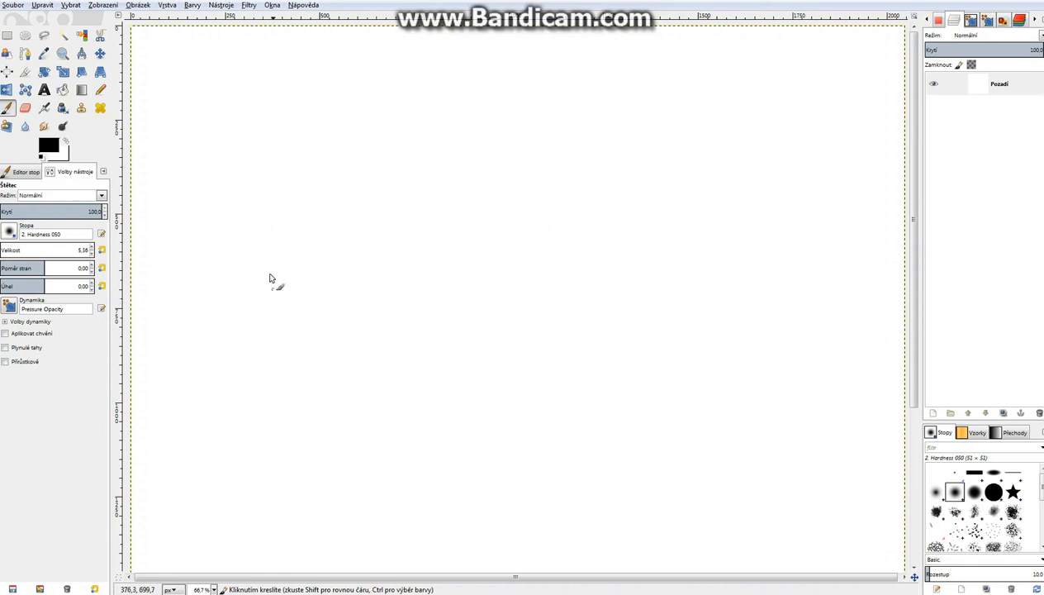
# Sketch three arrowed axes from a common origin on the canvas's left half and label them X, Y and Z.
pyautogui.moveTo(266, 244)
pyautogui.mouseDown()
pyautogui.moveTo(275, 306)
pyautogui.moveTo(328, 315)
pyautogui.moveTo(276, 324)
pyautogui.moveTo(242, 351)
pyautogui.moveTo(259, 349)
pyautogui.mouseUp()
pyautogui.moveTo(324, 306); pyautogui.dragTo(322, 324)
pyautogui.moveTo(266, 237); pyautogui.dragTo(279, 246)
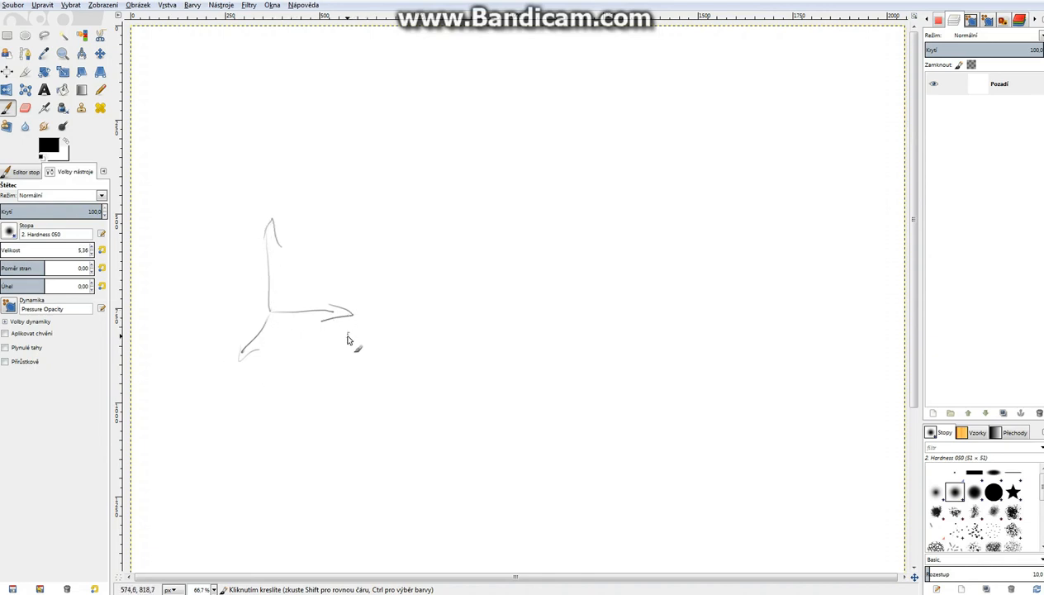
pyautogui.moveTo(345, 326)
pyautogui.mouseDown()
pyautogui.moveTo(365, 344)
pyautogui.moveTo(347, 339)
pyautogui.mouseUp()
pyautogui.moveTo(224, 372); pyautogui.dragTo(226, 397)
pyautogui.moveTo(253, 207); pyautogui.dragTo(269, 216)
# Erase the diagonal Y axis and its label with the Eraser at size 242.80.
pyautogui.click(24, 111)
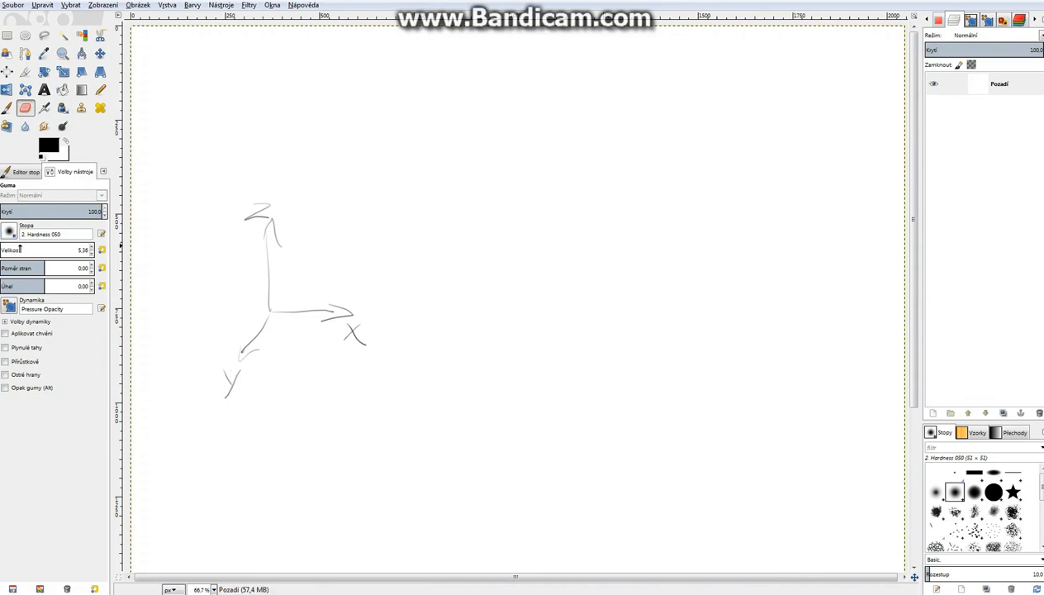
pyautogui.click(19, 248)
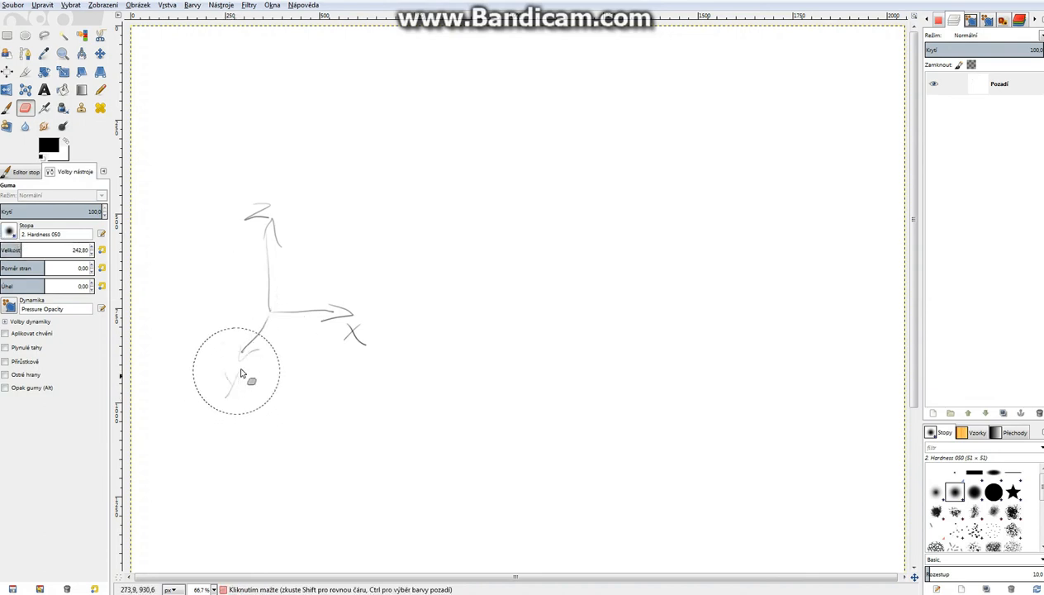
pyautogui.moveTo(242, 375)
pyautogui.mouseDown()
pyautogui.moveTo(242, 356)
pyautogui.moveTo(259, 352)
pyautogui.moveTo(259, 361)
pyautogui.mouseUp()
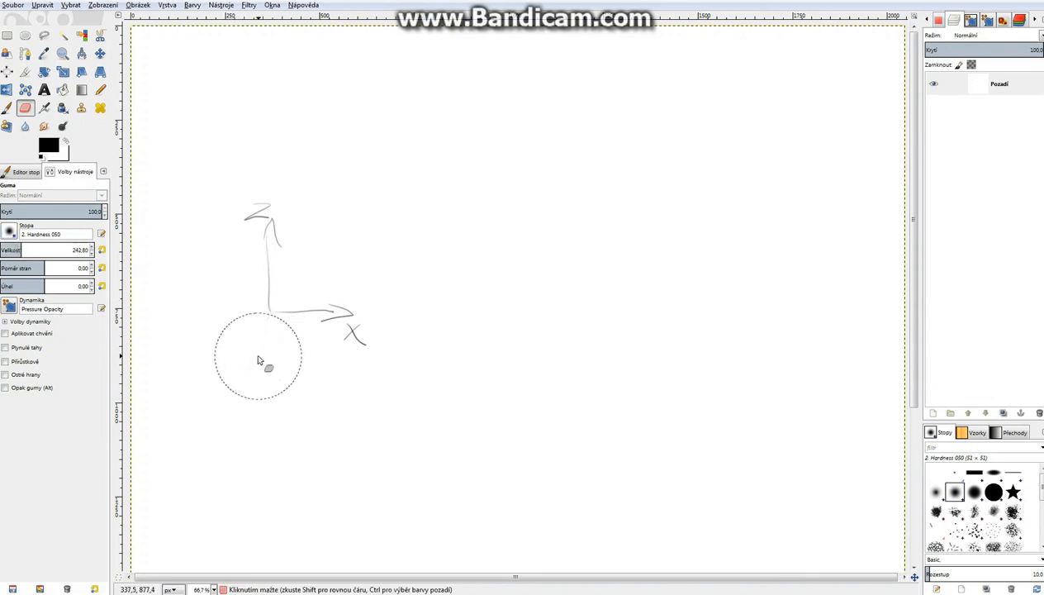
# Draw a small square between the Z and X axes with the Paintbrush at size 5.45.
pyautogui.click(7, 108)
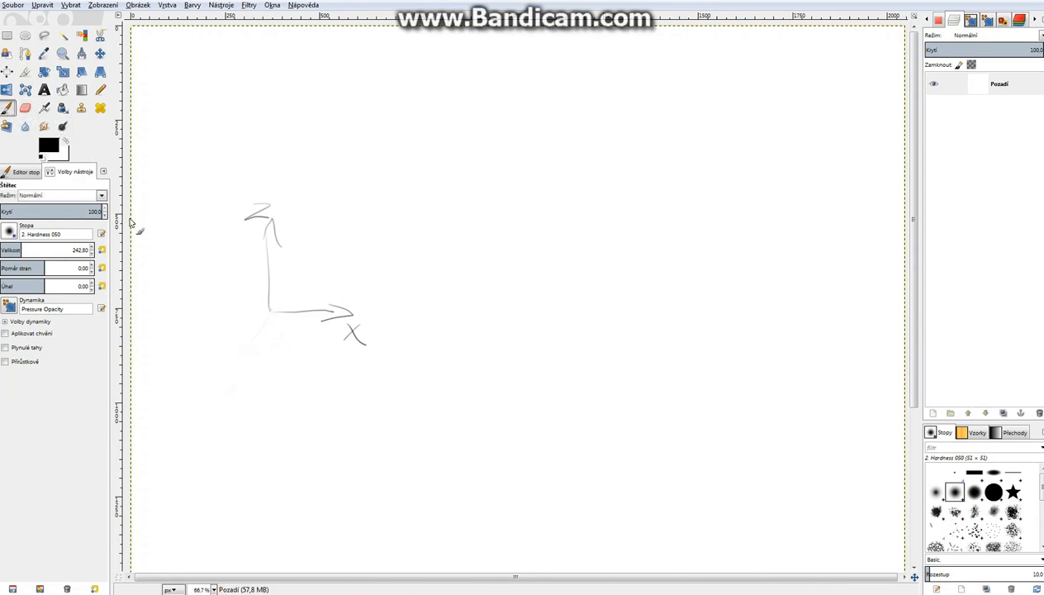
pyautogui.moveTo(39, 252); pyautogui.dragTo(10, 258)
pyautogui.moveTo(16, 249); pyautogui.dragTo(2, 250)
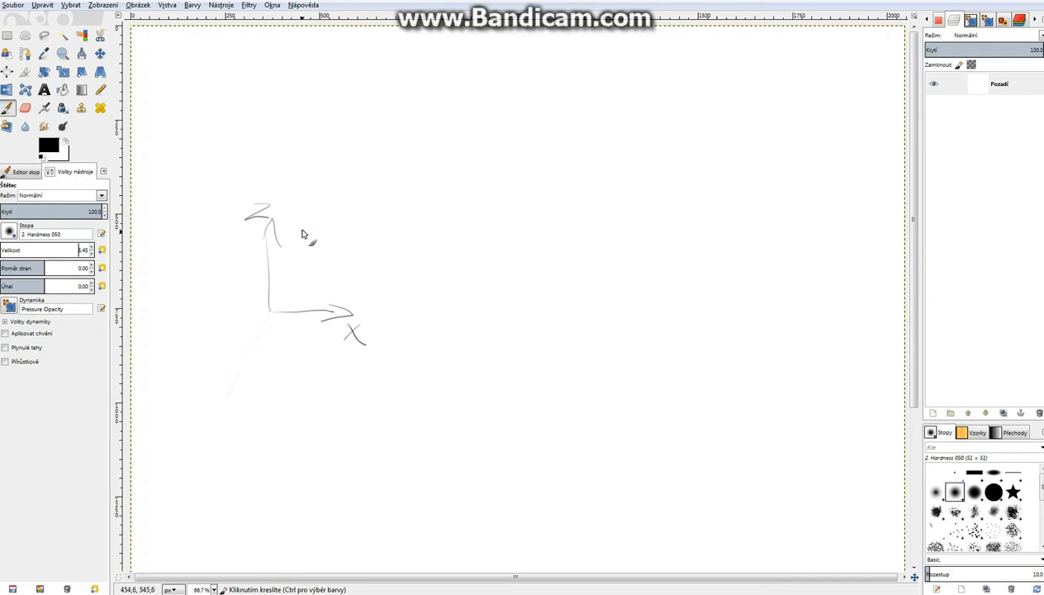
pyautogui.moveTo(303, 226)
pyautogui.mouseDown()
pyautogui.moveTo(304, 269)
pyautogui.moveTo(343, 258)
pyautogui.moveTo(345, 227)
pyautogui.moveTo(303, 223)
pyautogui.mouseUp()
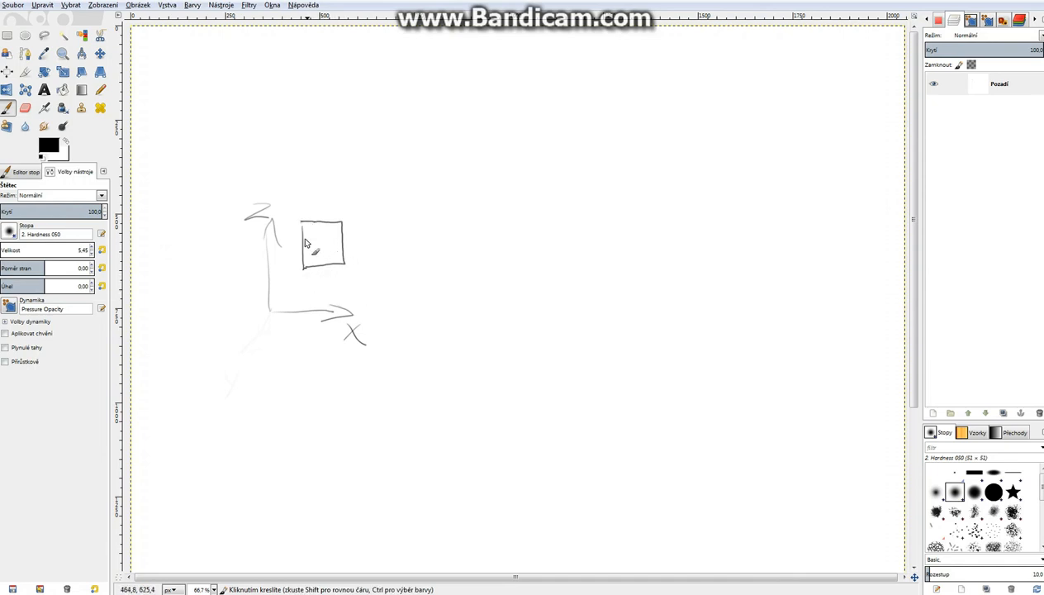
pyautogui.click(296, 262)
pyautogui.click(339, 330)
pyautogui.click(335, 267)
# Draw a second X–Y axis pair on the canvas's right half, enclosing a square picture of a house, a tree and a framed sun.
pyautogui.moveTo(610, 219)
pyautogui.mouseDown()
pyautogui.moveTo(614, 337)
pyautogui.moveTo(751, 328)
pyautogui.moveTo(745, 345)
pyautogui.moveTo(783, 362)
pyautogui.moveTo(771, 364)
pyautogui.mouseUp()
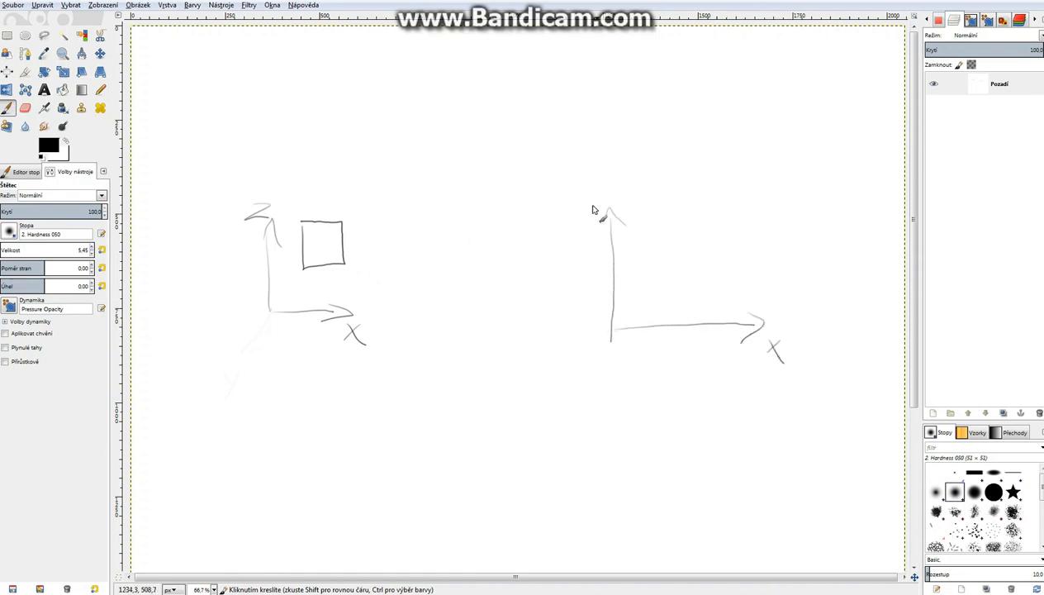
pyautogui.moveTo(604, 193)
pyautogui.mouseDown()
pyautogui.moveTo(591, 207)
pyautogui.moveTo(704, 232)
pyautogui.moveTo(711, 331)
pyautogui.mouseUp()
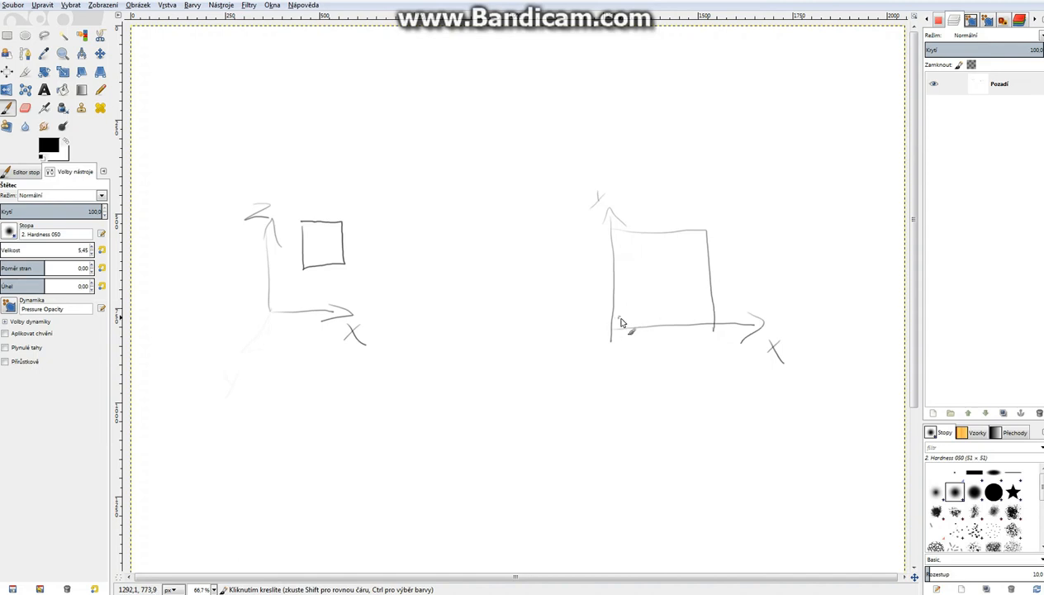
pyautogui.moveTo(624, 325)
pyautogui.mouseDown()
pyautogui.moveTo(625, 301)
pyautogui.moveTo(646, 314)
pyautogui.moveTo(637, 322)
pyautogui.moveTo(647, 299)
pyautogui.moveTo(689, 299)
pyautogui.moveTo(674, 281)
pyautogui.moveTo(692, 268)
pyautogui.moveTo(699, 291)
pyautogui.moveTo(665, 272)
pyautogui.moveTo(692, 258)
pyautogui.moveTo(704, 275)
pyautogui.mouseUp()
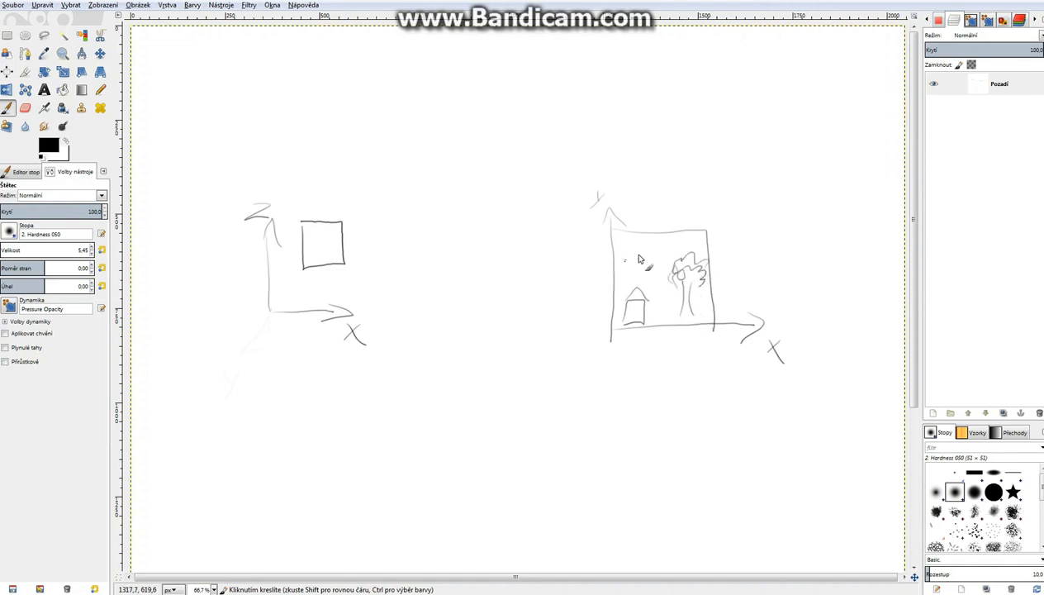
pyautogui.moveTo(638, 252)
pyautogui.mouseDown()
pyautogui.moveTo(631, 258)
pyautogui.moveTo(641, 248)
pyautogui.moveTo(634, 239)
pyautogui.moveTo(652, 248)
pyautogui.moveTo(637, 268)
pyautogui.moveTo(618, 266)
pyautogui.moveTo(623, 255)
pyautogui.mouseUp()
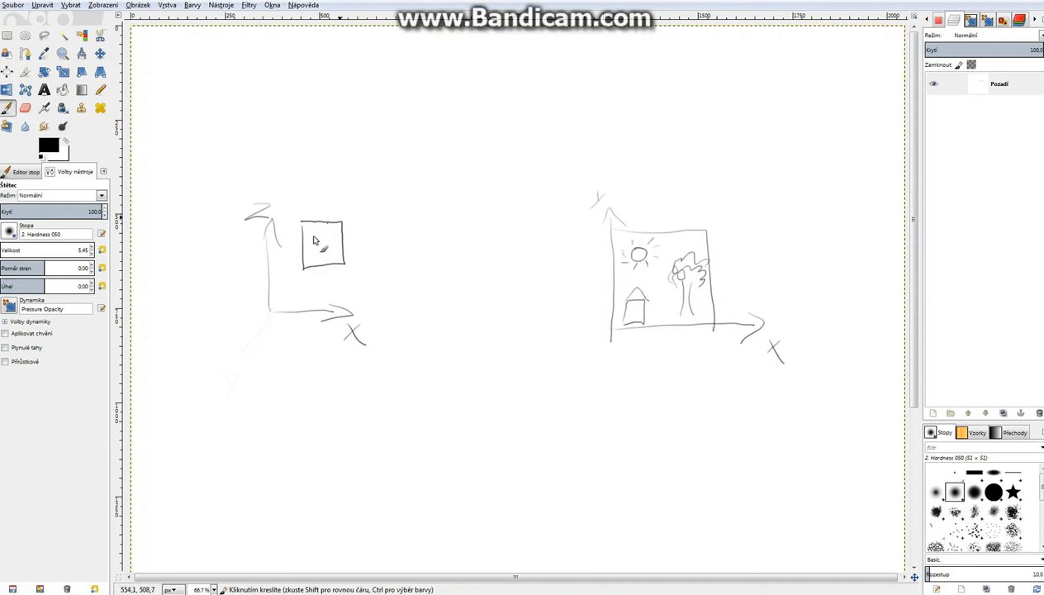
pyautogui.moveTo(308, 207); pyautogui.dragTo(324, 209)
pyautogui.moveTo(622, 245)
pyautogui.mouseDown()
pyautogui.moveTo(625, 279)
pyautogui.moveTo(656, 277)
pyautogui.moveTo(659, 249)
pyautogui.moveTo(624, 240)
pyautogui.mouseUp()
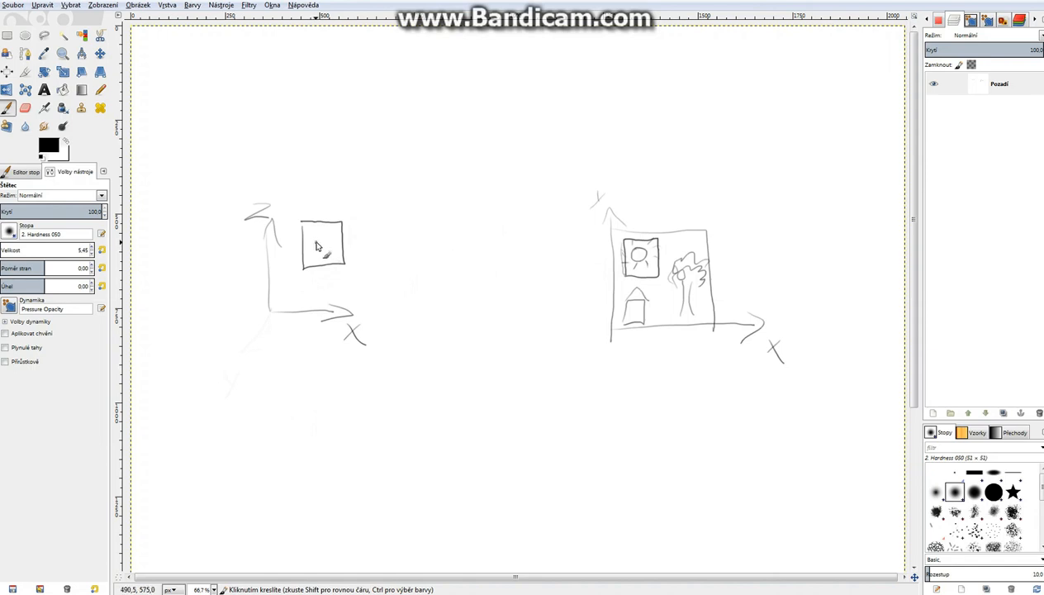
# Number the left square 1 and its corners 1 to 4 counterclockwise from the lower-left corner.
pyautogui.moveTo(319, 237); pyautogui.dragTo(323, 252)
pyautogui.click(99, 90)
pyautogui.moveTo(302, 271); pyautogui.dragTo(353, 275)
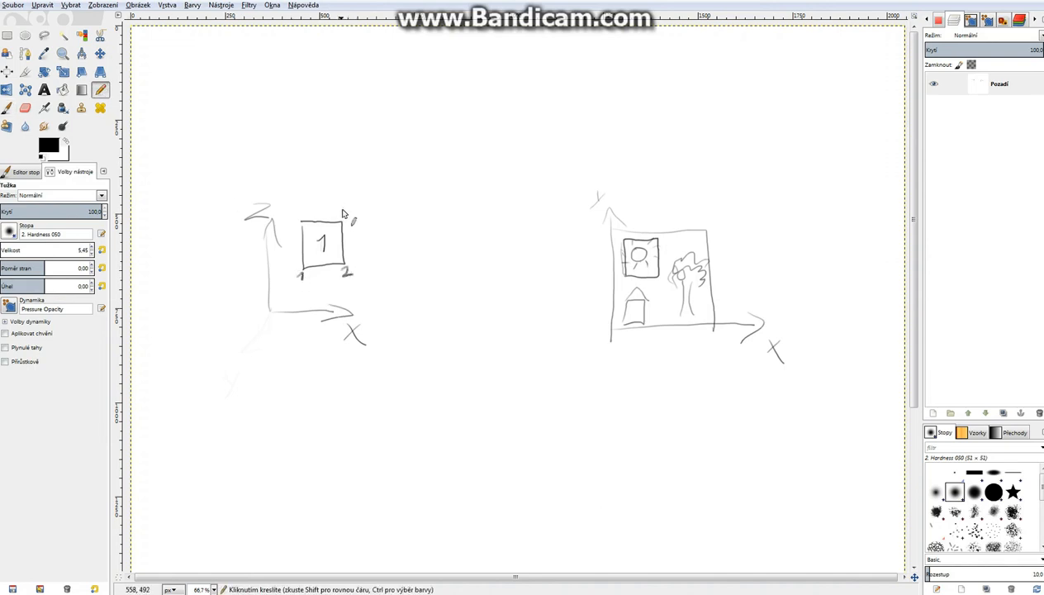
pyautogui.moveTo(340, 210); pyautogui.dragTo(341, 217)
# Below the left axes, write "1 –" with rows 1 to 4, adding two (x, y) pairs to row 1 and one to row 2.
pyautogui.moveTo(194, 441)
pyautogui.mouseDown()
pyautogui.moveTo(198, 457)
pyautogui.moveTo(254, 429)
pyautogui.moveTo(258, 502)
pyautogui.mouseUp()
pyautogui.moveTo(254, 492); pyautogui.dragTo(253, 511)
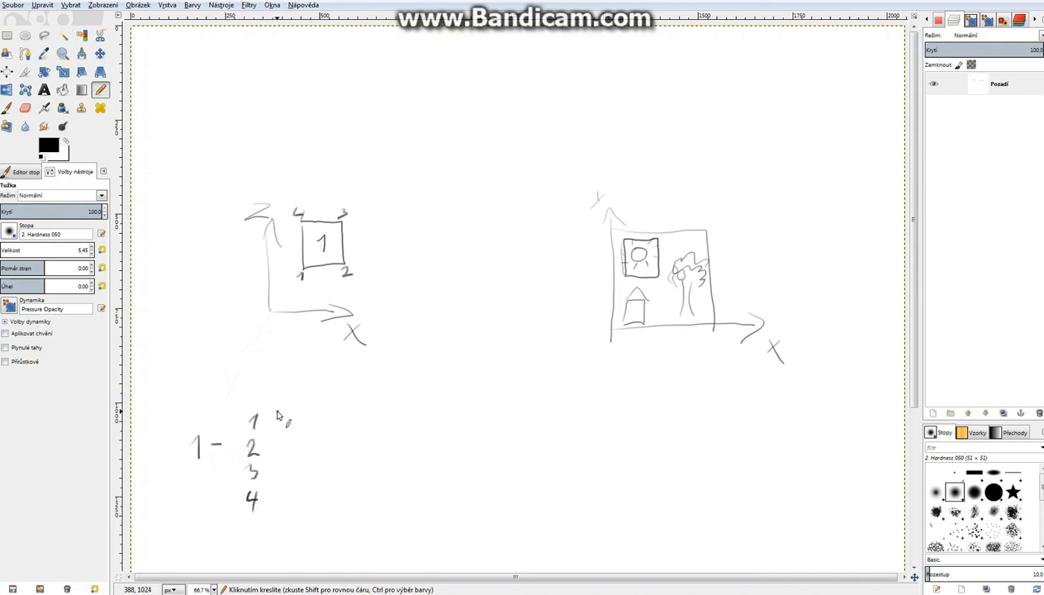
pyautogui.moveTo(276, 413)
pyautogui.mouseDown()
pyautogui.moveTo(274, 427)
pyautogui.moveTo(289, 425)
pyautogui.mouseUp()
pyautogui.moveTo(289, 416)
pyautogui.mouseDown()
pyautogui.moveTo(280, 426)
pyautogui.moveTo(299, 422)
pyautogui.mouseUp()
pyautogui.moveTo(304, 413)
pyautogui.mouseDown()
pyautogui.moveTo(296, 430)
pyautogui.moveTo(313, 426)
pyautogui.moveTo(271, 457)
pyautogui.moveTo(318, 461)
pyautogui.moveTo(290, 423)
pyautogui.mouseUp()
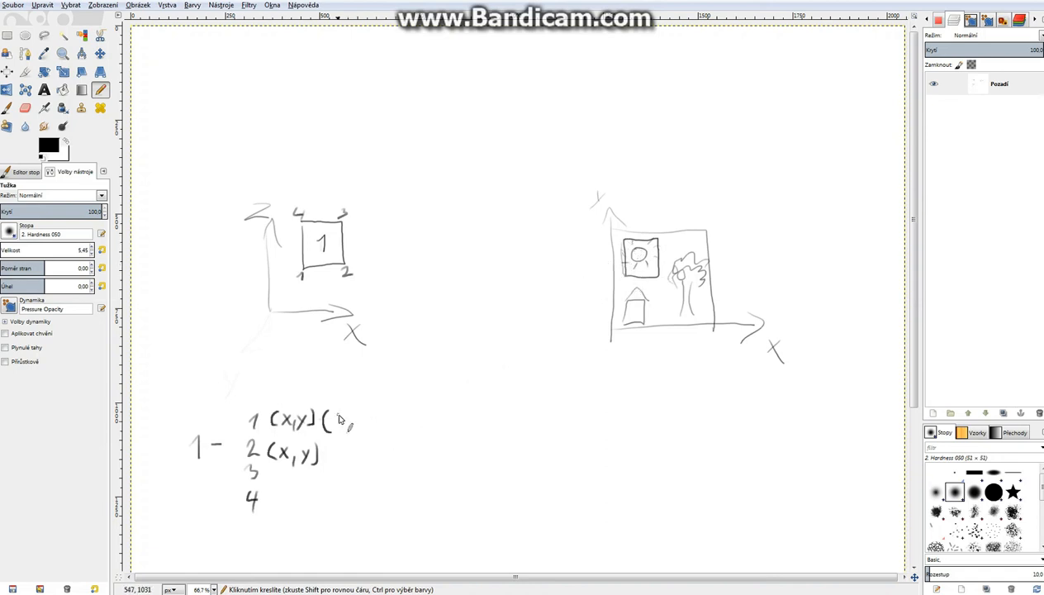
pyautogui.moveTo(342, 415)
pyautogui.mouseDown()
pyautogui.moveTo(330, 427)
pyautogui.moveTo(381, 428)
pyautogui.mouseUp()
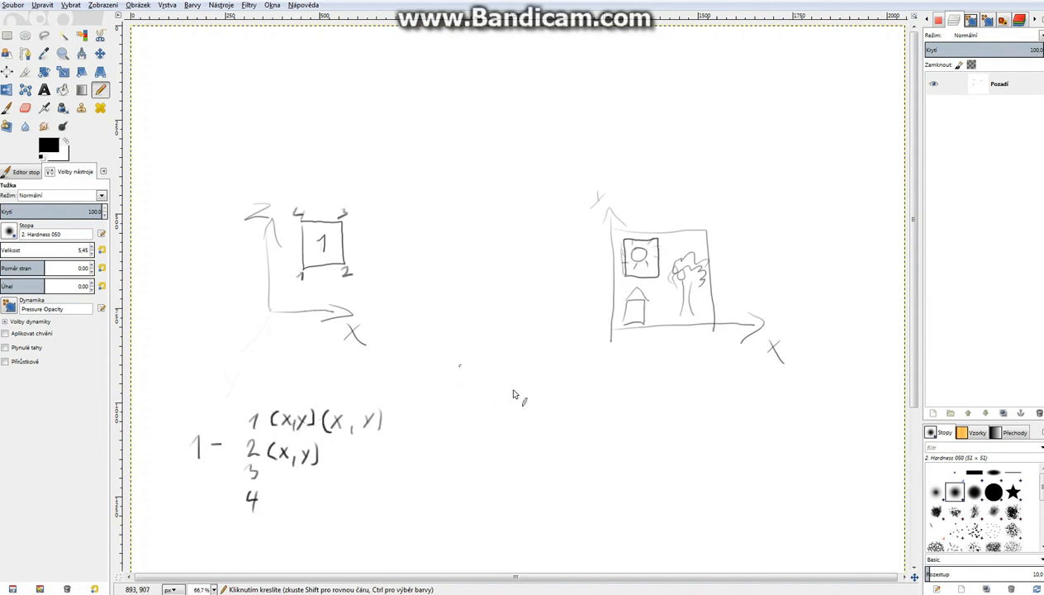
# Write "x = 3" and "x = 1" below the right drawing, circling both x's and striking through the 3.
pyautogui.moveTo(549, 403)
pyautogui.mouseDown()
pyautogui.moveTo(539, 416)
pyautogui.moveTo(564, 405)
pyautogui.mouseUp()
pyautogui.moveTo(555, 413)
pyautogui.mouseDown()
pyautogui.moveTo(588, 408)
pyautogui.moveTo(579, 419)
pyautogui.mouseUp()
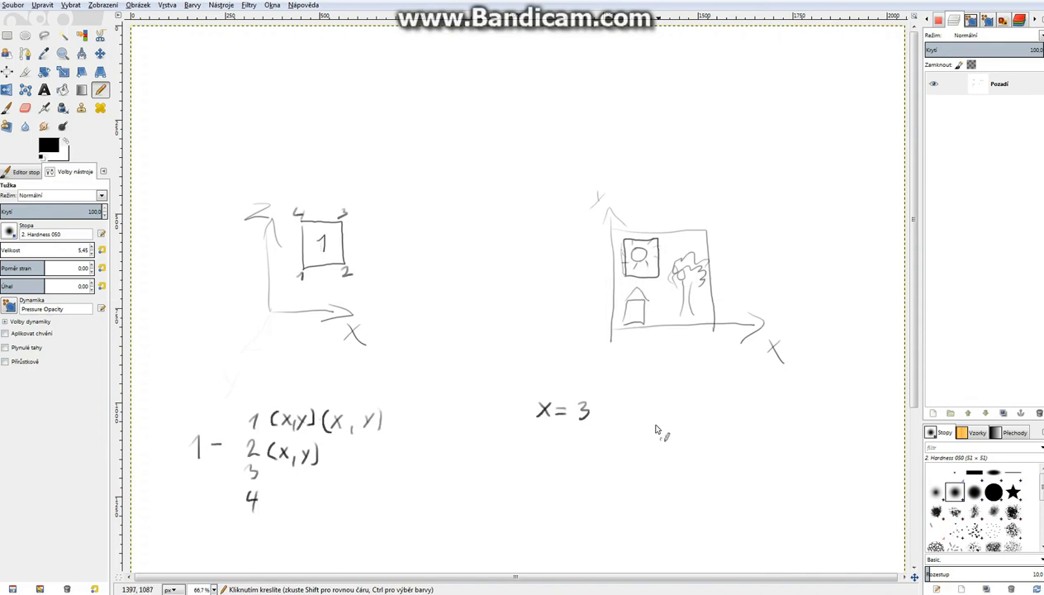
pyautogui.moveTo(651, 402)
pyautogui.mouseDown()
pyautogui.moveTo(662, 418)
pyautogui.moveTo(649, 418)
pyautogui.moveTo(678, 409)
pyautogui.mouseUp()
pyautogui.moveTo(668, 413); pyautogui.dragTo(702, 418)
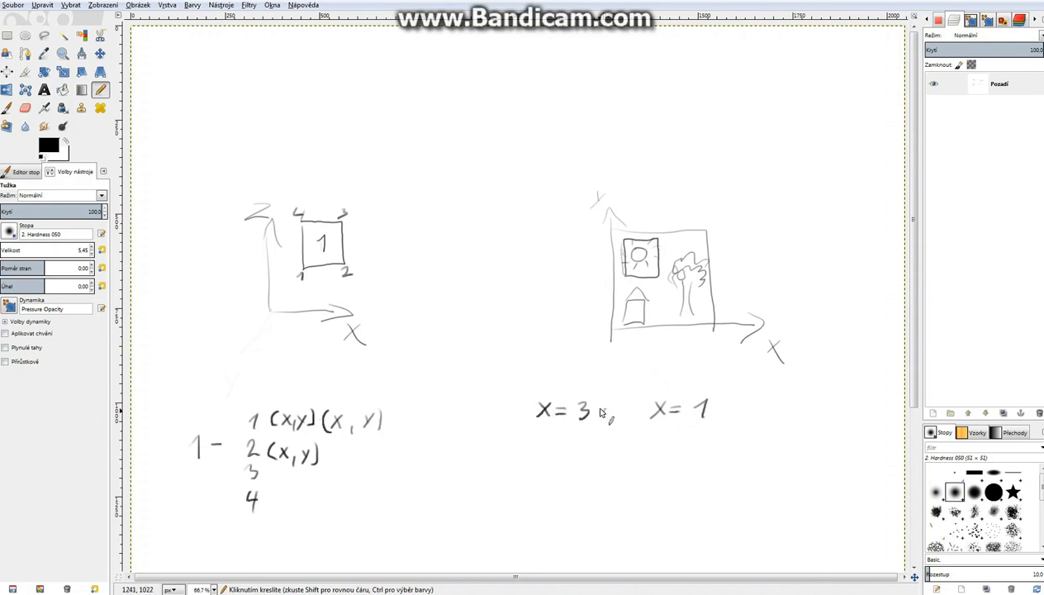
pyautogui.moveTo(549, 402)
pyautogui.mouseDown()
pyautogui.moveTo(535, 422)
pyautogui.moveTo(554, 397)
pyautogui.mouseUp()
pyautogui.moveTo(668, 407)
pyautogui.mouseDown()
pyautogui.moveTo(653, 431)
pyautogui.moveTo(668, 400)
pyautogui.mouseUp()
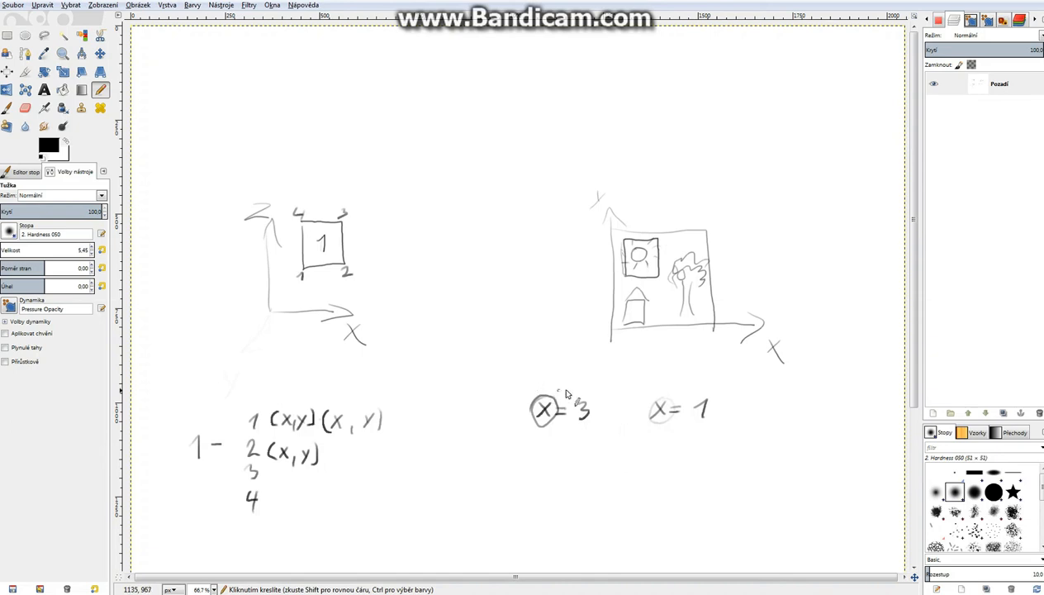
pyautogui.moveTo(586, 405)
pyautogui.mouseDown()
pyautogui.moveTo(613, 422)
pyautogui.moveTo(612, 397)
pyautogui.mouseUp()
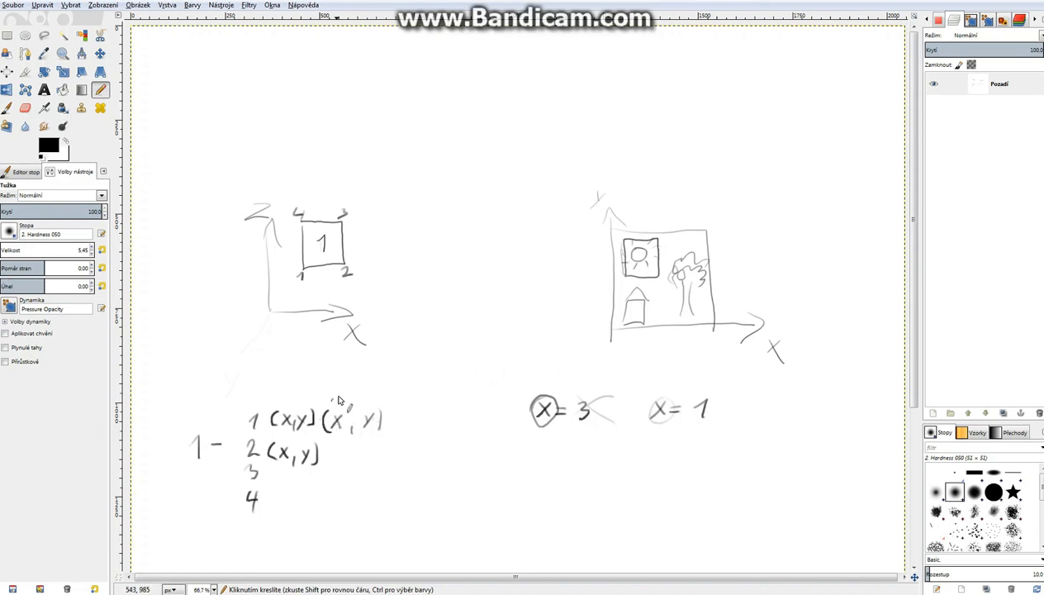
# Write U and V above row 1's second coordinate pair and erase the X and Y labels of the right axes.
pyautogui.moveTo(338, 393); pyautogui.dragTo(378, 390)
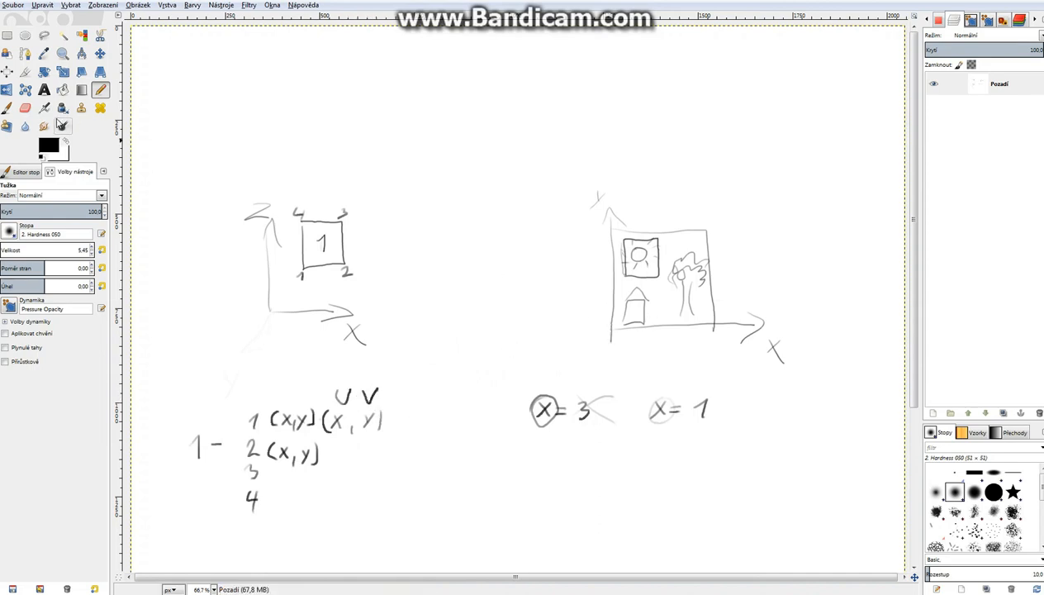
pyautogui.click(25, 109)
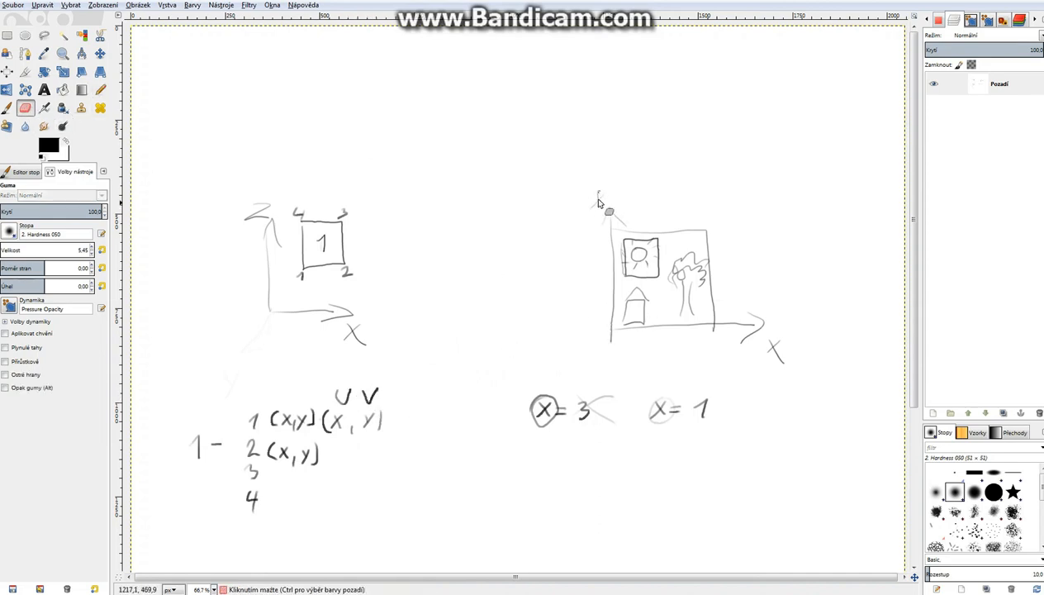
pyautogui.moveTo(600, 196); pyautogui.dragTo(590, 206)
pyautogui.click(19, 250)
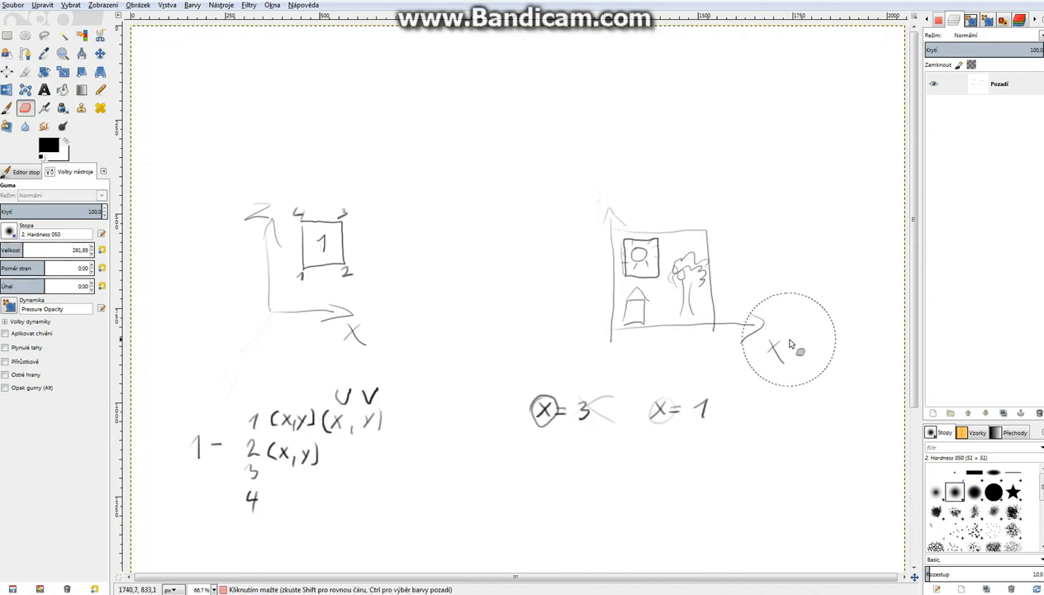
pyautogui.moveTo(785, 354); pyautogui.dragTo(780, 350)
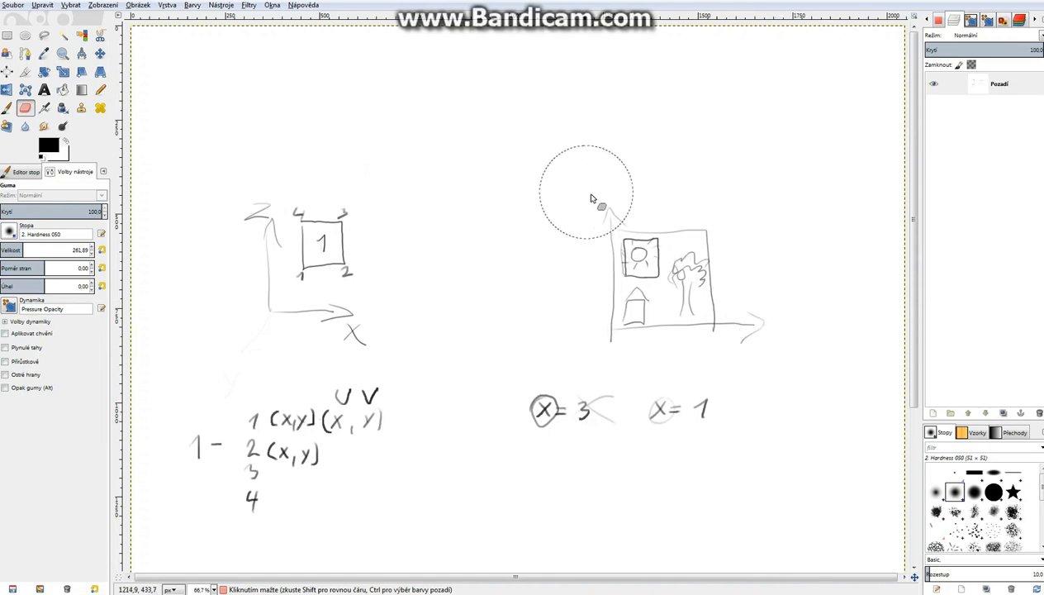
# With the Paintbrush at size 4.18, add slanted depth lines to the right picture's corners and label its axes U, V and W.
pyautogui.click(7, 107)
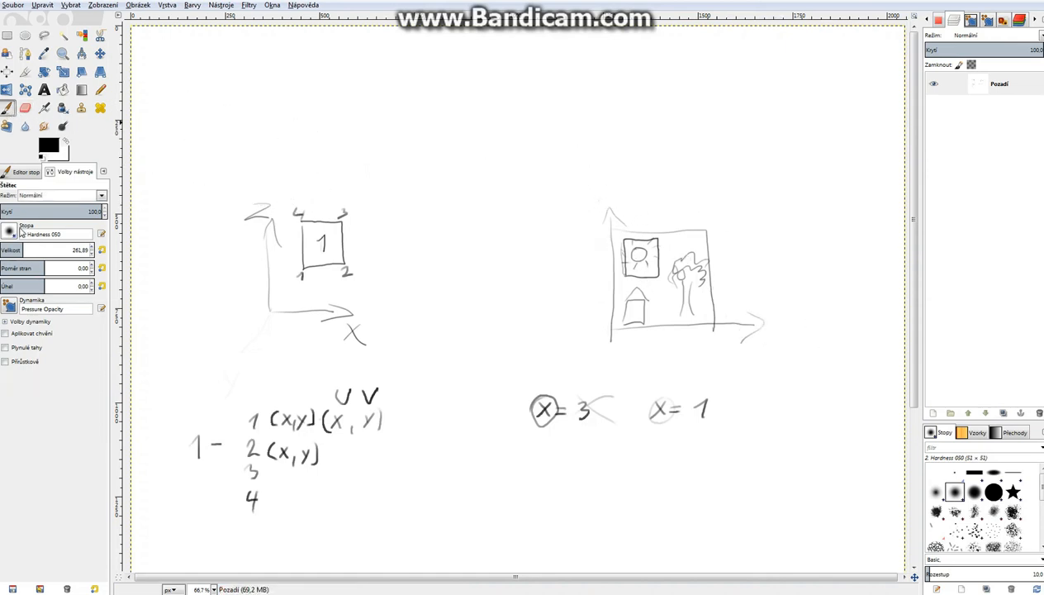
pyautogui.click(6, 248)
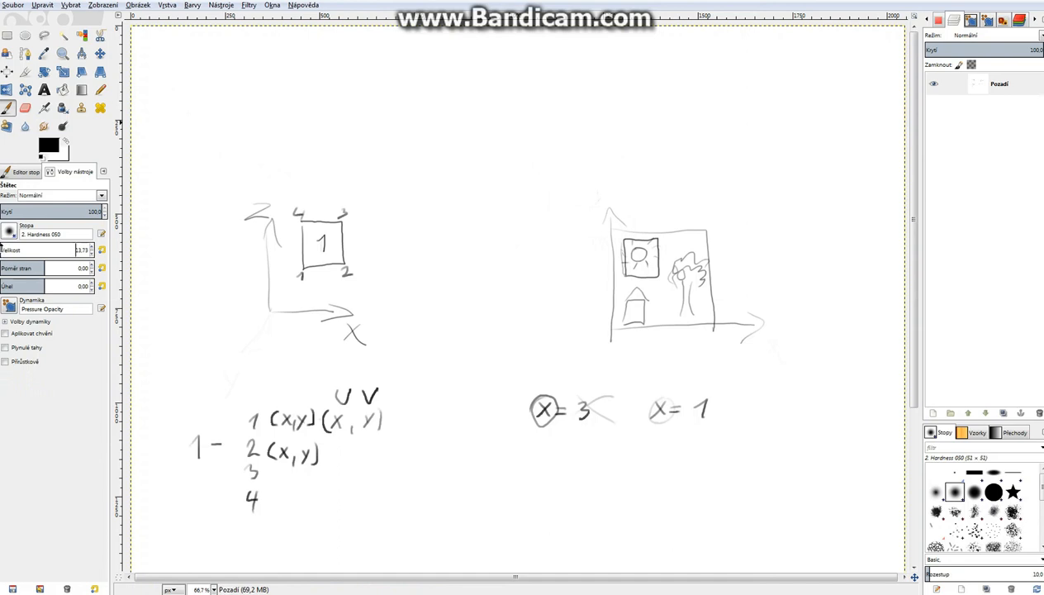
pyautogui.click(1, 247)
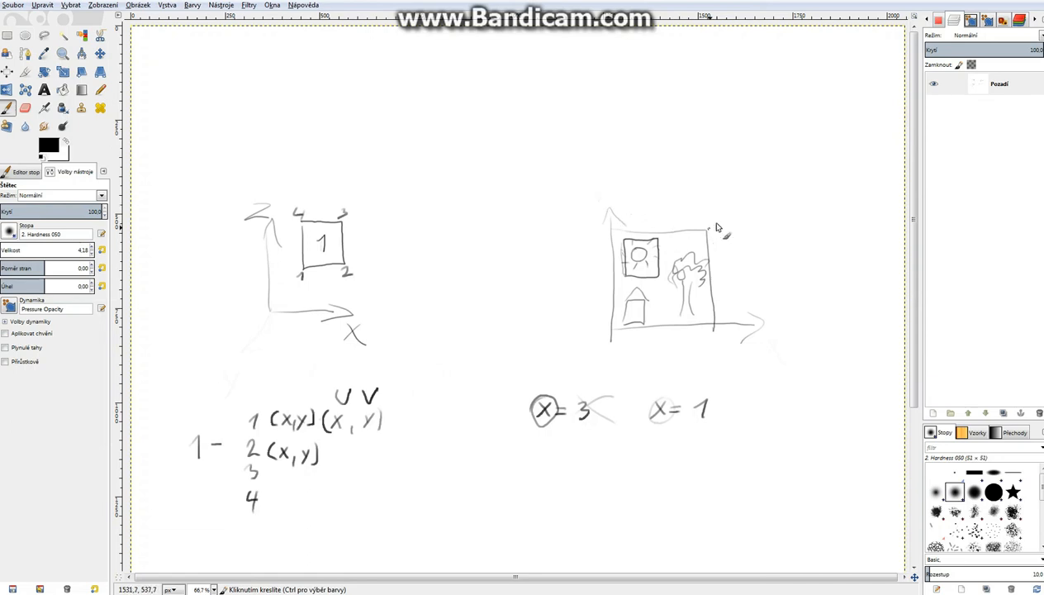
pyautogui.moveTo(709, 230); pyautogui.dragTo(731, 210)
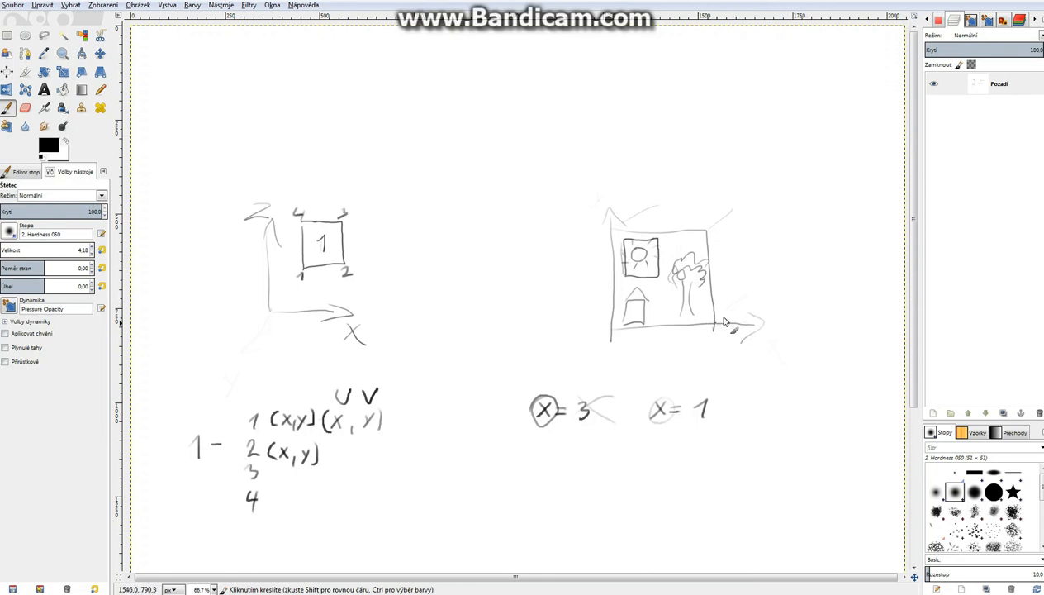
pyautogui.moveTo(762, 334)
pyautogui.mouseDown()
pyautogui.moveTo(772, 346)
pyautogui.moveTo(779, 333)
pyautogui.mouseUp()
pyautogui.moveTo(592, 202); pyautogui.dragTo(602, 198)
pyautogui.moveTo(738, 210)
pyautogui.mouseDown()
pyautogui.moveTo(742, 219)
pyautogui.moveTo(752, 206)
pyautogui.mouseUp()
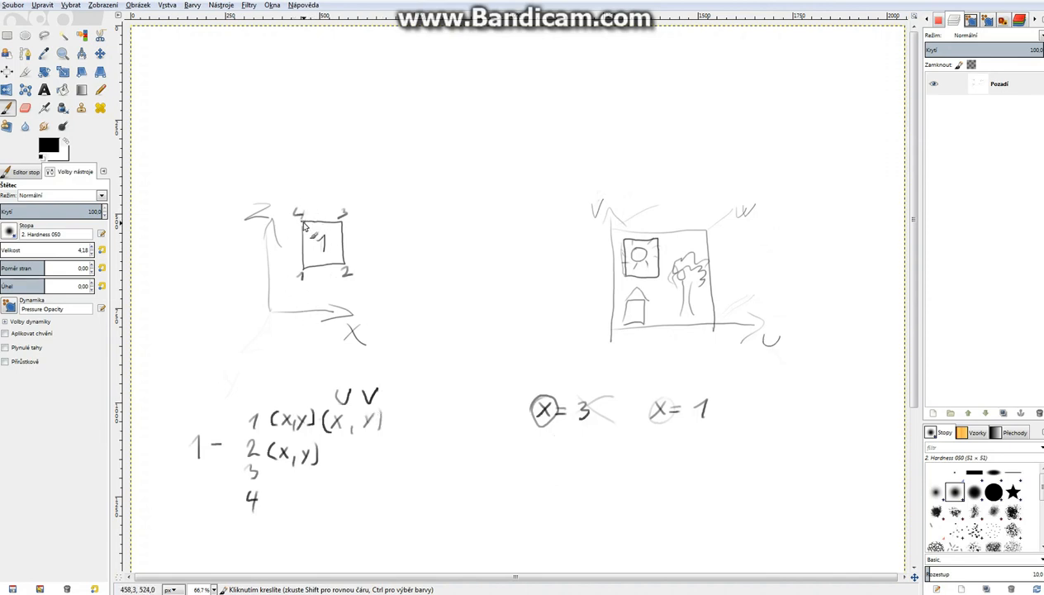
# Draw two adjoining quadrilaterals above the left square, numbered 2 and 3, and circle row 1's first (x, y) pair.
pyautogui.moveTo(302, 218)
pyautogui.mouseDown()
pyautogui.moveTo(323, 179)
pyautogui.moveTo(362, 195)
pyautogui.moveTo(381, 149)
pyautogui.moveTo(396, 175)
pyautogui.moveTo(366, 197)
pyautogui.mouseUp()
pyautogui.moveTo(291, 395)
pyautogui.mouseDown()
pyautogui.moveTo(274, 405)
pyautogui.moveTo(279, 427)
pyautogui.moveTo(312, 413)
pyautogui.moveTo(302, 435)
pyautogui.mouseUp()
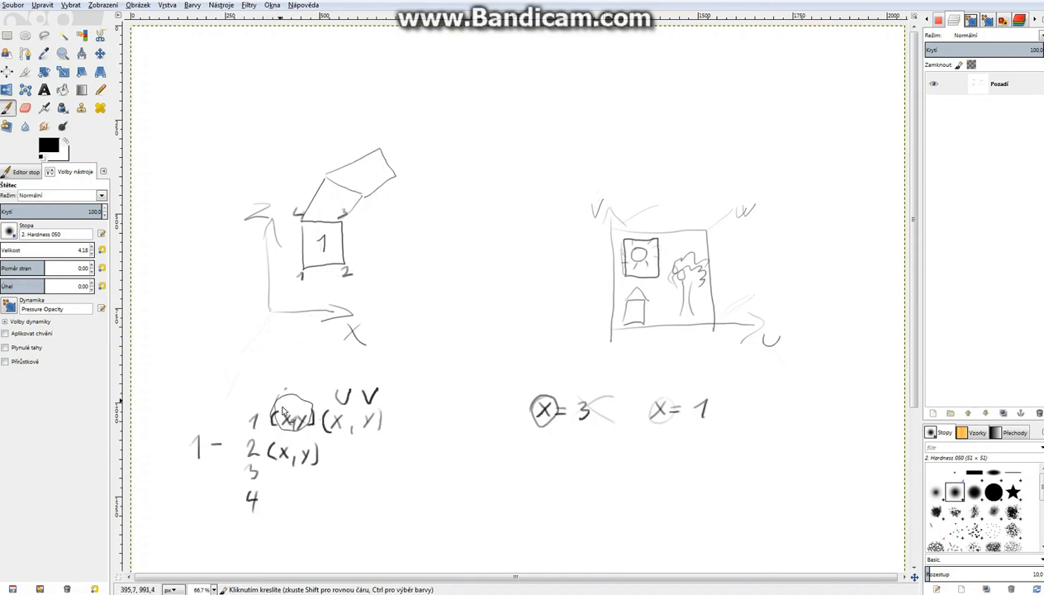
pyautogui.moveTo(290, 400); pyautogui.dragTo(295, 414)
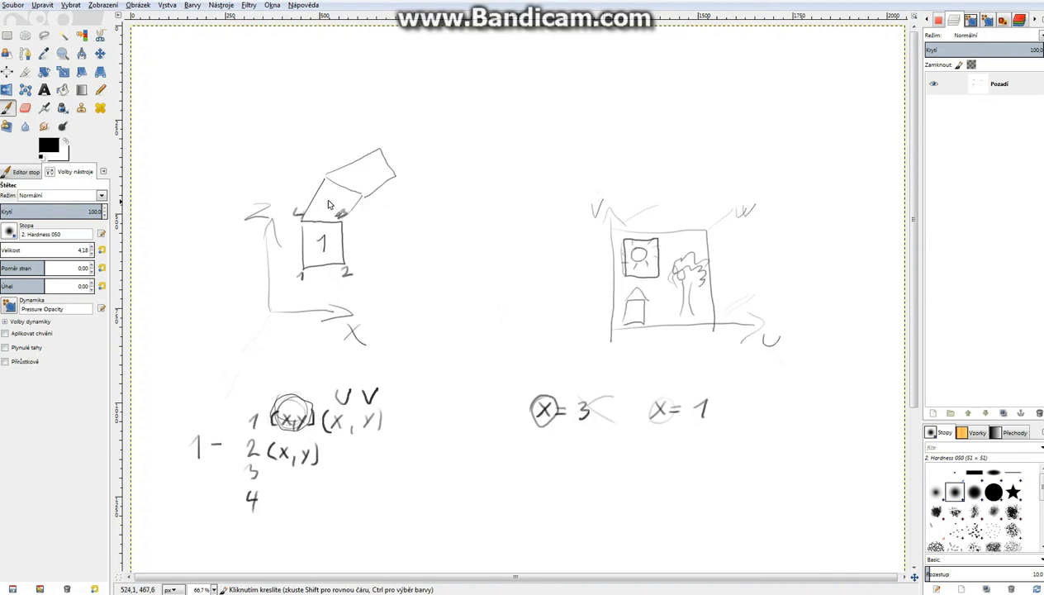
pyautogui.moveTo(365, 165); pyautogui.dragTo(366, 188)
# Draw overlapping frames around the house and a tilted frame around the tree's crown in the right picture.
pyautogui.moveTo(647, 297)
pyautogui.mouseDown()
pyautogui.moveTo(666, 320)
pyautogui.moveTo(642, 292)
pyautogui.moveTo(652, 304)
pyautogui.mouseUp()
pyautogui.moveTo(676, 260)
pyautogui.mouseDown()
pyautogui.moveTo(677, 292)
pyautogui.moveTo(704, 263)
pyautogui.moveTo(671, 261)
pyautogui.mouseUp()
pyautogui.moveTo(618, 290)
pyautogui.mouseDown()
pyautogui.moveTo(641, 322)
pyautogui.moveTo(665, 298)
pyautogui.moveTo(621, 291)
pyautogui.moveTo(664, 296)
pyautogui.moveTo(621, 321)
pyautogui.moveTo(650, 315)
pyautogui.mouseUp()
# Circle the U and V above row 1 and add a (U, V) pair at the end of that row.
pyautogui.moveTo(334, 394)
pyautogui.mouseDown()
pyautogui.moveTo(341, 408)
pyautogui.moveTo(356, 375)
pyautogui.mouseUp()
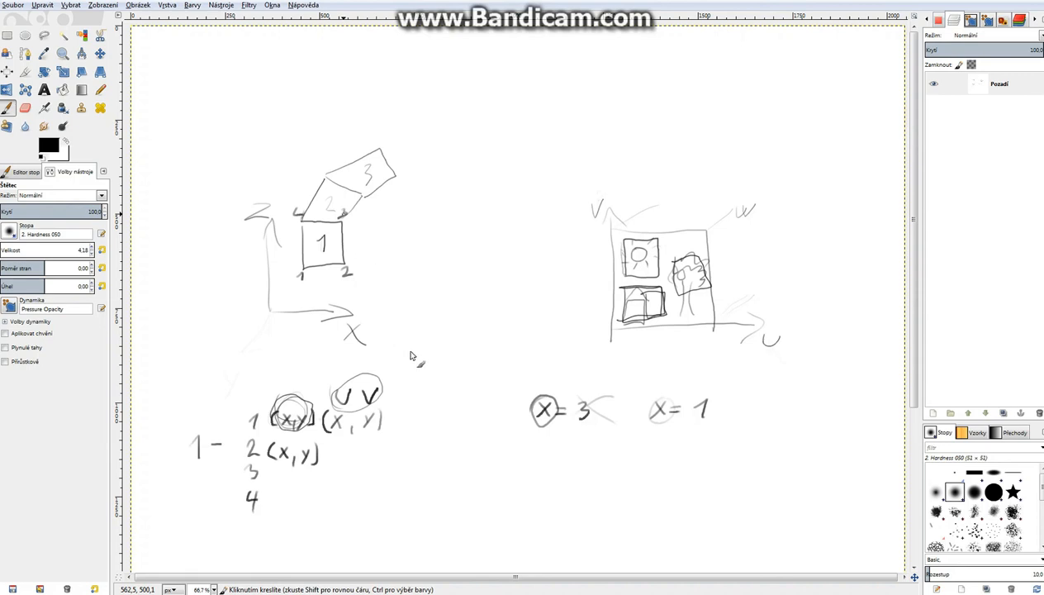
pyautogui.moveTo(394, 410)
pyautogui.mouseDown()
pyautogui.moveTo(392, 430)
pyautogui.moveTo(418, 431)
pyautogui.moveTo(441, 410)
pyautogui.moveTo(447, 430)
pyautogui.mouseUp()
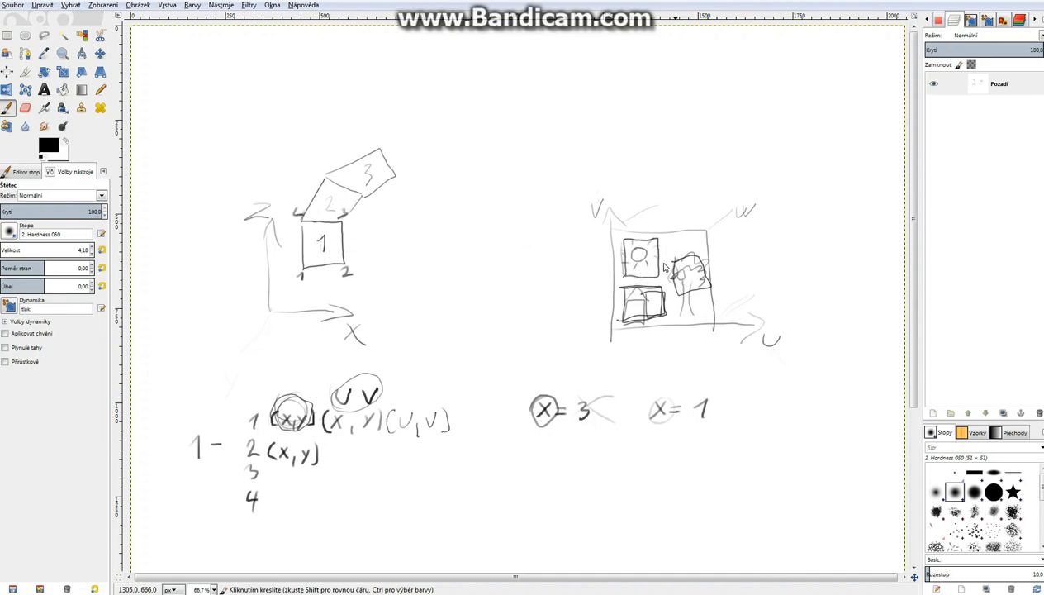
# Label the sun frame's upper-right and the tree frame's lower-right corners 3, and write 1 inside the sun frame.
pyautogui.moveTo(659, 230); pyautogui.dragTo(660, 239)
pyautogui.moveTo(708, 288)
pyautogui.mouseDown()
pyautogui.moveTo(725, 290)
pyautogui.moveTo(719, 298)
pyautogui.mouseUp()
pyautogui.moveTo(638, 255); pyautogui.dragTo(644, 267)
pyautogui.moveTo(320, 238); pyautogui.dragTo(323, 252)
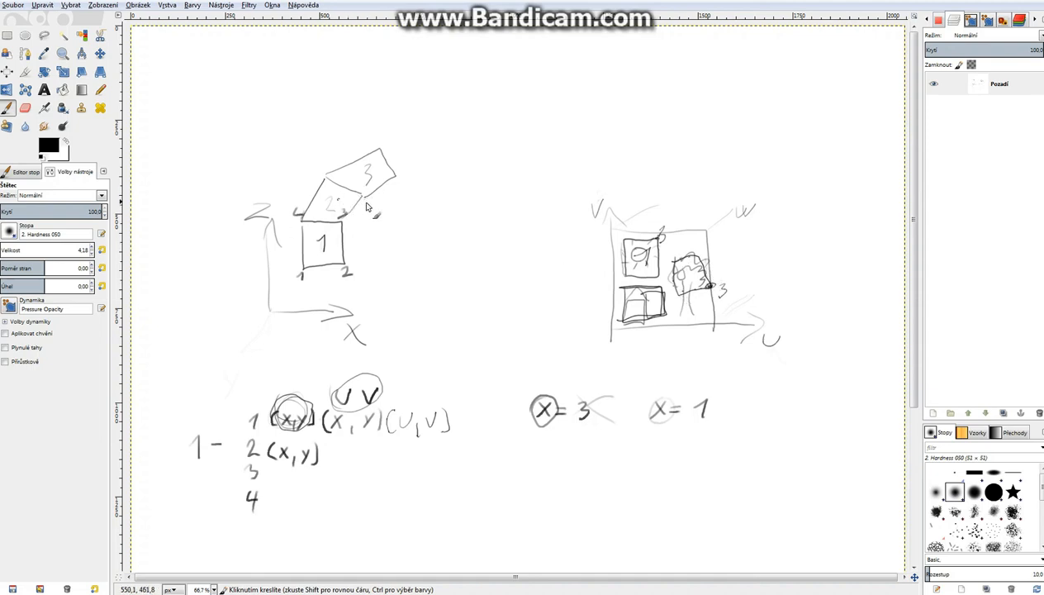
# Label the shared vertices of quadrilaterals 2 and 3 as 6 and 7, and number the tree frame's upper corners.
pyautogui.moveTo(370, 201); pyautogui.dragTo(362, 208)
pyautogui.moveTo(312, 162); pyautogui.dragTo(314, 167)
pyautogui.moveTo(701, 248); pyautogui.dragTo(675, 255)
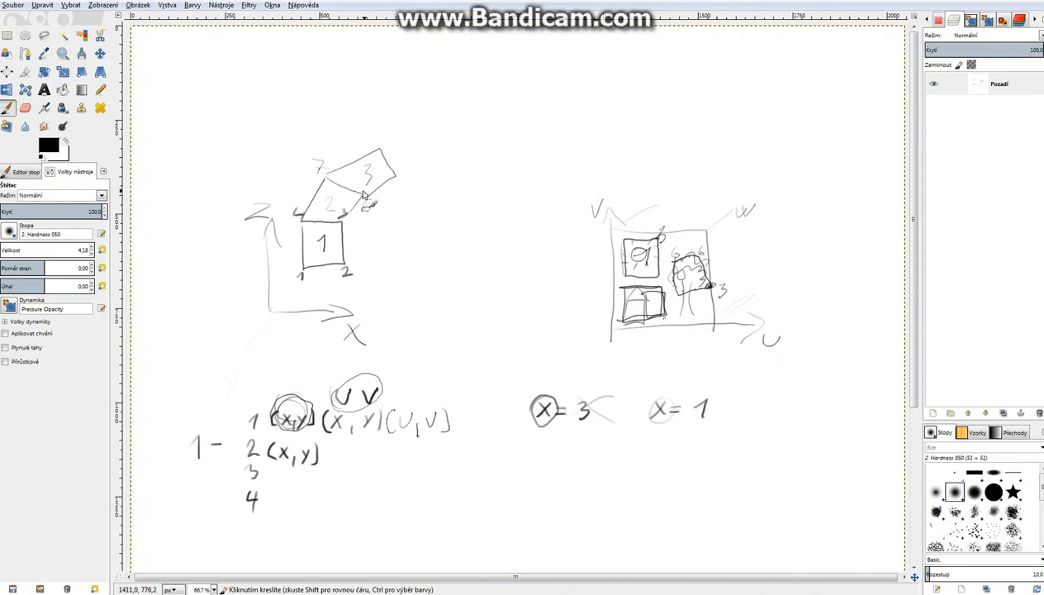
# Draw another square attached to the right edge of square 1 in the left sketch.
pyautogui.click(459, 418)
pyautogui.moveTo(342, 222)
pyautogui.mouseDown()
pyautogui.moveTo(373, 221)
pyautogui.moveTo(379, 245)
pyautogui.moveTo(343, 262)
pyautogui.mouseUp()
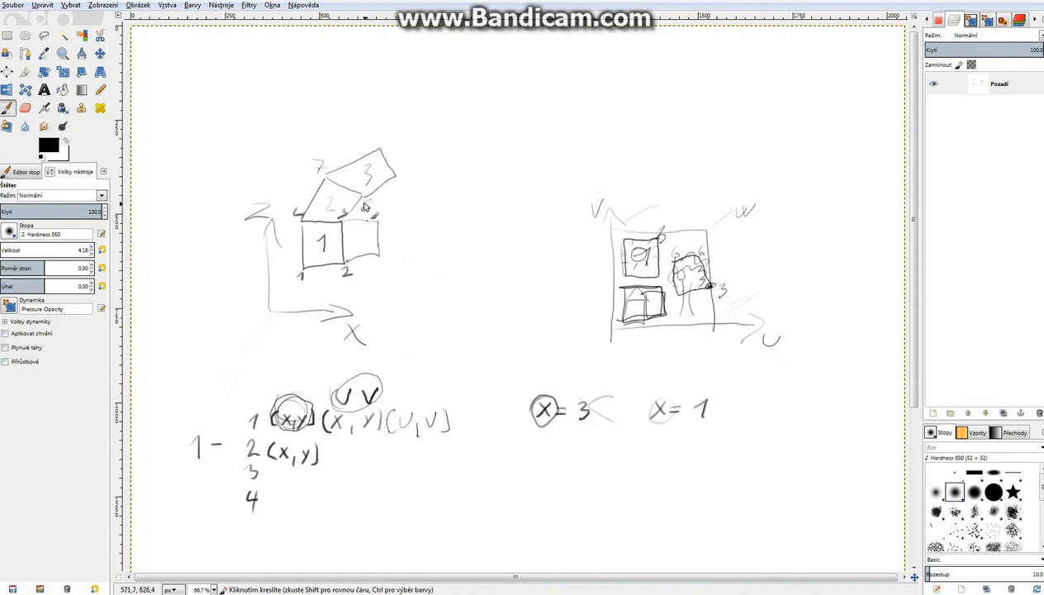
pyautogui.moveTo(363, 196)
pyautogui.mouseDown()
pyautogui.moveTo(378, 219)
pyautogui.moveTo(344, 222)
pyautogui.mouseUp()
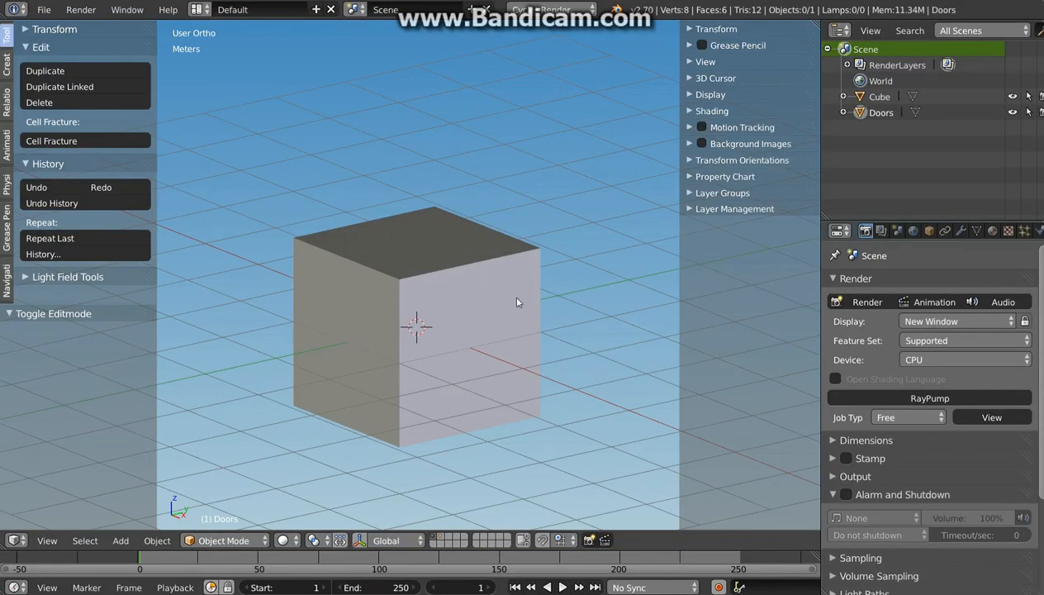
# Switch to Blender and select the cube in the 3D view.
pyautogui.keyDown('shift'); pyautogui.moveTo(391, 313); pyautogui.dragTo(458, 271, button='middle'); pyautogui.keyUp('shift')
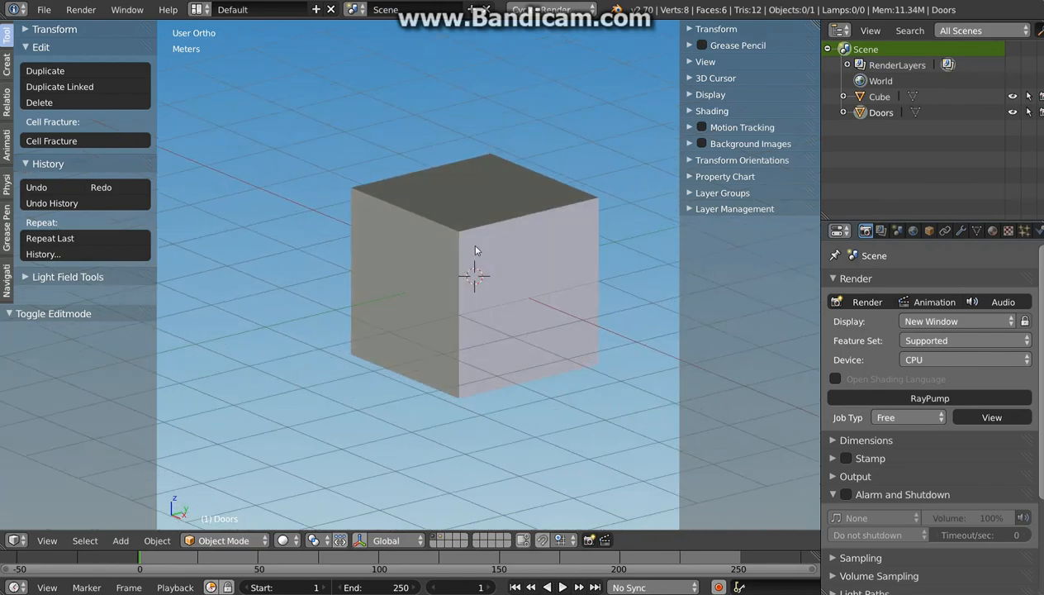
pyautogui.rightClick(475, 249)
pyautogui.moveTo(524, 322)
pyautogui.mouseDown(button='middle')
pyautogui.moveTo(466, 310)
pyautogui.moveTo(537, 313)
pyautogui.moveTo(530, 300)
pyautogui.moveTo(532, 314)
pyautogui.mouseUp(button='middle')
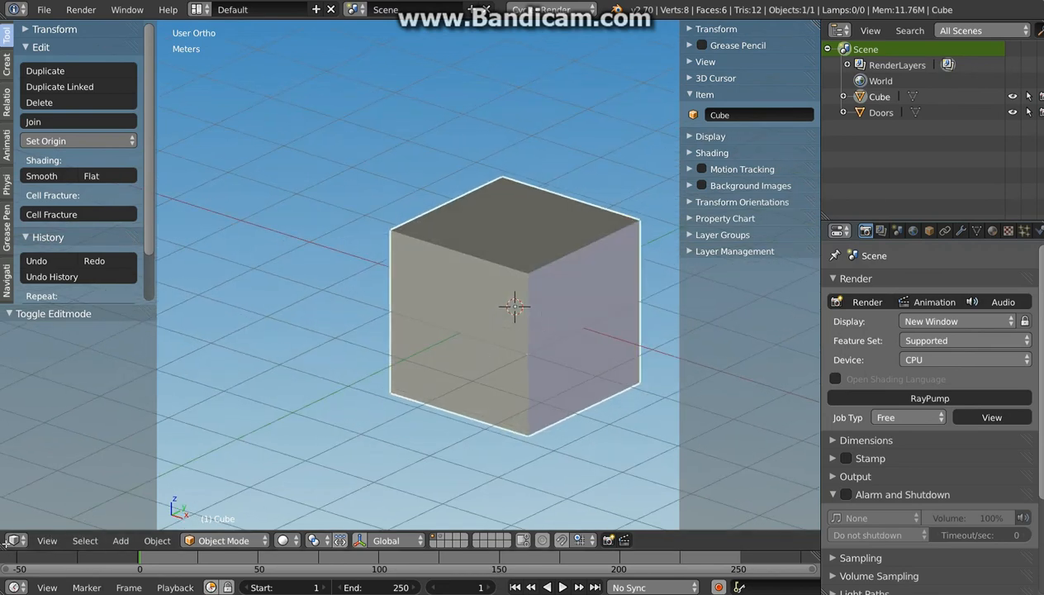
# Split the 3D view into two side-by-side areas and hide the tool and properties shelves in one of them.
pyautogui.moveTo(7, 542); pyautogui.dragTo(415, 508)
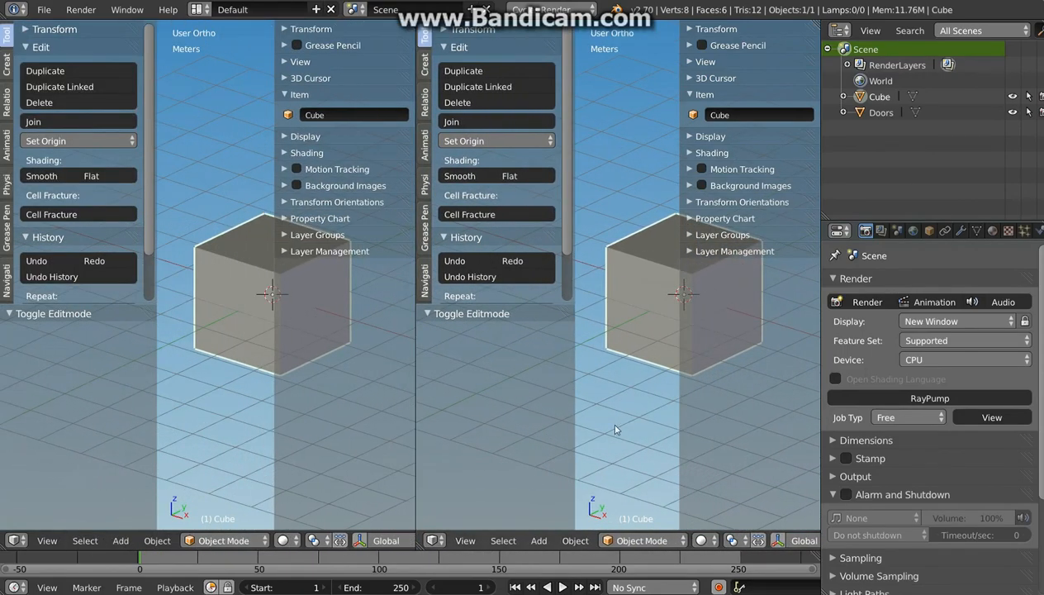
pyautogui.press('n')
pyautogui.press('t')
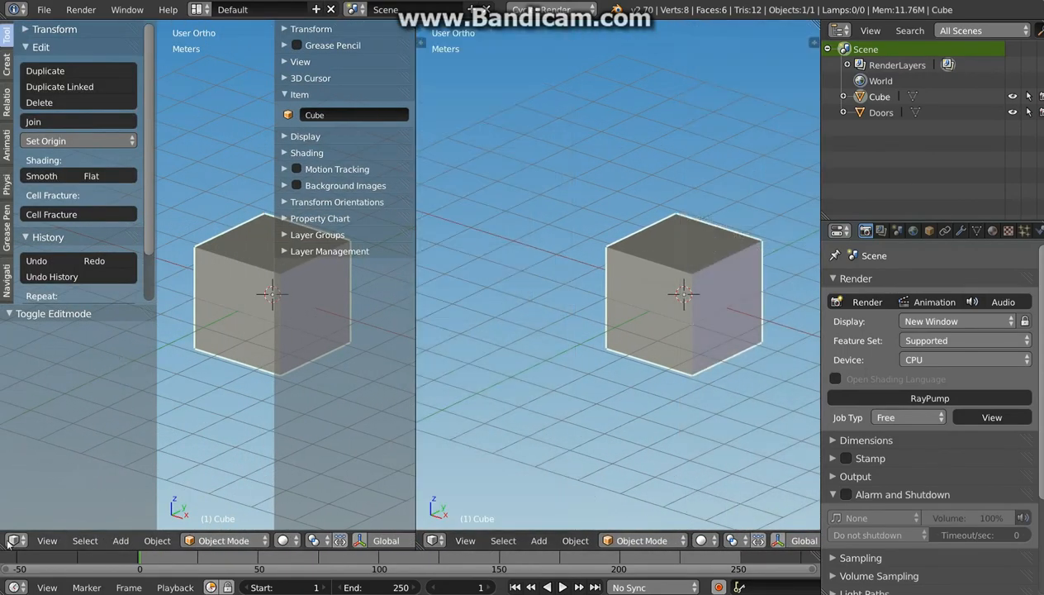
# Change the 3D view that still has its shelves into a UV/Image Editor showing the whole empty grid.
pyautogui.click(8, 541)
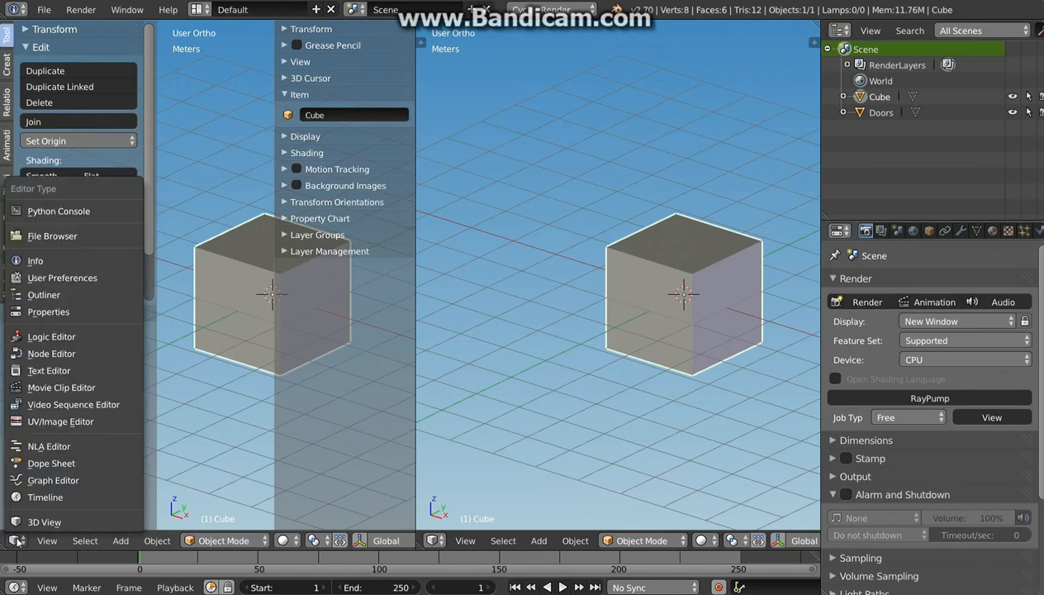
pyautogui.click(44, 423)
pyautogui.scroll(4, 194, 260)
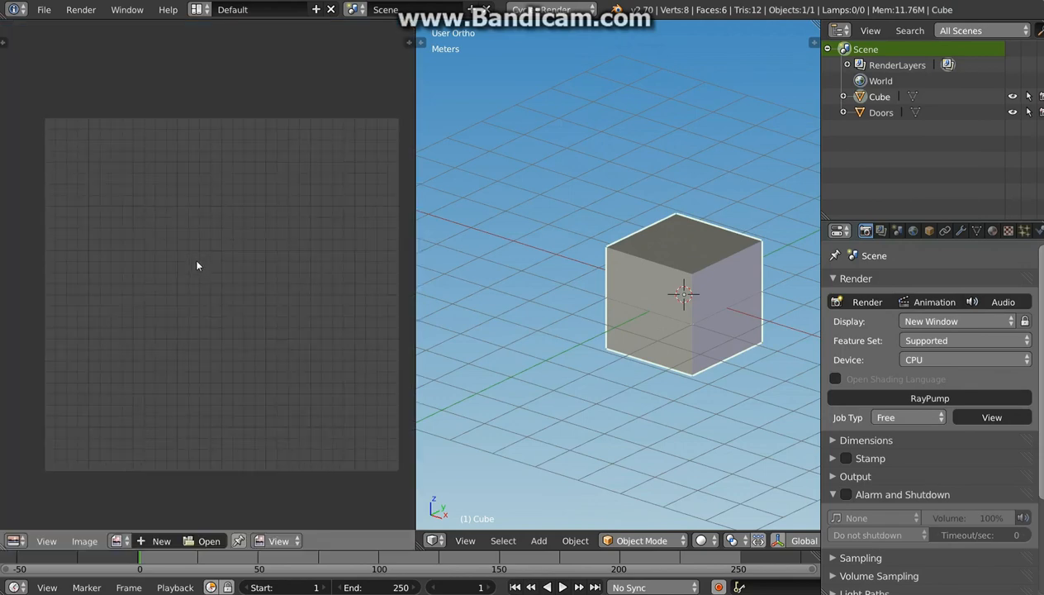
pyautogui.scroll(-1, 195, 260)
pyautogui.moveTo(260, 290); pyautogui.dragTo(250, 289, button='middle')
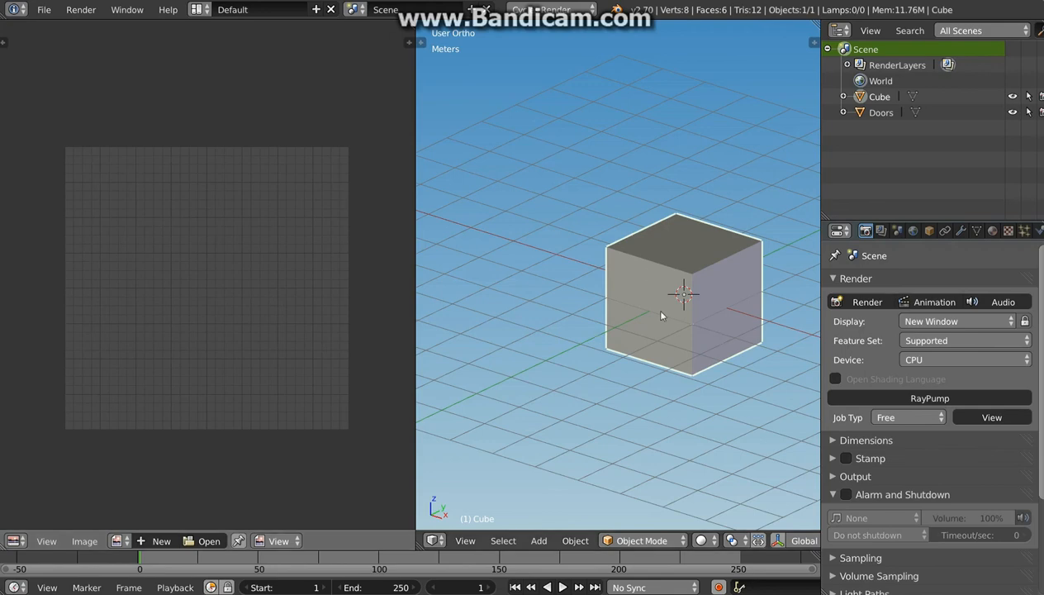
# Enter Edit Mode on the cube and get a close view of it.
pyautogui.moveTo(694, 310); pyautogui.dragTo(622, 298, button='middle')
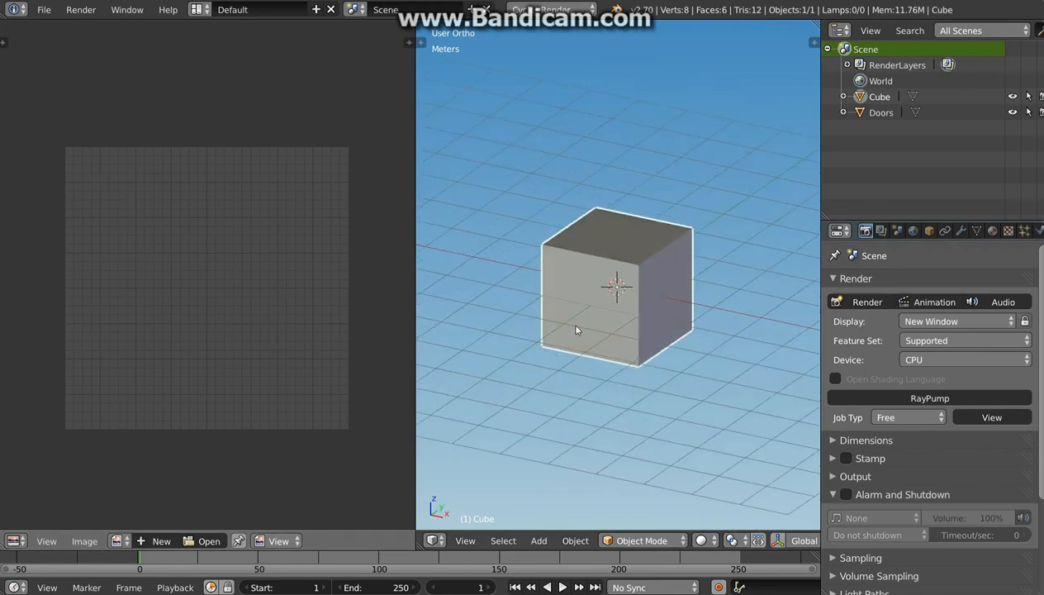
pyautogui.press('Tab')
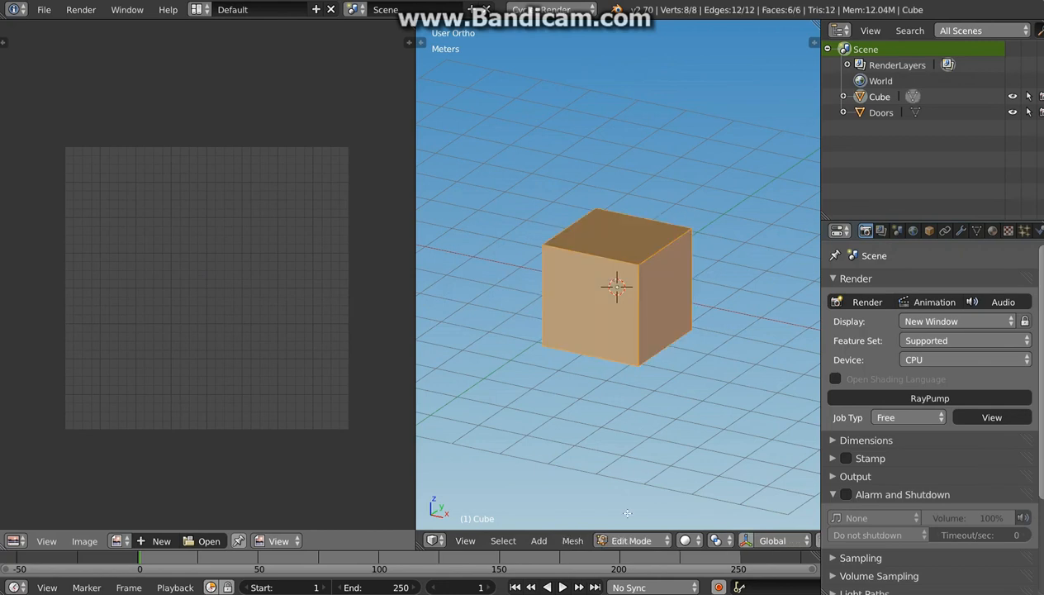
pyautogui.scroll(2, 616, 264)
pyautogui.scroll(2, 617, 265)
pyautogui.moveTo(616, 265); pyautogui.dragTo(594, 277, button='middle')
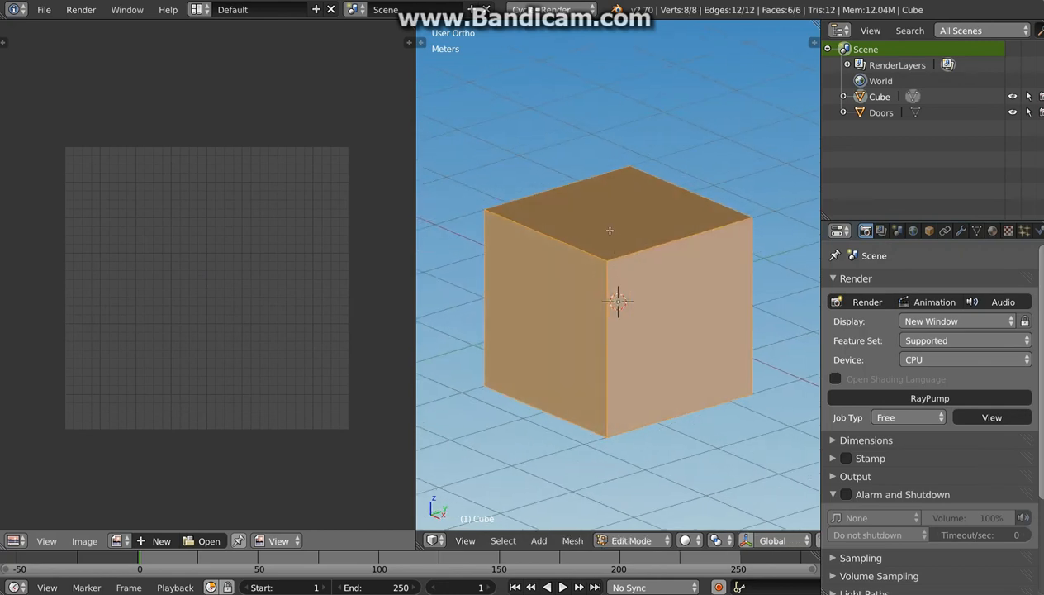
# Apply the Reset UV mapping to all faces of the cube.
pyautogui.press('u')
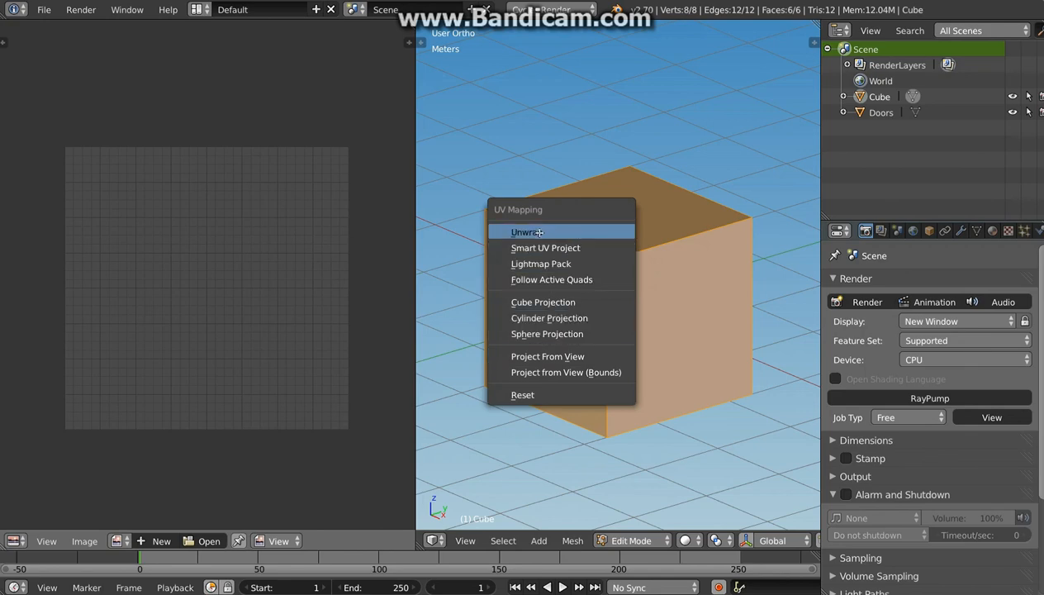
pyautogui.moveTo(581, 286); pyautogui.dragTo(521, 273, button='middle')
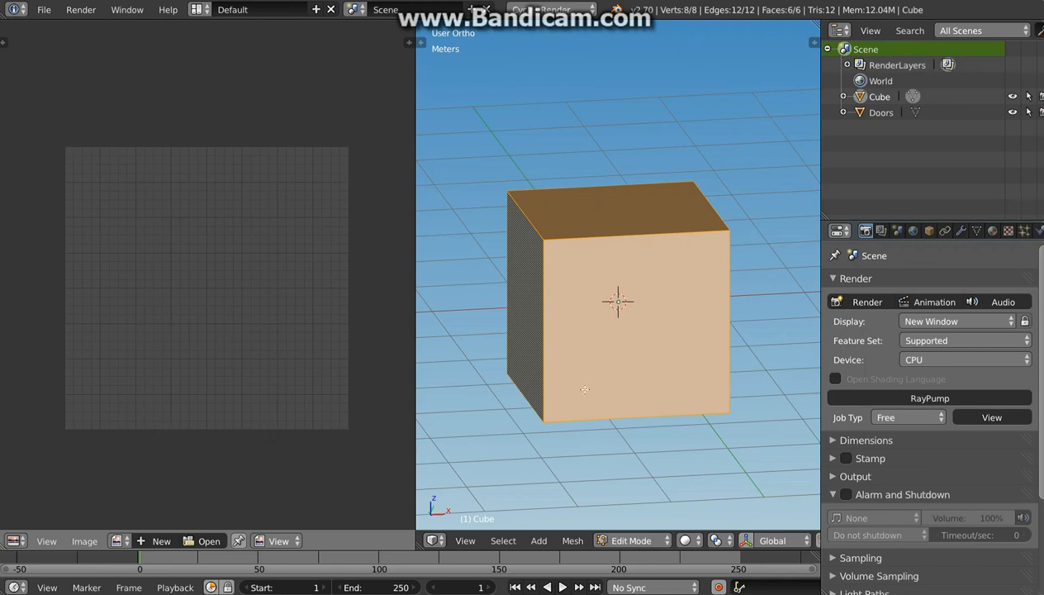
pyautogui.moveTo(692, 316); pyautogui.dragTo(639, 232, button='middle')
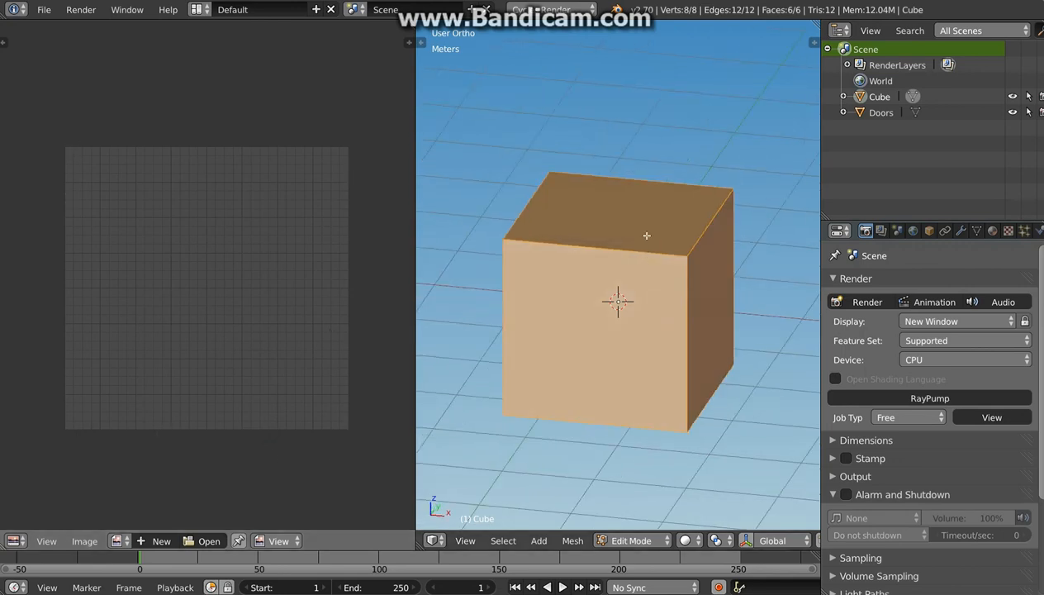
pyautogui.press('u')
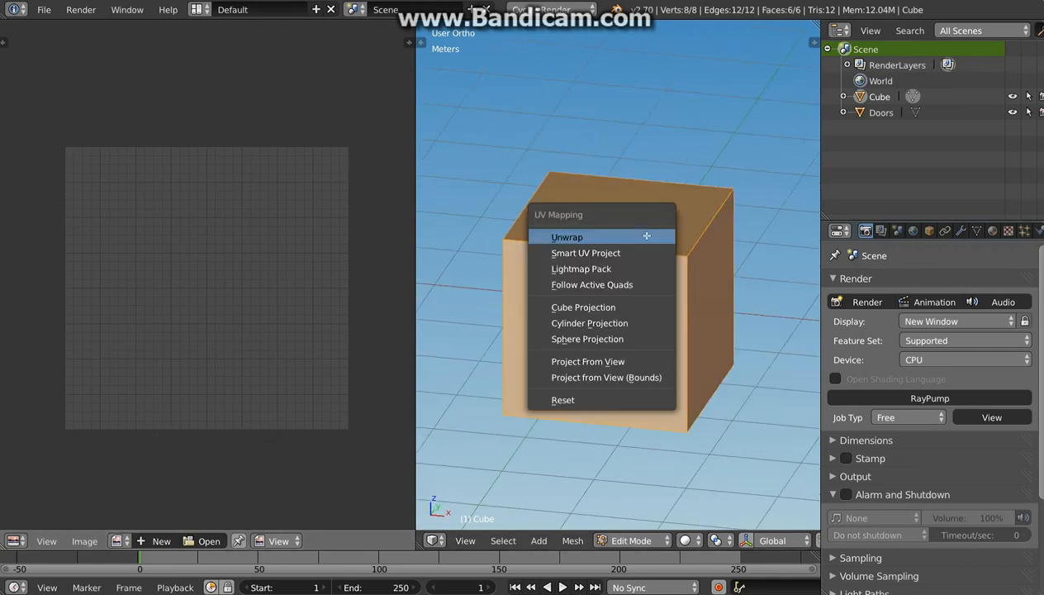
pyautogui.click(568, 399)
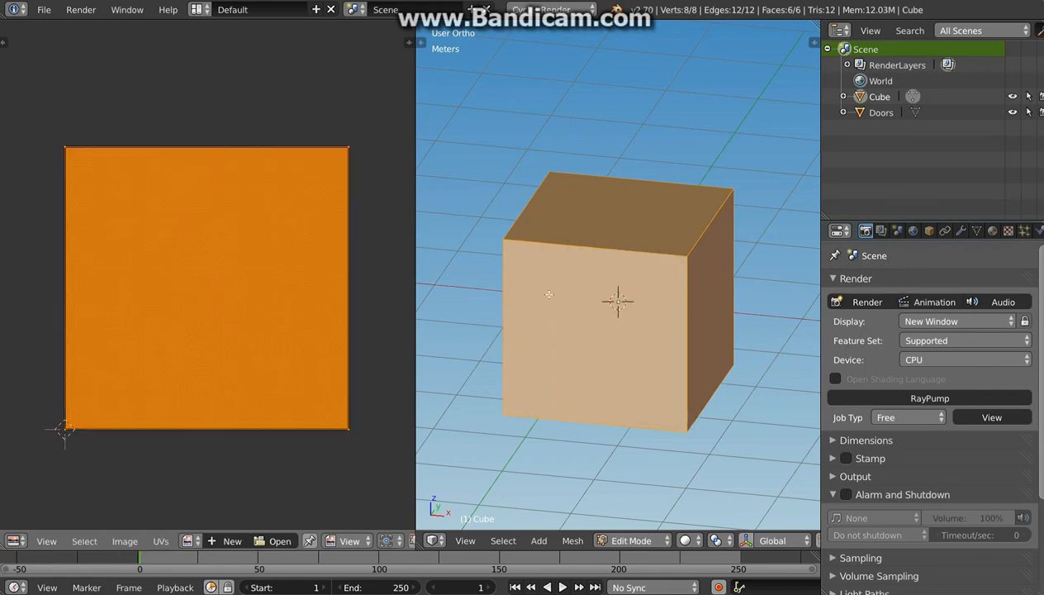
# Enable face selection mode and select only the cube's front face.
pyautogui.moveTo(655, 334); pyautogui.dragTo(625, 212, button='middle')
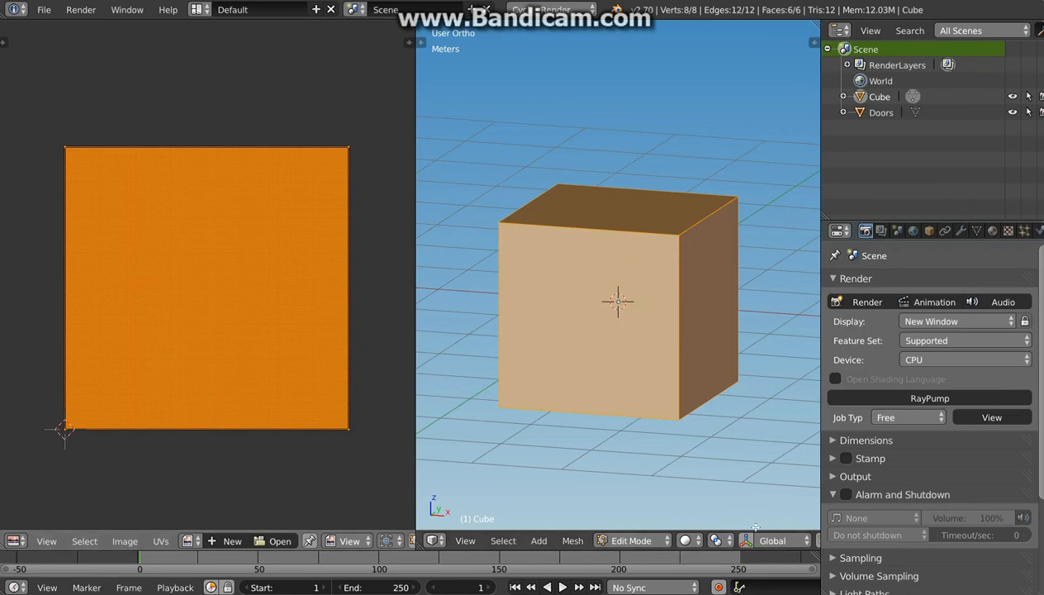
pyautogui.scroll(-5, 702, 539)
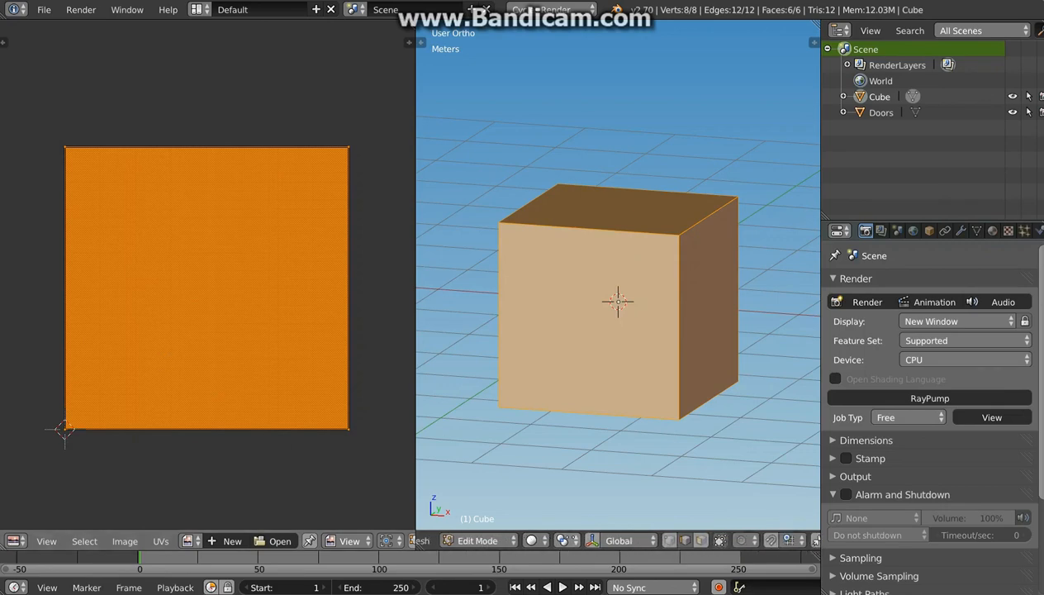
pyautogui.click(699, 540)
pyautogui.rightClick(586, 316)
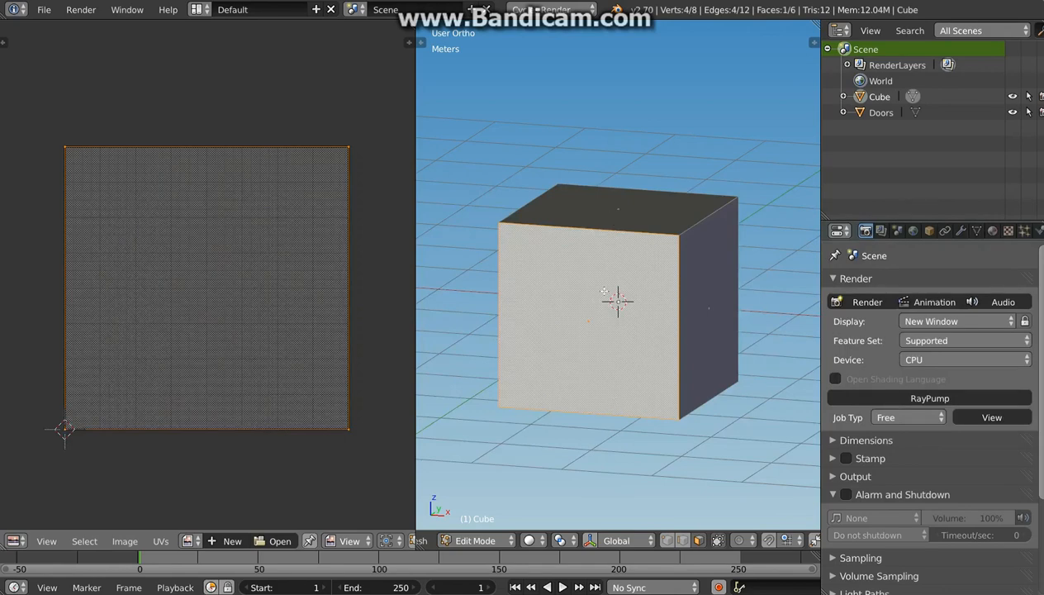
# Select the cube's top, side and front faces one after another to compare their UV layouts.
pyautogui.moveTo(594, 292); pyautogui.dragTo(560, 309, button='middle')
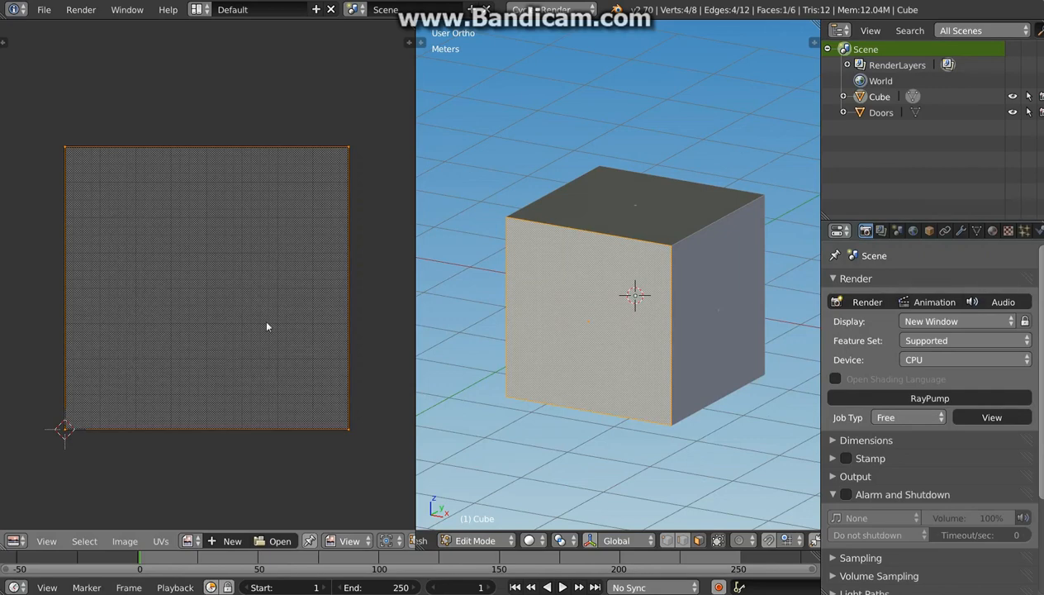
pyautogui.rightClick(636, 206)
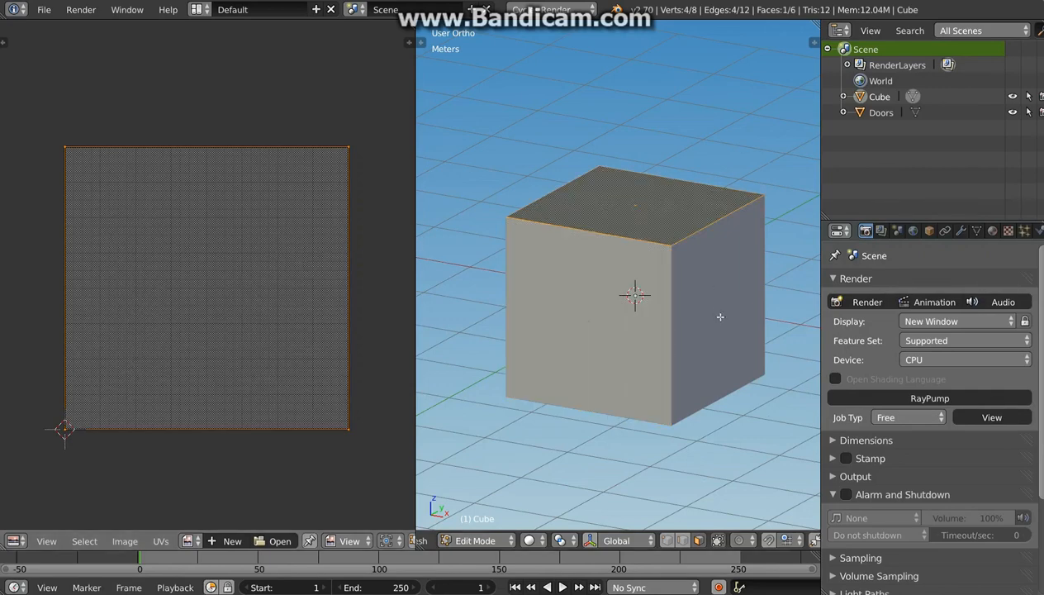
pyautogui.rightClick(719, 317)
pyautogui.rightClick(541, 293)
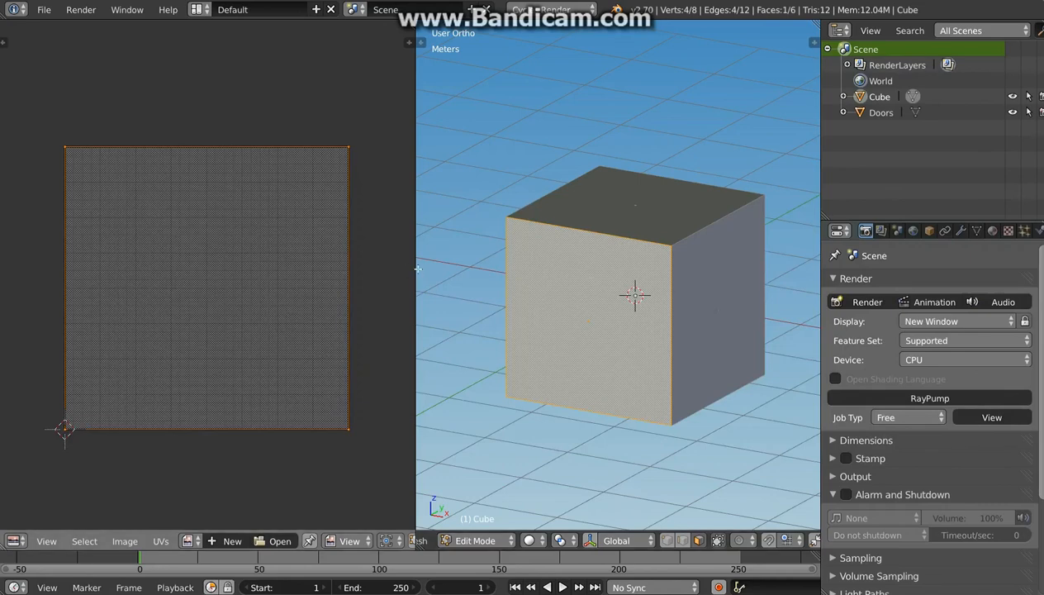
# Widen the UV/Image Editor and scale the front face's UV square down to less than half its size.
pyautogui.moveTo(416, 269); pyautogui.dragTo(531, 270)
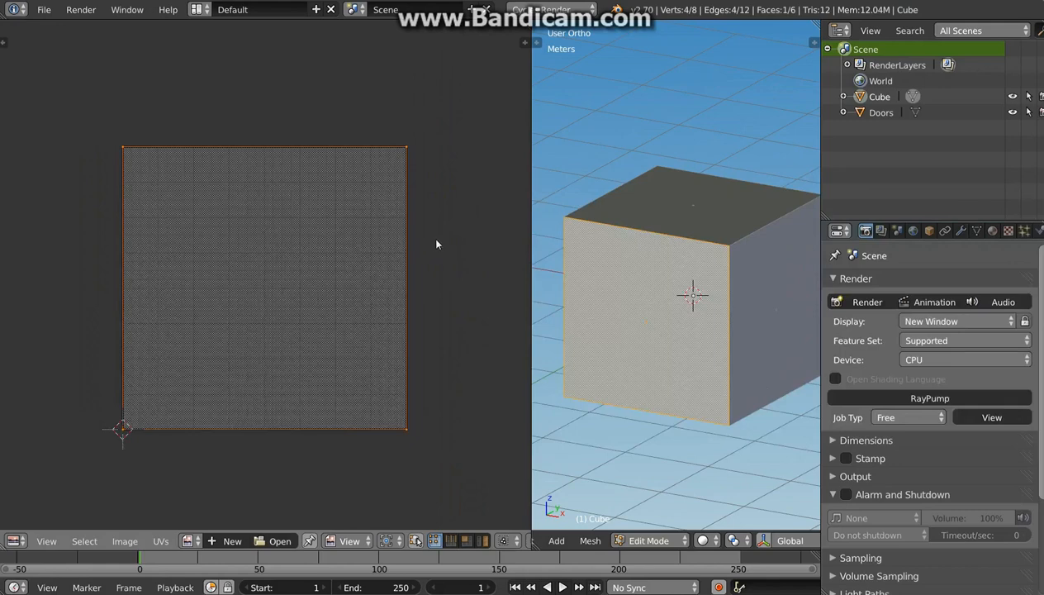
pyautogui.press('s')
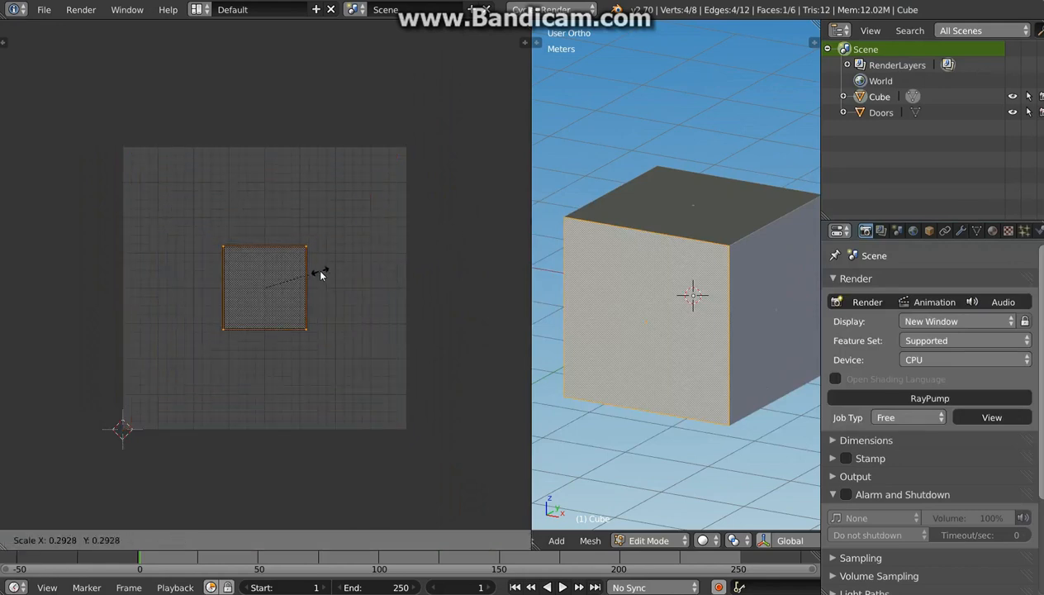
pyautogui.click(344, 275)
# Try rotating and moving the front face's scaled-down UV square.
pyautogui.press('r')
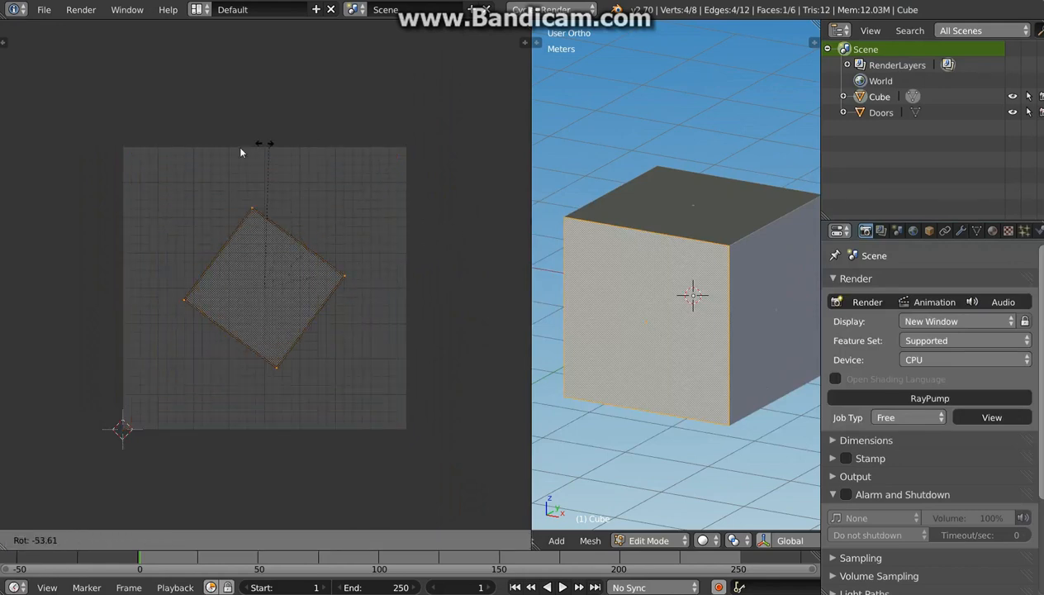
pyautogui.rightClick(324, 307)
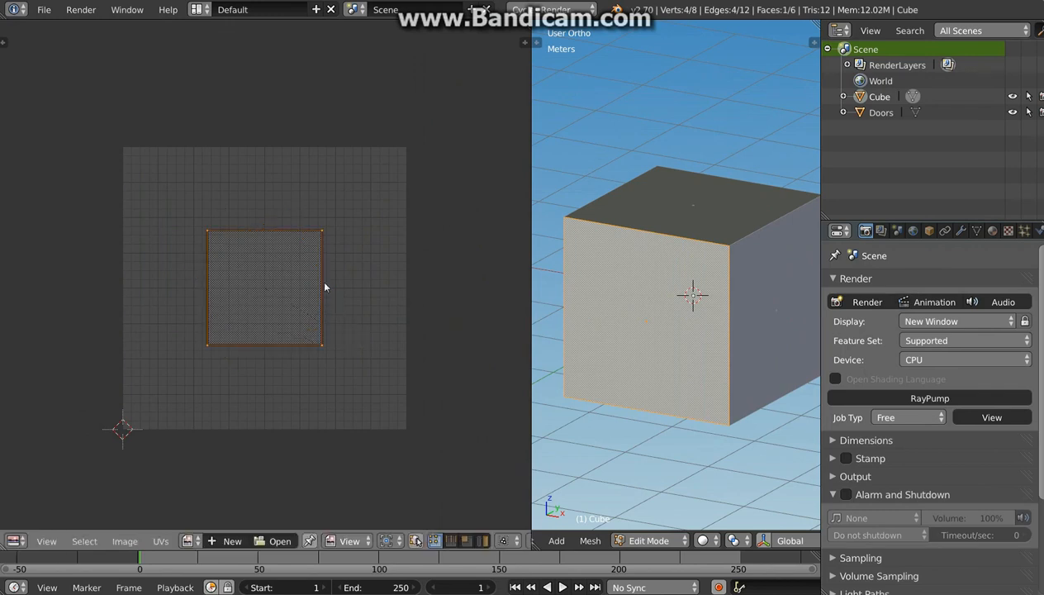
pyautogui.press('g')
pyautogui.rightClick(322, 303)
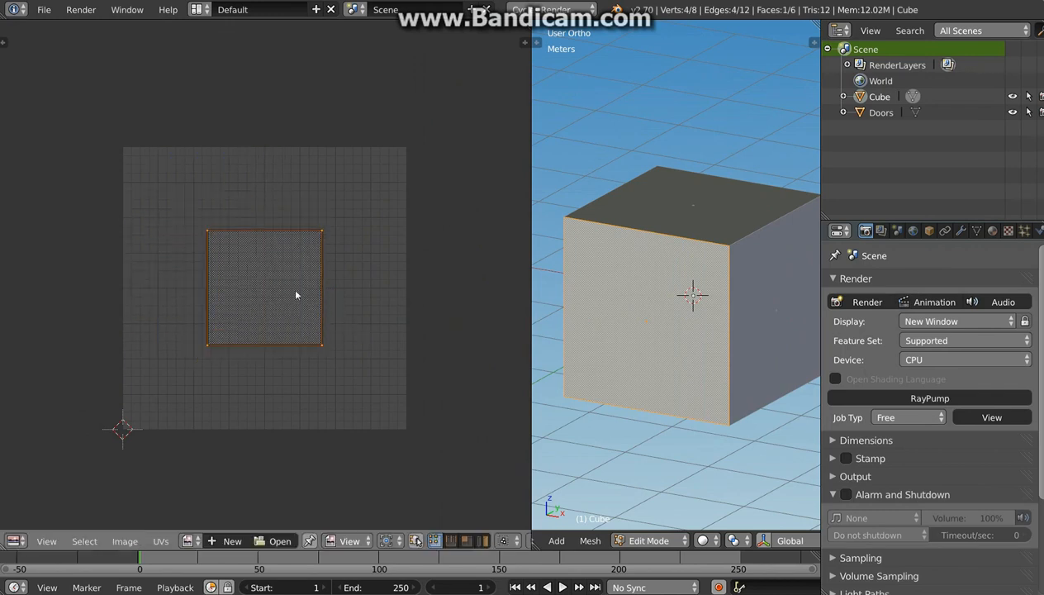
# Move the upper-right and lower-right corners of the front face's UV square inward.
pyautogui.click(321, 229)
pyautogui.rightClick(323, 235)
pyautogui.press('g')
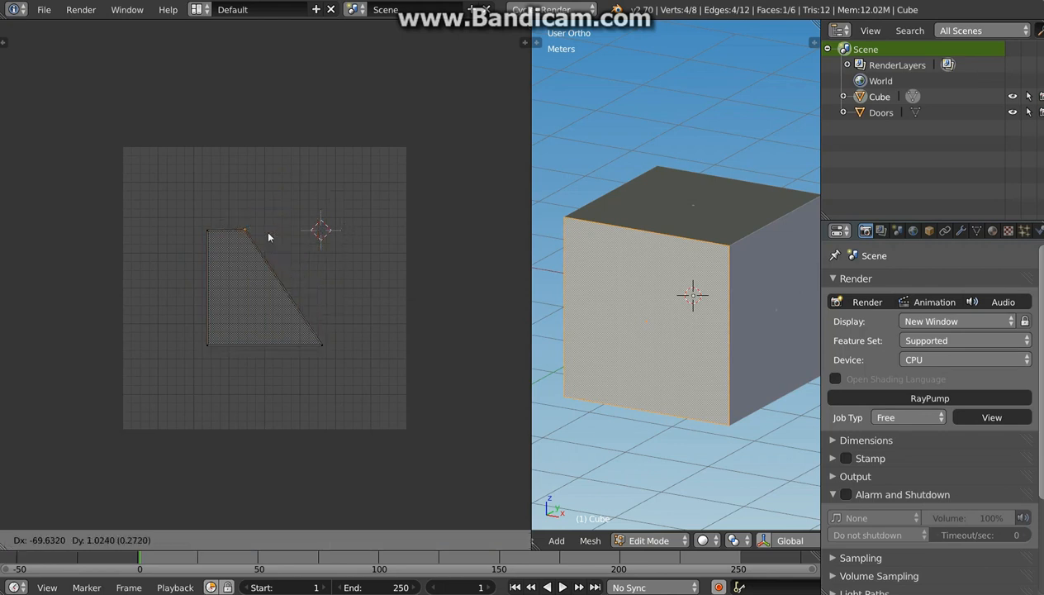
pyautogui.click(310, 241)
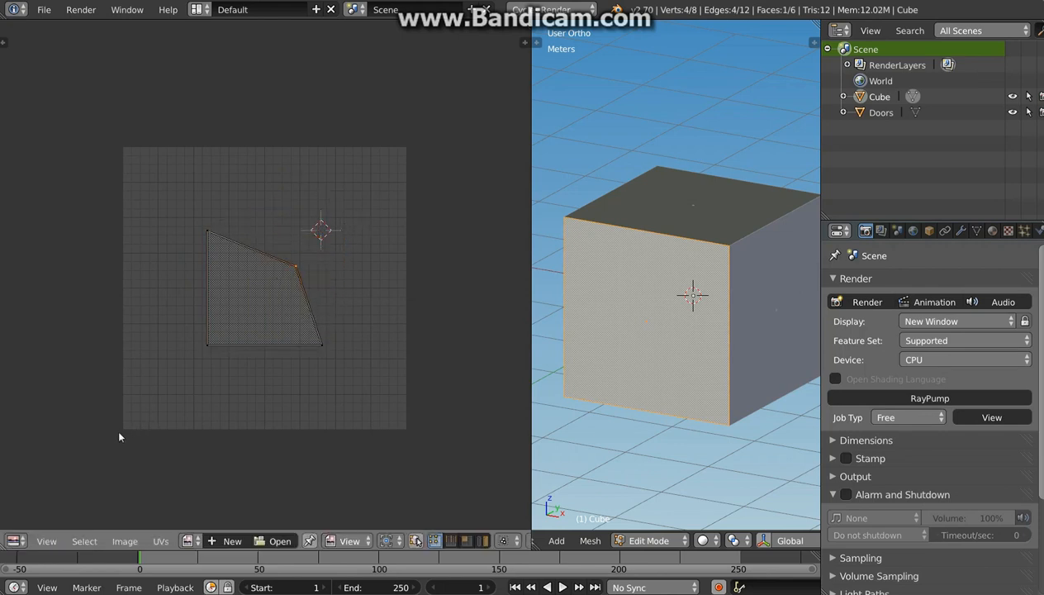
pyautogui.click(122, 430)
pyautogui.press('g')
pyautogui.click(284, 329)
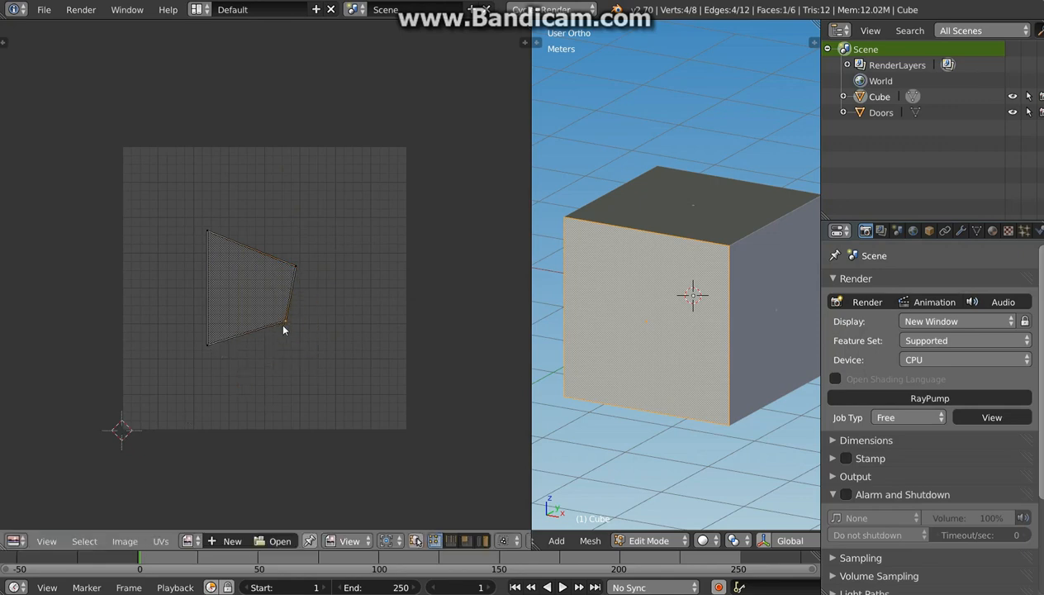
# Move the UV face's upper-left corner to the right and its upper-right corner outward into the grid's right half.
pyautogui.rightClick(207, 232)
pyautogui.press('g')
pyautogui.click(281, 223)
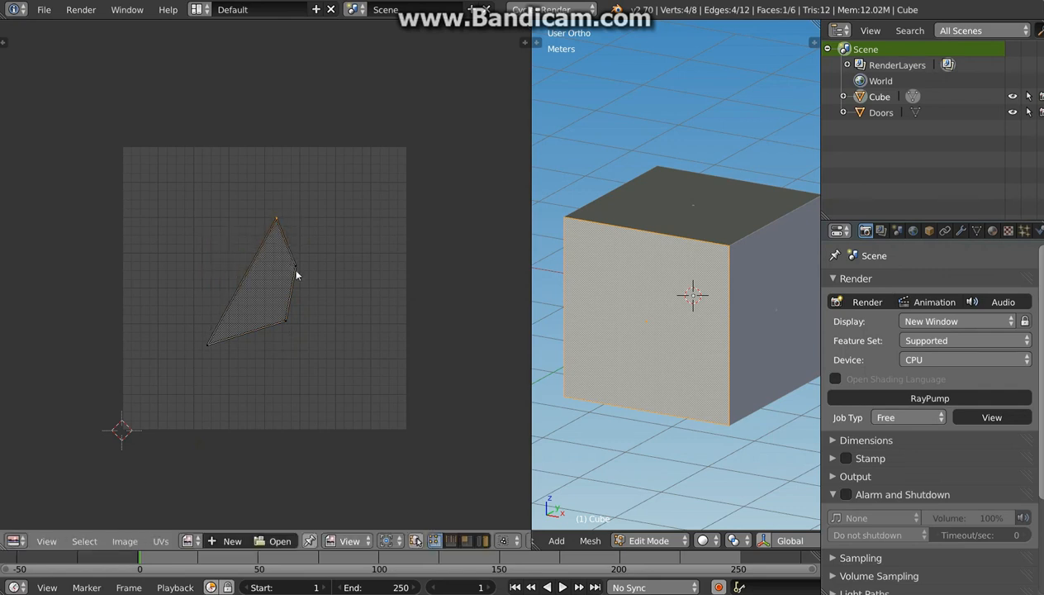
pyautogui.rightClick(295, 267)
pyautogui.press('g')
pyautogui.click(373, 249)
# Move the UV face's two lower corners to the right, shaping it into an irregular quadrilateral beneath the upper corners.
pyautogui.rightClick(294, 324)
pyautogui.press('g')
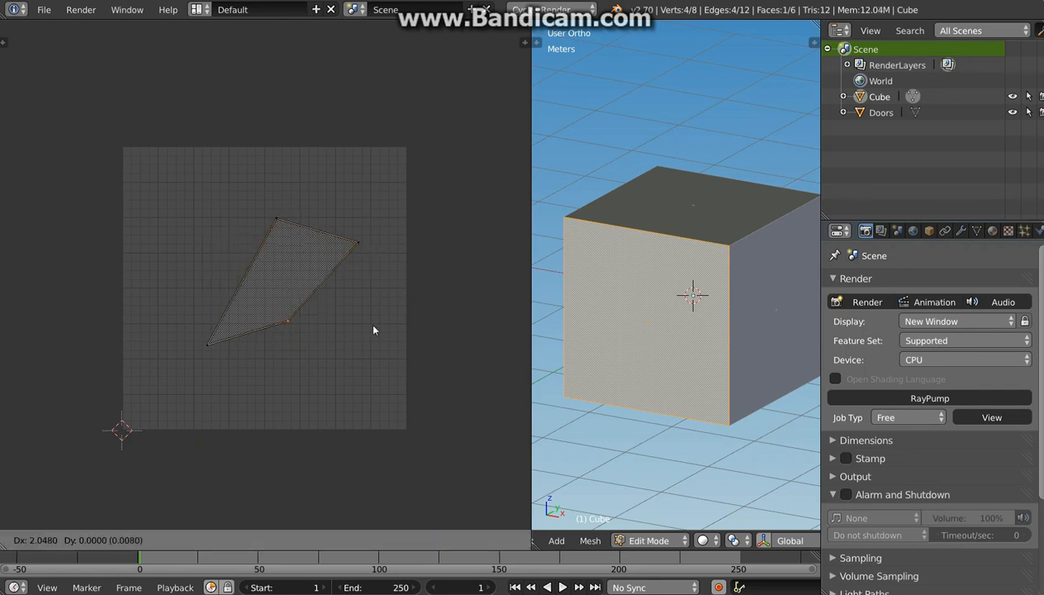
pyautogui.click(373, 344)
pyautogui.rightClick(209, 354)
pyautogui.press('g')
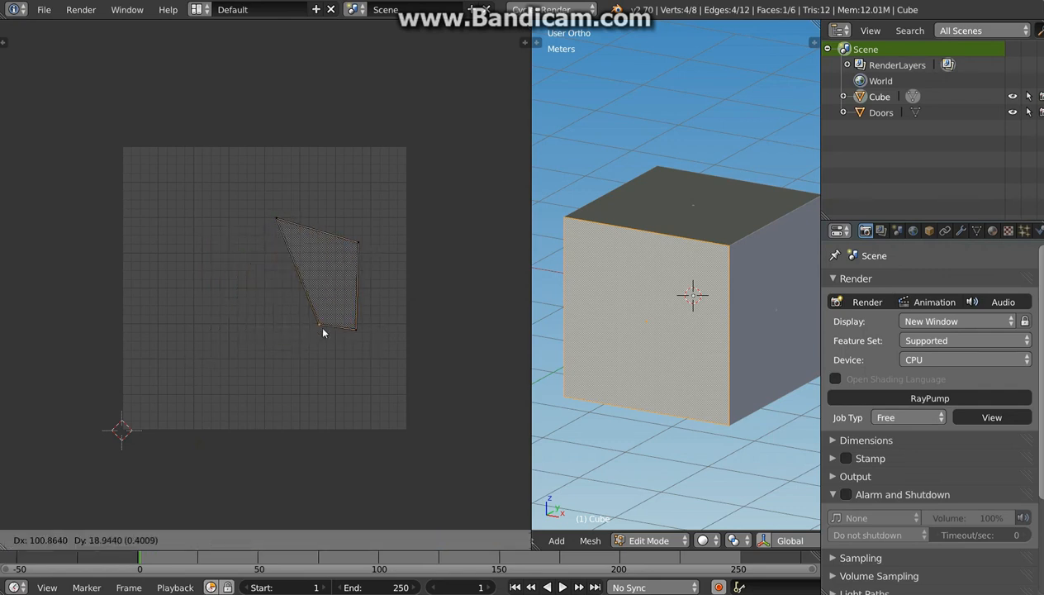
pyautogui.click(276, 330)
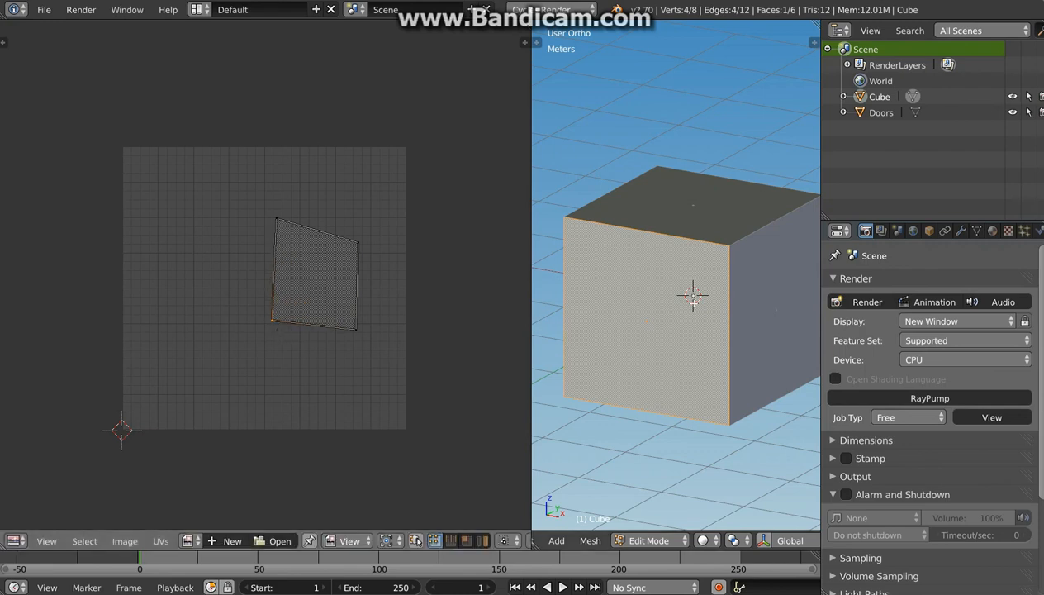
# Widen the 3D view and start a new image for the cube's UV map, naming it UVtes.
pyautogui.keyDown('shift'); pyautogui.moveTo(683, 299); pyautogui.dragTo(667, 308, button='middle'); pyautogui.keyUp('shift')
pyautogui.moveTo(529, 312); pyautogui.dragTo(480, 310)
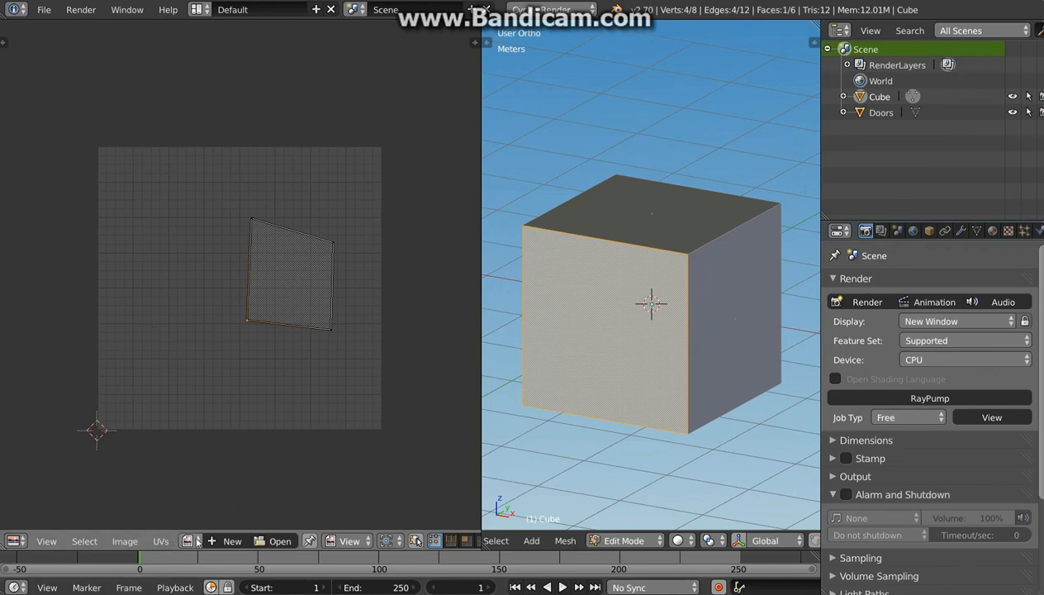
pyautogui.click(112, 543)
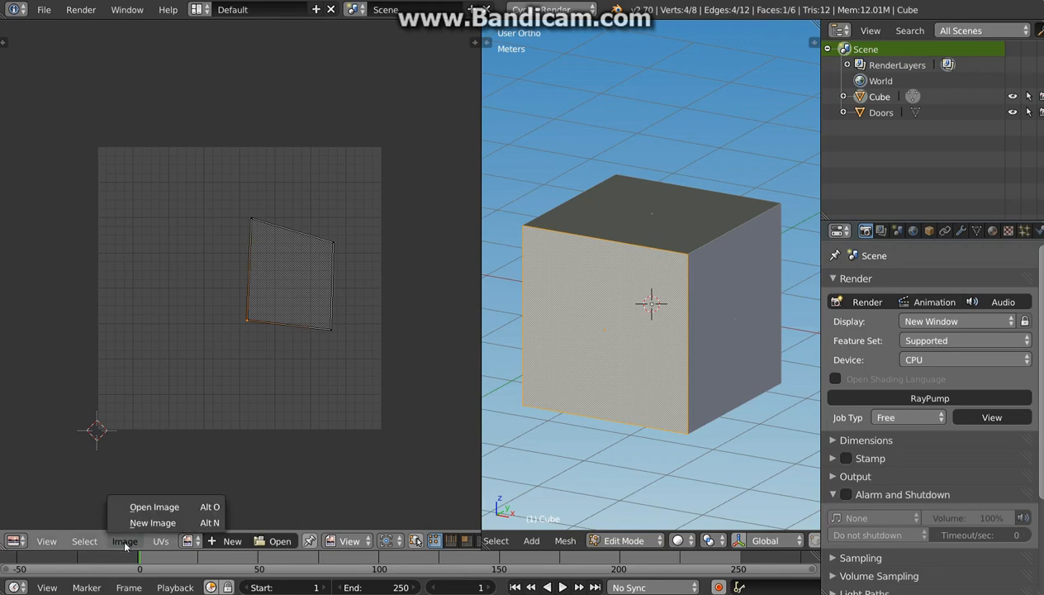
pyautogui.click(151, 522)
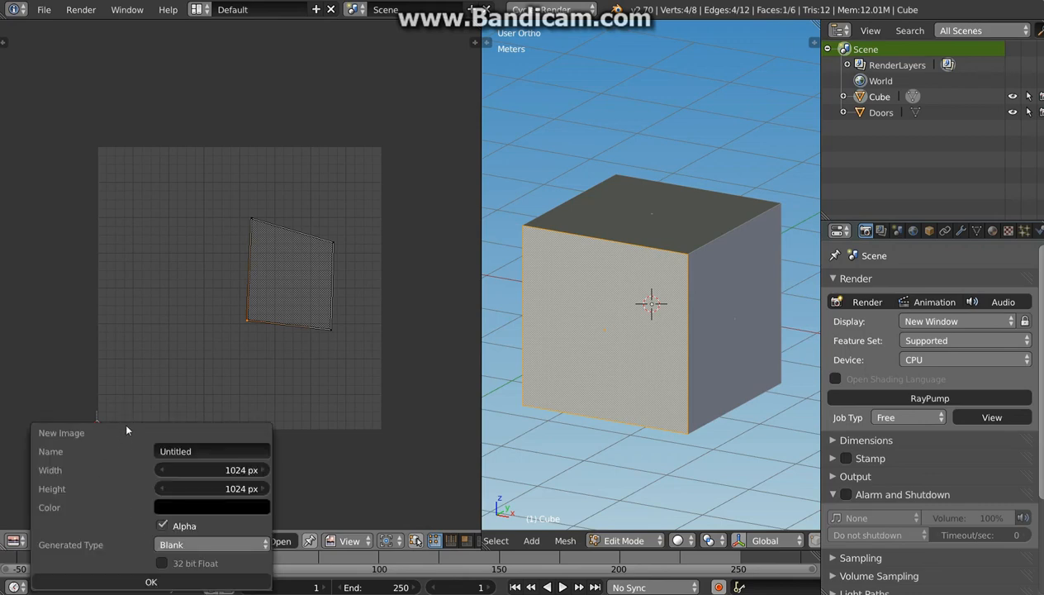
pyautogui.click(196, 453)
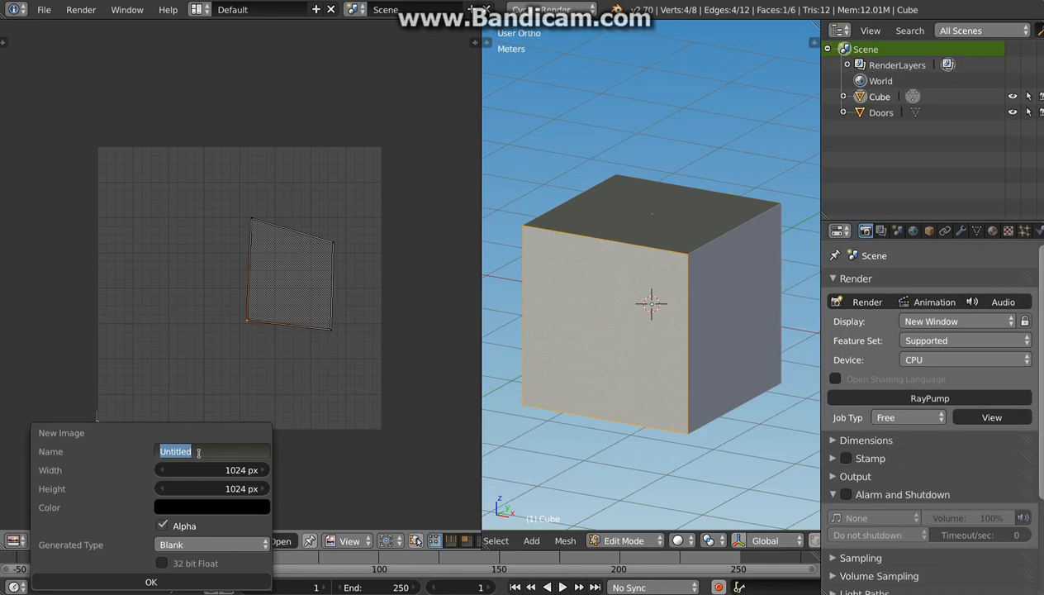
pyautogui.write('UVtes')
pyautogui.press('Return')
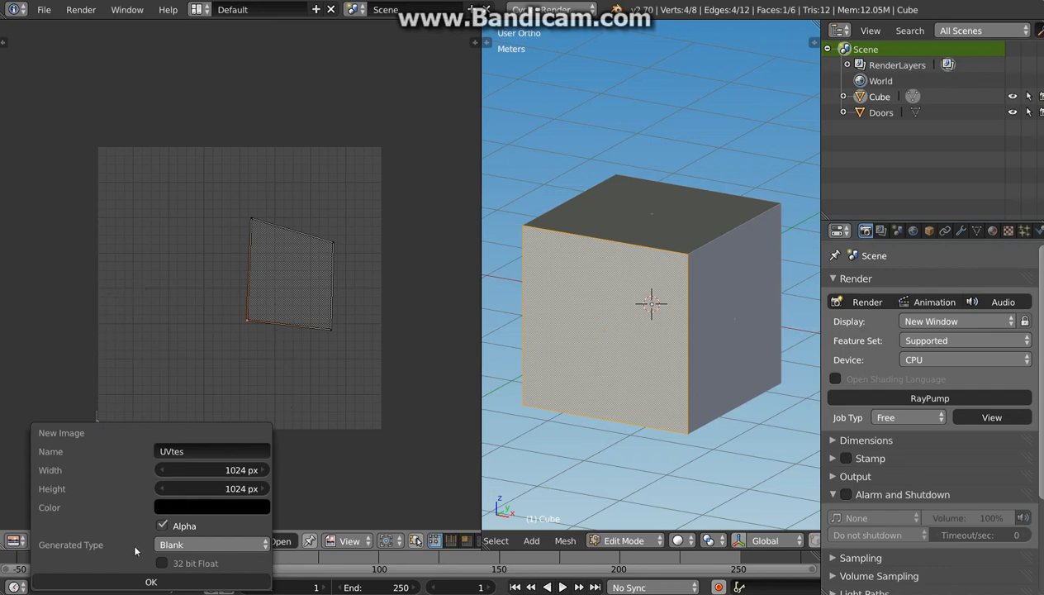
# Set the new image's generated type to UV Grid and create it.
pyautogui.click(211, 544)
pyautogui.click(190, 546)
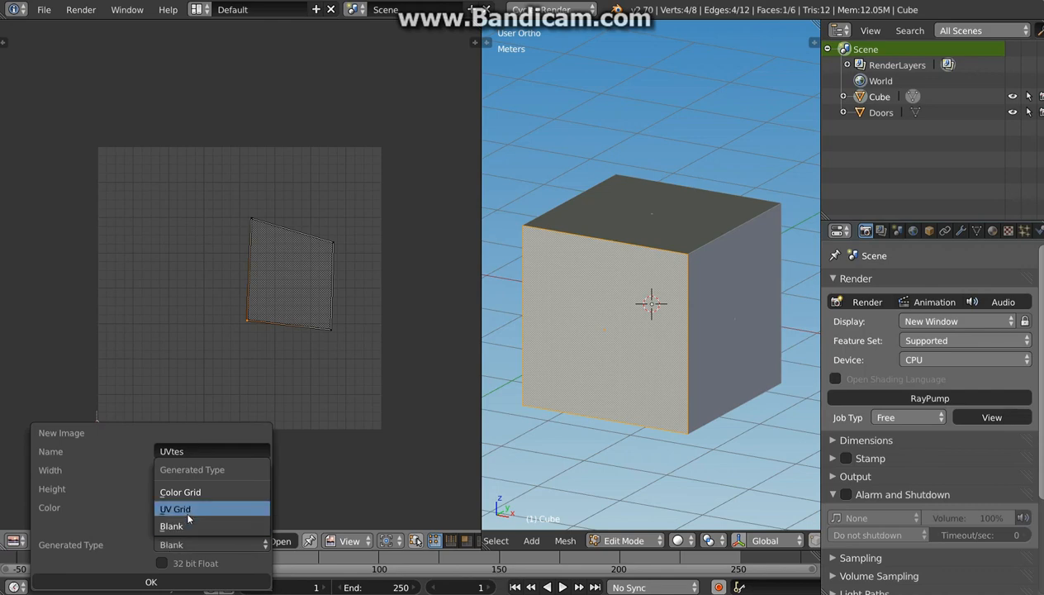
pyautogui.click(189, 511)
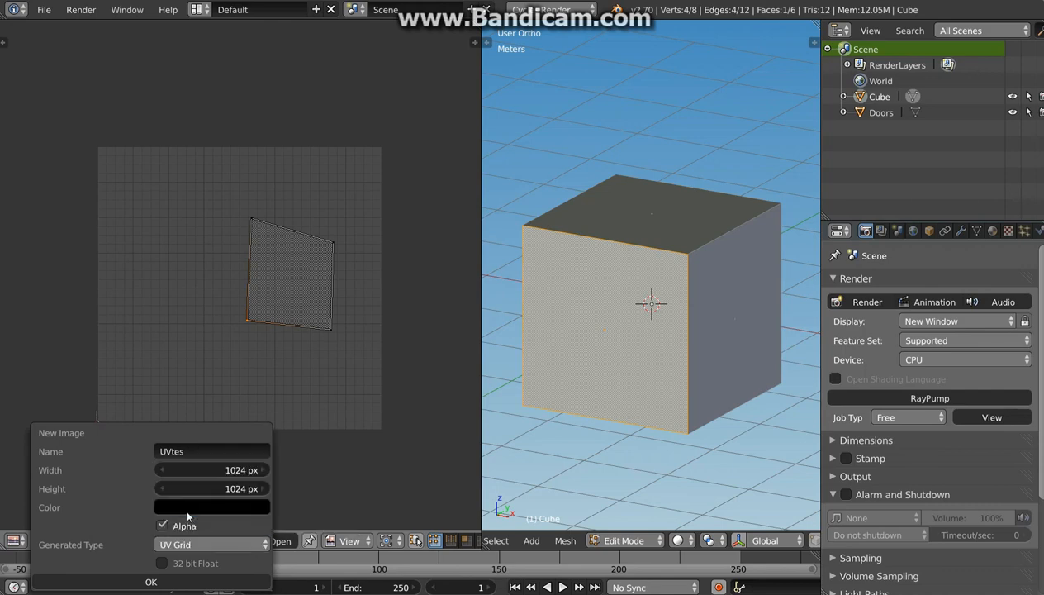
pyautogui.click(137, 582)
pyautogui.scroll(-2, 242, 367)
pyautogui.scroll(-1, 242, 368)
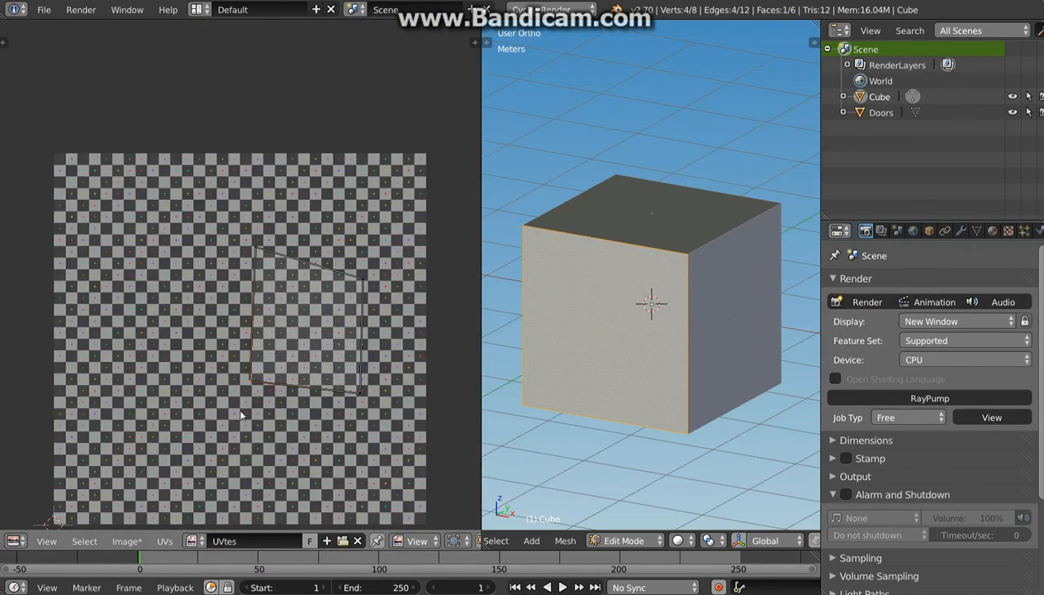
pyautogui.scroll(-1, 248, 359)
pyautogui.moveTo(249, 357); pyautogui.dragTo(242, 329, button='middle')
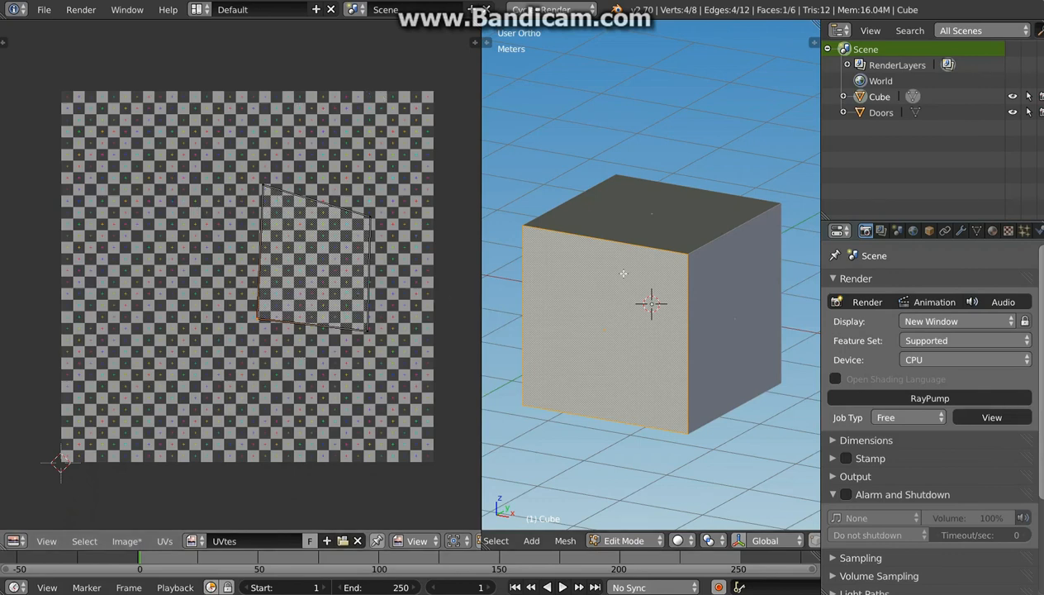
# Try Texture shading in the 3D view to show the grid image on the cube.
pyautogui.click(679, 540)
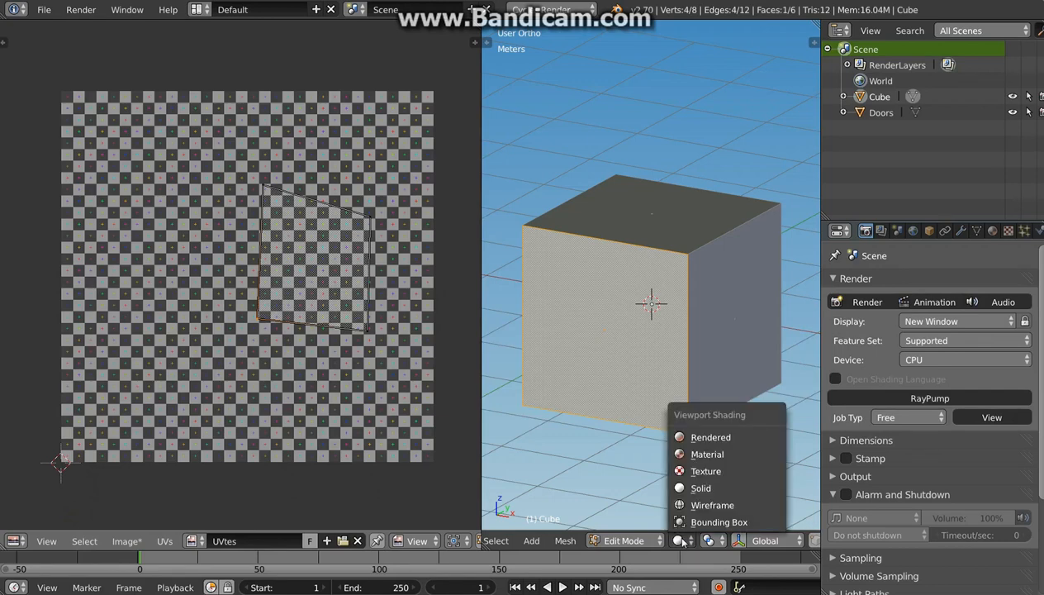
pyautogui.click(704, 470)
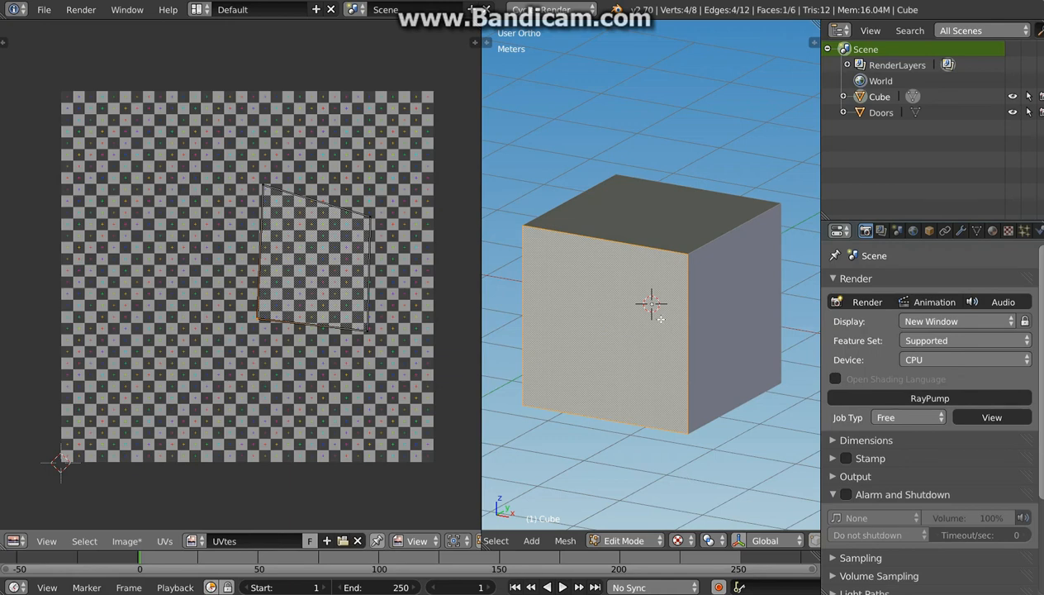
# Use the Blender Render engine with Solid viewport shading and enable Textured Solid in the 3D view's shading options.
pyautogui.press('n')
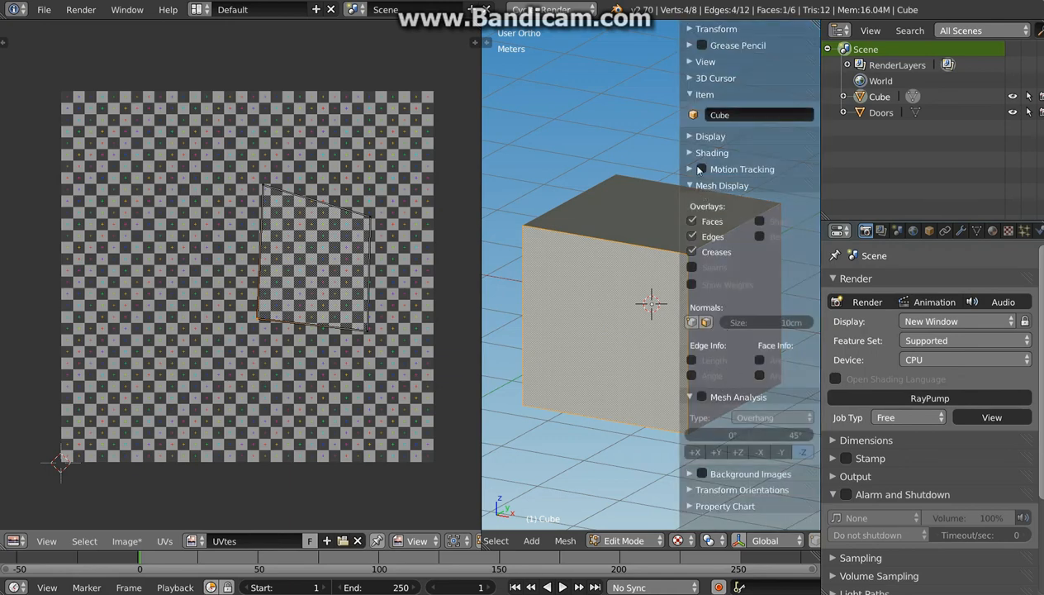
pyautogui.click(691, 155)
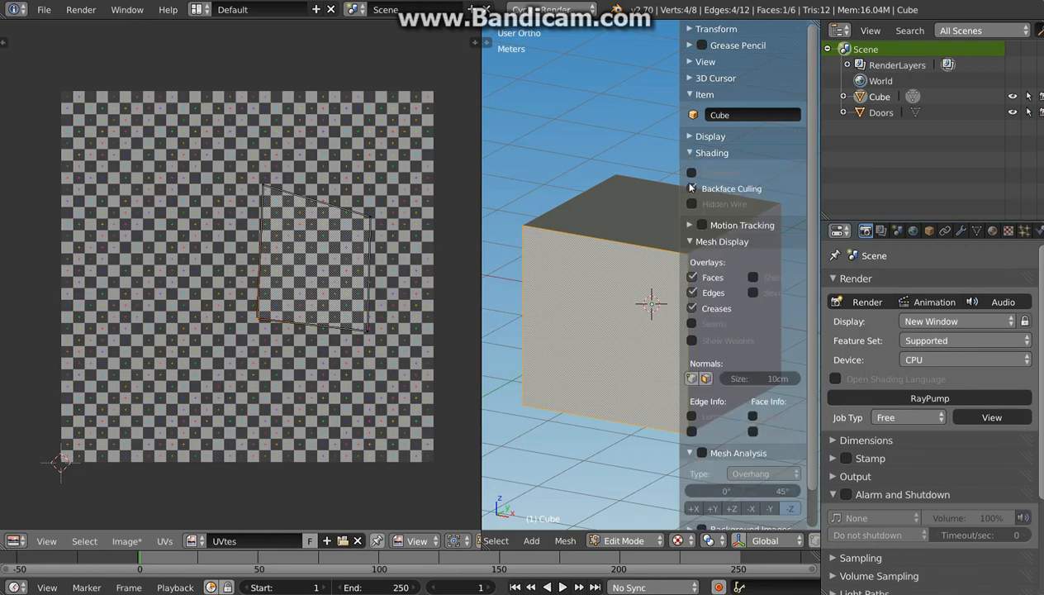
pyautogui.click(690, 154)
pyautogui.click(691, 139)
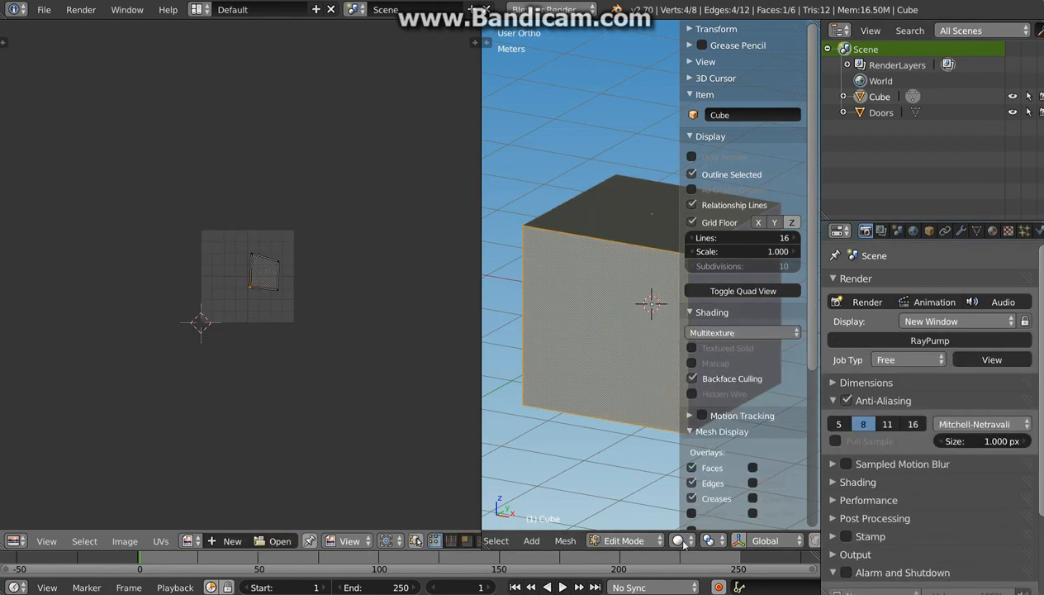
pyautogui.click(680, 539)
pyautogui.click(684, 487)
pyautogui.click(692, 348)
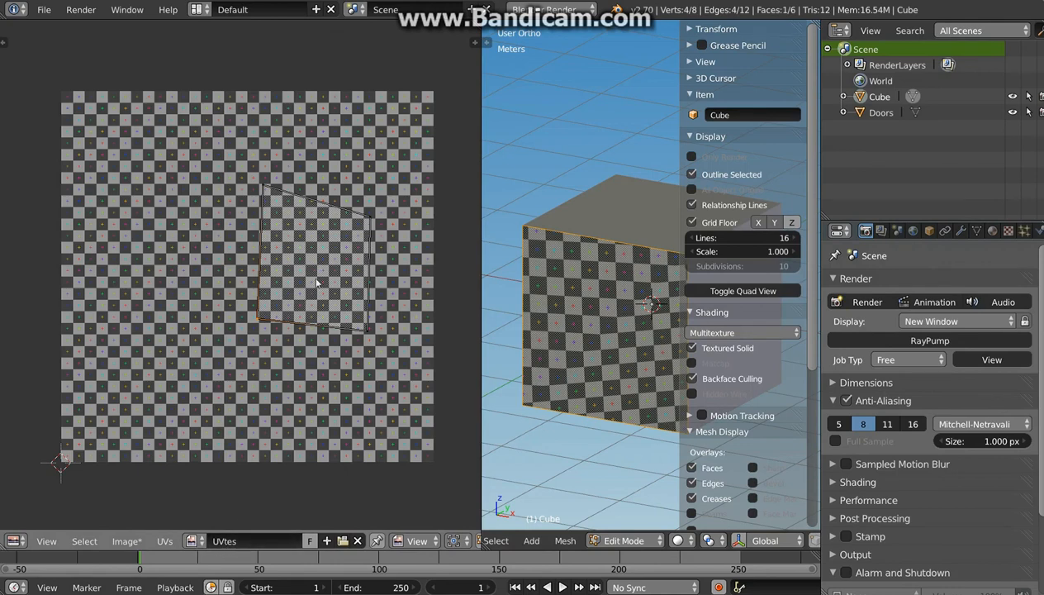
pyautogui.moveTo(303, 273); pyautogui.dragTo(288, 286, button='middle')
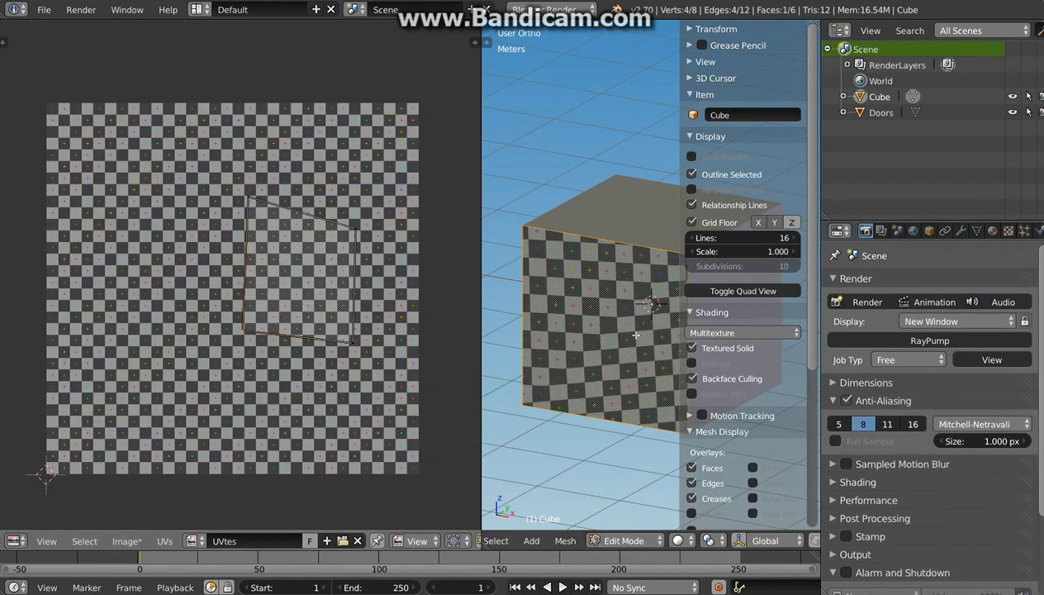
pyautogui.press('n')
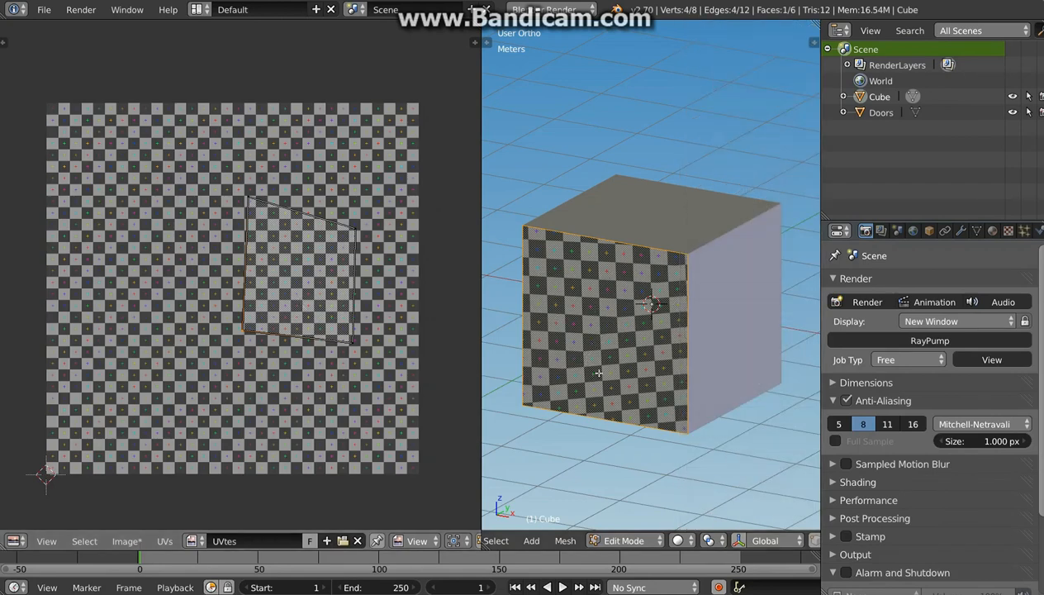
# Reset the UV mapping of the cube's selected front face.
pyautogui.moveTo(610, 337); pyautogui.dragTo(636, 345, button='middle')
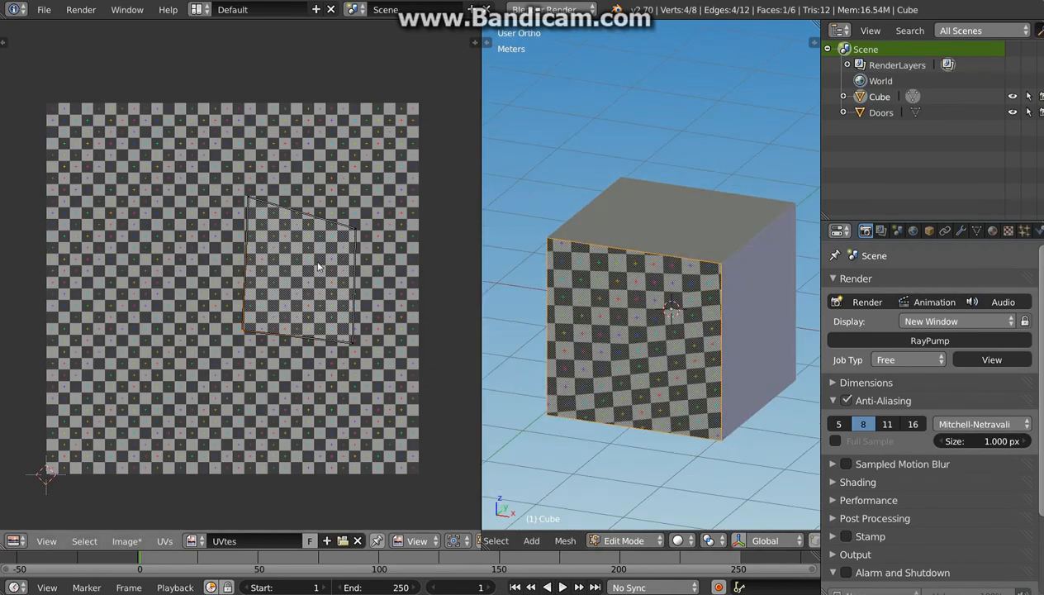
pyautogui.rightClick(248, 199)
pyautogui.press('u')
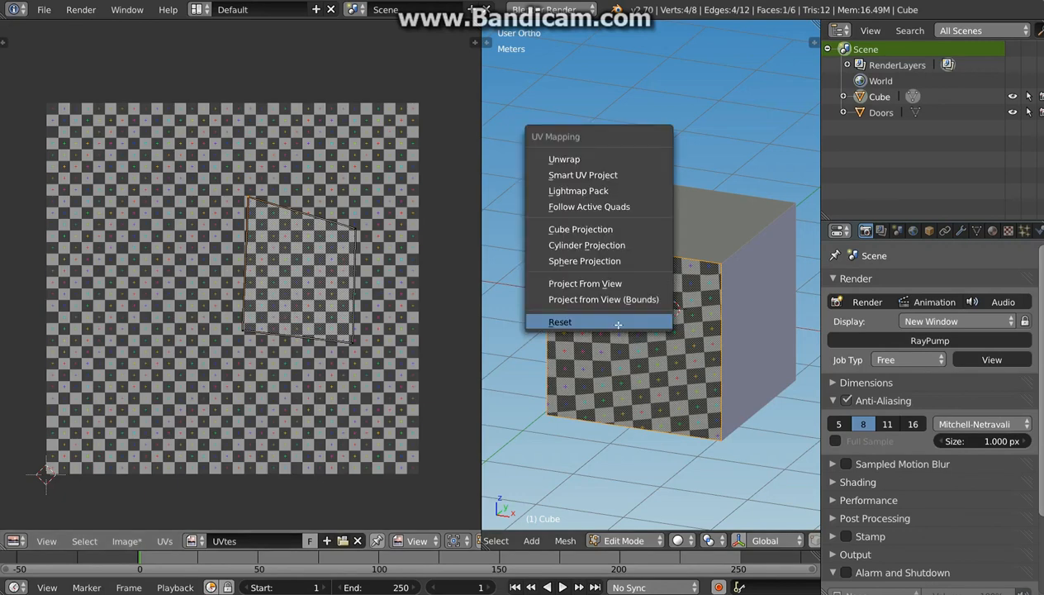
pyautogui.click(618, 322)
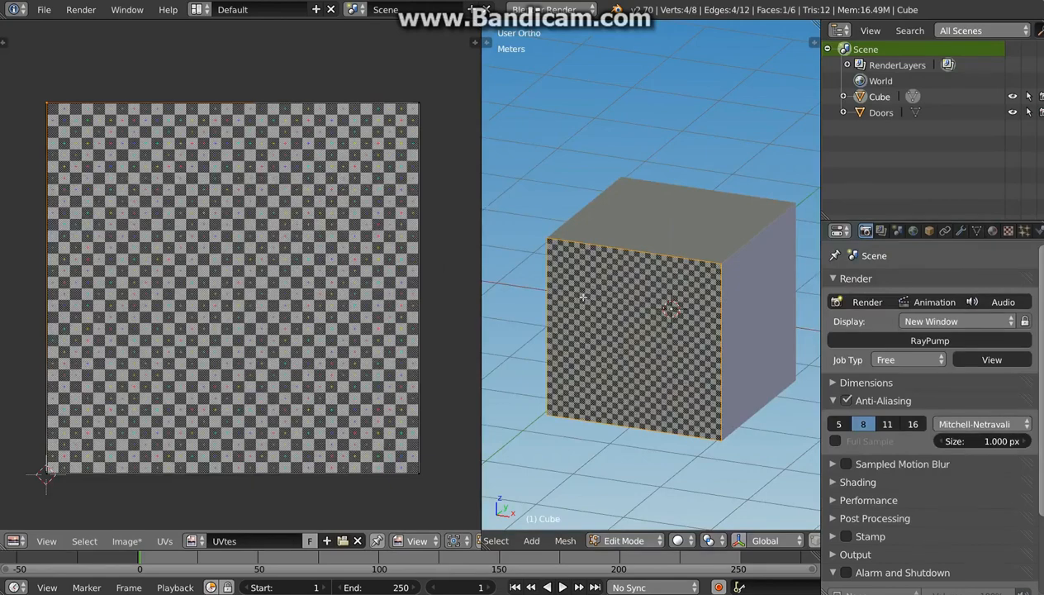
# Select all of the cube's faces and assign the UVtes image to them.
pyautogui.moveTo(650, 357); pyautogui.dragTo(685, 324, button='middle')
pyautogui.press('a')
pyautogui.press('a')
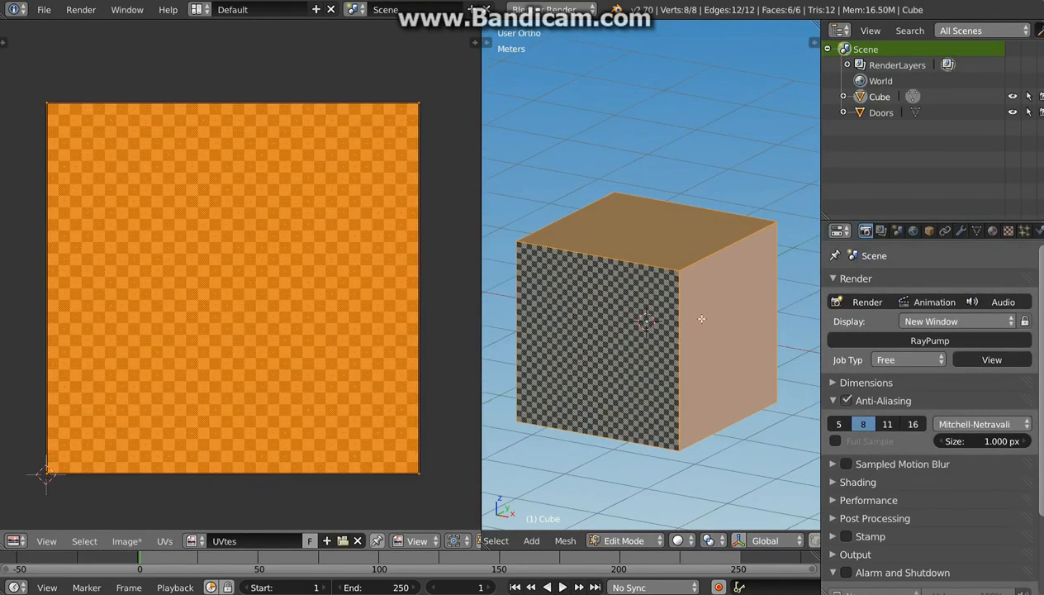
pyautogui.click(195, 540)
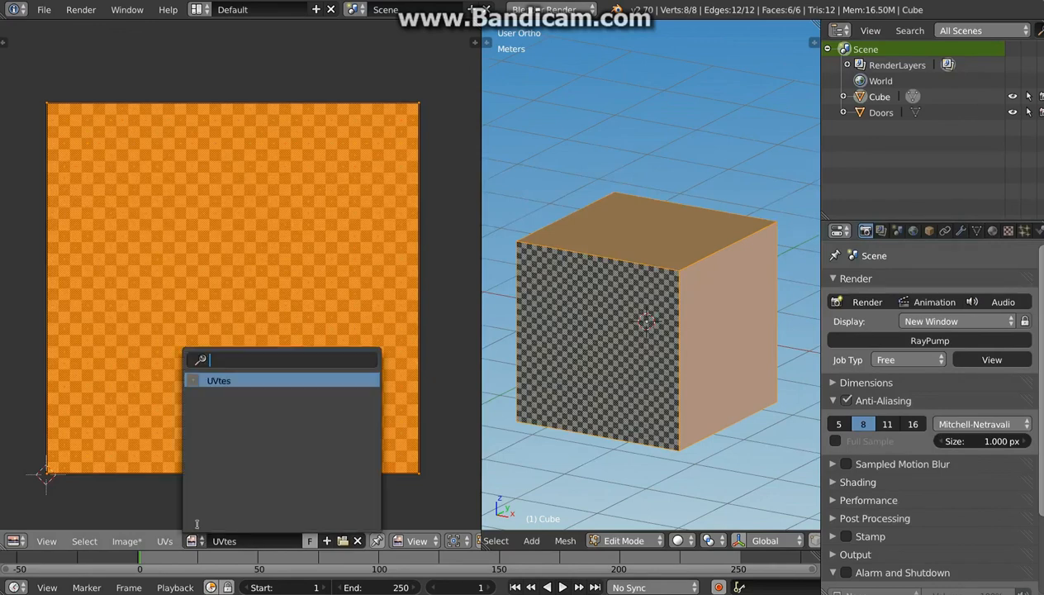
pyautogui.click(218, 381)
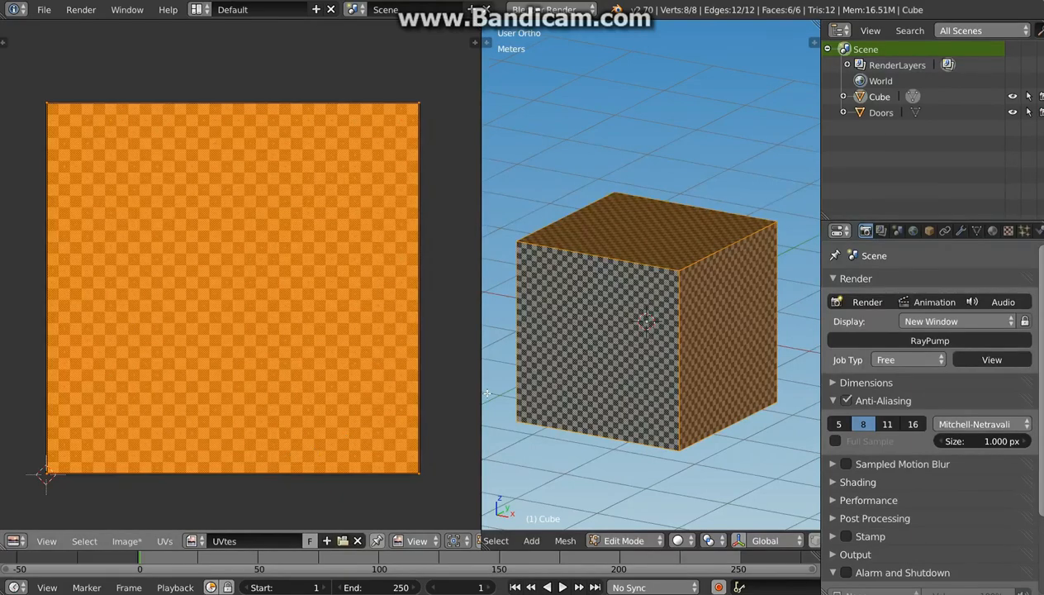
# Select the cube's large side face and scale its UV square down to about two checks wide.
pyautogui.moveTo(664, 318)
pyautogui.mouseDown(button='middle')
pyautogui.moveTo(689, 340)
pyautogui.moveTo(671, 337)
pyautogui.moveTo(682, 351)
pyautogui.moveTo(674, 330)
pyautogui.mouseUp(button='middle')
pyautogui.scroll(4, 684, 356)
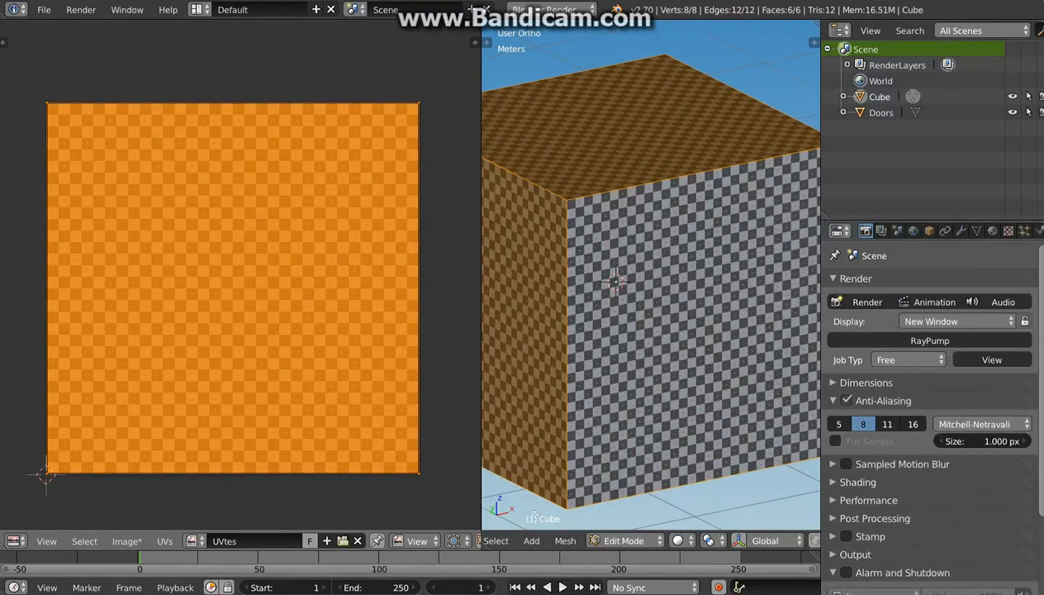
pyautogui.scroll(-5, 702, 542)
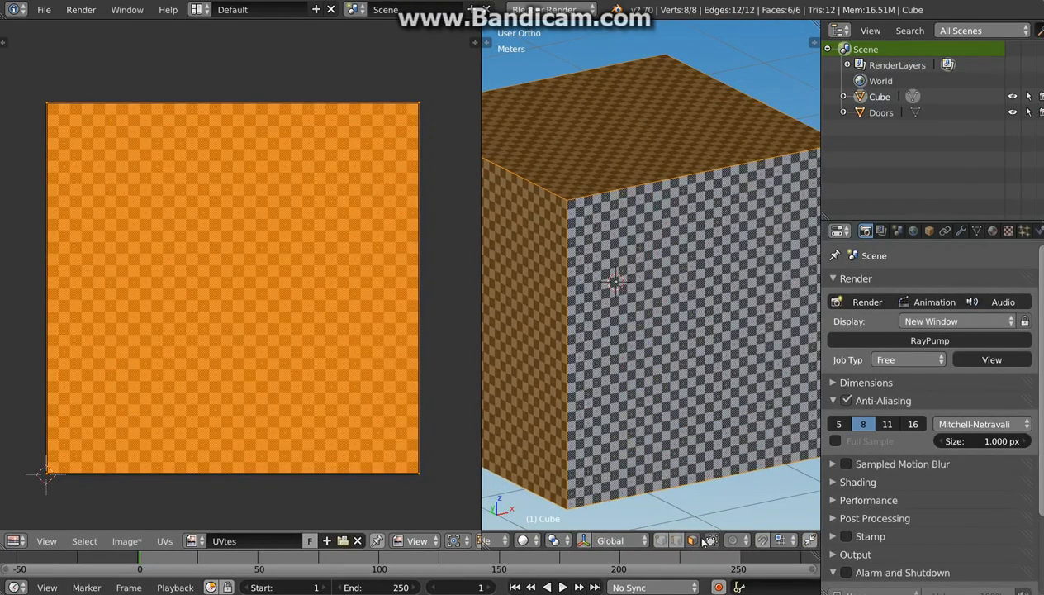
pyautogui.rightClick(710, 288)
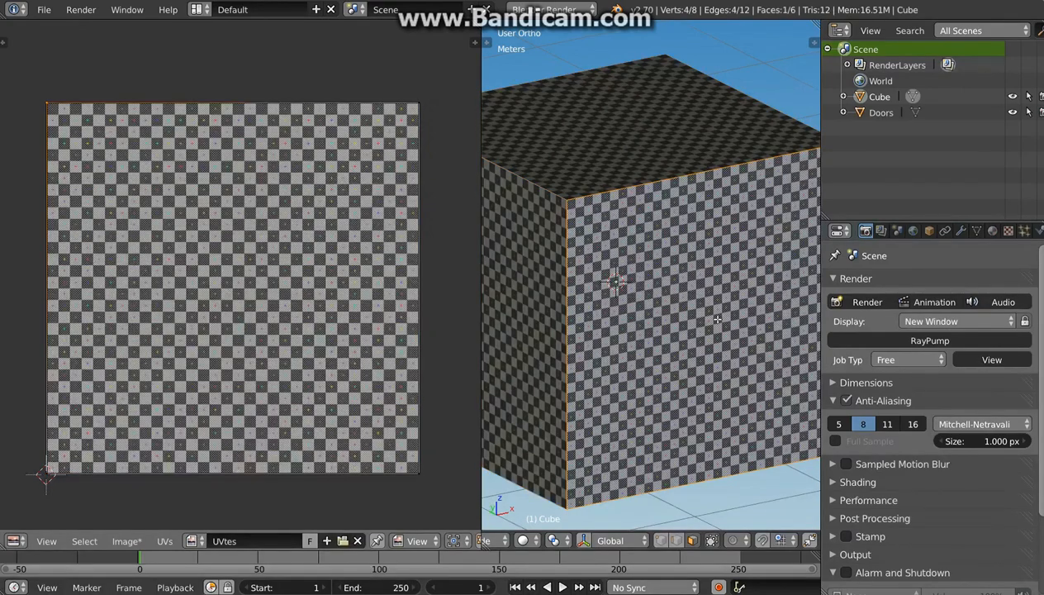
pyautogui.moveTo(85, 377); pyautogui.dragTo(155, 336, button='middle')
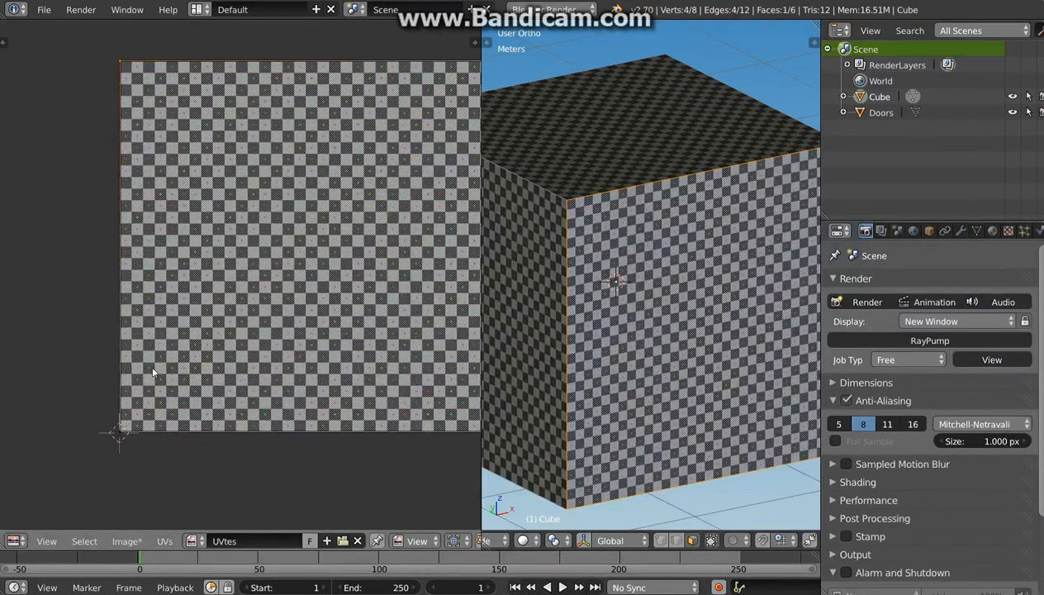
pyautogui.scroll(4, 157, 355)
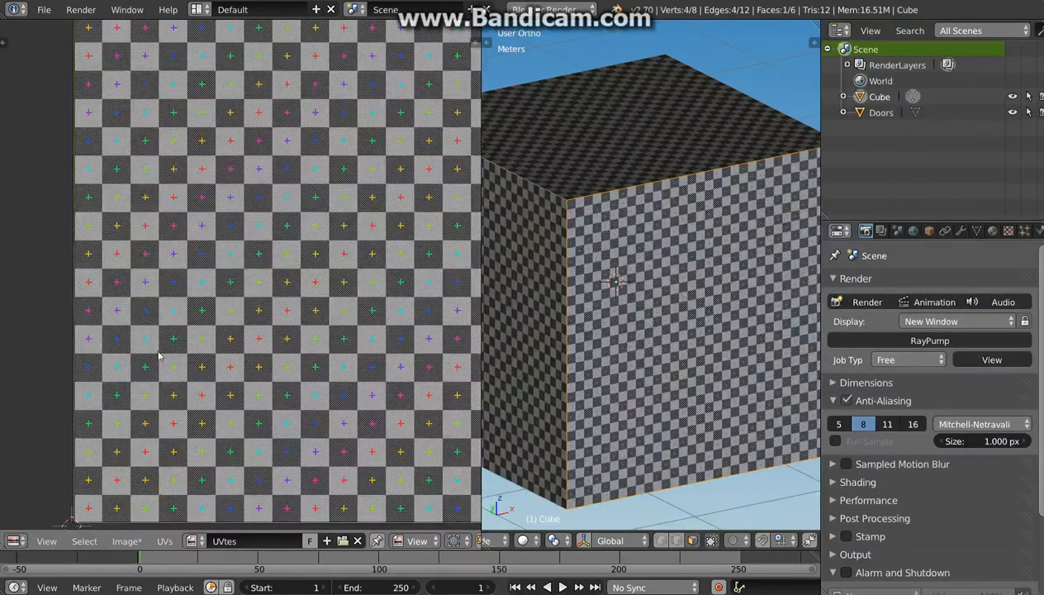
pyautogui.scroll(-3, 170, 335)
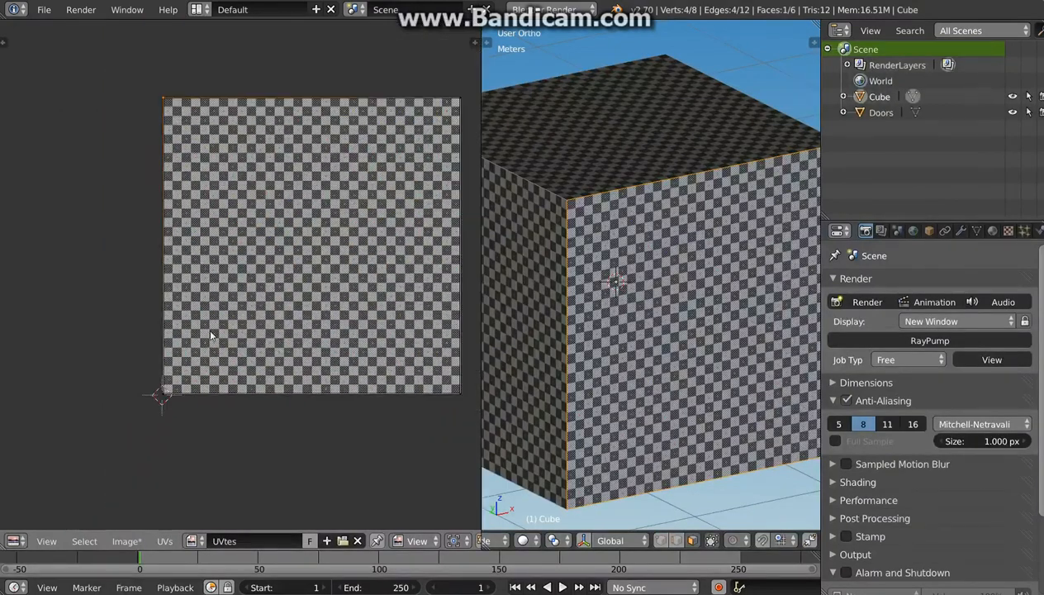
pyautogui.press('s')
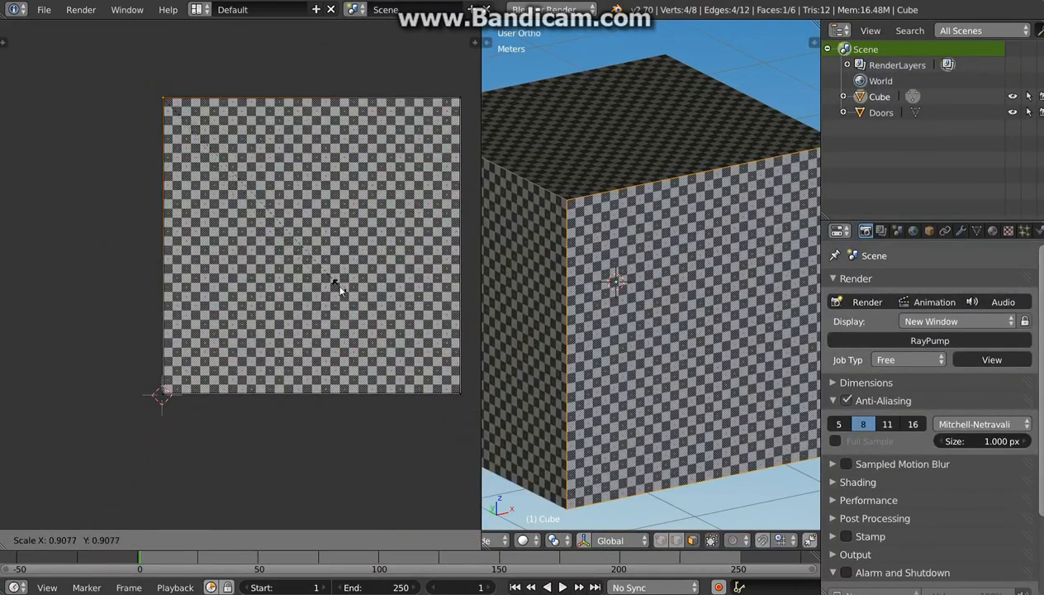
pyautogui.click(341, 282)
pyautogui.press('s')
pyautogui.click(342, 240)
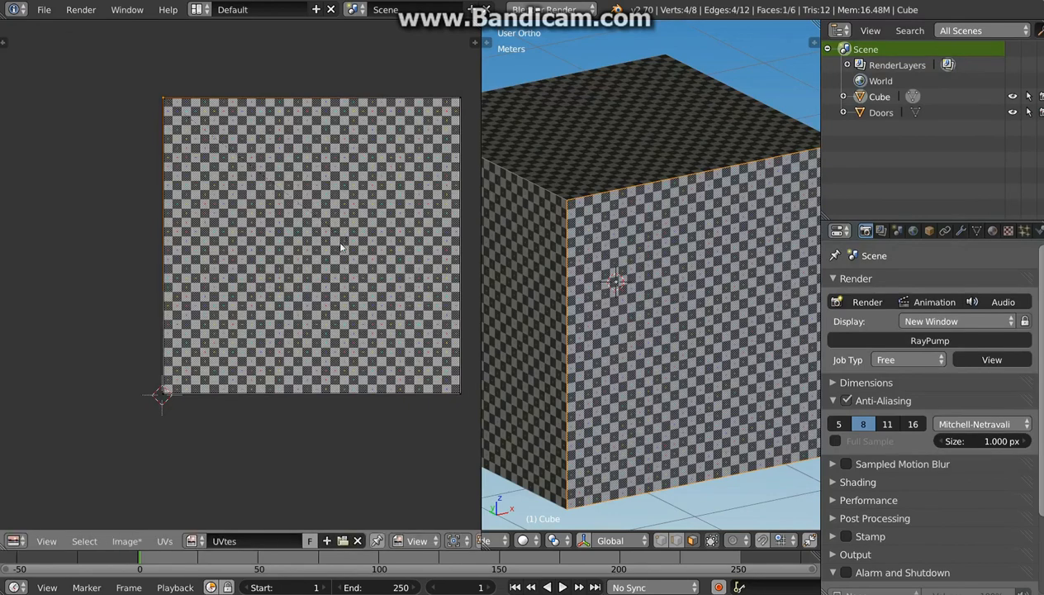
pyautogui.press('s')
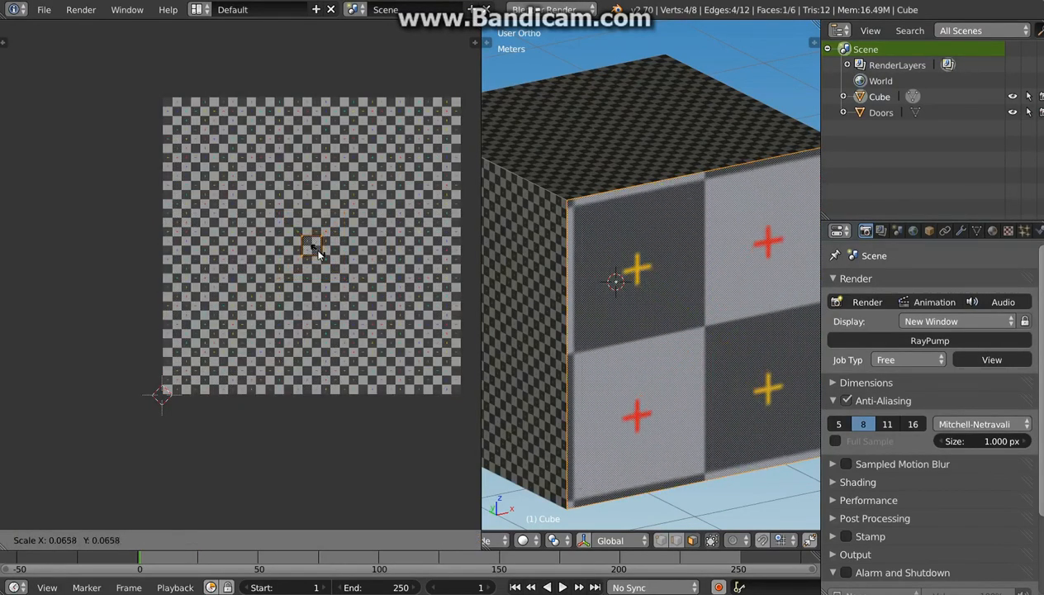
pyautogui.click(325, 248)
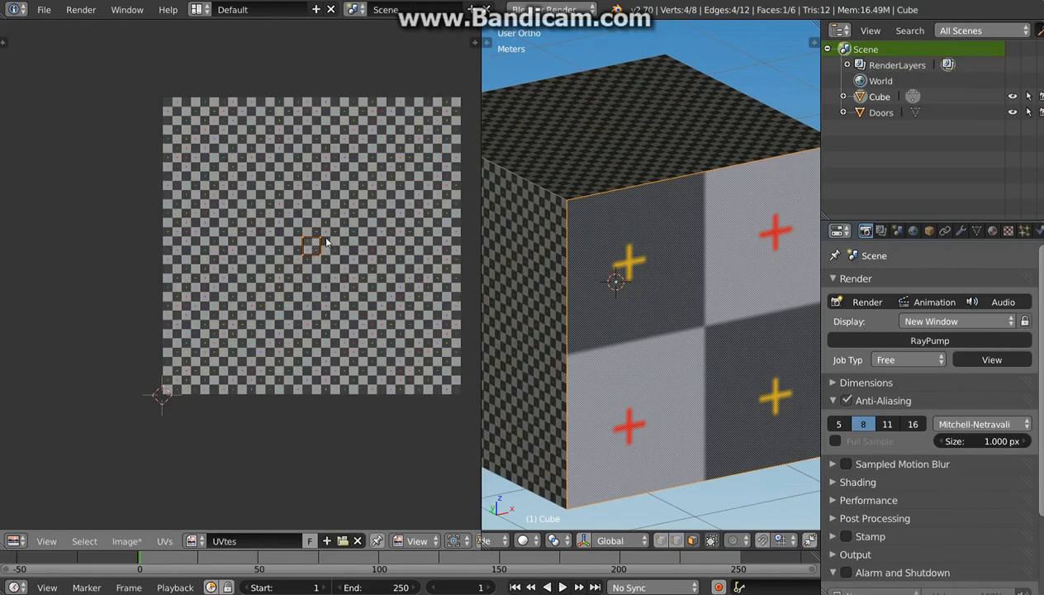
# Move the shrunken UV square to the lower-left area of the checker grid, around a dark check with a green cross.
pyautogui.press('g')
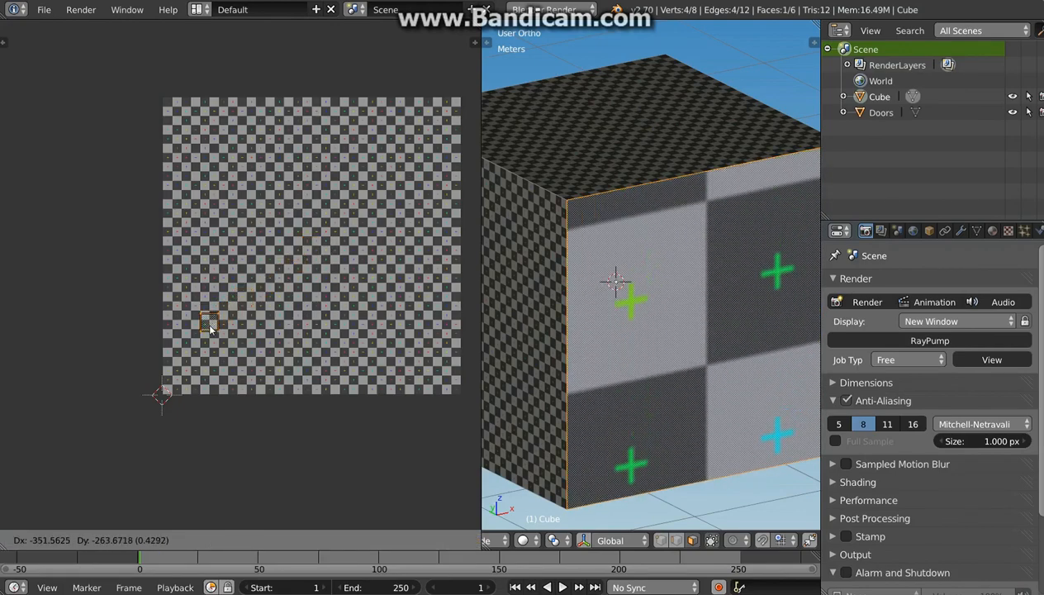
pyautogui.click(199, 326)
pyautogui.scroll(10, 199, 326)
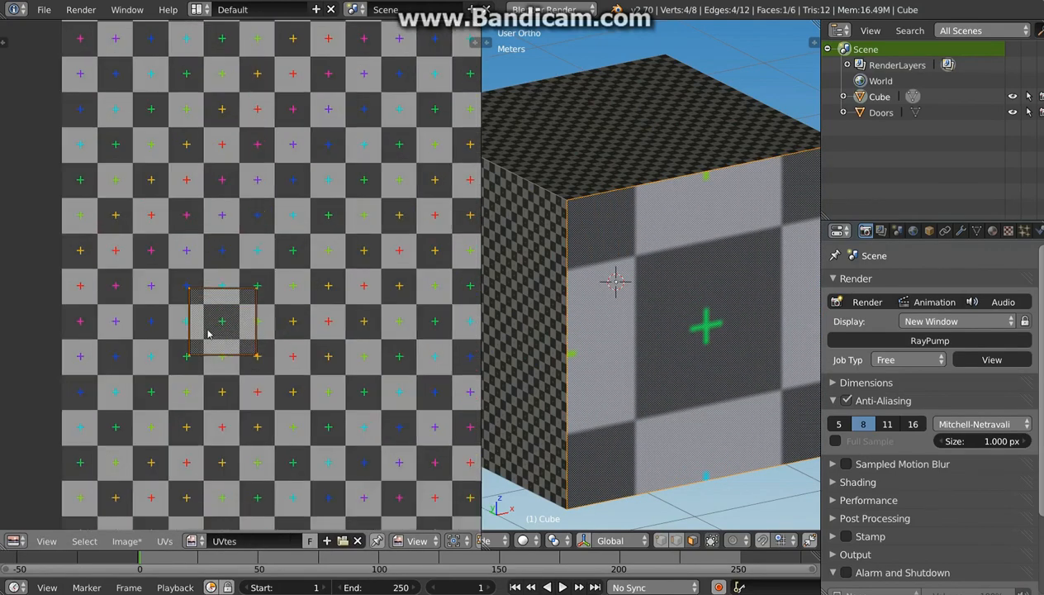
# Scale the face's UV square down to one check and align it with the dark check marked by the green cross.
pyautogui.press('s')
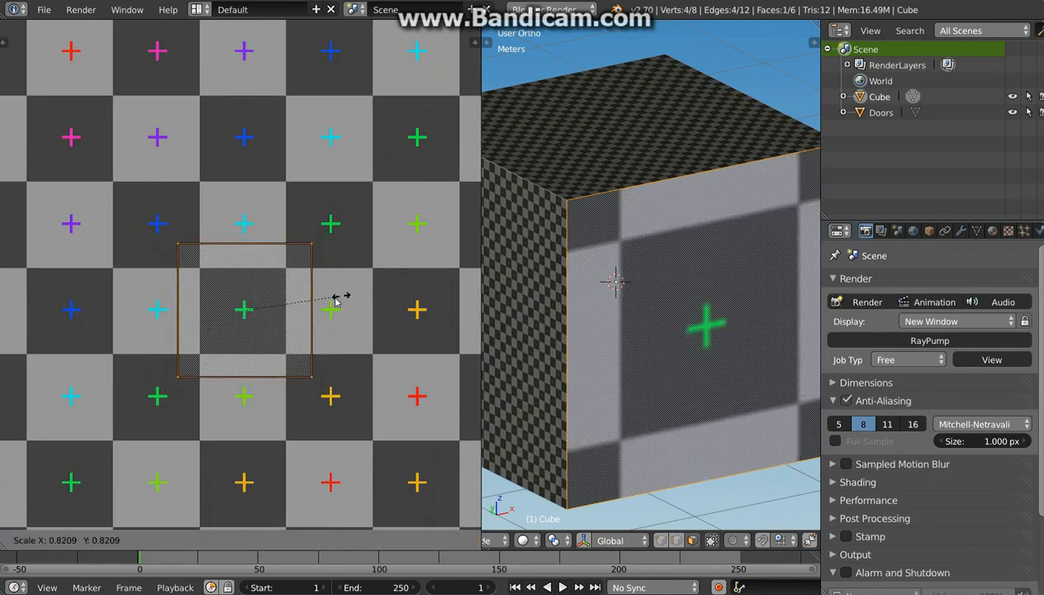
pyautogui.click(305, 308)
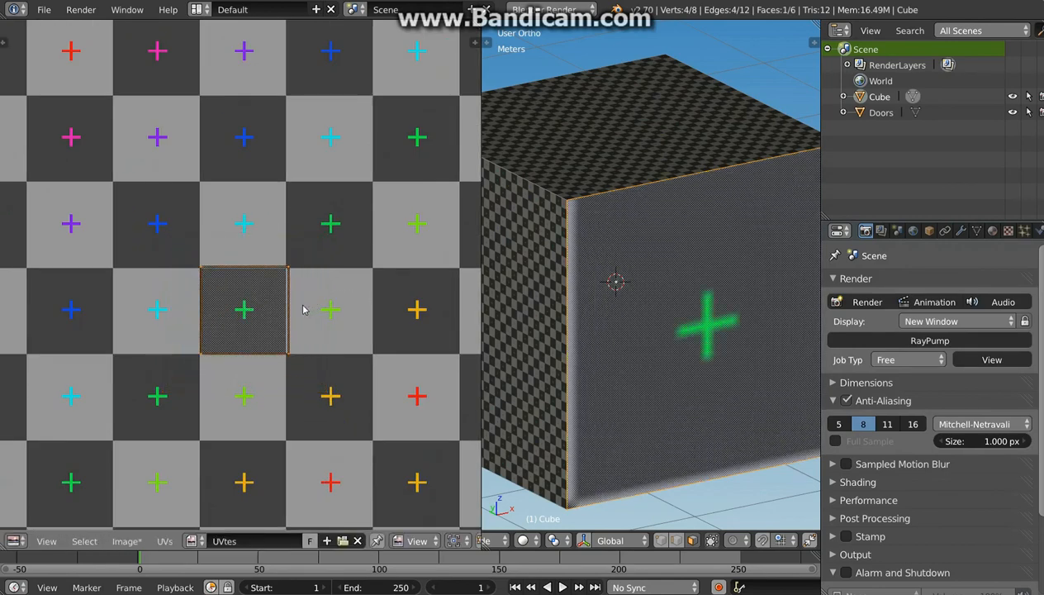
pyautogui.press('g')
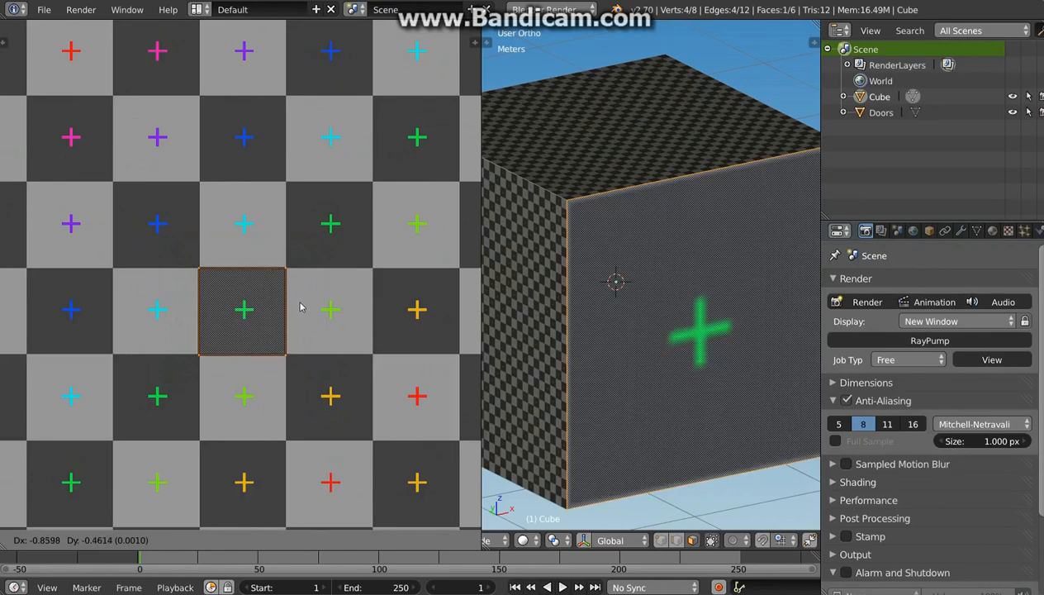
pyautogui.click(301, 308)
pyautogui.moveTo(689, 350); pyautogui.dragTo(605, 349, button='middle')
pyautogui.scroll(-4, 674, 331)
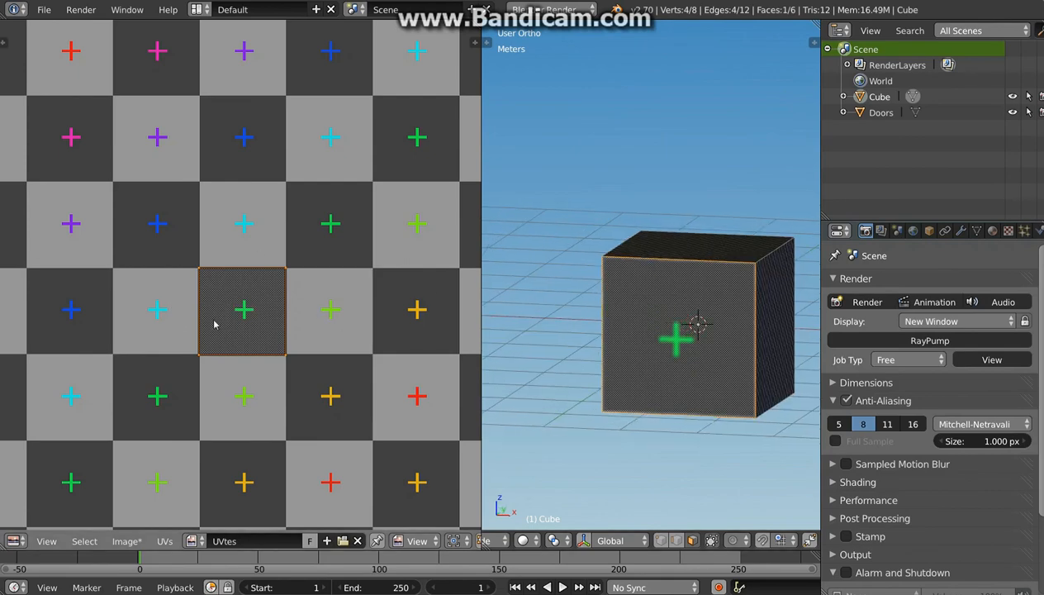
pyautogui.scroll(-3, 216, 321)
pyautogui.scroll(3, 233, 320)
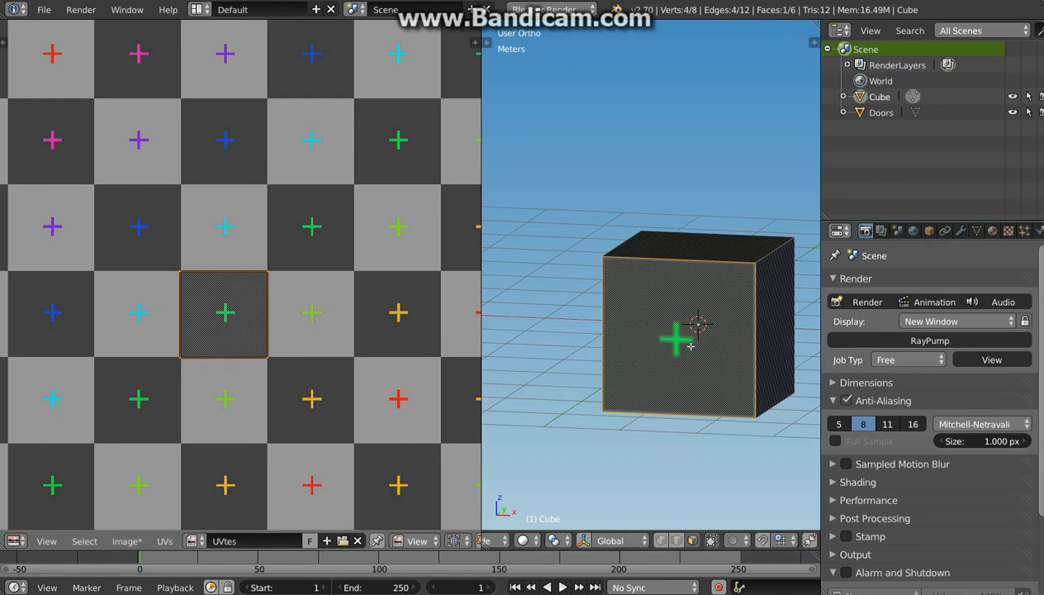
# Select the cube's top face and scale its UV square down to slightly more than two checks wide.
pyautogui.moveTo(698, 324); pyautogui.dragTo(720, 303, button='middle')
pyautogui.rightClick(713, 234)
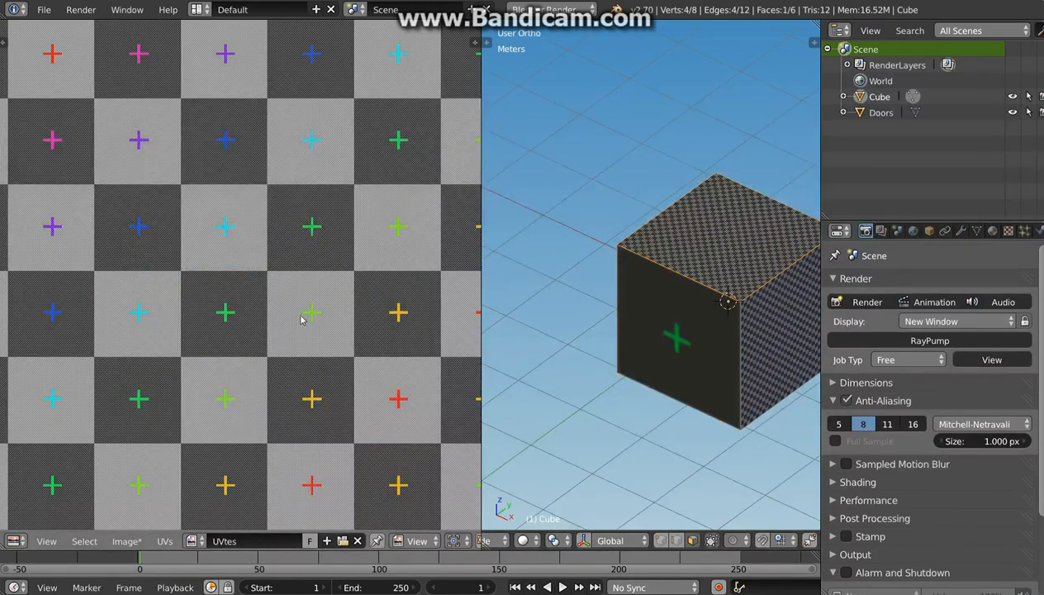
pyautogui.scroll(-5, 367, 213)
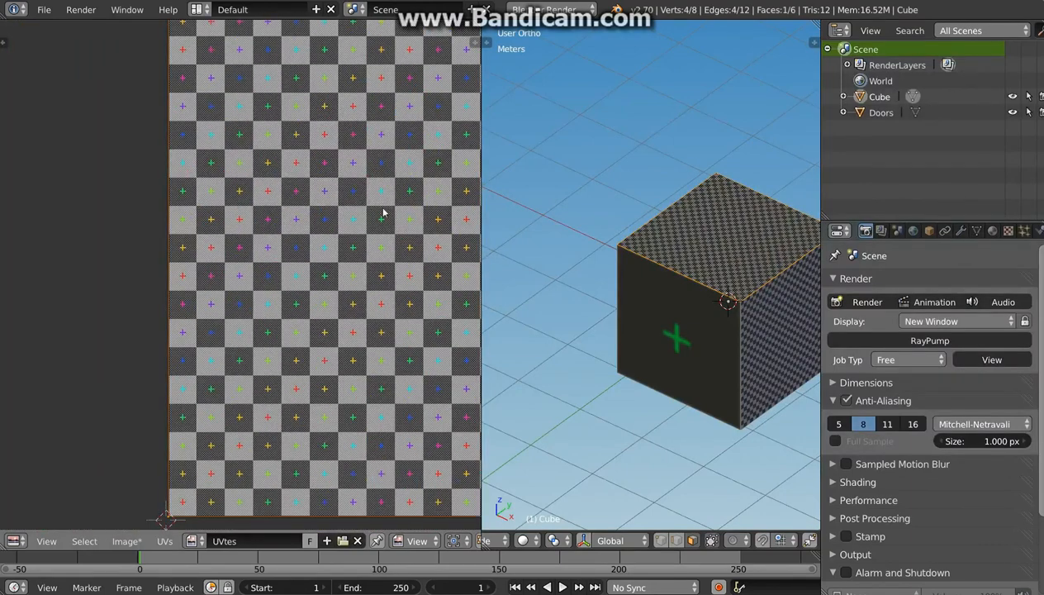
pyautogui.press('s')
pyautogui.rightClick(340, 325)
pyautogui.press('s')
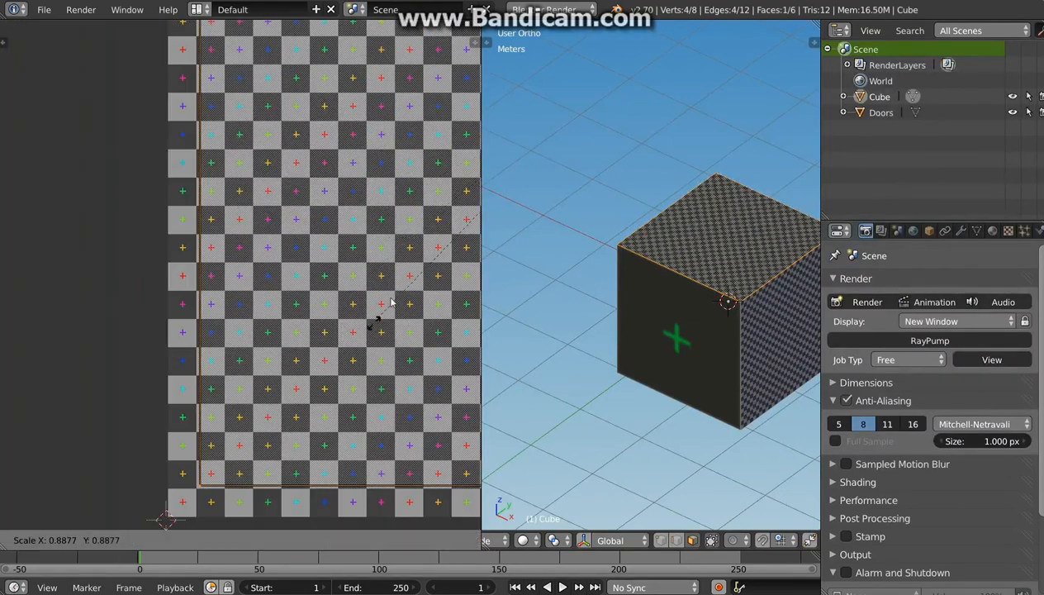
pyautogui.scroll(-5, 313, 335)
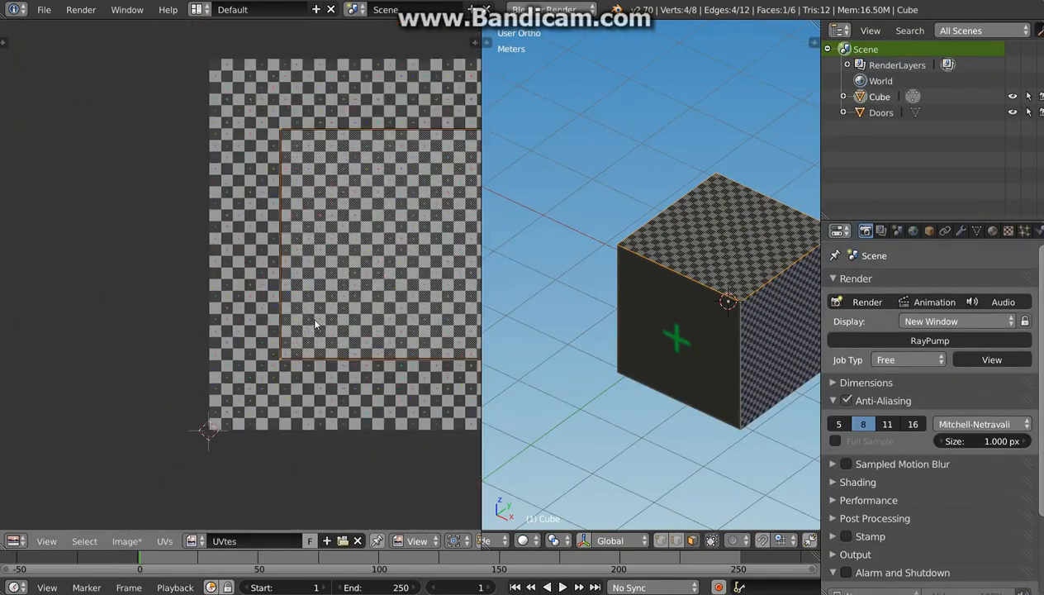
pyautogui.click(395, 253)
pyautogui.scroll(6, 398, 256)
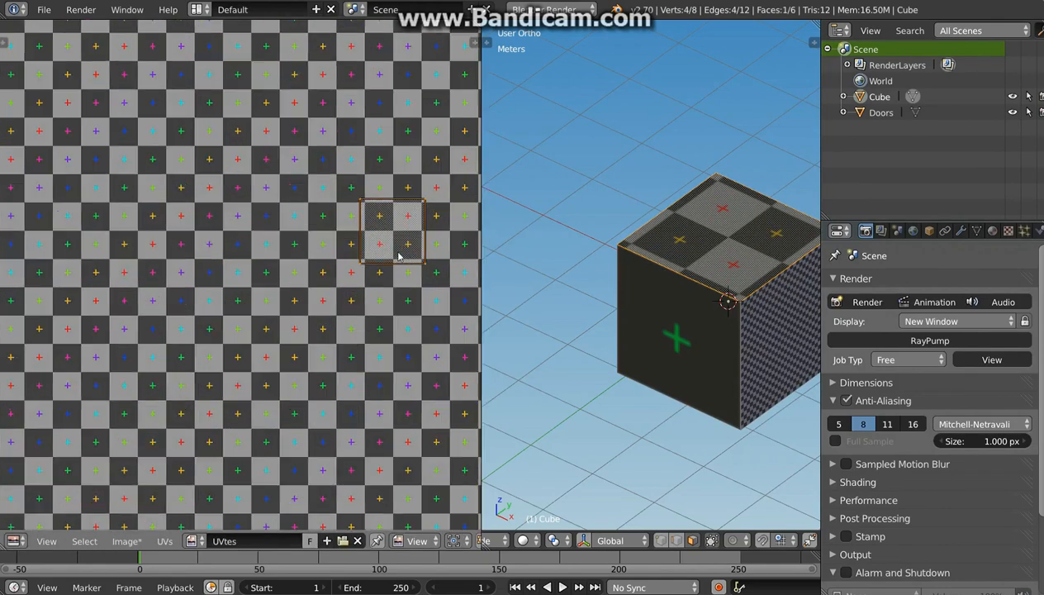
# Move the top face's UV square left and slightly down on the grid and rotate it about 45 degrees.
pyautogui.press('g')
pyautogui.click(221, 297)
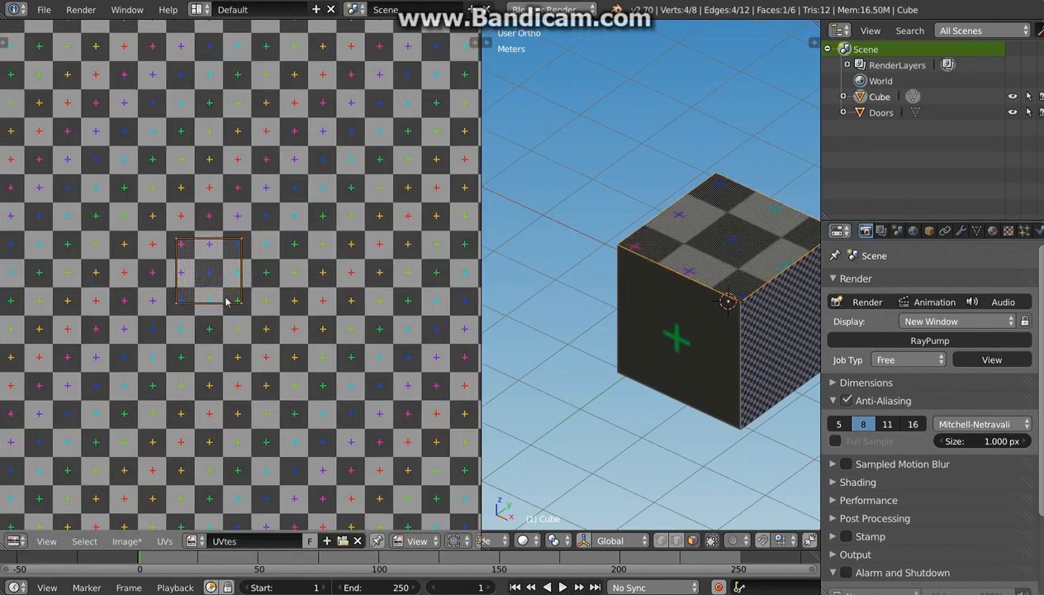
pyautogui.press('r')
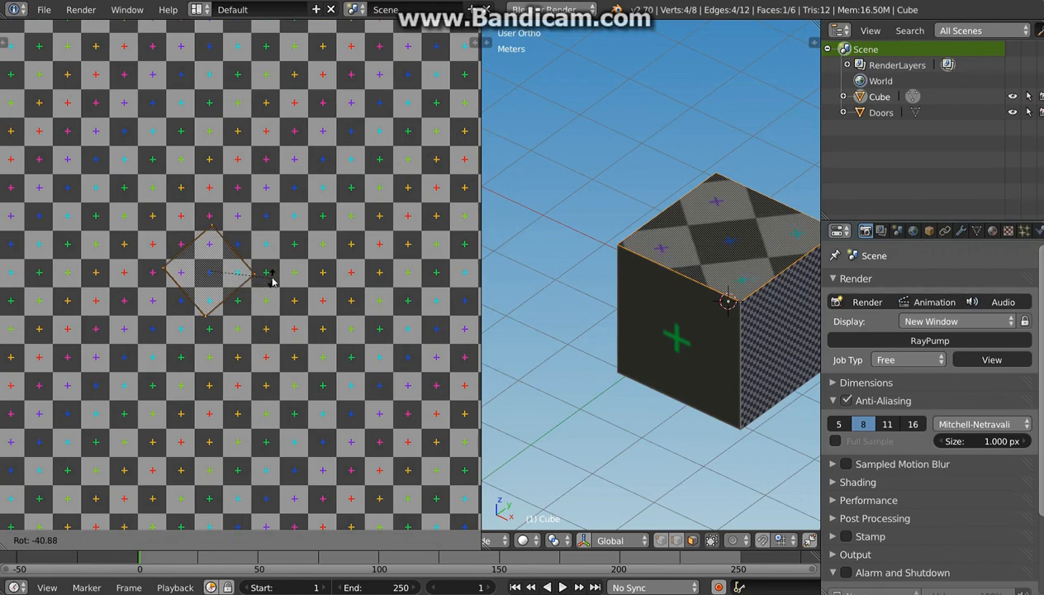
pyautogui.click(273, 275)
# Select a densely checkered side face of the cube and scale its UV square down to about two checks wide.
pyautogui.moveTo(727, 303); pyautogui.dragTo(661, 363, button='middle')
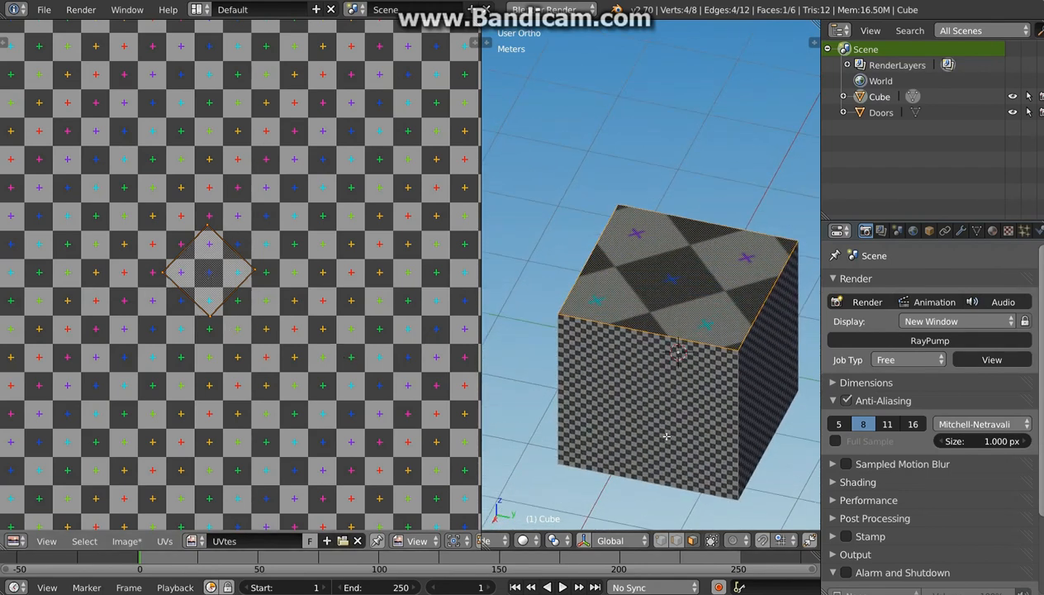
pyautogui.rightClick(652, 400)
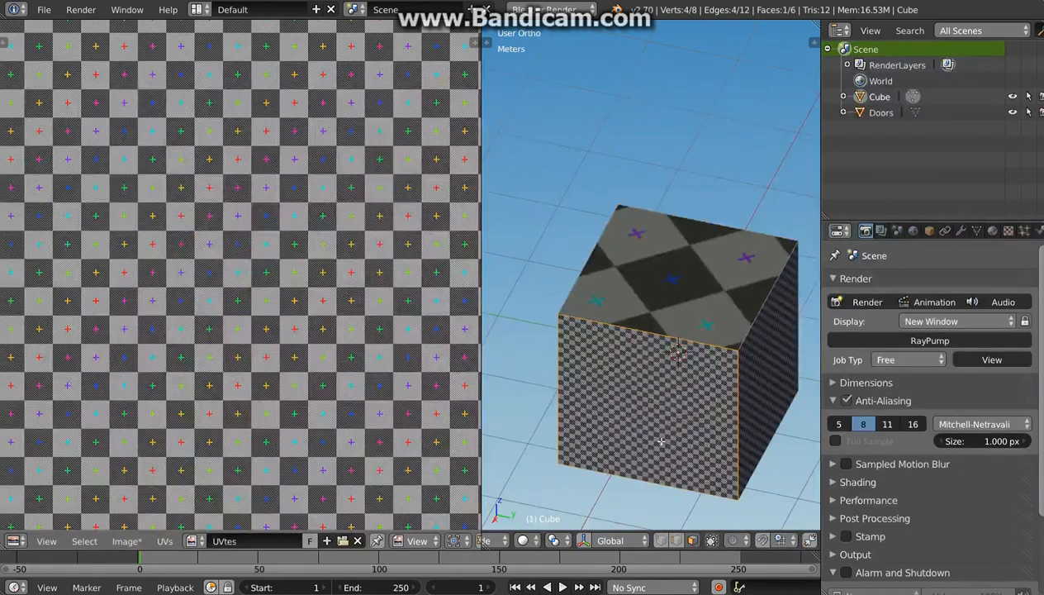
pyautogui.scroll(-2, 336, 382)
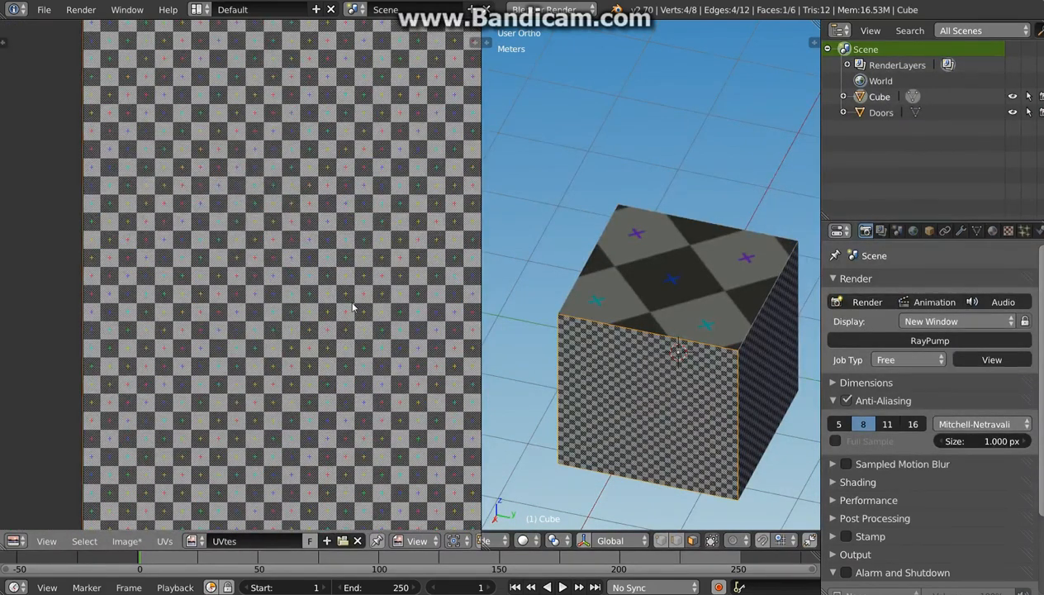
pyautogui.scroll(-3, 329, 338)
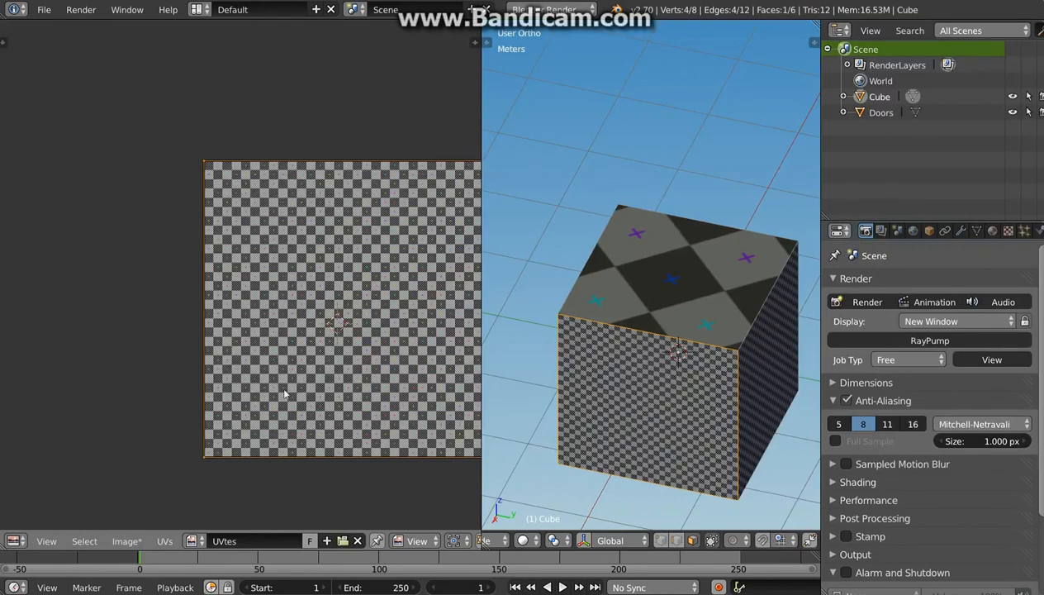
pyautogui.press('s')
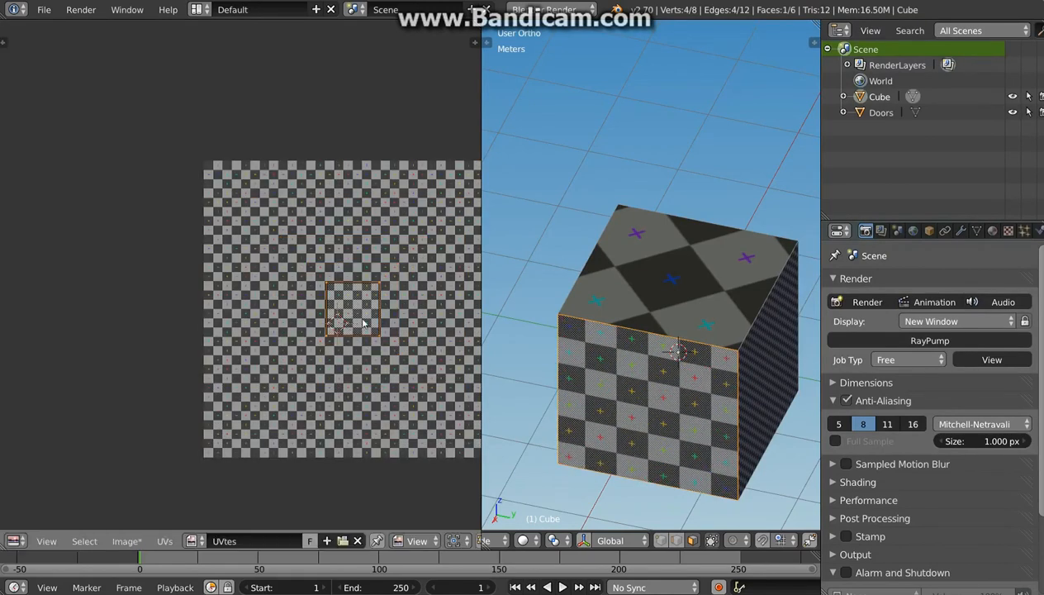
pyautogui.scroll(3, 362, 318)
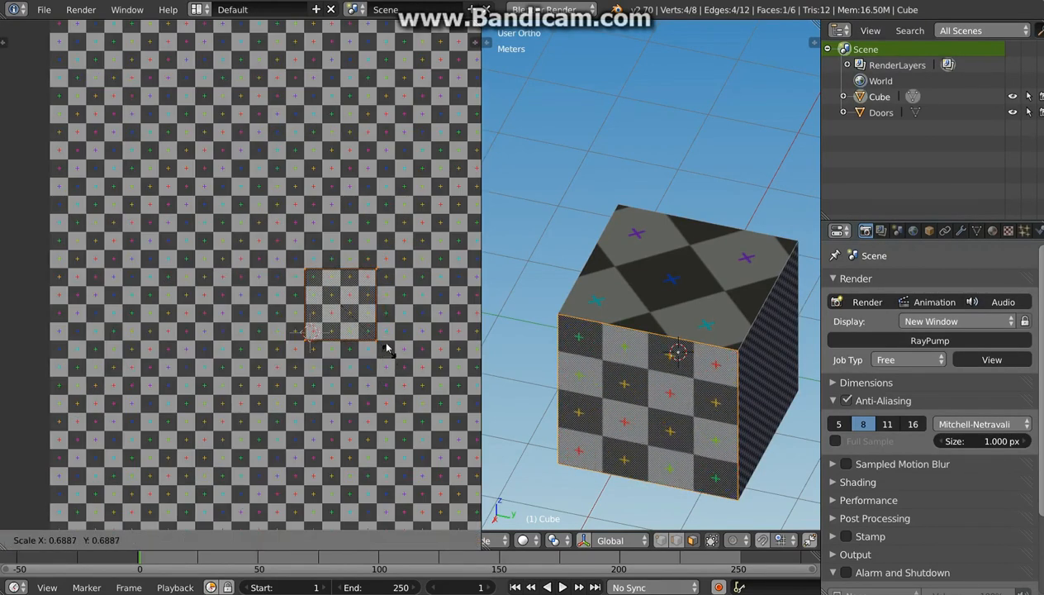
pyautogui.click(369, 334)
# Leave Edit Mode, delete the cube and add a Monkey mesh in its place.
pyautogui.moveTo(727, 422); pyautogui.dragTo(553, 350, button='middle')
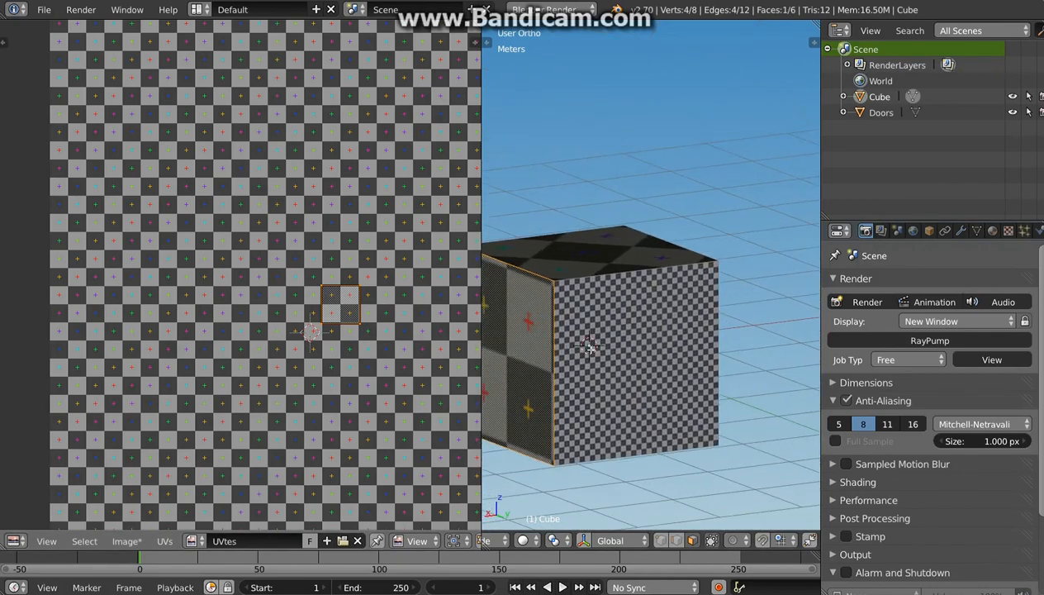
pyautogui.moveTo(652, 363); pyautogui.dragTo(657, 408, button='middle')
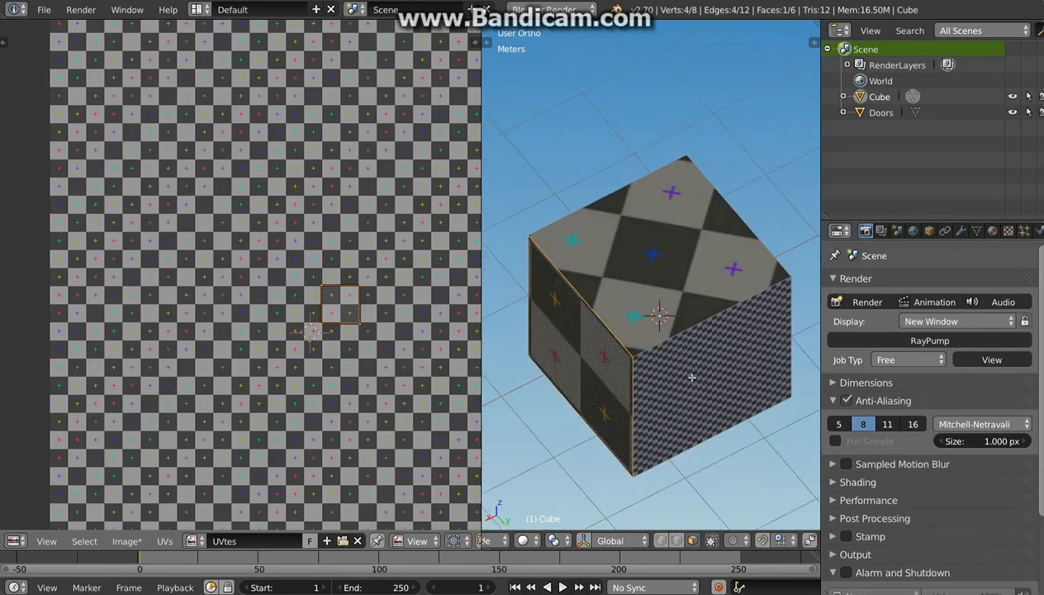
pyautogui.moveTo(683, 373); pyautogui.dragTo(684, 383, button='middle')
pyautogui.press('Tab')
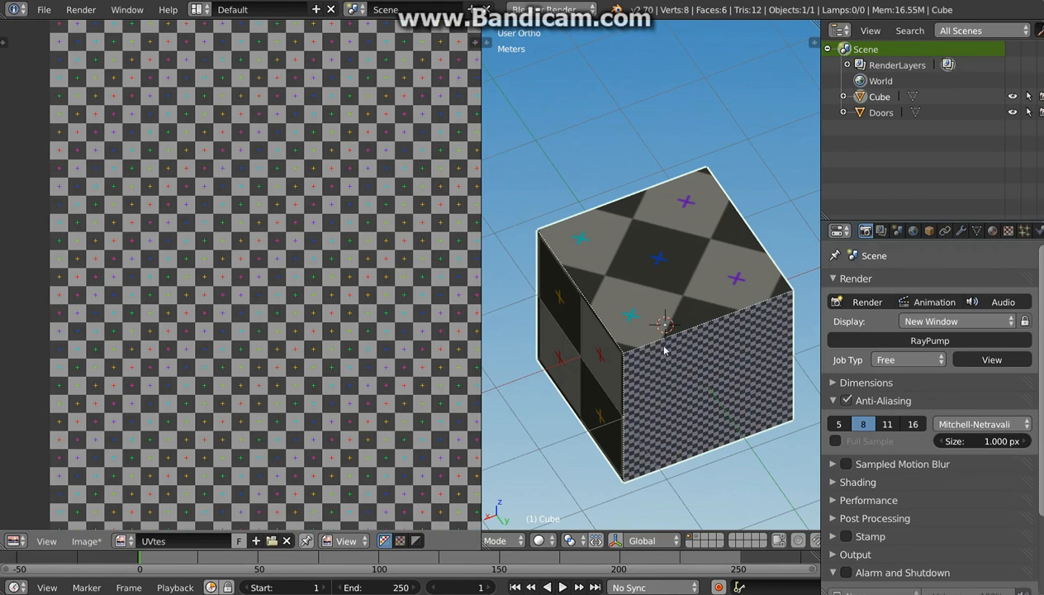
pyautogui.press('Delete')
pyautogui.hotkey('shift', 'a')
pyautogui.moveTo(643, 316)
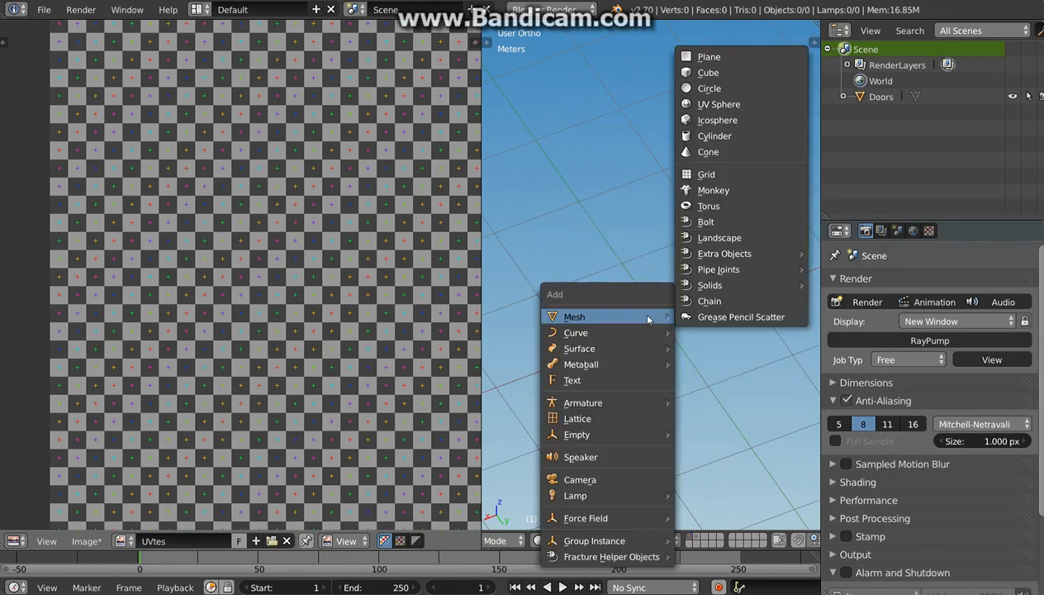
pyautogui.click(707, 191)
pyautogui.moveTo(743, 347); pyautogui.dragTo(690, 325, button='middle')
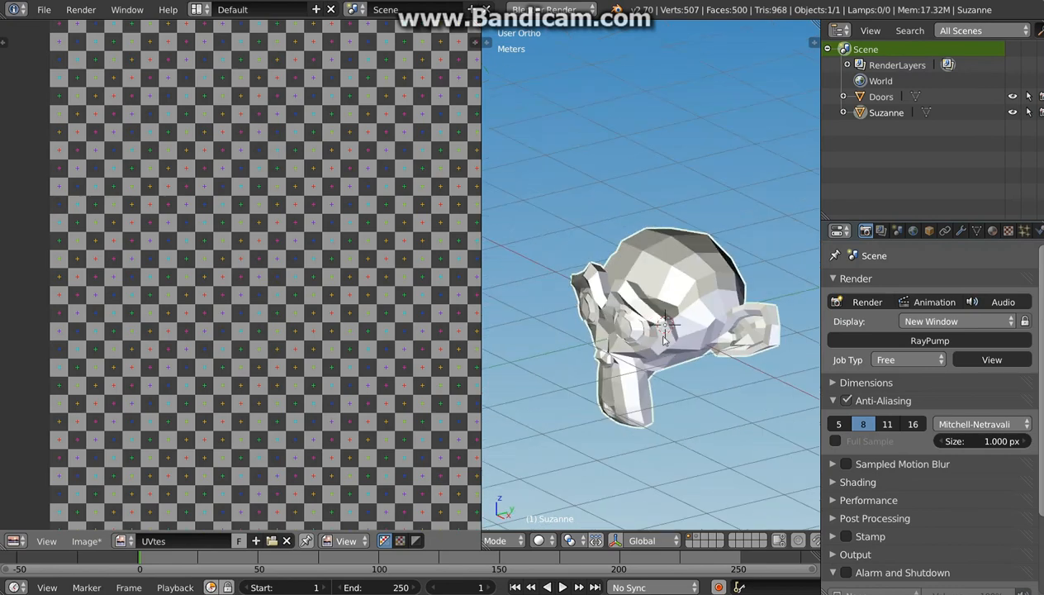
# Enter Edit Mode on the monkey and reset the UV mapping of all its faces.
pyautogui.scroll(2, 690, 325)
pyautogui.press('Tab')
pyautogui.press('u')
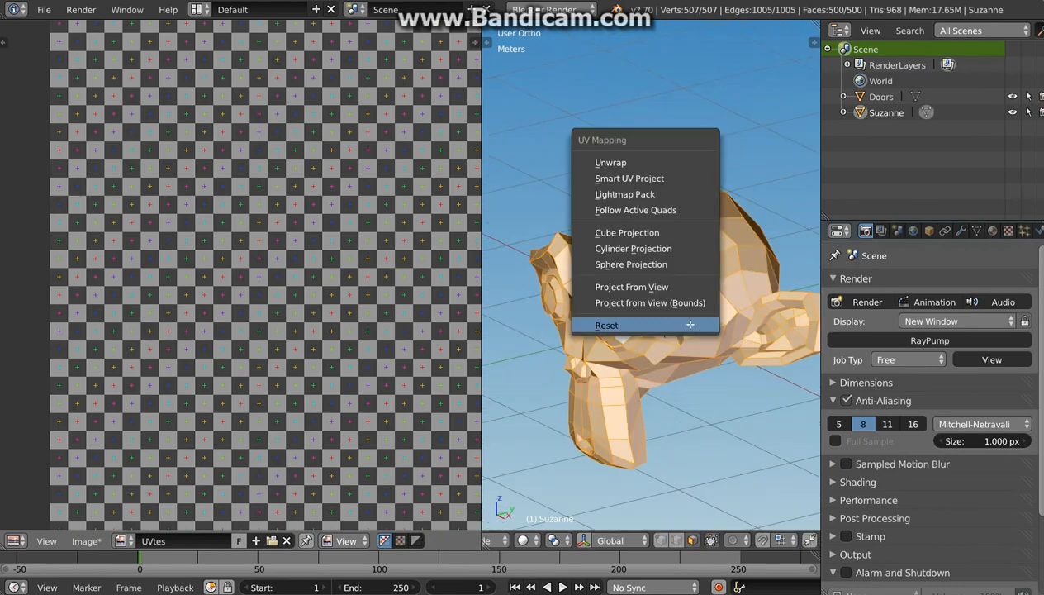
pyautogui.click(637, 321)
pyautogui.scroll(-4, 366, 405)
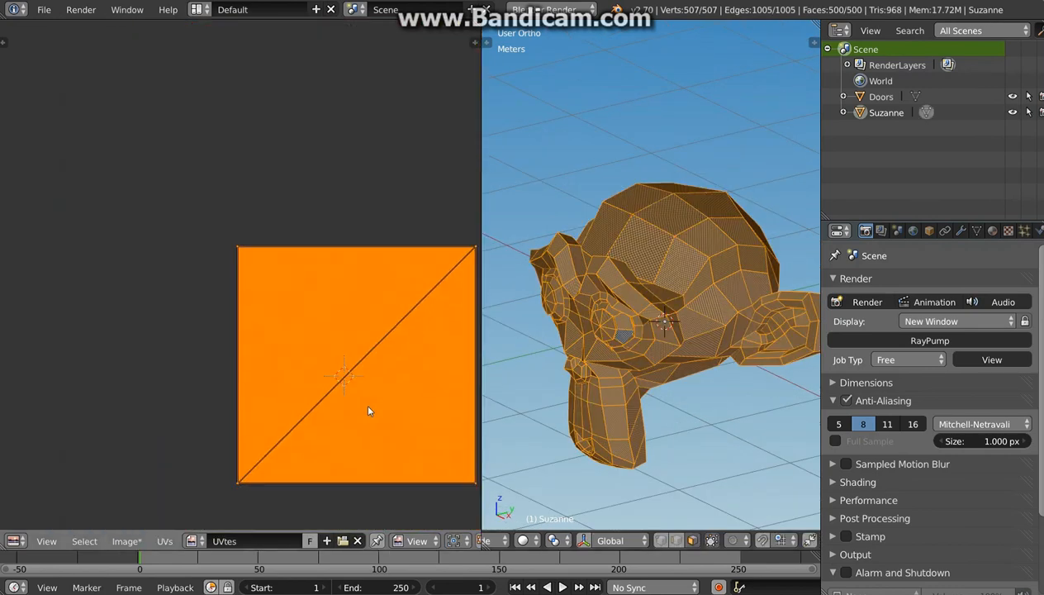
pyautogui.moveTo(366, 405); pyautogui.dragTo(293, 370, button='middle')
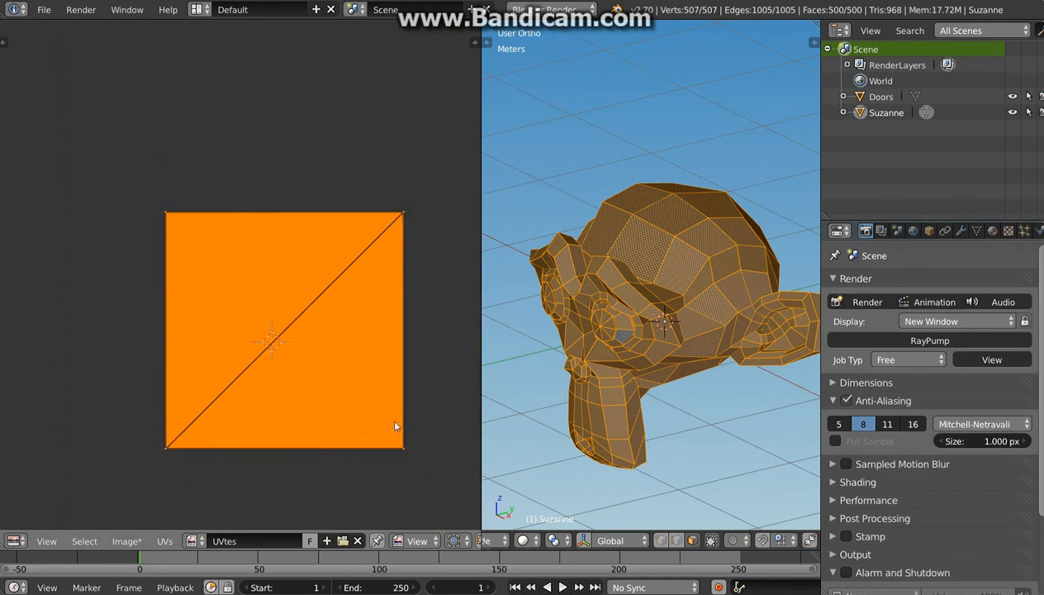
# Select one forehead face, scale its UV square to about a quarter of the grid's width, and move it up and left.
pyautogui.moveTo(628, 321); pyautogui.dragTo(452, 343, button='middle')
pyautogui.scroll(3, 692, 277)
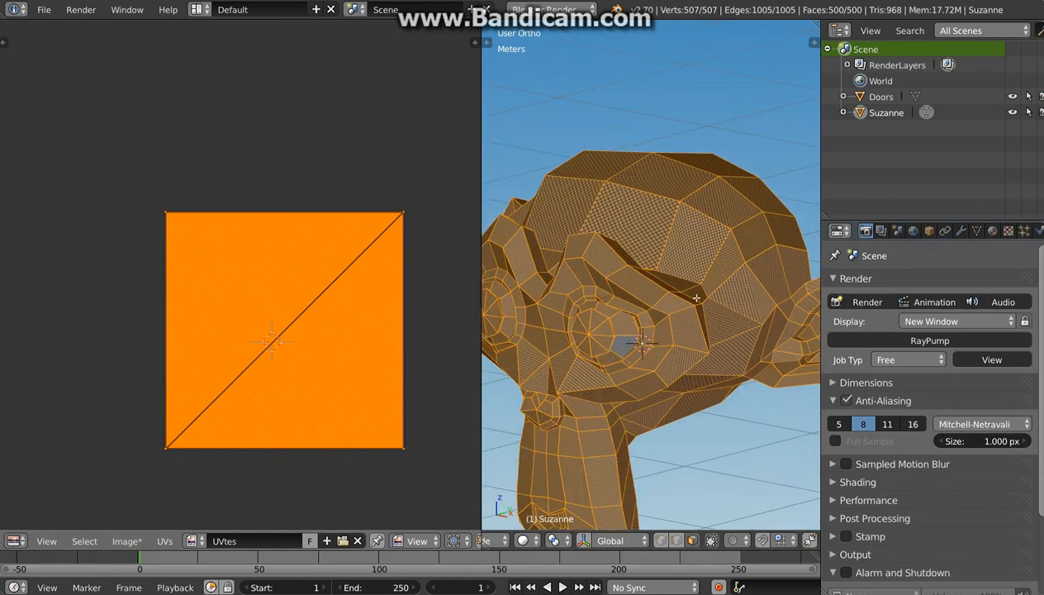
pyautogui.rightClick(687, 245)
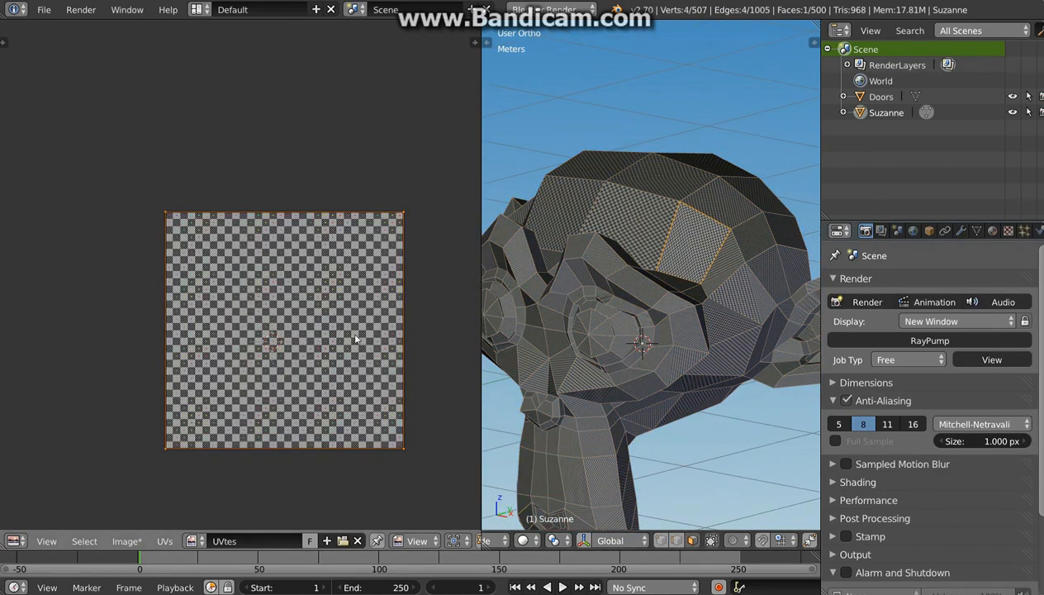
pyautogui.press('s')
pyautogui.click(306, 334)
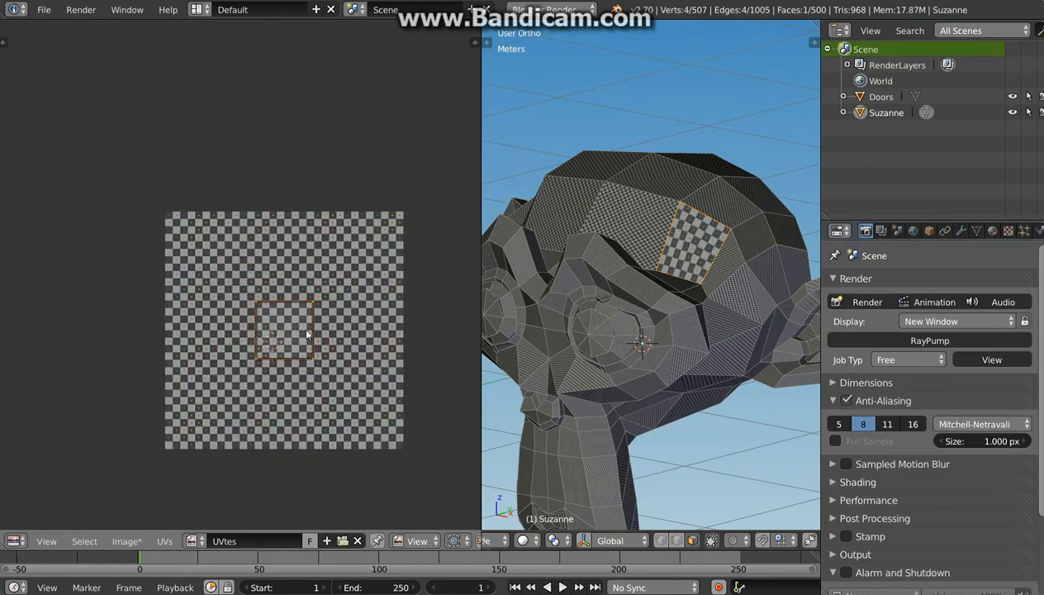
pyautogui.press('g')
pyautogui.click(286, 301)
pyautogui.moveTo(628, 231); pyautogui.dragTo(616, 256, button='middle')
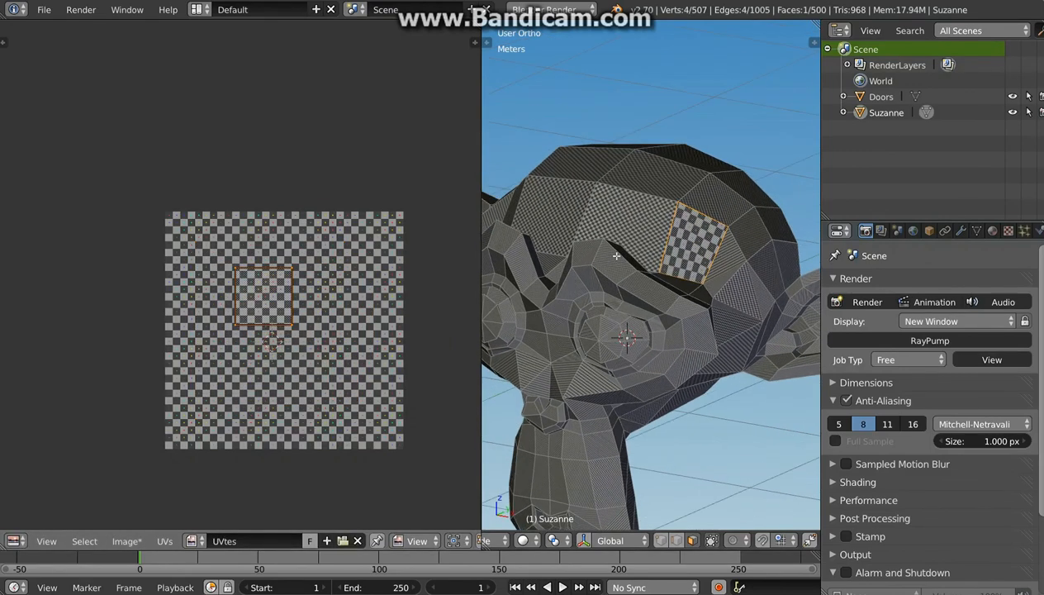
pyautogui.moveTo(668, 356); pyautogui.dragTo(656, 358, button='middle')
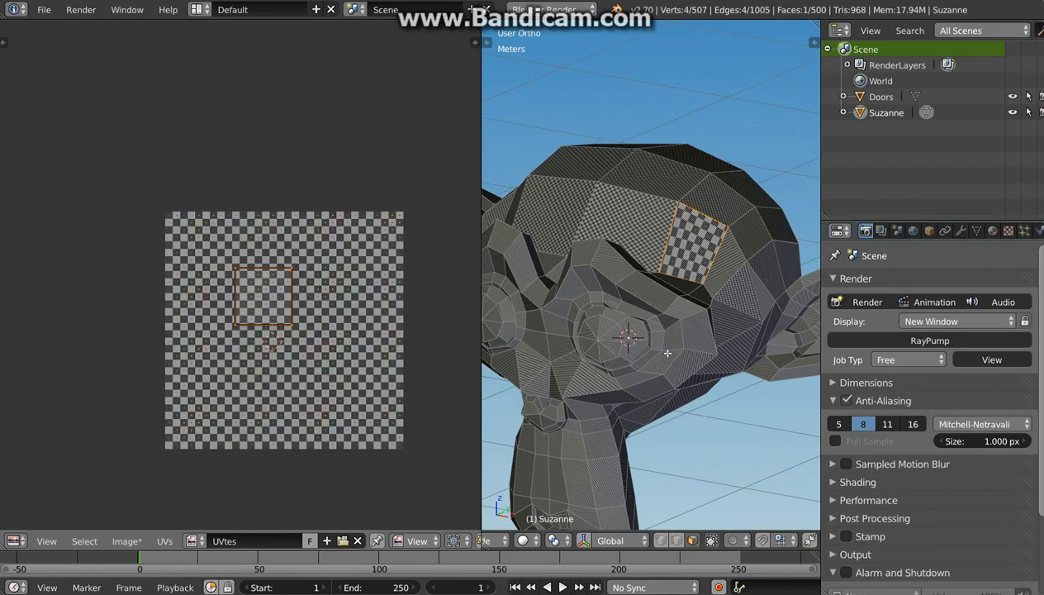
# Select all of the monkey's faces for UV mapping.
pyautogui.press('u')
pyautogui.press('Escape')
pyautogui.press('a')
pyautogui.press('a')
pyautogui.press('u')
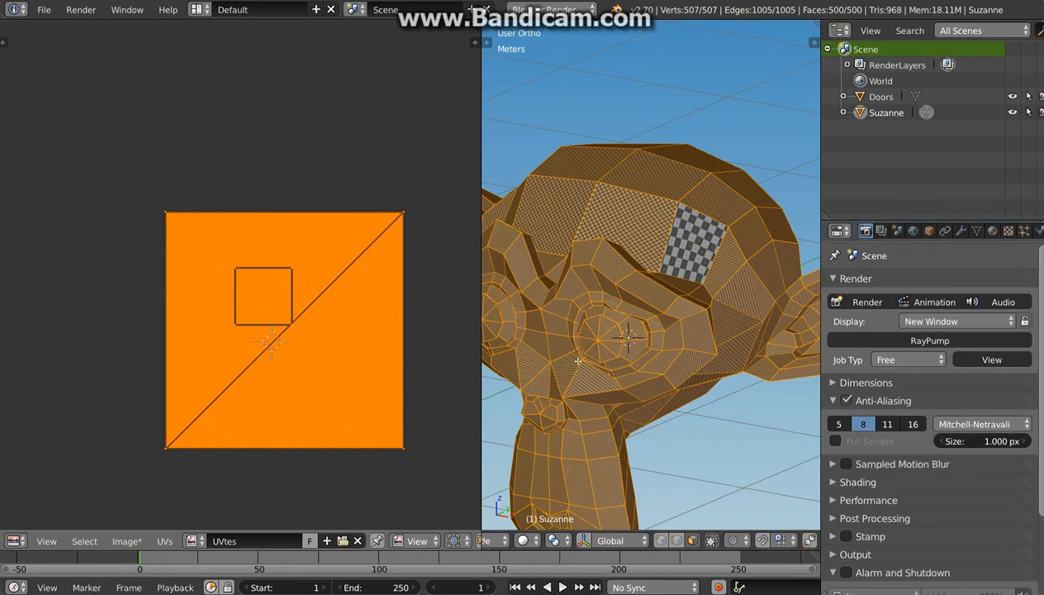
# Unwrap all of the monkey's faces with Smart UV Project, using angle limit 66, island margin 0 and area weight 0.
pyautogui.moveTo(481, 312); pyautogui.dragTo(353, 310)
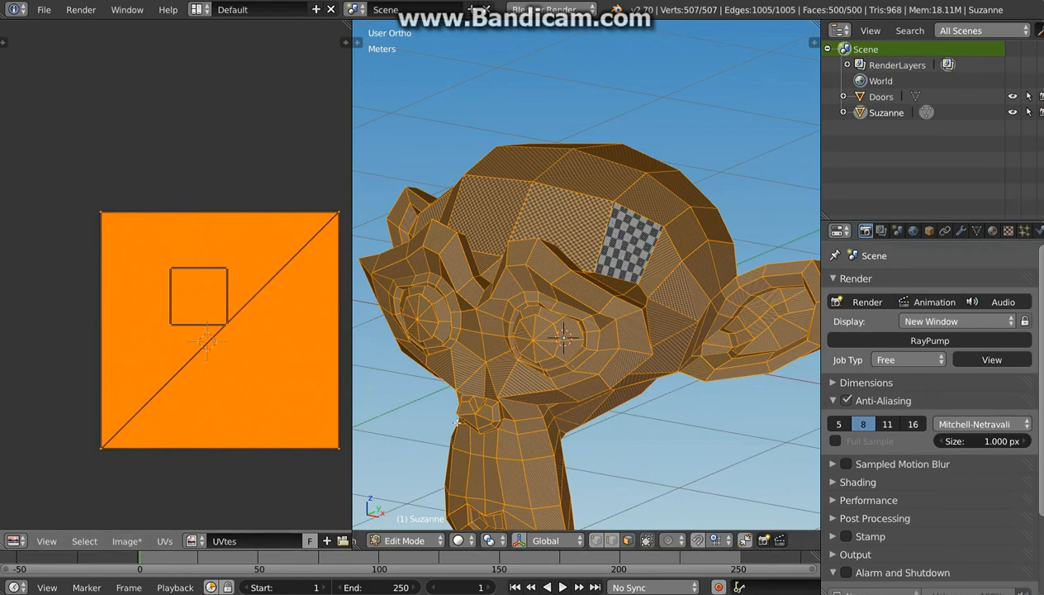
pyautogui.moveTo(457, 422)
pyautogui.mouseDown(button='middle')
pyautogui.moveTo(467, 417)
pyautogui.moveTo(421, 413)
pyautogui.moveTo(482, 407)
pyautogui.moveTo(461, 410)
pyautogui.mouseUp(button='middle')
pyautogui.moveTo(568, 381); pyautogui.dragTo(564, 275, button='middle')
pyautogui.press('u')
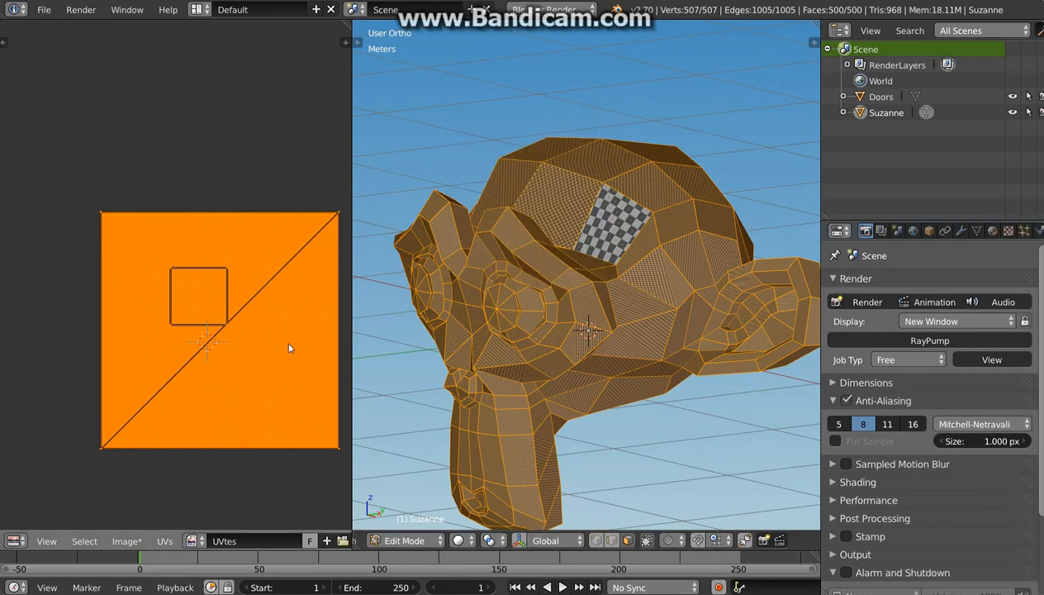
pyautogui.press('u')
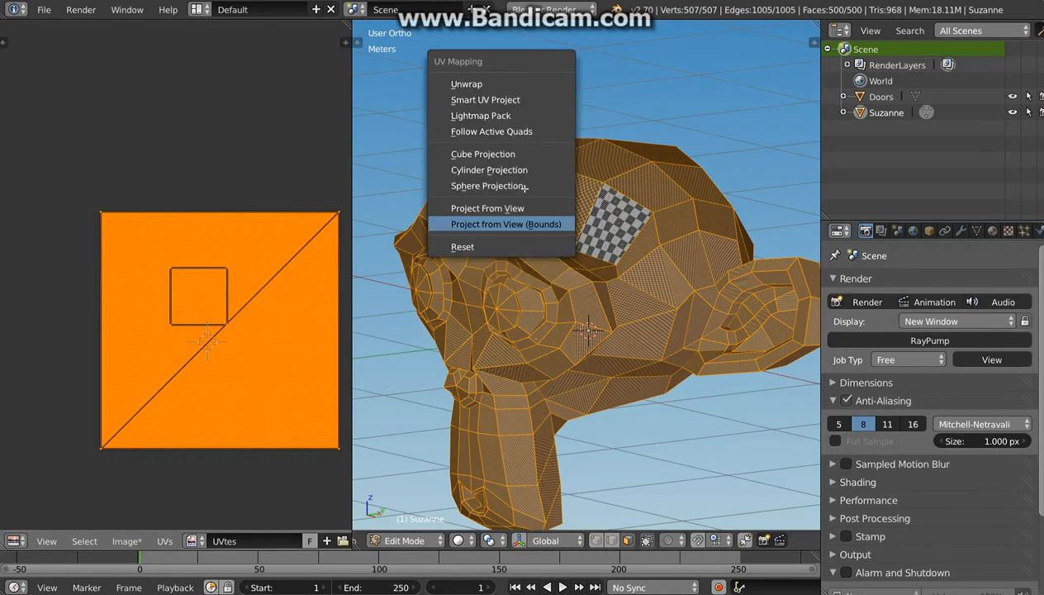
pyautogui.click(499, 100)
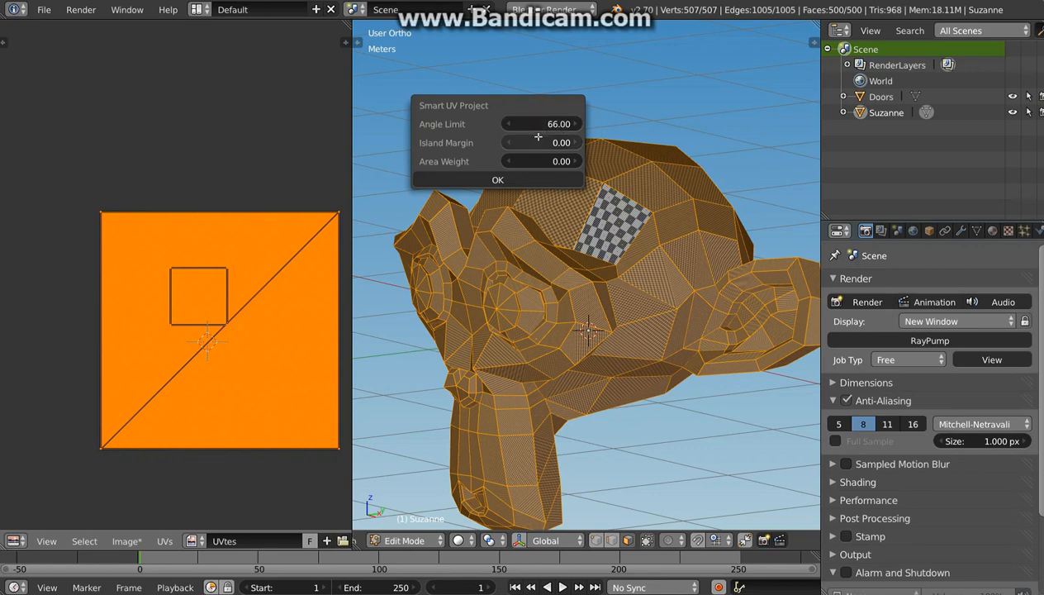
pyautogui.click(497, 180)
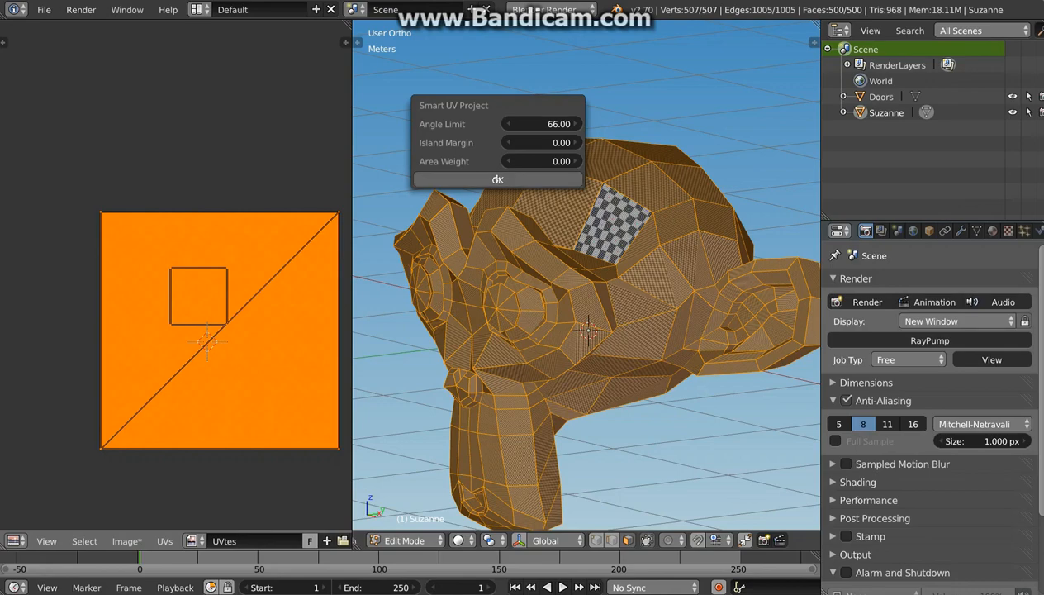
# Deselect all UVs and unlink the UVtes image from the UV editor.
pyautogui.scroll(6, 181, 356)
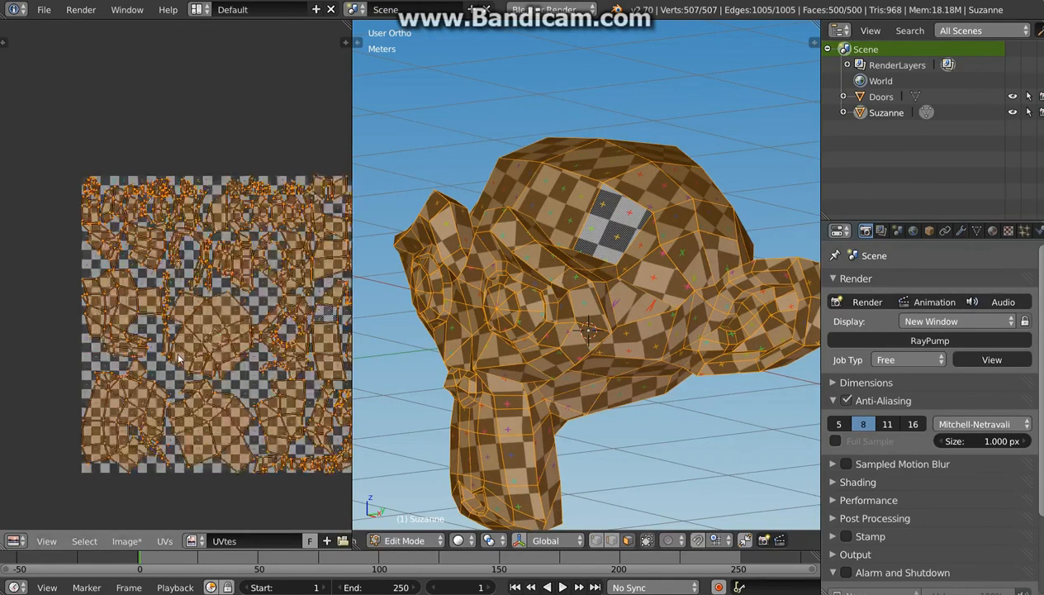
pyautogui.scroll(-2, 189, 361)
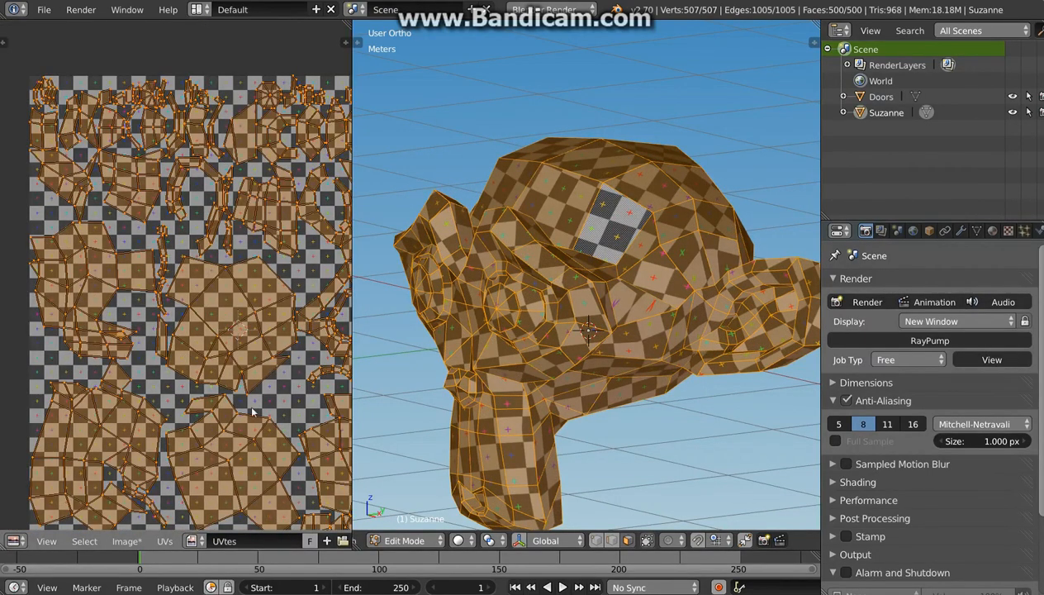
pyautogui.scroll(-1, 248, 438)
pyautogui.moveTo(245, 434); pyautogui.dragTo(196, 417, button='middle')
pyautogui.press('a')
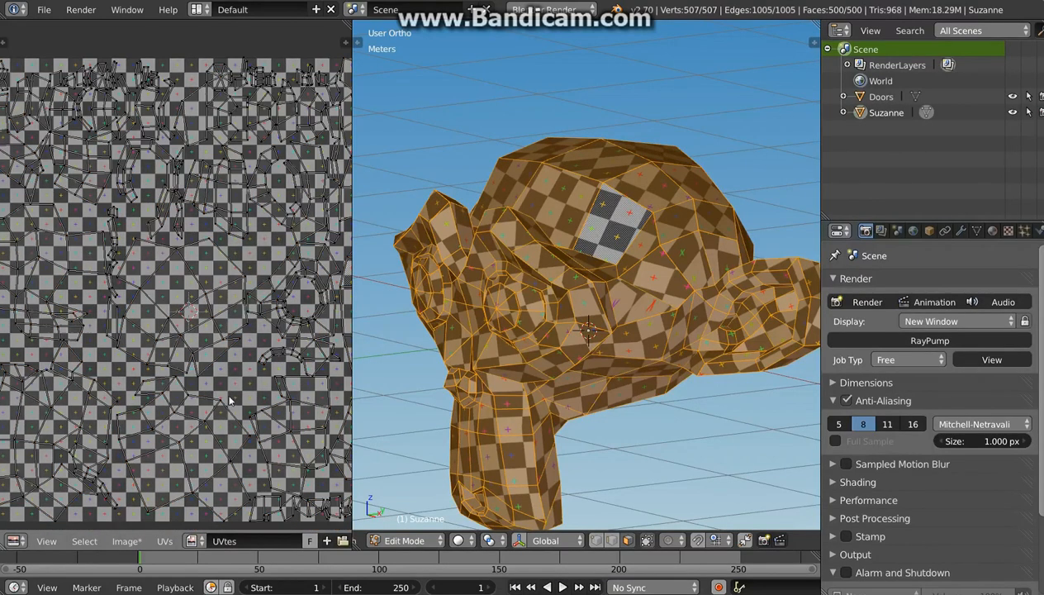
pyautogui.scroll(-1, 229, 394)
pyautogui.click(197, 539)
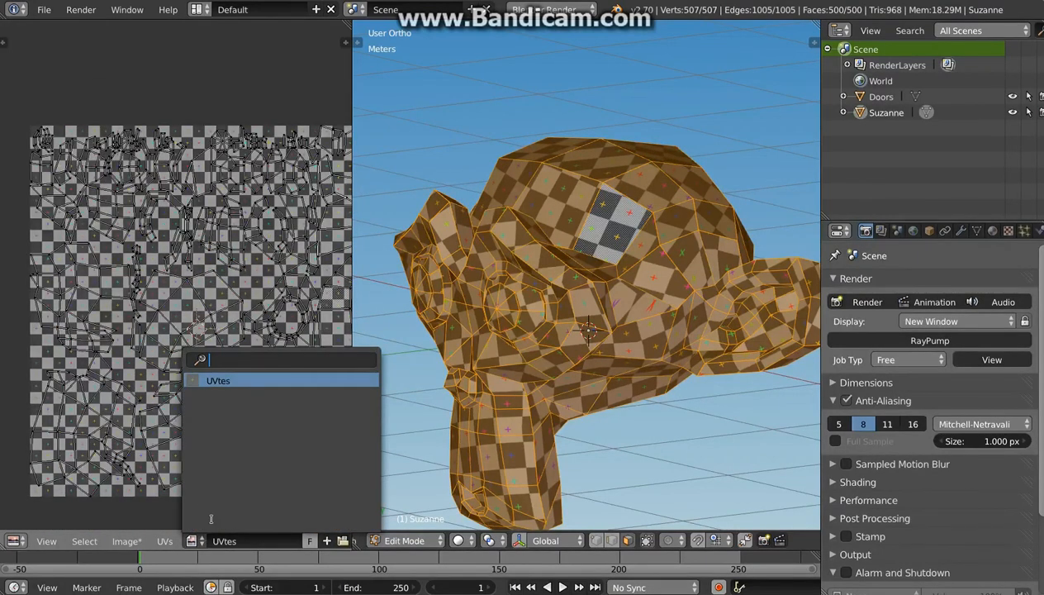
pyautogui.scroll(-4, 321, 539)
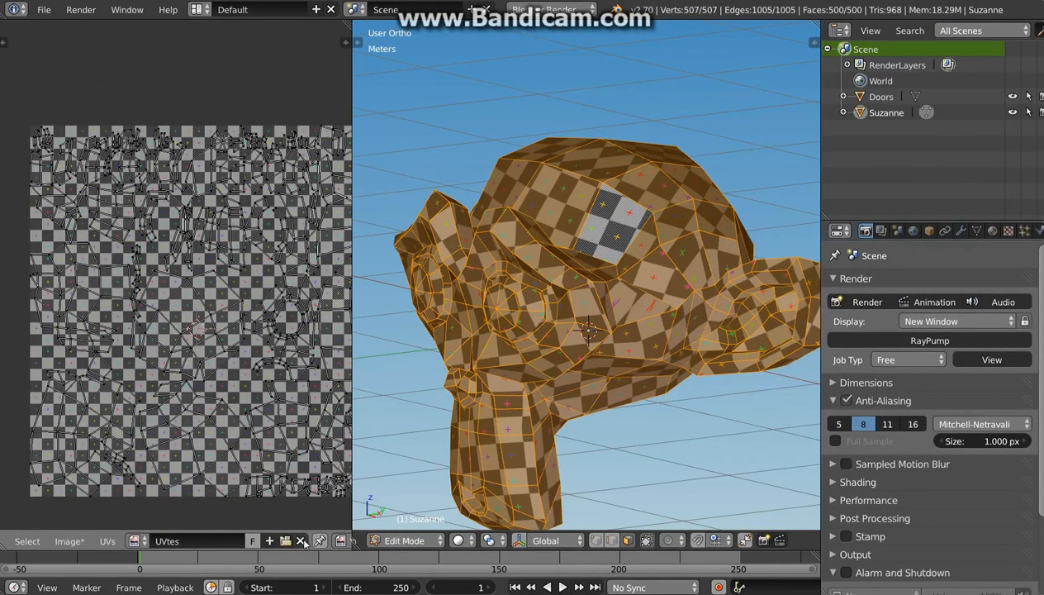
pyautogui.click(300, 540)
# Examine the complete UV layout beside the monkey mesh, viewing the head from the front and both sides.
pyautogui.scroll(6, 189, 282)
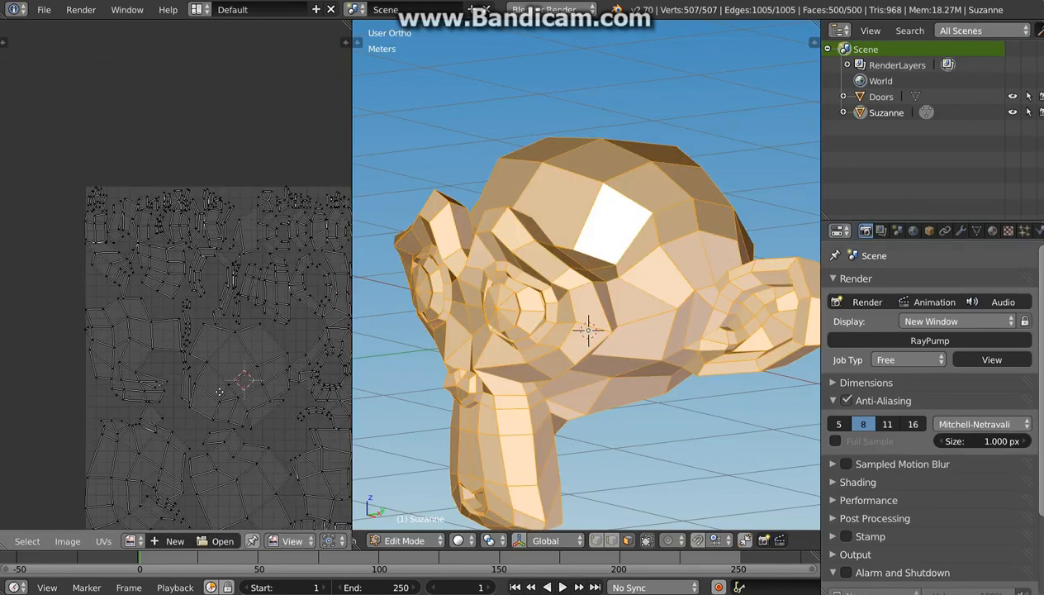
pyautogui.moveTo(246, 357); pyautogui.dragTo(166, 296, button='middle')
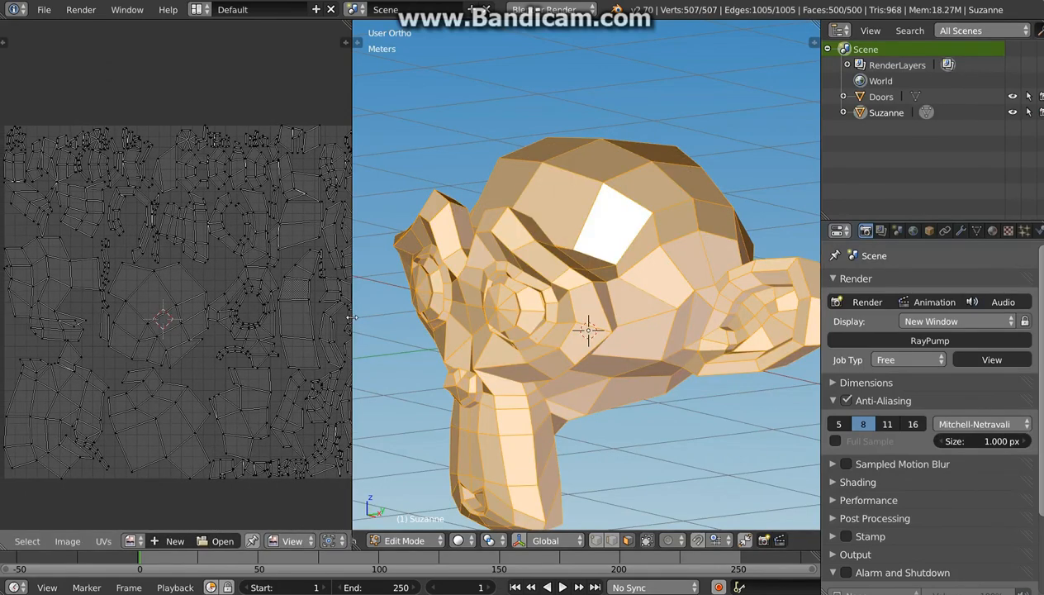
pyautogui.moveTo(353, 317); pyautogui.dragTo(529, 317)
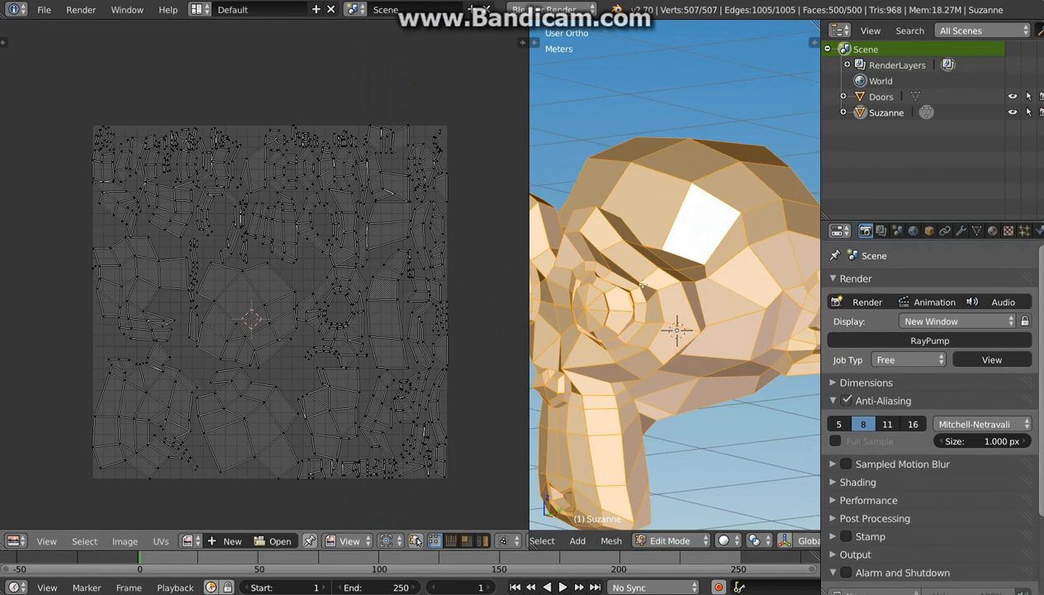
pyautogui.moveTo(604, 333); pyautogui.dragTo(648, 325, button='middle')
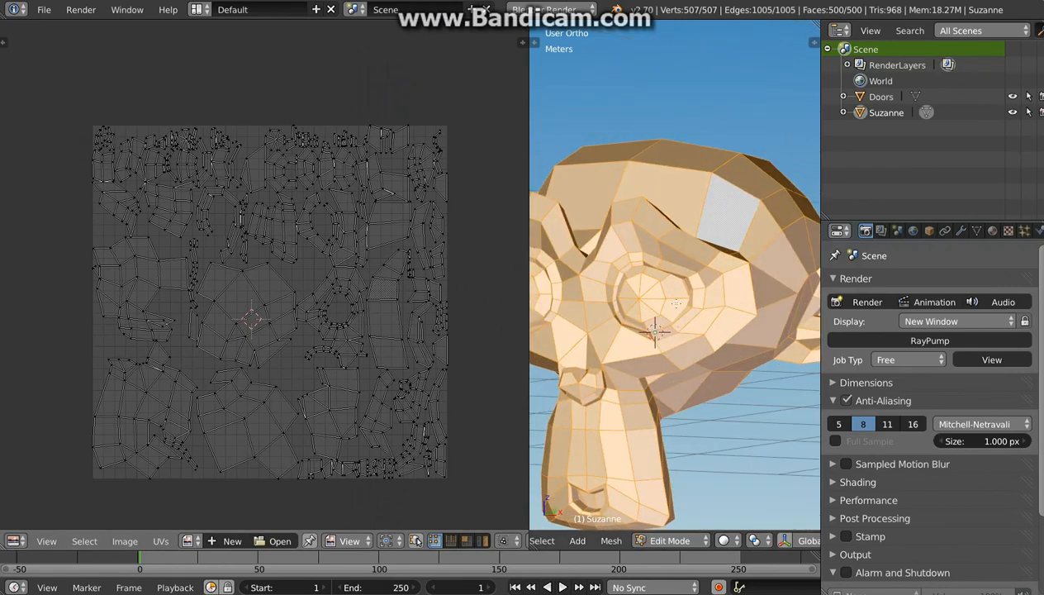
pyautogui.moveTo(671, 244); pyautogui.dragTo(674, 336, button='middle')
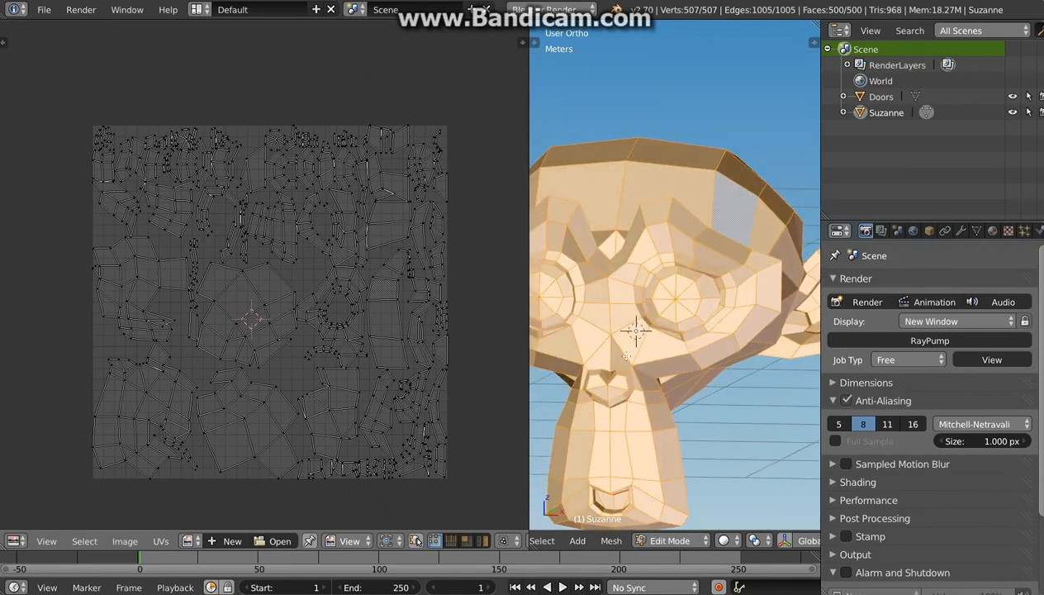
pyautogui.moveTo(644, 342); pyautogui.dragTo(659, 225, button='middle')
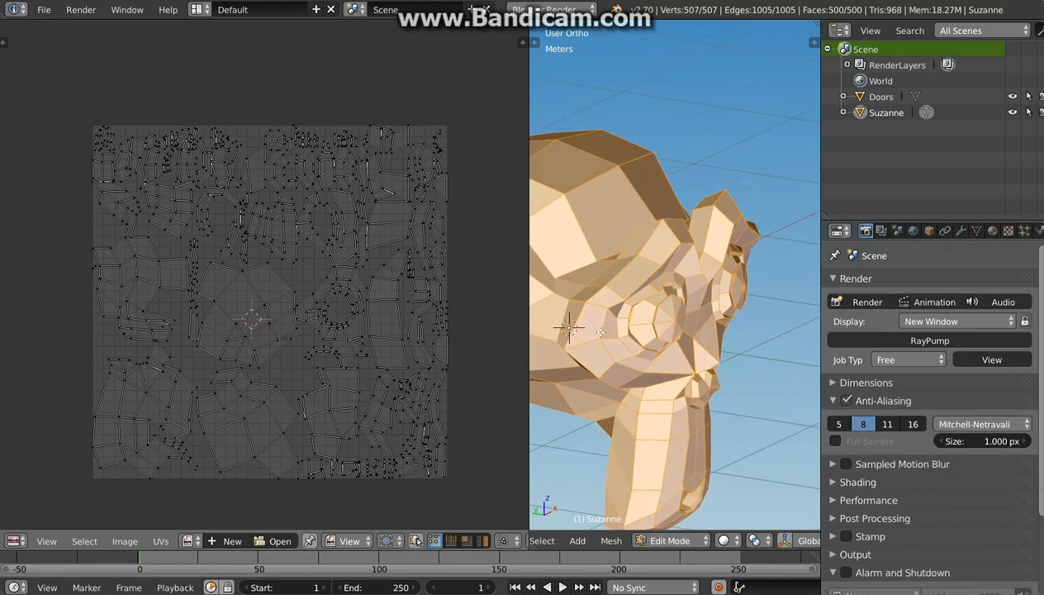
pyautogui.moveTo(708, 431); pyautogui.dragTo(610, 407, button='middle')
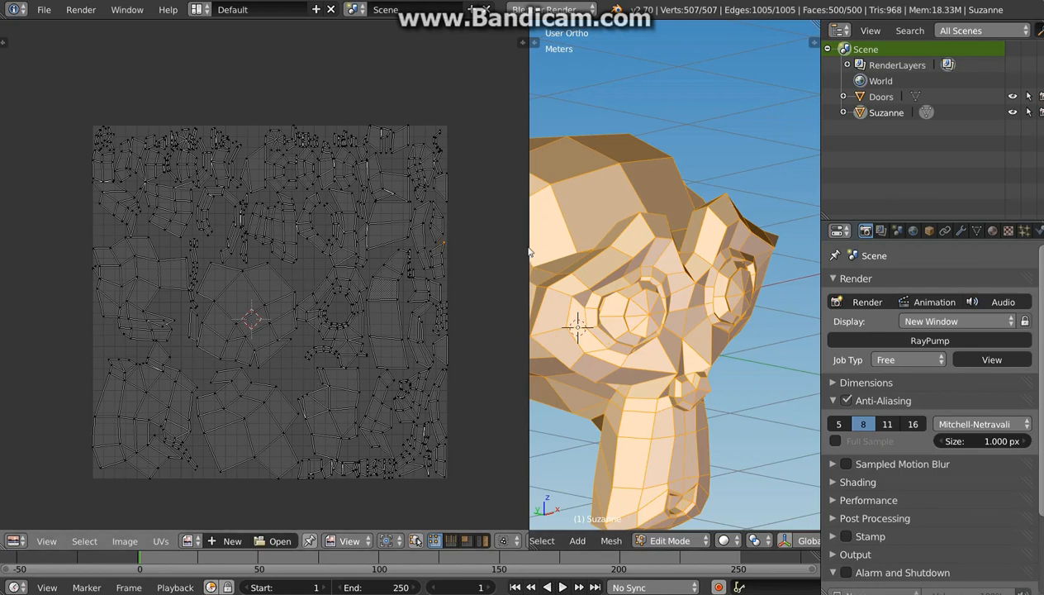
pyautogui.moveTo(530, 252); pyautogui.dragTo(459, 252)
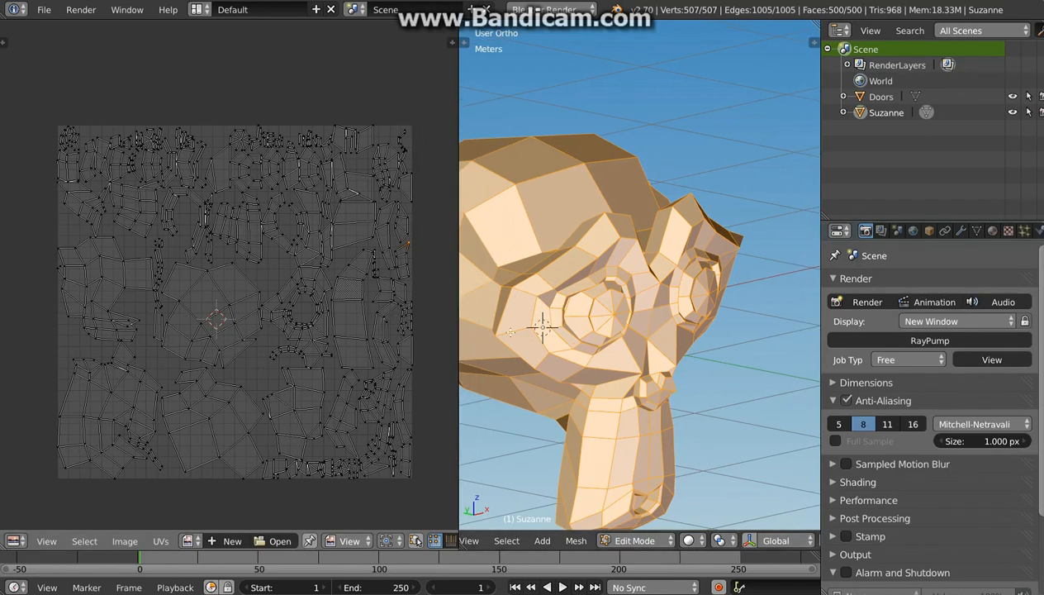
pyautogui.moveTo(633, 343); pyautogui.dragTo(643, 313, button='middle')
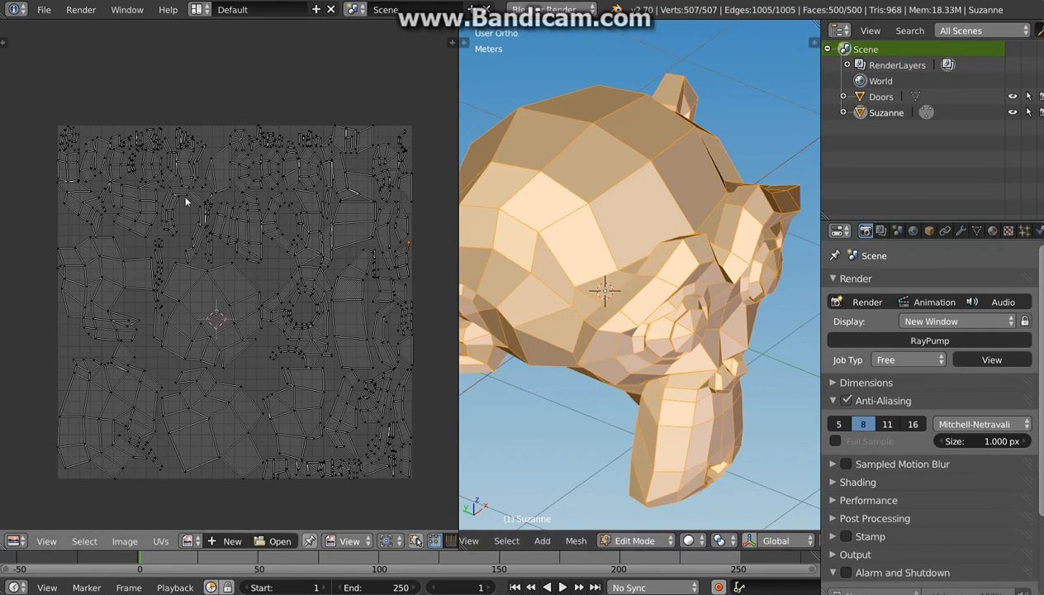
# Select the lower-left UV island with its linked vertices, and replace that selection with the neighbouring lower-middle island.
pyautogui.scroll(2, 174, 373)
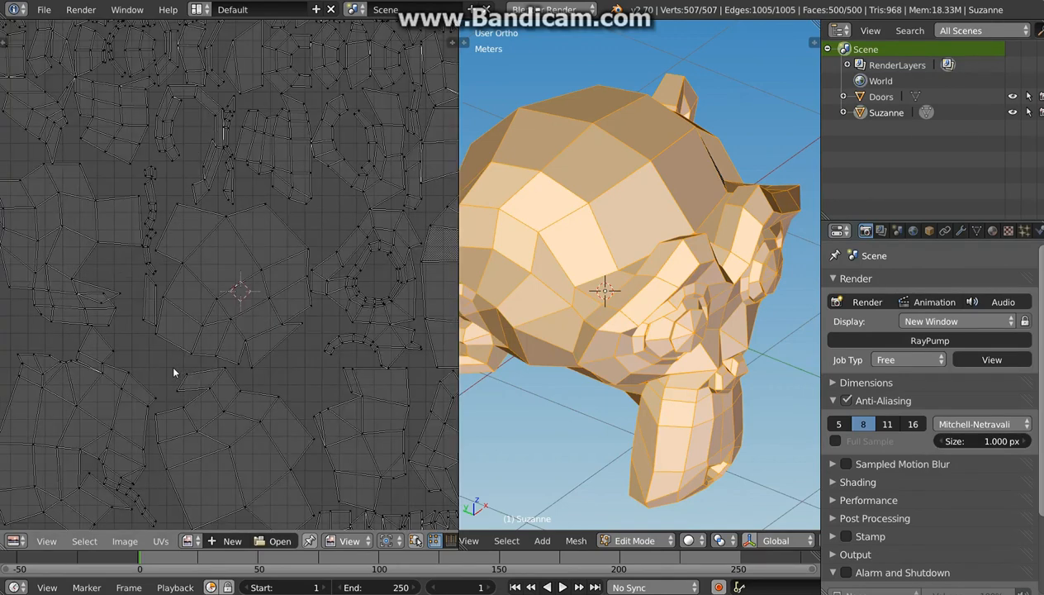
pyautogui.scroll(-2, 158, 395)
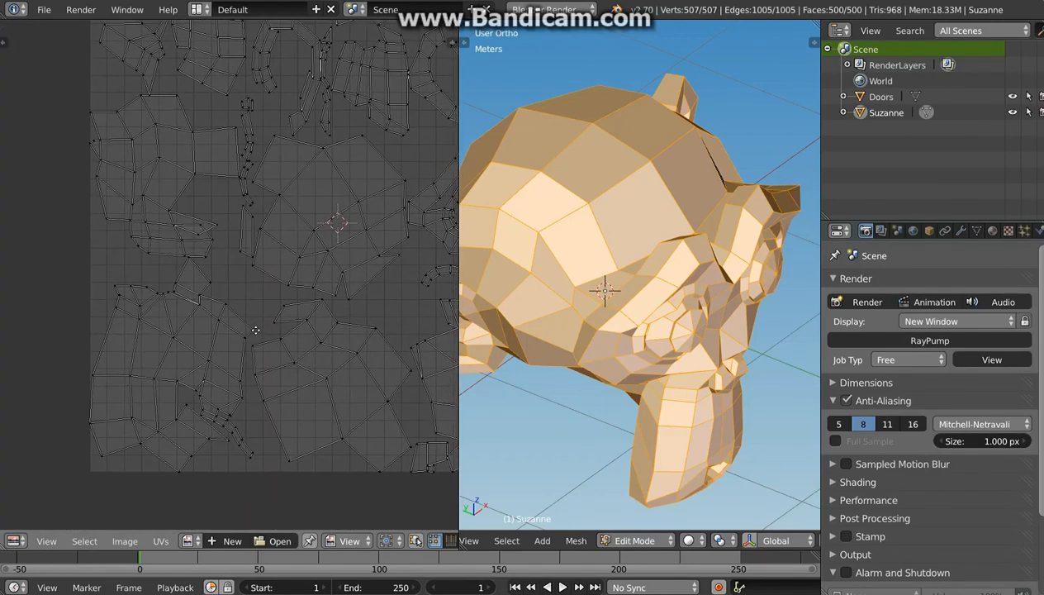
pyautogui.rightClick(211, 324)
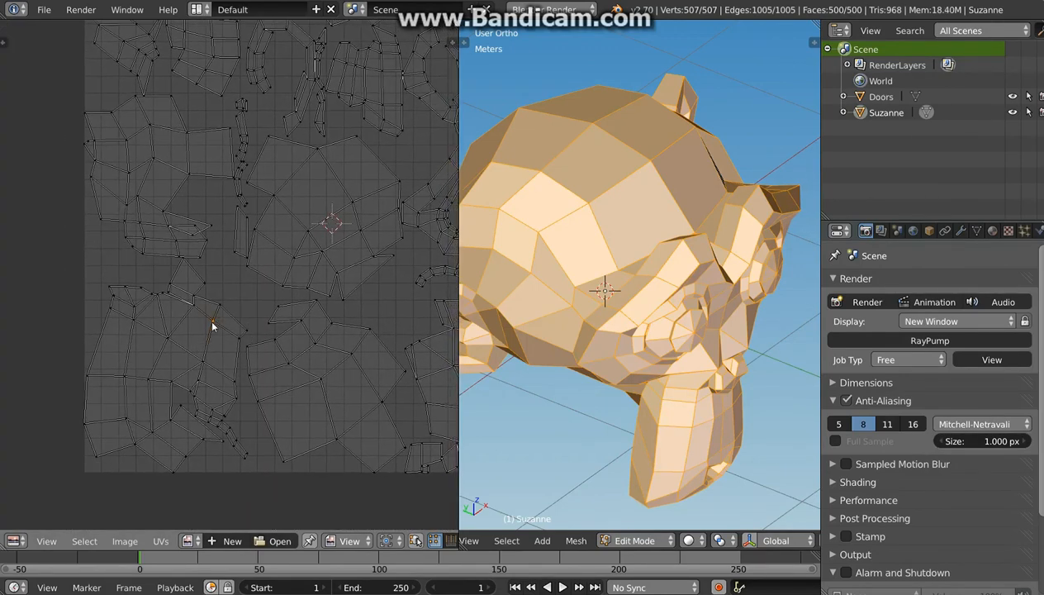
pyautogui.hotkey('ctrl', 'l')
pyautogui.press('a')
pyautogui.press('l')
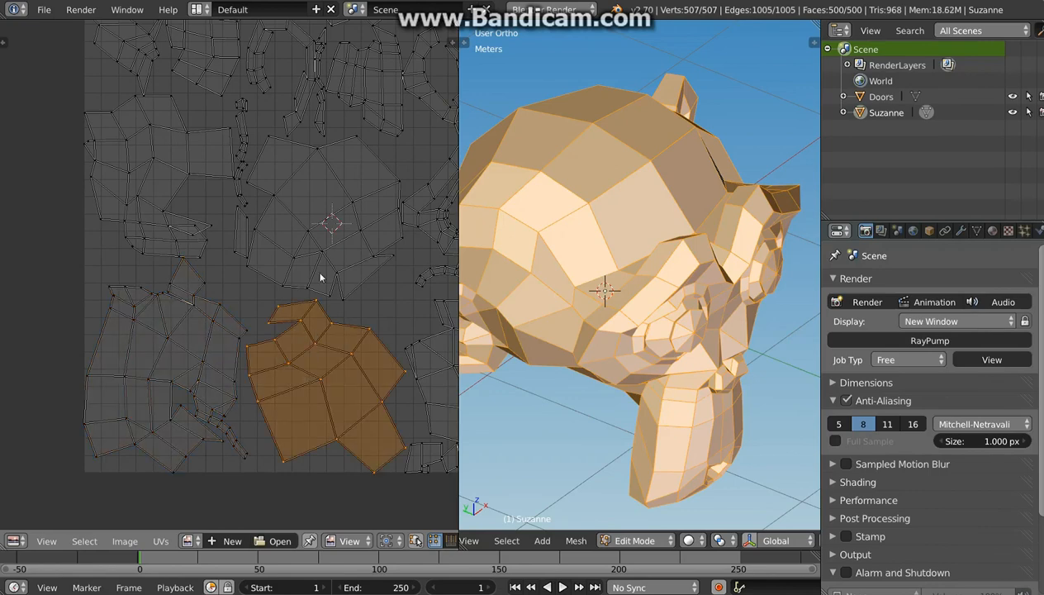
# Select the large central UV island, and switch the linked selection to the island on the layout's left edge.
pyautogui.press('a')
pyautogui.press('l')
pyautogui.rightClick(183, 231)
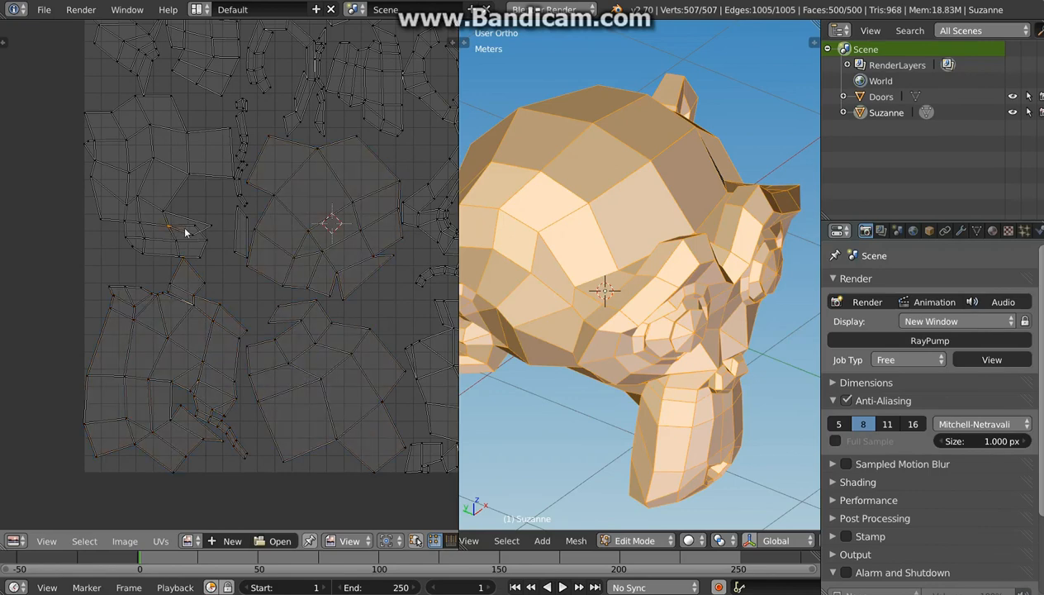
pyautogui.hotkey('ctrl', 'l')
pyautogui.scroll(-4, 207, 236)
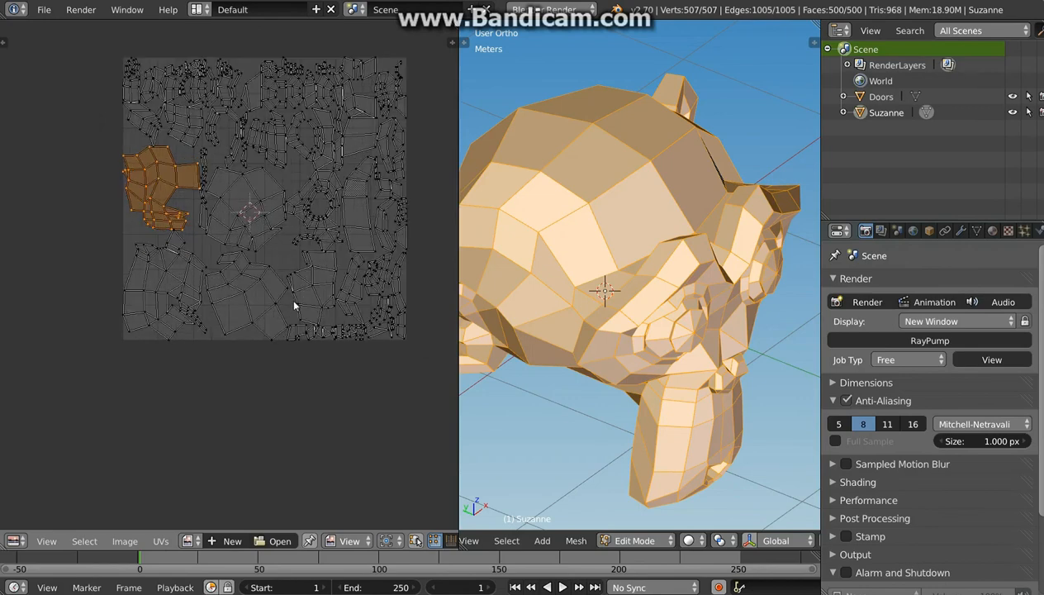
# Clear the selection and select only the large central UV island again.
pyautogui.scroll(2, 294, 305)
pyautogui.press('a')
pyautogui.press('l')
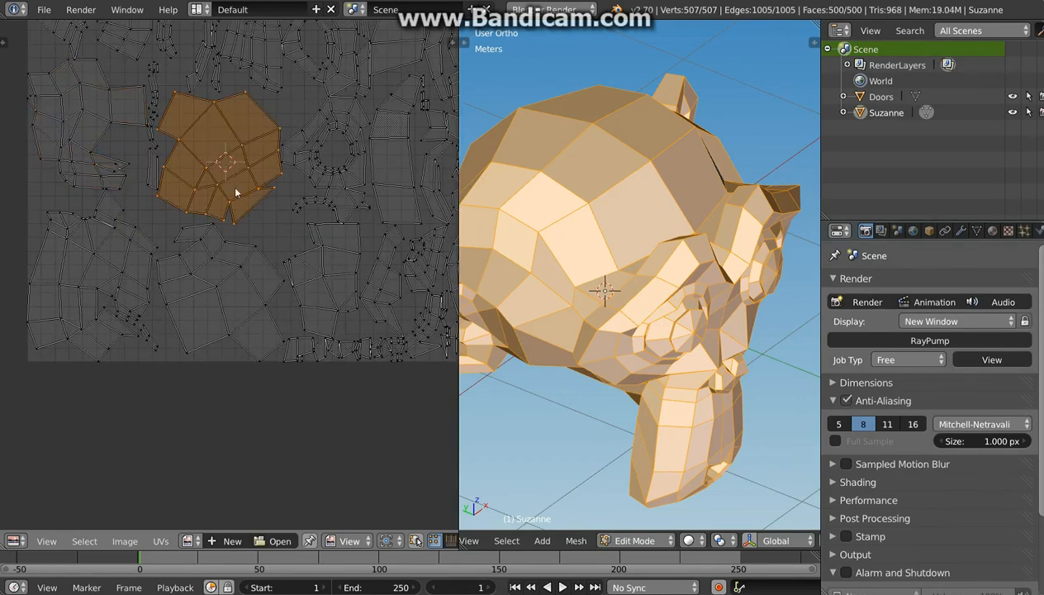
pyautogui.scroll(-1, 252, 165)
pyautogui.scroll(1, 281, 142)
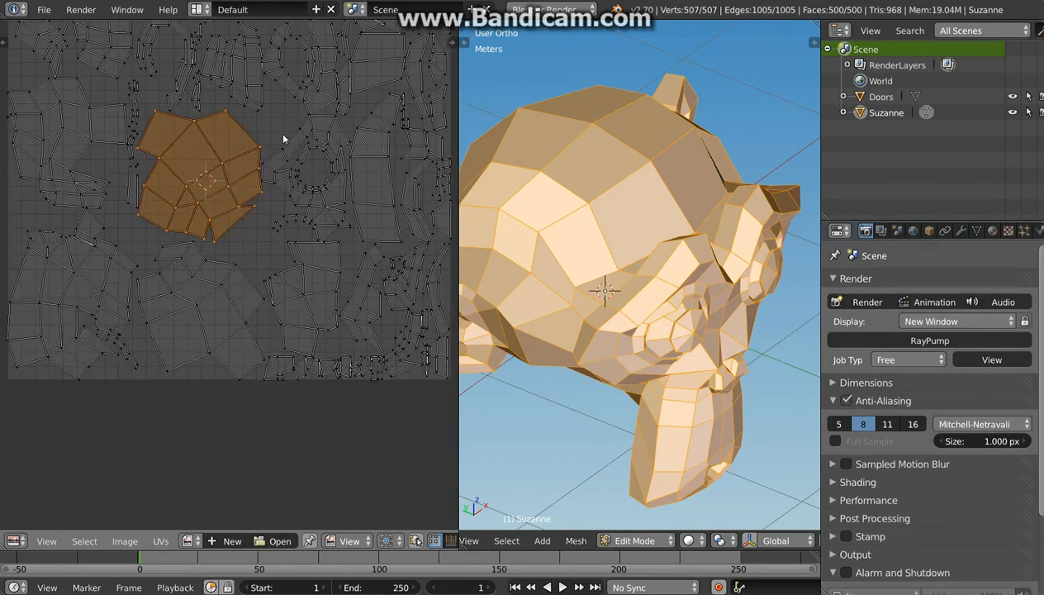
pyautogui.scroll(-1, 228, 149)
pyautogui.scroll(1, 235, 260)
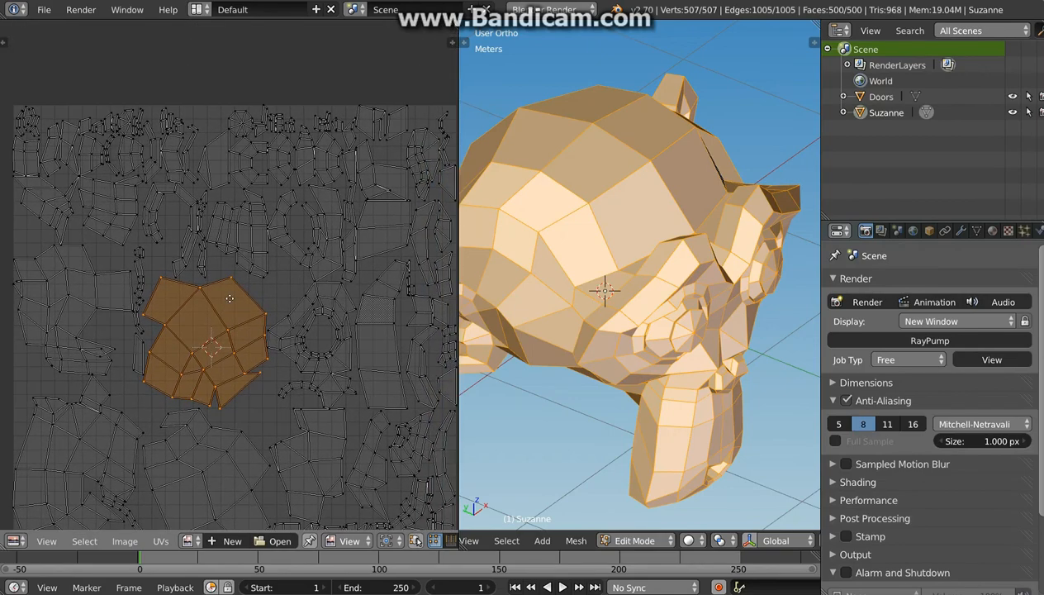
# Select only the UV island just above the large central one and inspect its faces up close.
pyautogui.press('a')
pyautogui.press('l')
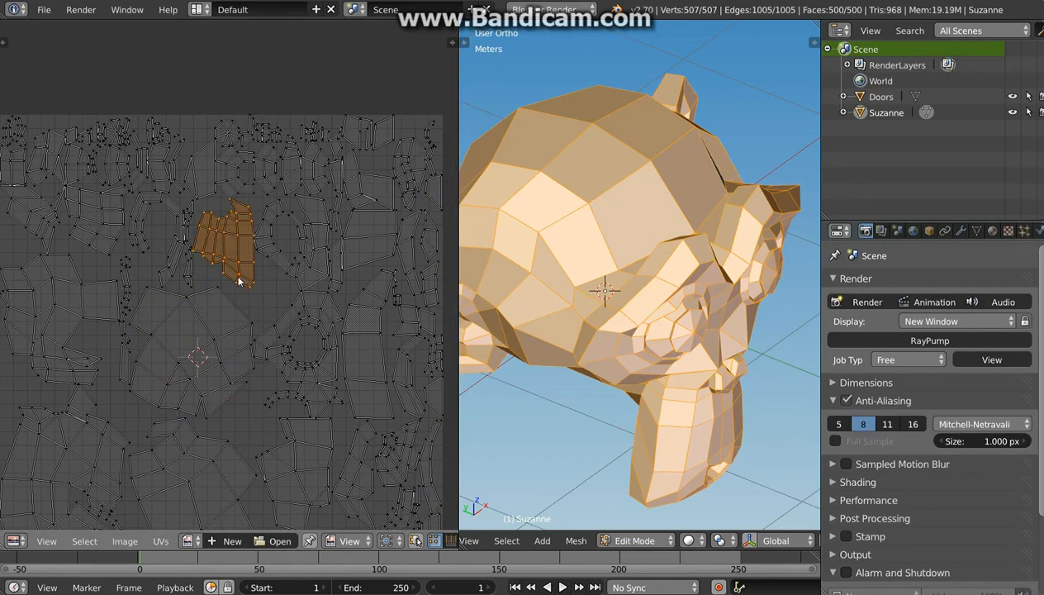
pyautogui.scroll(5, 229, 238)
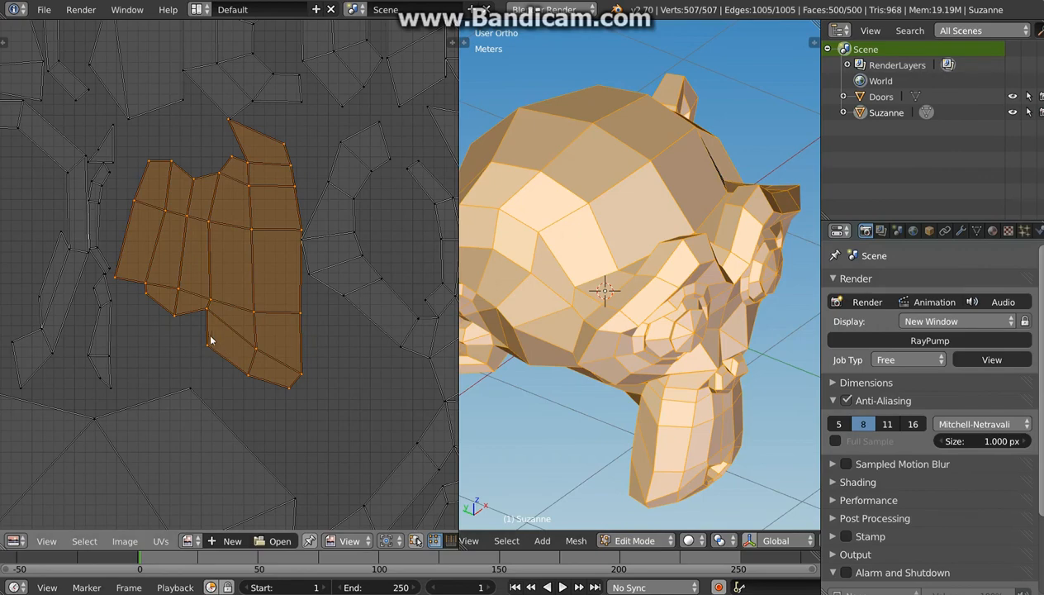
# Reposition the two inner vertices, one at a time, at the narrow split tips of the UV island left of the large central one.
pyautogui.scroll(-8, 347, 232)
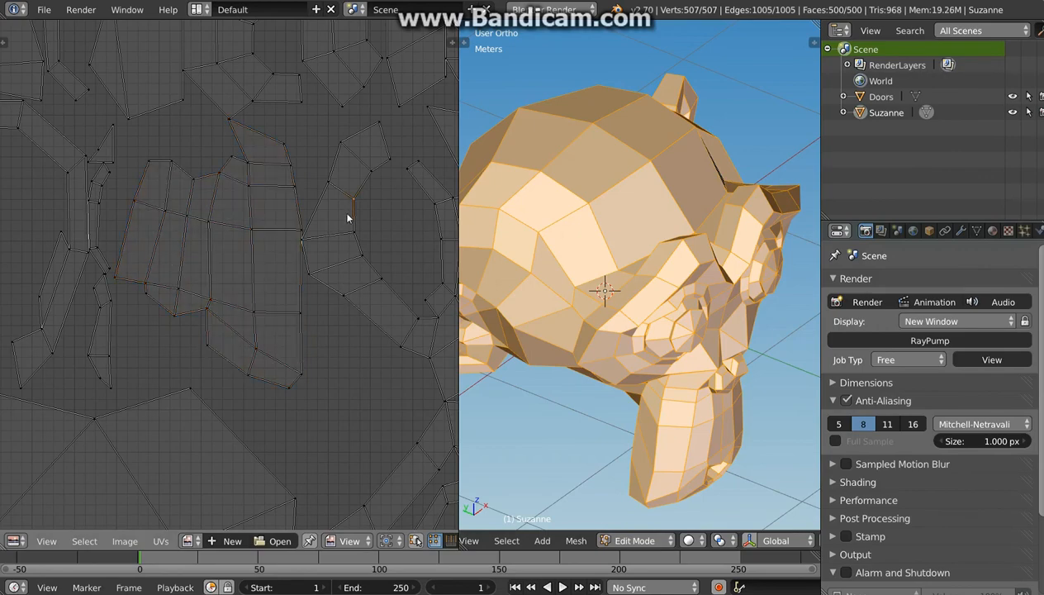
pyautogui.scroll(10, 248, 456)
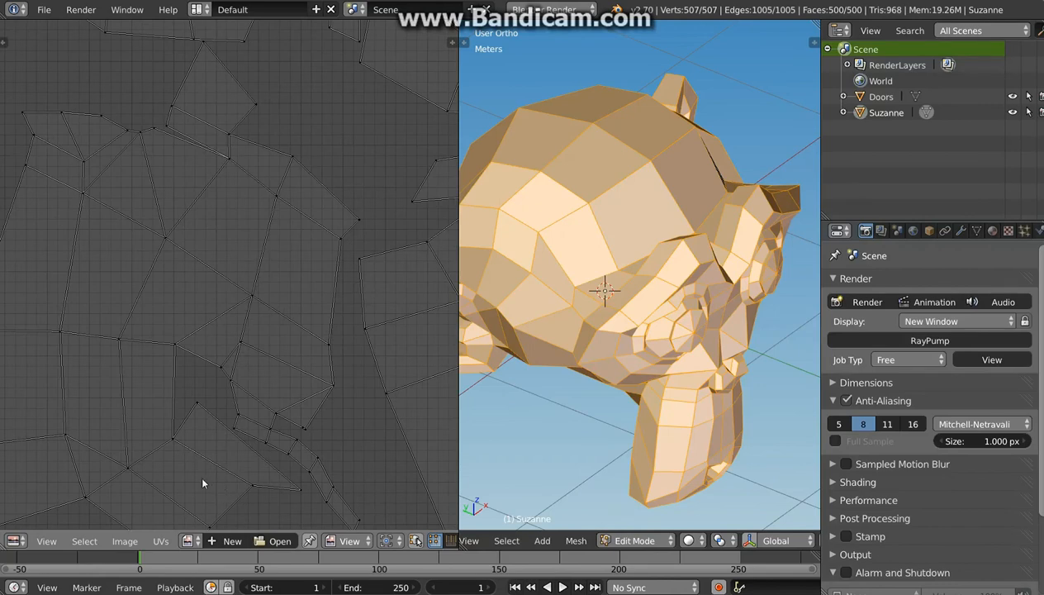
pyautogui.scroll(-2, 206, 479)
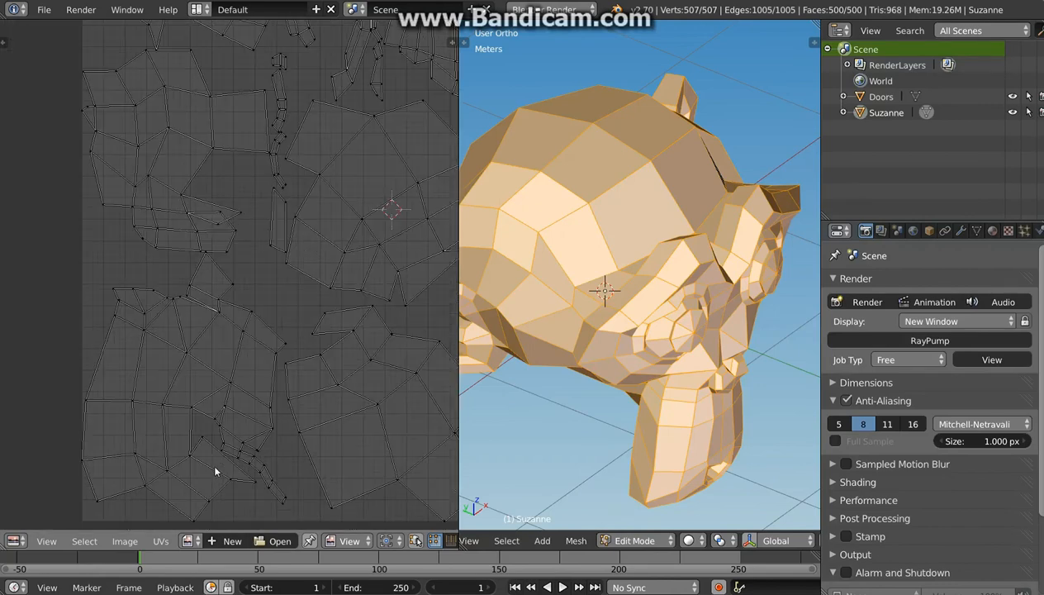
pyautogui.scroll(3, 217, 220)
pyautogui.rightClick(215, 226)
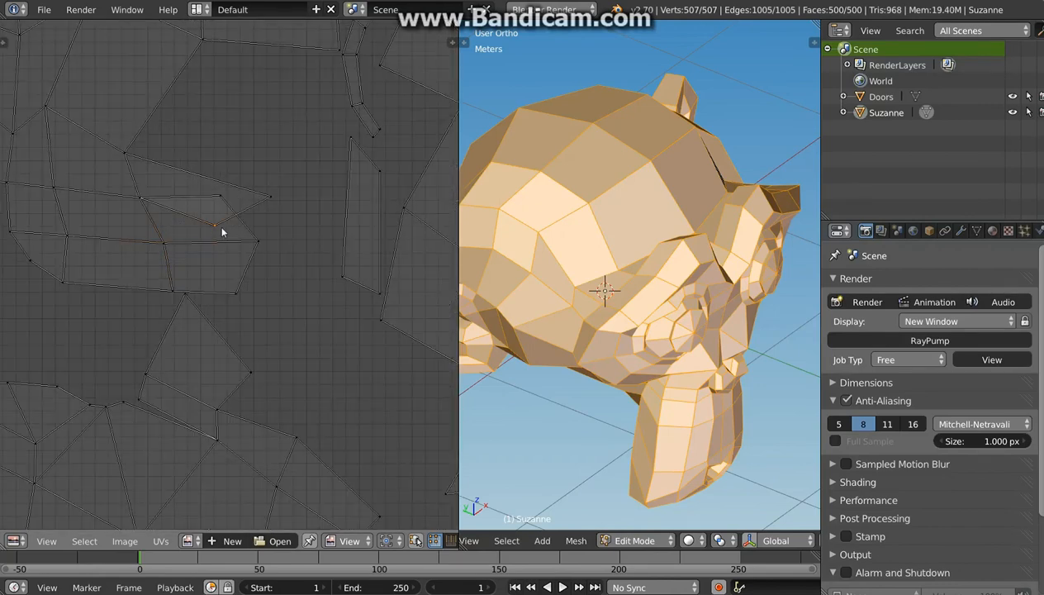
pyautogui.press('g')
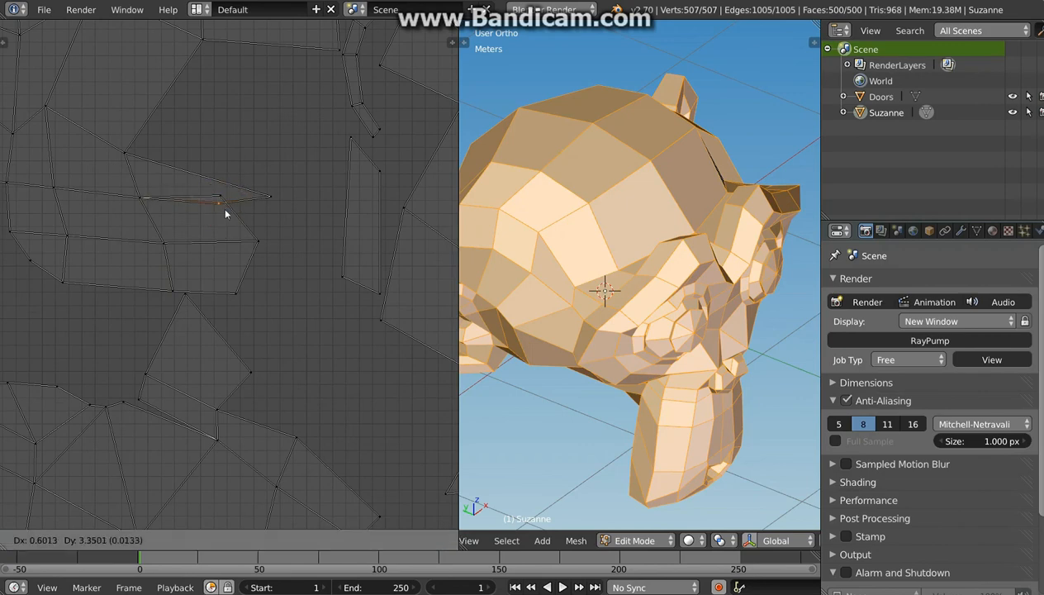
pyautogui.click(216, 193)
pyautogui.press('g')
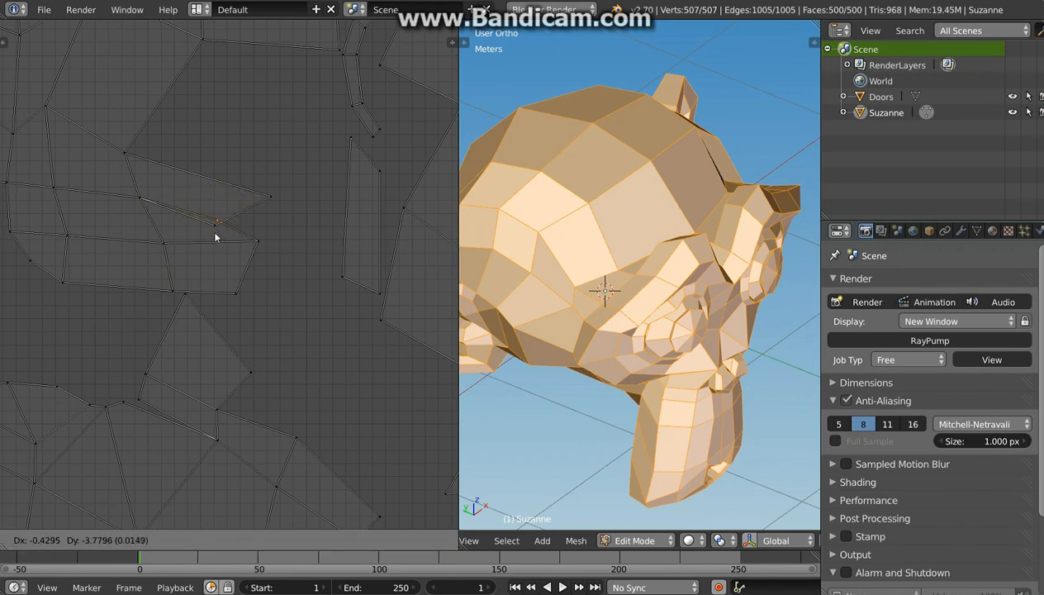
pyautogui.rightClick(213, 233)
pyautogui.press('g')
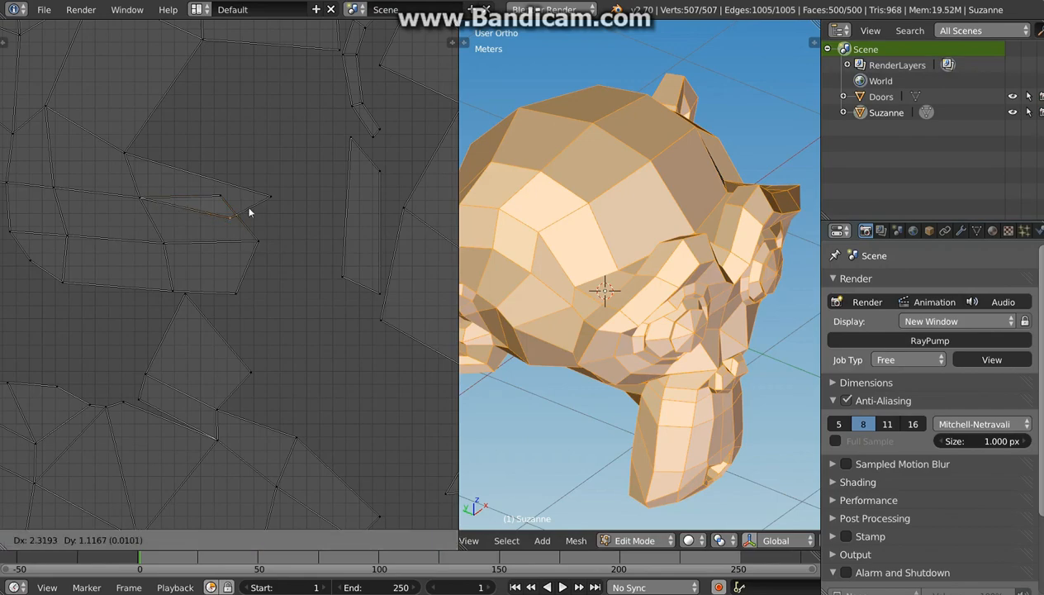
pyautogui.click(229, 198)
pyautogui.press('g')
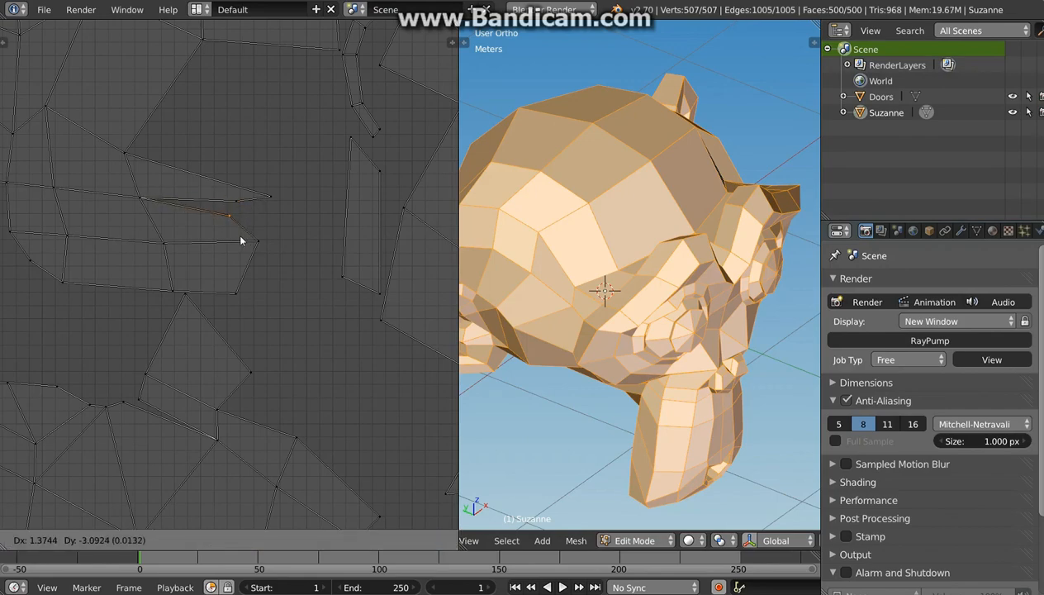
pyautogui.click(242, 242)
# Remap the monkey with Lightmap Pack on the selected faces, using image size 512, pack quality 12 and margin 0.10.
pyautogui.scroll(-8, 251, 252)
pyautogui.scroll(5, 262, 187)
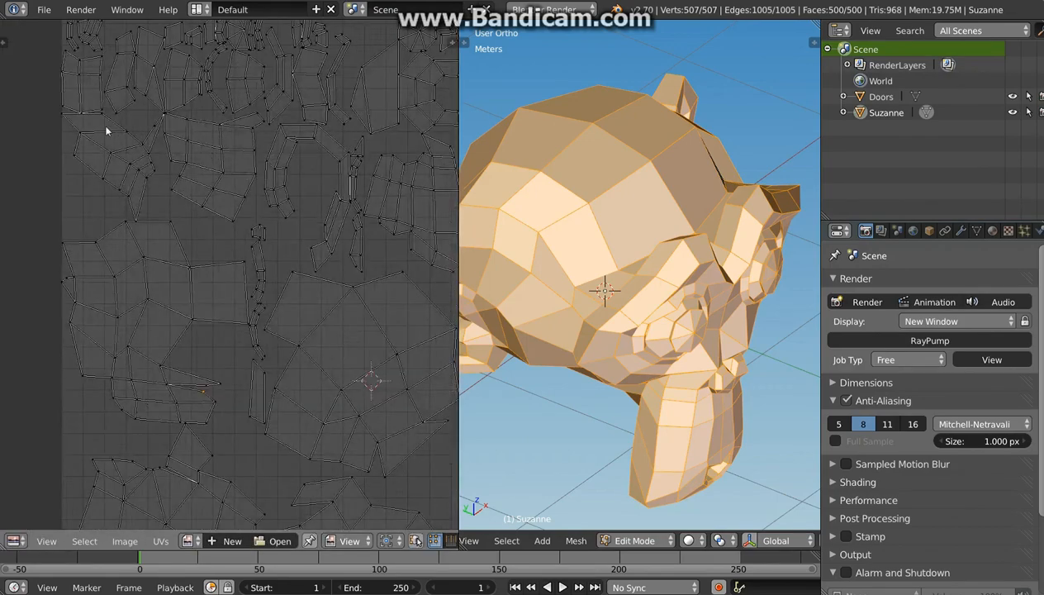
pyautogui.scroll(-2, 248, 248)
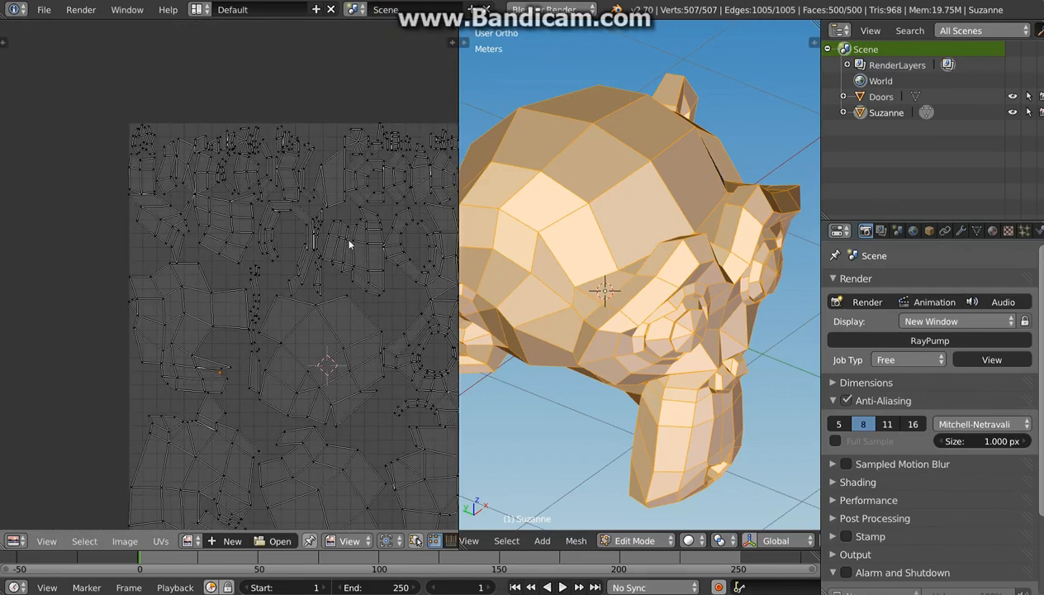
pyautogui.scroll(4, 349, 241)
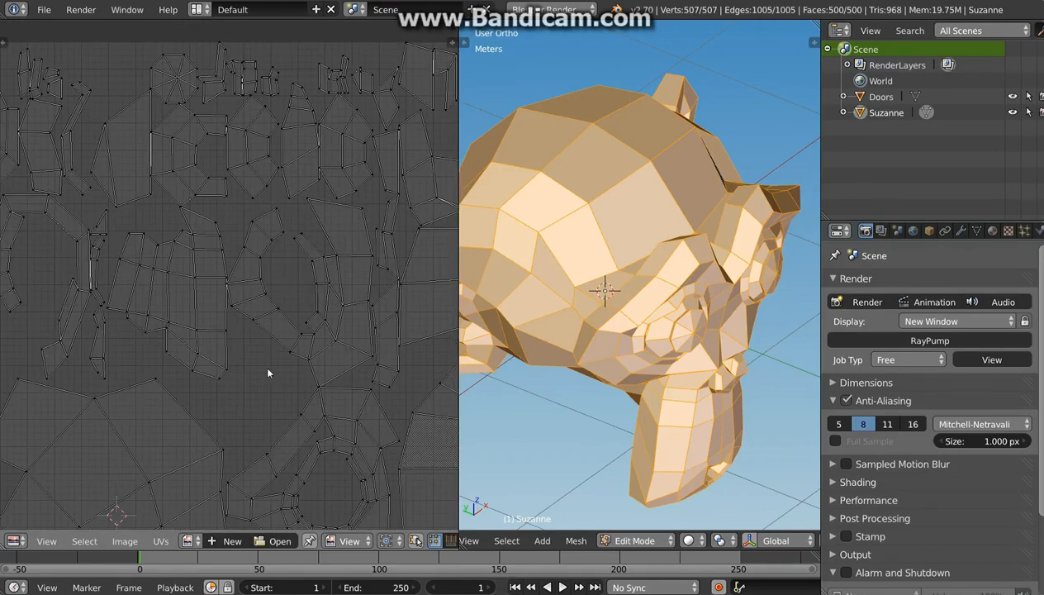
pyautogui.scroll(-1, 268, 372)
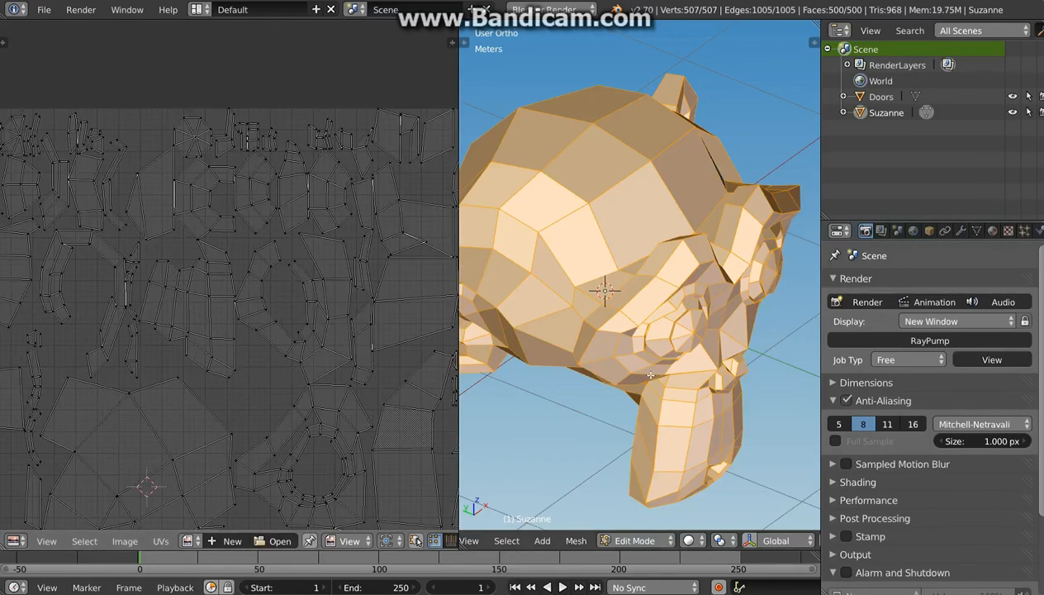
pyautogui.moveTo(650, 374); pyautogui.dragTo(646, 308, button='middle')
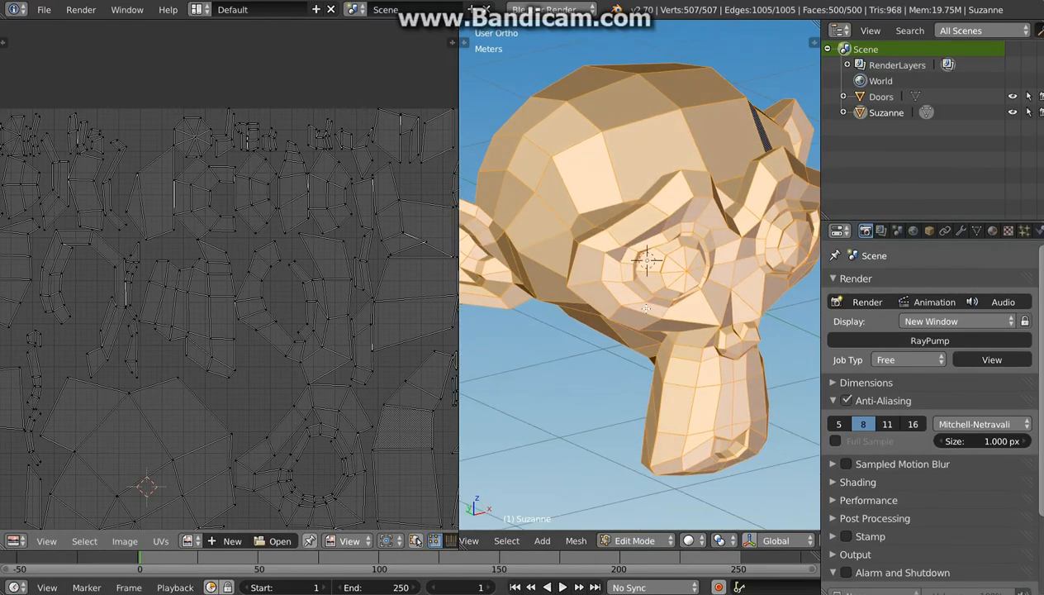
pyautogui.press('u')
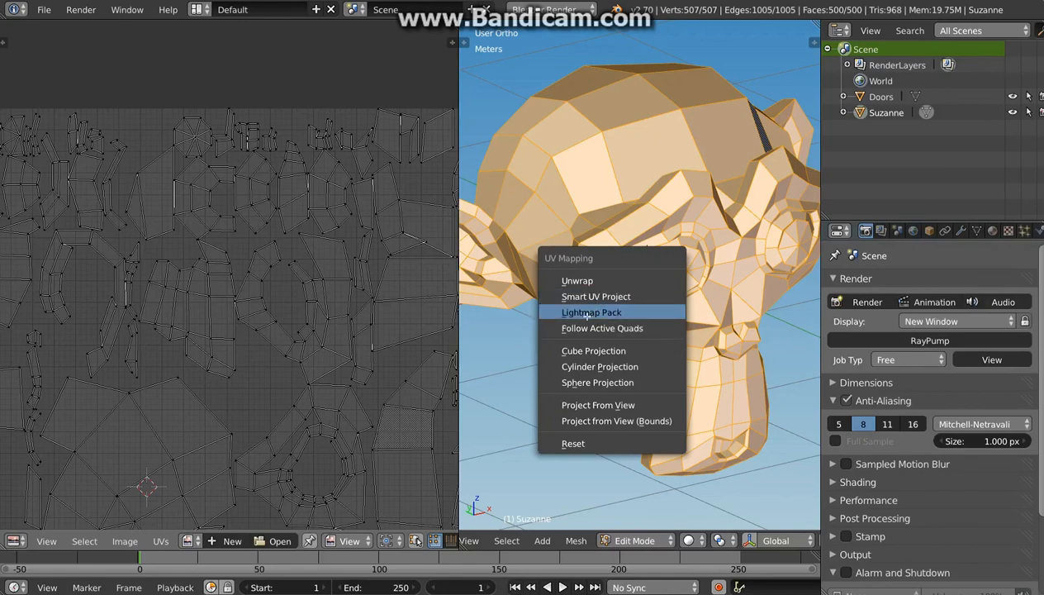
pyautogui.click(584, 313)
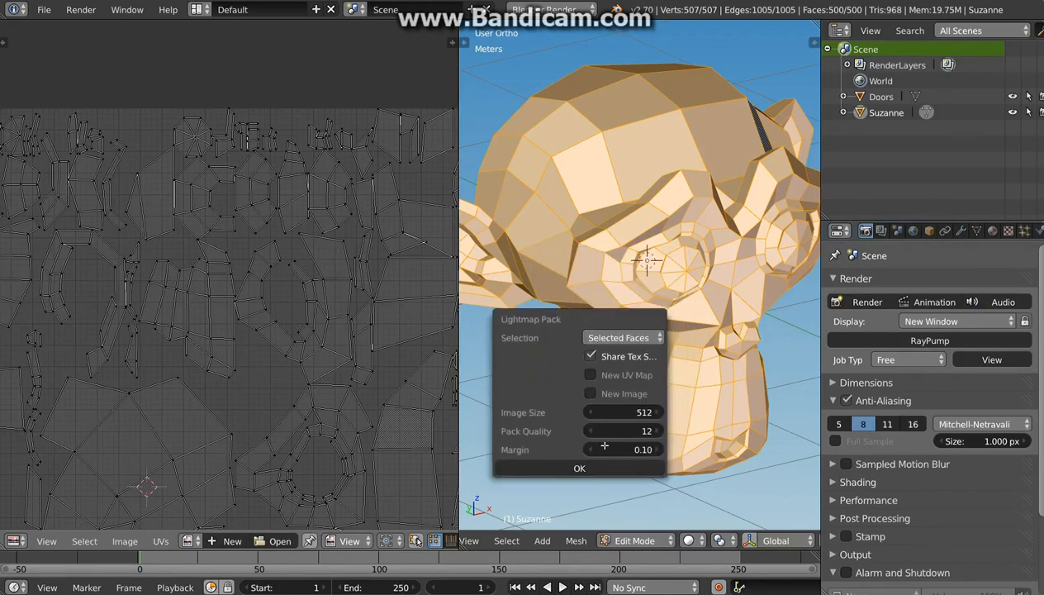
pyautogui.click(579, 467)
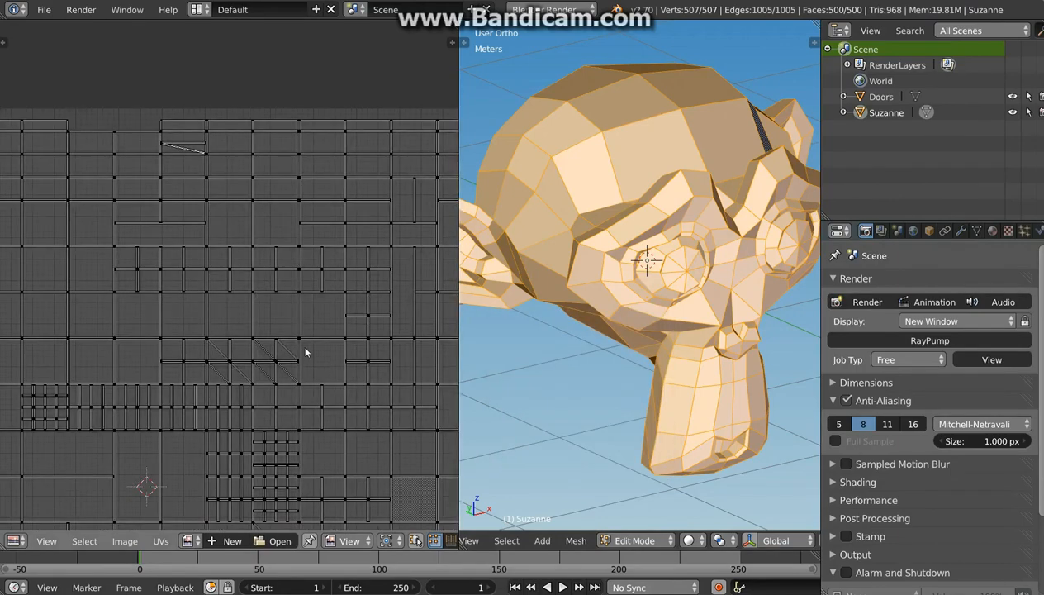
# Examine the lightmap-packed UV layout and replace it with a Sphere Projection of the whole monkey mesh.
pyautogui.scroll(-2, 303, 348)
pyautogui.scroll(2, 93, 289)
pyautogui.scroll(-2, 92, 289)
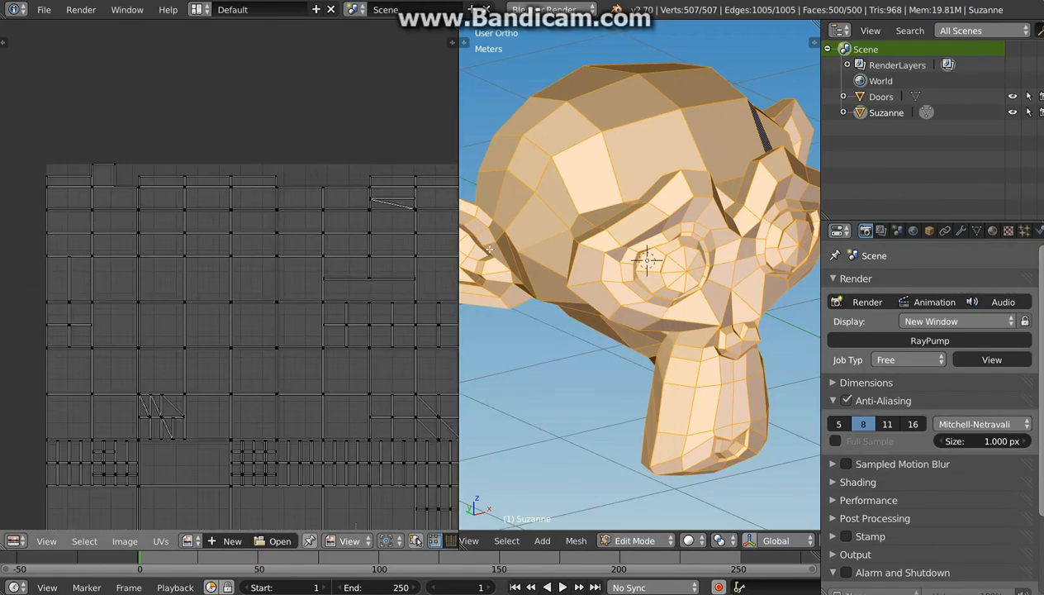
pyautogui.scroll(1, 286, 331)
pyautogui.scroll(2, 285, 331)
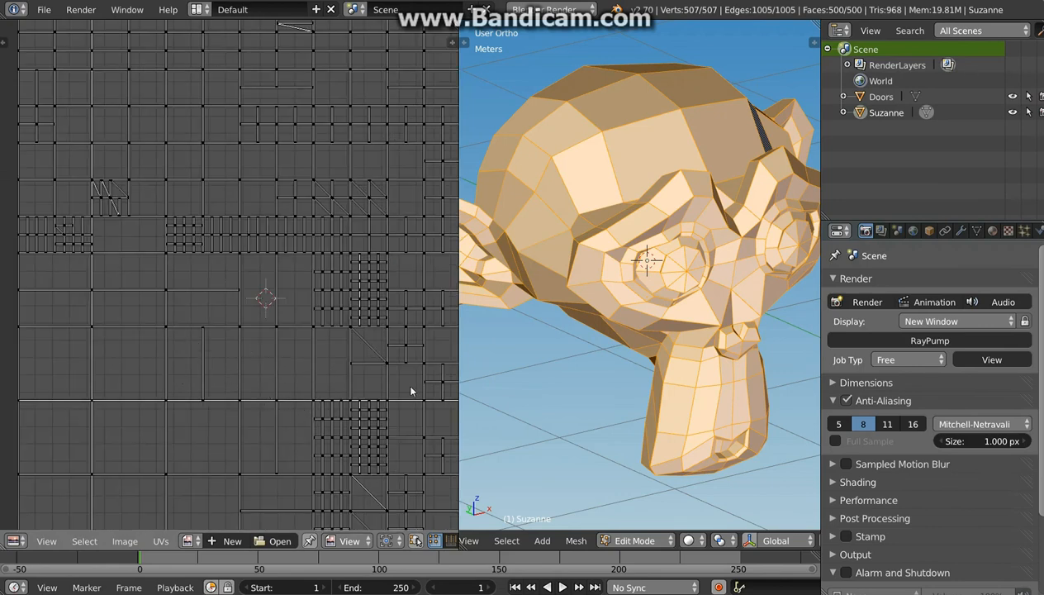
pyautogui.scroll(-4, 182, 361)
pyautogui.scroll(1, 182, 360)
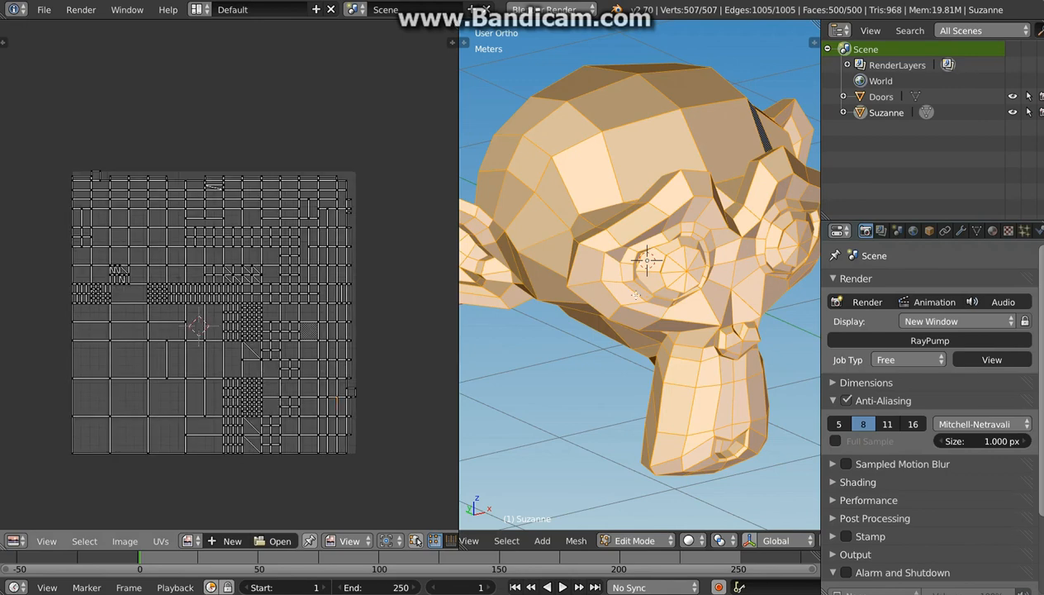
pyautogui.press('u')
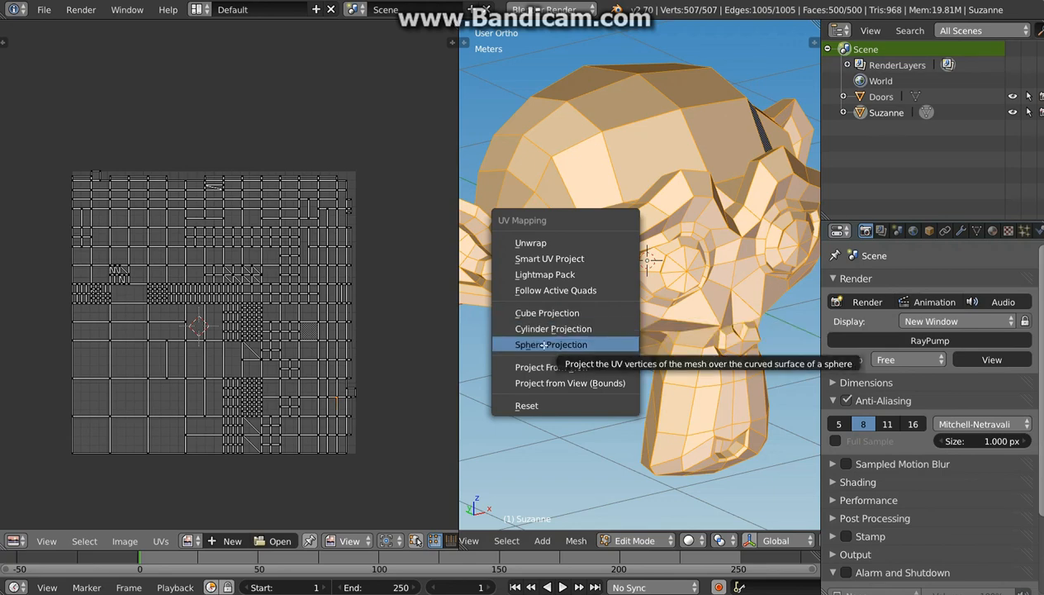
pyautogui.click(542, 345)
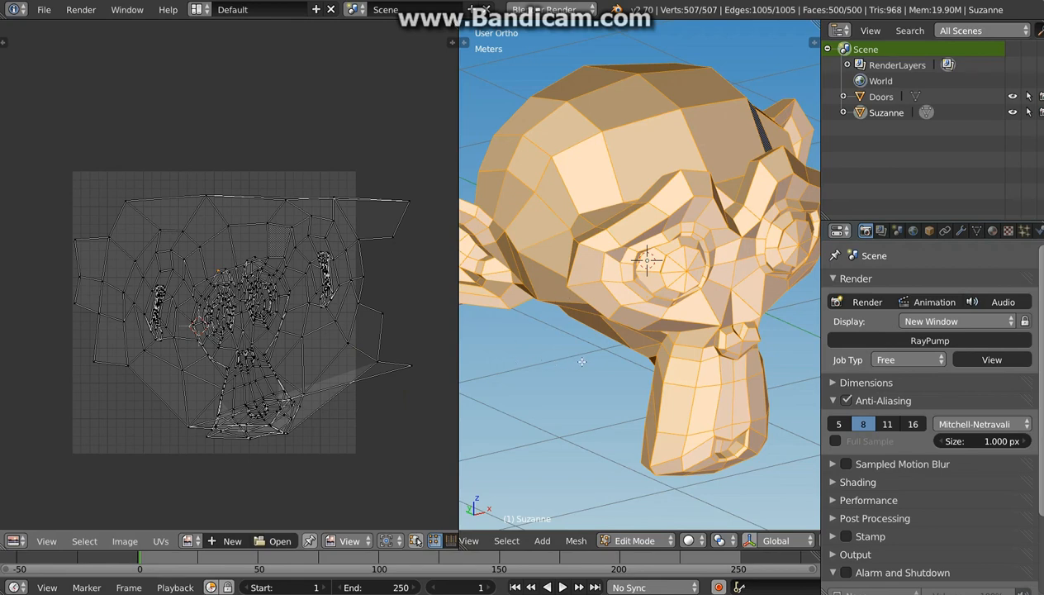
# Unwrap the whole monkey mesh with the plain Unwrap method and examine the crowded vertex clusters inside the large island.
pyautogui.press('u')
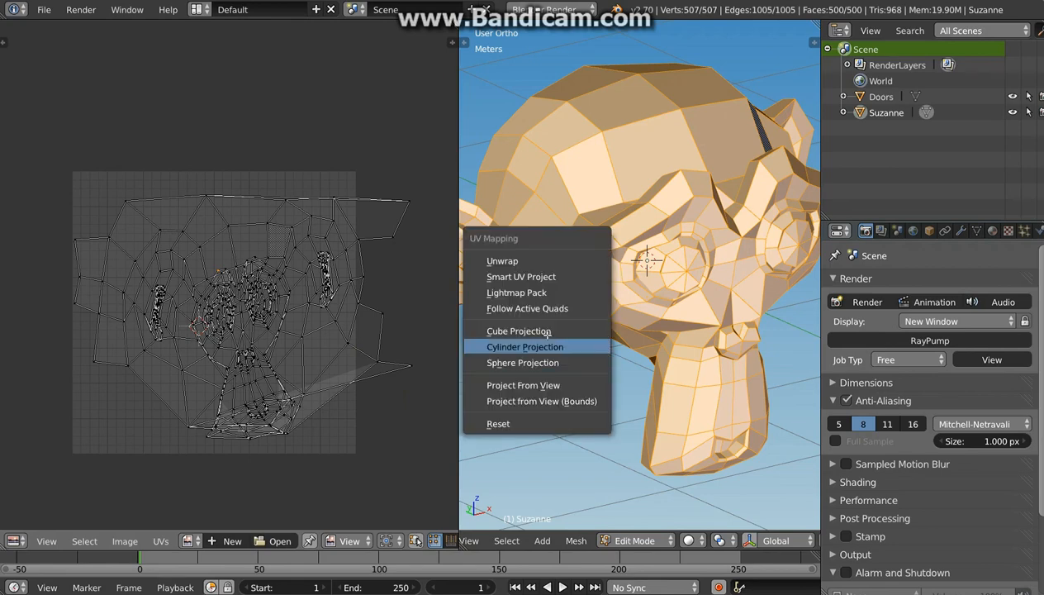
pyautogui.click(503, 262)
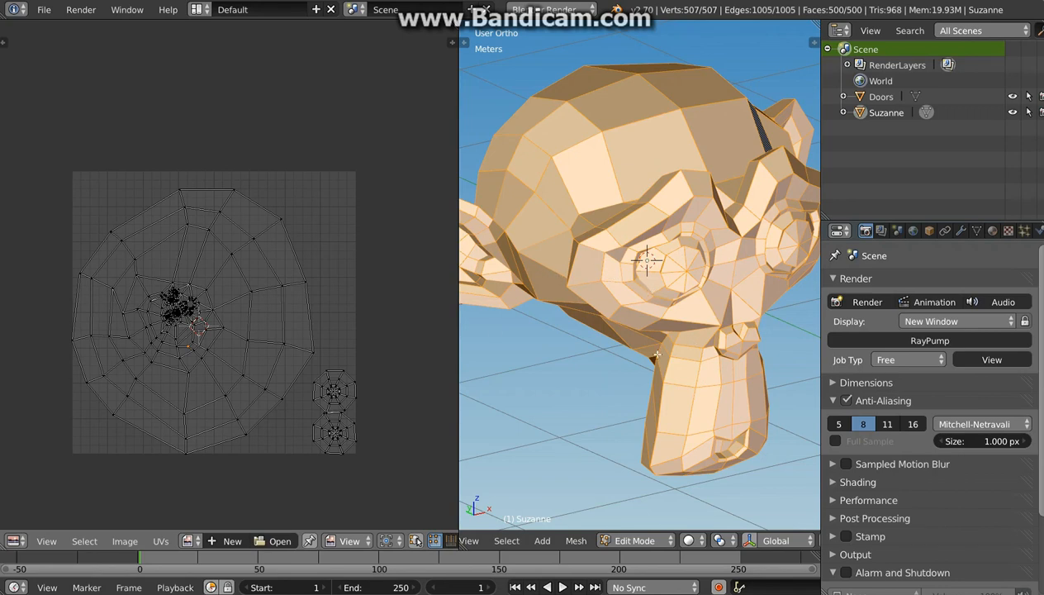
pyautogui.scroll(1, 118, 303)
pyautogui.scroll(1, 122, 300)
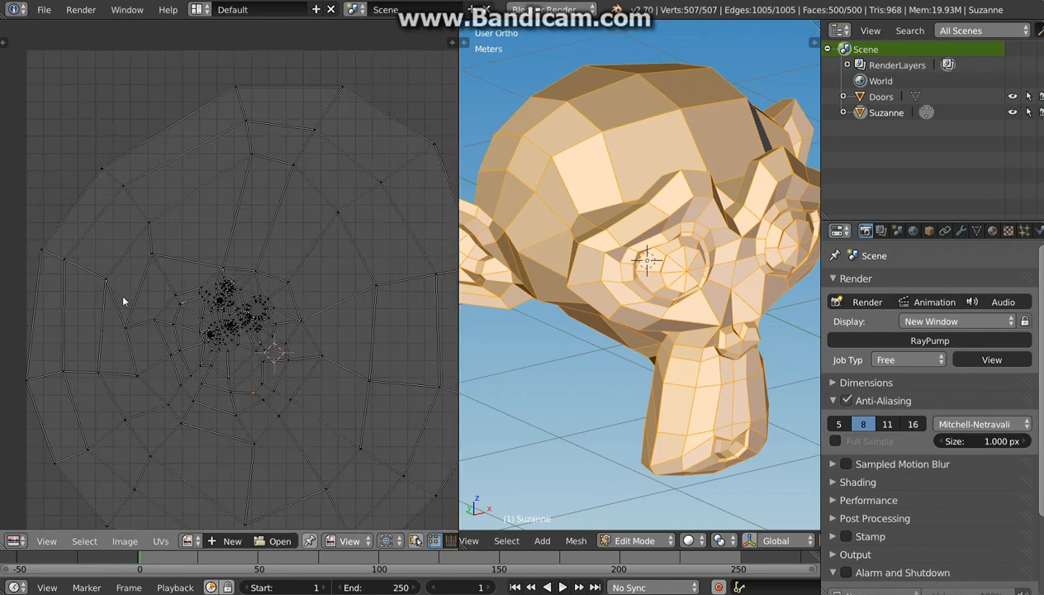
pyautogui.scroll(3, 219, 304)
pyautogui.scroll(3, 250, 359)
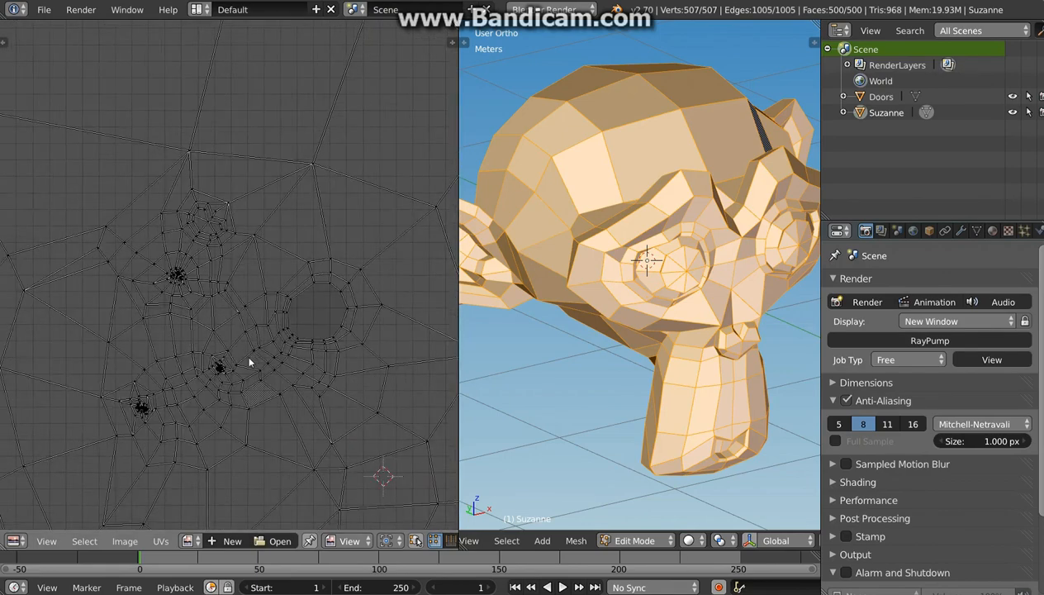
pyautogui.scroll(-6, 247, 360)
pyautogui.scroll(-2, 248, 364)
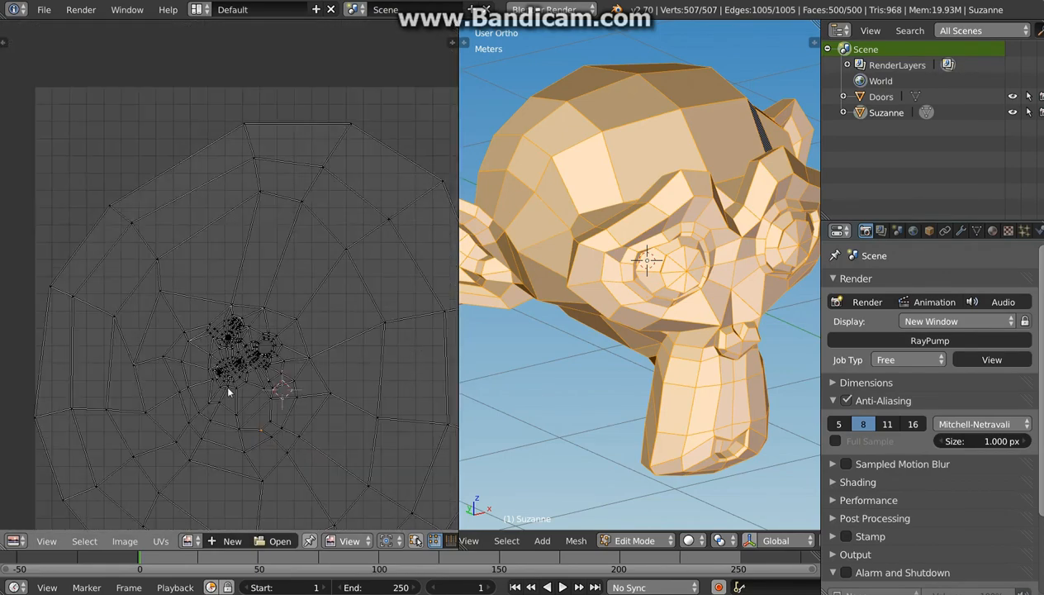
# Circle-select the dense vertex clusters just left of the 2D cursor in the unwrapped monkey layout.
pyautogui.scroll(4, 231, 386)
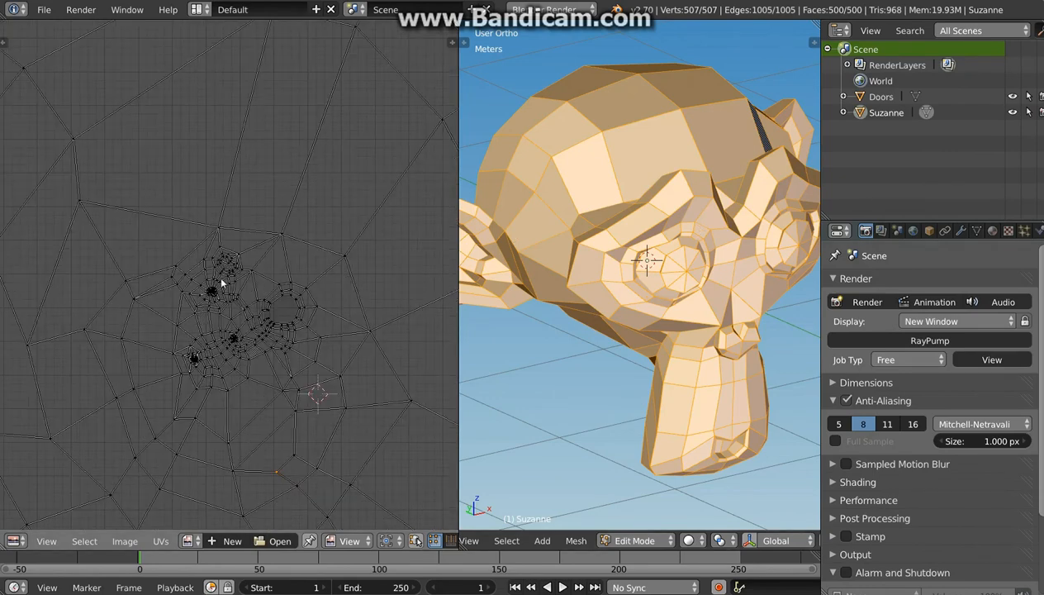
pyautogui.press('c')
pyautogui.moveTo(192, 300)
pyautogui.mouseDown()
pyautogui.moveTo(213, 273)
pyautogui.moveTo(248, 357)
pyautogui.moveTo(182, 368)
pyautogui.moveTo(216, 351)
pyautogui.moveTo(206, 308)
pyautogui.moveTo(241, 362)
pyautogui.mouseUp()
pyautogui.scroll(-3, 239, 359)
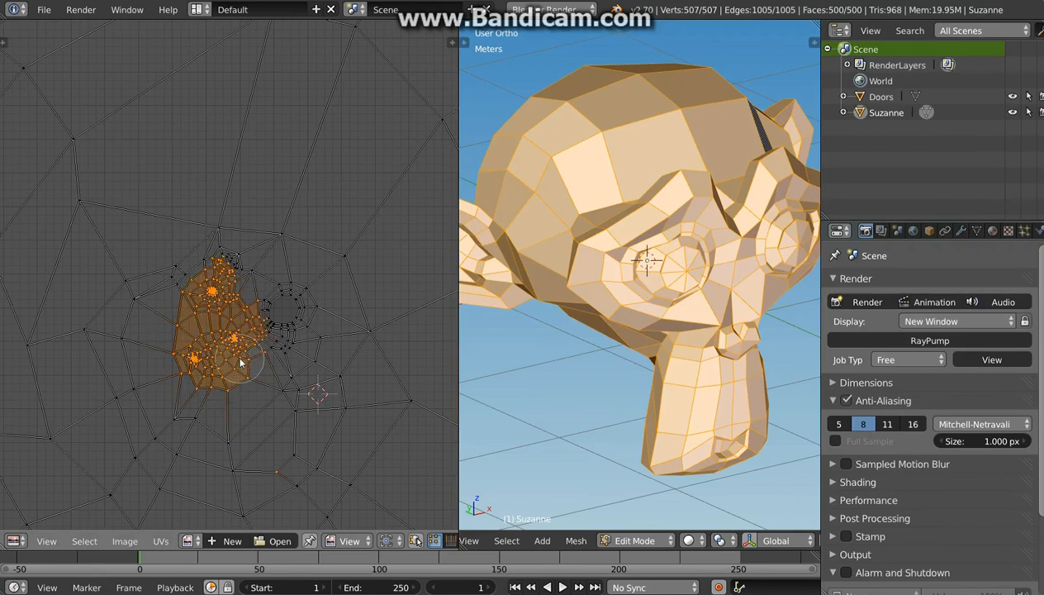
pyautogui.rightClick(235, 339)
pyautogui.scroll(-4, 236, 343)
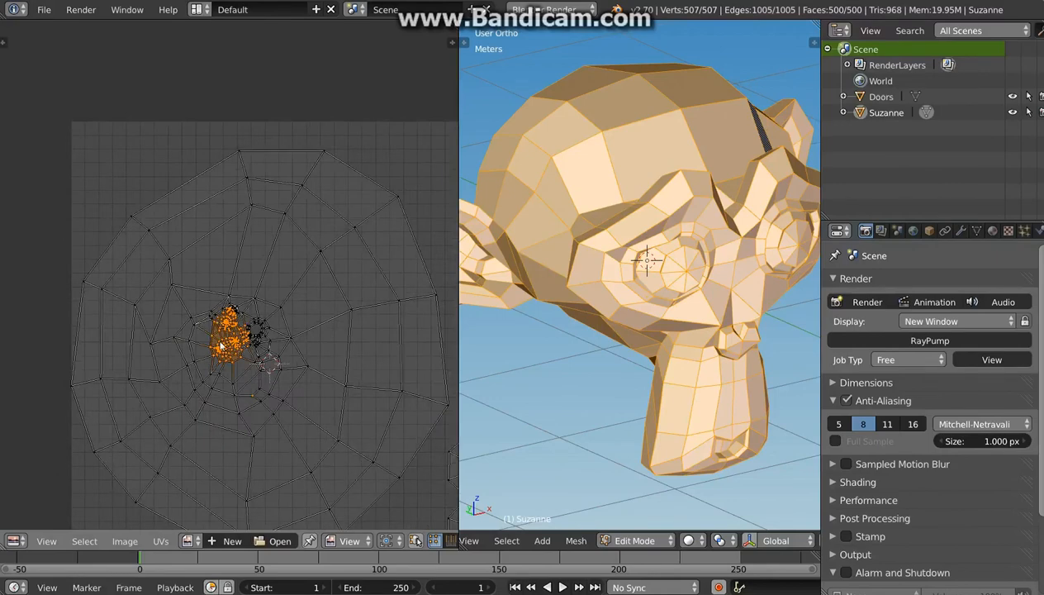
pyautogui.scroll(-2, 220, 352)
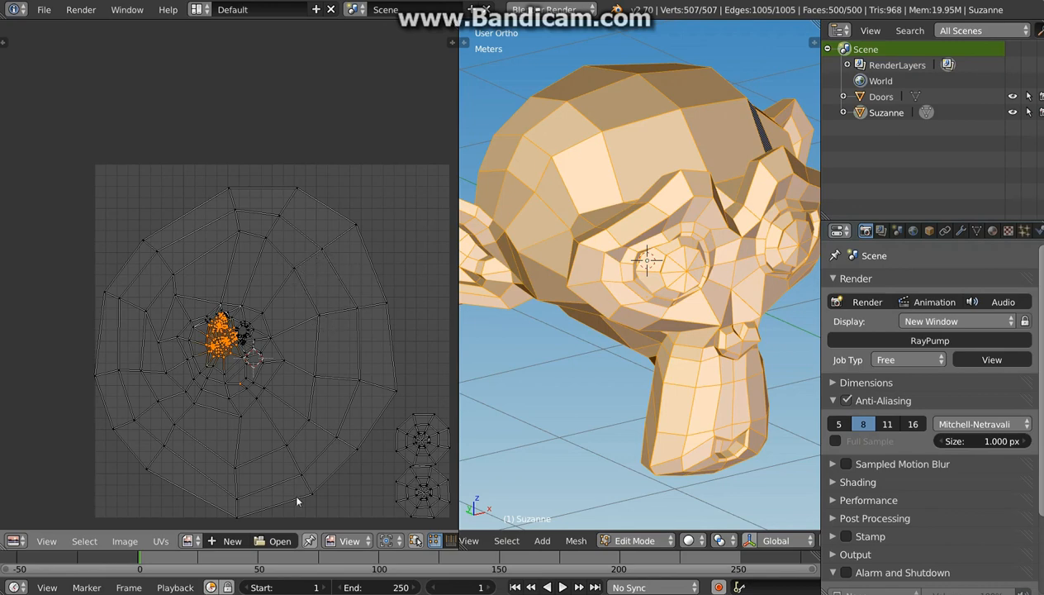
# Assign the UVtes image to the unwrapped monkey and examine the checker pattern's distortion around the eye.
pyautogui.click(188, 540)
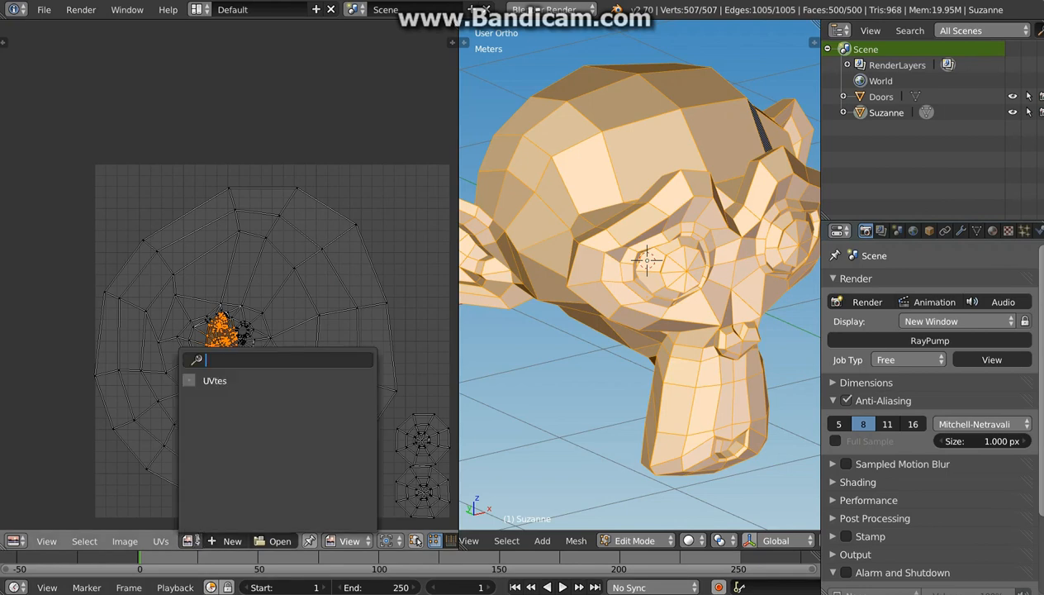
pyautogui.click(226, 383)
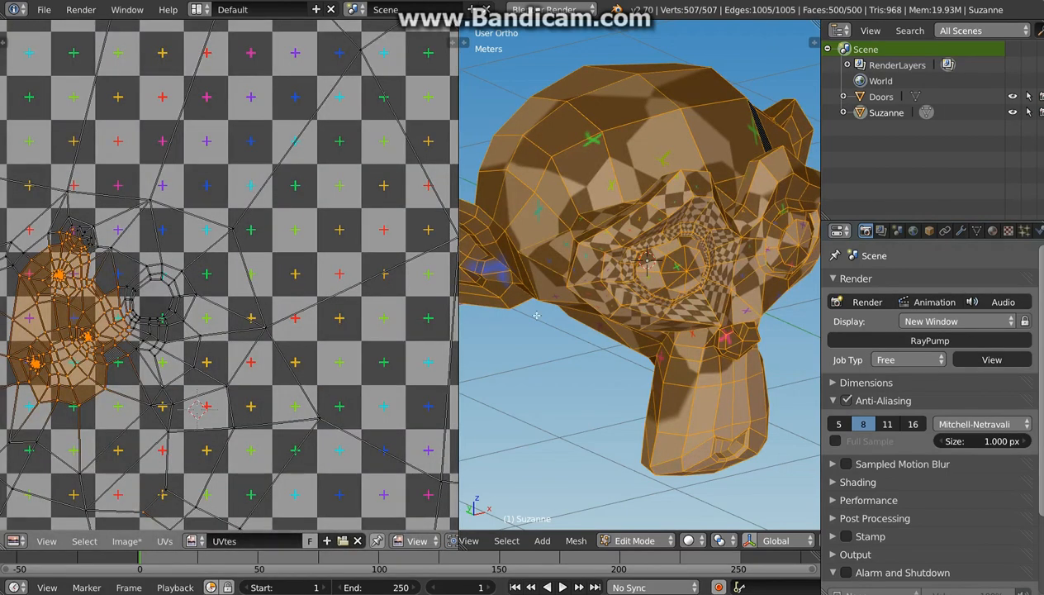
pyautogui.moveTo(678, 338); pyautogui.dragTo(644, 204, button='middle')
pyautogui.scroll(3, 644, 204)
pyautogui.scroll(3, 644, 204)
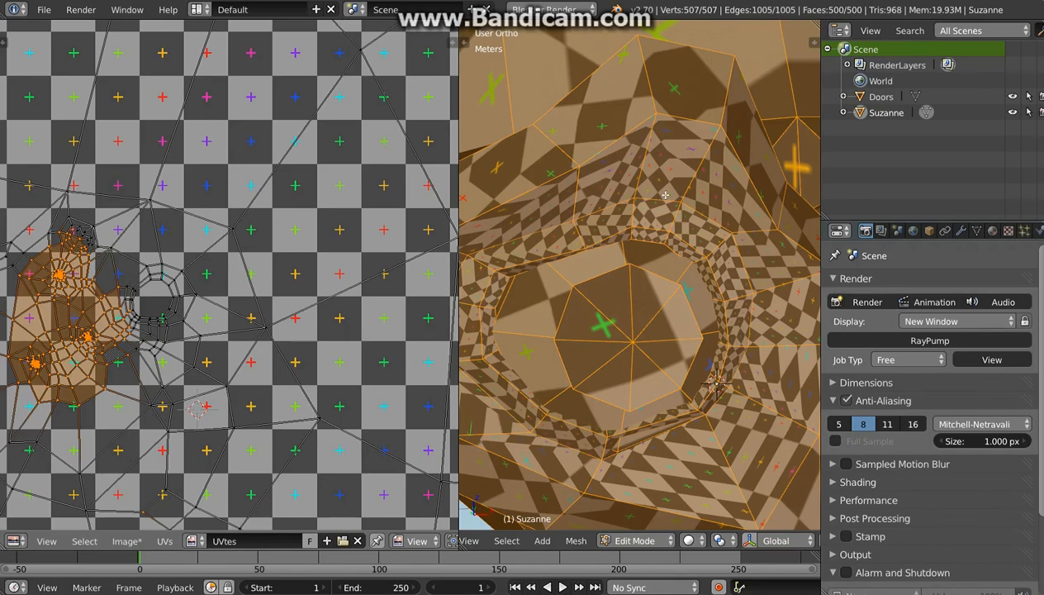
pyautogui.scroll(2, 665, 195)
pyautogui.scroll(5, 644, 216)
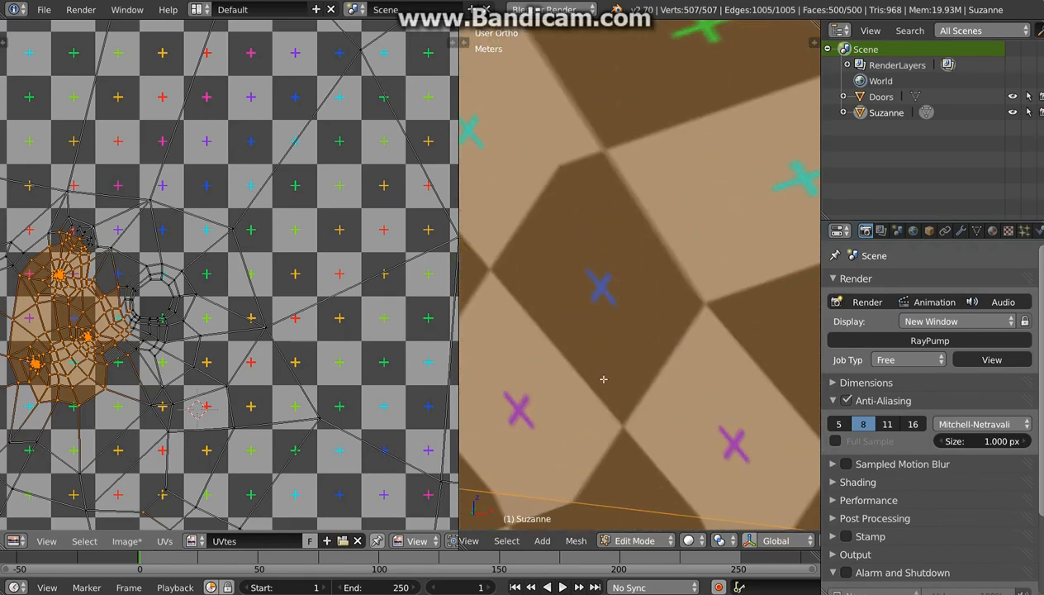
pyautogui.scroll(-4, 479, 297)
pyautogui.scroll(-6, 651, 361)
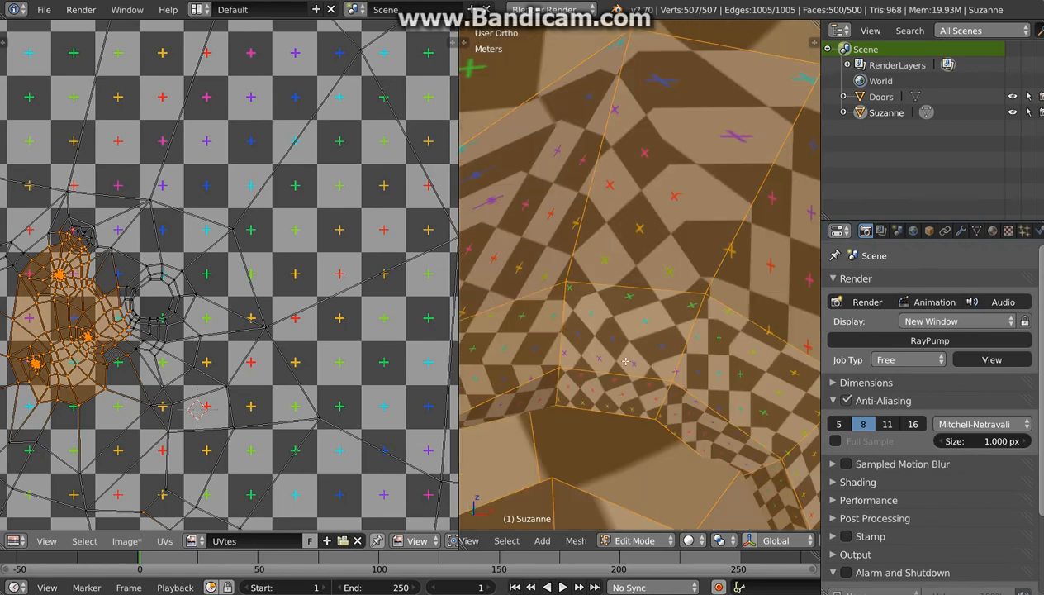
# Compare the checker square sizes around the monkey's eye with those on the forehead and back of the head.
pyautogui.scroll(-4, 595, 328)
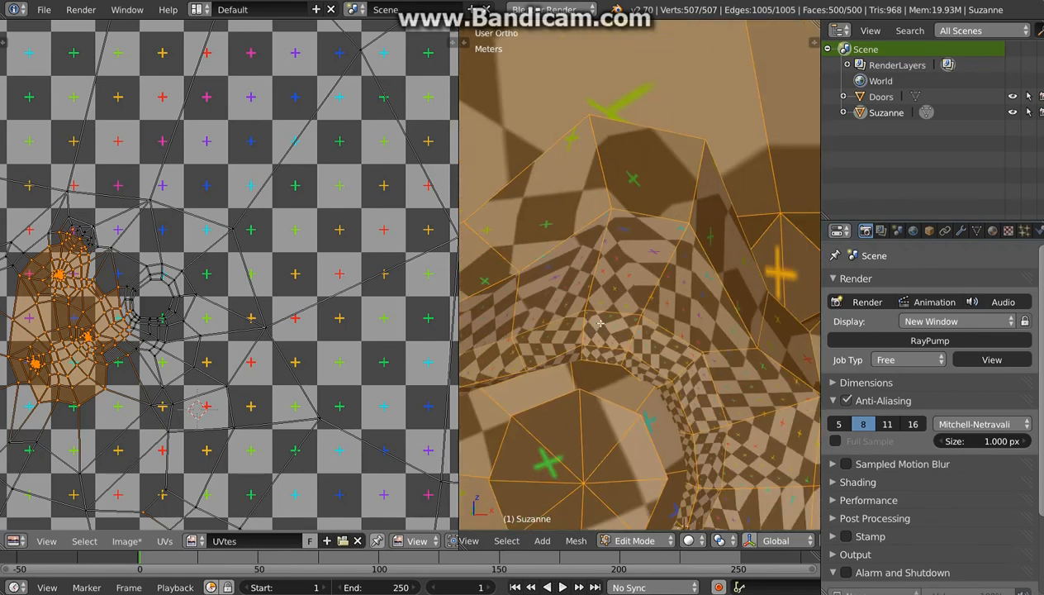
pyautogui.scroll(-2, 600, 323)
pyautogui.scroll(-5, 627, 330)
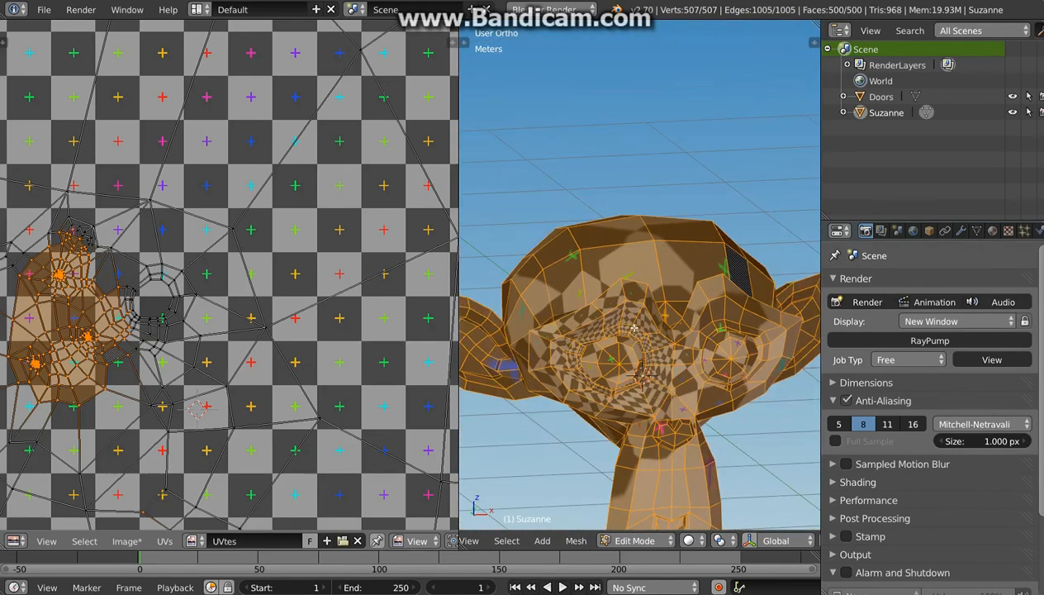
pyautogui.moveTo(627, 330); pyautogui.dragTo(655, 365, button='middle')
pyautogui.moveTo(545, 365); pyautogui.dragTo(622, 392, button='middle')
pyautogui.scroll(7, 623, 392)
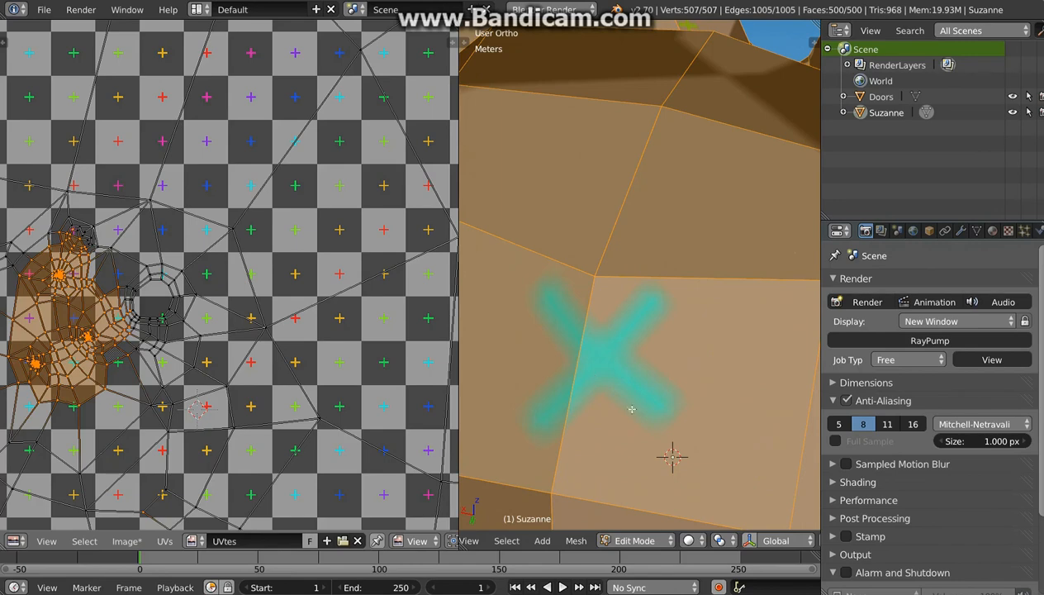
pyautogui.scroll(-5, 632, 409)
pyautogui.moveTo(612, 388); pyautogui.dragTo(630, 325, button='middle')
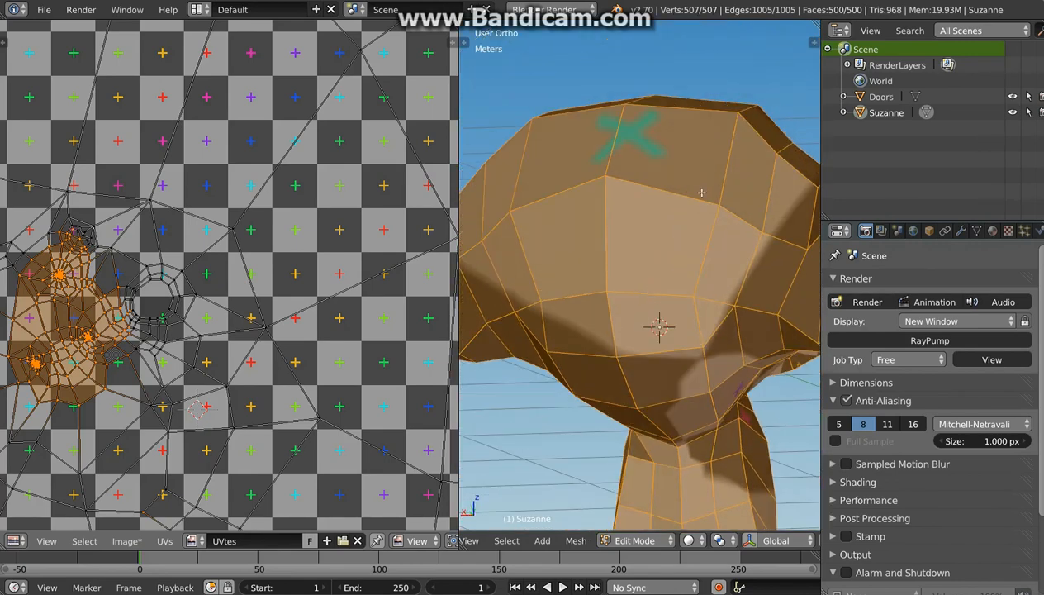
pyautogui.moveTo(618, 176); pyautogui.dragTo(703, 301, button='middle')
pyautogui.moveTo(764, 281); pyautogui.dragTo(623, 316, button='middle')
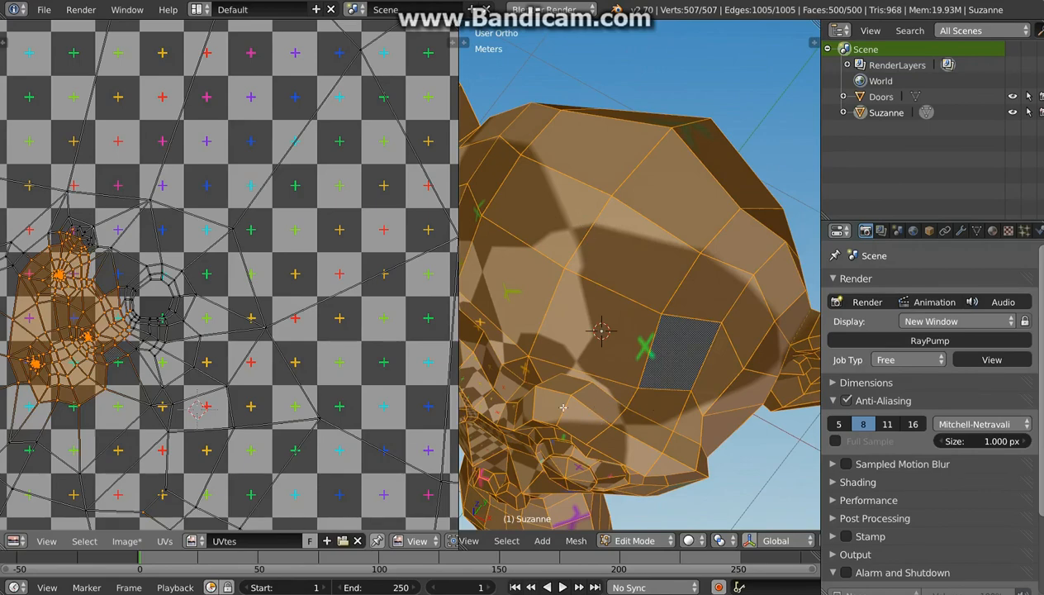
pyautogui.moveTo(553, 423); pyautogui.dragTo(583, 399, button='middle')
pyautogui.scroll(-2, 626, 385)
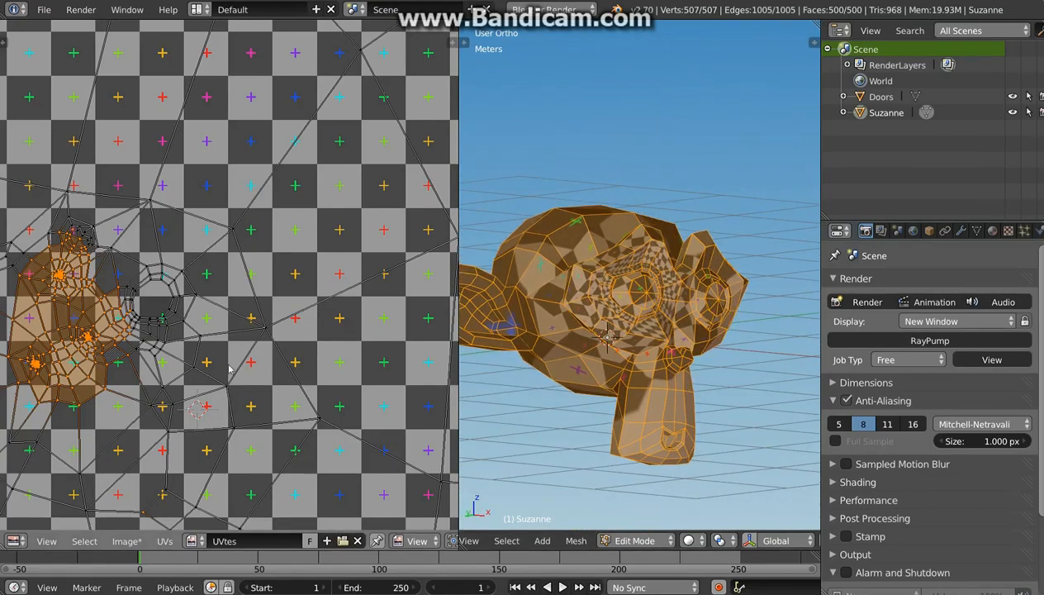
# Compare the selected dense cluster in the UV layout with the small checker squares around the monkey's eye.
pyautogui.moveTo(583, 328); pyautogui.dragTo(574, 357, button='middle')
pyautogui.moveTo(619, 330); pyautogui.dragTo(611, 339, button='middle')
pyautogui.scroll(-5, 161, 336)
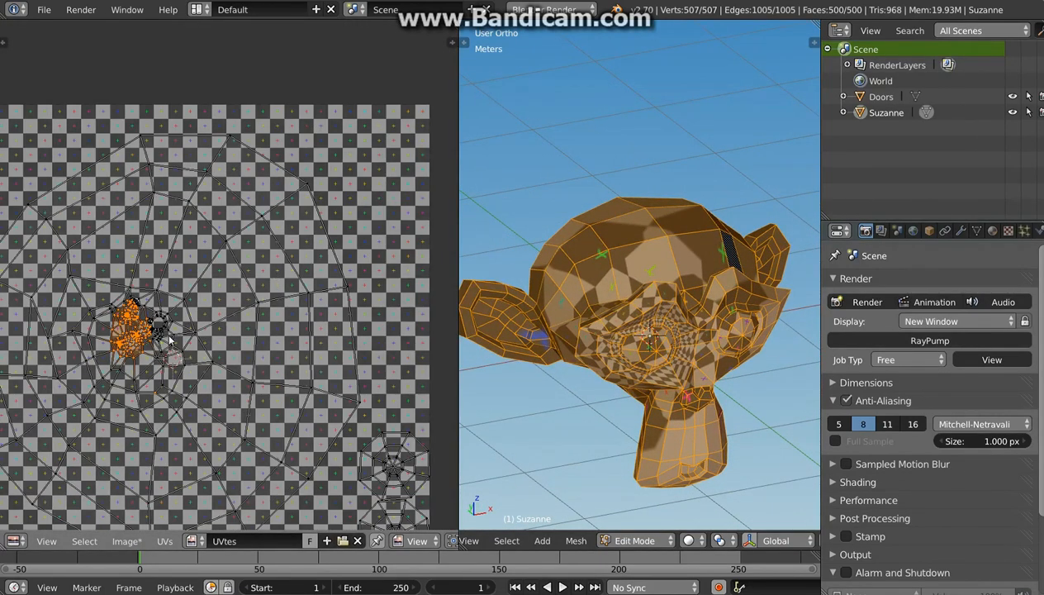
pyautogui.scroll(-1, 140, 345)
pyautogui.scroll(4, 140, 345)
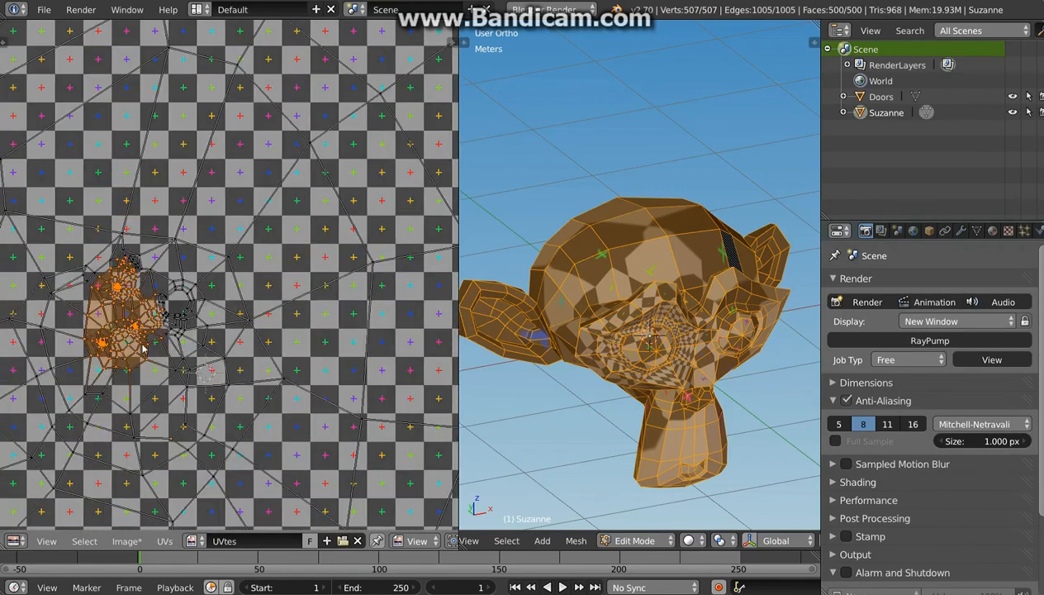
pyautogui.moveTo(648, 294); pyautogui.dragTo(671, 320, button='middle')
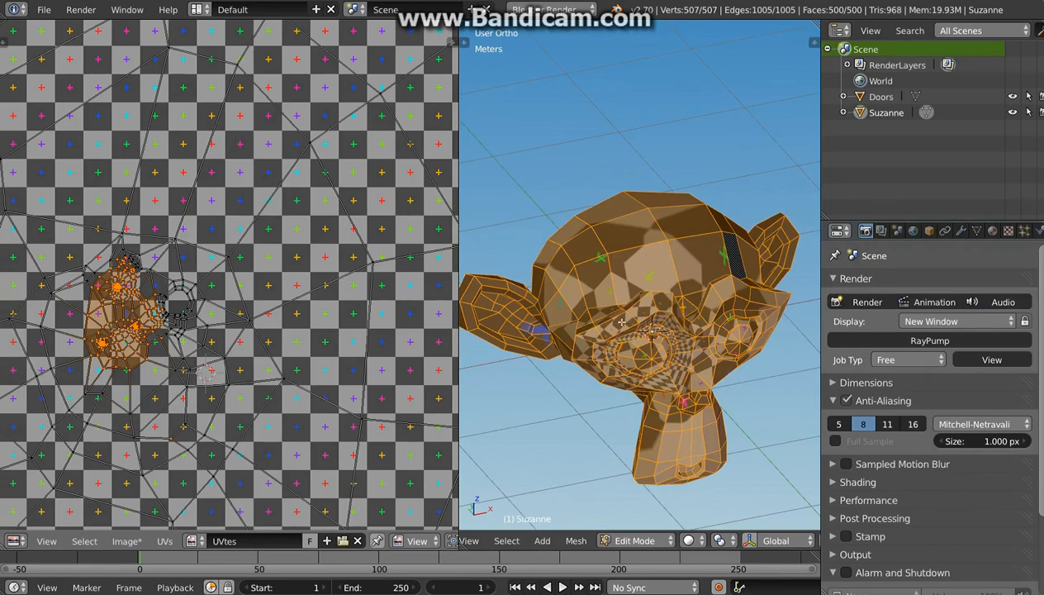
pyautogui.scroll(5, 629, 425)
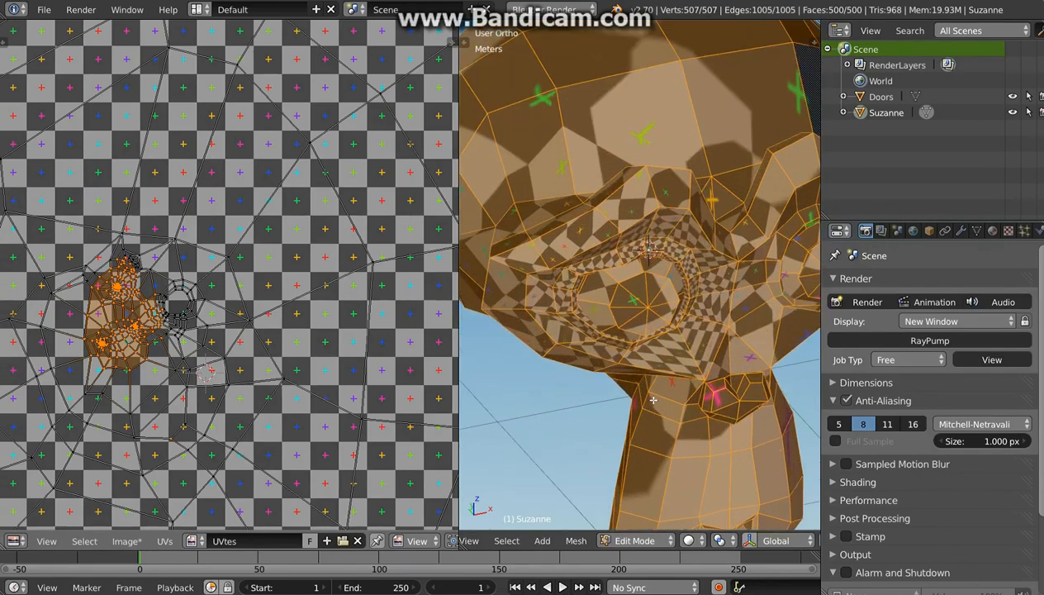
# Switch to edge selection and select the edge loop running around the monkey's eye area and muzzle.
pyautogui.keyDown('alt'); pyautogui.rightClick(617, 243); pyautogui.keyUp('alt')
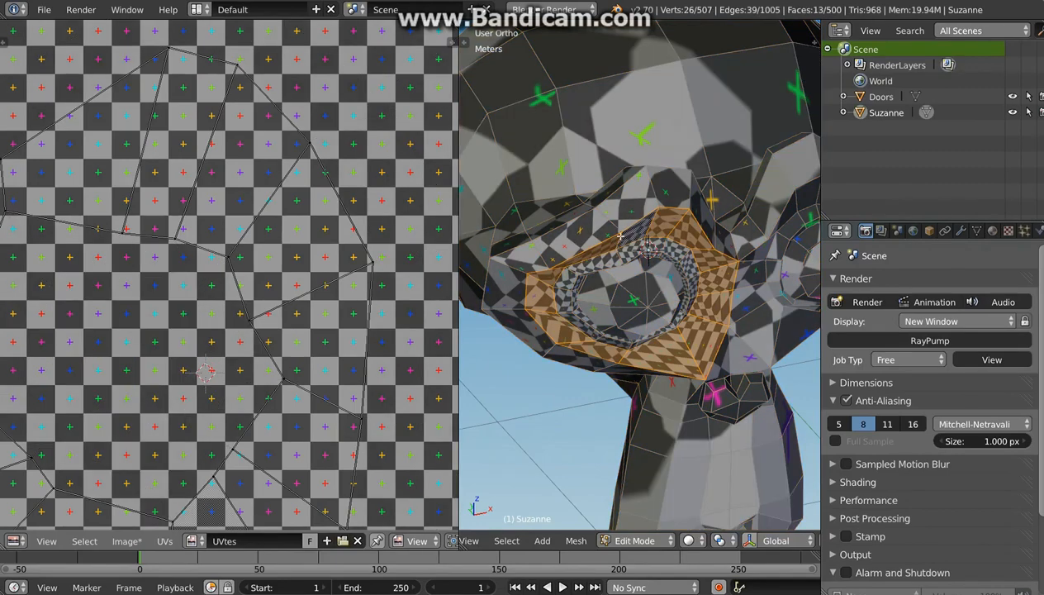
pyautogui.moveTo(663, 301); pyautogui.dragTo(744, 333, button='middle')
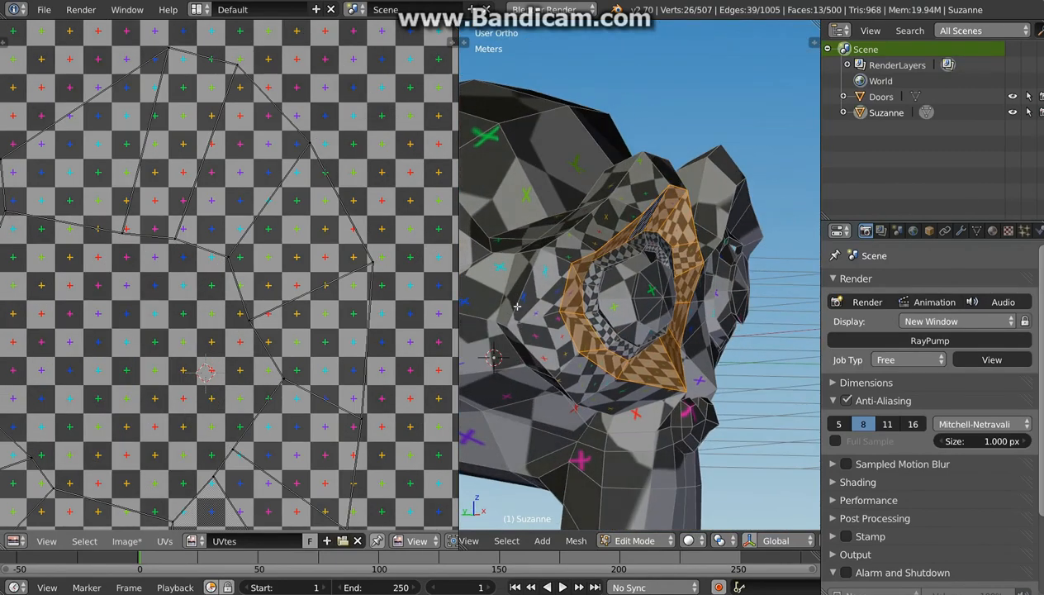
pyautogui.scroll(-6, 671, 540)
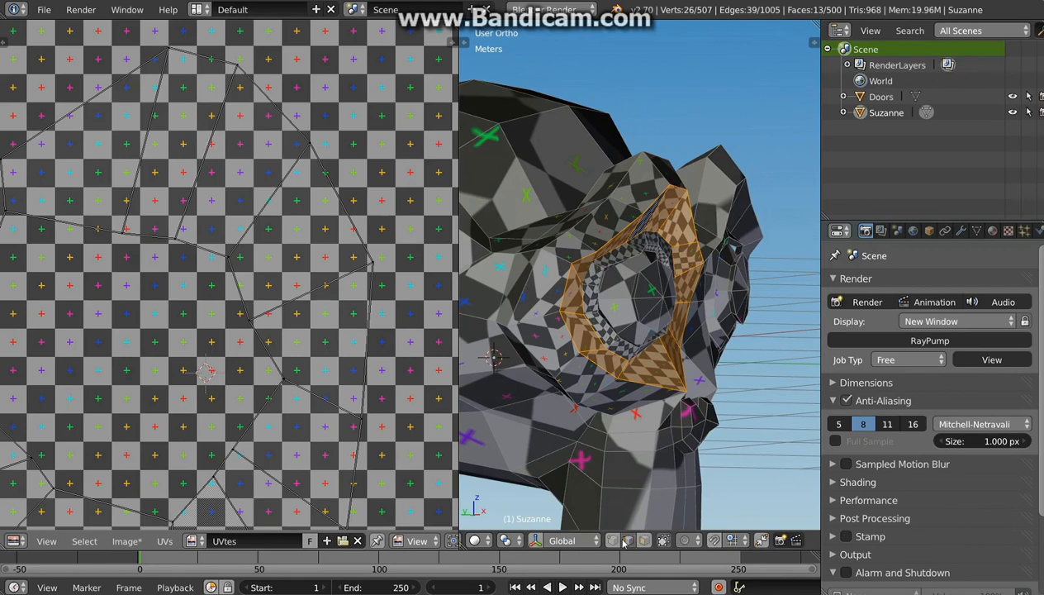
pyautogui.moveTo(523, 327); pyautogui.dragTo(537, 329, button='middle')
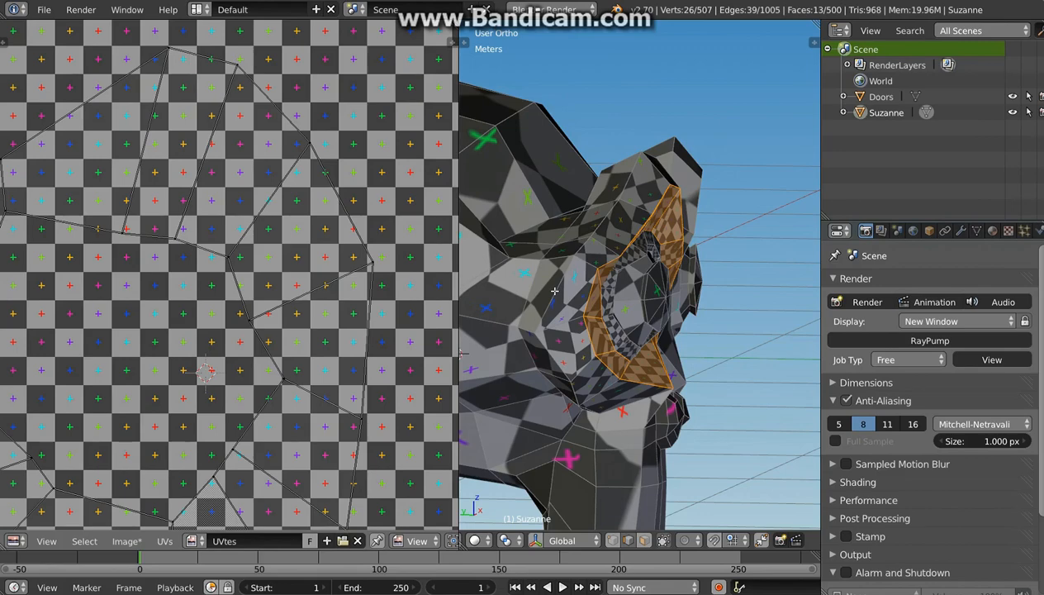
pyautogui.keyDown('alt'); pyautogui.rightClick(555, 291); pyautogui.keyUp('alt')
pyautogui.moveTo(624, 328); pyautogui.dragTo(796, 350, button='middle')
pyautogui.scroll(-4, 591, 289)
pyautogui.moveTo(727, 303); pyautogui.dragTo(644, 299, button='middle')
pyautogui.scroll(1, 623, 243)
pyautogui.scroll(1, 623, 243)
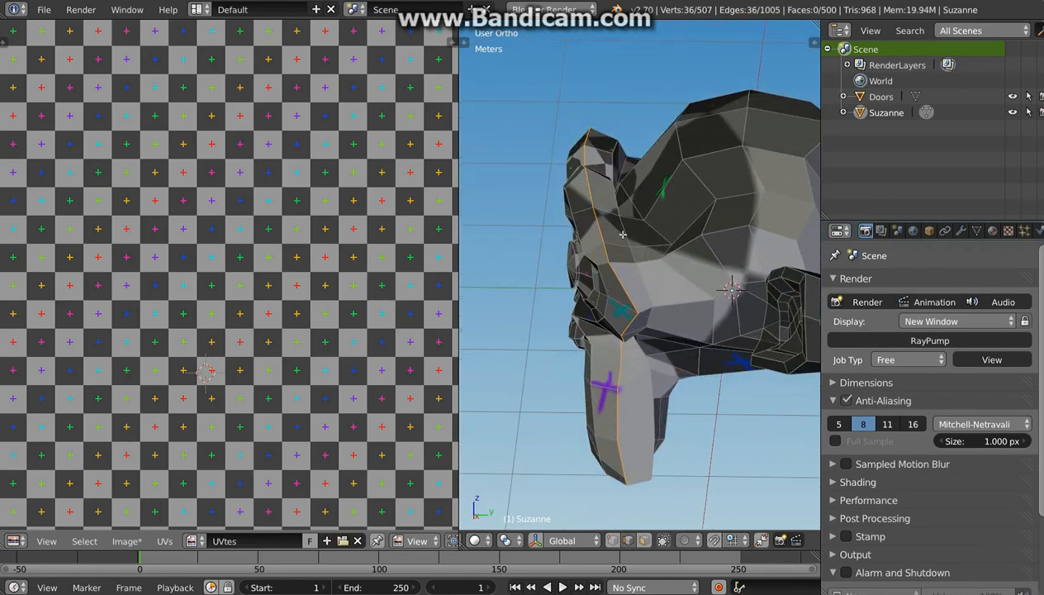
pyautogui.press('w')
pyautogui.moveTo(625, 183)
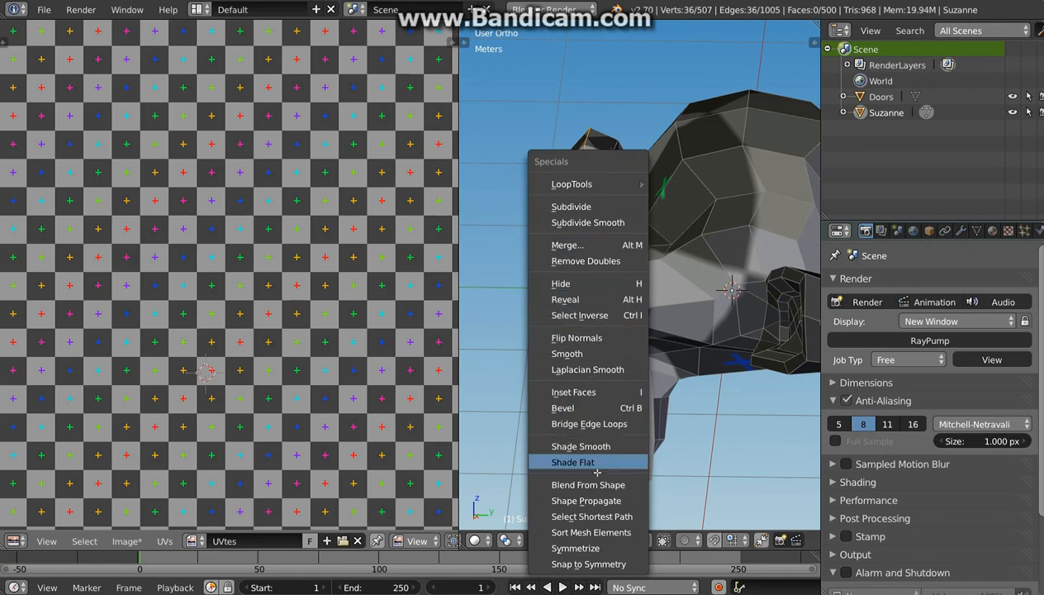
pyautogui.click(617, 547)
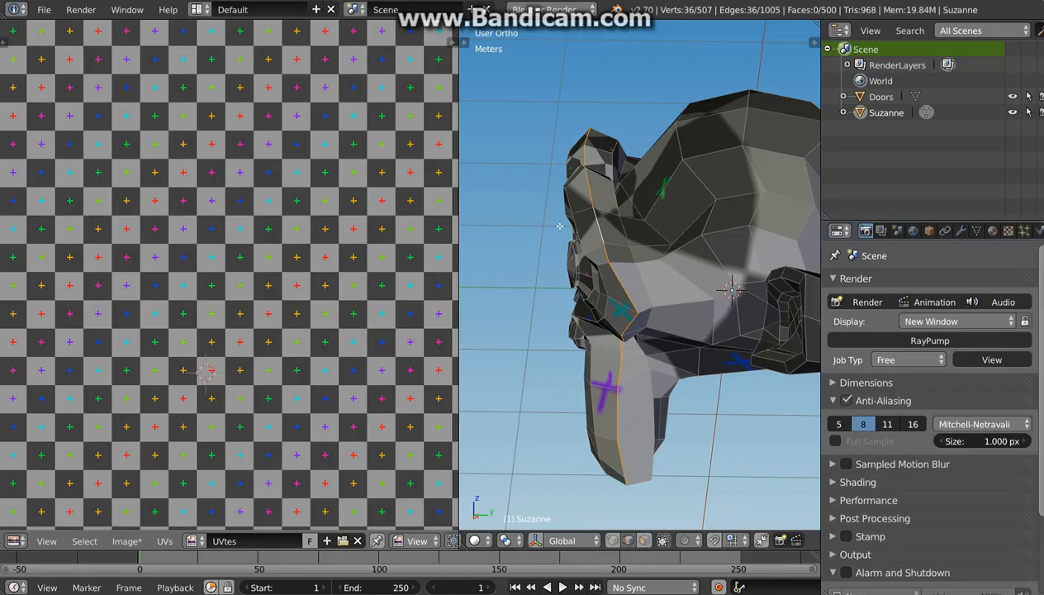
pyautogui.hotkey('ctrl', 'z')
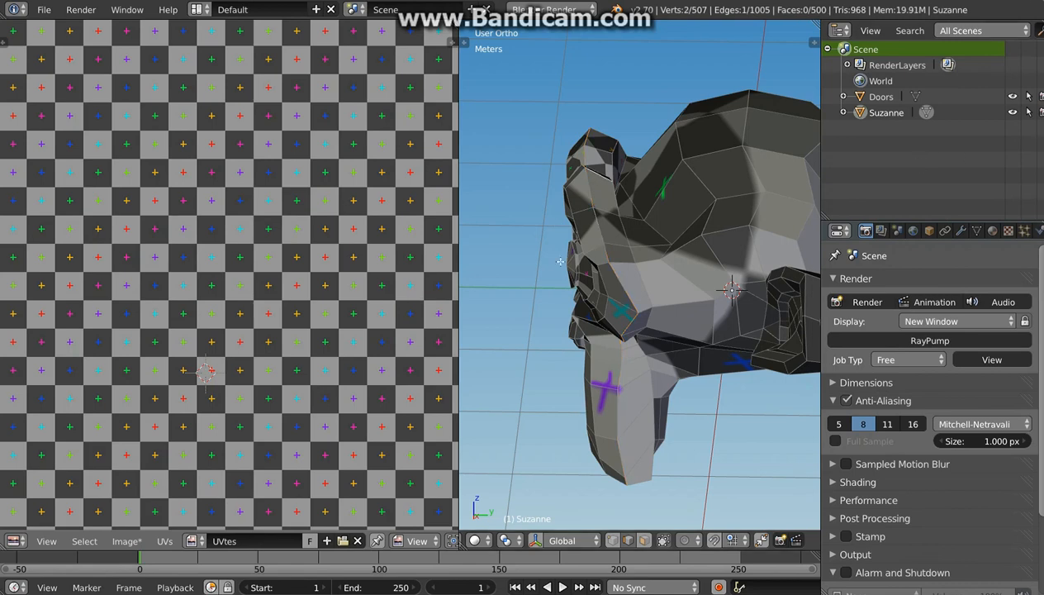
# Reselect the edge loop around the monkey's eye area and muzzle and mark it as a seam.
pyautogui.hotkey('ctrl', 'e')
pyautogui.keyDown('alt'); pyautogui.rightClick(601, 233); pyautogui.keyUp('alt')
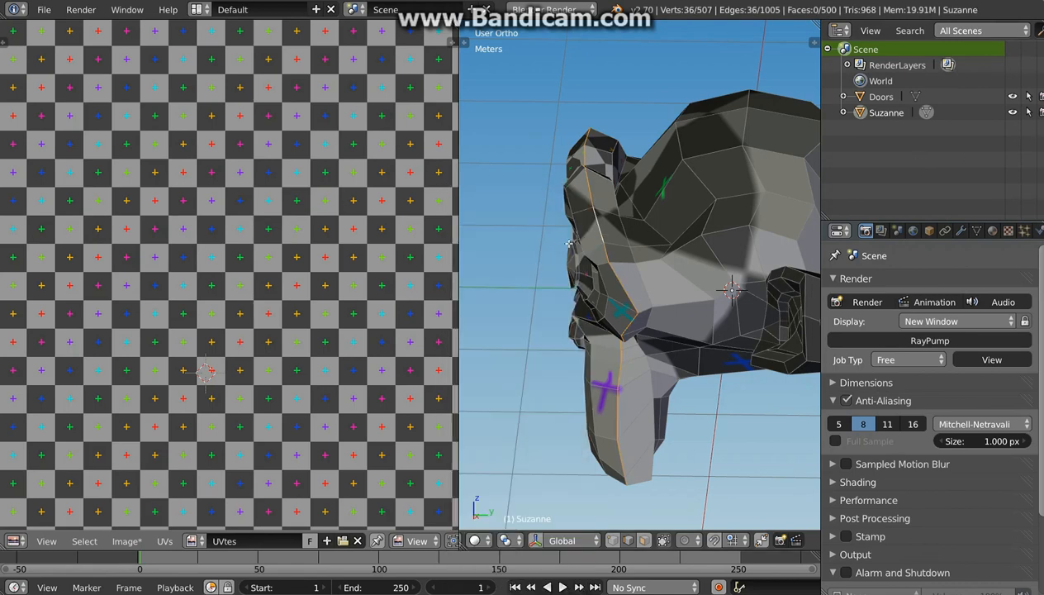
pyautogui.hotkey('ctrl', 'e')
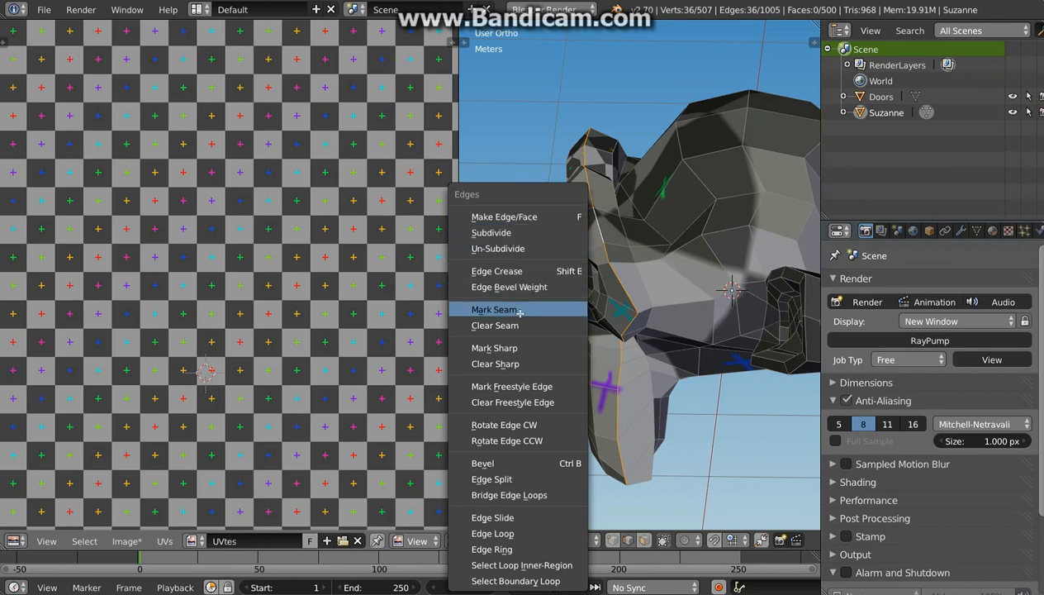
pyautogui.click(484, 309)
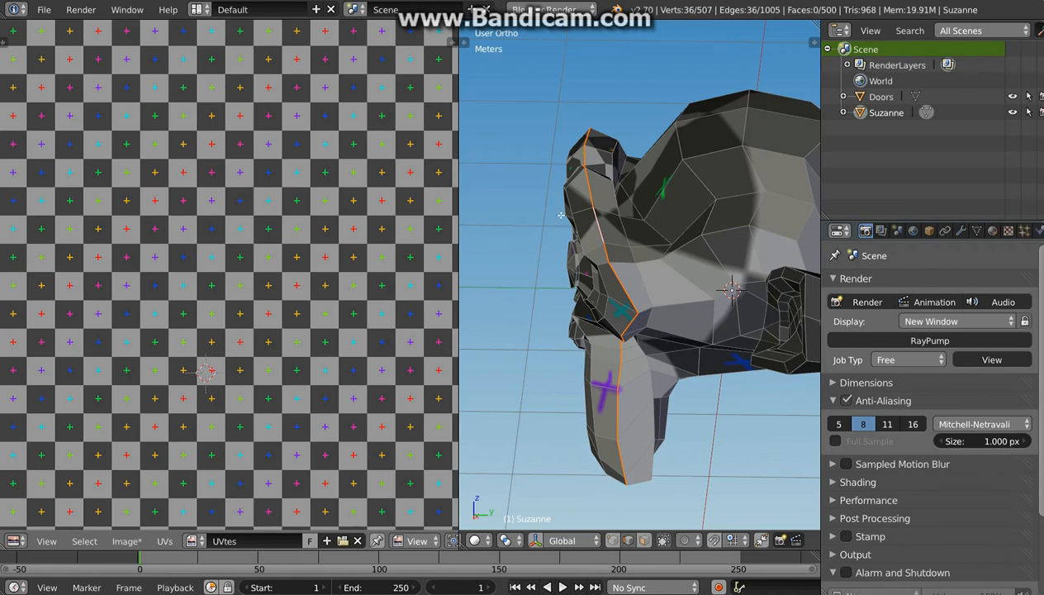
pyautogui.hotkey('ctrl', 'e')
# Inspect the path of the marked seam around the brows, cheeks and muzzle from several sides.
pyautogui.moveTo(613, 290); pyautogui.dragTo(629, 269, button='middle')
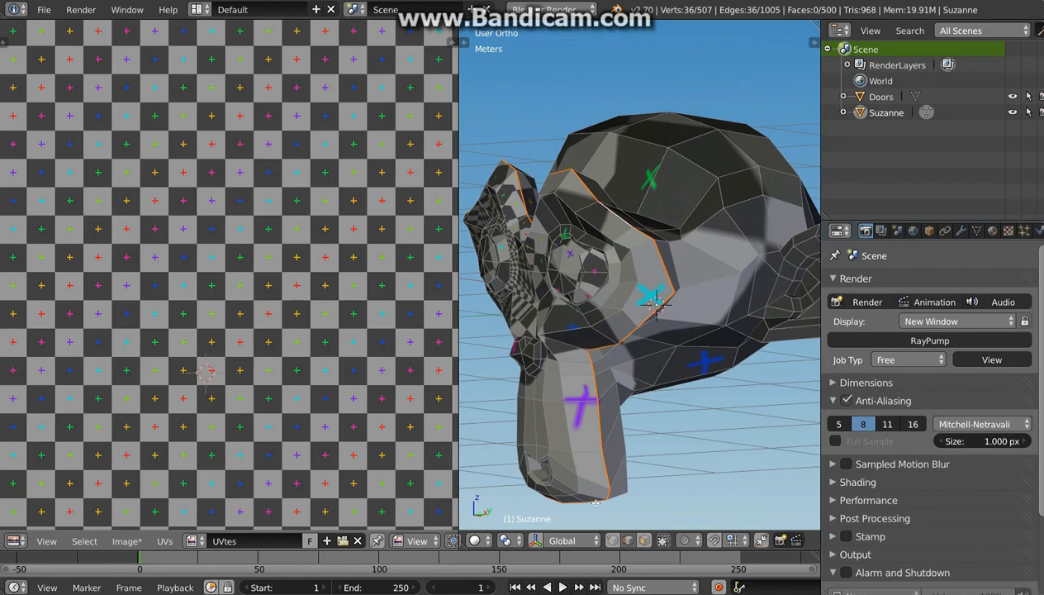
pyautogui.moveTo(595, 502); pyautogui.dragTo(461, 447, button='middle')
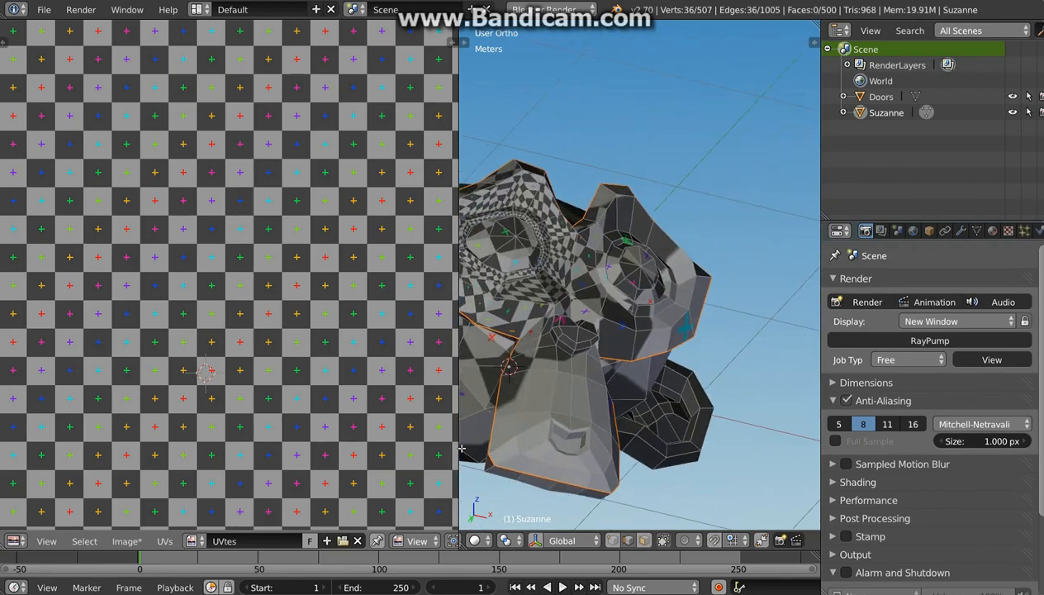
pyautogui.moveTo(510, 339); pyautogui.dragTo(576, 247, button='middle')
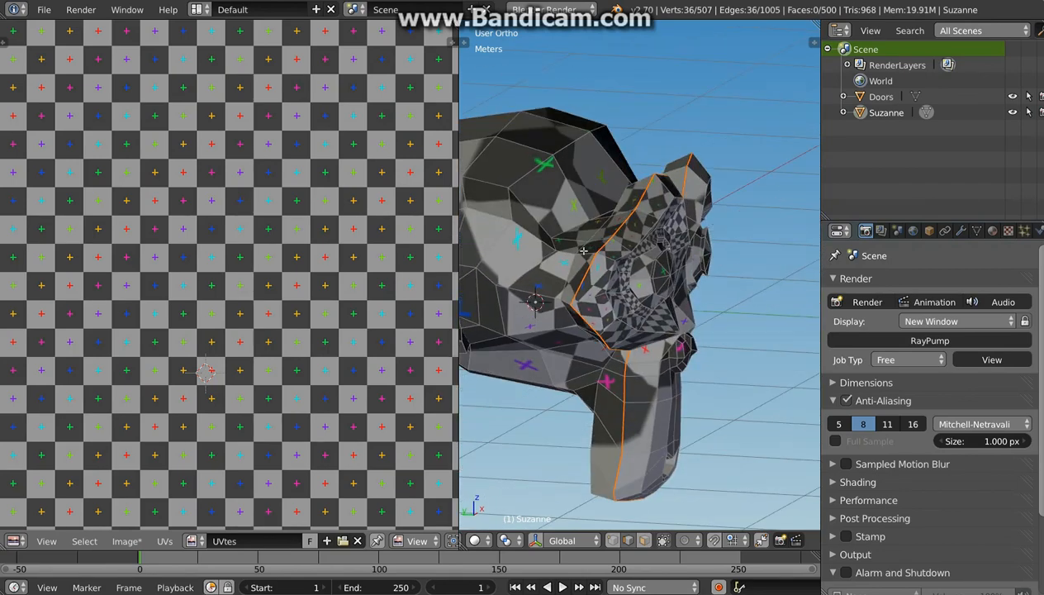
pyautogui.moveTo(683, 191); pyautogui.dragTo(639, 210, button='middle')
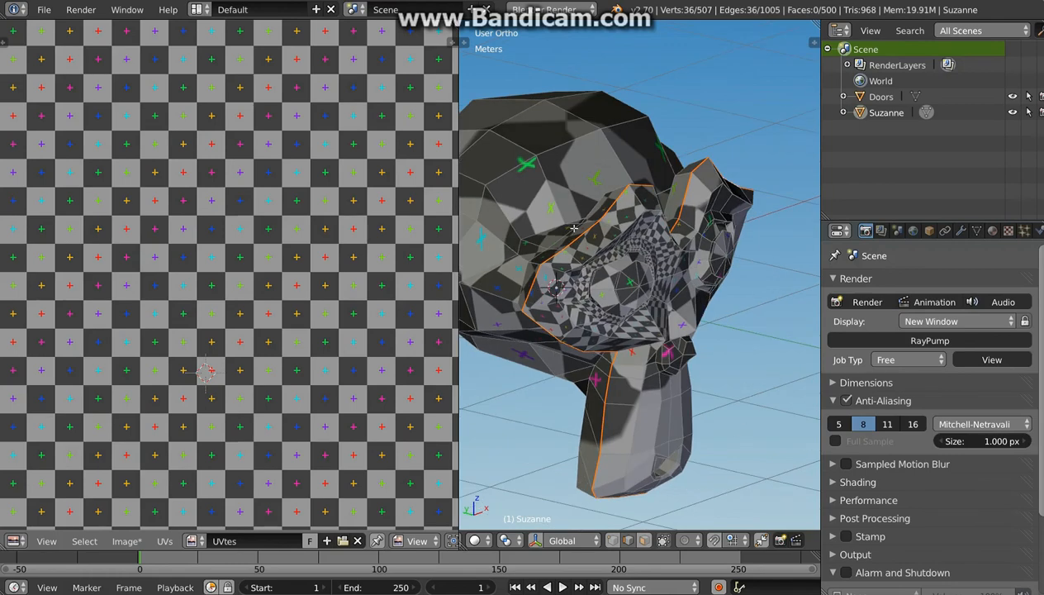
pyautogui.moveTo(541, 353); pyautogui.dragTo(634, 313, button='middle')
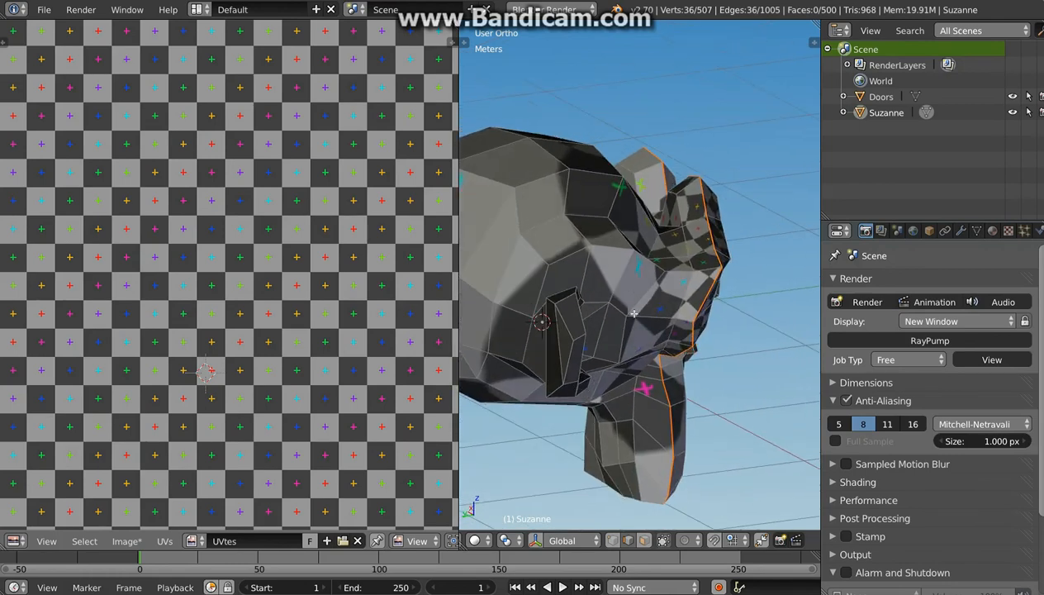
pyautogui.moveTo(685, 200); pyautogui.dragTo(529, 233, button='middle')
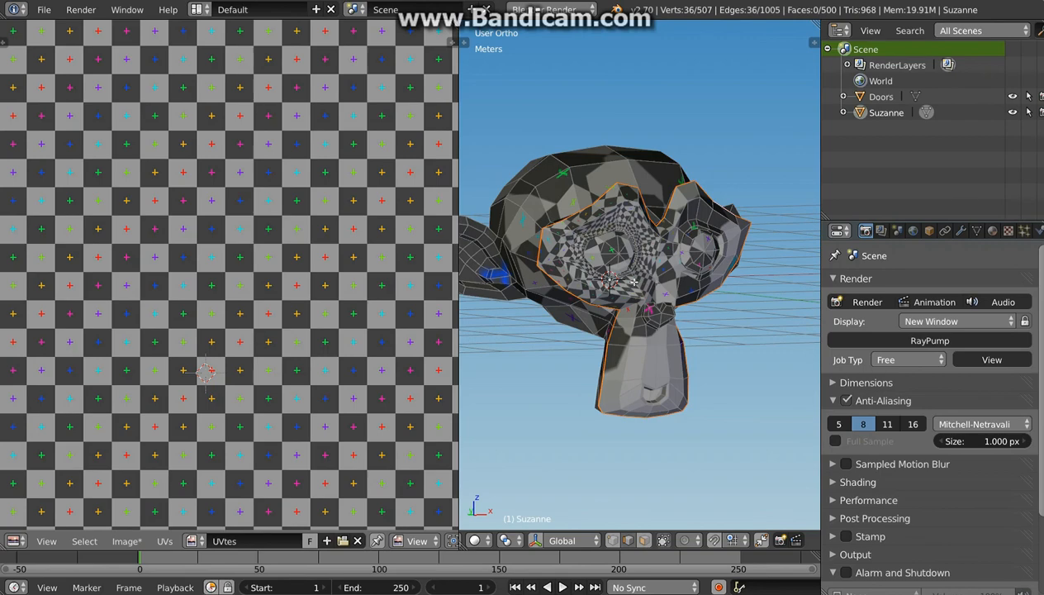
# Select the whole monkey mesh and unwrap it again with the plain Unwrap method using the marked seam.
pyautogui.press('a')
pyautogui.press('a')
pyautogui.press('u')
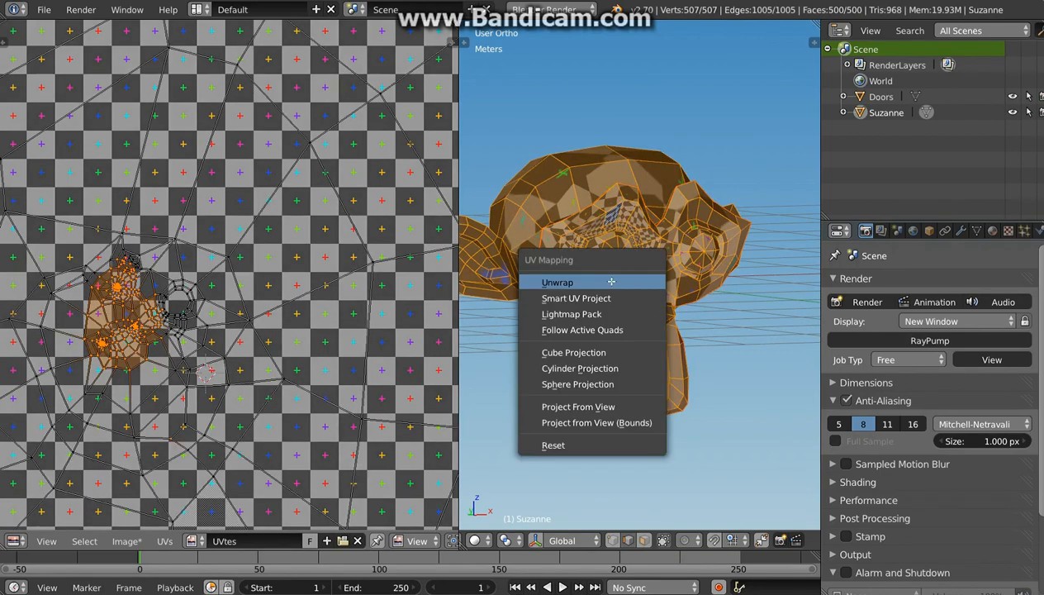
pyautogui.click(595, 281)
pyautogui.scroll(-5, 228, 280)
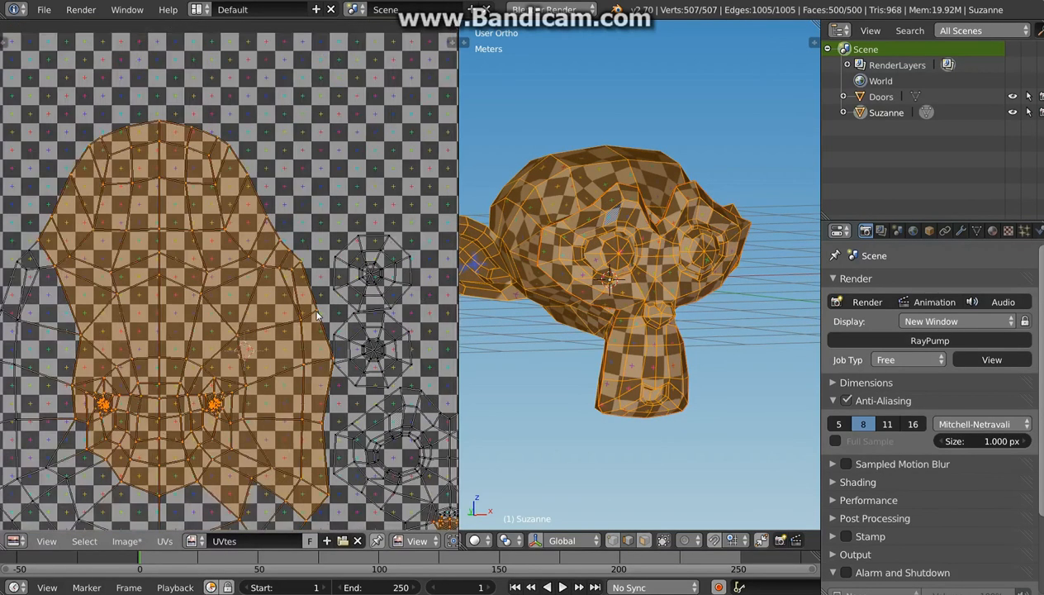
pyautogui.scroll(4, 304, 284)
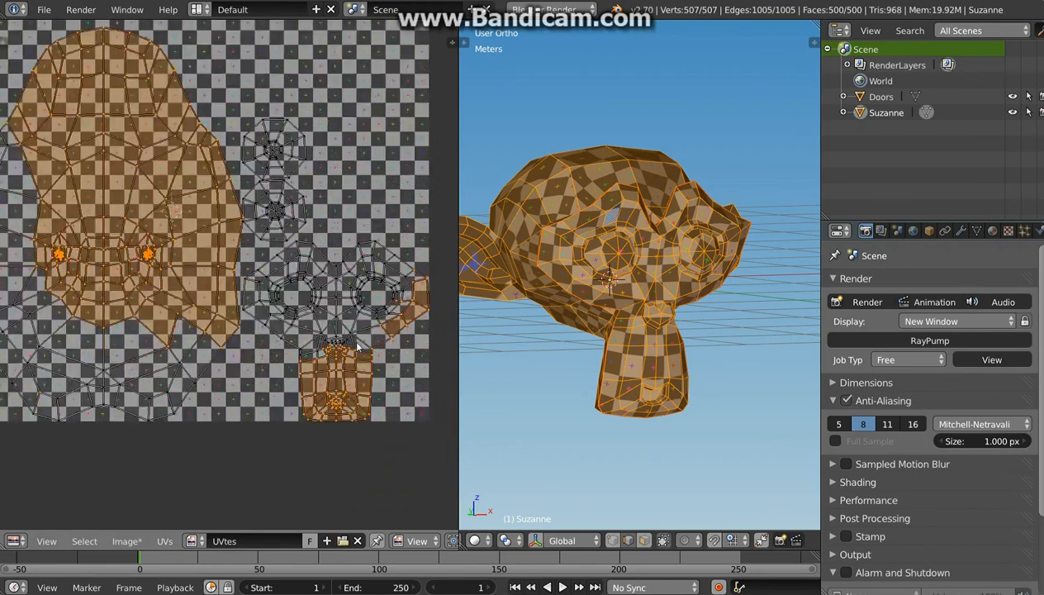
# Select all islands in the UV layout and examine the checker pattern across the monkey's face and side.
pyautogui.press('a')
pyautogui.press('a')
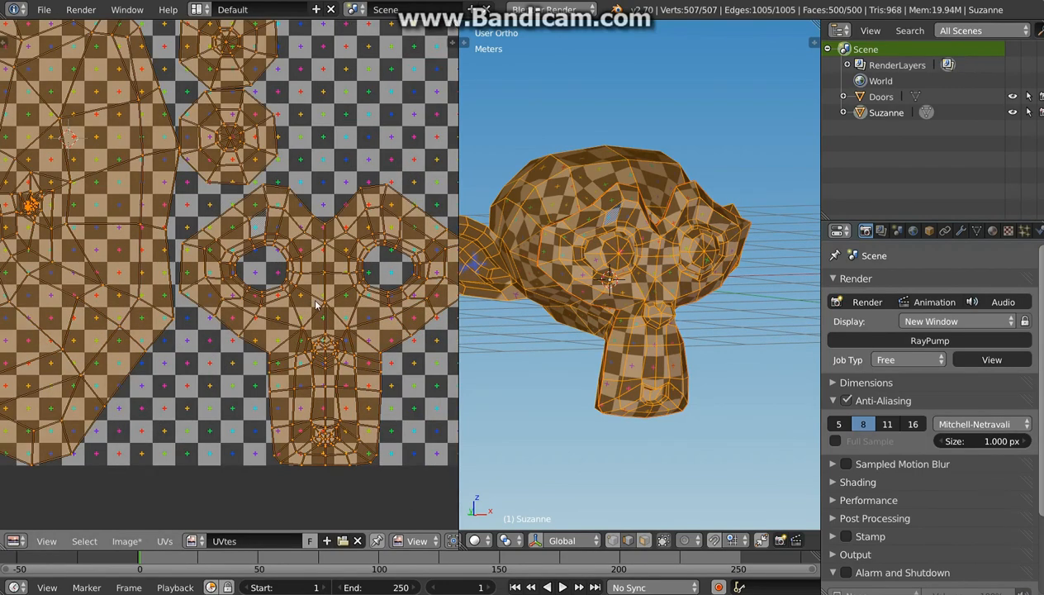
pyautogui.scroll(-2, 312, 299)
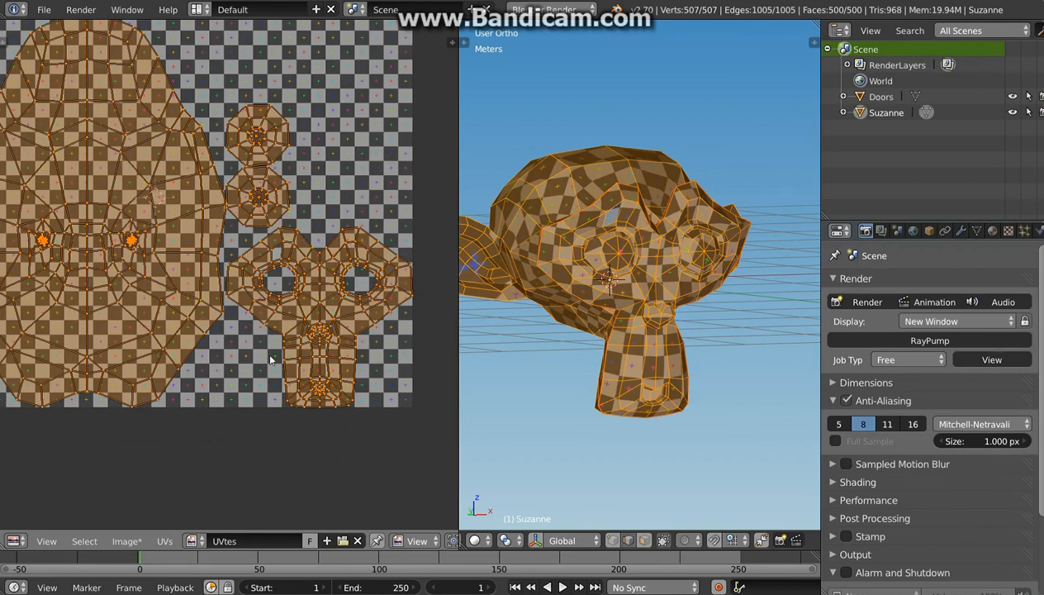
pyautogui.moveTo(641, 306); pyautogui.dragTo(599, 229, button='middle')
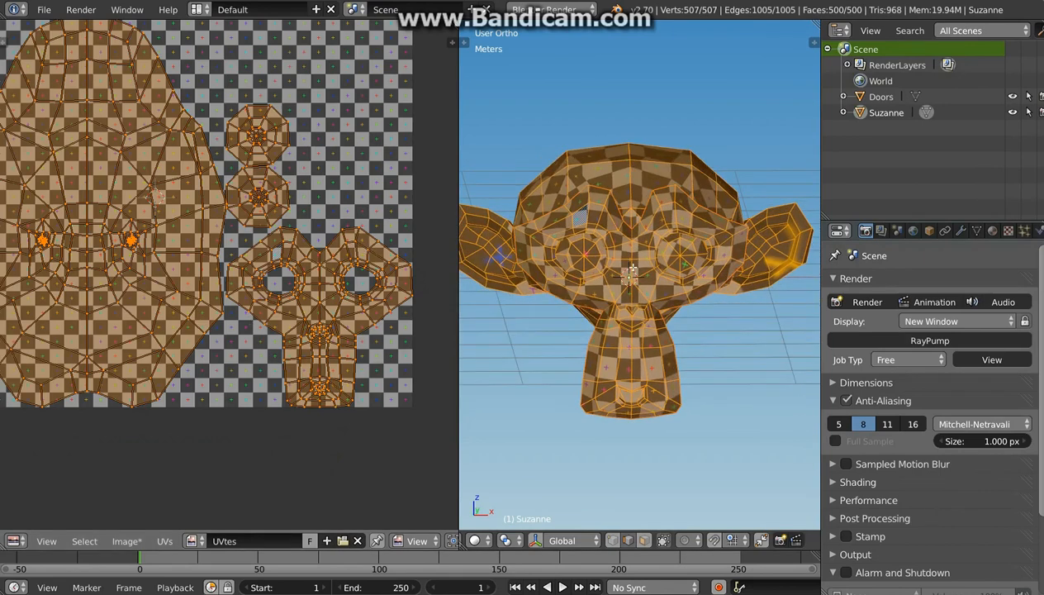
pyautogui.scroll(2, 599, 230)
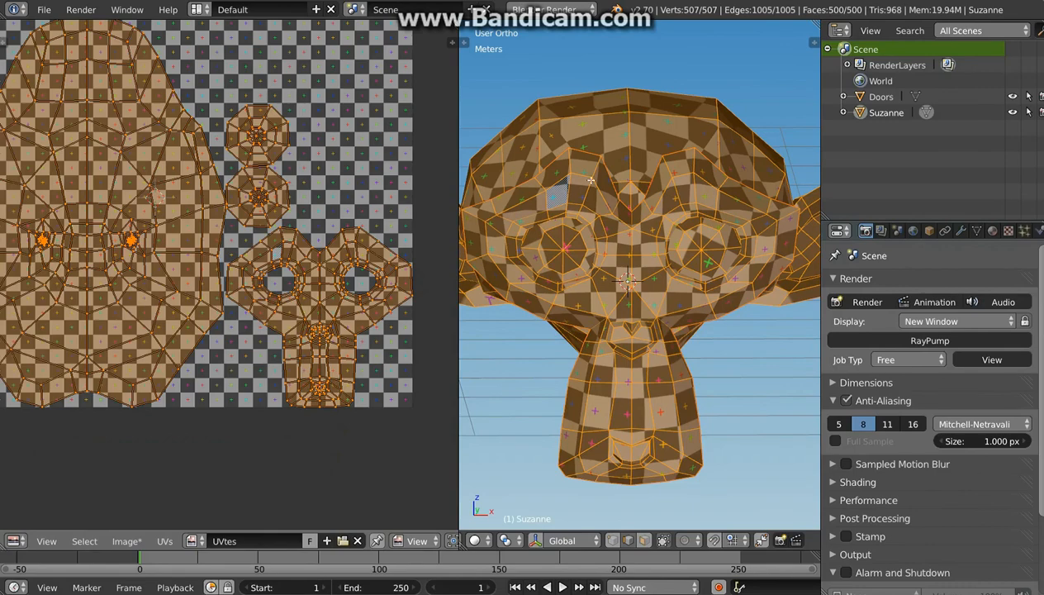
pyautogui.moveTo(626, 247); pyautogui.dragTo(544, 238, button='middle')
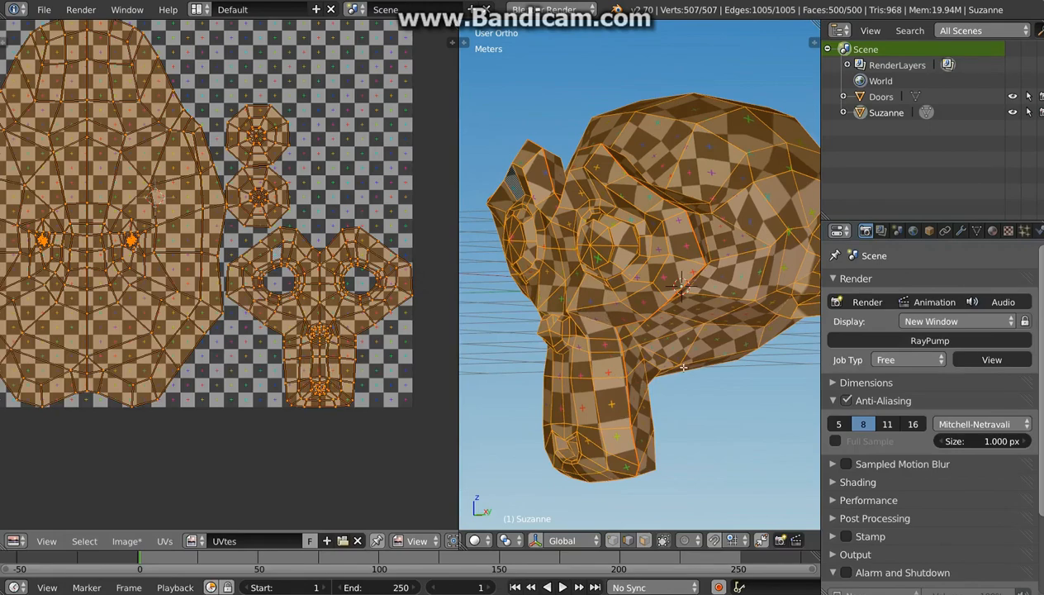
# Examine the checker pattern under the jaw, along the side of the head and behind the brow for stretching.
pyautogui.moveTo(683, 366); pyautogui.dragTo(576, 213, button='middle')
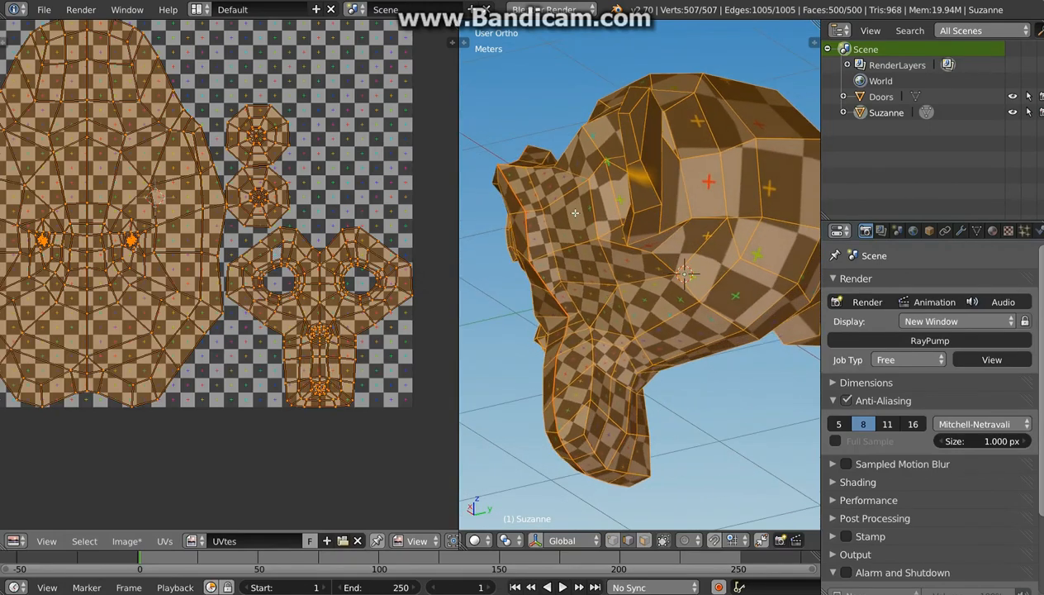
pyautogui.scroll(3, 631, 369)
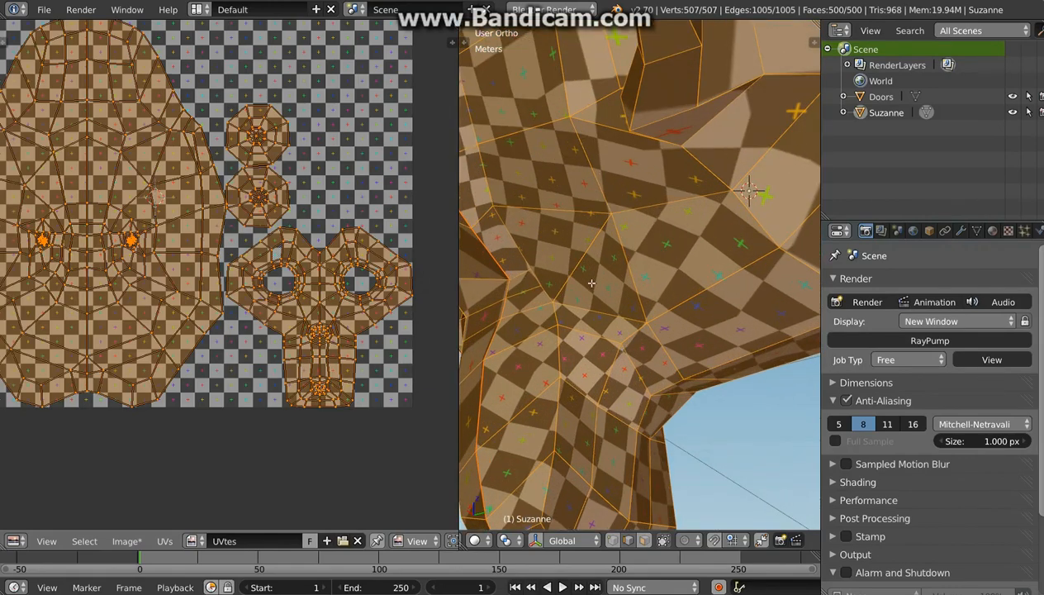
pyautogui.moveTo(592, 283); pyautogui.dragTo(600, 311, button='middle')
pyautogui.scroll(-5, 612, 428)
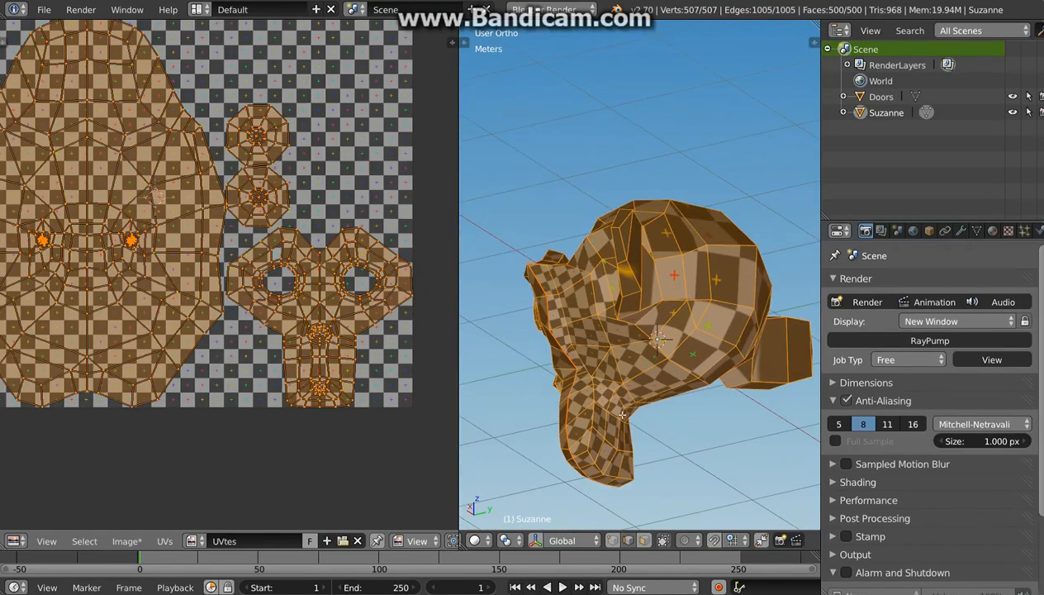
pyautogui.moveTo(613, 428); pyautogui.dragTo(642, 417, button='middle')
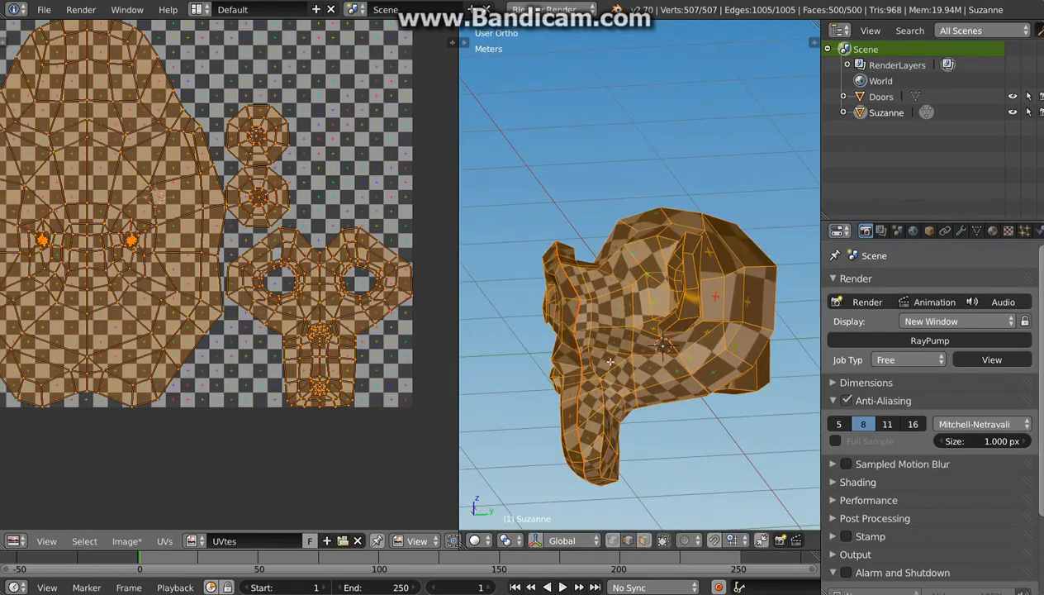
pyautogui.moveTo(609, 365); pyautogui.dragTo(632, 487, button='middle')
pyautogui.scroll(5, 589, 326)
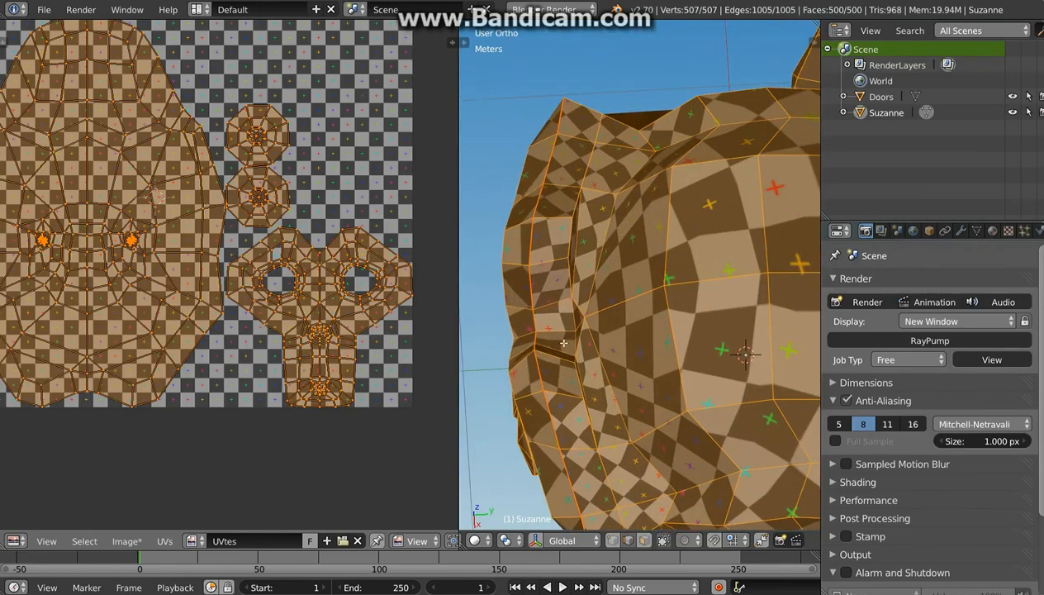
pyautogui.moveTo(588, 326); pyautogui.dragTo(709, 344, button='middle')
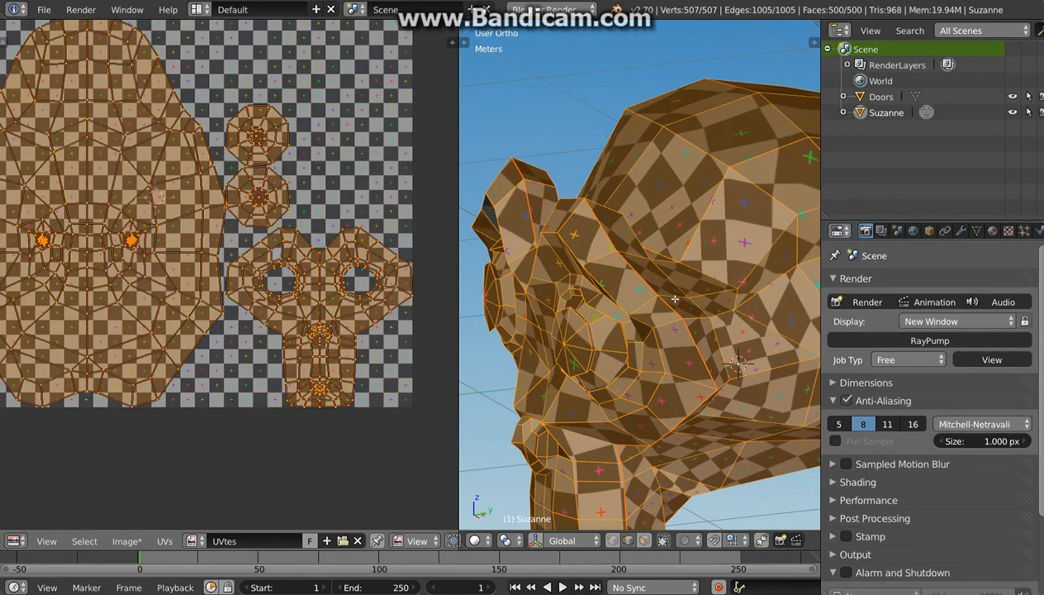
pyautogui.moveTo(694, 338); pyautogui.dragTo(664, 348, button='middle')
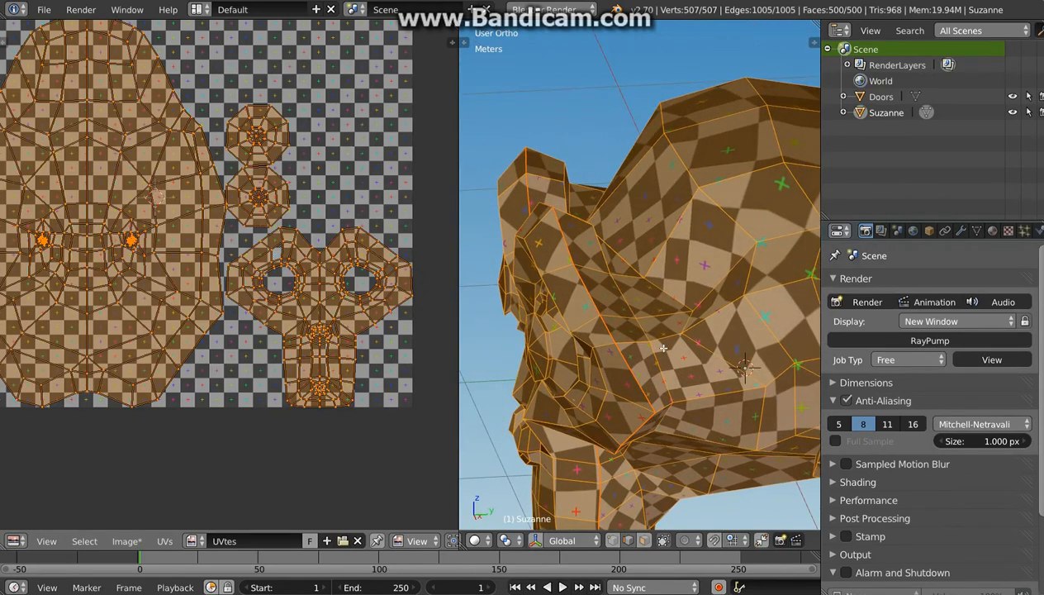
pyautogui.moveTo(559, 264); pyautogui.dragTo(574, 288, button='middle')
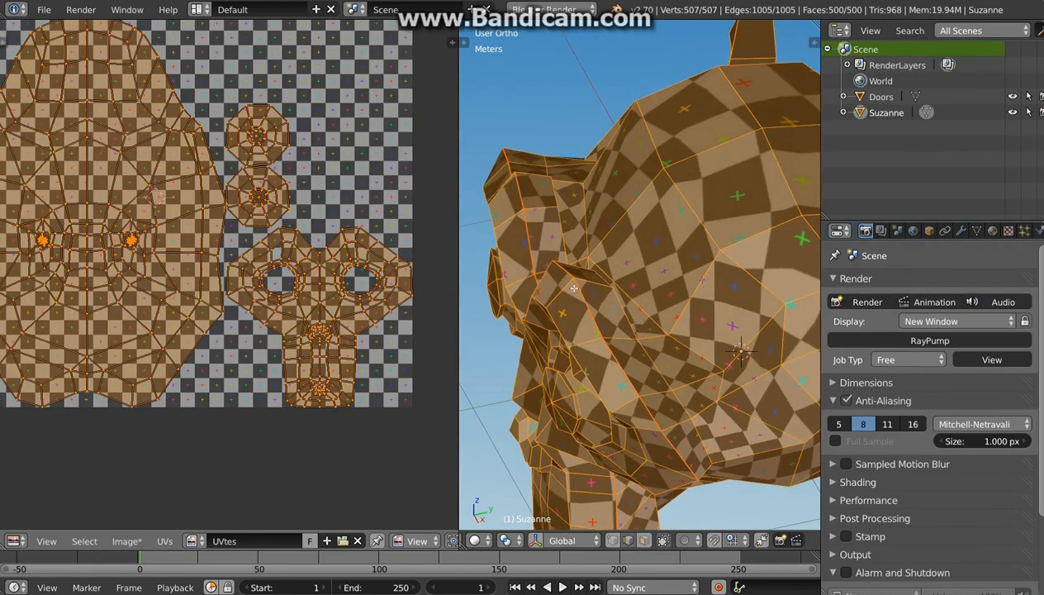
# Leave Edit Mode and compare the checker squares on both sides of the muzzle seam up close.
pyautogui.press('Tab')
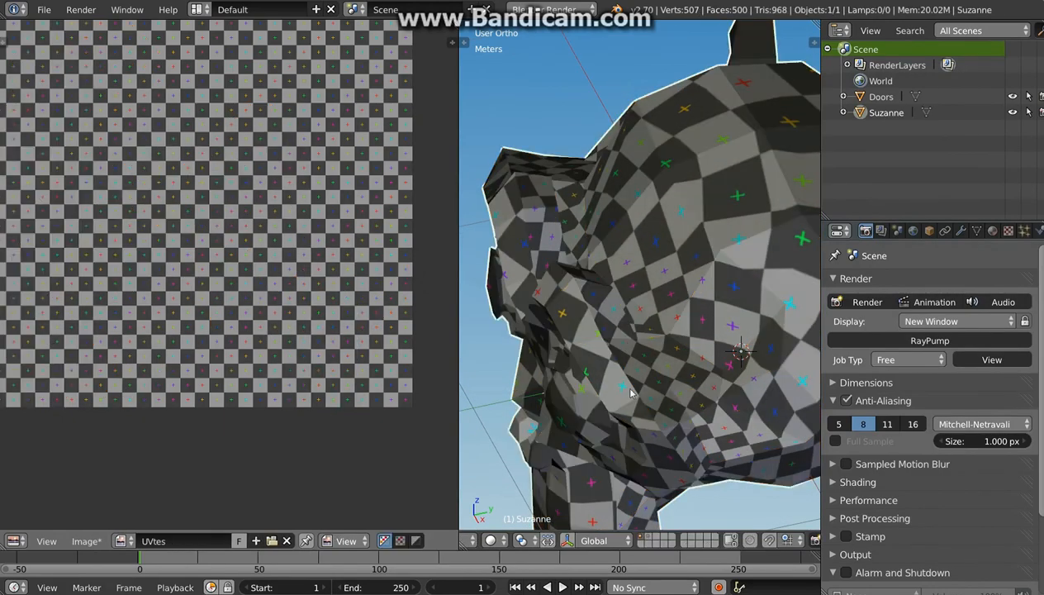
pyautogui.moveTo(627, 388); pyautogui.dragTo(651, 247, button='middle')
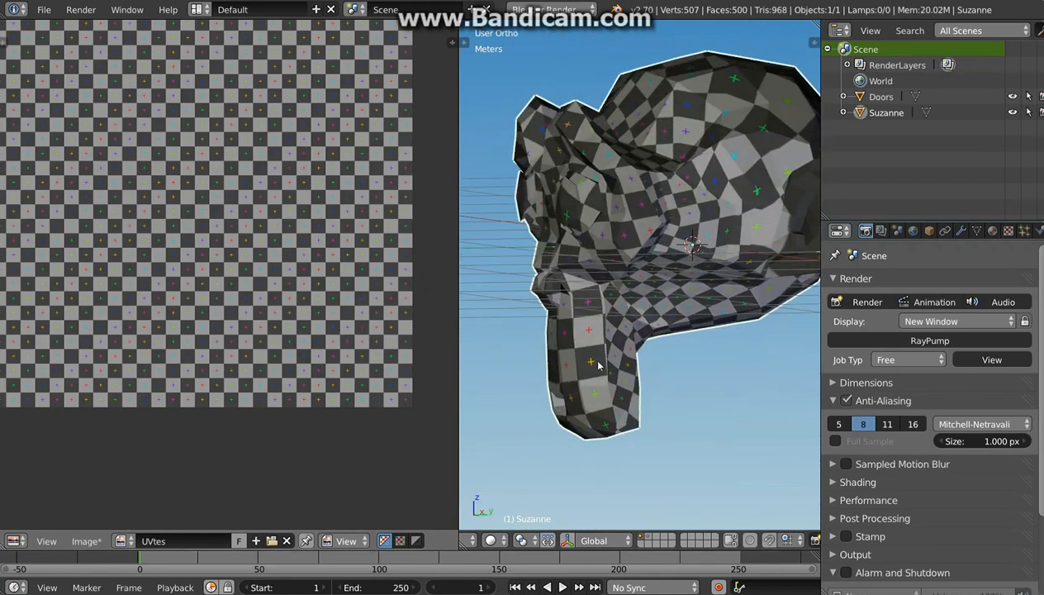
pyautogui.scroll(4, 598, 364)
pyautogui.scroll(2, 593, 376)
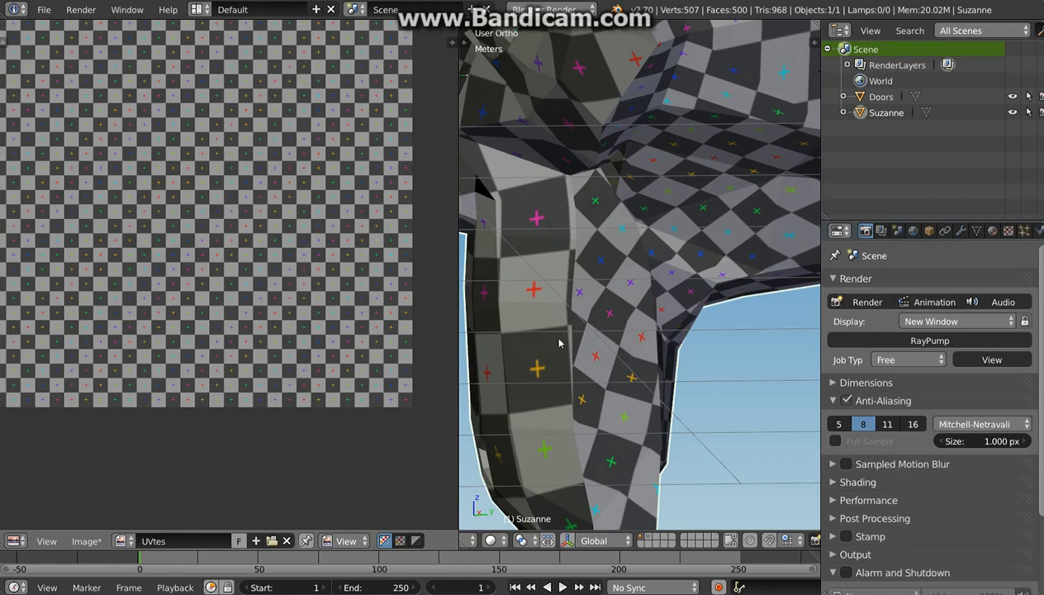
# Return to Edit Mode, select a face on the muzzle's side behind the seam and examine its shape in the UV layout.
pyautogui.press('Tab')
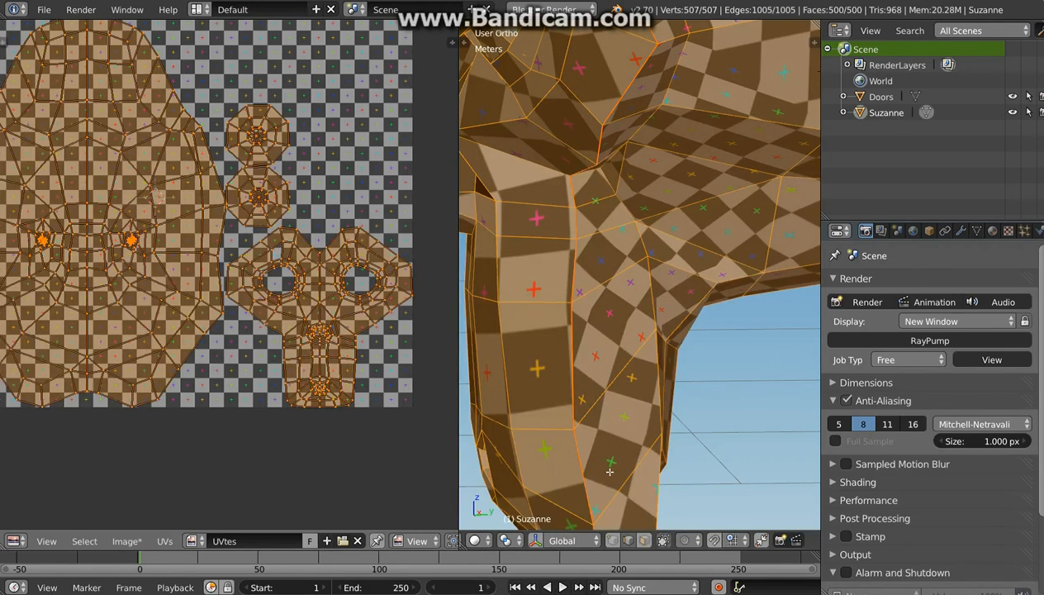
pyautogui.rightClick(610, 330)
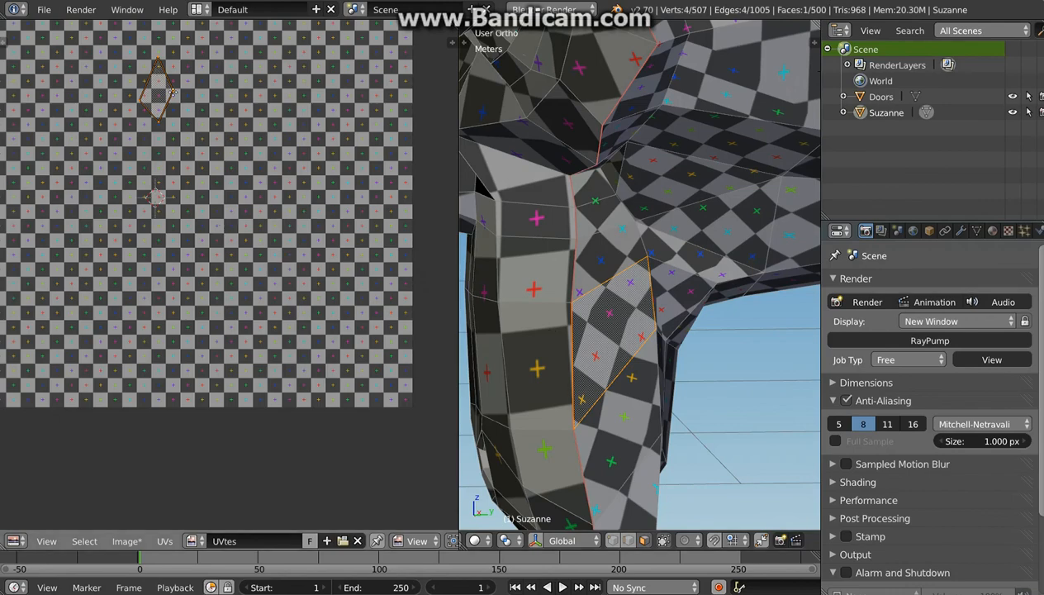
pyautogui.scroll(6, 197, 122)
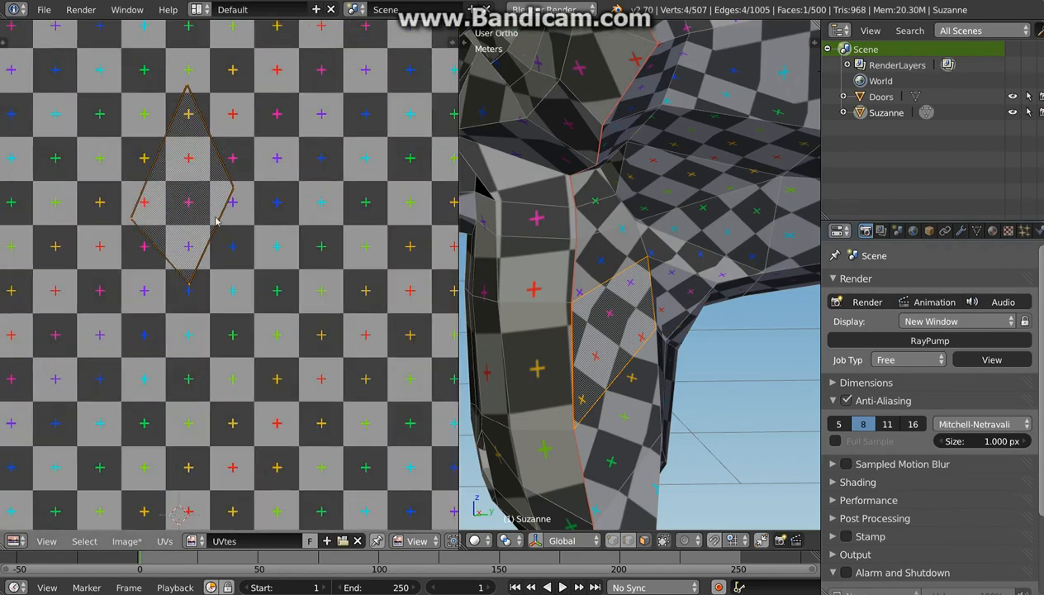
# Select the neighbouring muzzle face in front of the seam and examine its UV shape against the checker squares.
pyautogui.rightClick(554, 358)
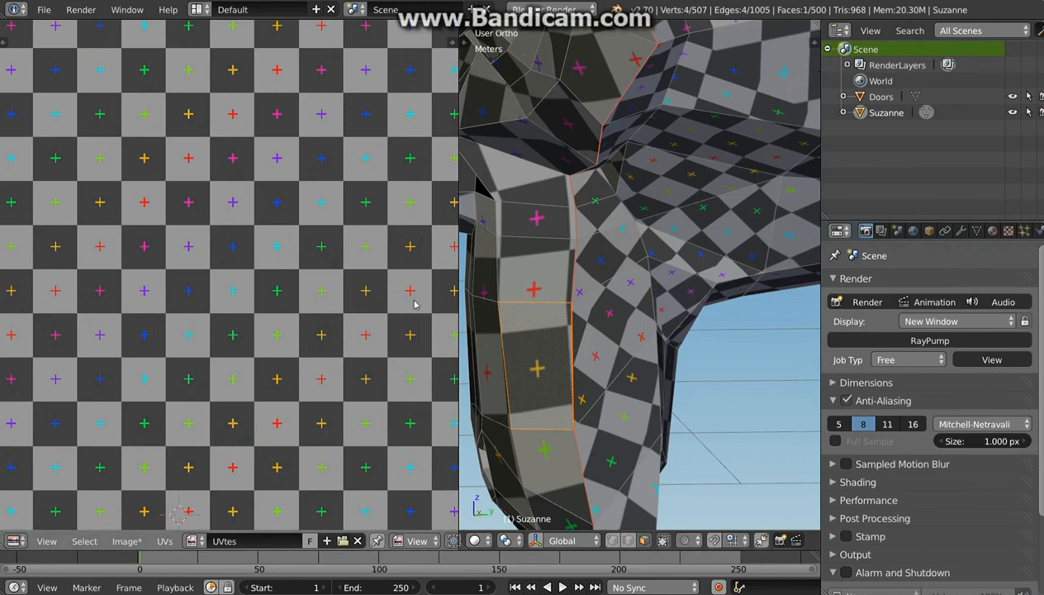
pyautogui.scroll(-4, 318, 430)
pyautogui.scroll(-3, 188, 171)
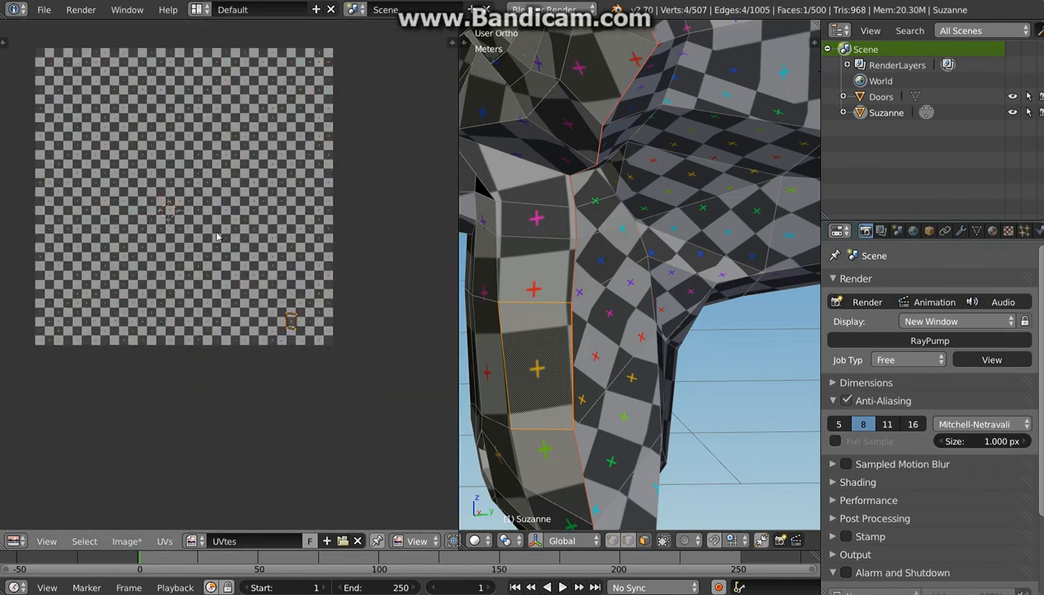
pyautogui.scroll(8, 281, 307)
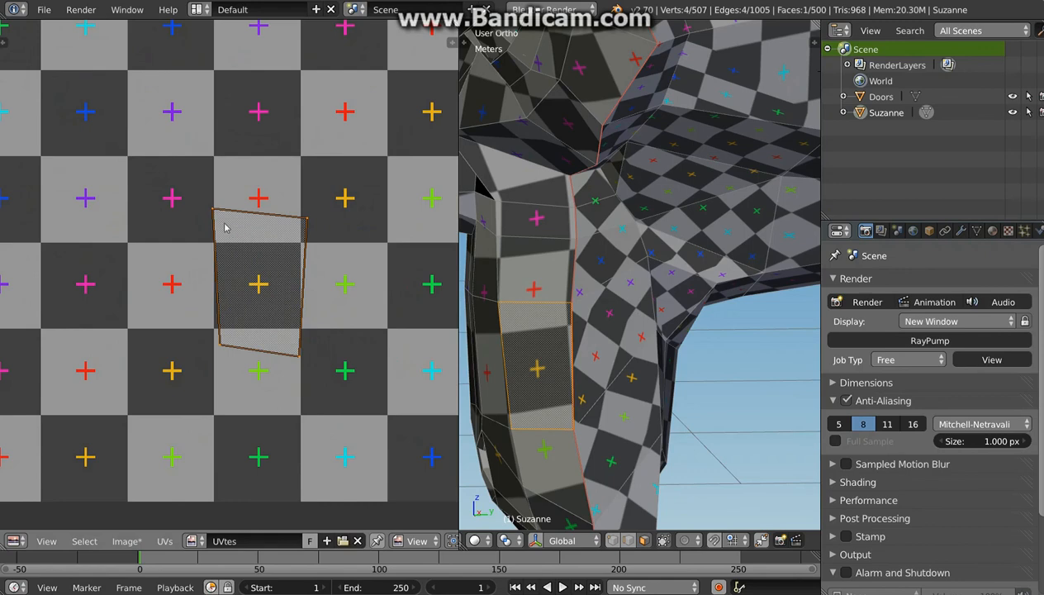
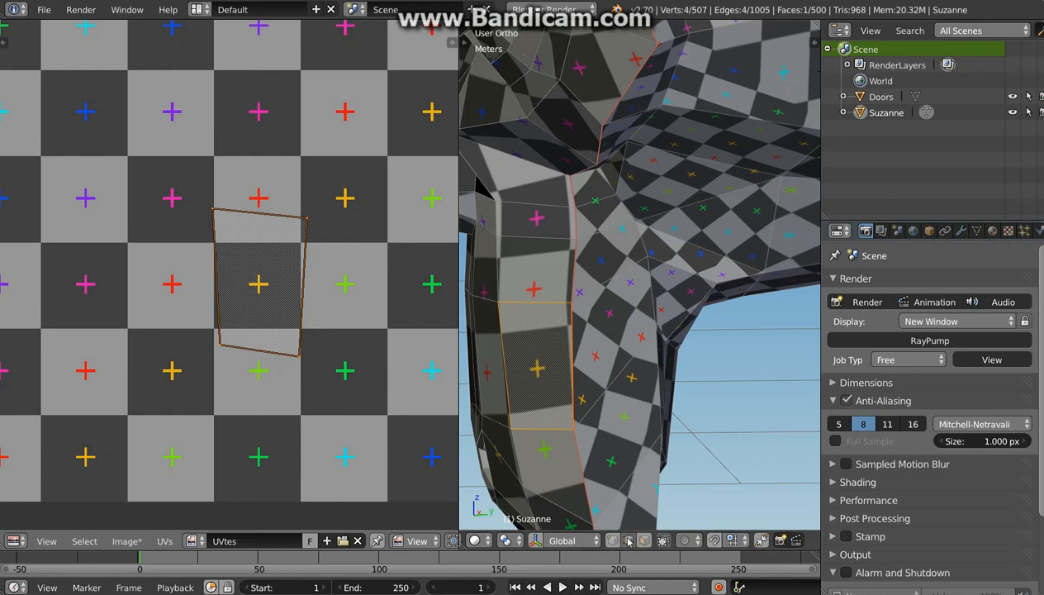
# Inspect the checker distortion around the brow seam and the side of the head from several angles.
pyautogui.scroll(-8, 581, 343)
pyautogui.moveTo(581, 343); pyautogui.dragTo(632, 355, button='middle')
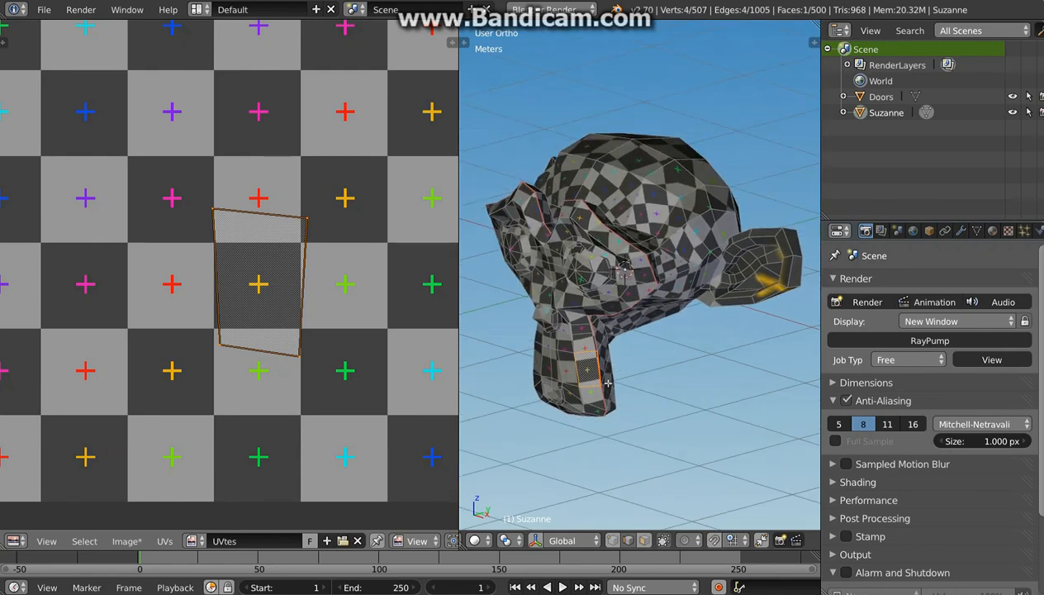
pyautogui.moveTo(629, 261); pyautogui.dragTo(634, 250, button='middle')
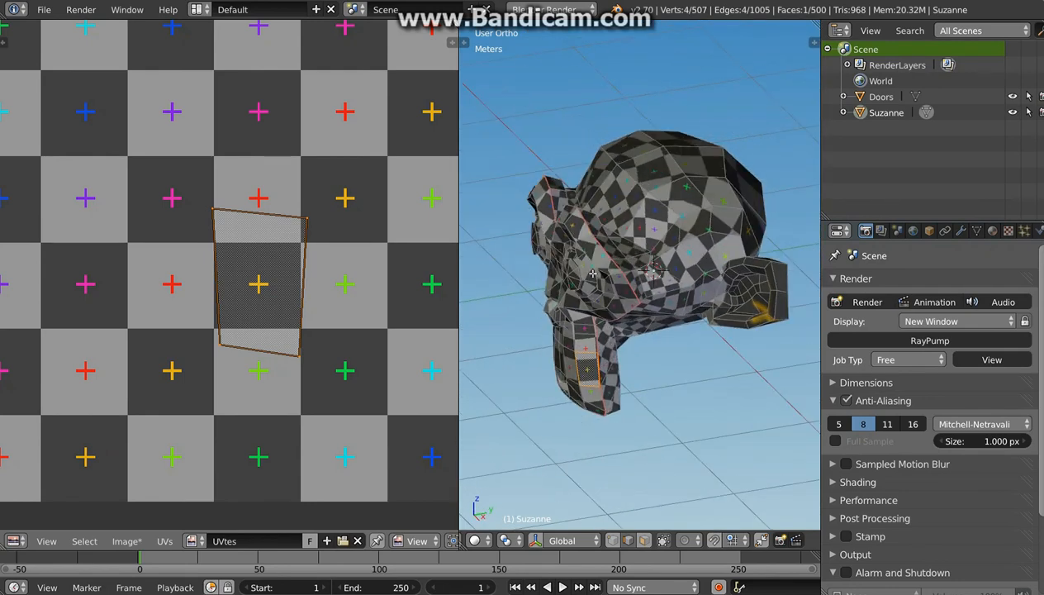
pyautogui.scroll(5, 634, 250)
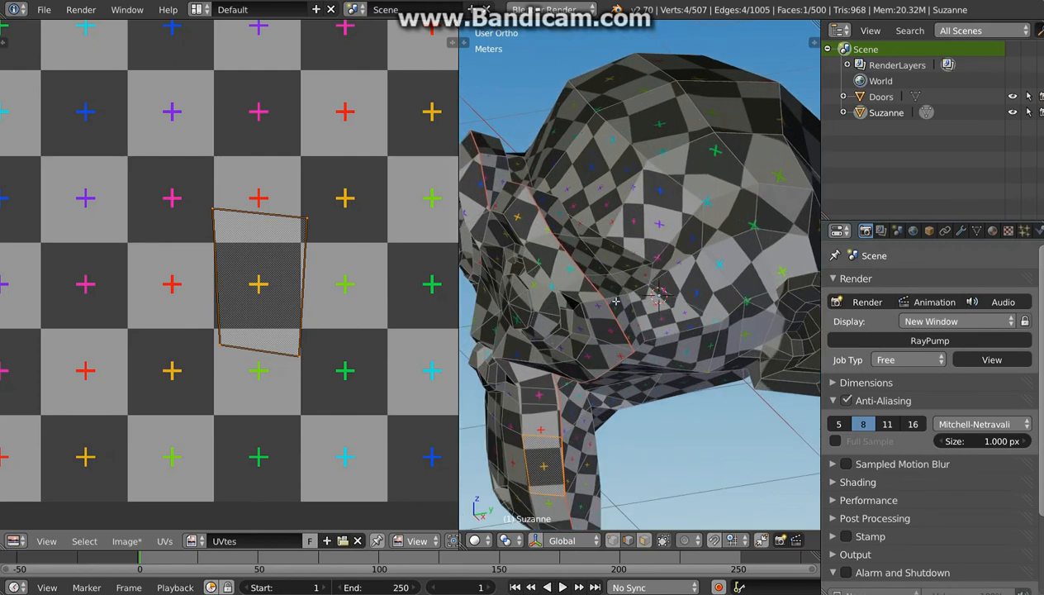
pyautogui.moveTo(612, 282); pyautogui.dragTo(591, 313, button='middle')
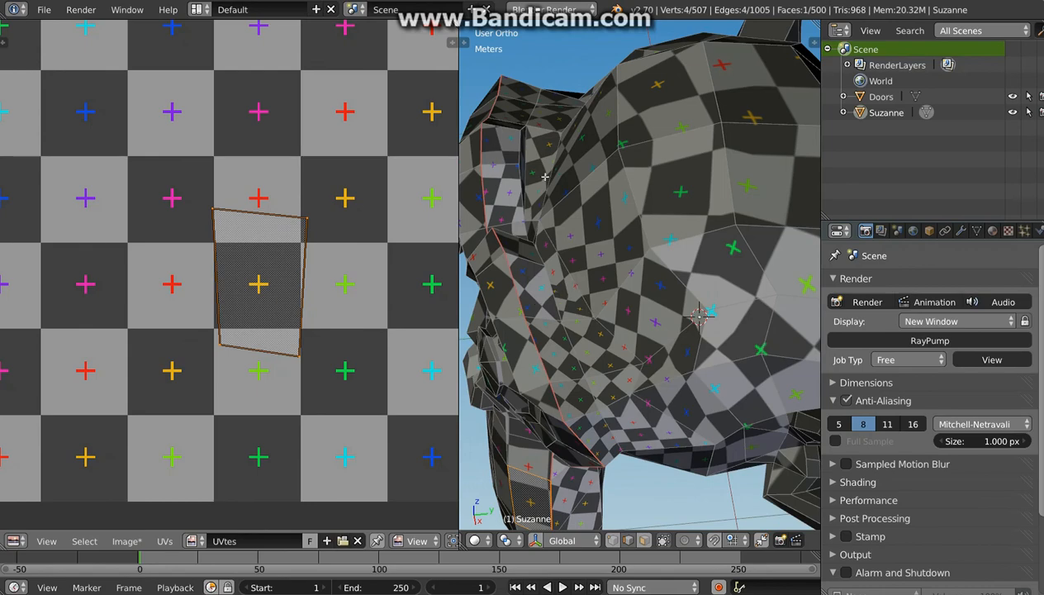
pyautogui.scroll(-5, 601, 358)
# Move the lower-left UV corner of the selected muzzle face by about -2.5 in X and -1.0 in Y, onto the checker column's edge.
pyautogui.moveTo(601, 359); pyautogui.dragTo(717, 346, button='middle')
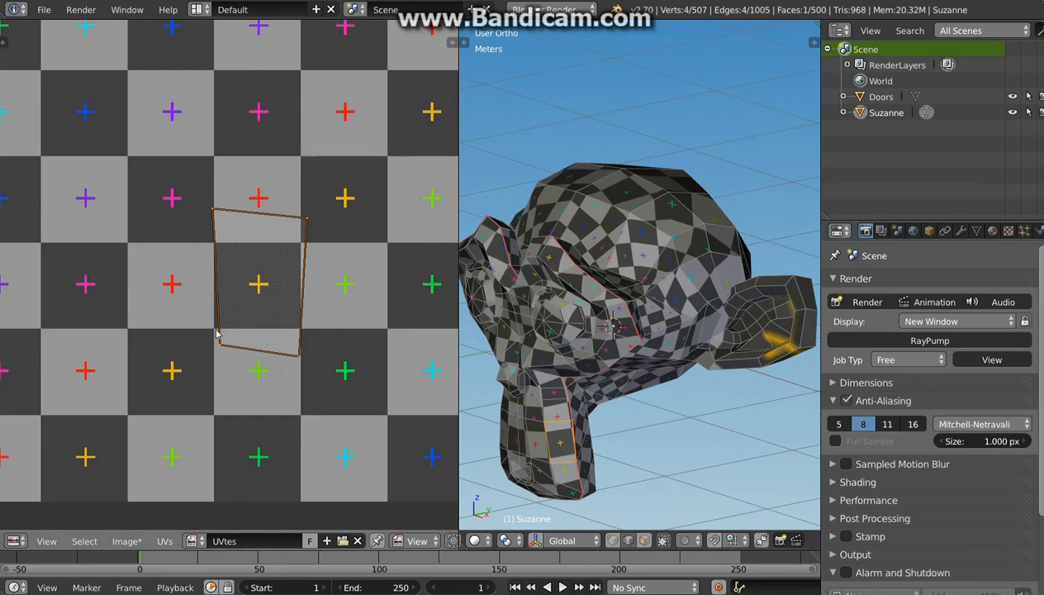
pyautogui.press('g')
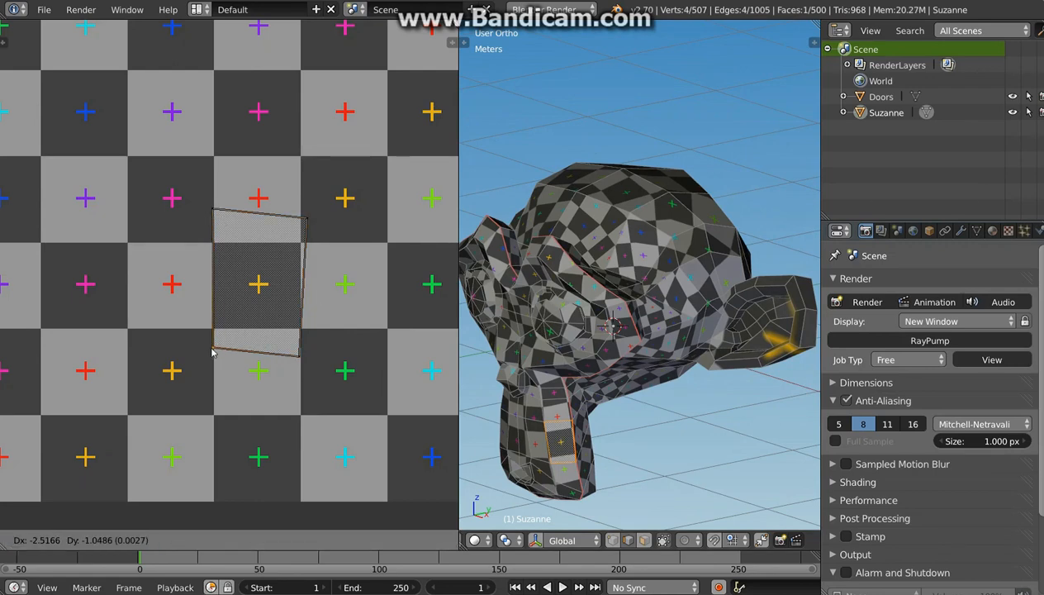
pyautogui.click(211, 351)
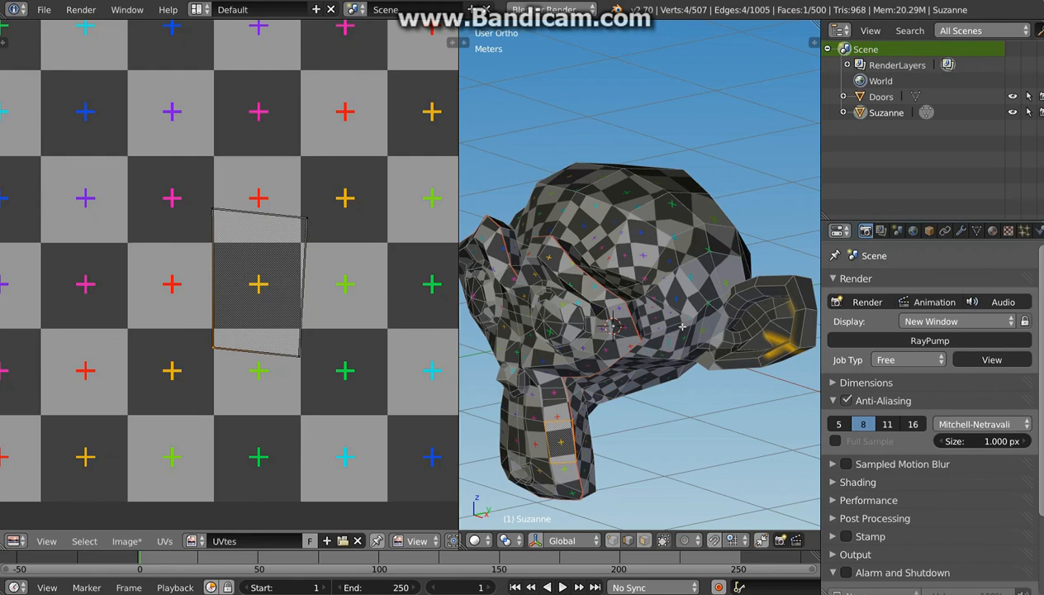
# Inspect the seam around the face from the front and side, and select an edge in the crease behind the brow.
pyautogui.moveTo(682, 327); pyautogui.dragTo(650, 331, button='middle')
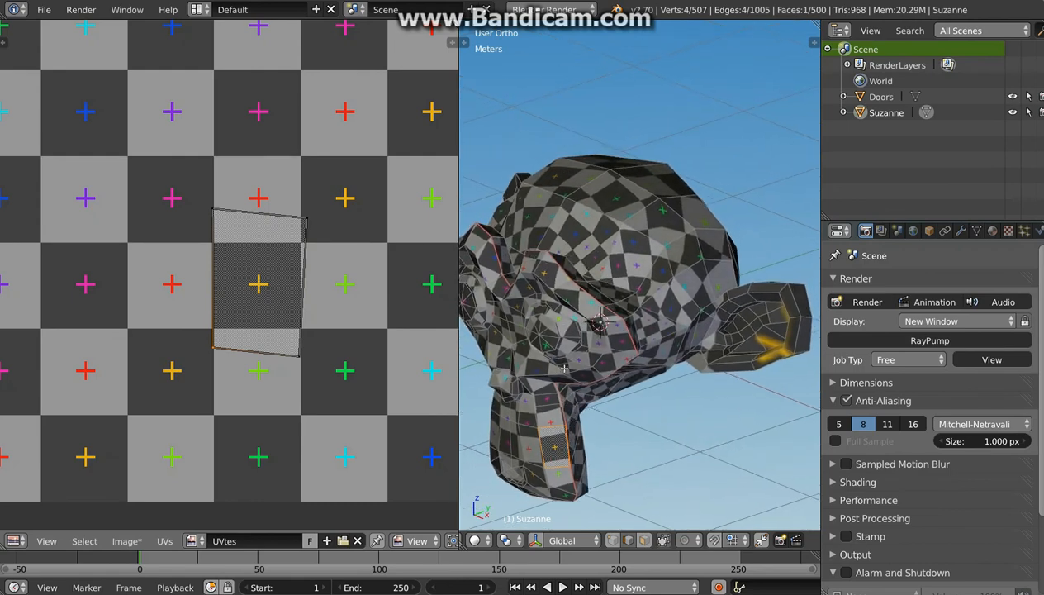
pyautogui.moveTo(545, 369); pyautogui.dragTo(635, 351, button='middle')
pyautogui.keyDown('shift'); pyautogui.moveTo(579, 387); pyautogui.dragTo(634, 349, button='middle'); pyautogui.keyUp('shift')
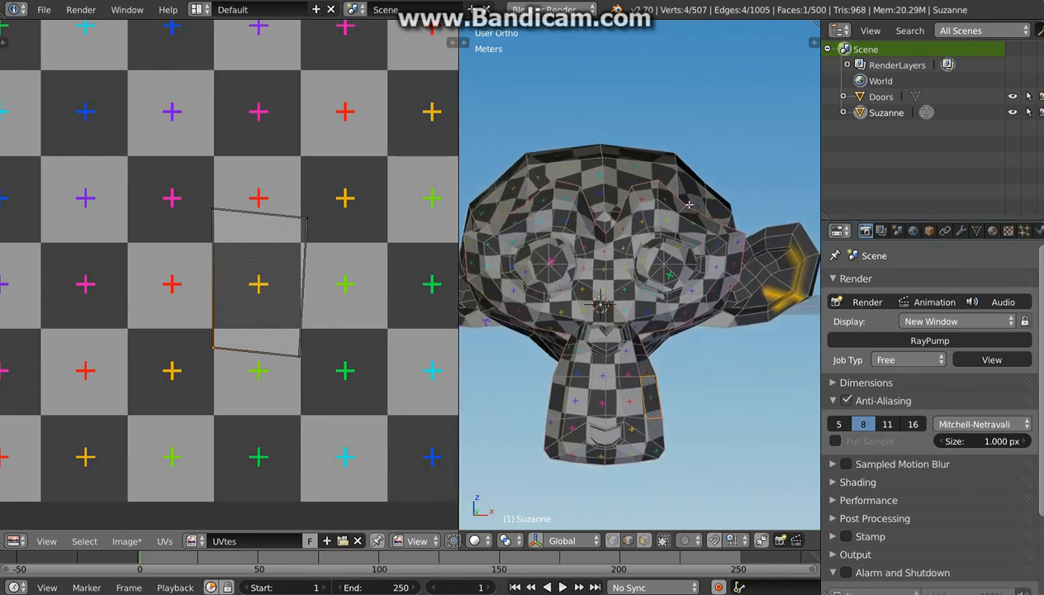
pyautogui.moveTo(730, 284); pyautogui.dragTo(581, 329, button='middle')
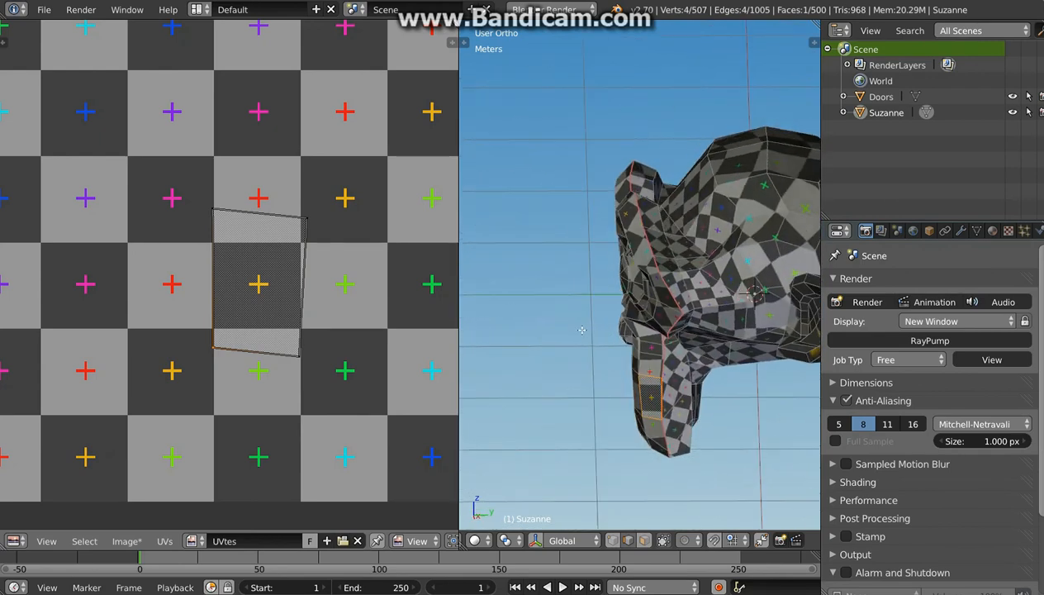
pyautogui.moveTo(686, 280); pyautogui.dragTo(606, 329, button='middle')
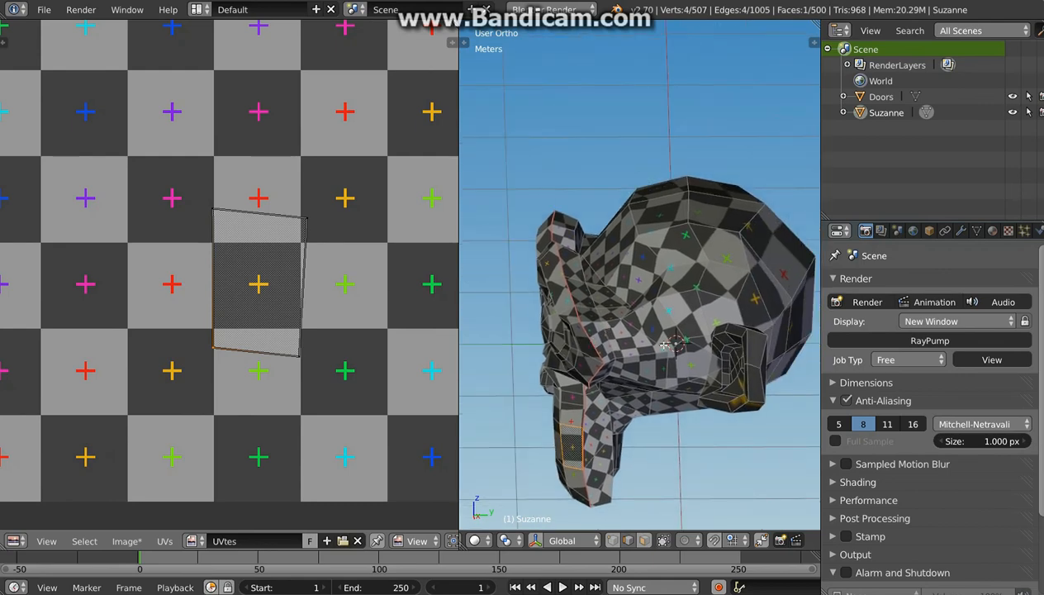
pyautogui.moveTo(583, 287); pyautogui.dragTo(546, 378, button='middle')
pyautogui.scroll(8, 579, 318)
pyautogui.rightClick(578, 318)
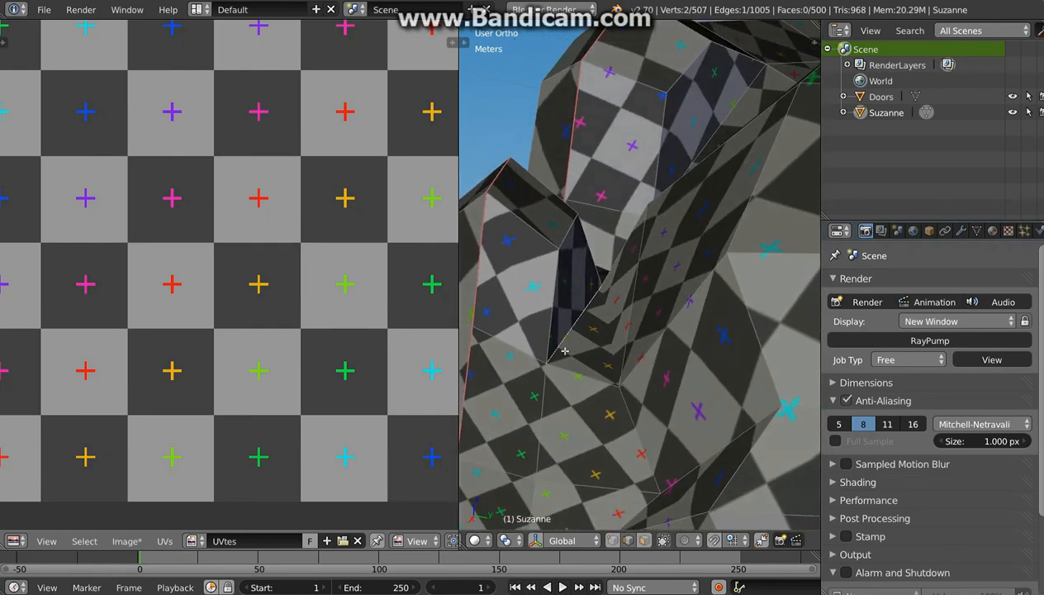
# Try selecting an edge loop where the muzzle meets the underside of the jaw.
pyautogui.scroll(-8, 555, 355)
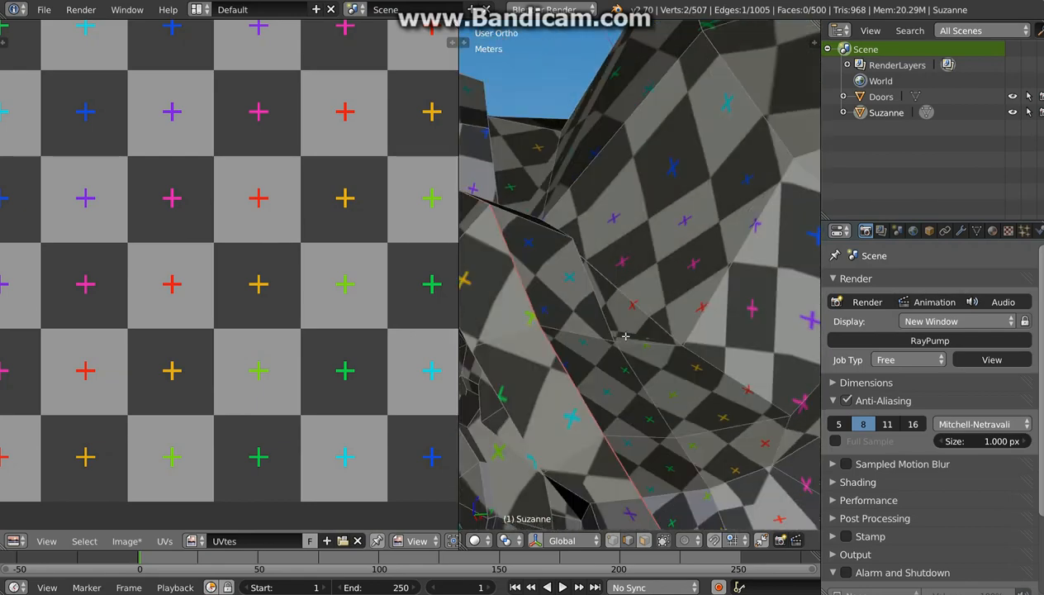
pyautogui.scroll(-5, 649, 329)
pyautogui.moveTo(650, 329); pyautogui.dragTo(638, 350, button='middle')
pyautogui.scroll(6, 668, 425)
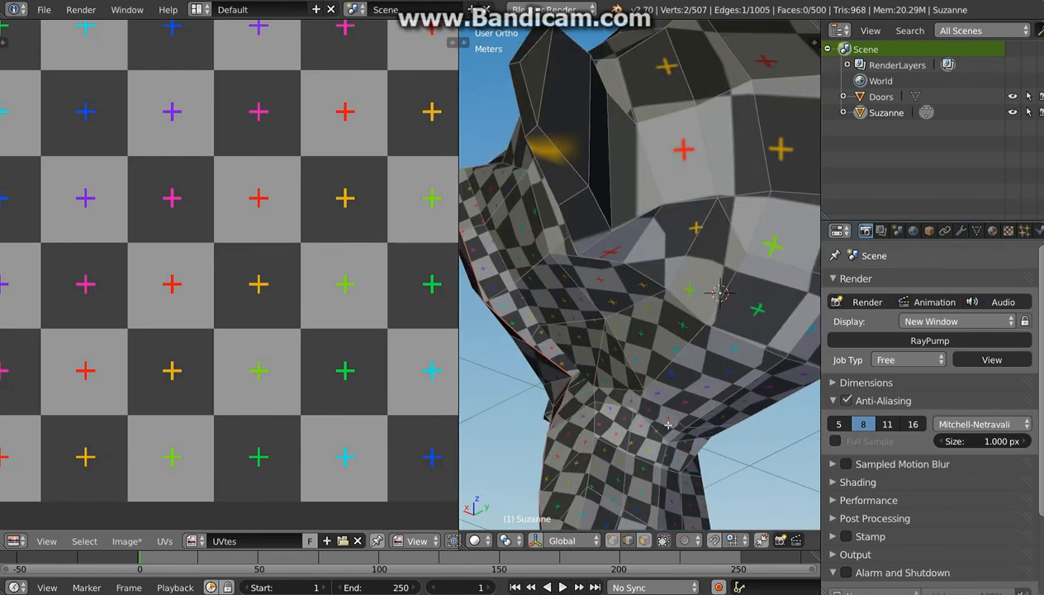
pyautogui.keyDown('alt'); pyautogui.rightClick(656, 416); pyautogui.keyUp('alt')
pyautogui.keyDown('alt'); pyautogui.rightClick(657, 400); pyautogui.keyUp('alt')
# Select the lengthwise edge loop running from the muzzle over the top of the monkey's head.
pyautogui.moveTo(626, 444); pyautogui.dragTo(795, 501, button='middle')
pyautogui.scroll(-3, 789, 496)
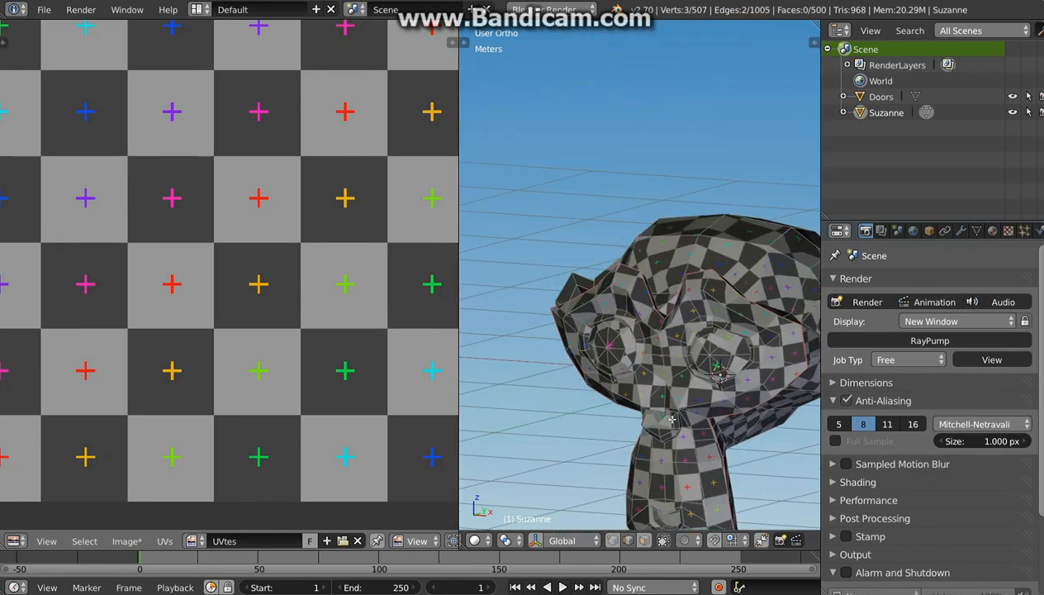
pyautogui.keyDown('shift'); pyautogui.moveTo(766, 431); pyautogui.dragTo(606, 396, button='middle'); pyautogui.keyUp('shift')
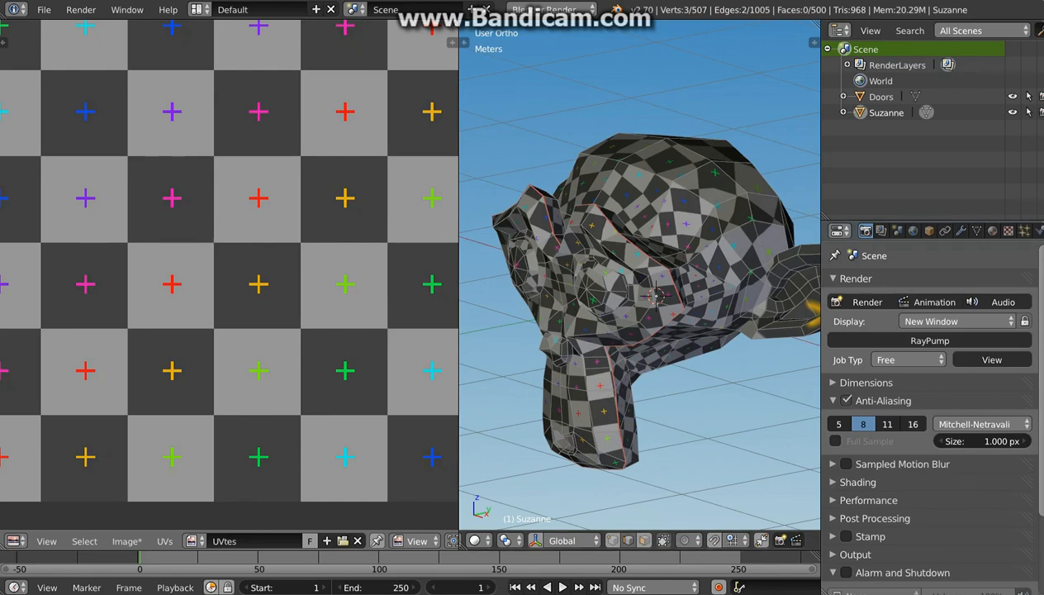
pyautogui.rightClick(604, 186)
pyautogui.keyDown('alt'); pyautogui.rightClick(646, 146); pyautogui.keyUp('alt')
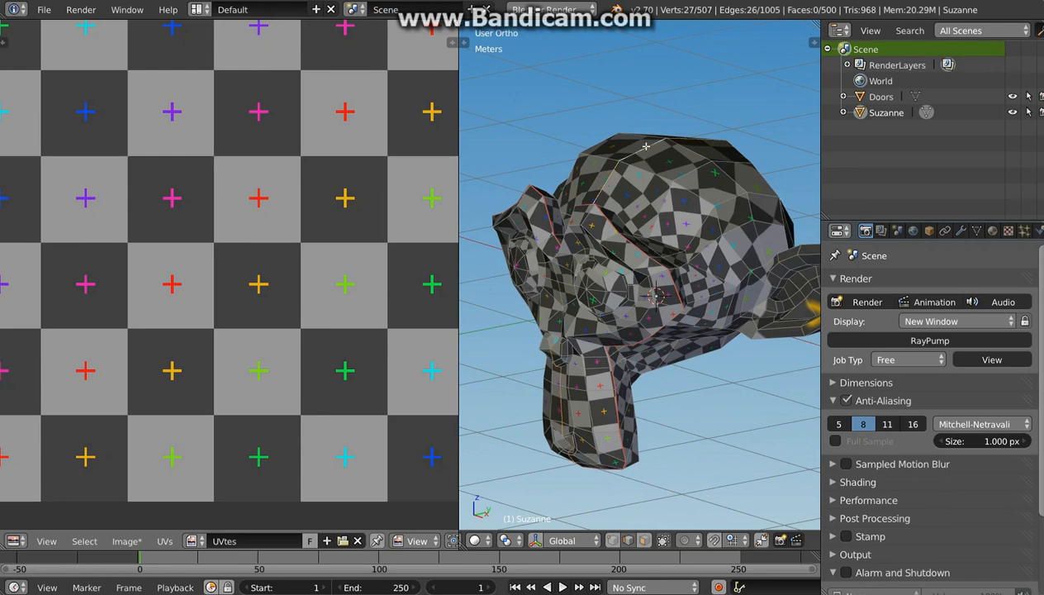
# Mark the selected loop over the top of the head as a seam, select the whole mesh and unwrap it.
pyautogui.moveTo(652, 148); pyautogui.dragTo(653, 199, button='middle')
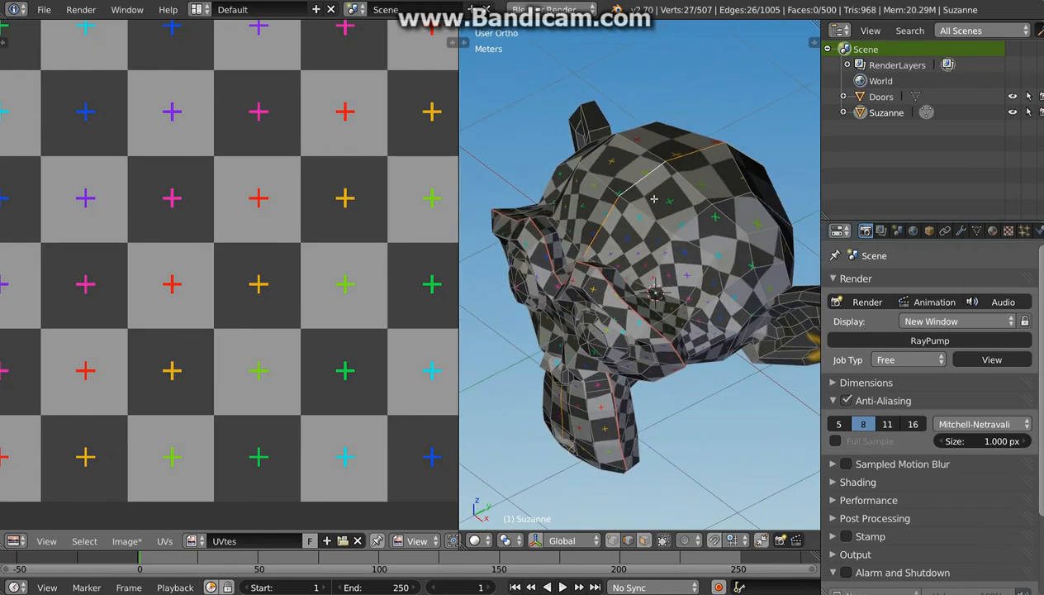
pyautogui.hotkey('ctrl', 'e')
pyautogui.click(633, 196)
pyautogui.press('a')
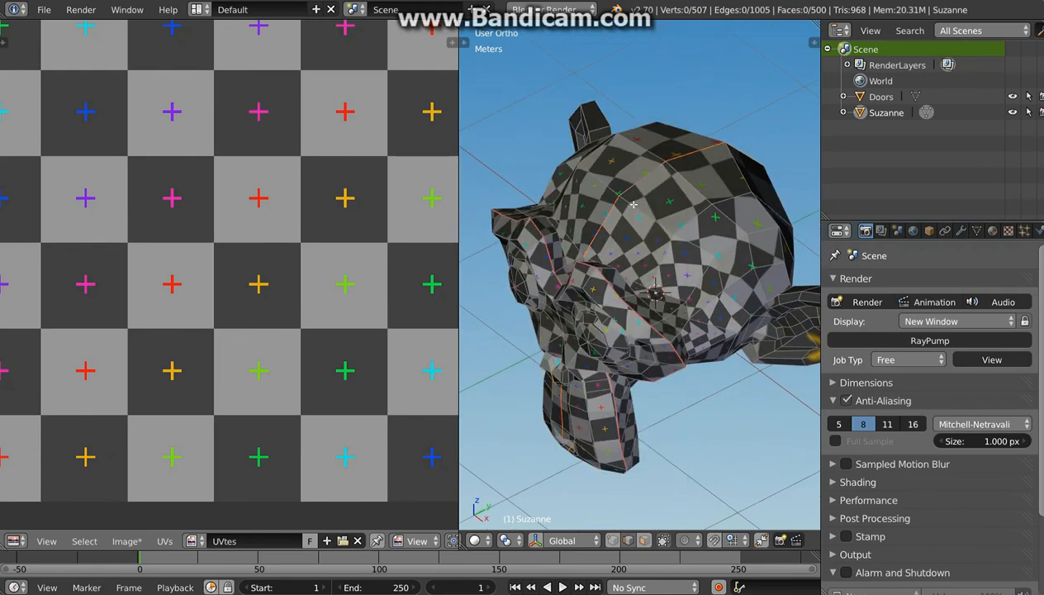
pyautogui.press('u')
pyautogui.click(632, 217)
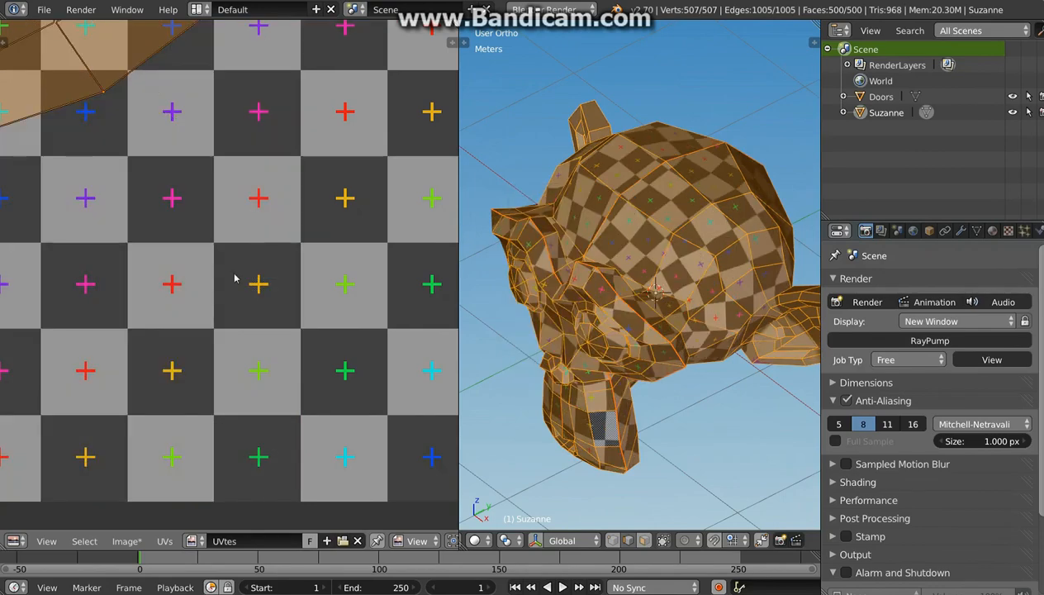
# Examine the new UV islands for the face, ears and head, especially where the two head halves join.
pyautogui.scroll(-6, 182, 267)
pyautogui.scroll(-5, 193, 265)
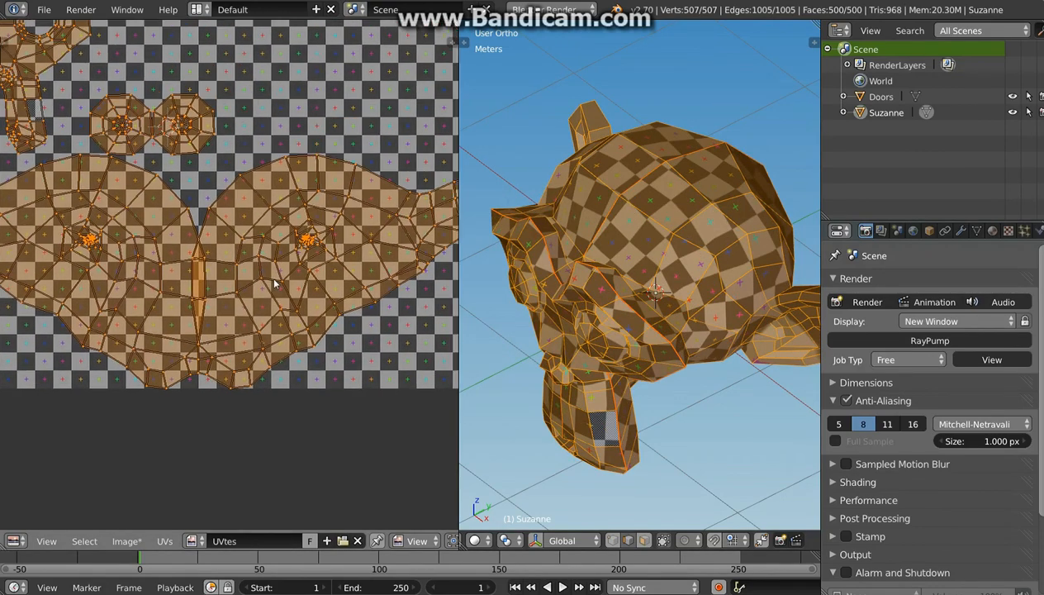
pyautogui.scroll(2, 246, 300)
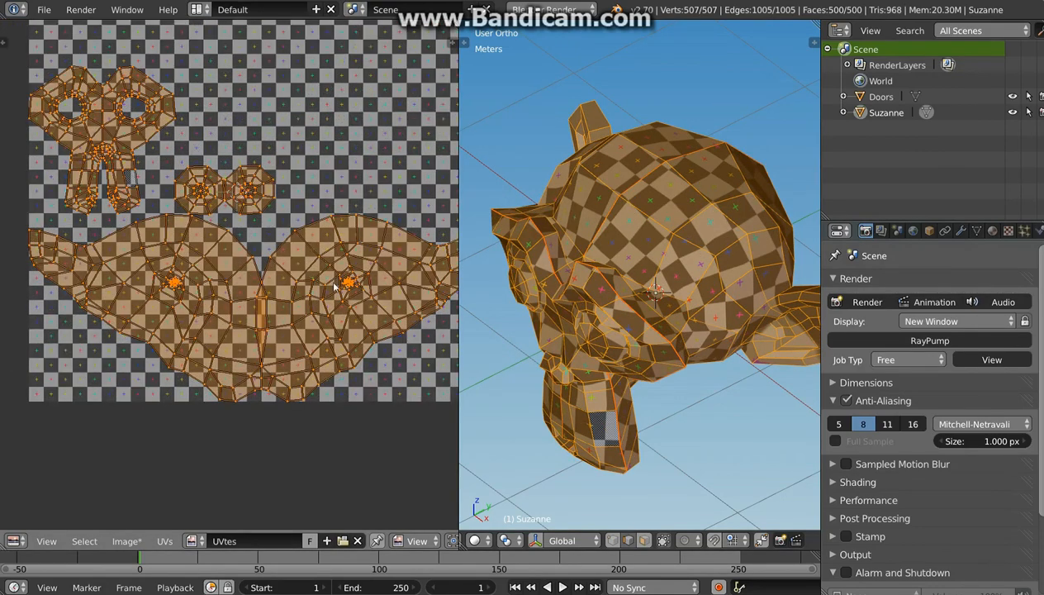
pyautogui.press('a')
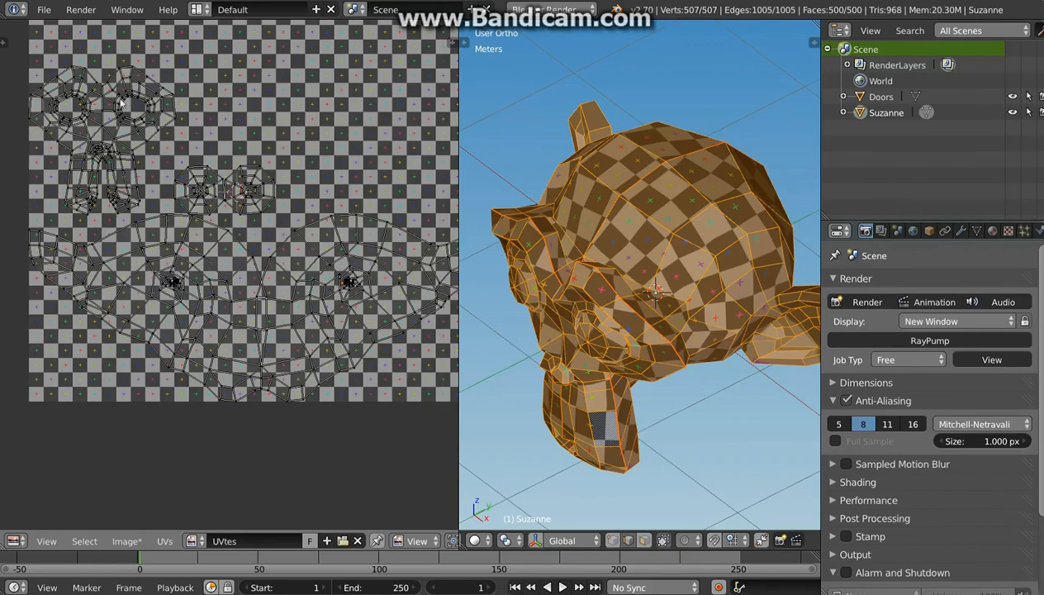
pyautogui.press('a')
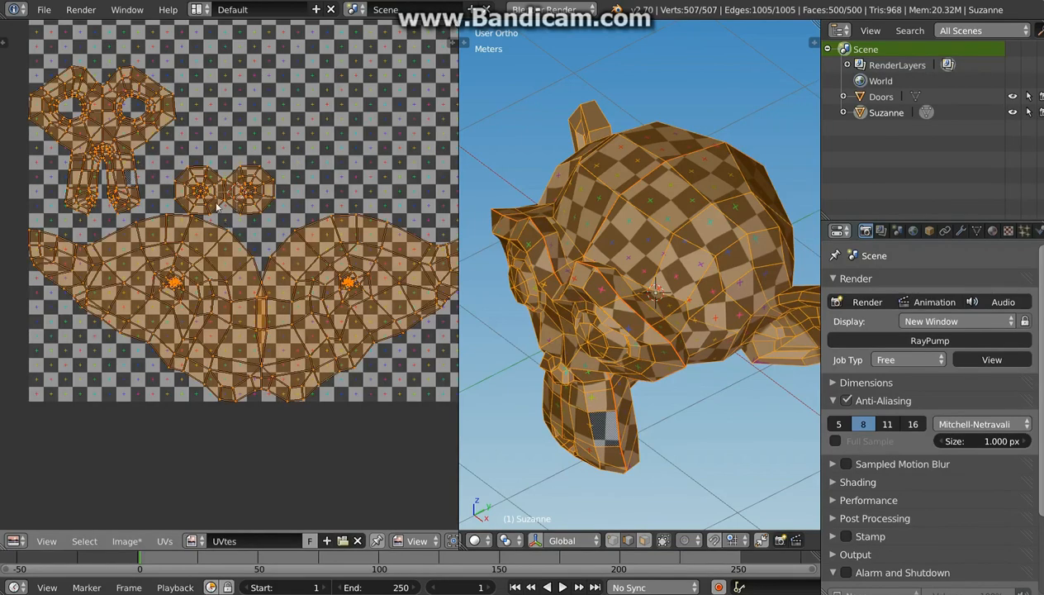
pyautogui.scroll(1, 220, 247)
pyautogui.scroll(-3, 295, 347)
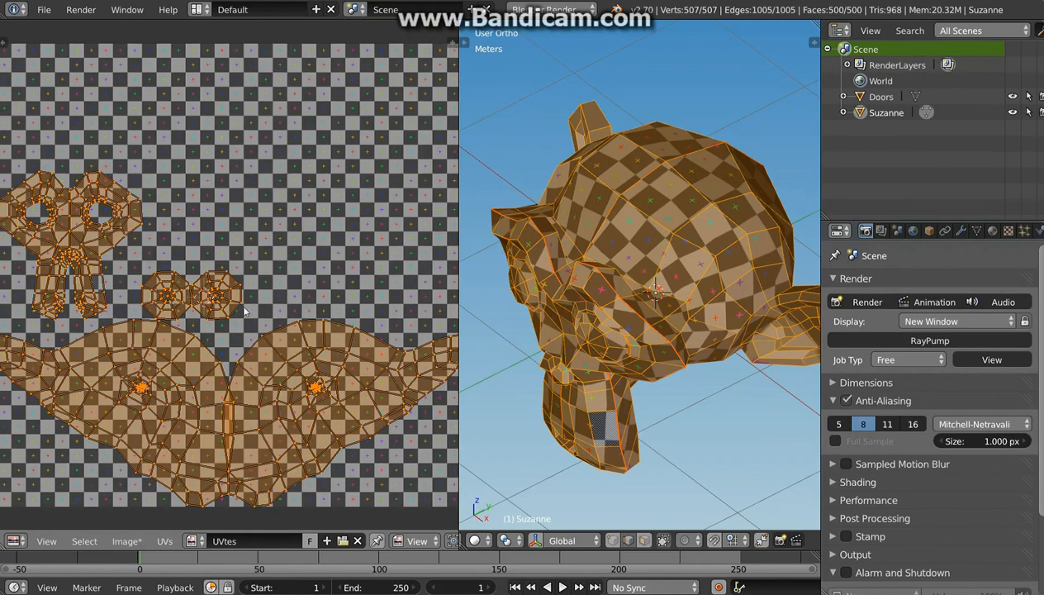
pyautogui.moveTo(295, 347); pyautogui.dragTo(285, 319, button='middle')
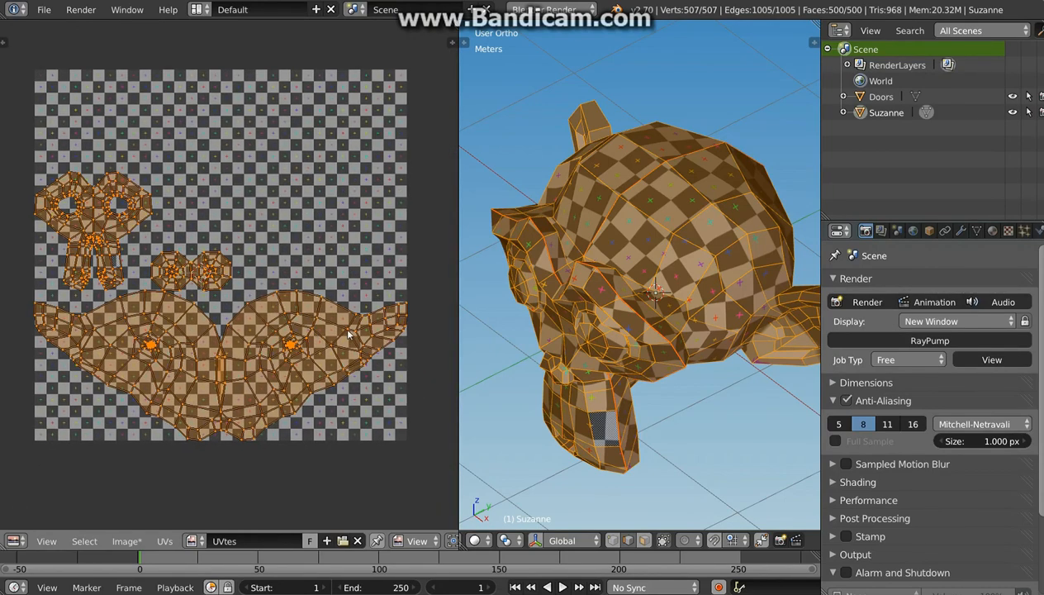
pyautogui.scroll(6, 221, 428)
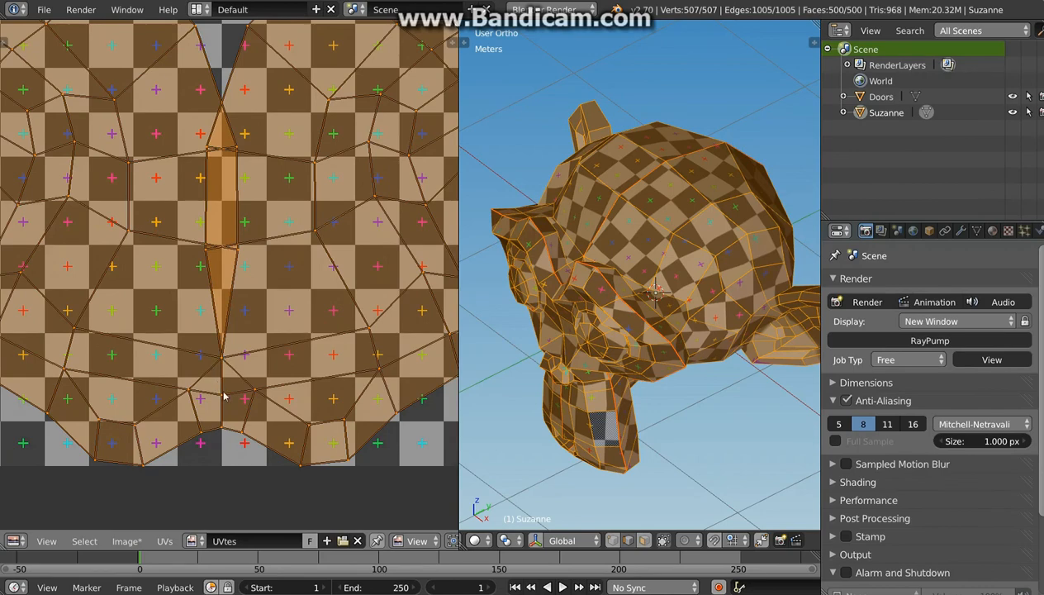
pyautogui.scroll(-5, 221, 355)
pyautogui.scroll(4, 227, 339)
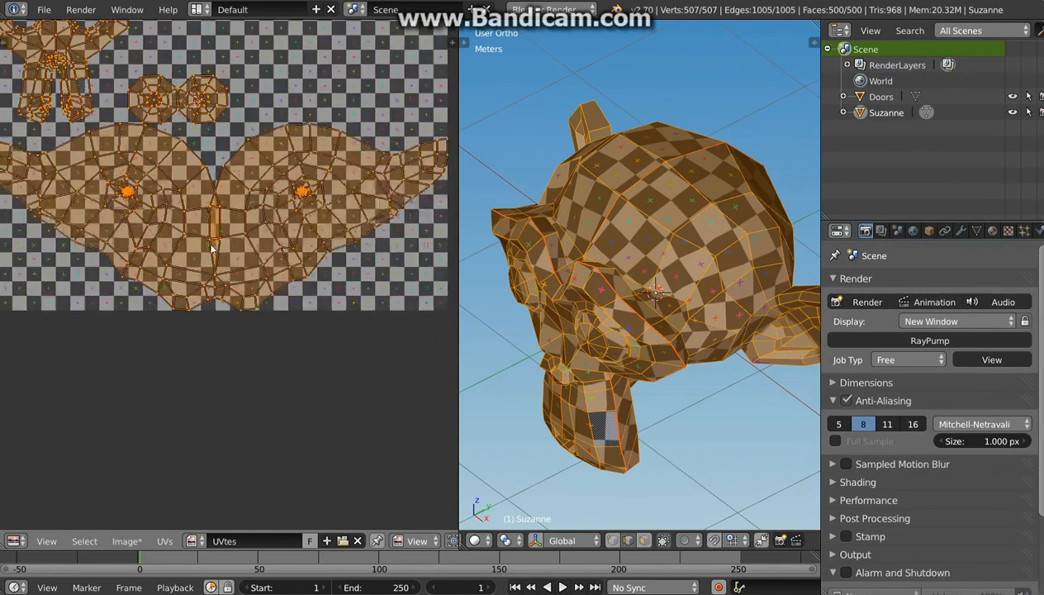
pyautogui.scroll(2, 230, 334)
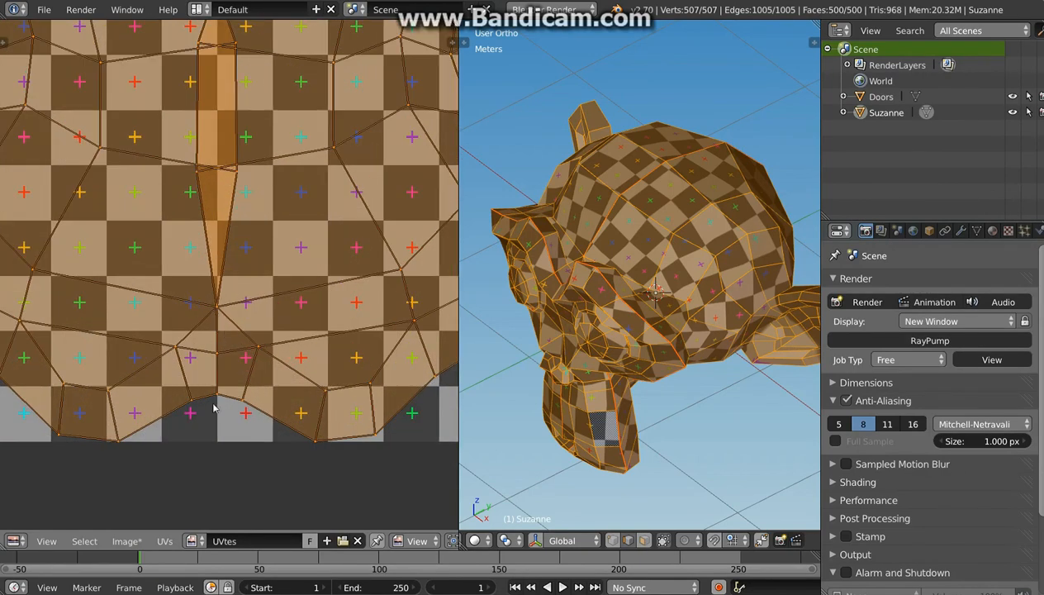
# Select the three UV vertices on the short centre line joining the two head halves, and look for them on the monkey mesh.
pyautogui.rightClick(215, 311)
pyautogui.keyDown('shift'); pyautogui.rightClick(216, 351); pyautogui.keyUp('shift')
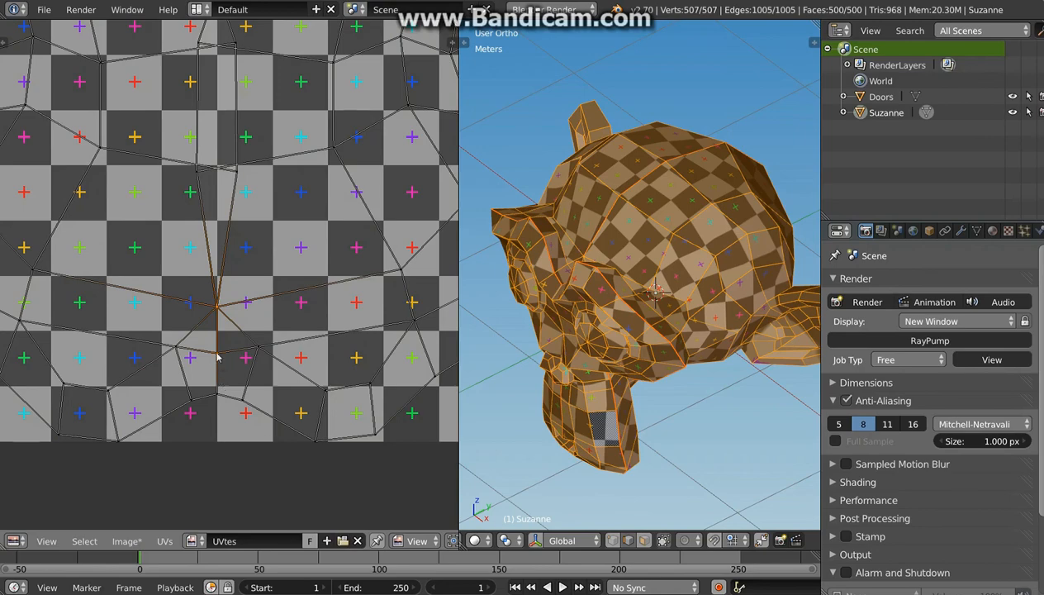
pyautogui.keyDown('shift'); pyautogui.rightClick(217, 388); pyautogui.keyUp('shift')
pyautogui.moveTo(553, 281); pyautogui.dragTo(687, 258, button='middle')
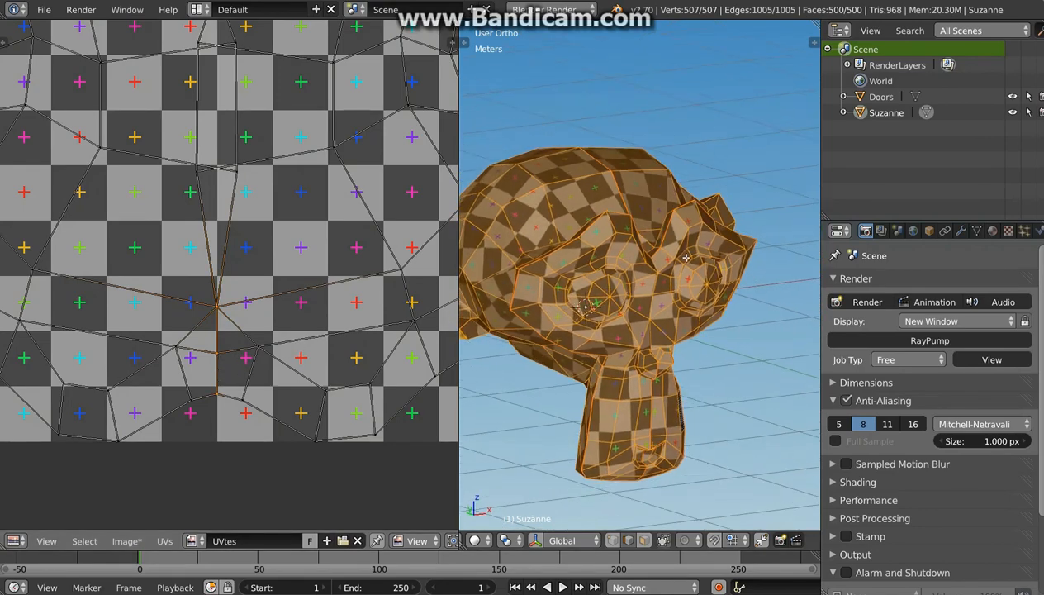
pyautogui.scroll(-3, 223, 259)
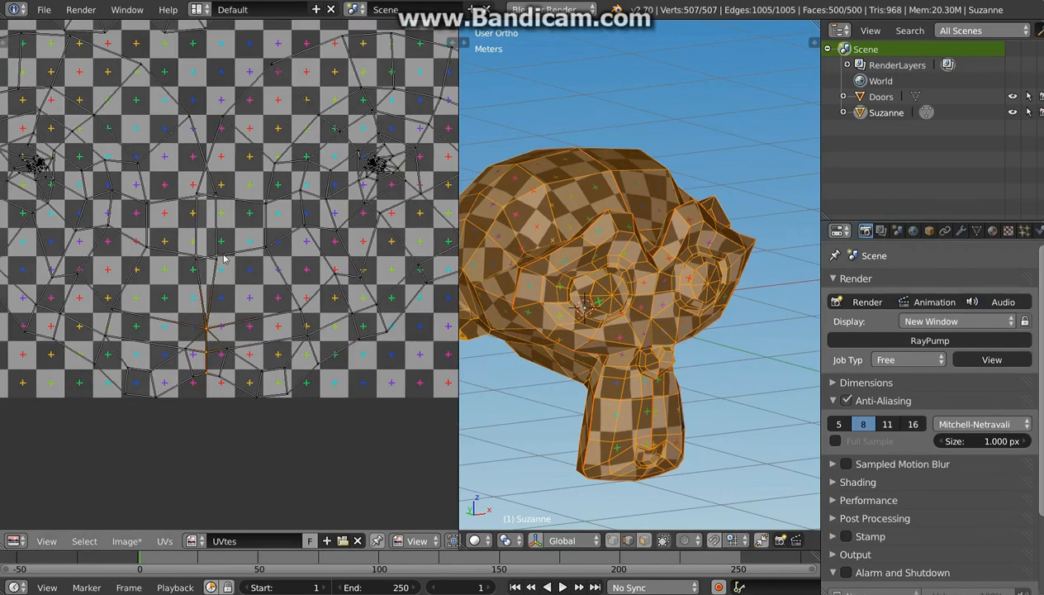
pyautogui.scroll(-2, 223, 259)
pyautogui.scroll(5, 209, 289)
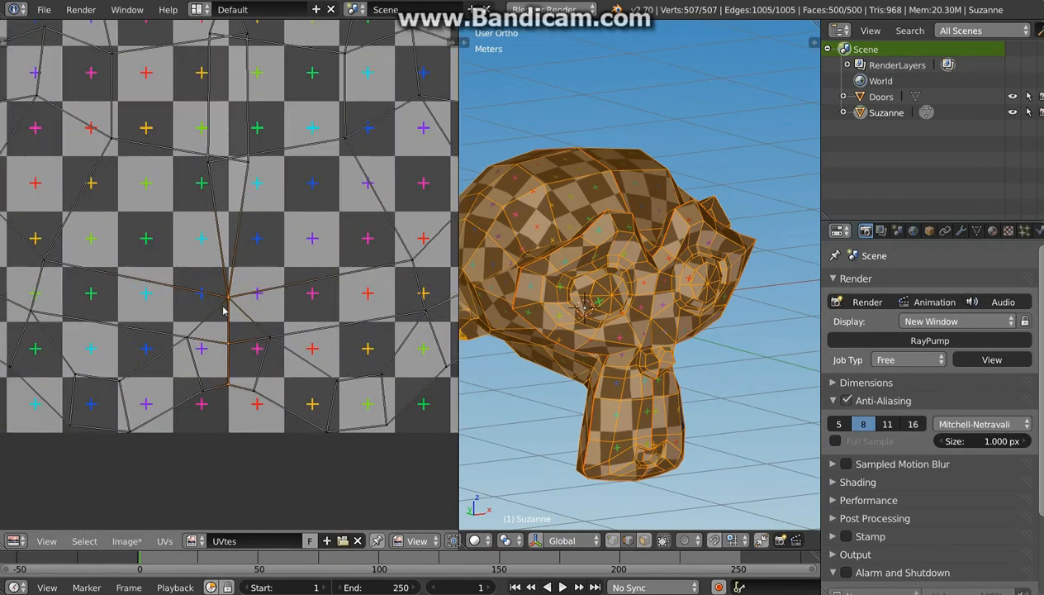
pyautogui.moveTo(657, 296)
pyautogui.mouseDown(button='middle')
pyautogui.moveTo(669, 336)
pyautogui.moveTo(671, 295)
pyautogui.mouseUp(button='middle')
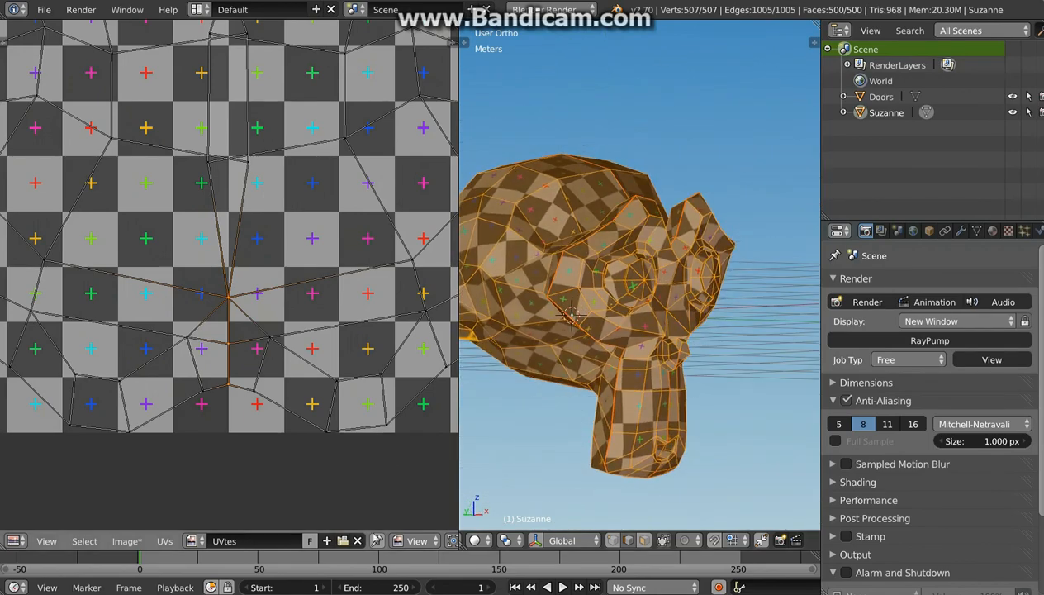
# Keep the UV and mesh selections in sync, with the two centre edges joining the head halves selected.
pyautogui.scroll(-2, 380, 542)
pyautogui.scroll(-3, 290, 542)
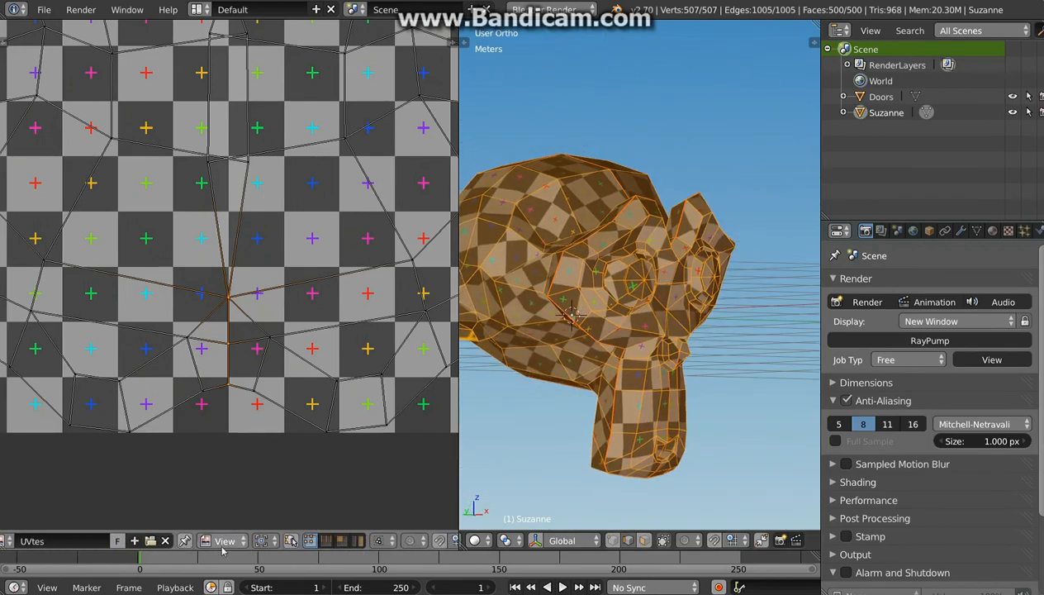
pyautogui.scroll(-4, 343, 541)
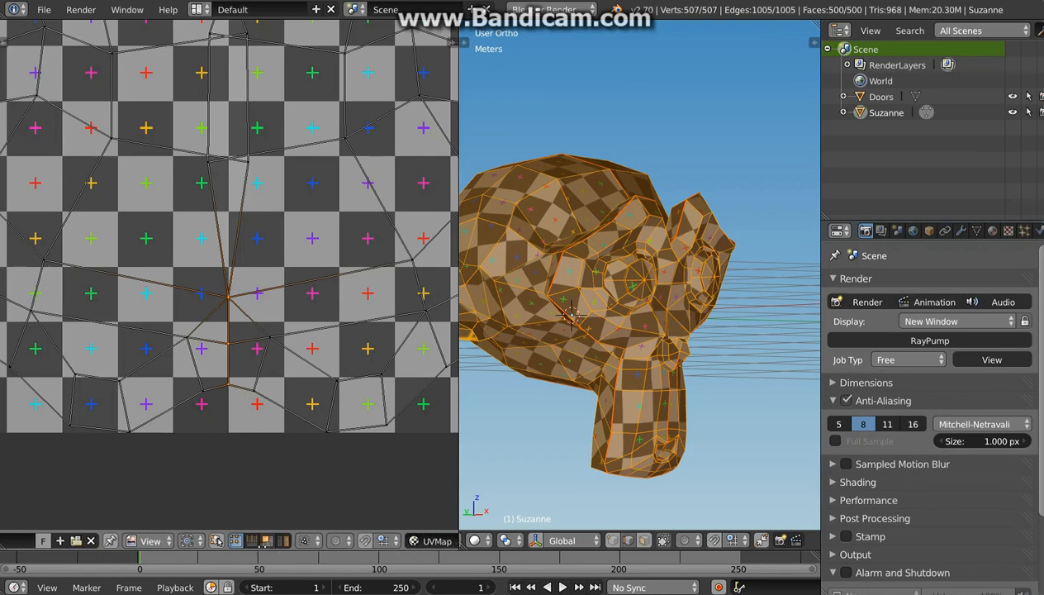
pyautogui.scroll(-1, 242, 545)
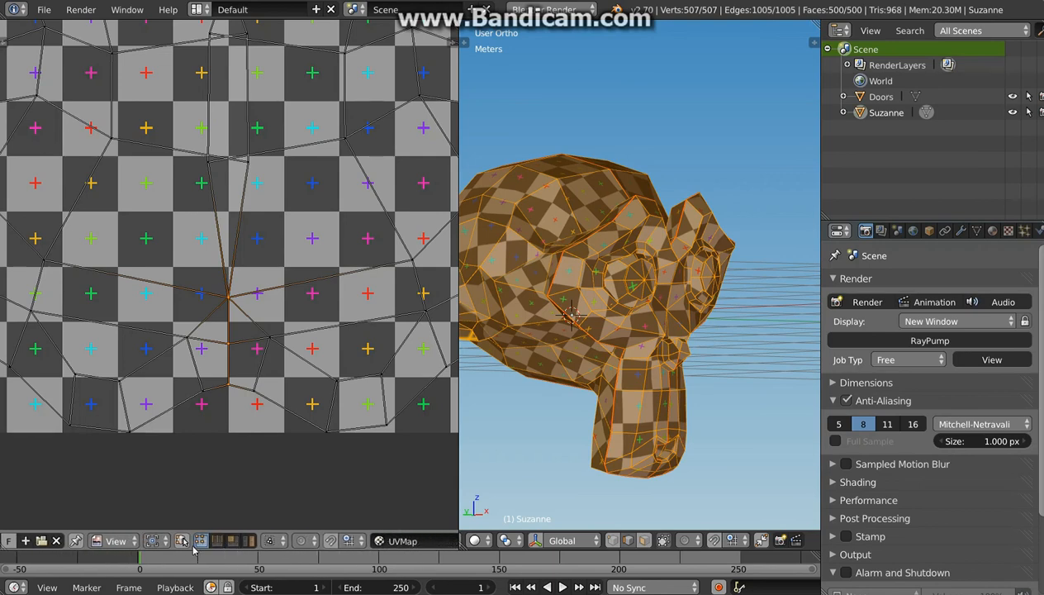
pyautogui.click(273, 541)
pyautogui.click(289, 520)
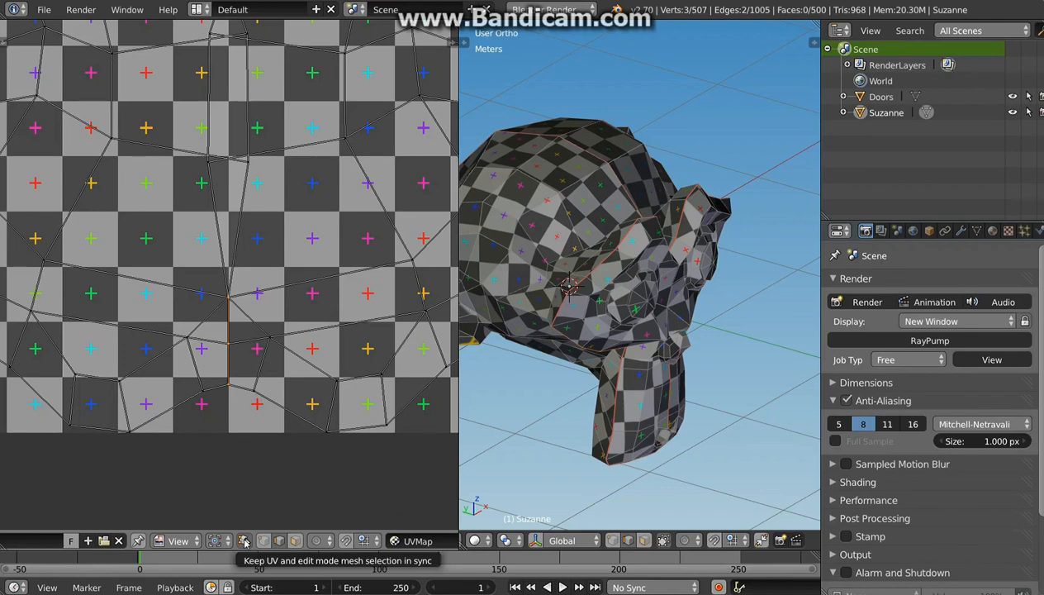
pyautogui.click(245, 541)
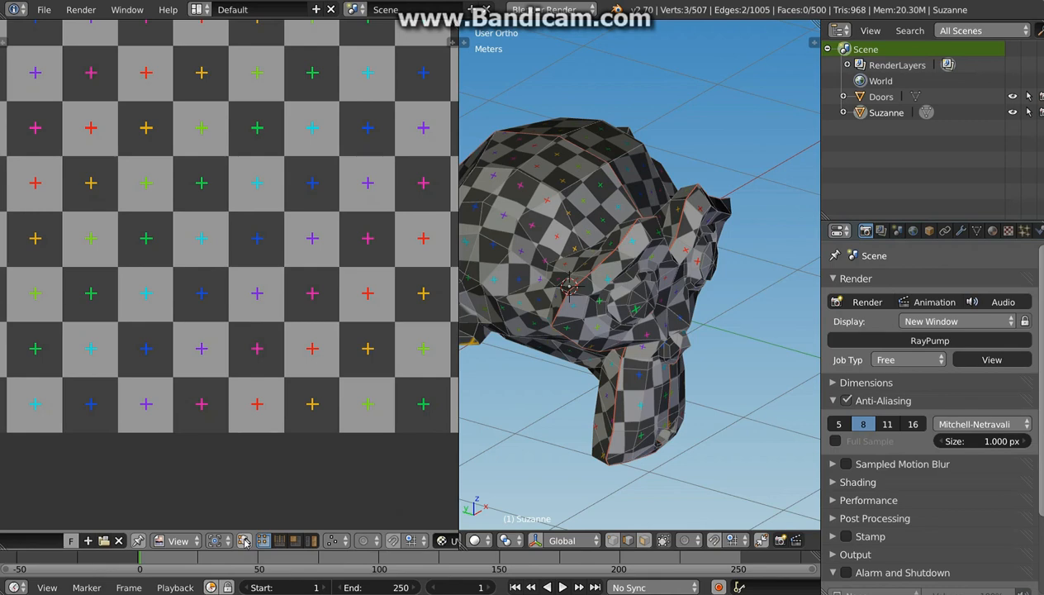
pyautogui.click(244, 541)
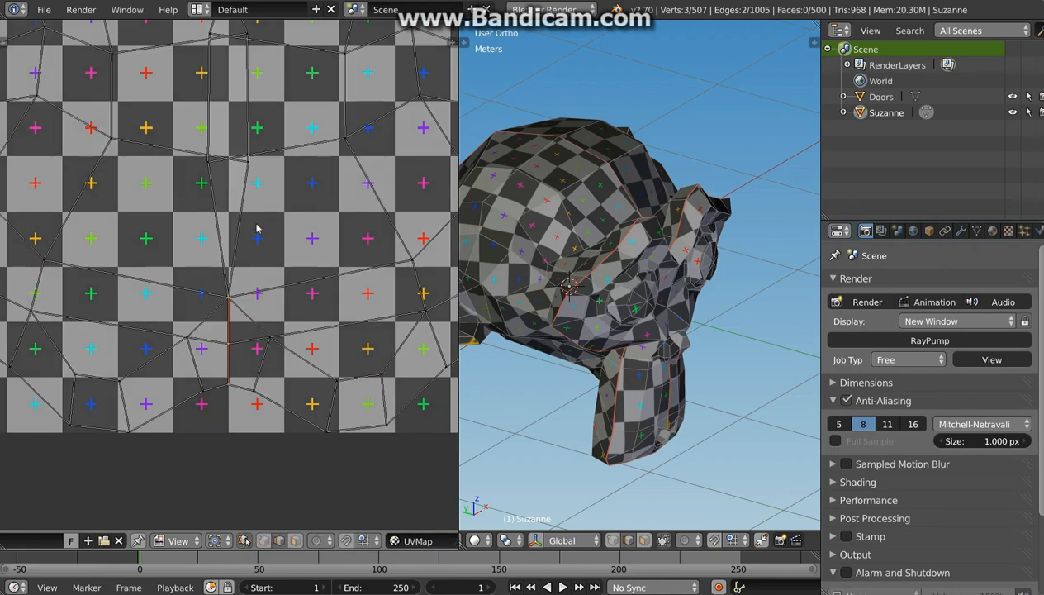
# Mark the two selected centre edges on the head's underside as a seam to separate the head halves.
pyautogui.scroll(-4, 256, 228)
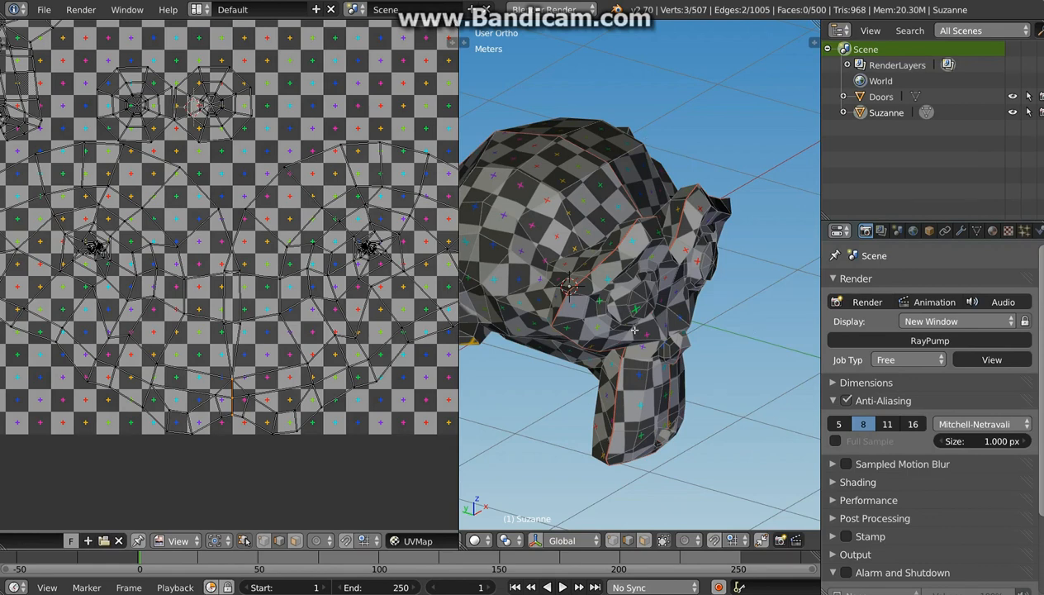
pyautogui.moveTo(588, 267); pyautogui.dragTo(673, 226, button='middle')
pyautogui.scroll(7, 231, 398)
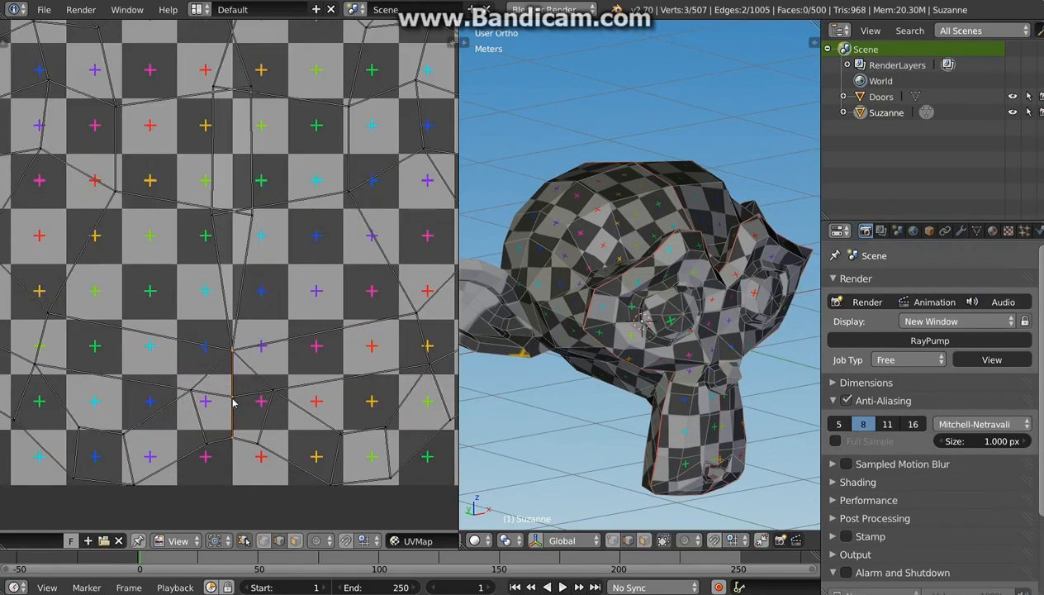
pyautogui.keyDown('shift'); pyautogui.click(227, 371); pyautogui.keyUp('shift')
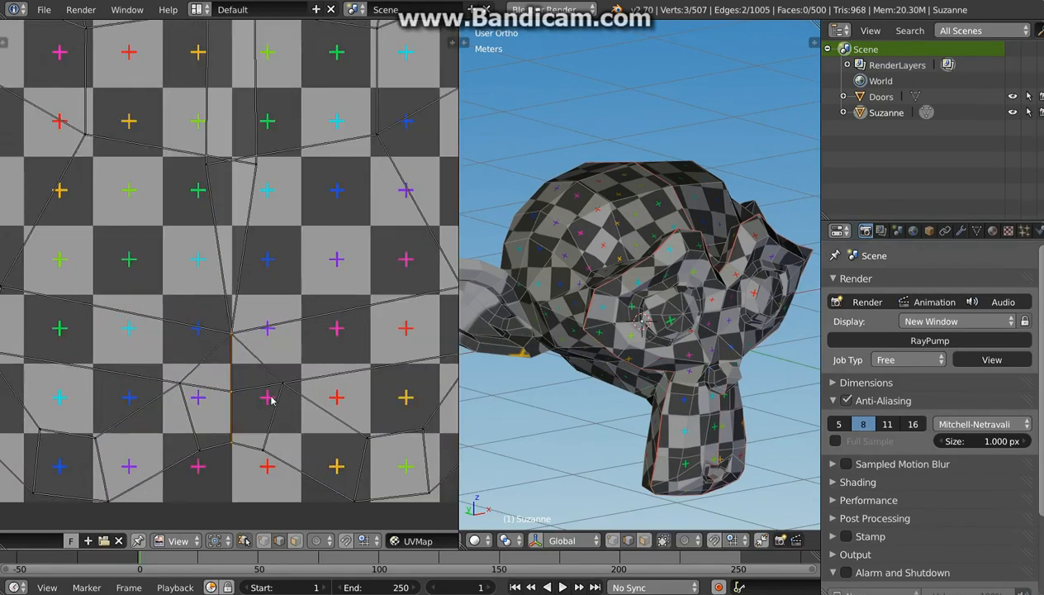
pyautogui.moveTo(615, 251); pyautogui.dragTo(581, 331, button='middle')
pyautogui.scroll(5, 653, 283)
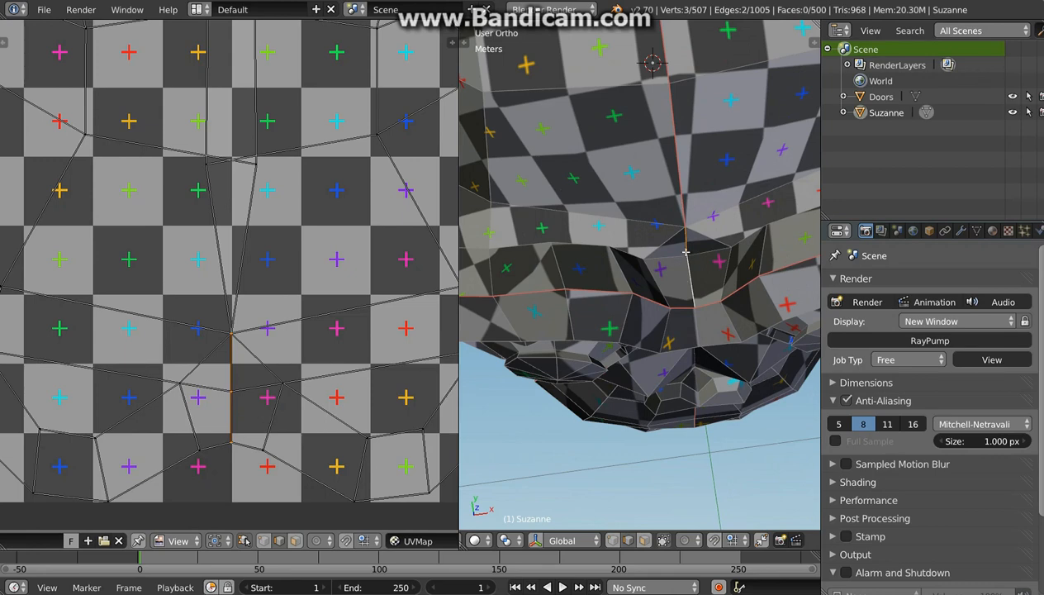
pyautogui.hotkey('ctrl', 'e')
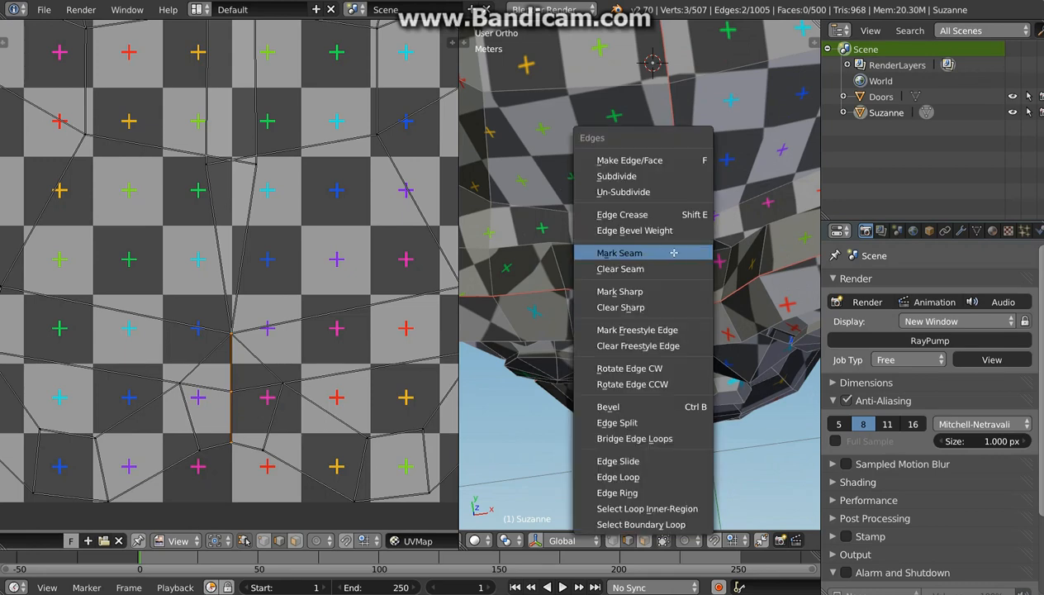
# Mark the selected edges under Suzanne's head as a seam and unwrap the whole mesh again.
pyautogui.click(645, 253)
pyautogui.press('a')
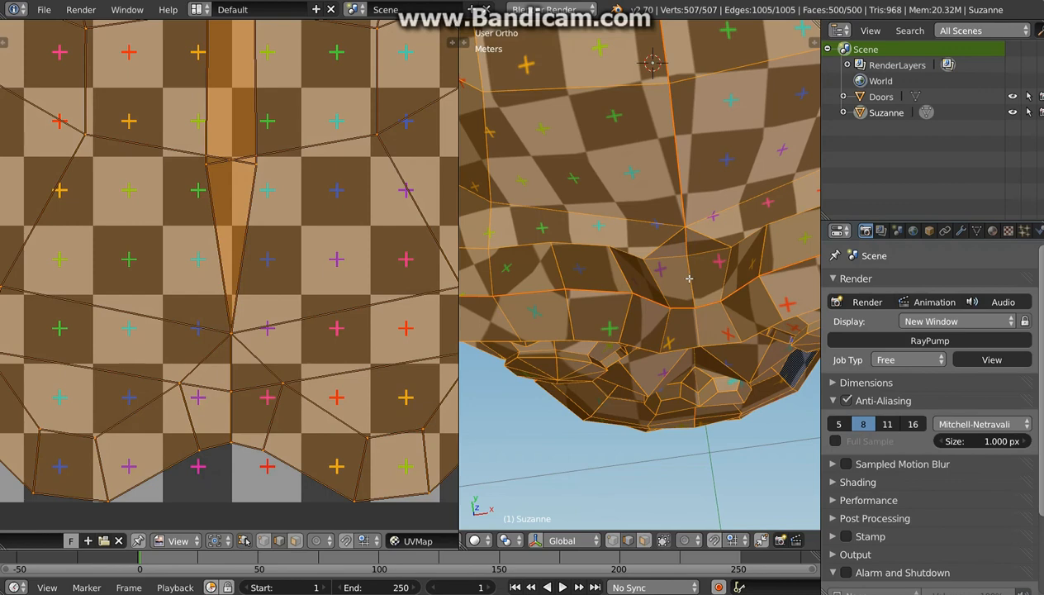
pyautogui.press('u')
pyautogui.click(688, 278)
pyautogui.scroll(-4, 193, 252)
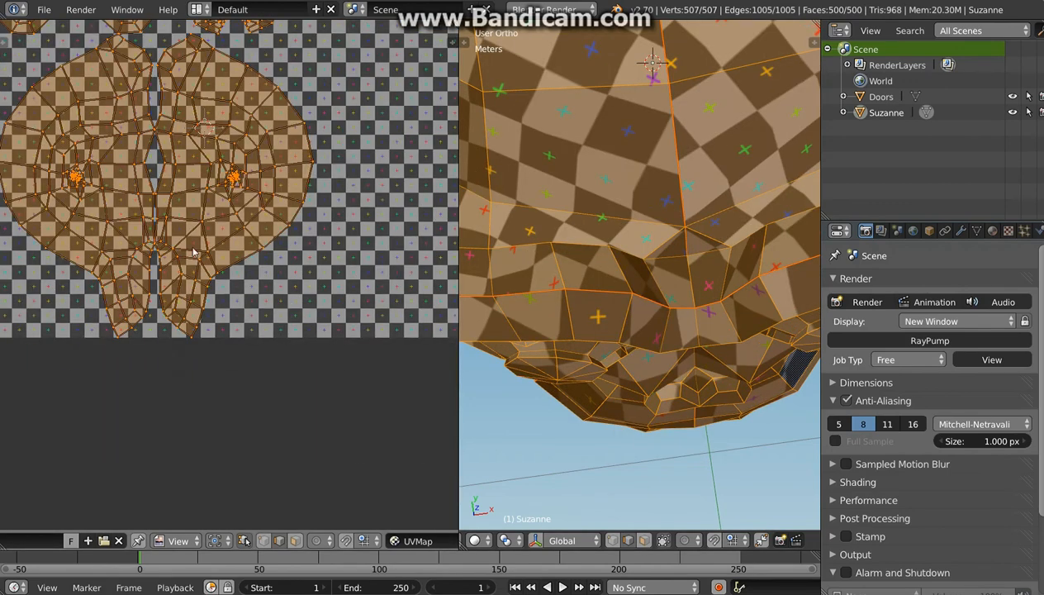
pyautogui.moveTo(236, 289); pyautogui.dragTo(286, 442, button='middle')
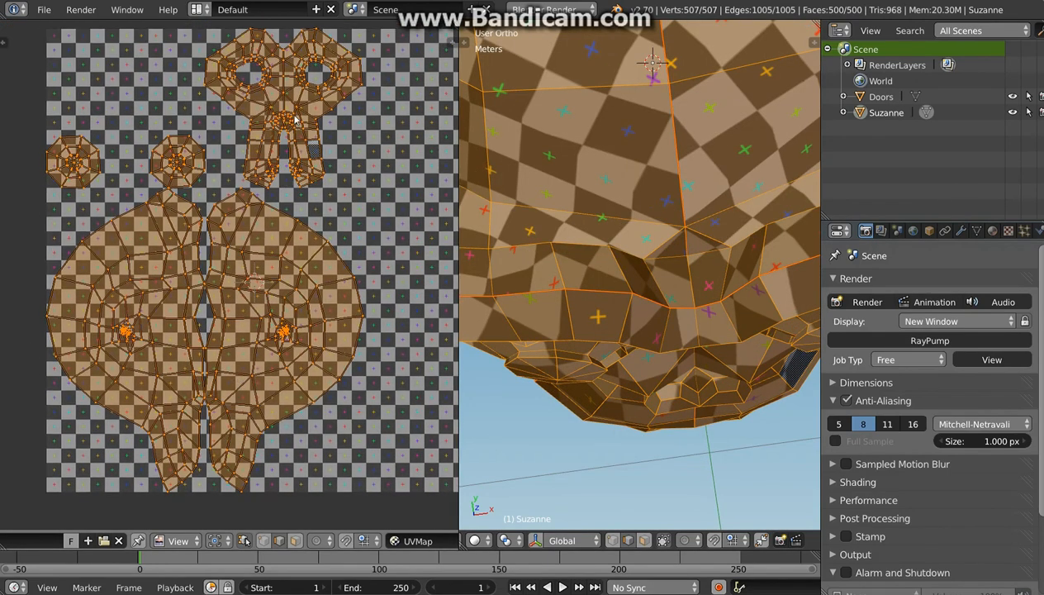
# Turn off selection sync between the UV and 3D views and select the whole mesh to display all its UVs.
pyautogui.press('l')
pyautogui.rightClick(303, 159)
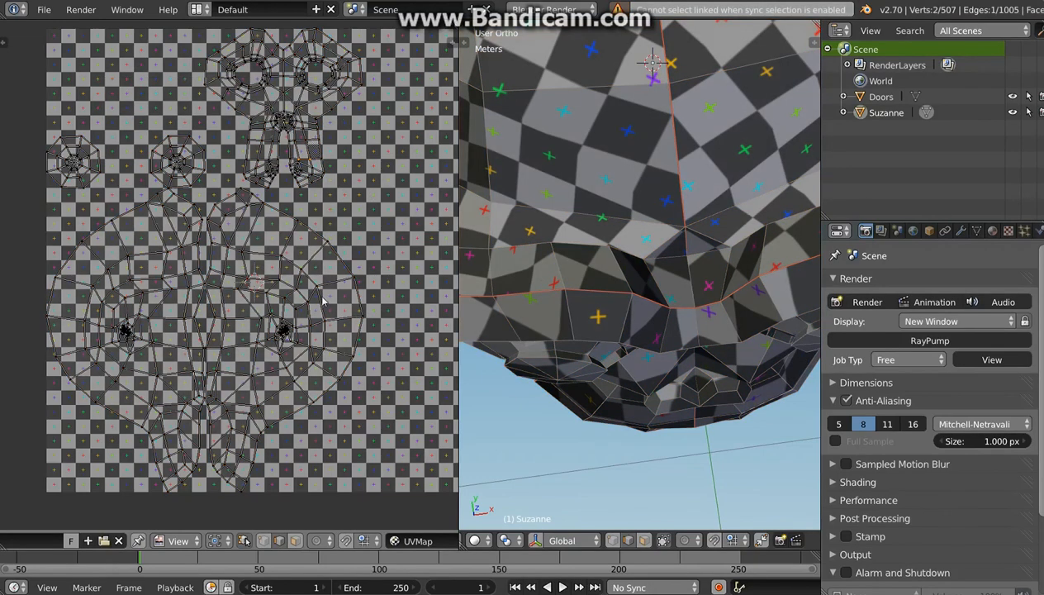
pyautogui.click(244, 540)
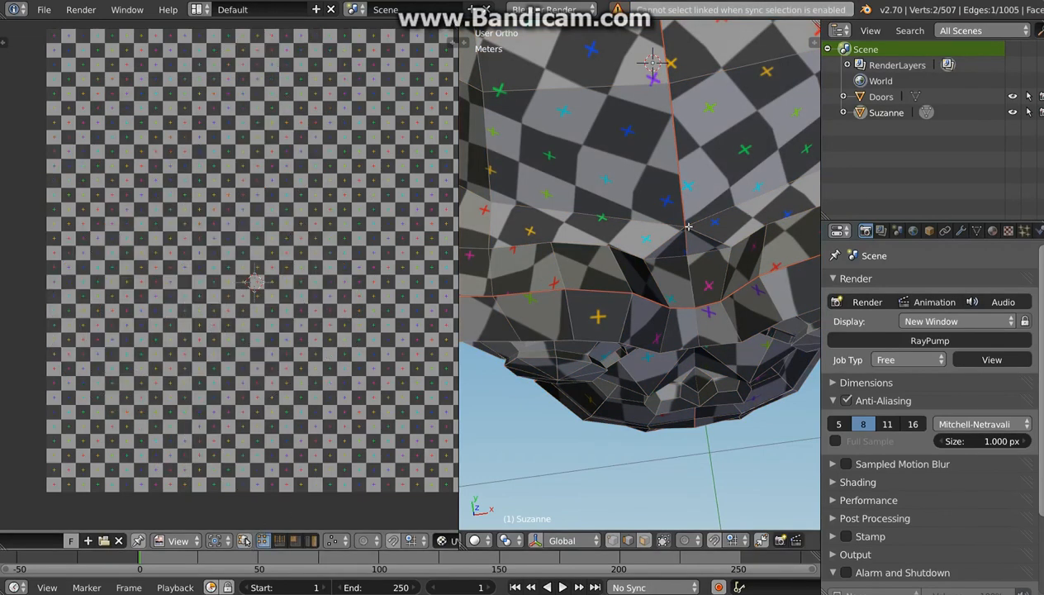
pyautogui.press('a')
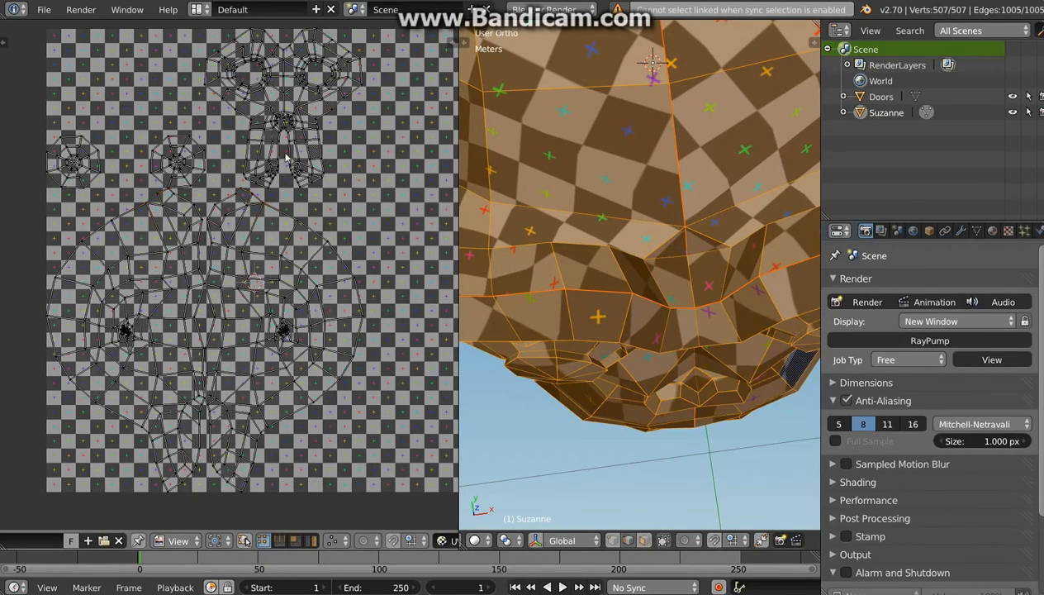
# Select the face, head-half and round UV islands individually to examine how the unwrap is divided.
pyautogui.press('l')
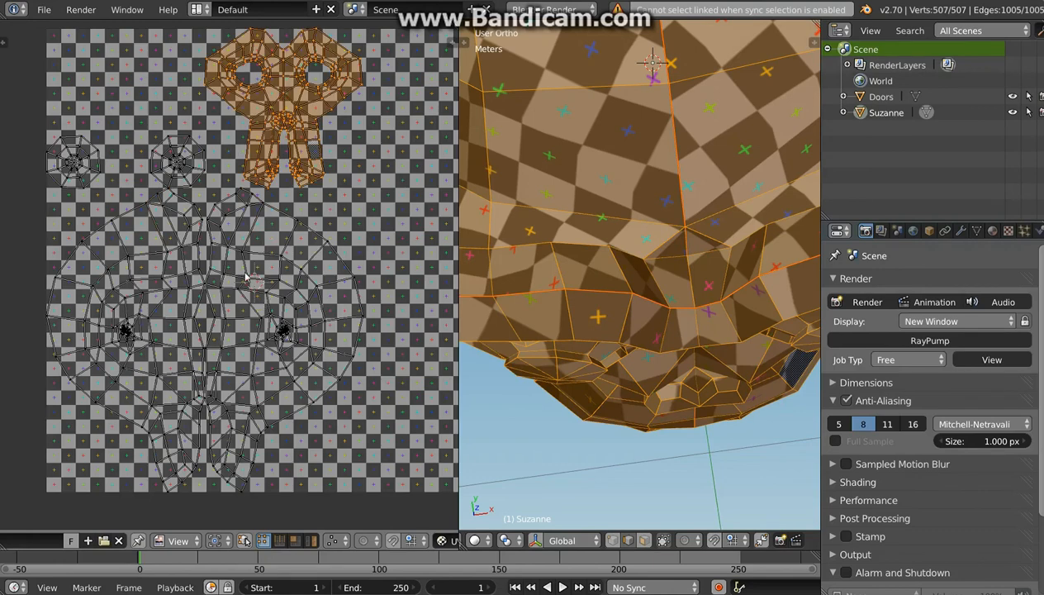
pyautogui.press('l')
pyautogui.click(164, 284)
pyautogui.press('l')
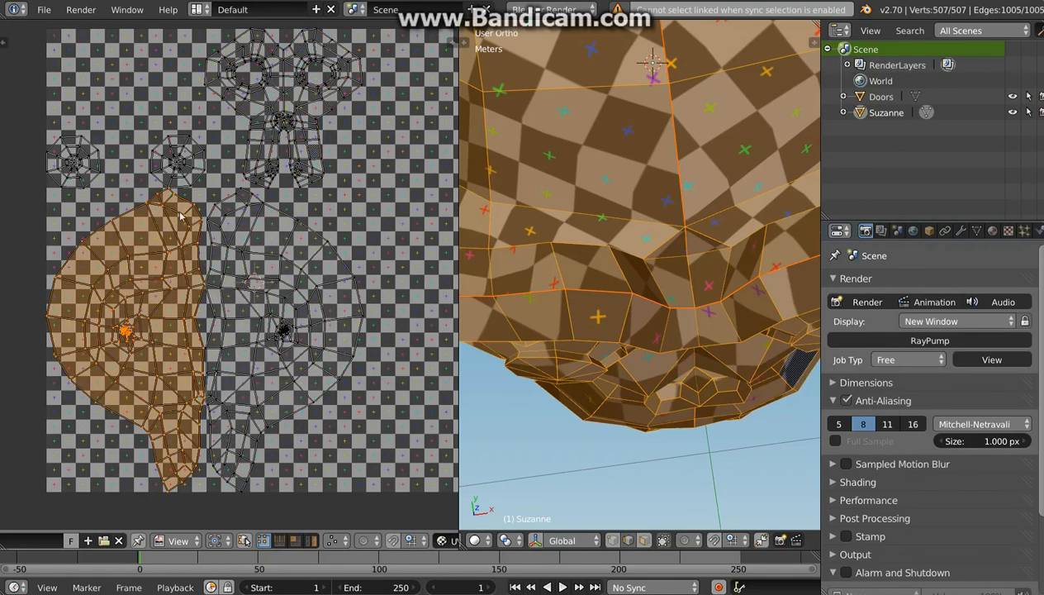
pyautogui.moveTo(621, 337); pyautogui.dragTo(685, 245, button='middle')
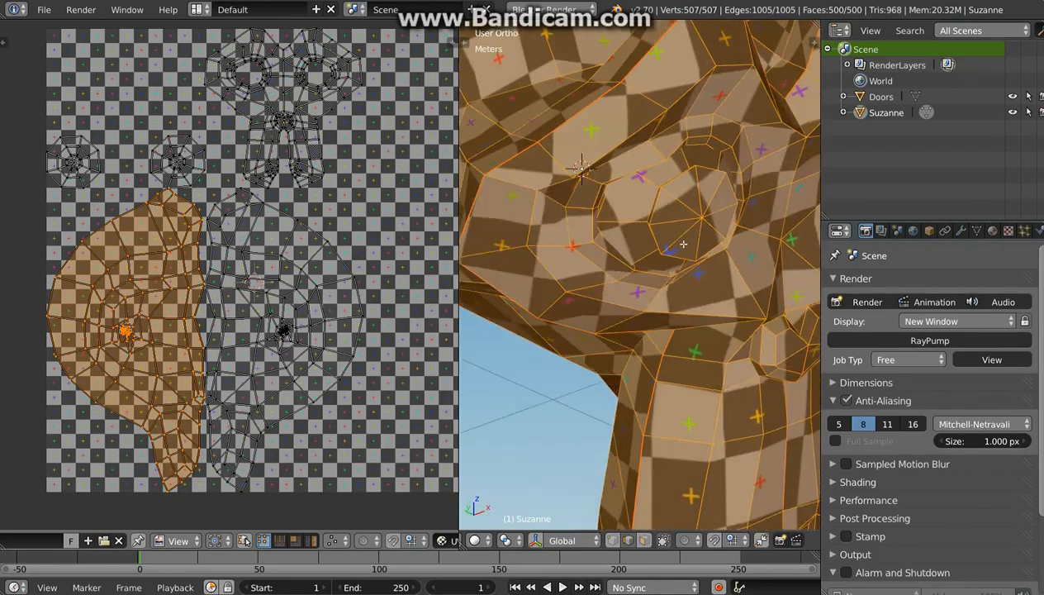
pyautogui.scroll(-5, 650, 246)
pyautogui.press('a')
pyautogui.press('l')
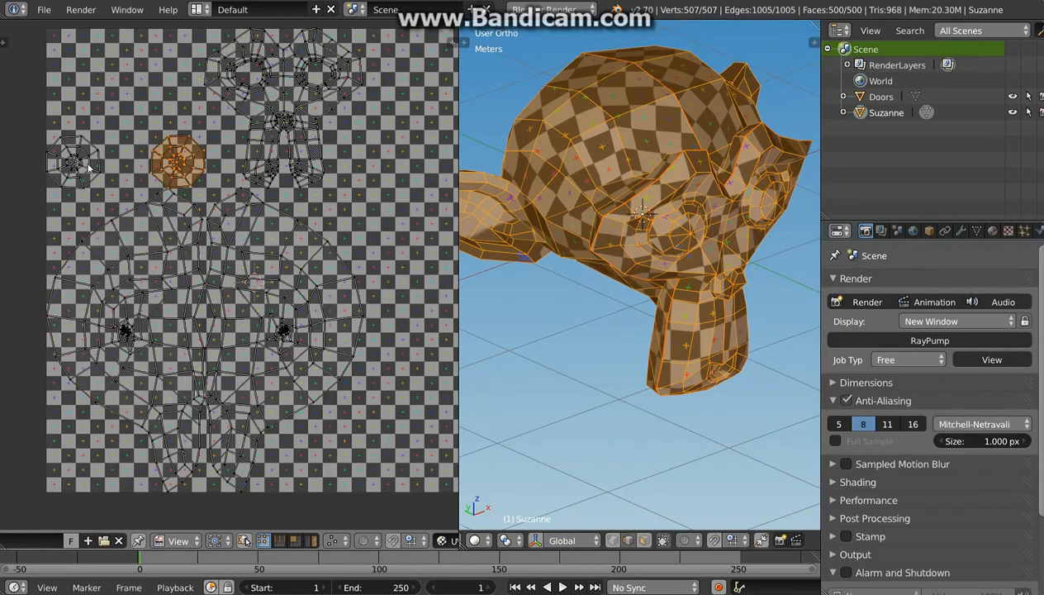
pyautogui.press('a')
pyautogui.press('l')
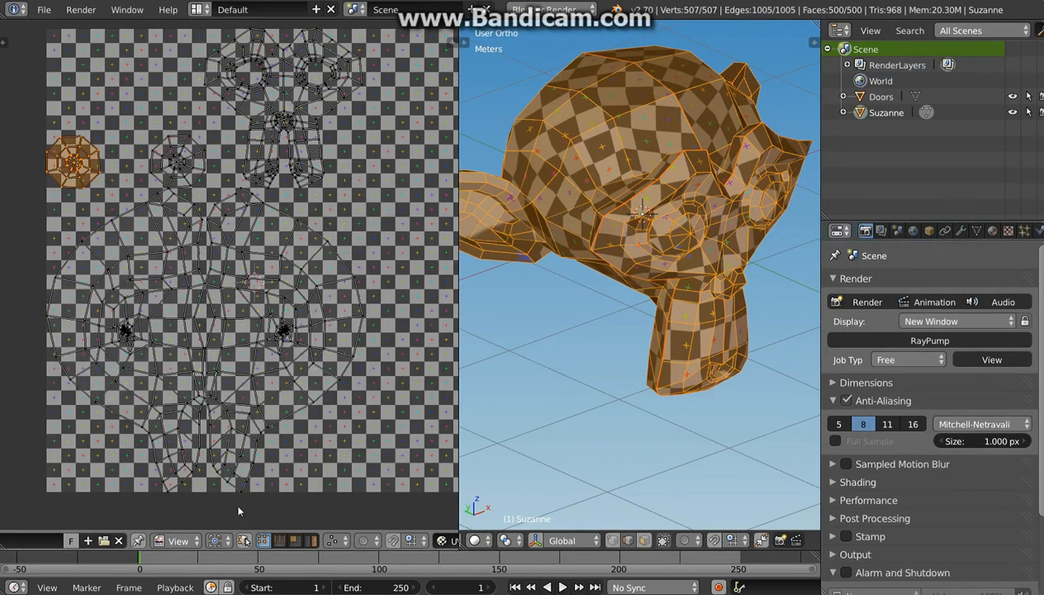
# Unlink the UVtes image from the UV view and widen the UV editor area.
pyautogui.moveTo(189, 537); pyautogui.dragTo(191, 536, button='middle')
pyautogui.scroll(5, 238, 537)
pyautogui.click(197, 540)
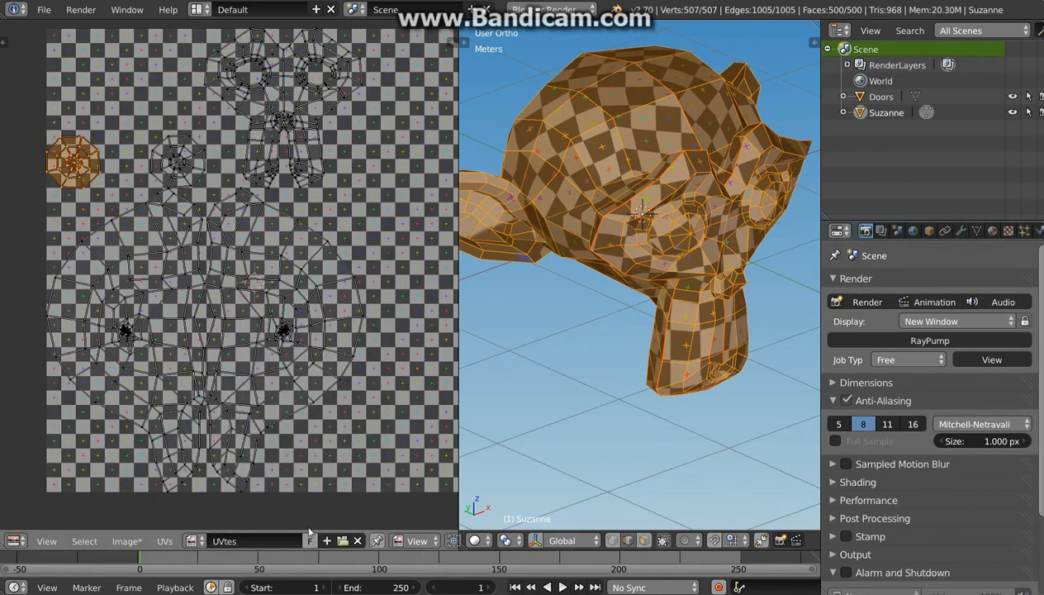
pyautogui.click(357, 541)
pyautogui.scroll(8, 258, 283)
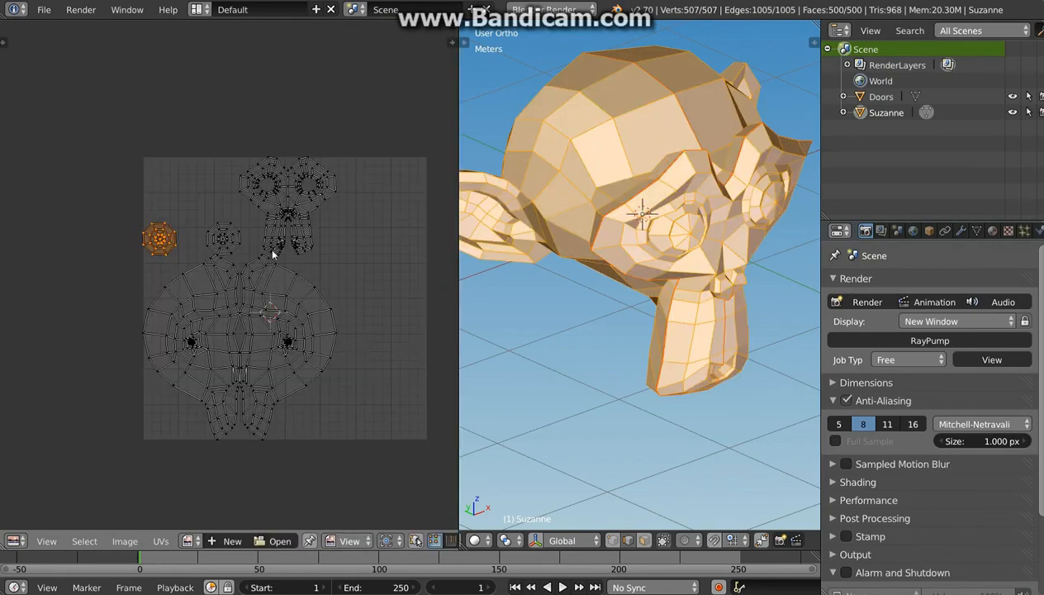
pyautogui.scroll(-2, 289, 341)
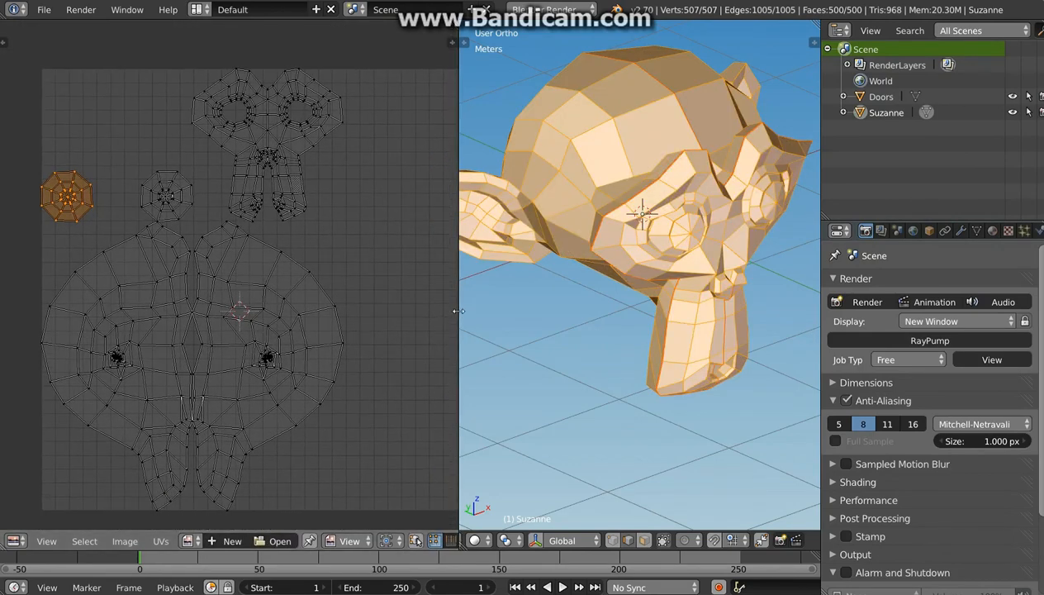
pyautogui.moveTo(459, 309); pyautogui.dragTo(641, 310)
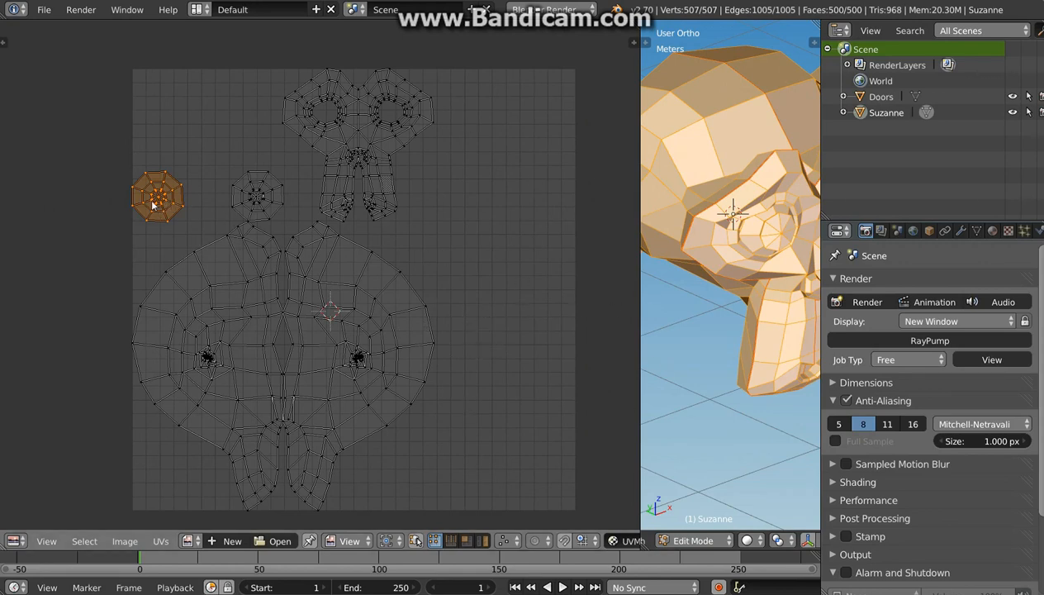
# Move the selected round island to the UV square's lower-right corner and the right head-half island to the right edge.
pyautogui.press('g')
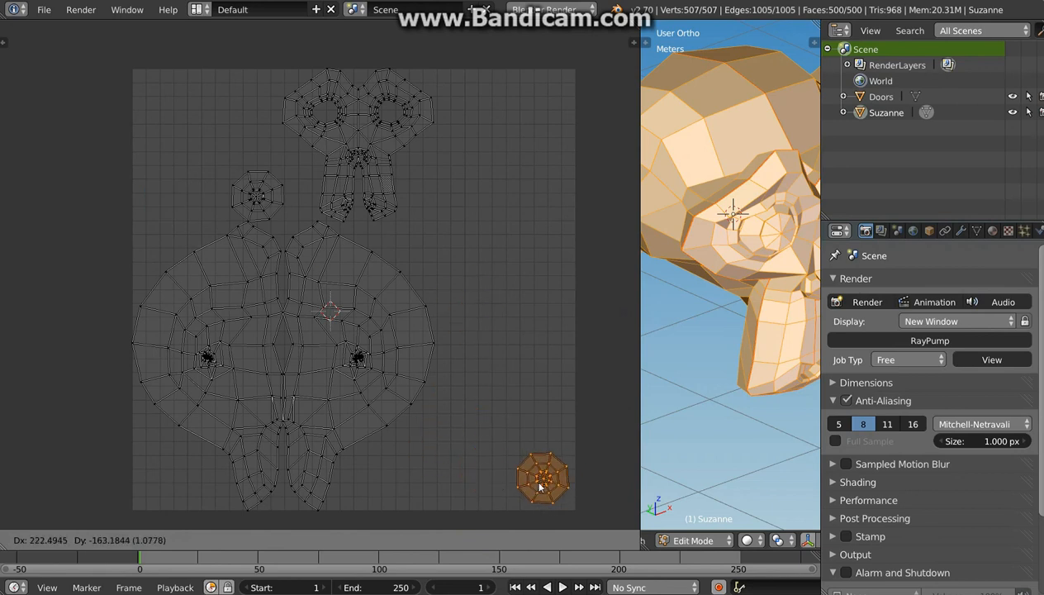
pyautogui.click(546, 486)
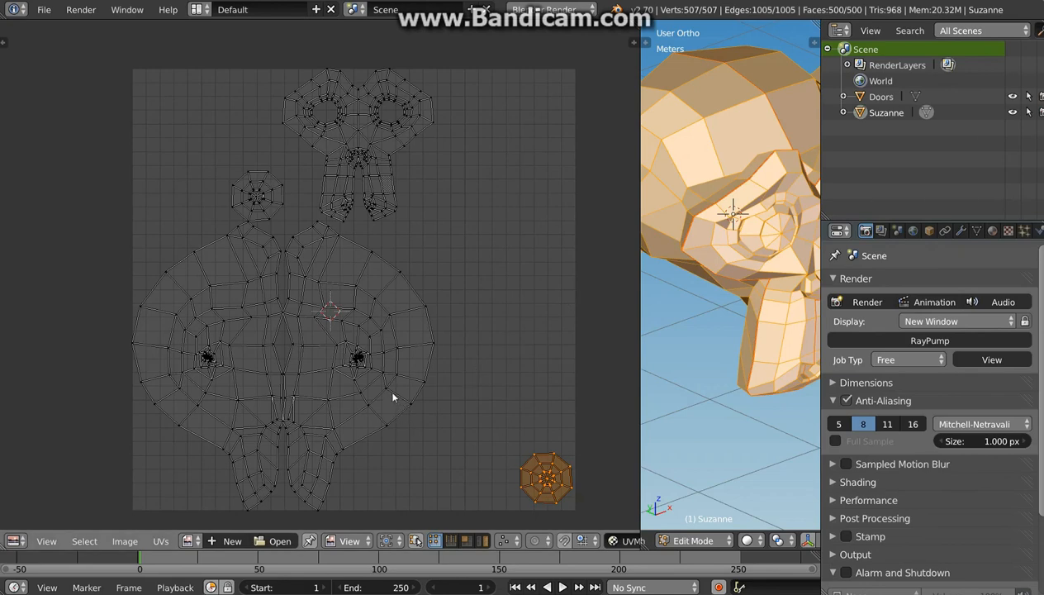
pyautogui.press('a')
pyautogui.press('l')
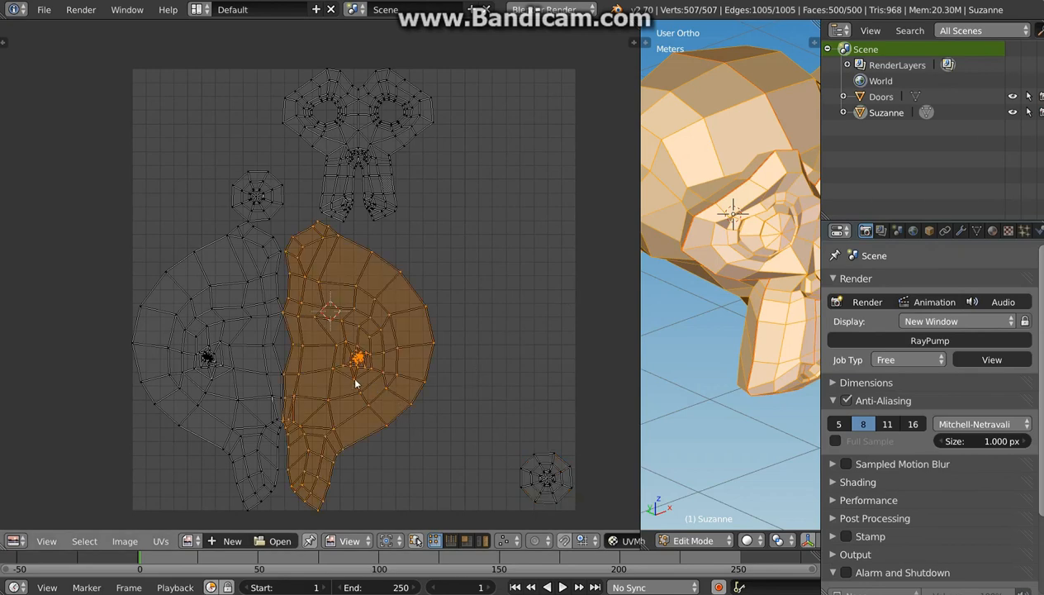
pyautogui.press('g')
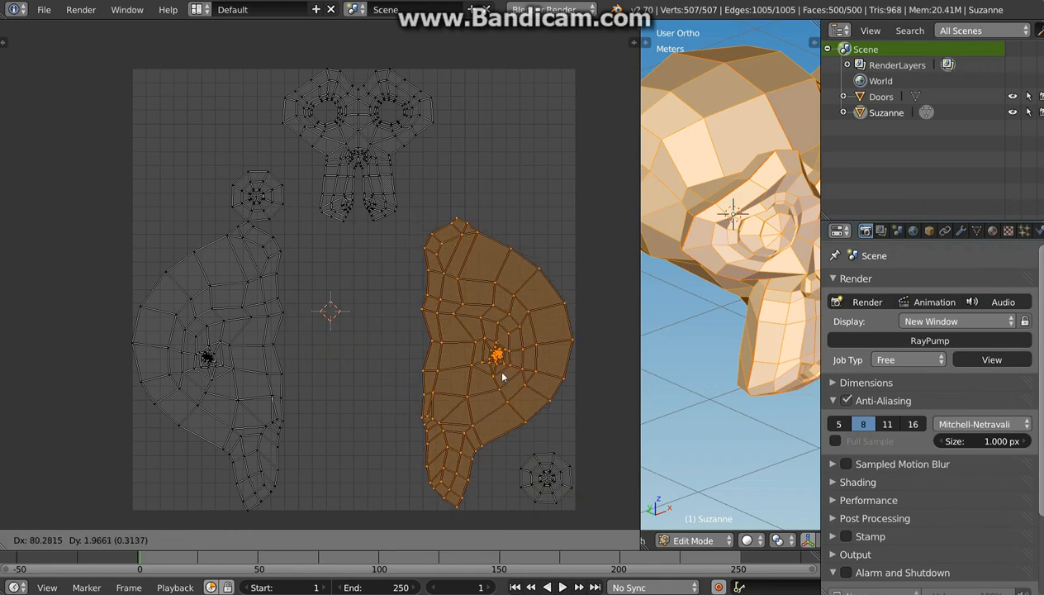
pyautogui.click(503, 376)
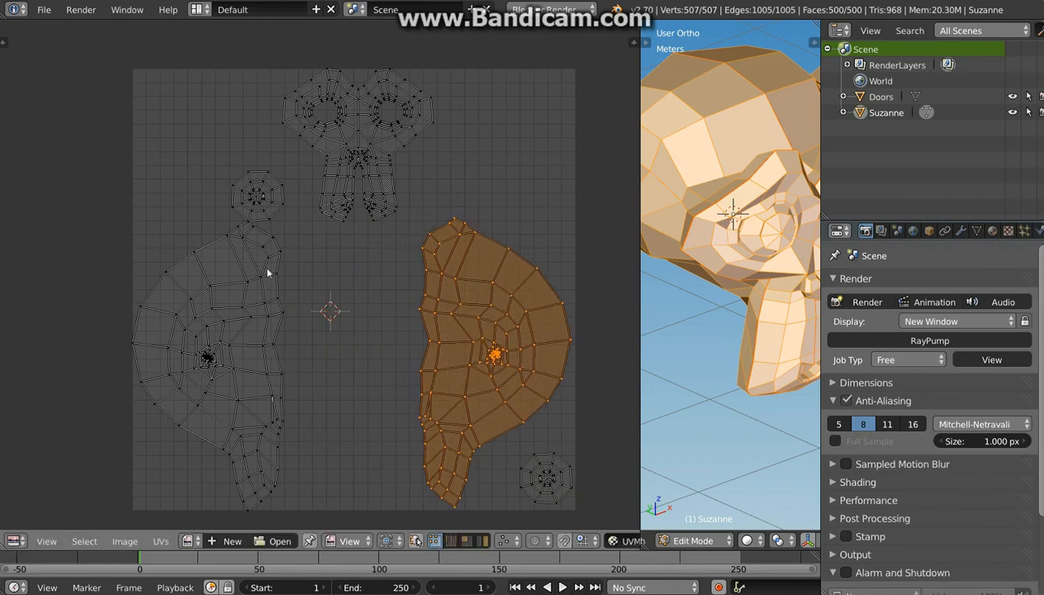
# Move the remaining round island into the lower-left corner of the UV square.
pyautogui.press('a')
pyautogui.press('l')
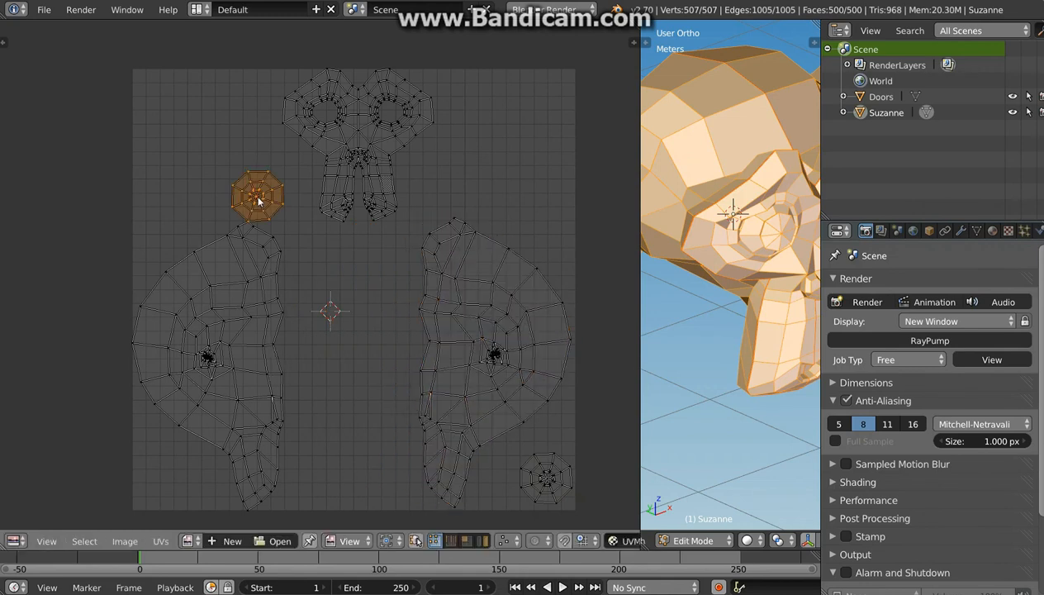
pyautogui.press('g')
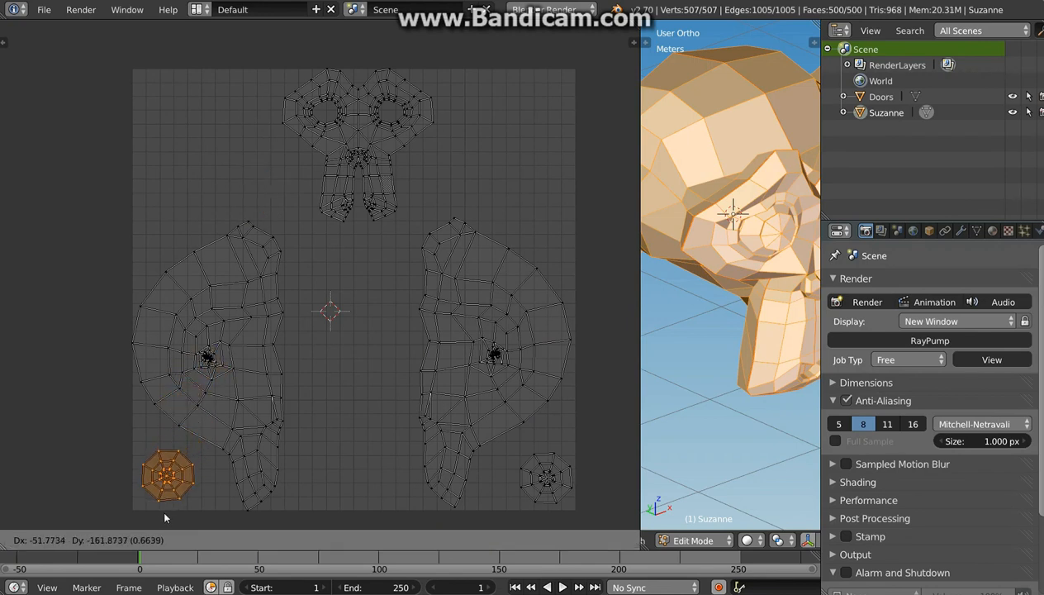
pyautogui.click(162, 514)
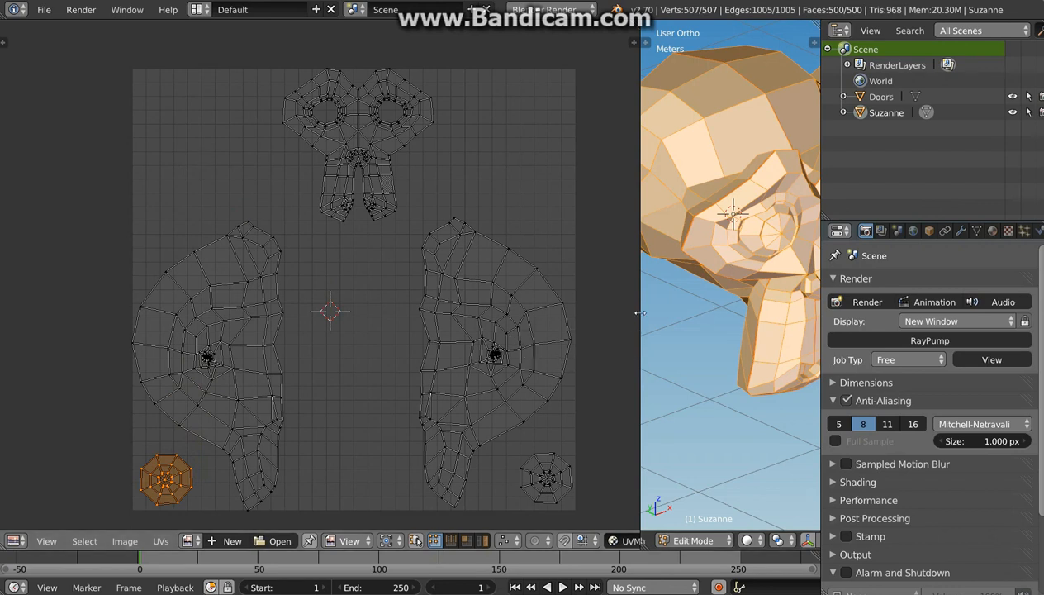
# Narrow the UV editor area and scale both round corner islands up about 1.7 times.
pyautogui.moveTo(640, 318); pyautogui.dragTo(556, 319)
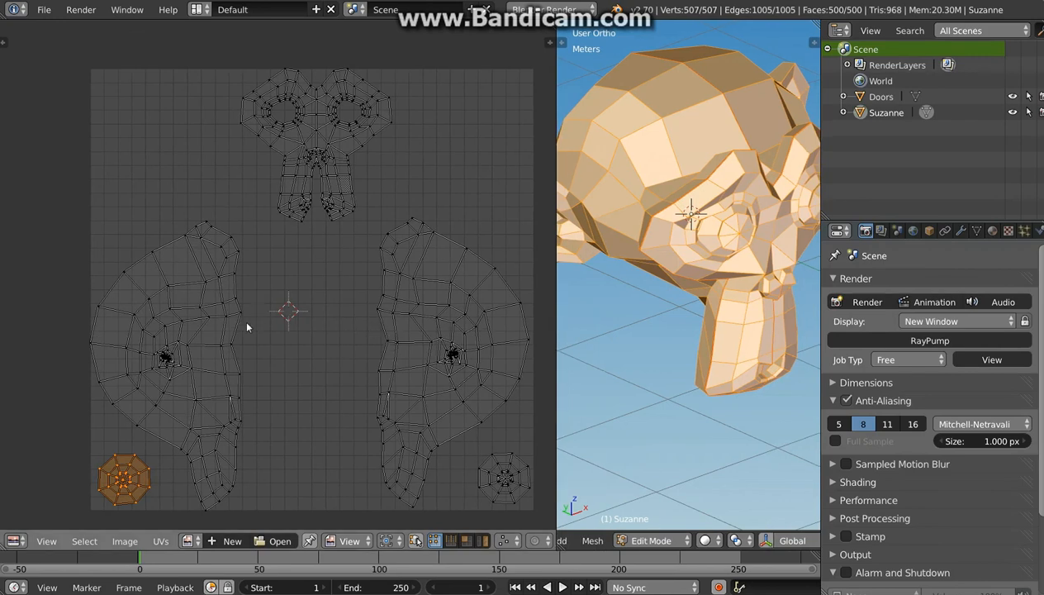
pyautogui.press('s')
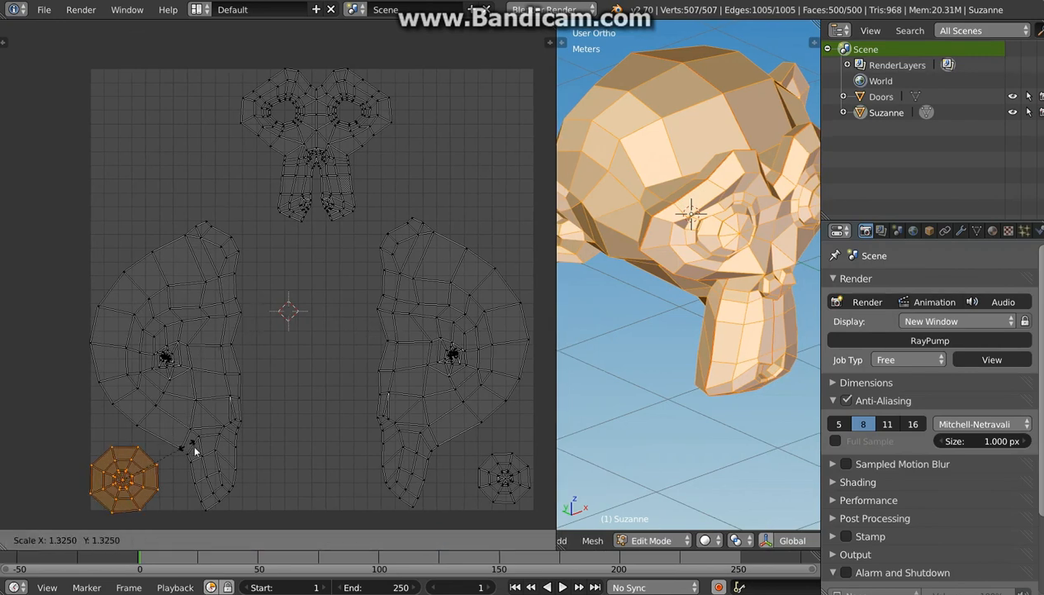
pyautogui.click(216, 450)
pyautogui.press('a')
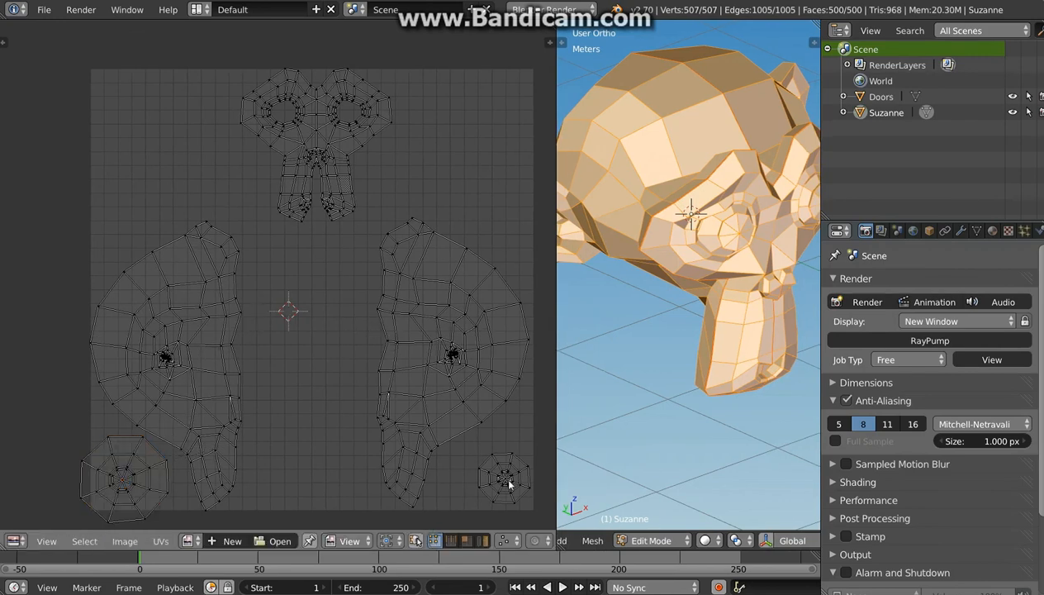
pyautogui.press('l')
pyautogui.press('s')
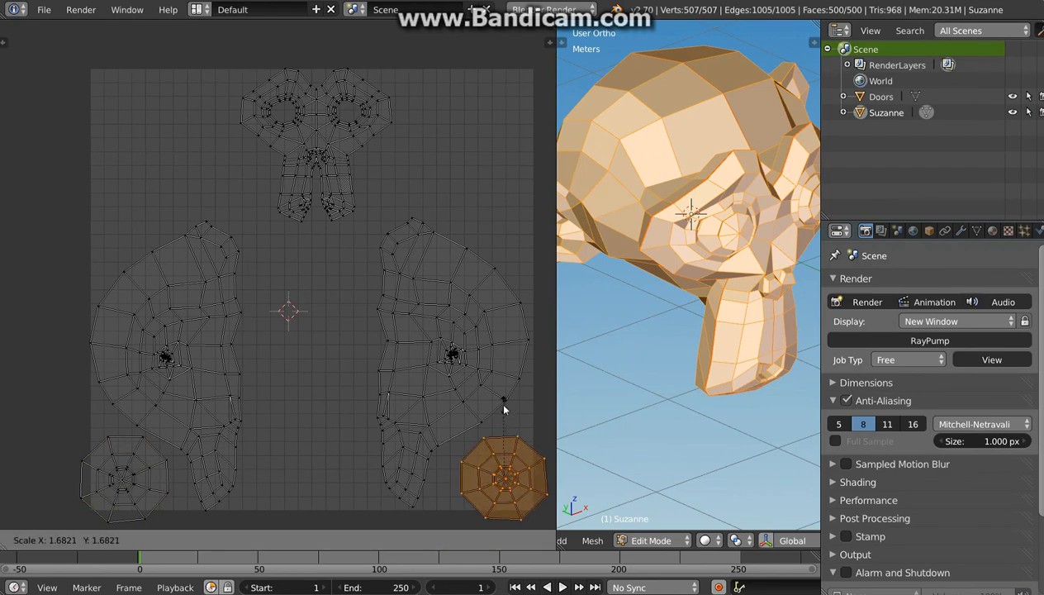
pyautogui.click(496, 403)
# Move the lower-right round island inside the UV square and shift the right head-half island up clear of it.
pyautogui.press('g')
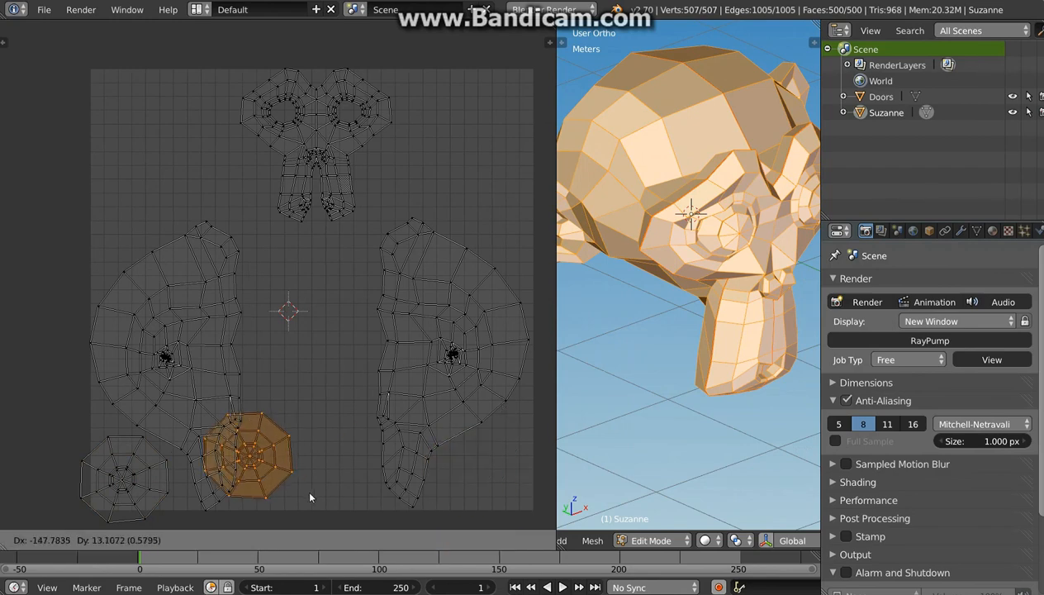
pyautogui.click(494, 476)
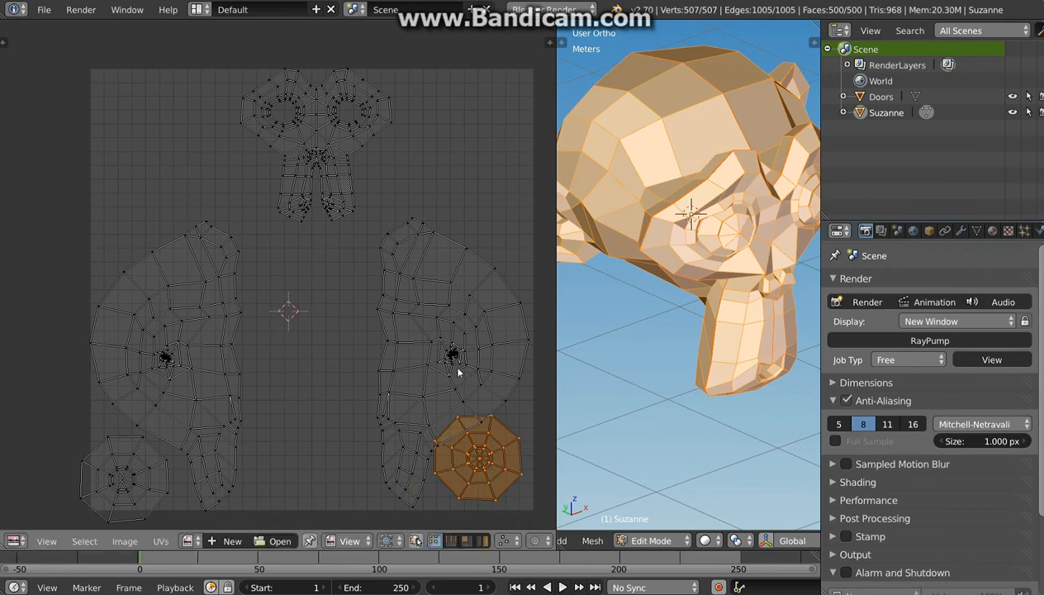
pyautogui.press('l')
pyautogui.press('g')
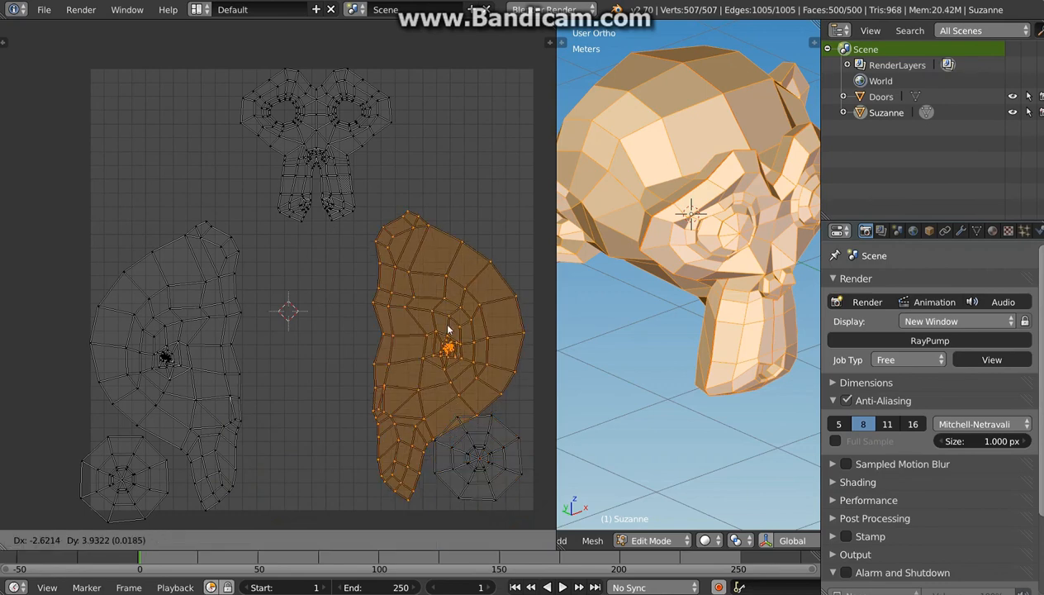
pyautogui.click(440, 319)
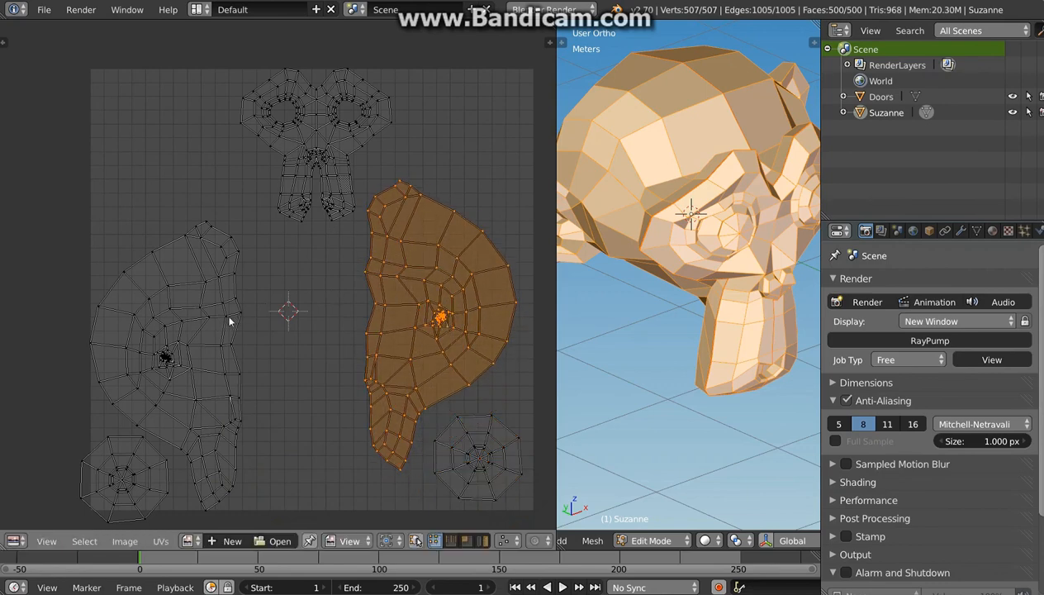
# Raise the left head-half island level with the right one and move the lower-left round island inside the UV square.
pyautogui.press('l')
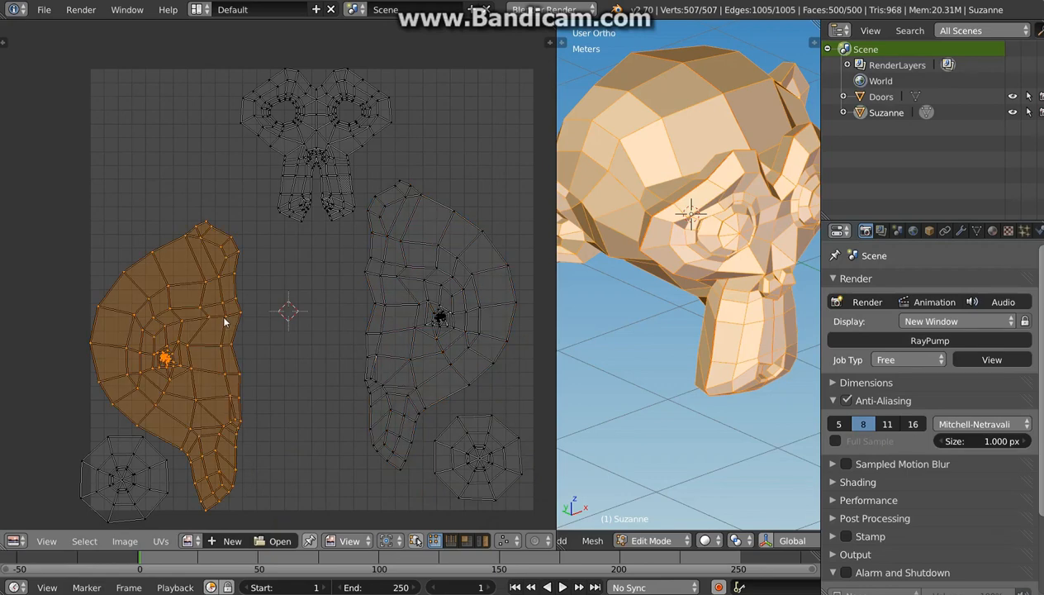
pyautogui.press('g')
pyautogui.click(245, 286)
pyautogui.press('l')
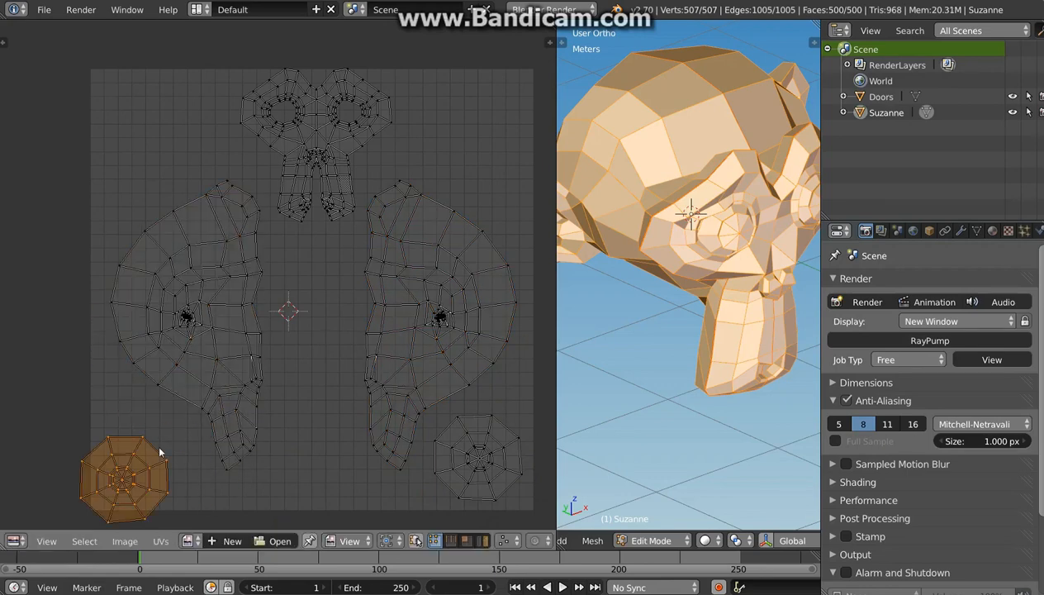
pyautogui.press('g')
pyautogui.click(180, 426)
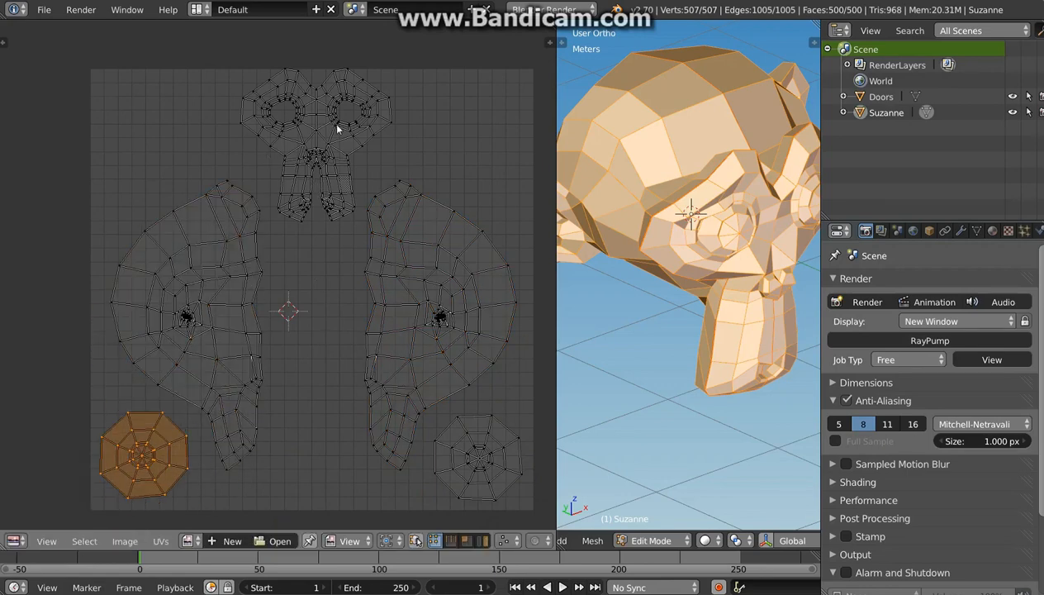
# Scale the face island up about 1.18 times and move it down inside the UV square between the two head-half islands.
pyautogui.press('l')
pyautogui.press('s')
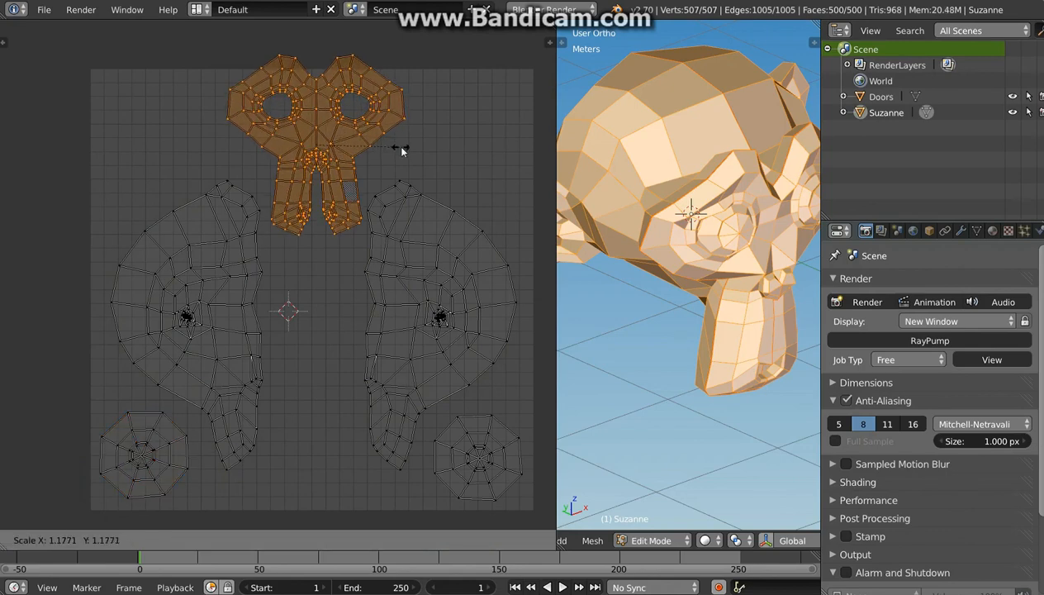
pyautogui.click(401, 152)
pyautogui.press('g')
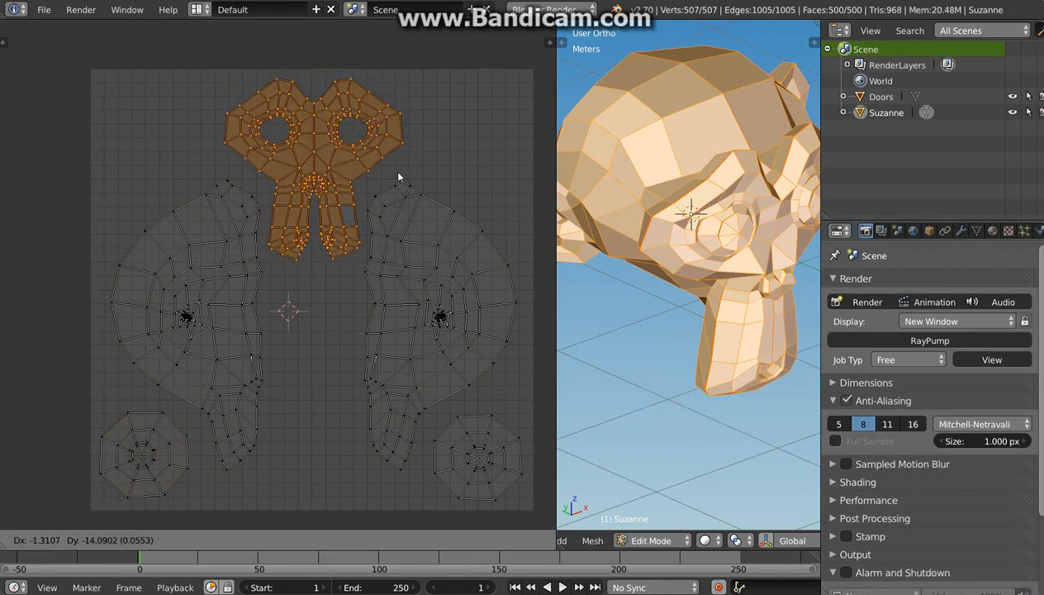
pyautogui.click(402, 178)
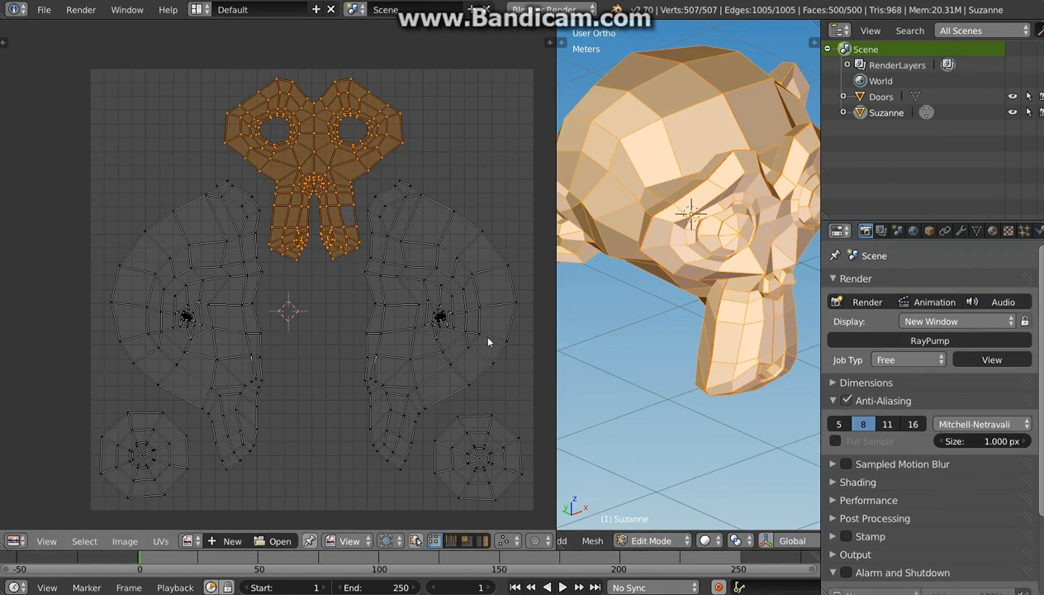
# Assign the UVtes checker image to Suzanne's UV layout.
pyautogui.click(188, 541)
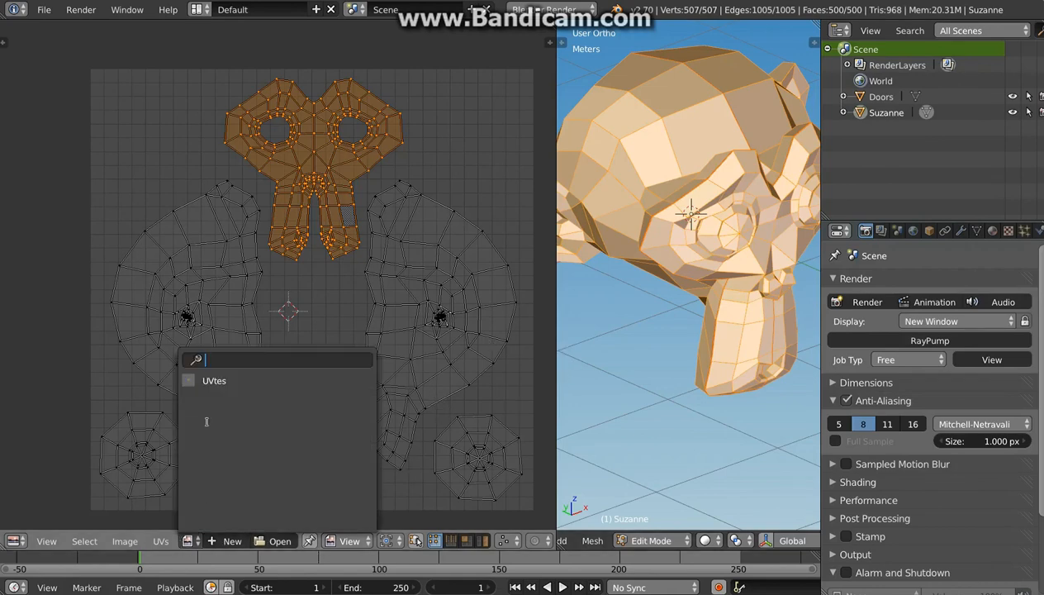
pyautogui.click(208, 377)
pyautogui.scroll(-1, 343, 333)
pyautogui.scroll(-2, 362, 342)
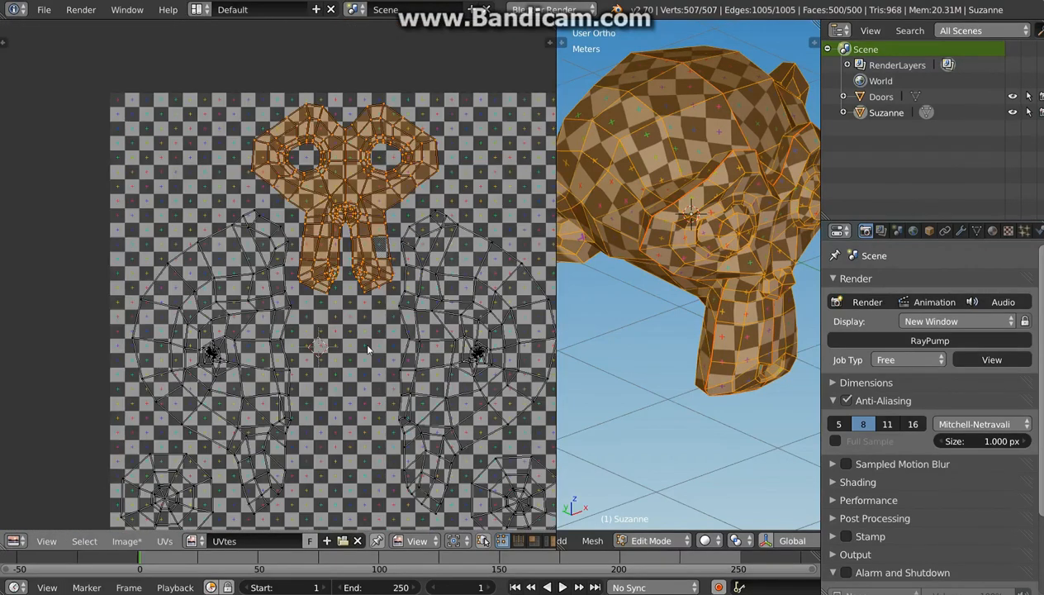
pyautogui.moveTo(440, 356); pyautogui.dragTo(351, 309, button='middle')
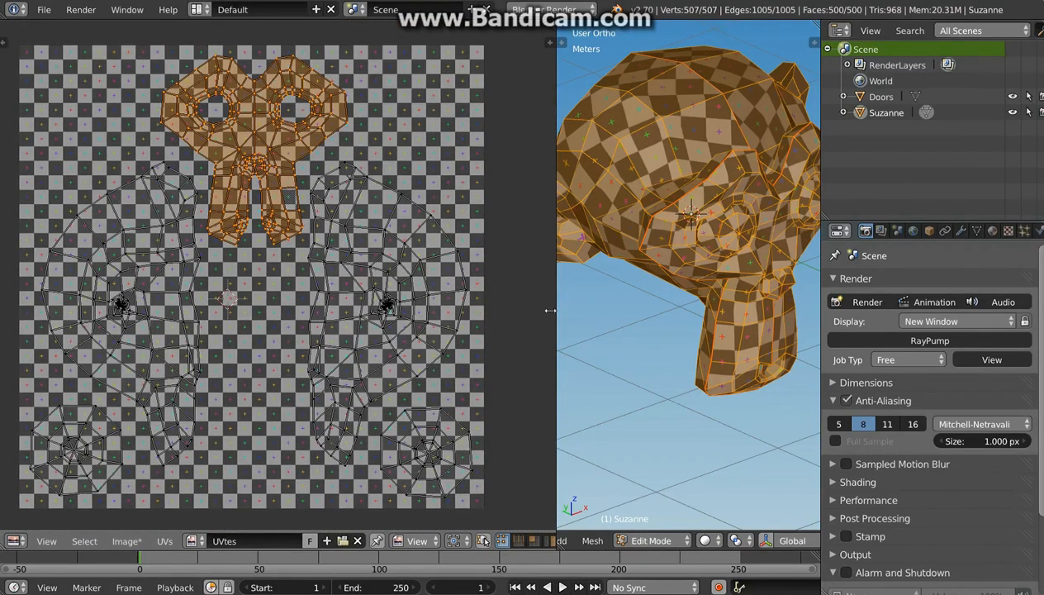
# Widen the 3D view and examine the checker texture for stretching across Suzanne's face, scalp, ears and back of the head.
pyautogui.moveTo(550, 310); pyautogui.dragTo(382, 311)
pyautogui.moveTo(512, 330); pyautogui.dragTo(620, 325, button='middle')
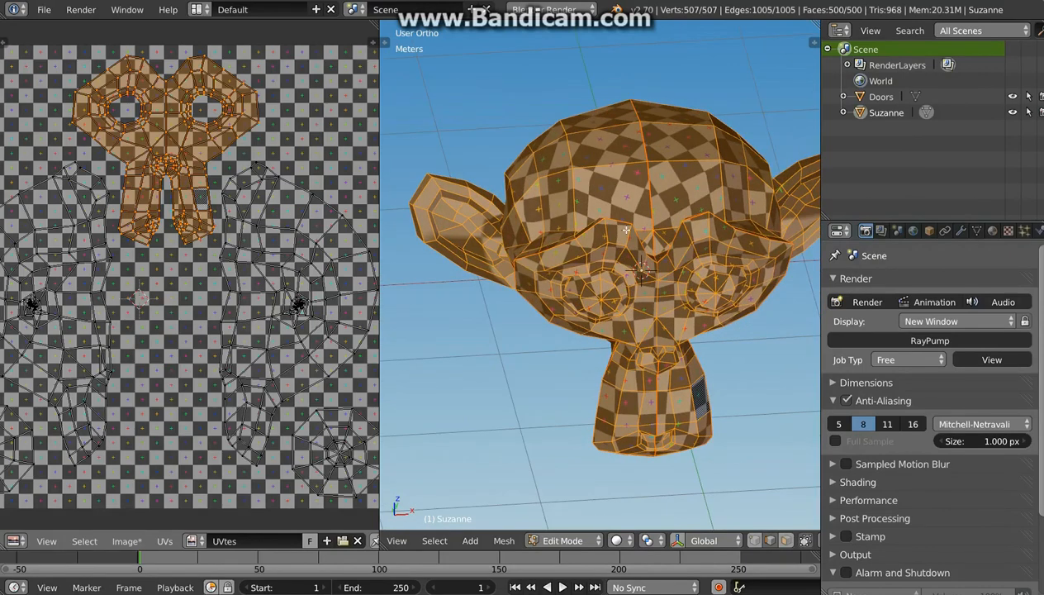
pyautogui.moveTo(613, 280); pyautogui.dragTo(651, 322, button='middle')
pyautogui.scroll(1, 619, 192)
pyautogui.moveTo(619, 191); pyautogui.dragTo(648, 292, button='middle')
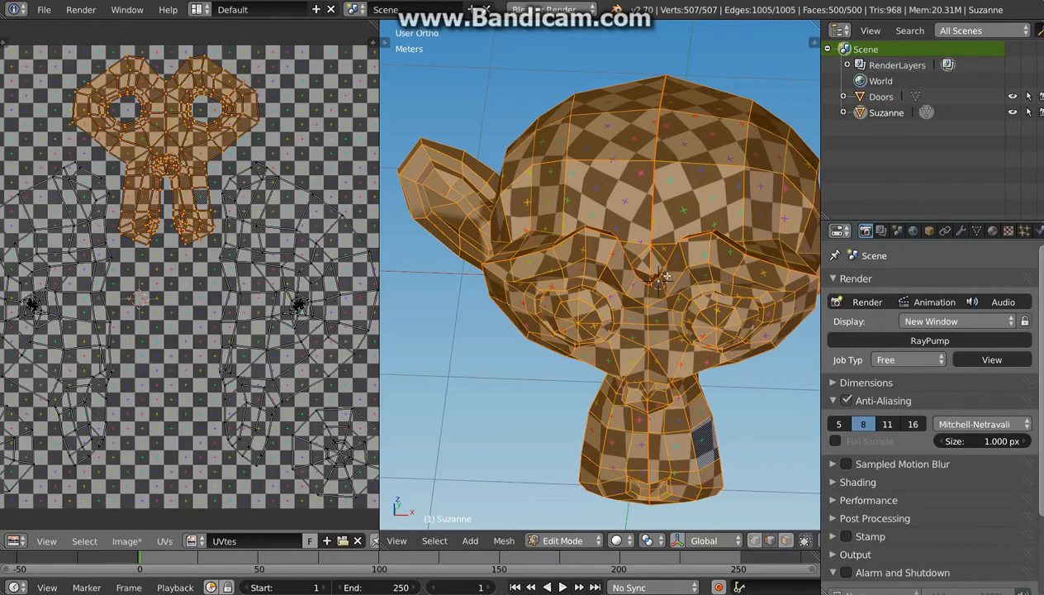
pyautogui.moveTo(666, 276); pyautogui.dragTo(580, 303, button='middle')
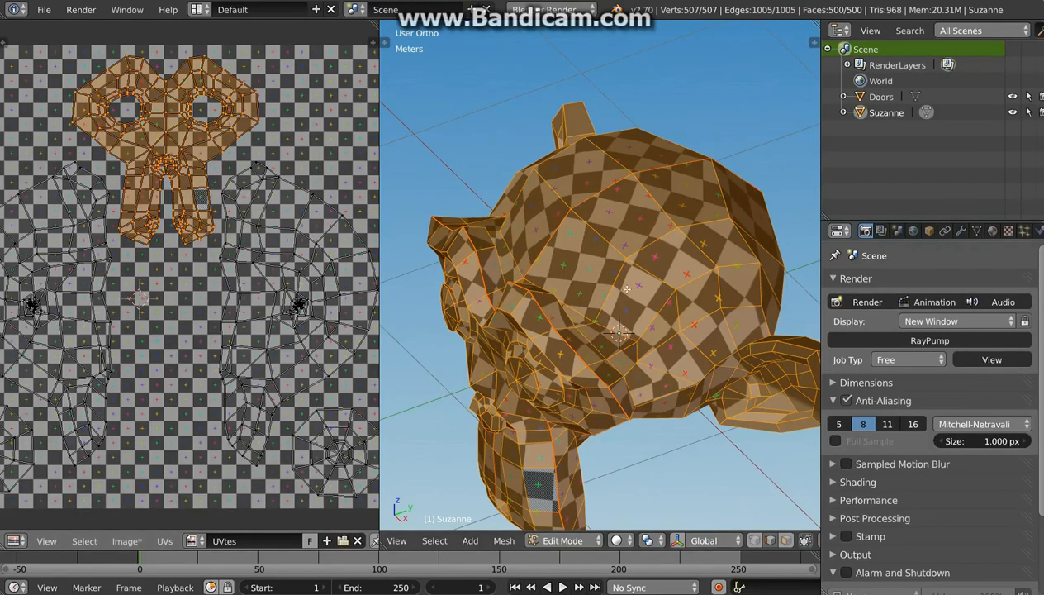
pyautogui.moveTo(627, 289); pyautogui.dragTo(664, 307, button='middle')
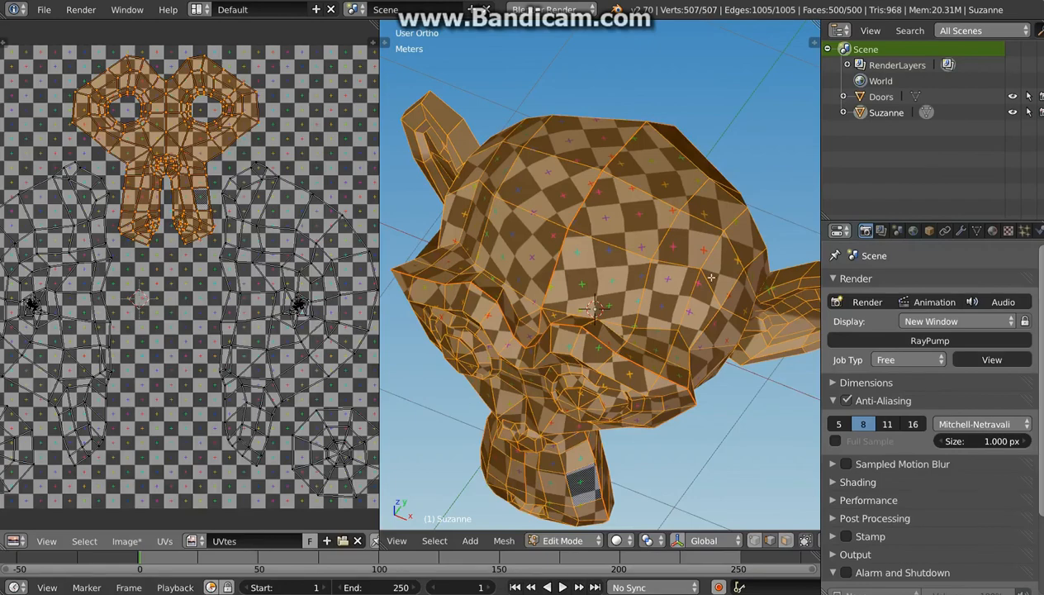
pyautogui.moveTo(479, 249); pyautogui.dragTo(614, 293, button='middle')
pyautogui.scroll(3, 613, 293)
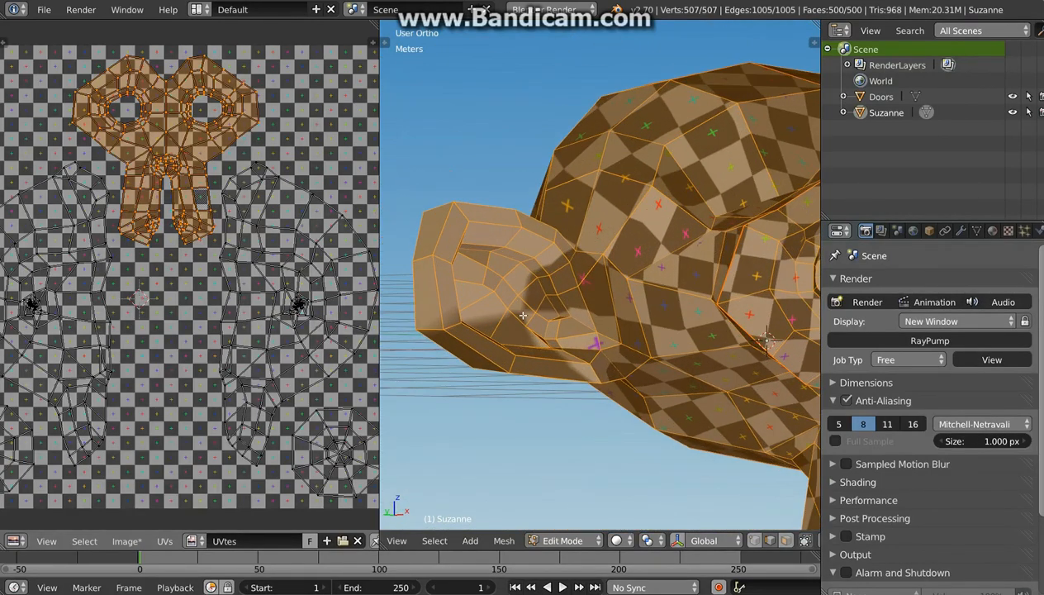
pyautogui.moveTo(486, 358); pyautogui.dragTo(900, 361, button='middle')
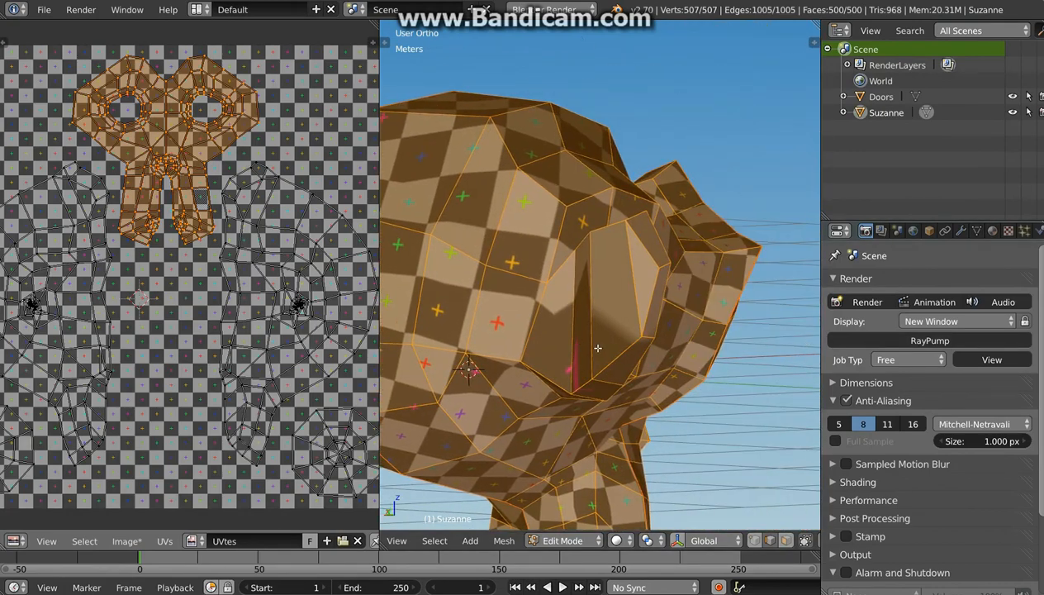
pyautogui.moveTo(592, 344); pyautogui.dragTo(649, 356, button='middle')
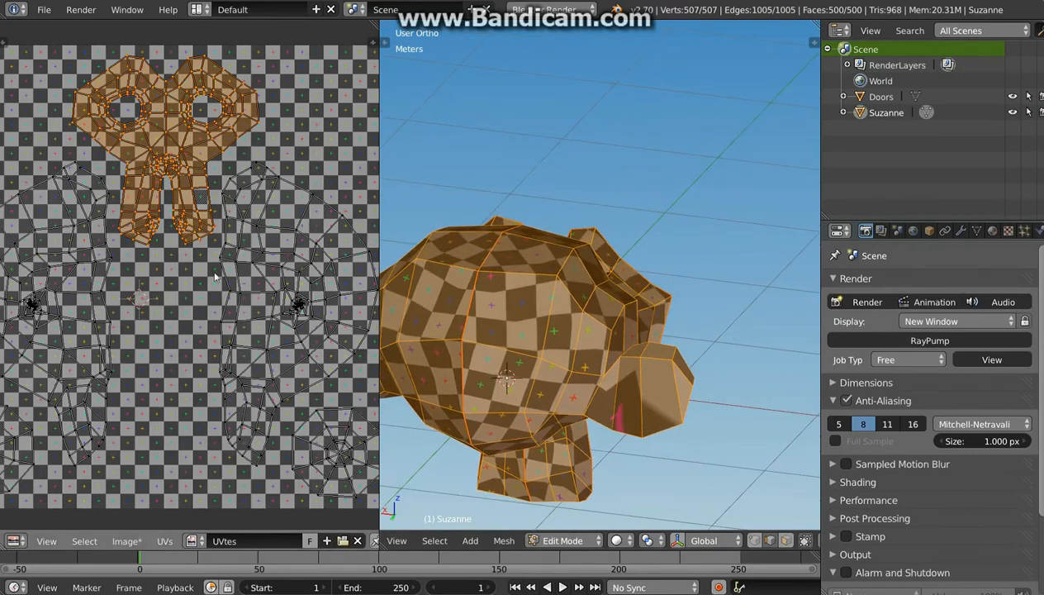
# Try to enlarge the dense ear vertices of the left head-half island by scaling them with smooth proportional editing.
pyautogui.moveTo(130, 311); pyautogui.dragTo(198, 305, button='middle')
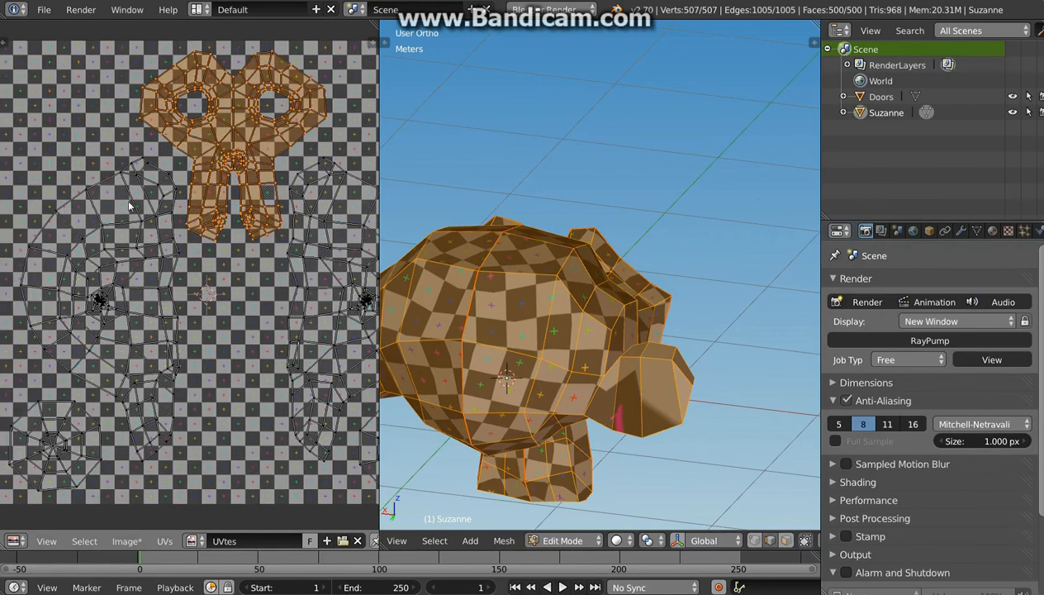
pyautogui.scroll(9, 82, 309)
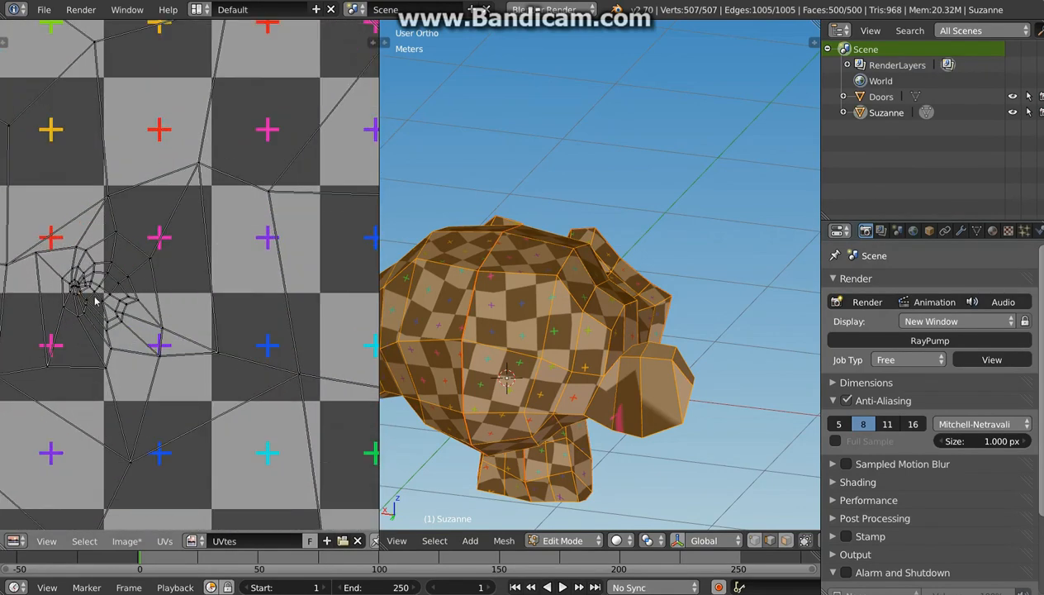
pyautogui.moveTo(86, 321); pyautogui.dragTo(122, 325, button='middle')
pyautogui.scroll(-2, 123, 325)
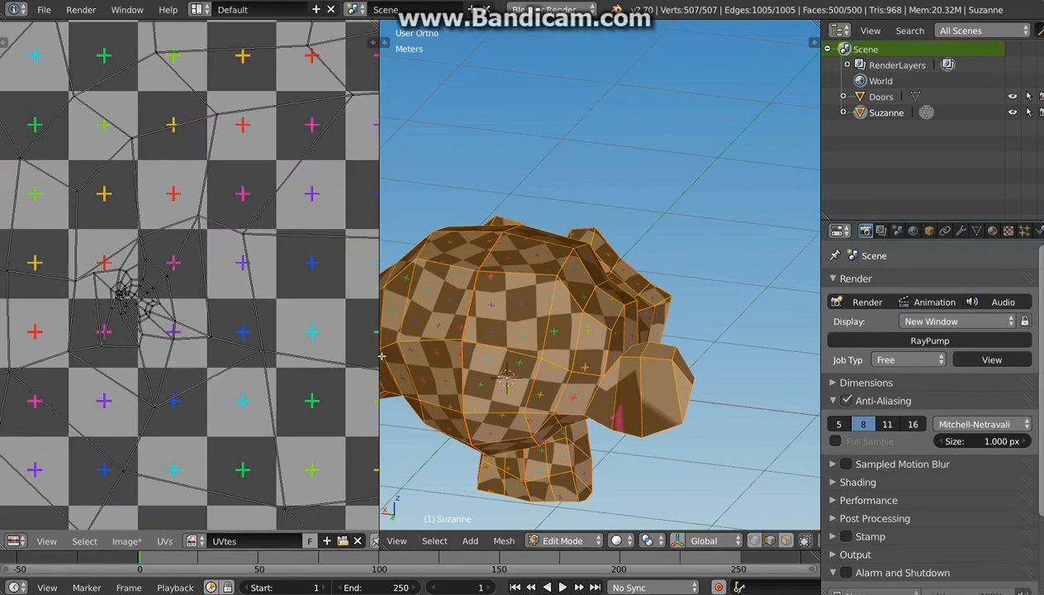
pyautogui.moveTo(381, 355); pyautogui.dragTo(453, 355)
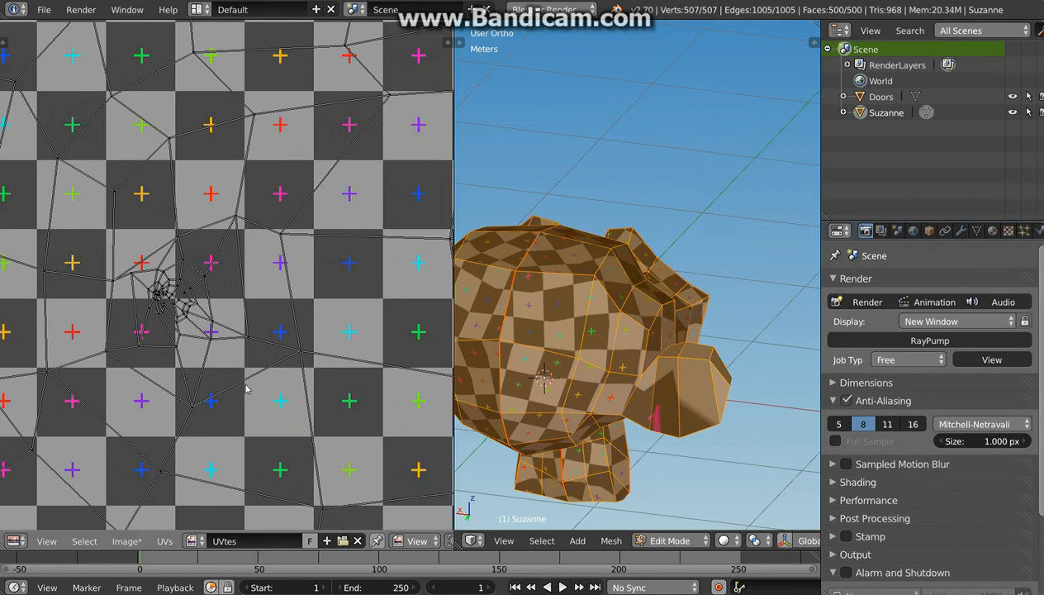
pyautogui.press('s')
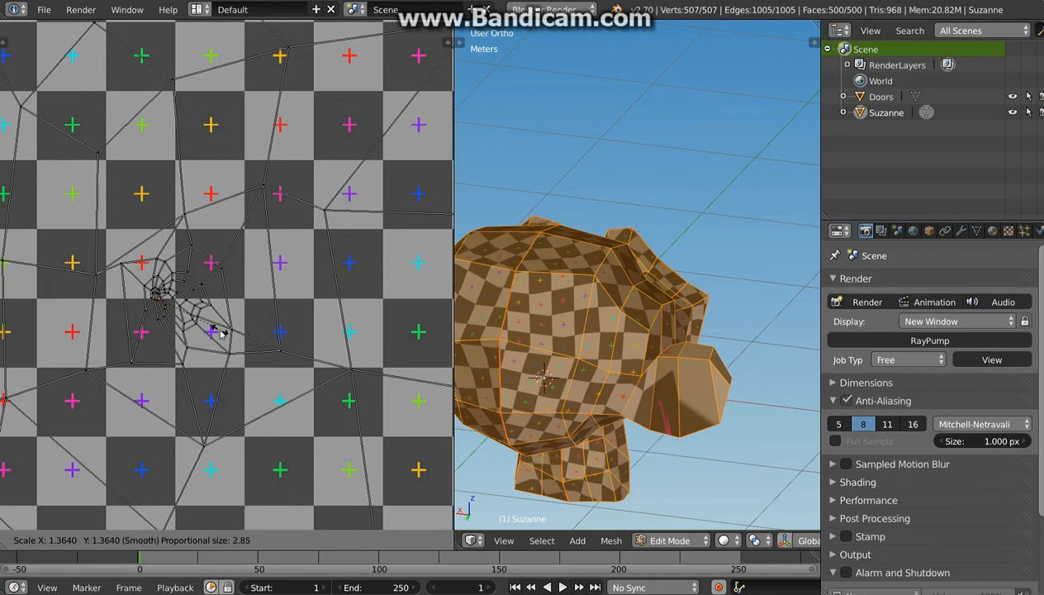
pyautogui.scroll(20, 222, 332)
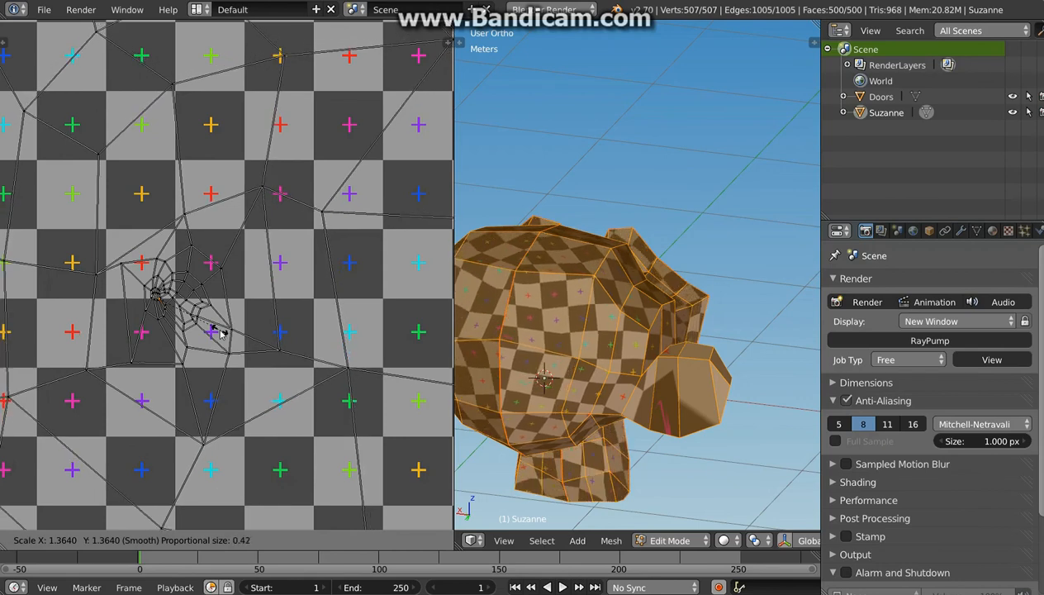
pyautogui.scroll(20, 221, 331)
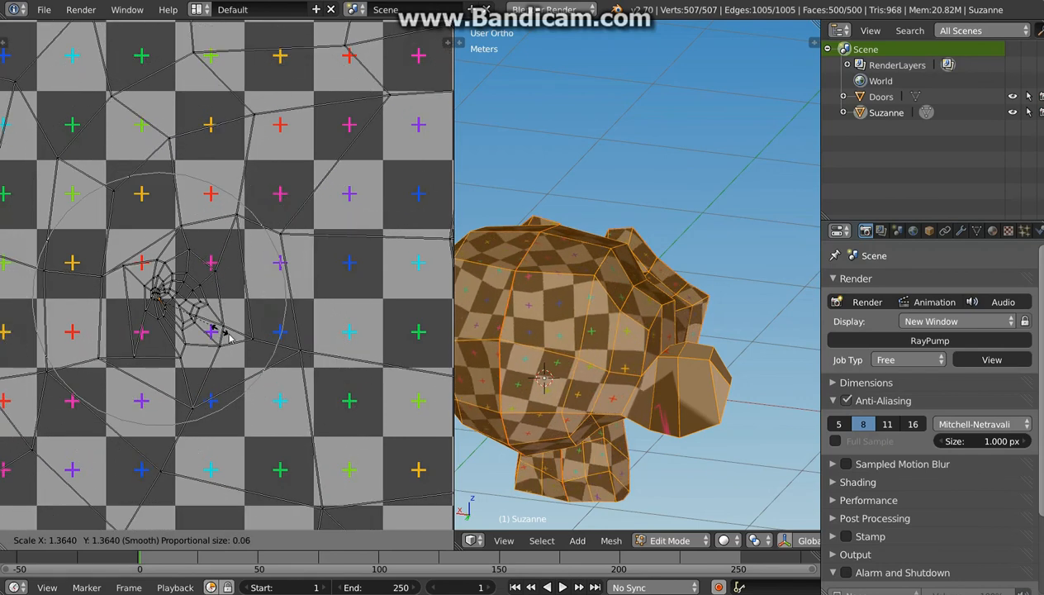
pyautogui.scroll(1, 240, 339)
pyautogui.scroll(-3, 285, 346)
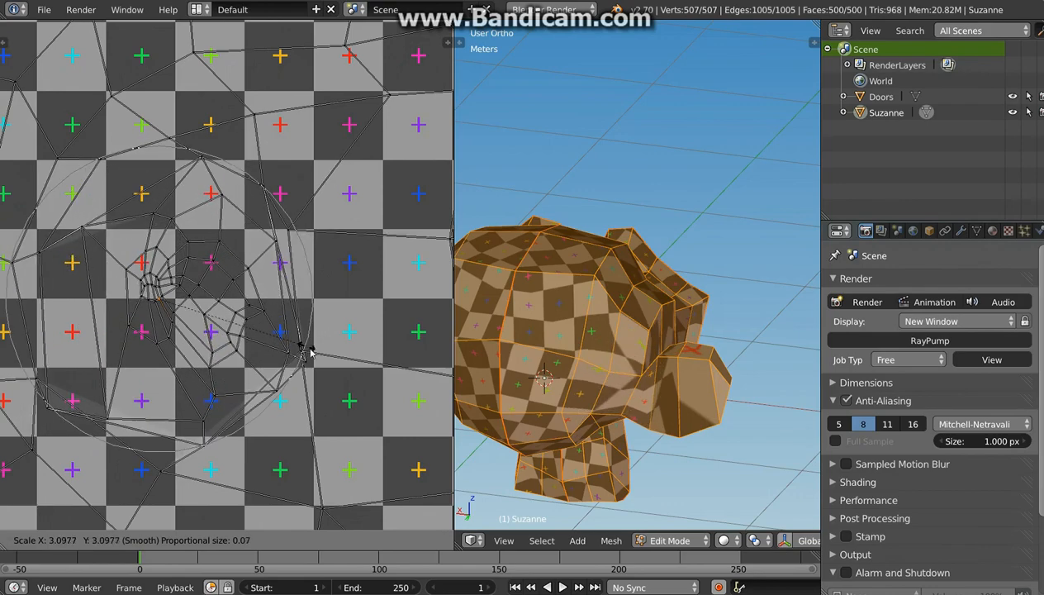
pyautogui.scroll(-3, 318, 354)
pyautogui.scroll(1, 330, 361)
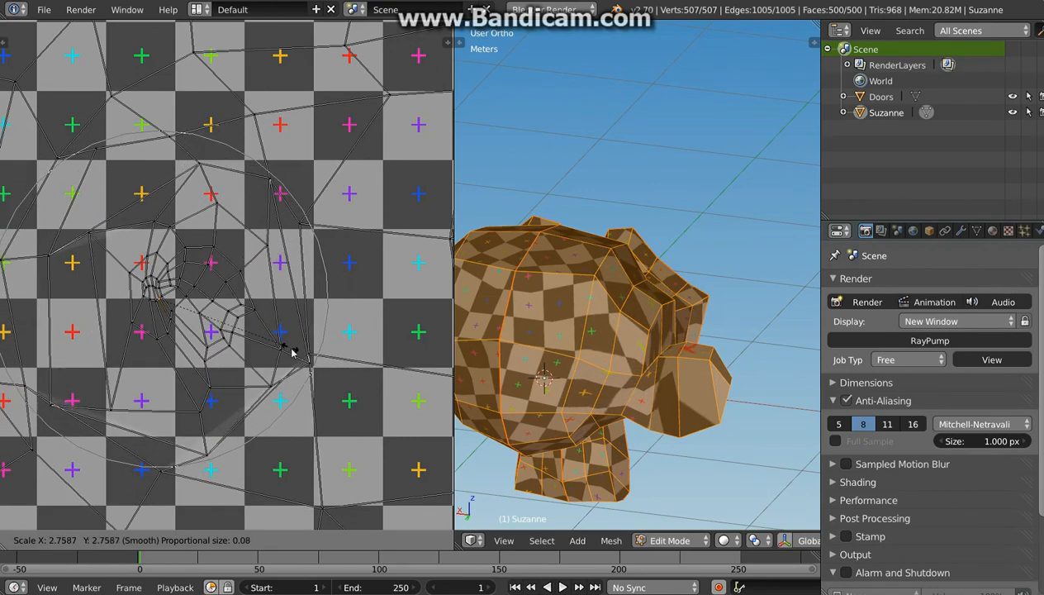
pyautogui.scroll(-7, 293, 354)
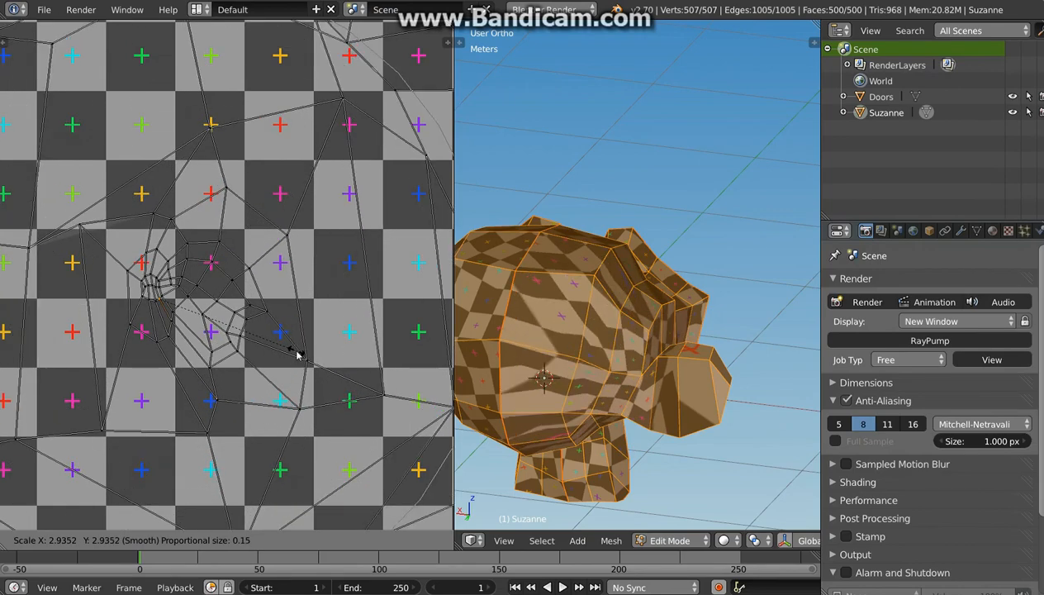
pyautogui.scroll(1, 333, 379)
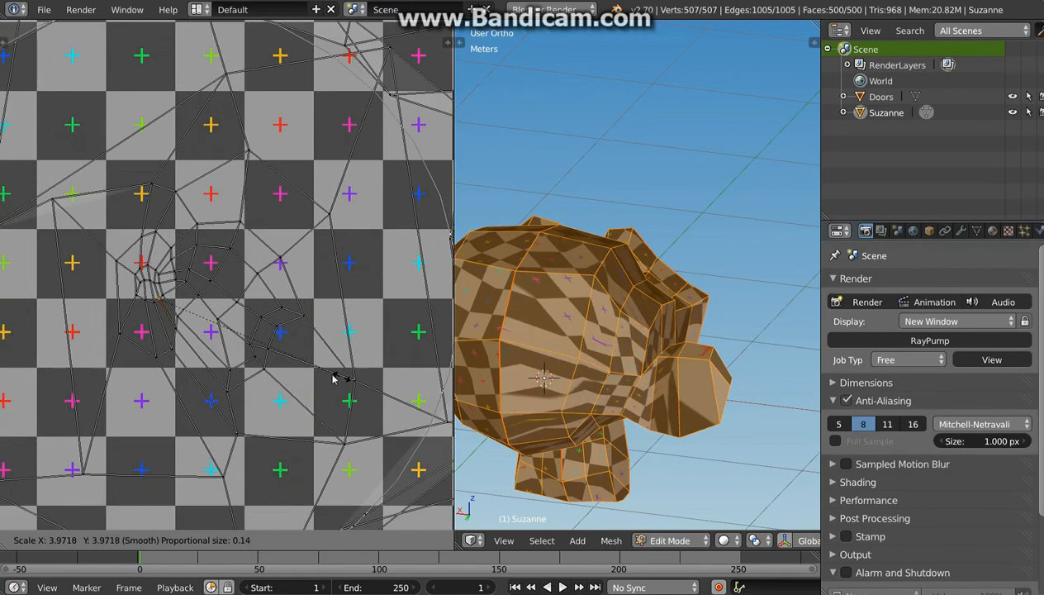
pyautogui.scroll(2, 306, 363)
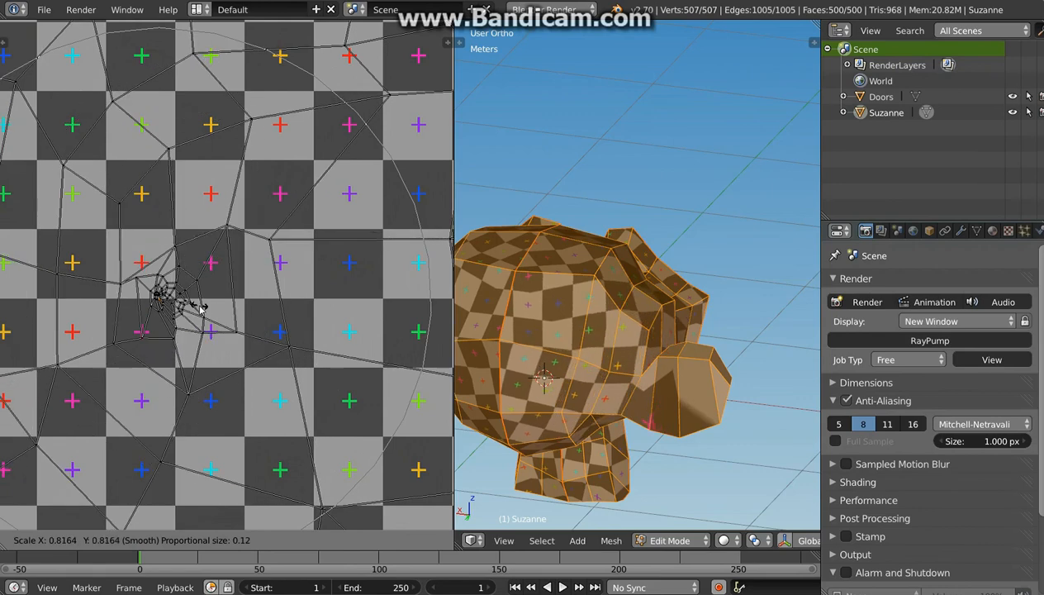
pyautogui.rightClick(194, 304)
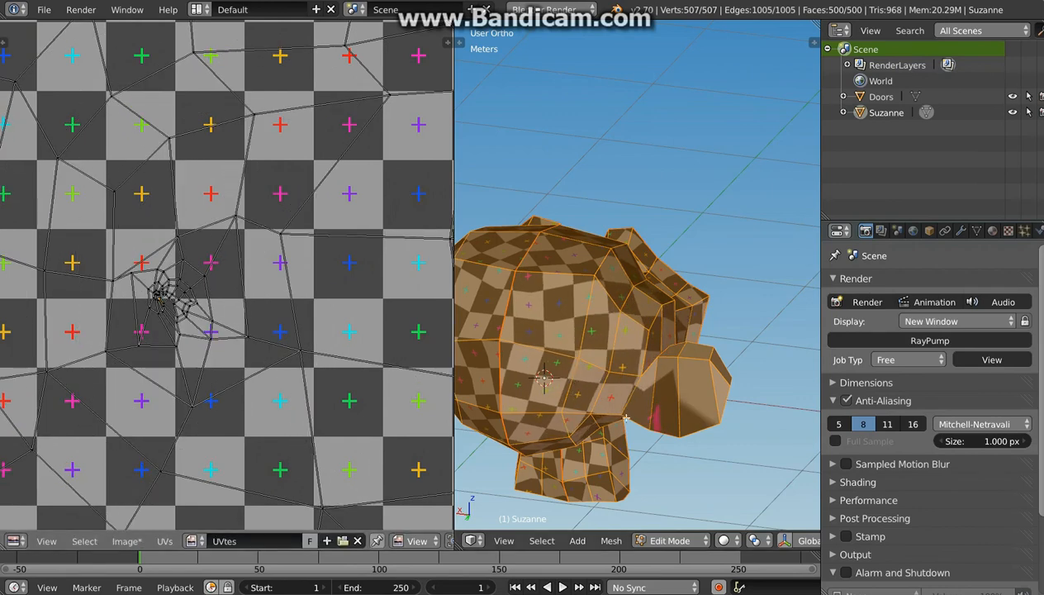
# Return Suzanne to Object Mode and inspect the checker texture from the front and side in a widened 3D view.
pyautogui.moveTo(637, 388); pyautogui.dragTo(512, 327, button='middle')
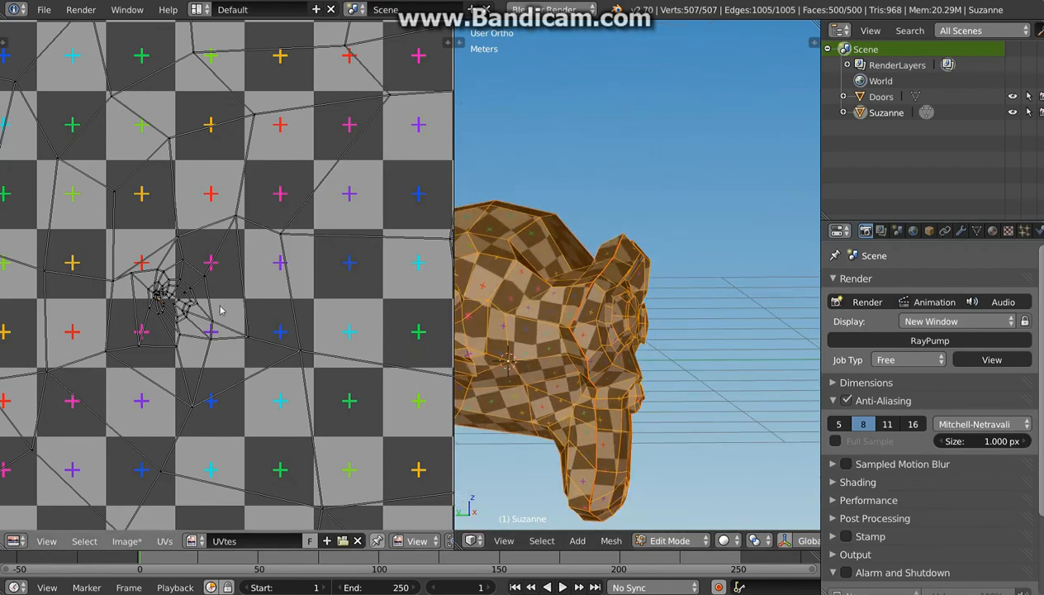
pyautogui.moveTo(545, 364); pyautogui.dragTo(603, 338, button='middle')
pyautogui.press('Tab')
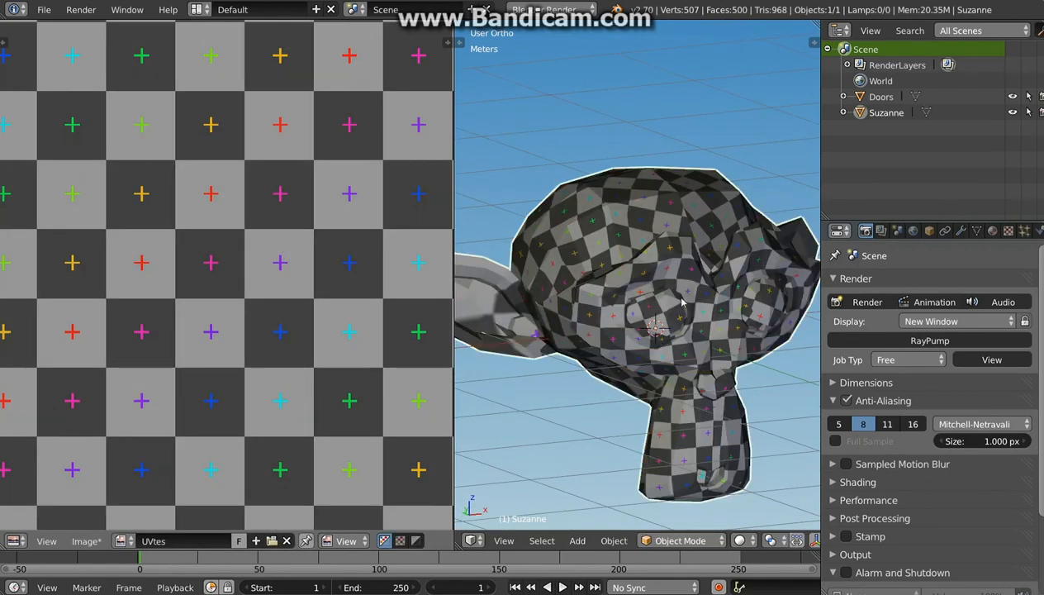
pyautogui.moveTo(682, 304); pyautogui.dragTo(643, 295, button='middle')
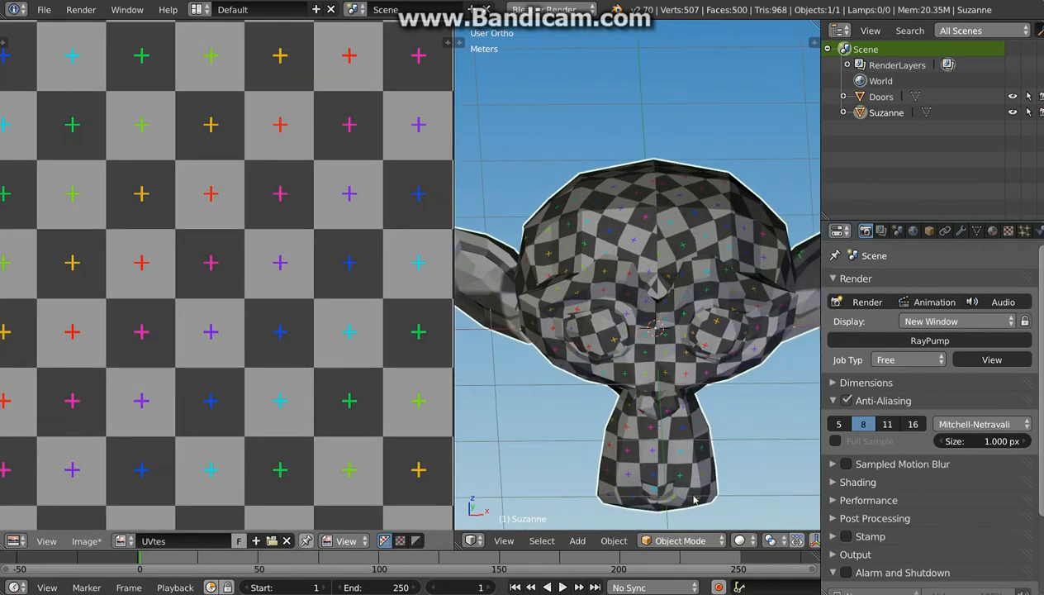
pyautogui.moveTo(679, 476); pyautogui.dragTo(552, 357, button='middle')
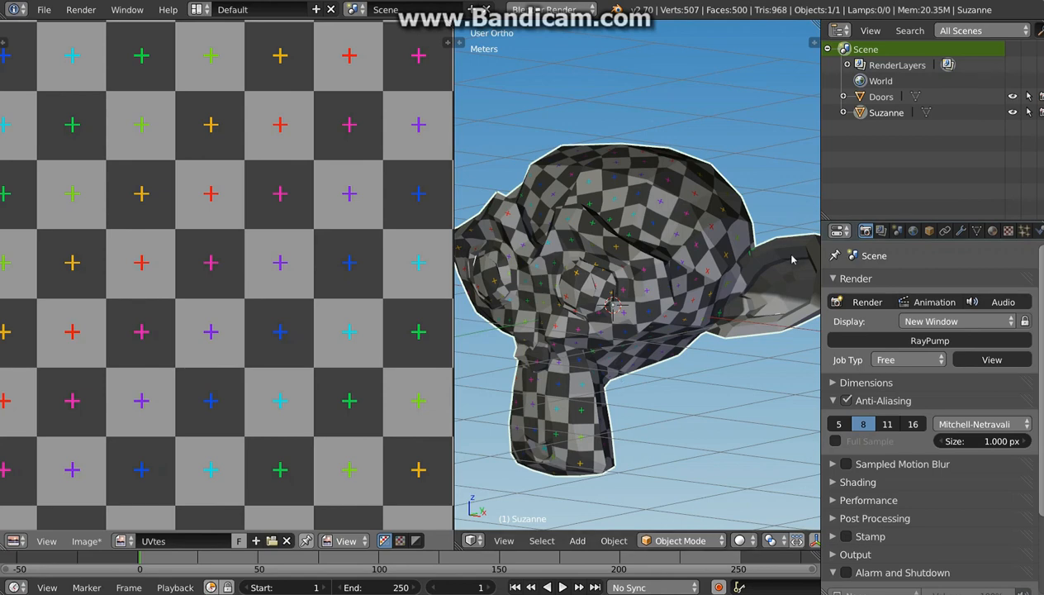
pyautogui.moveTo(584, 318); pyautogui.dragTo(537, 367, button='middle')
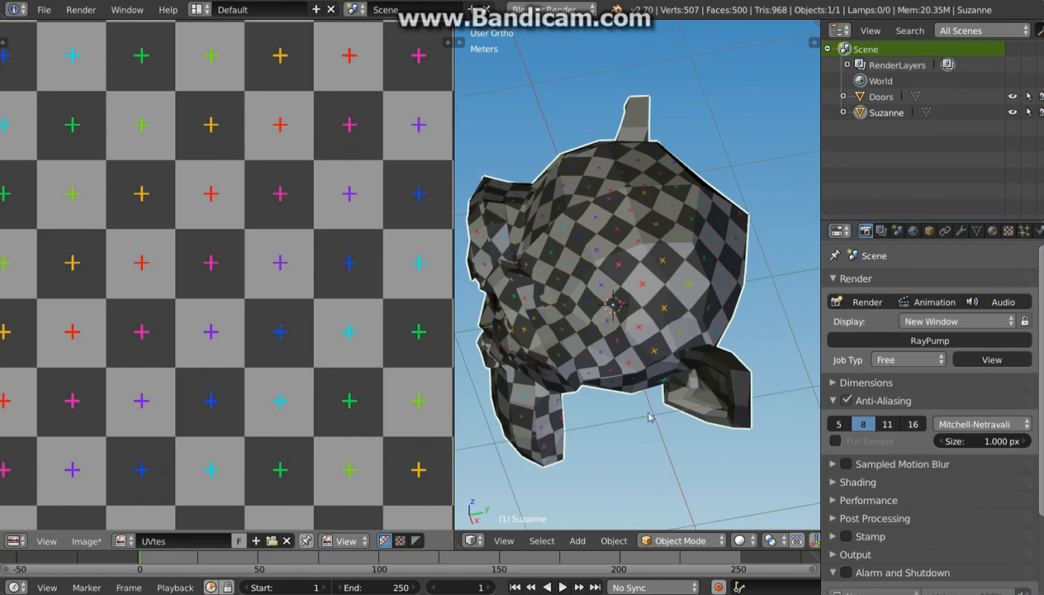
pyautogui.moveTo(613, 374); pyautogui.dragTo(471, 374, button='middle')
pyautogui.moveTo(454, 370); pyautogui.dragTo(305, 371)
pyautogui.moveTo(568, 363); pyautogui.dragTo(512, 380, button='middle')
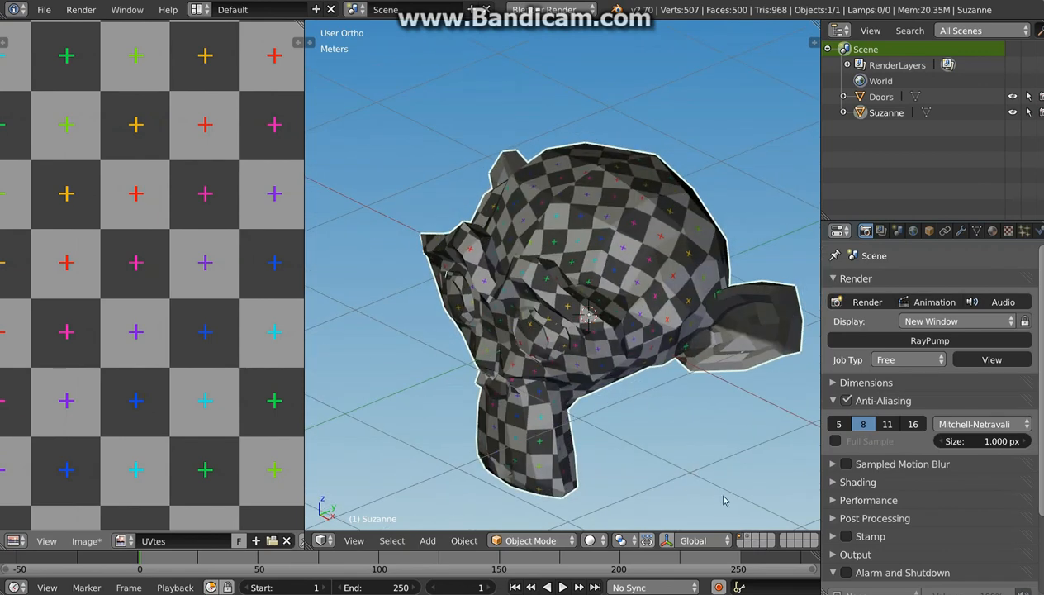
# Show the layer containing the door instead of Suzanne's layer and select the door.
pyautogui.click(748, 541)
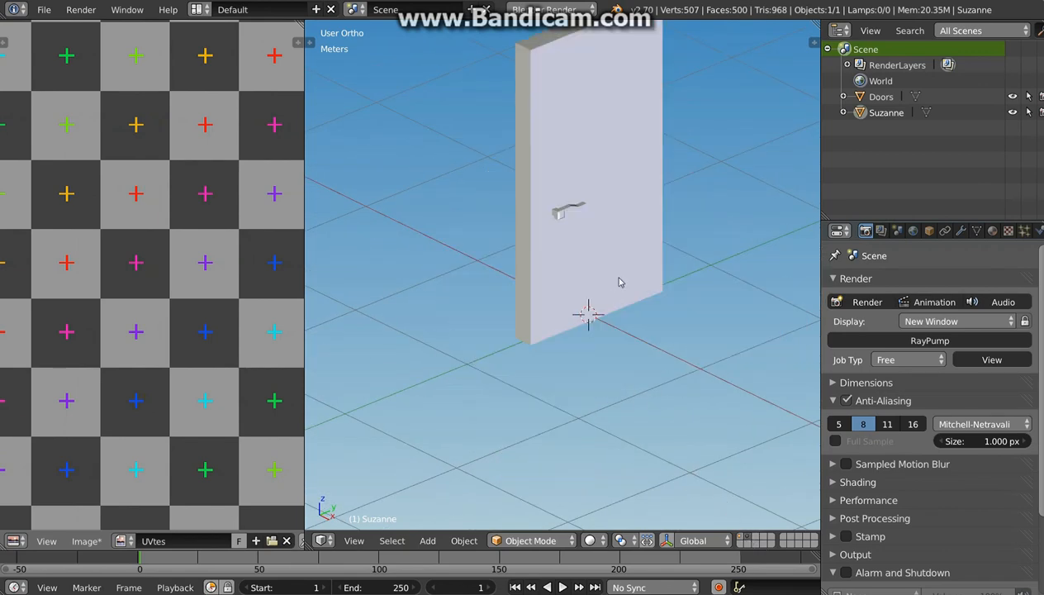
pyautogui.moveTo(608, 230); pyautogui.dragTo(576, 376, button='middle')
pyautogui.rightClick(574, 358)
pyautogui.scroll(2, 555, 277)
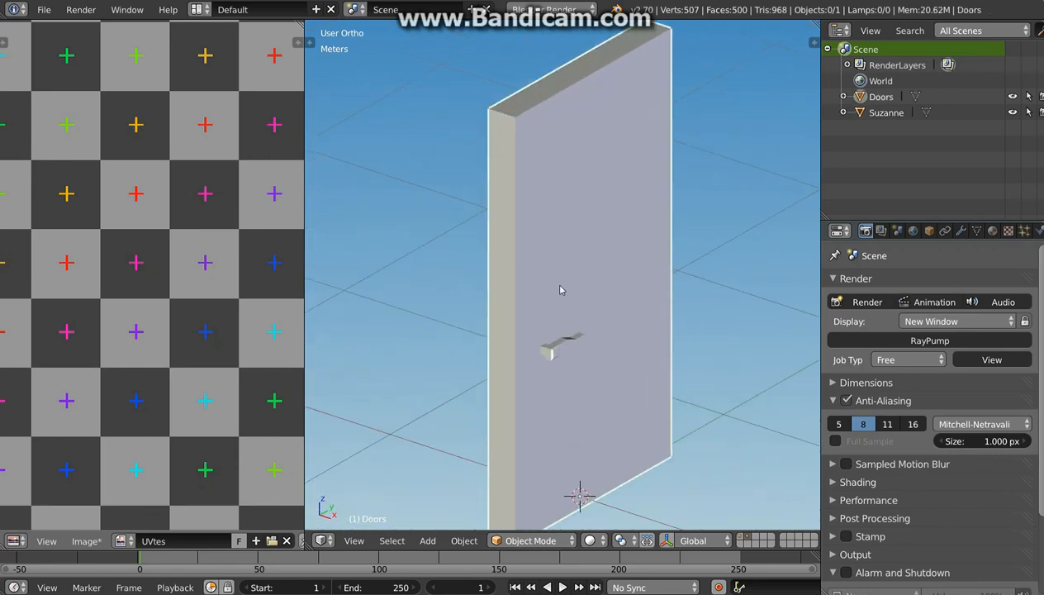
pyautogui.scroll(-1, 572, 311)
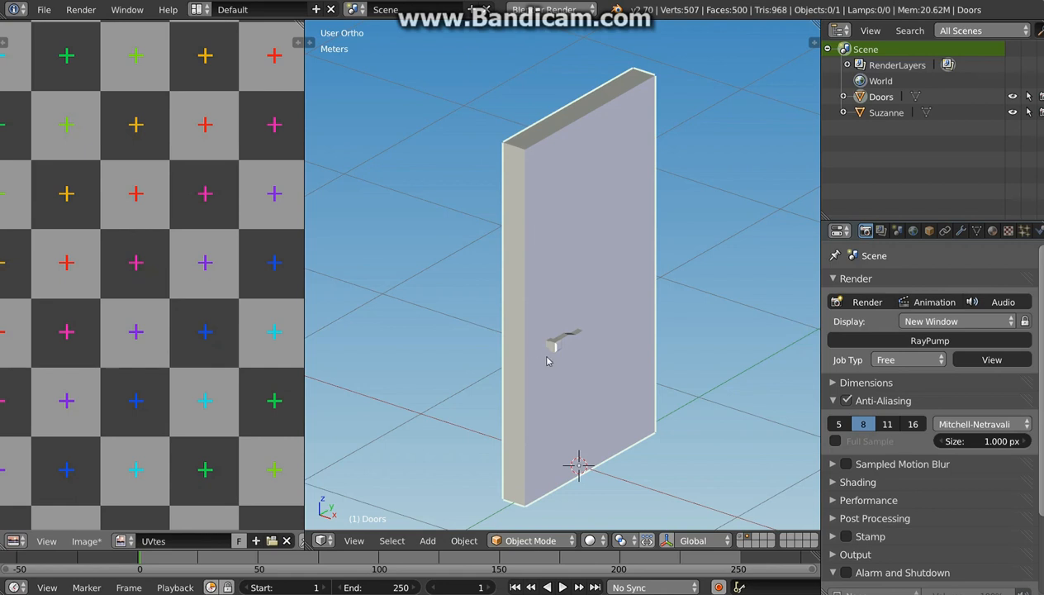
# Look over the door and its handle from several angles and enter Edit Mode on the door.
pyautogui.moveTo(580, 373); pyautogui.dragTo(554, 371, button='middle')
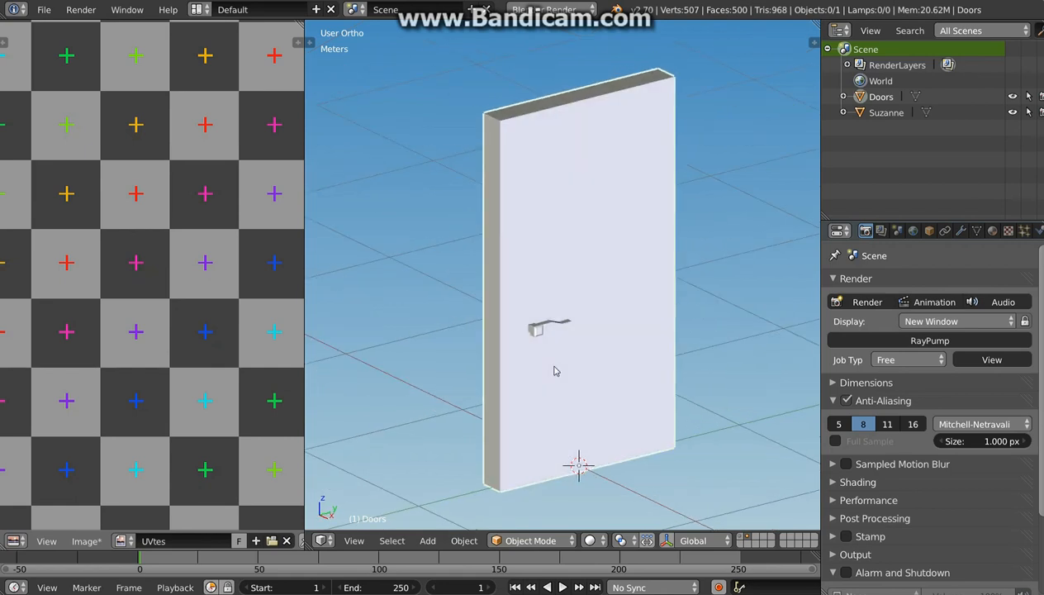
pyautogui.moveTo(551, 332)
pyautogui.mouseDown(button='middle')
pyautogui.moveTo(594, 356)
pyautogui.moveTo(555, 346)
pyautogui.mouseUp(button='middle')
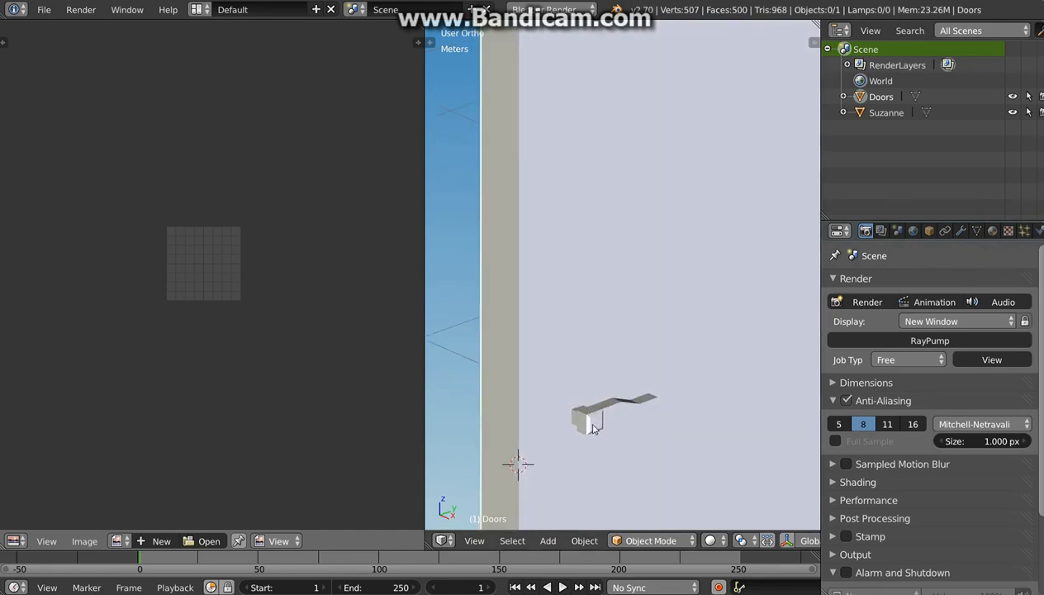
pyautogui.scroll(-3, 592, 425)
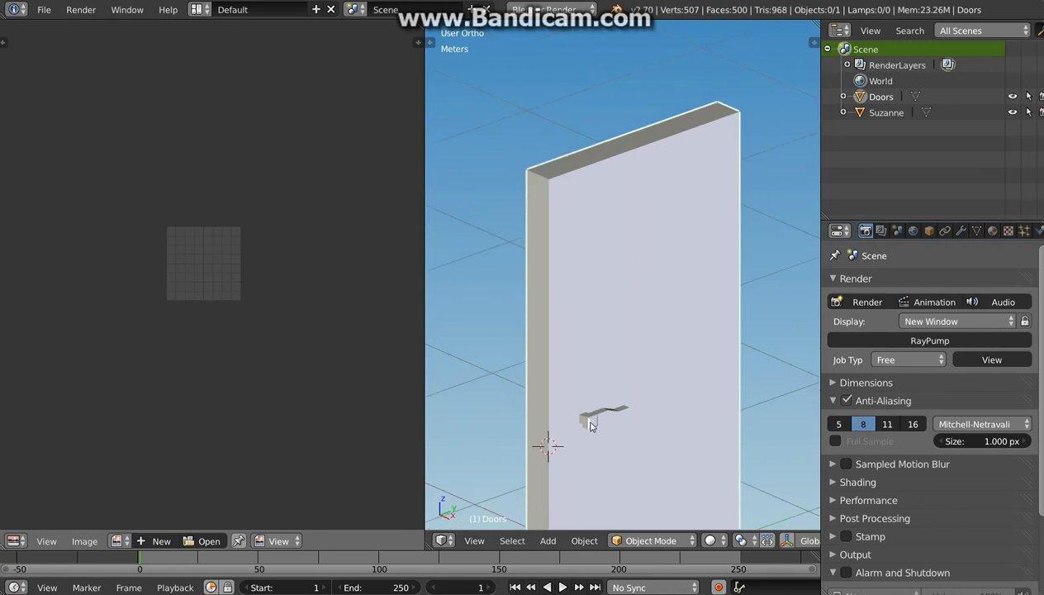
pyautogui.keyDown('shift'); pyautogui.moveTo(595, 410); pyautogui.dragTo(593, 406, button='middle'); pyautogui.keyUp('shift')
pyautogui.scroll(5, 592, 406)
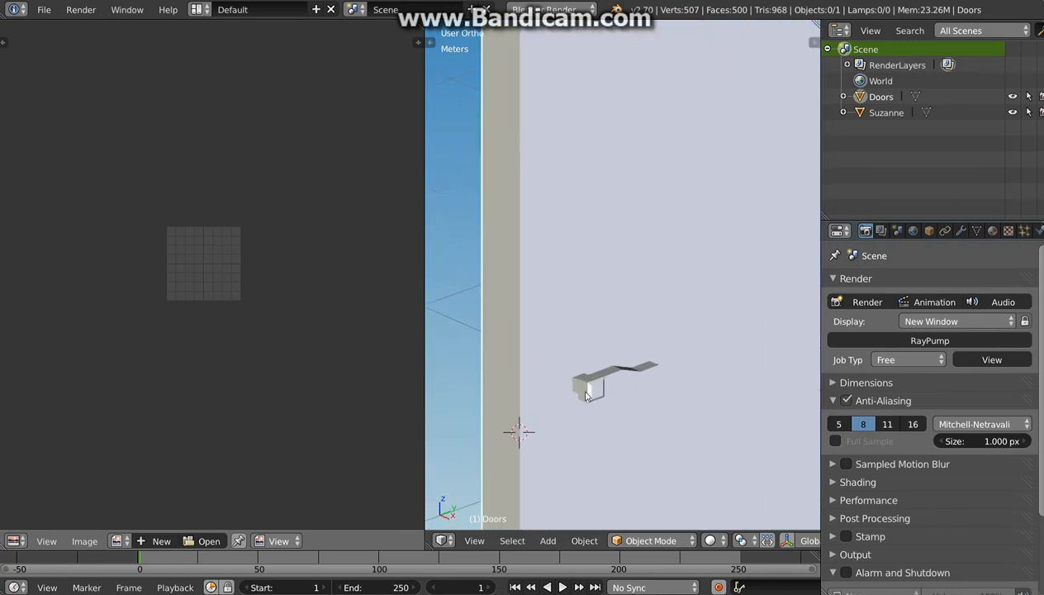
pyautogui.moveTo(588, 403); pyautogui.dragTo(621, 377, button='middle')
pyautogui.press('Tab')
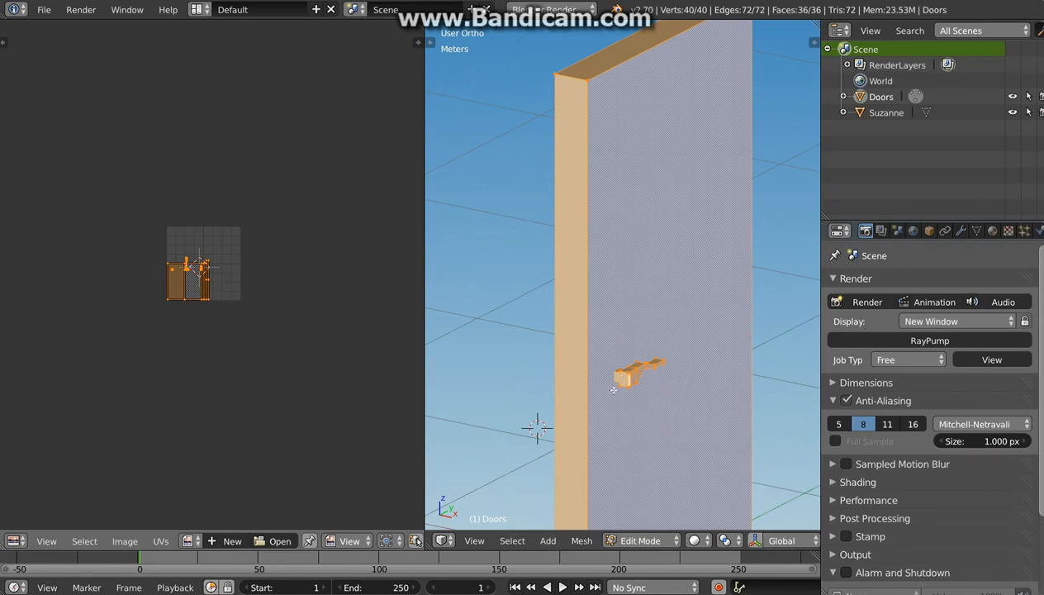
# Examine the door slab and handle geometry from the edge, the front and an angled view.
pyautogui.moveTo(657, 361); pyautogui.dragTo(681, 395, button='middle')
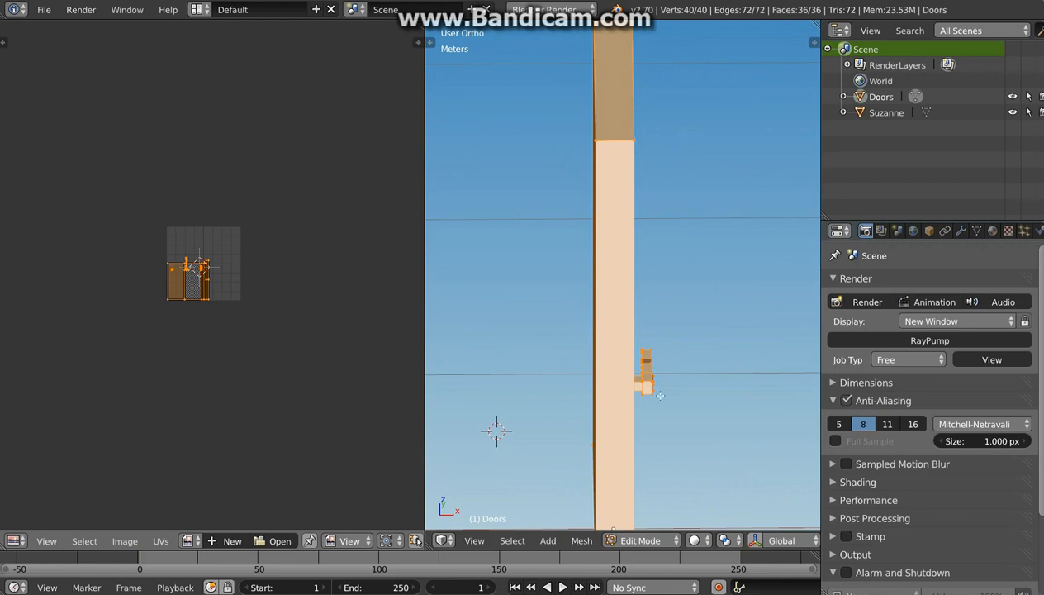
pyautogui.moveTo(652, 392); pyautogui.dragTo(547, 377, button='middle')
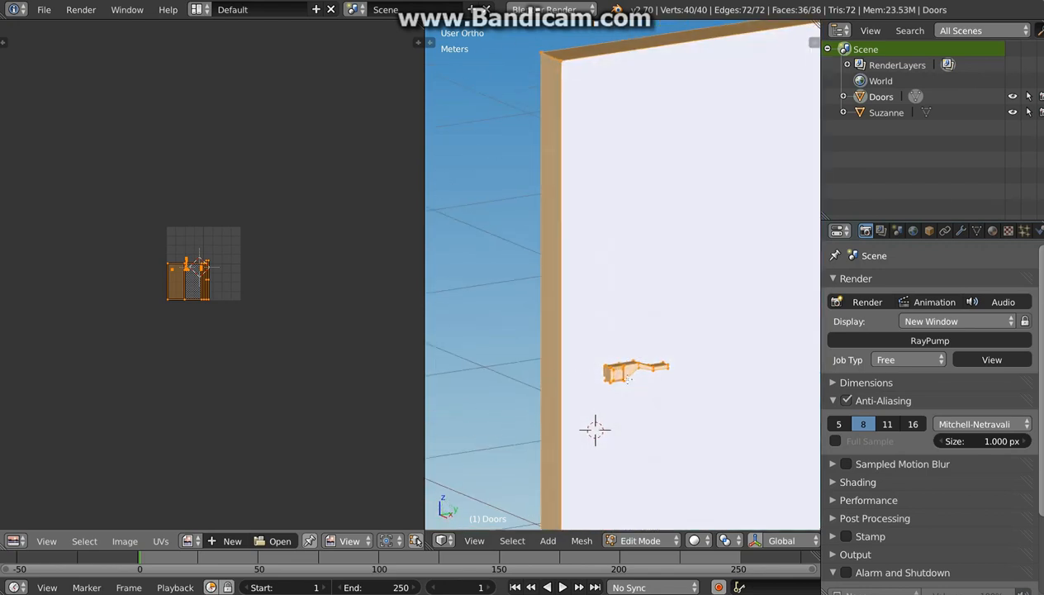
pyautogui.scroll(4, 628, 373)
pyautogui.scroll(-4, 629, 369)
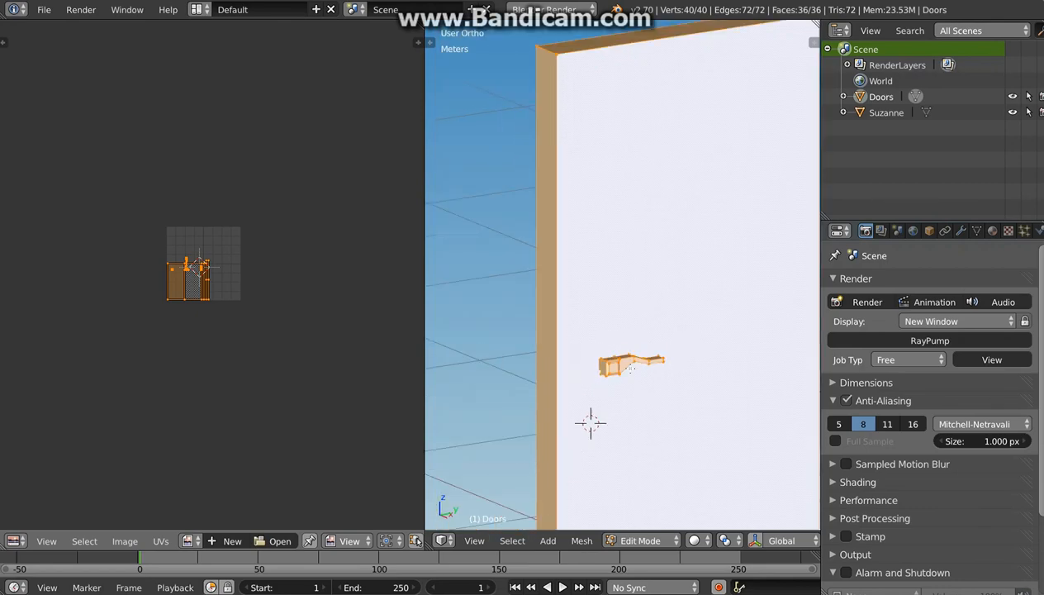
pyautogui.scroll(-3, 594, 213)
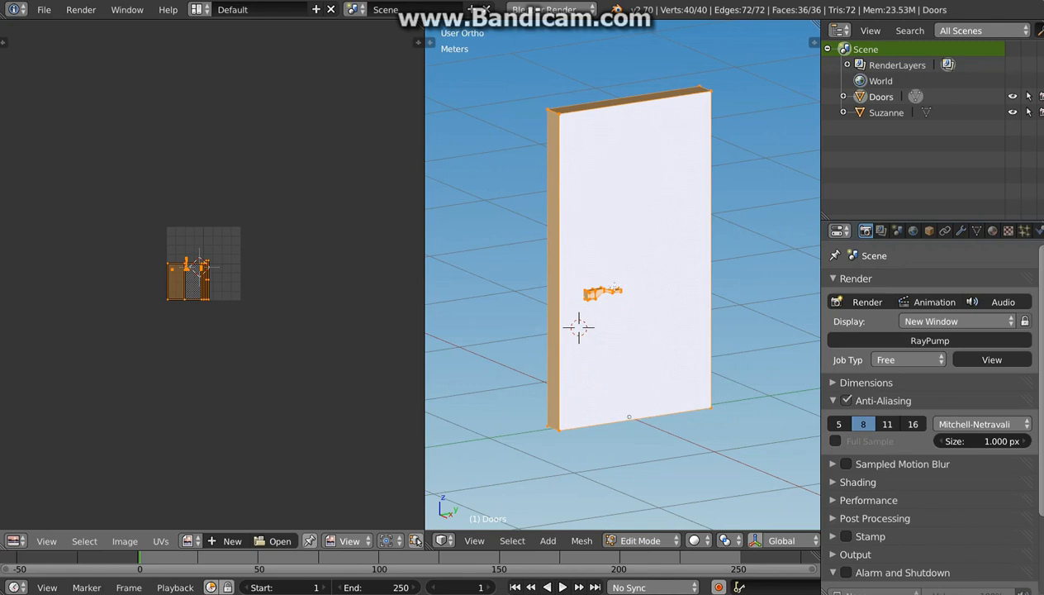
pyautogui.scroll(2, 606, 196)
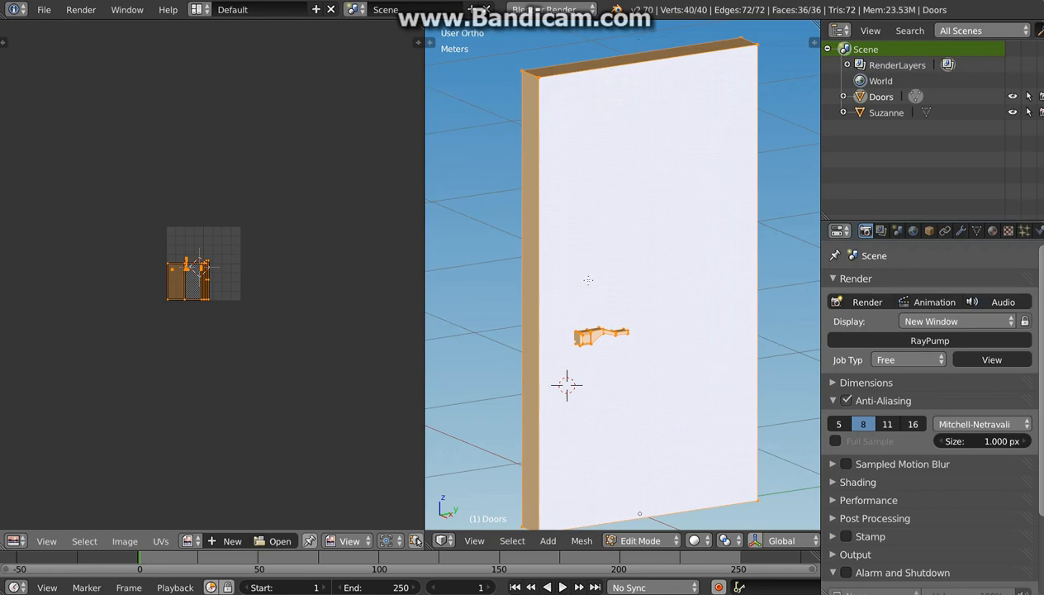
pyautogui.moveTo(593, 304); pyautogui.dragTo(604, 328, button='middle')
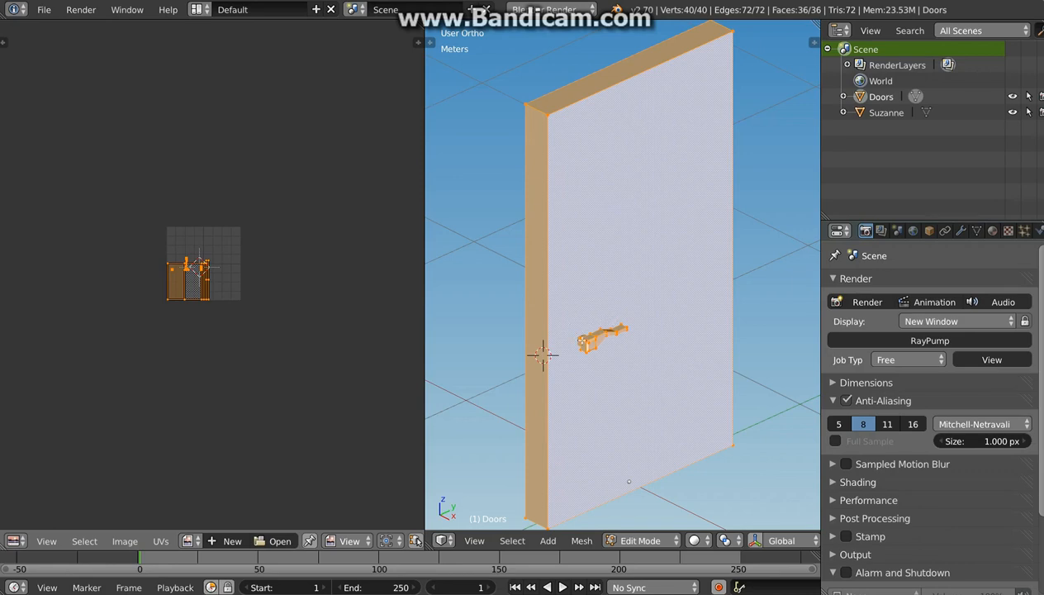
pyautogui.scroll(4, 588, 329)
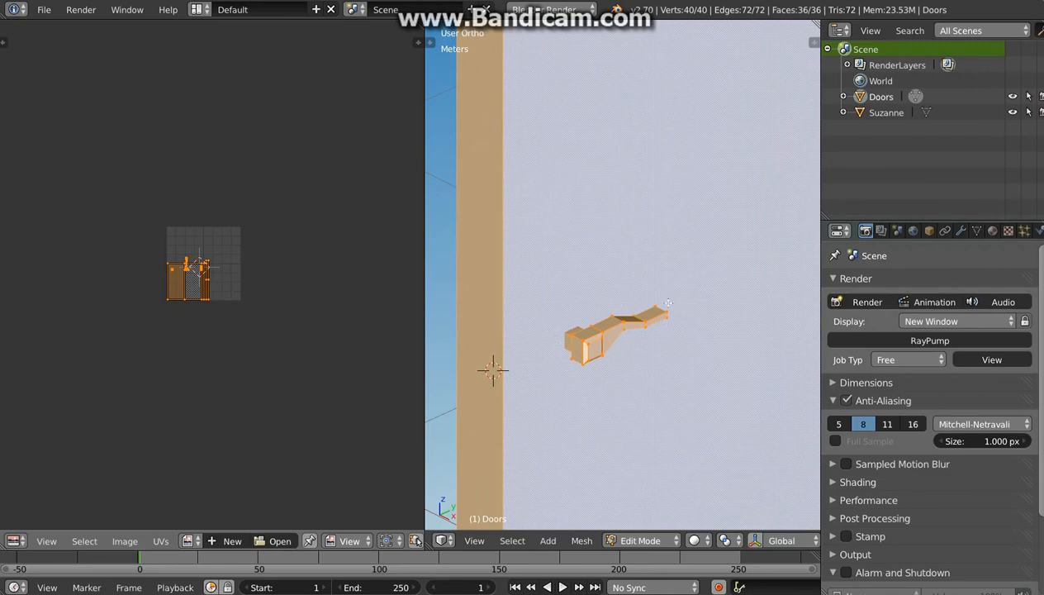
pyautogui.scroll(-6, 625, 324)
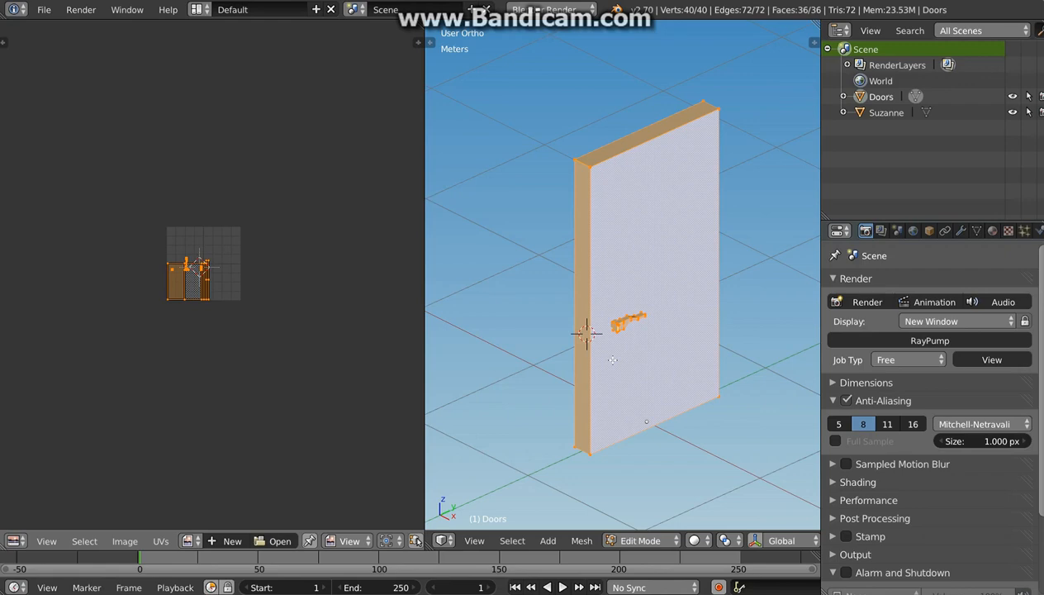
pyautogui.moveTo(612, 360); pyautogui.dragTo(657, 332, button='middle')
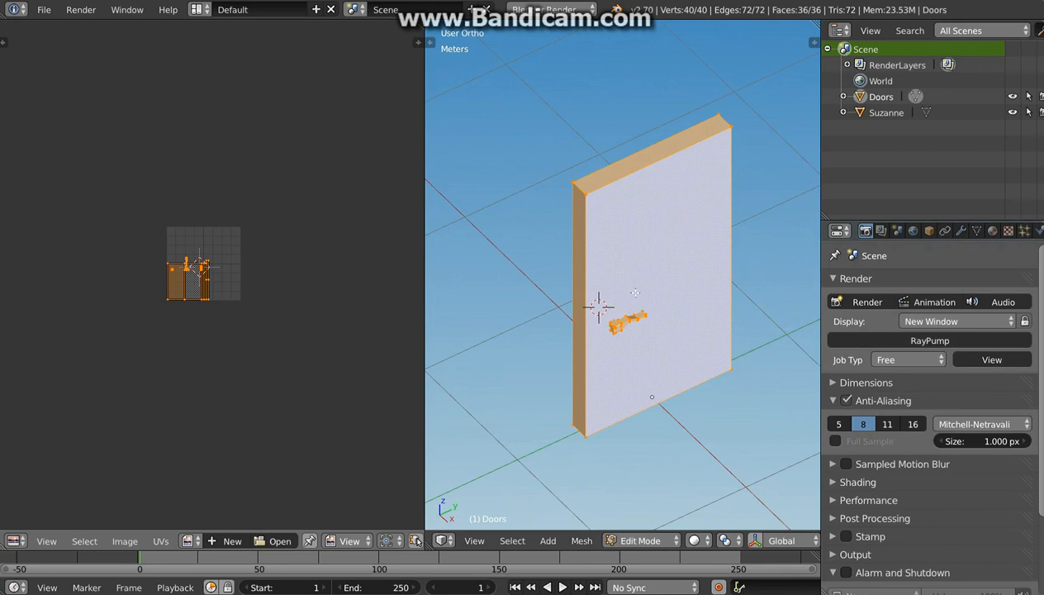
pyautogui.moveTo(643, 332); pyautogui.dragTo(633, 297, button='middle')
pyautogui.scroll(1, 631, 324)
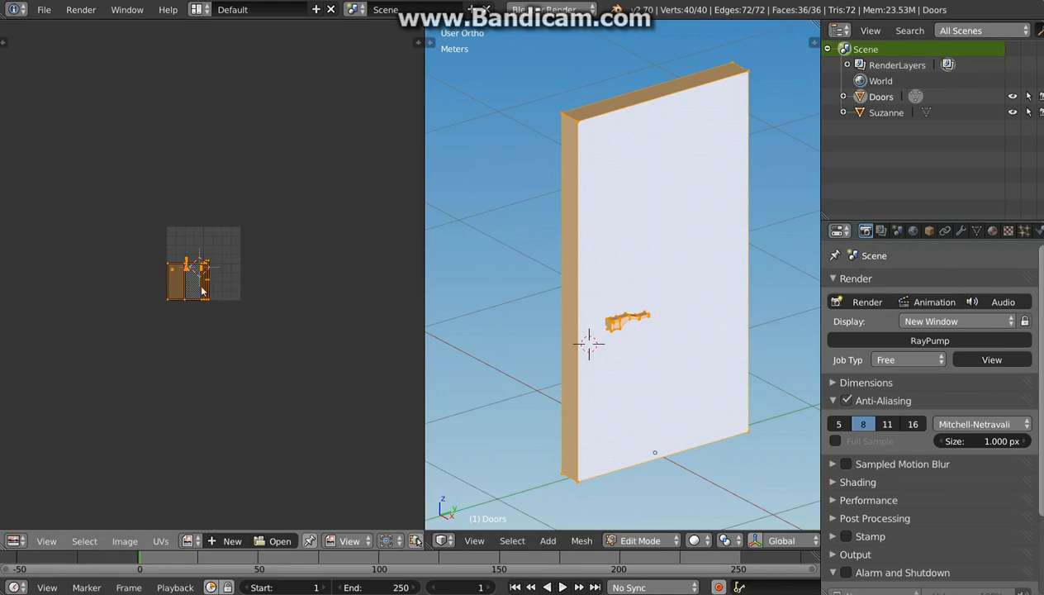
# Unwrap the whole door with Smart UV Project using angle limit 66, island margin 0 and area weight 0.
pyautogui.scroll(6, 207, 287)
pyautogui.moveTo(259, 275); pyautogui.dragTo(190, 308, button='middle')
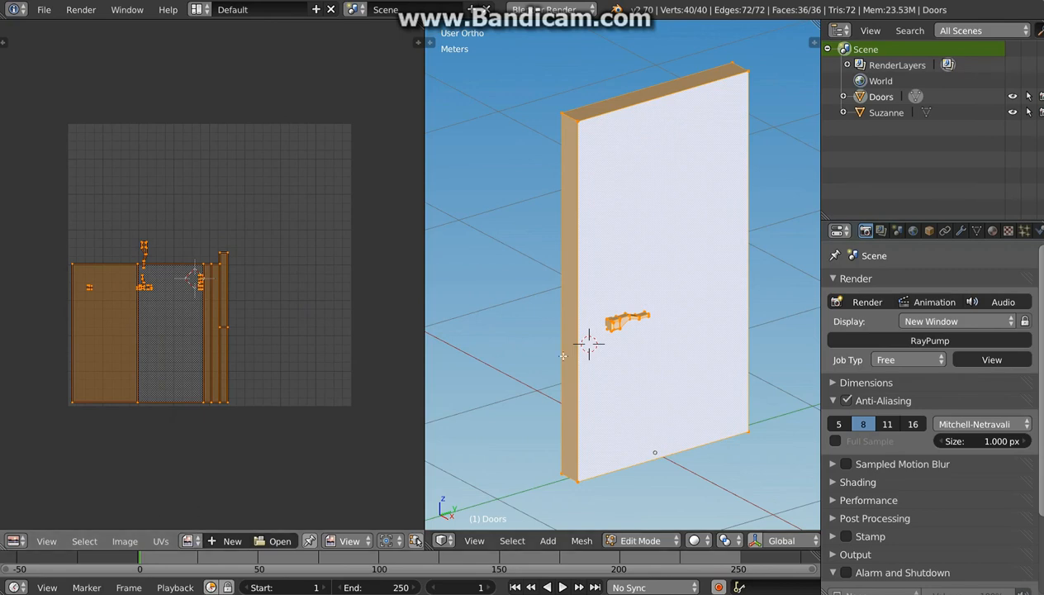
pyautogui.press('u')
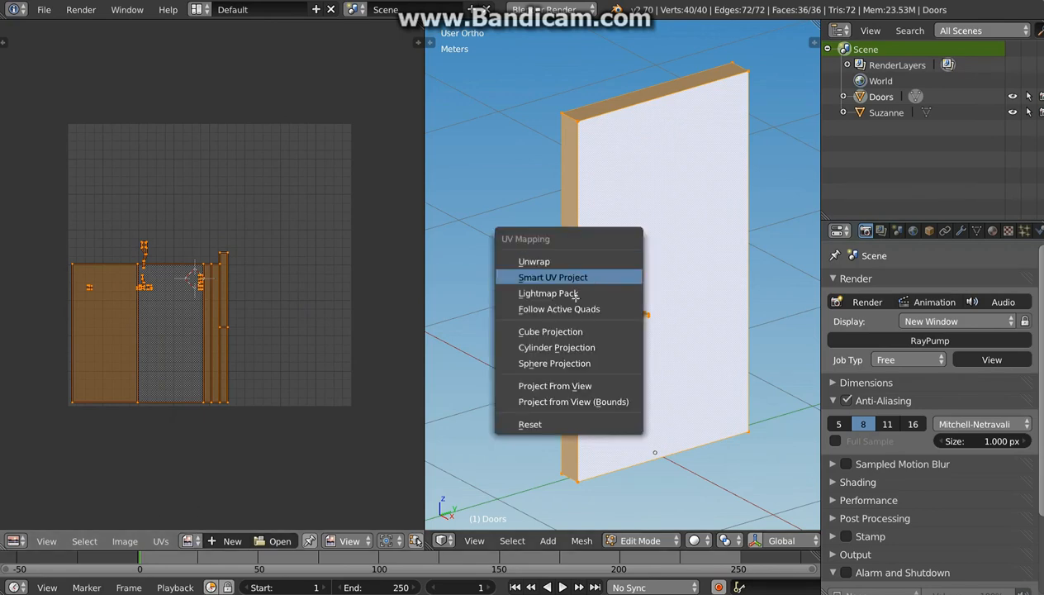
pyautogui.click(583, 275)
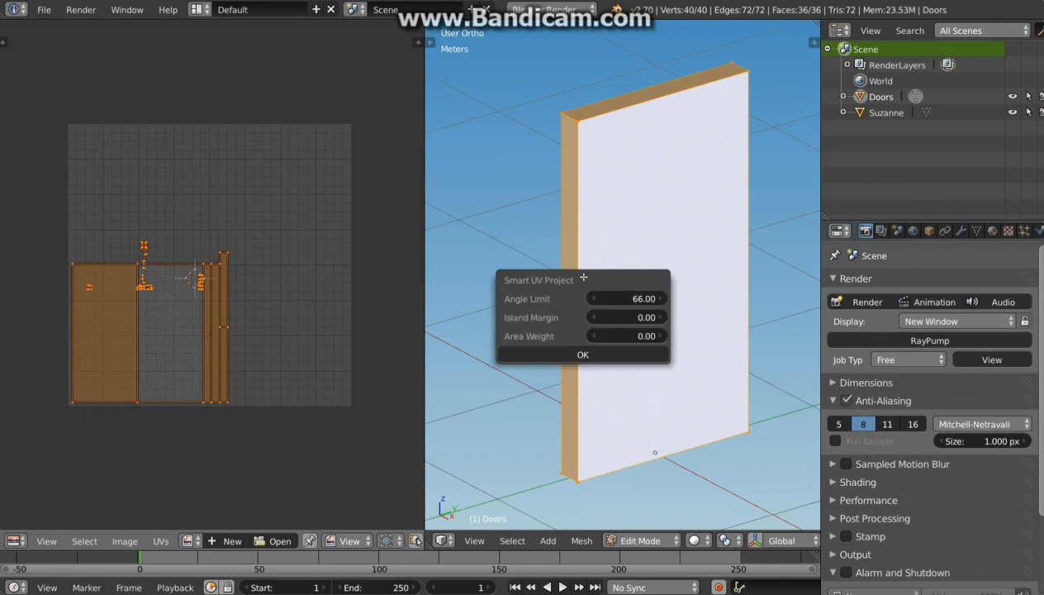
pyautogui.click(581, 355)
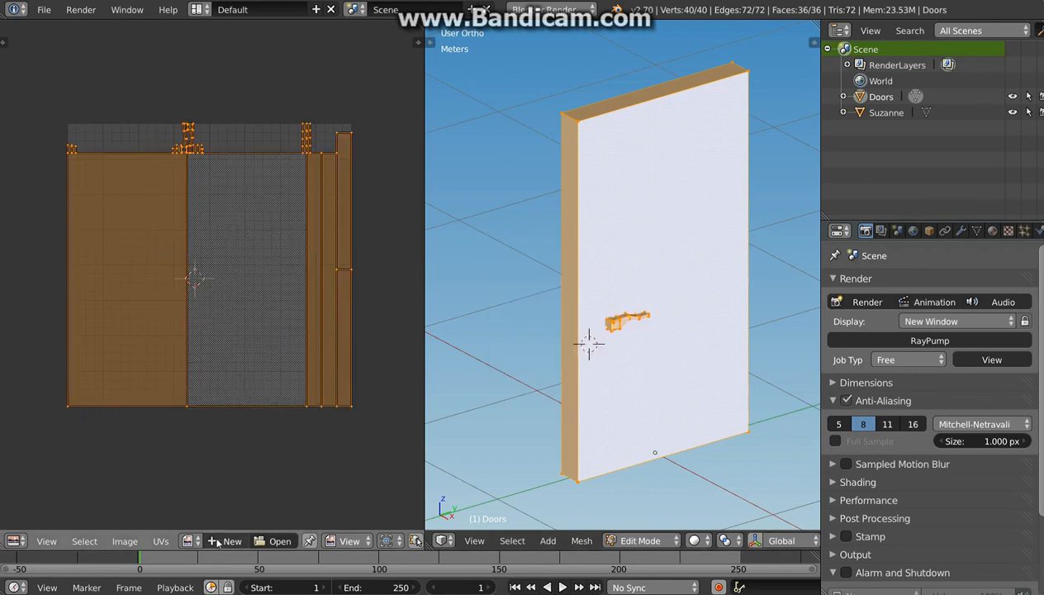
# Assign the existing UVtes checker image to the door's UV layout.
pyautogui.click(190, 540)
pyautogui.click(214, 381)
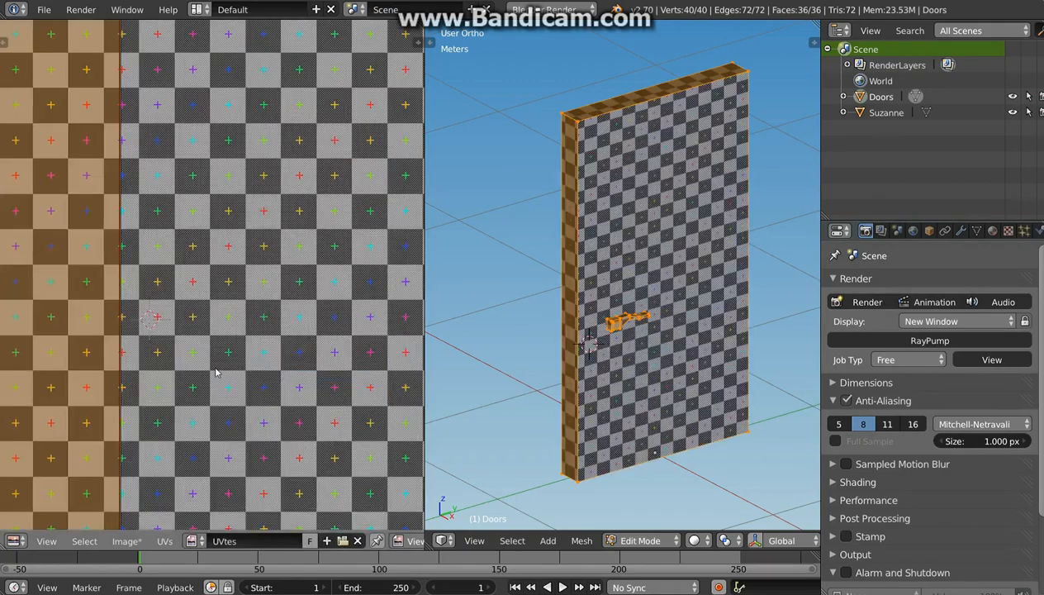
pyautogui.scroll(-4, 203, 288)
pyautogui.scroll(1, 203, 287)
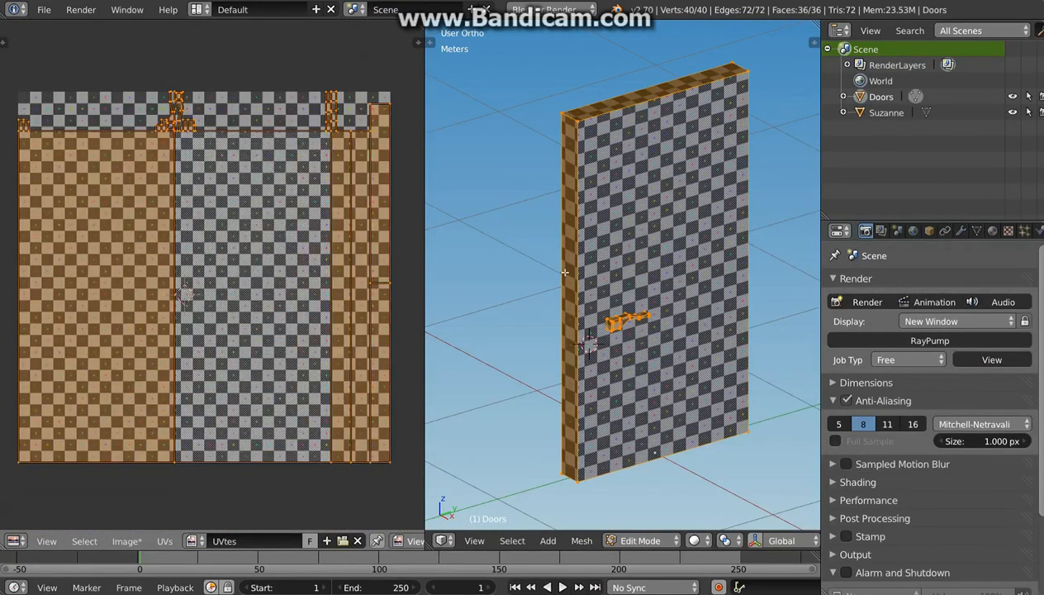
# Examine how the checker squares on the door handle compare in size with those on the door slab.
pyautogui.moveTo(652, 318); pyautogui.dragTo(626, 308, button='middle')
pyautogui.scroll(4, 618, 332)
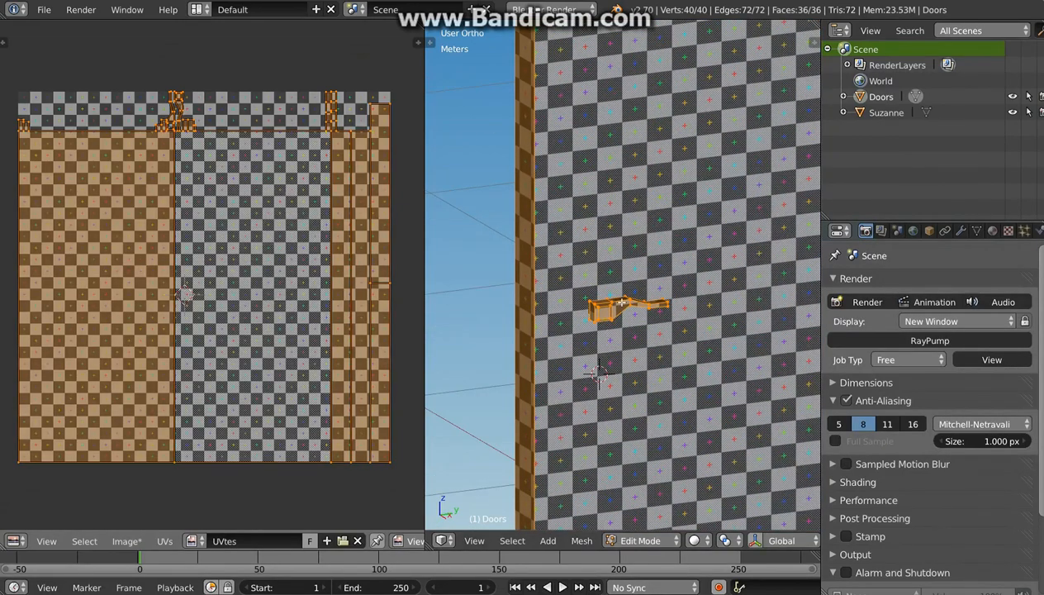
pyautogui.scroll(5, 620, 302)
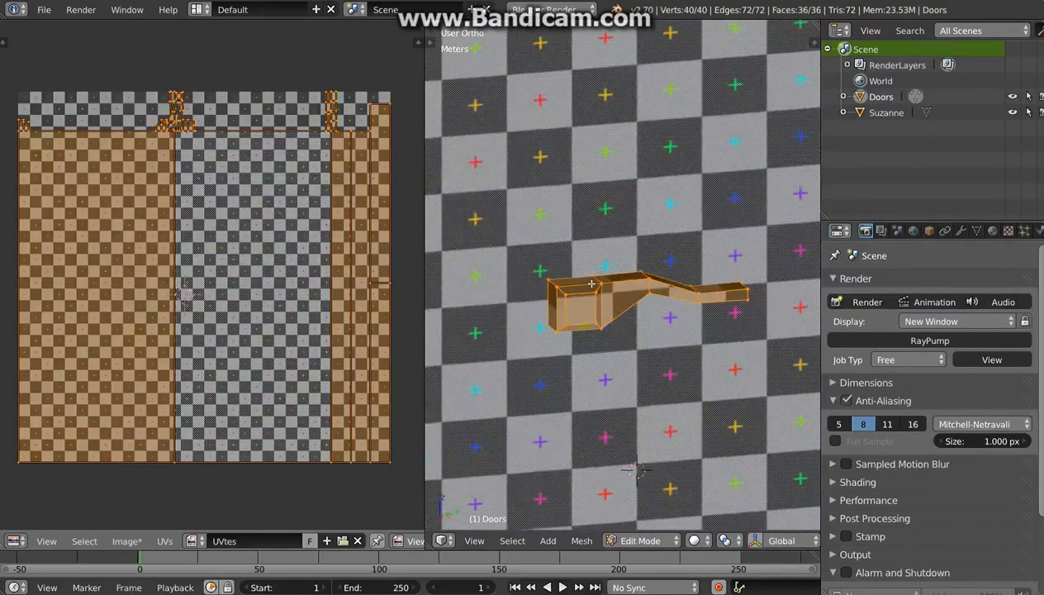
pyautogui.moveTo(585, 278); pyautogui.dragTo(575, 261, button='middle')
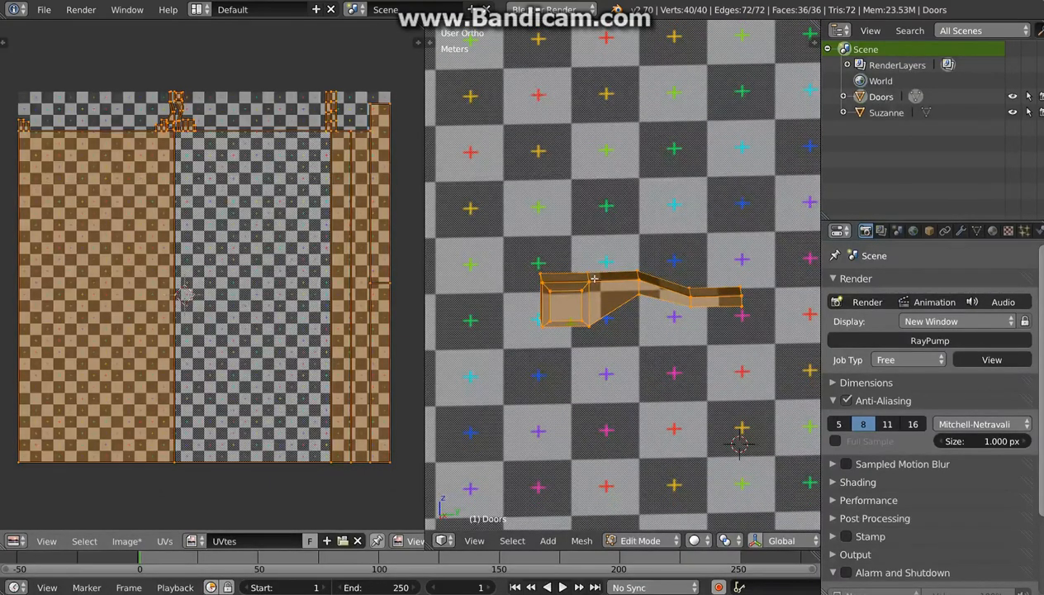
pyautogui.scroll(2, 593, 313)
pyautogui.moveTo(696, 283); pyautogui.dragTo(647, 311, button='middle')
pyautogui.scroll(-1, 252, 238)
pyautogui.scroll(-1, 252, 239)
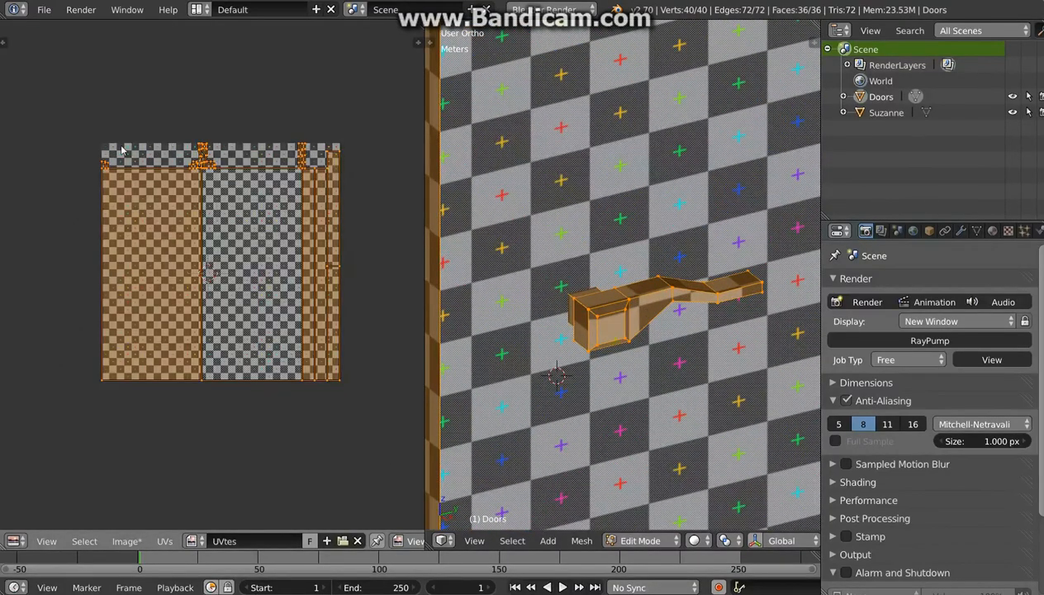
# Scale all the door's UV islands down to about 0.6 and move them into the lower-left corner of the checker image.
pyautogui.scroll(3, 118, 150)
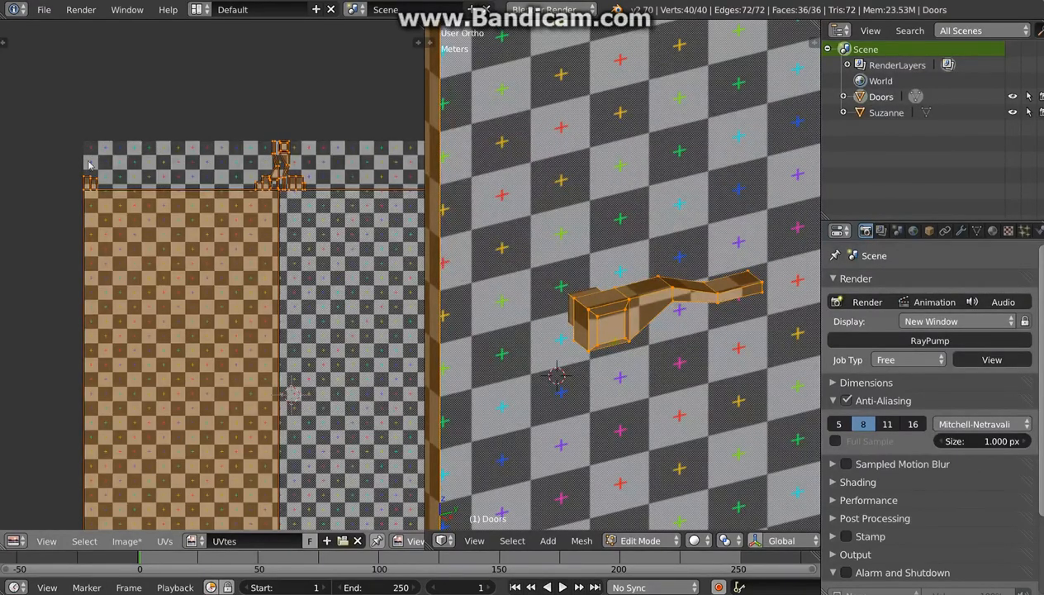
pyautogui.scroll(-2, 262, 232)
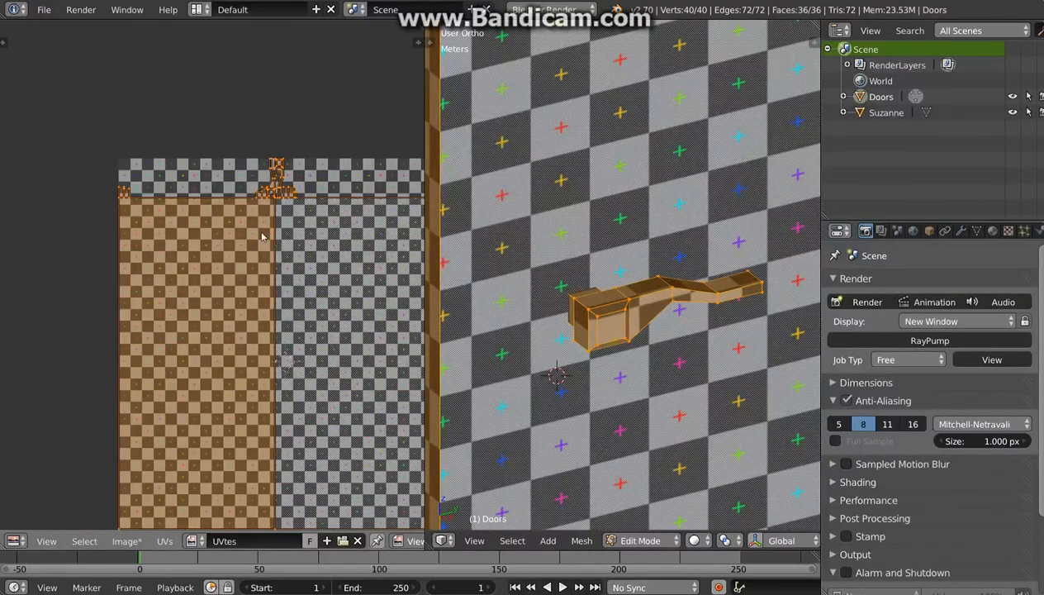
pyautogui.press('s')
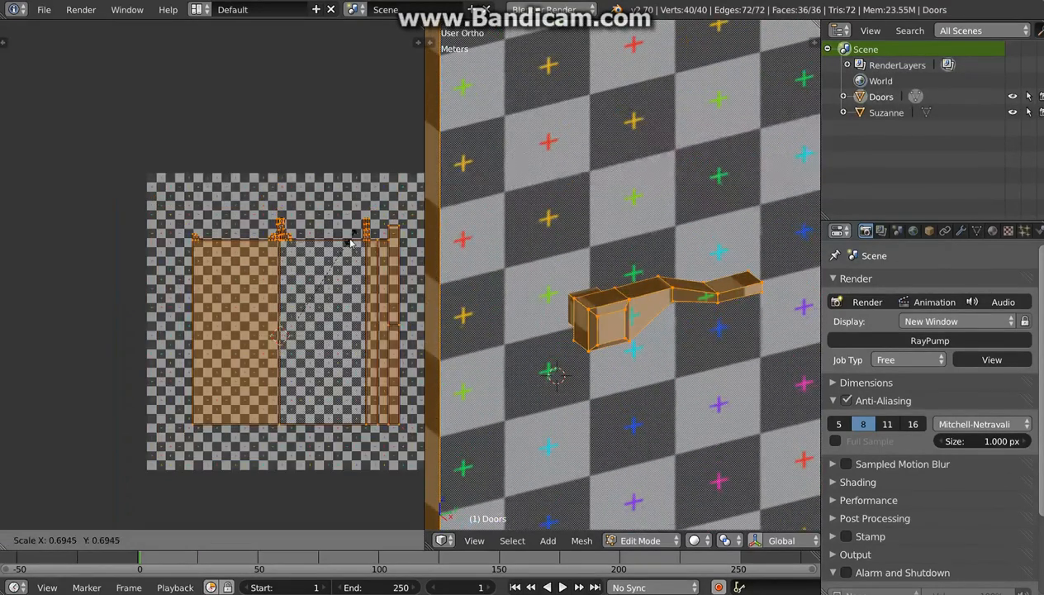
pyautogui.click(344, 272)
pyautogui.press('g')
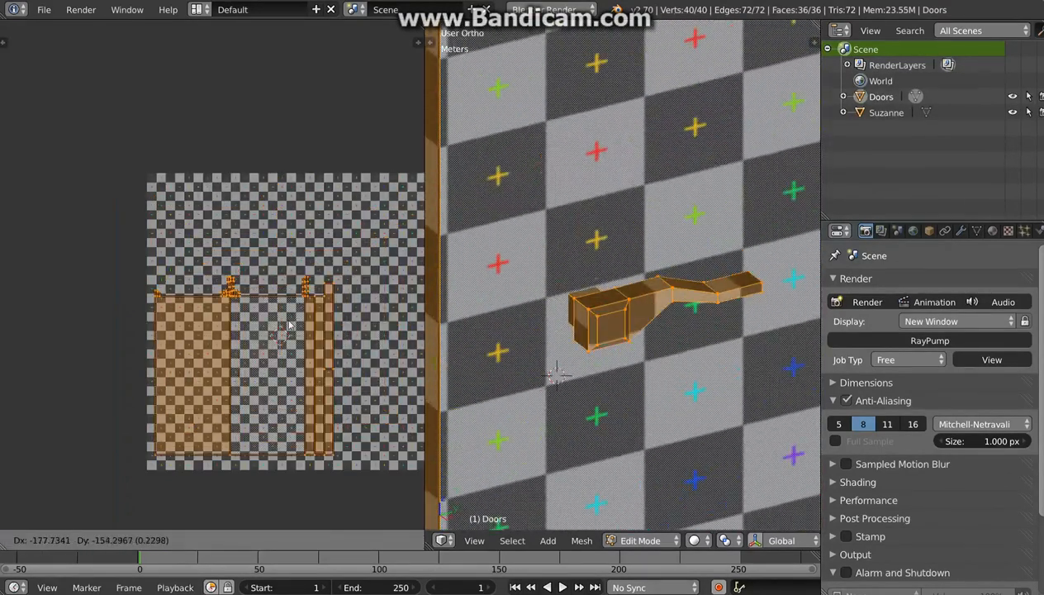
pyautogui.click(287, 329)
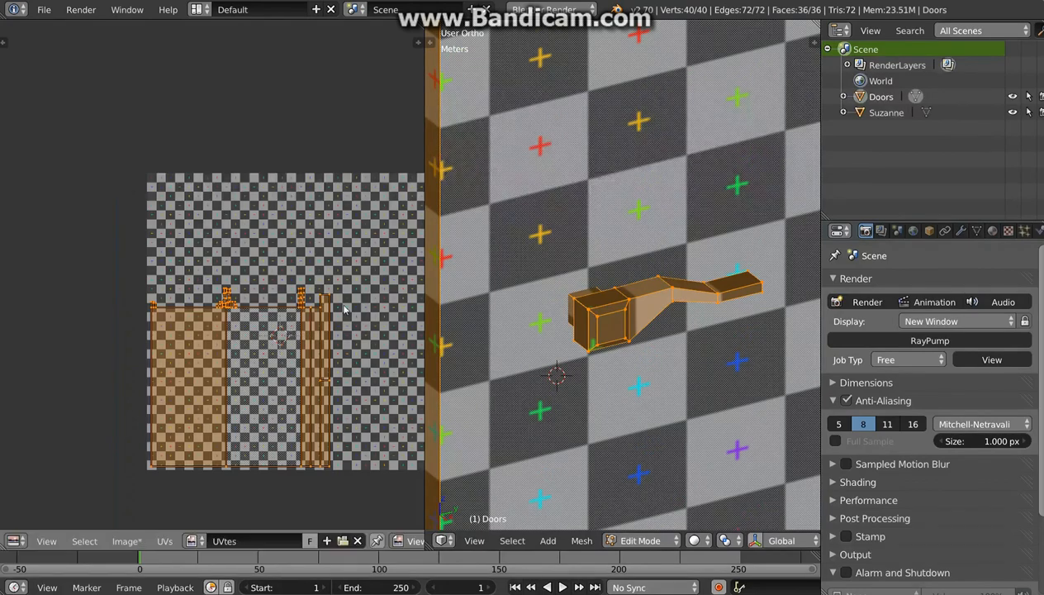
# Move only the handle's front UV island into the empty space above the door islands and enlarge it about six times.
pyautogui.scroll(2, 234, 299)
pyautogui.press('a')
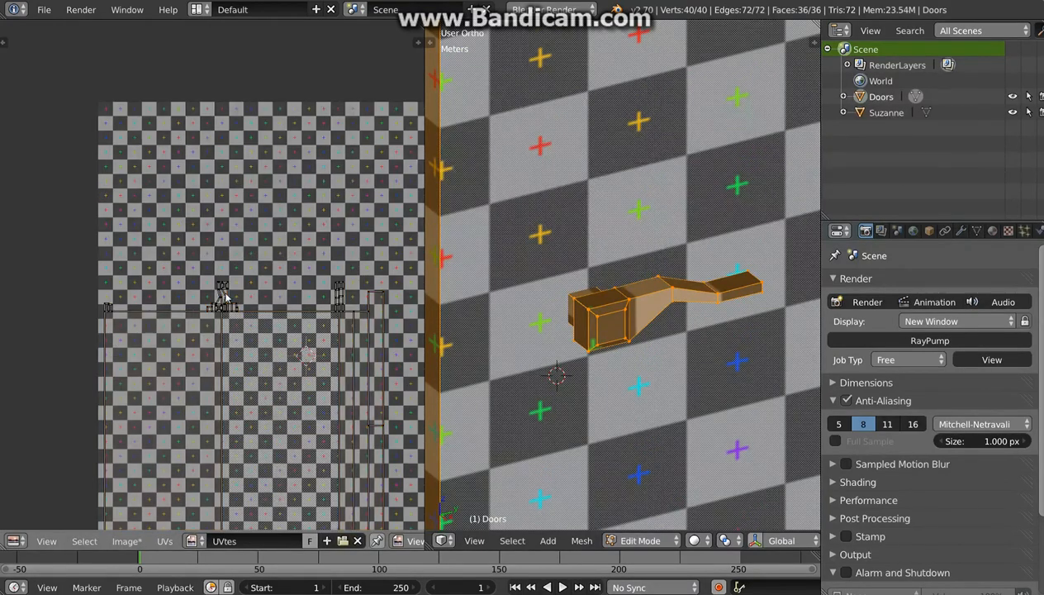
pyautogui.press('l')
pyautogui.press('g')
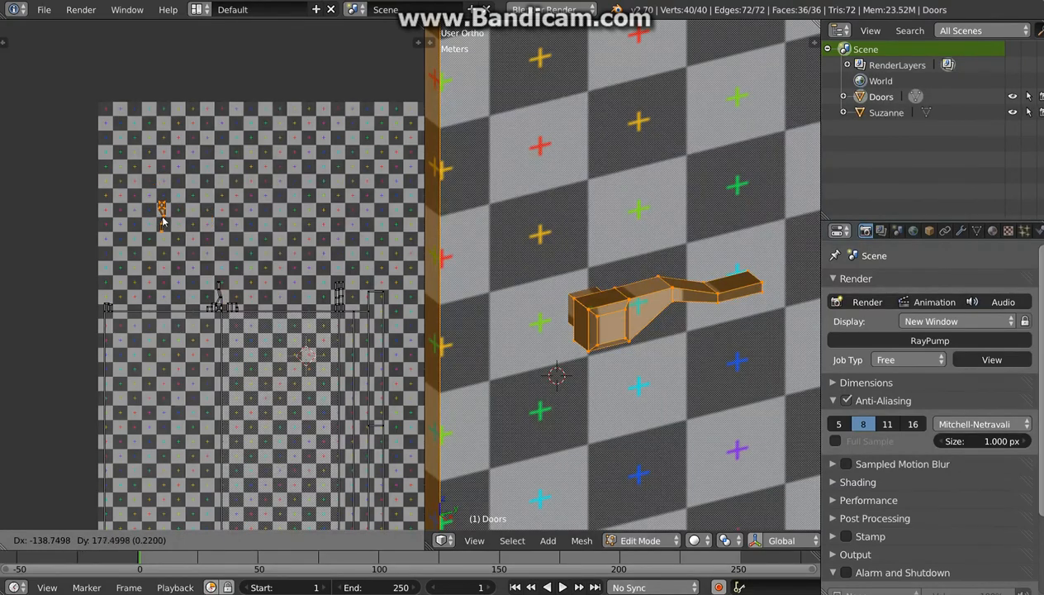
pyautogui.click(161, 208)
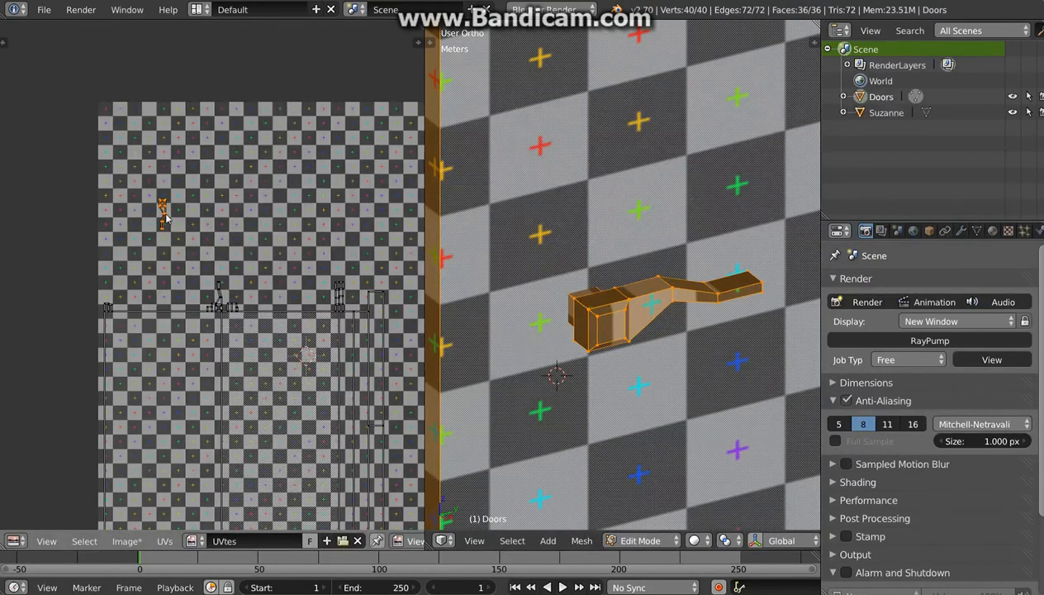
pyautogui.press('s')
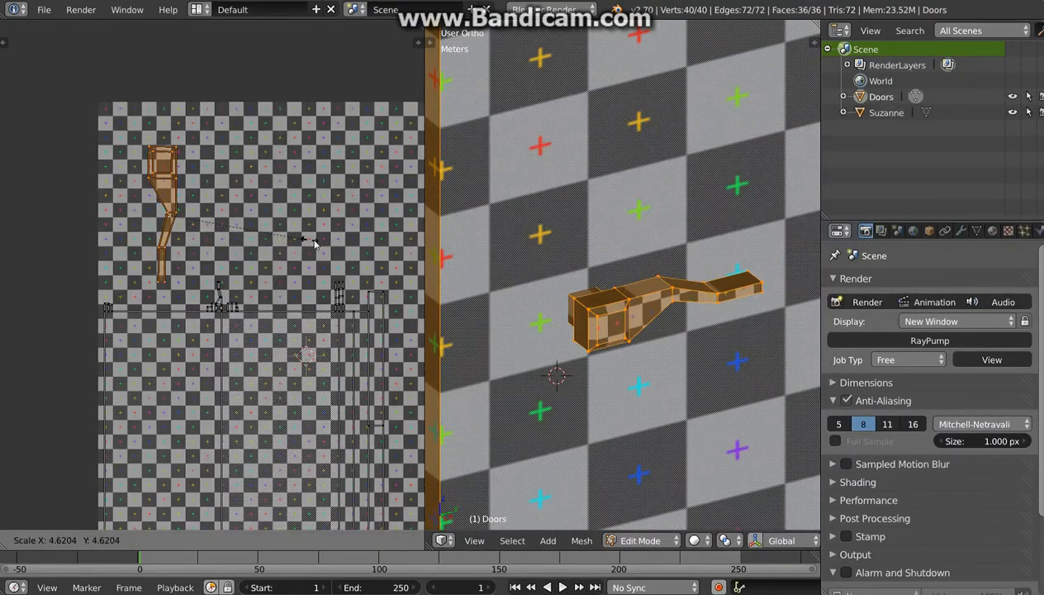
pyautogui.click(349, 240)
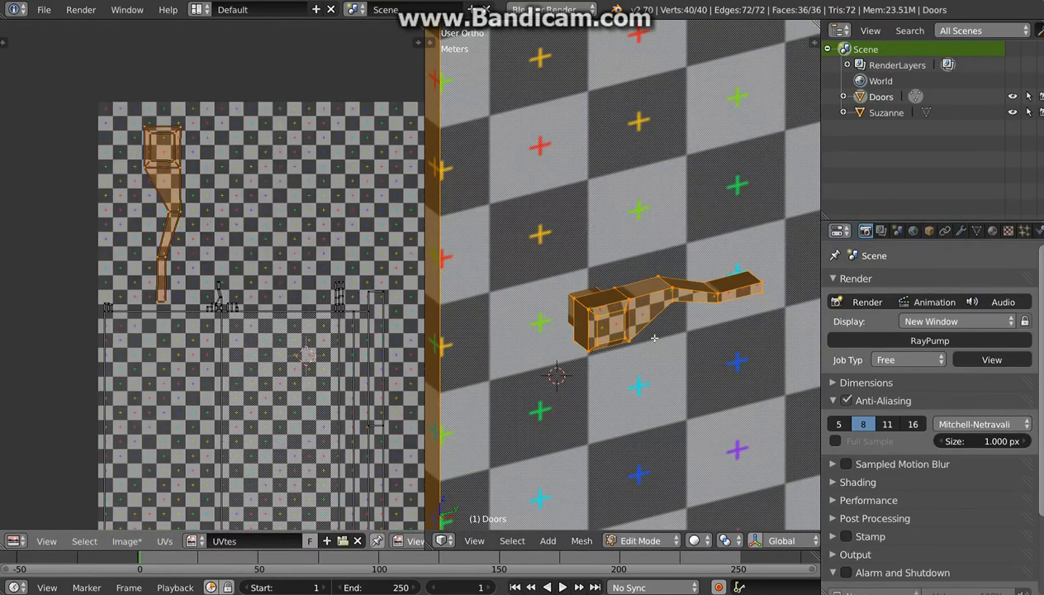
# Shrink the handle's front UV island back to a small size and move it beside the other handle islands above the door islands.
pyautogui.press('KP_7')
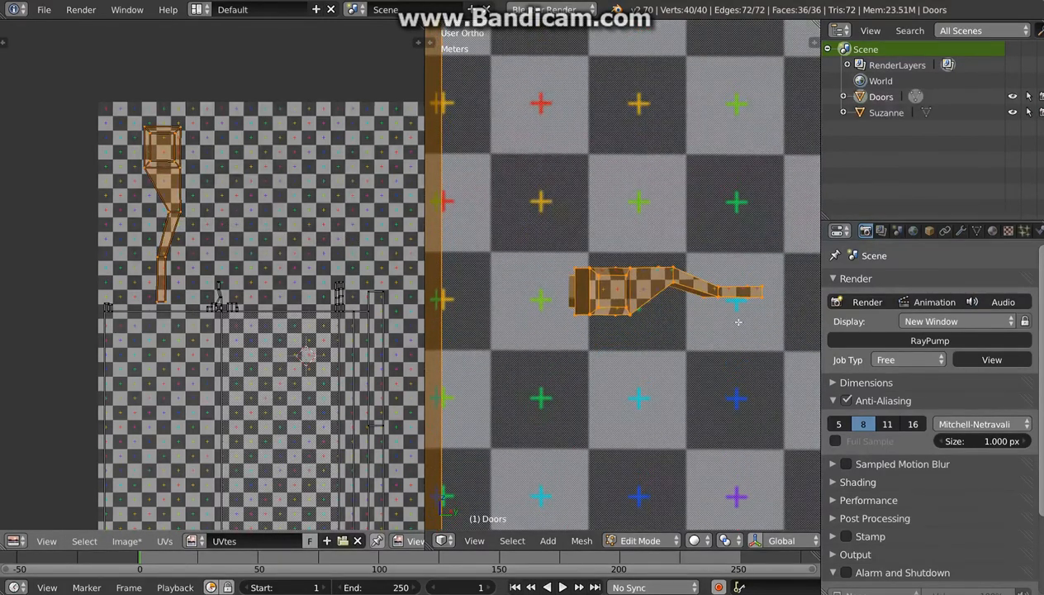
pyautogui.moveTo(608, 359); pyautogui.dragTo(581, 324, button='middle')
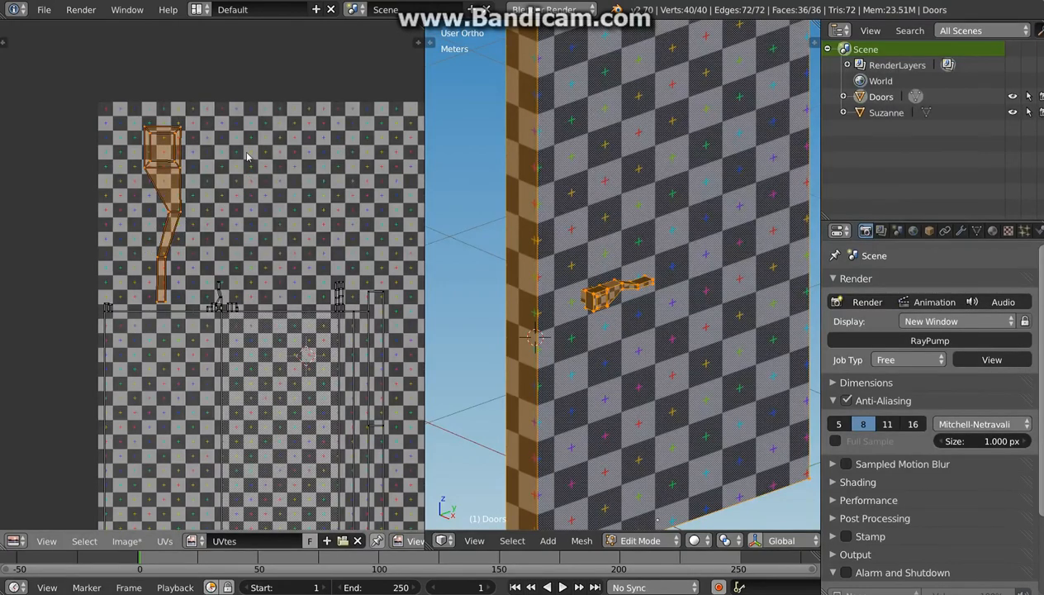
pyautogui.press('s')
pyautogui.click(186, 214)
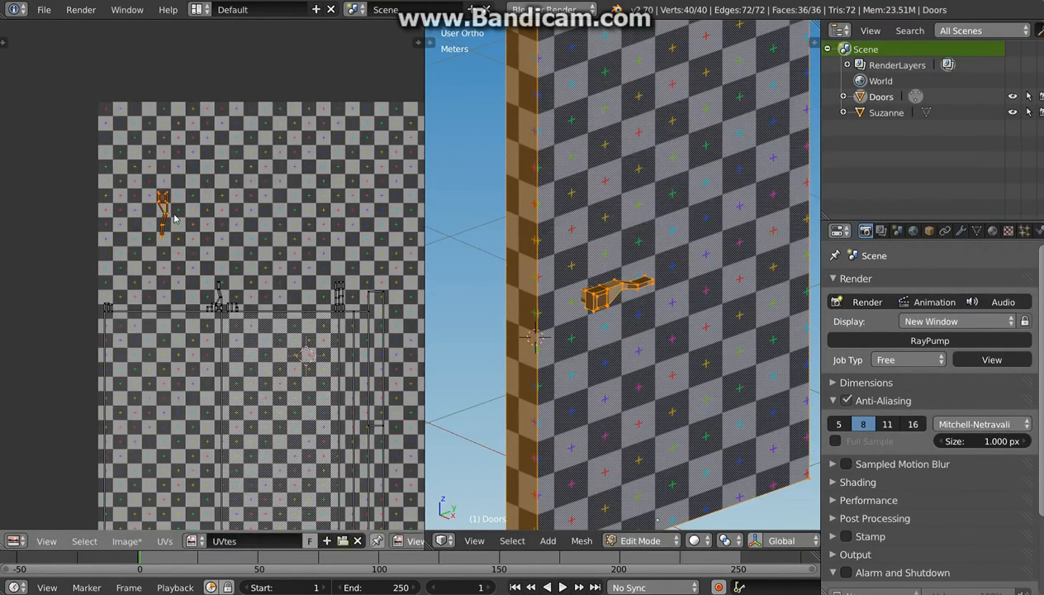
pyautogui.press('g')
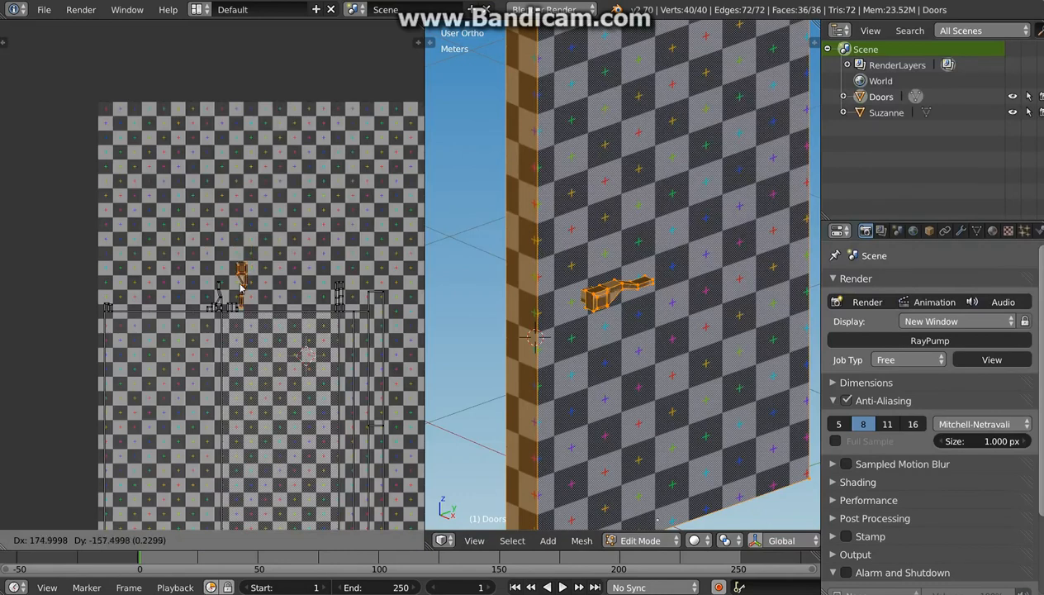
pyautogui.click(239, 283)
pyautogui.press('s')
pyautogui.click(257, 280)
pyautogui.press('g')
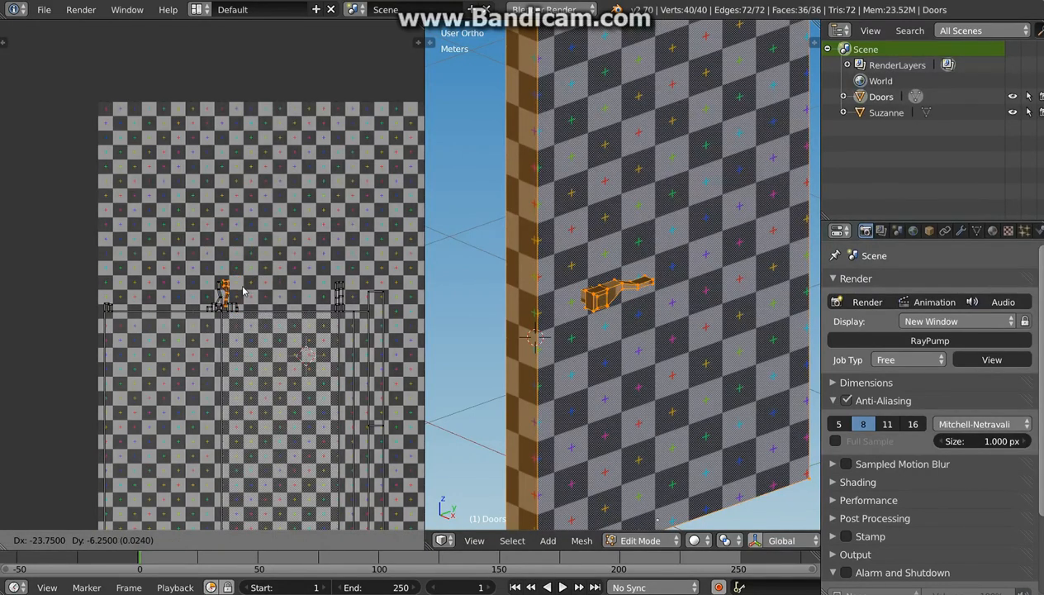
pyautogui.click(244, 289)
# Select all of the door's UV islands in the UV layout.
pyautogui.scroll(-3, 280, 289)
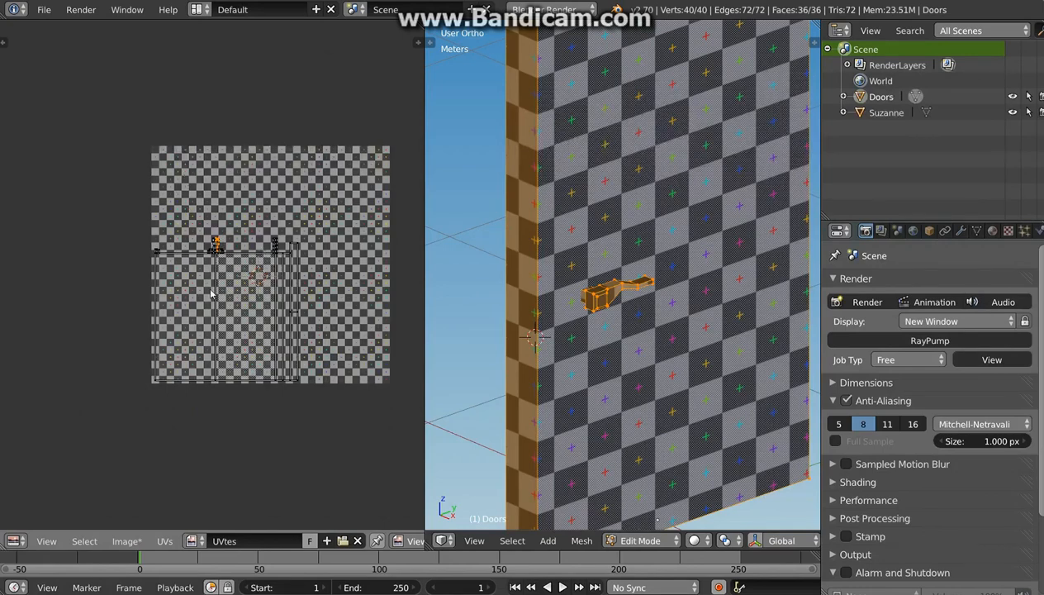
pyautogui.scroll(2, 271, 294)
pyautogui.rightClick(300, 223)
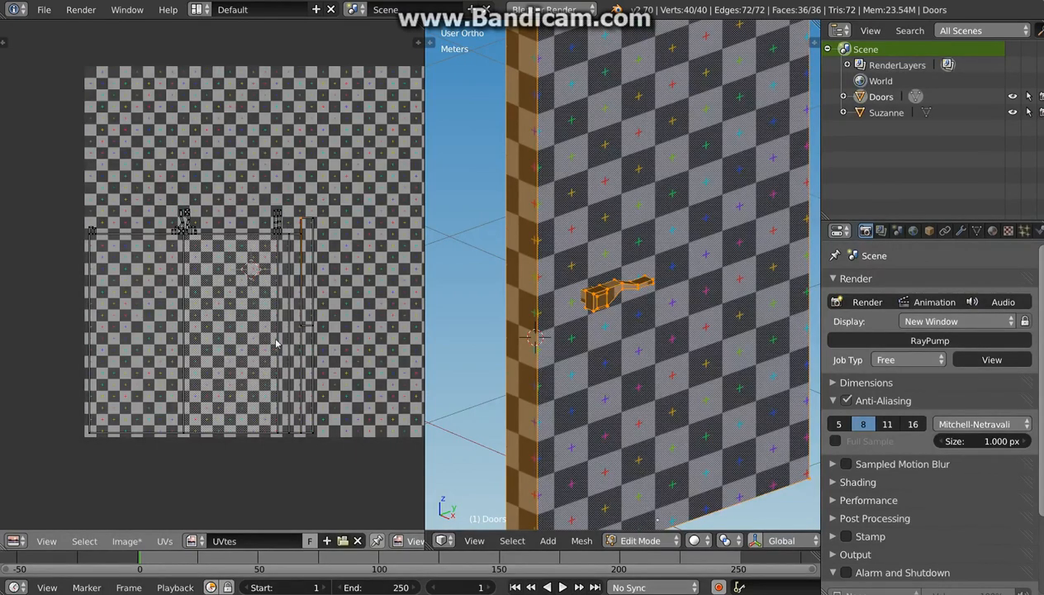
pyautogui.press('l')
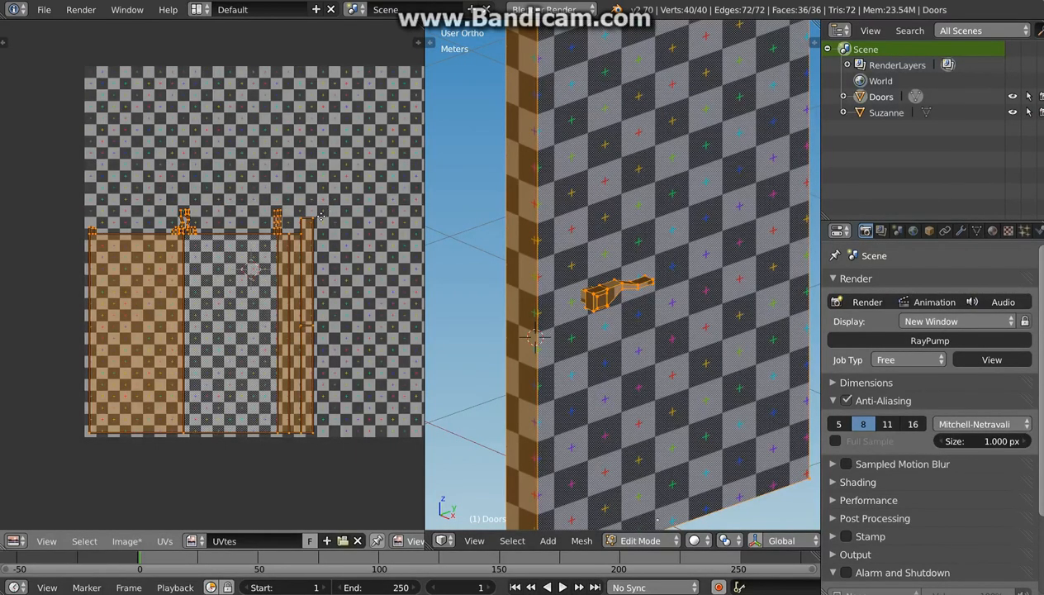
# Examine the checker squares on the handle and door slab, both close up and with the whole door in view.
pyautogui.moveTo(322, 218); pyautogui.dragTo(270, 258, button='middle')
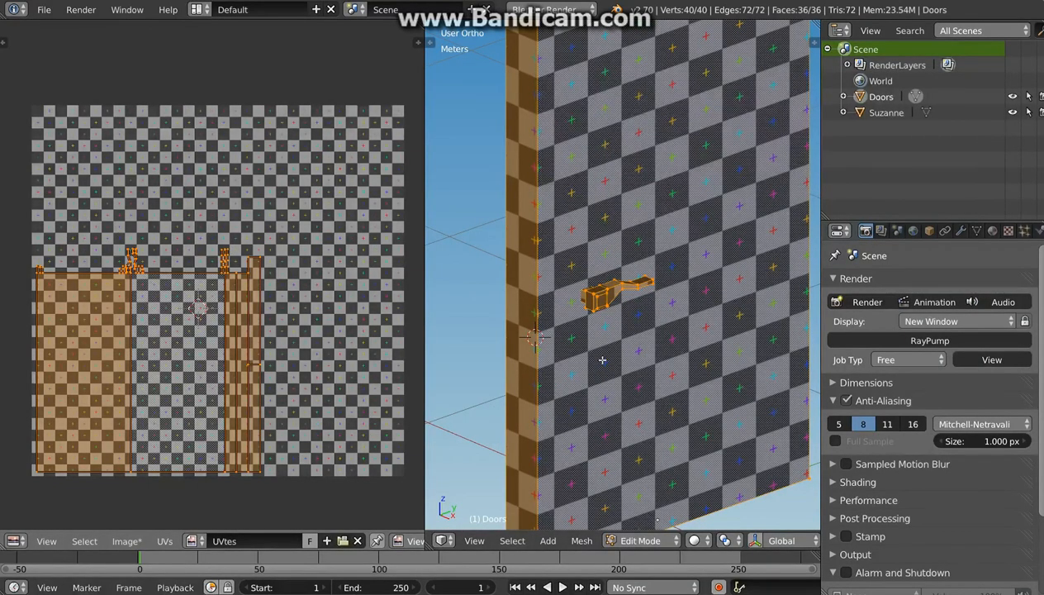
pyautogui.moveTo(602, 360); pyautogui.dragTo(651, 378, button='middle')
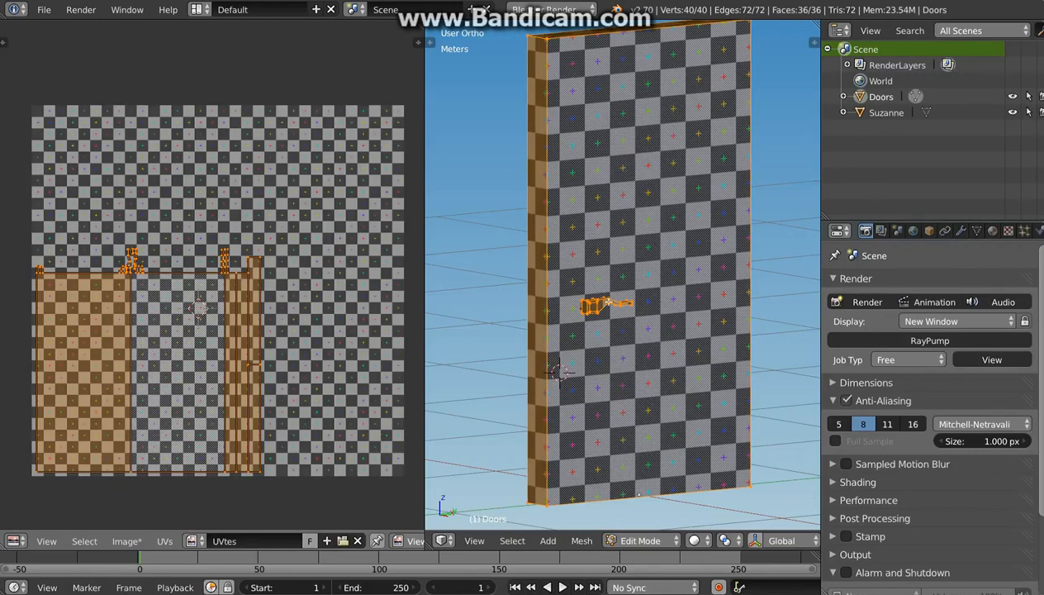
pyautogui.scroll(8, 601, 299)
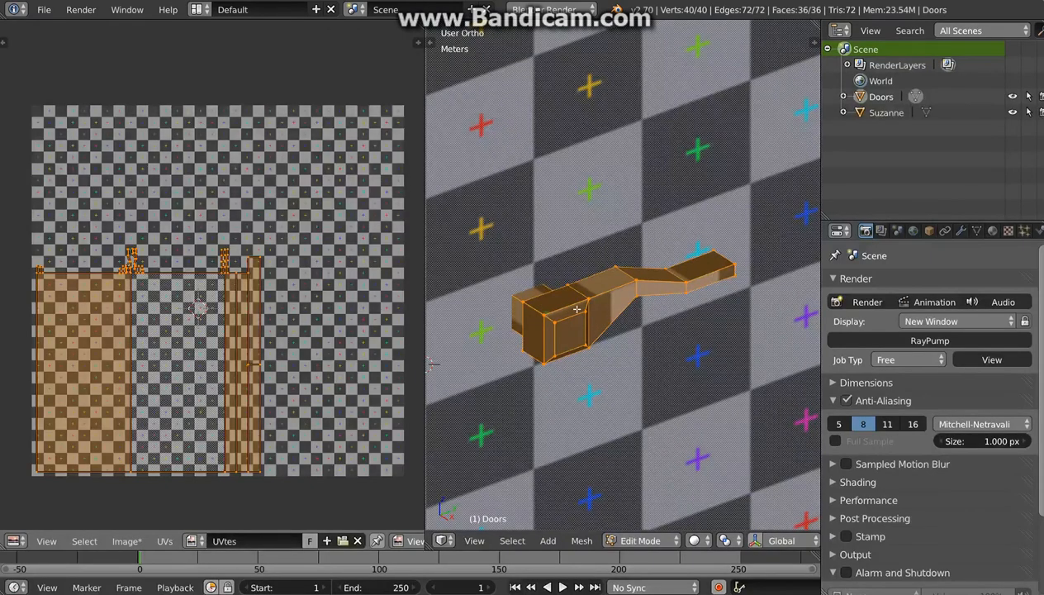
pyautogui.moveTo(589, 357); pyautogui.dragTo(560, 327, button='middle')
pyautogui.scroll(-8, 565, 343)
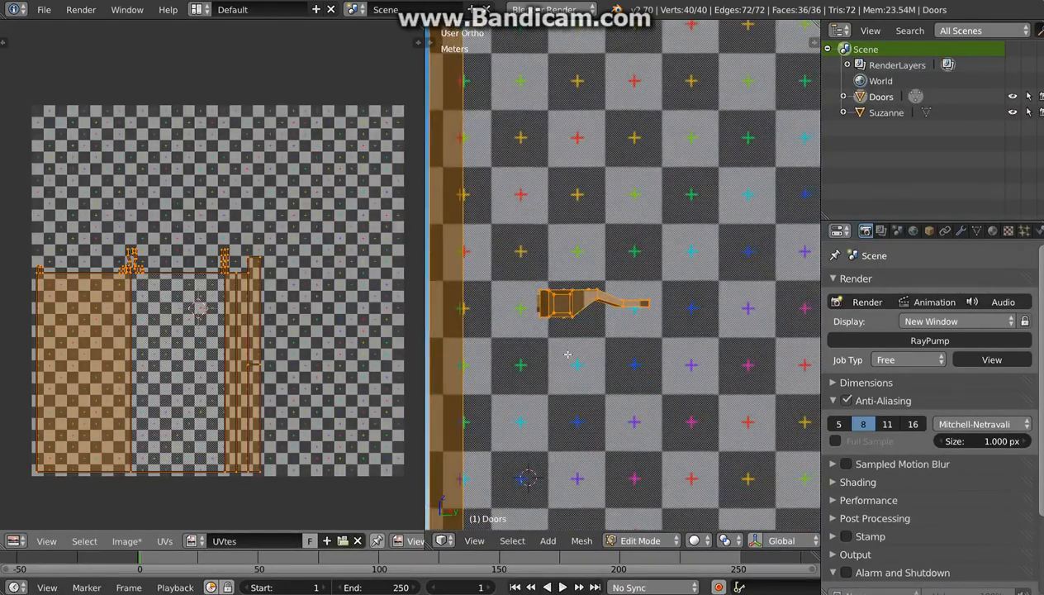
pyautogui.scroll(-2, 568, 354)
pyautogui.moveTo(578, 367); pyautogui.dragTo(553, 225, button='middle')
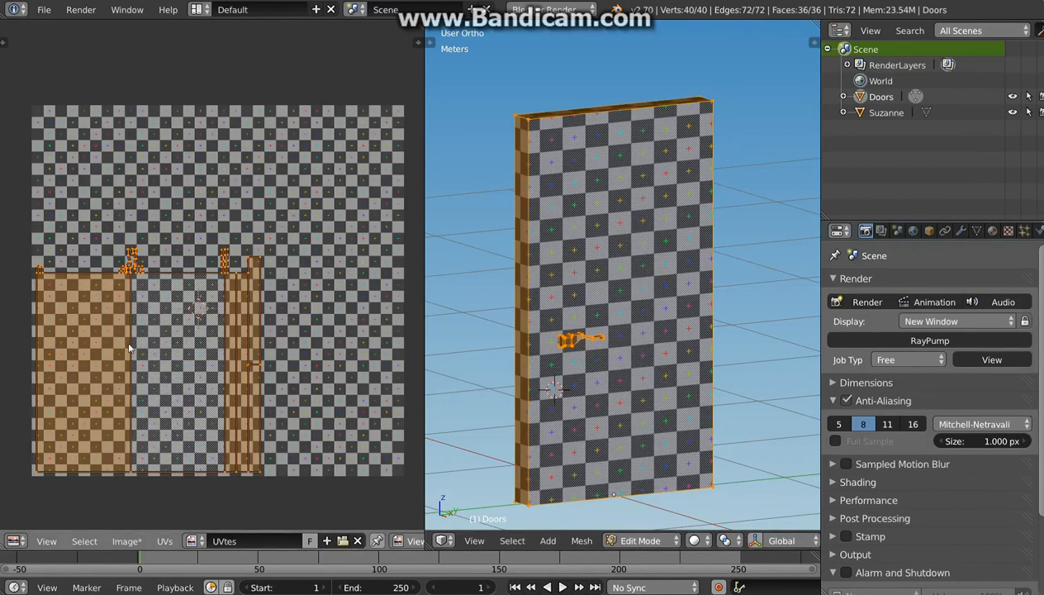
# Scale all the door's UV islands up to about 1.01 and shift them slightly to the right on the checker image.
pyautogui.press('s')
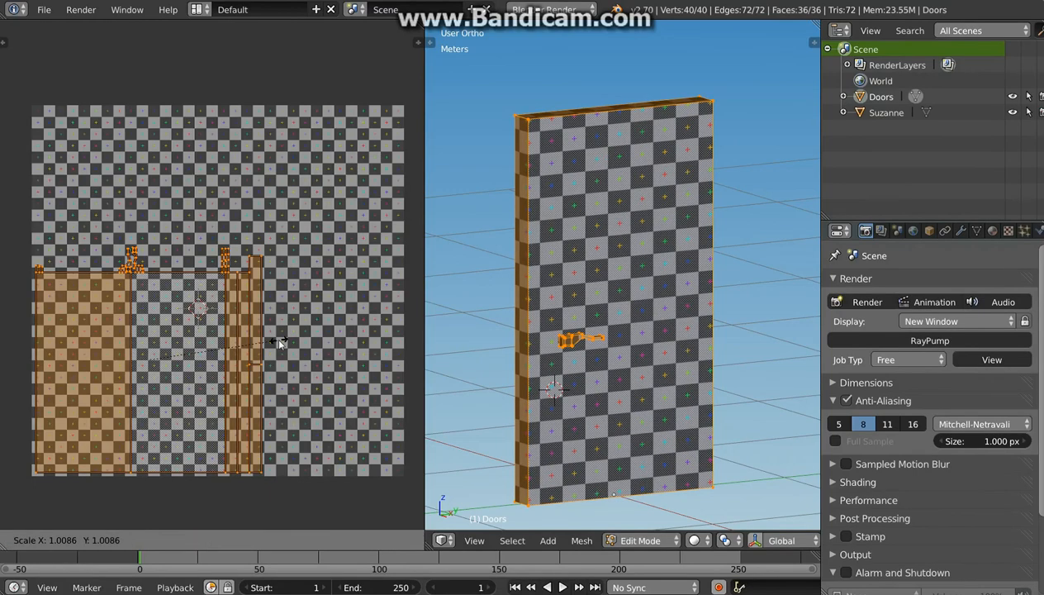
pyautogui.click(275, 336)
pyautogui.press('g')
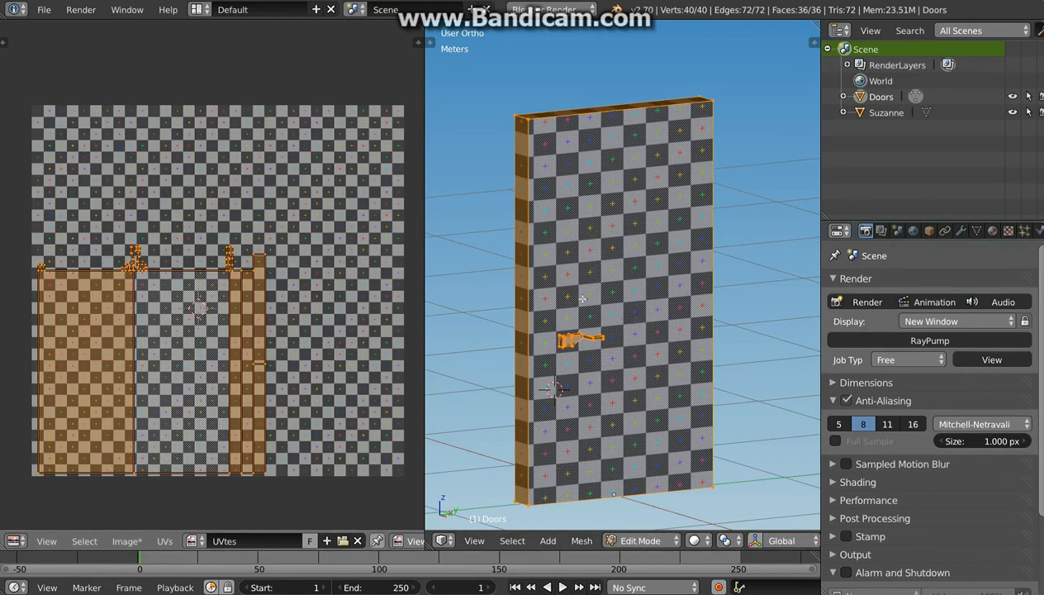
pyautogui.moveTo(602, 352); pyautogui.dragTo(590, 352, button='middle')
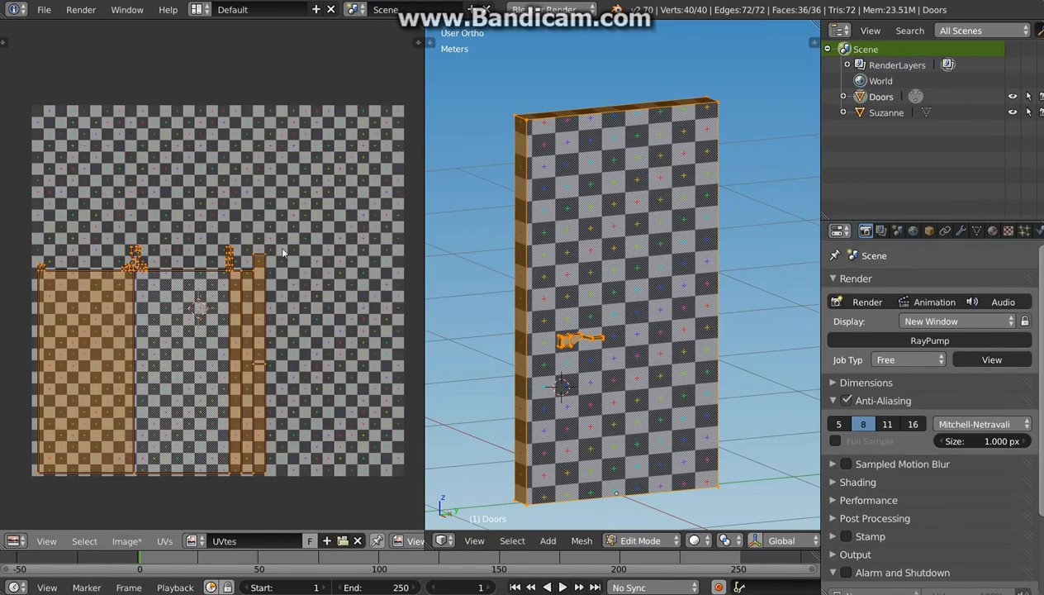
pyautogui.moveTo(643, 372); pyautogui.dragTo(573, 343, button='middle')
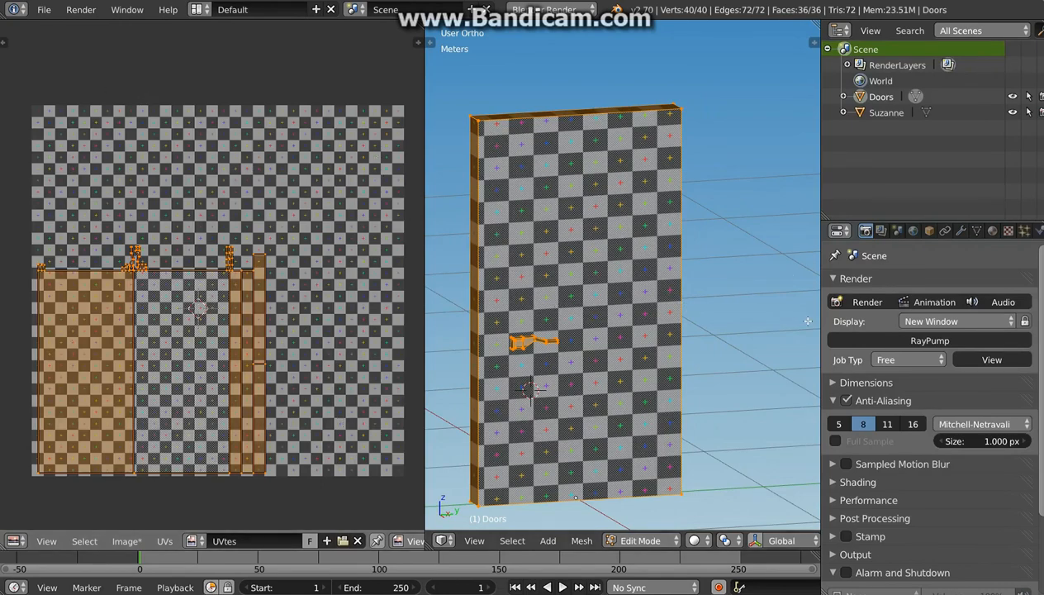
# Leave mesh editing, duplicate the door and place the copy to the right of the original.
pyautogui.scroll(-2, 585, 355)
pyautogui.press('Tab')
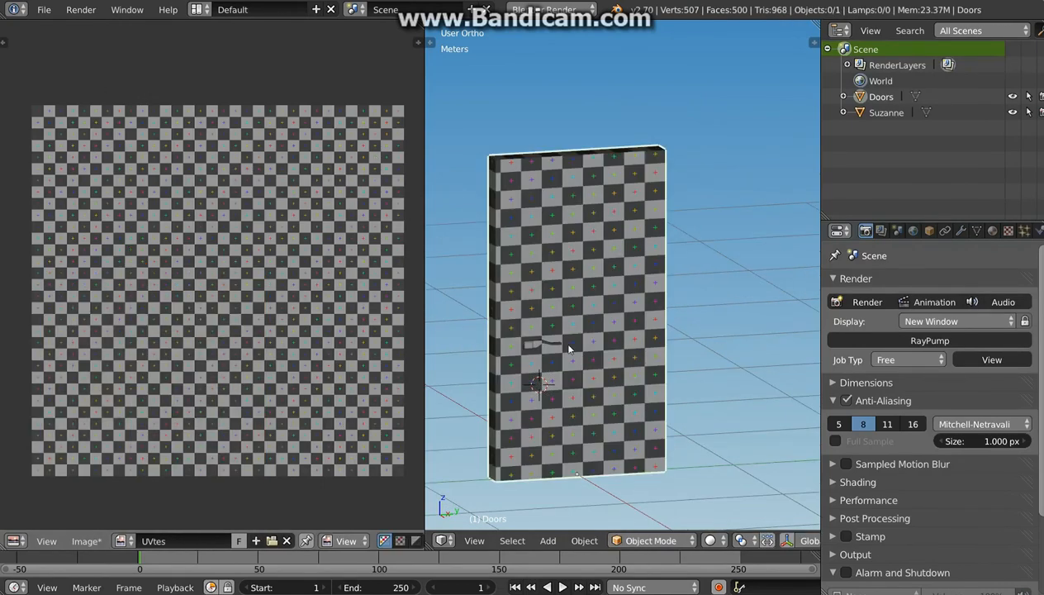
pyautogui.hotkey('shift', 'd')
pyautogui.click(753, 339)
# Move all UV islands of the door copy to the upper-right corner of the checker image.
pyautogui.press('Tab')
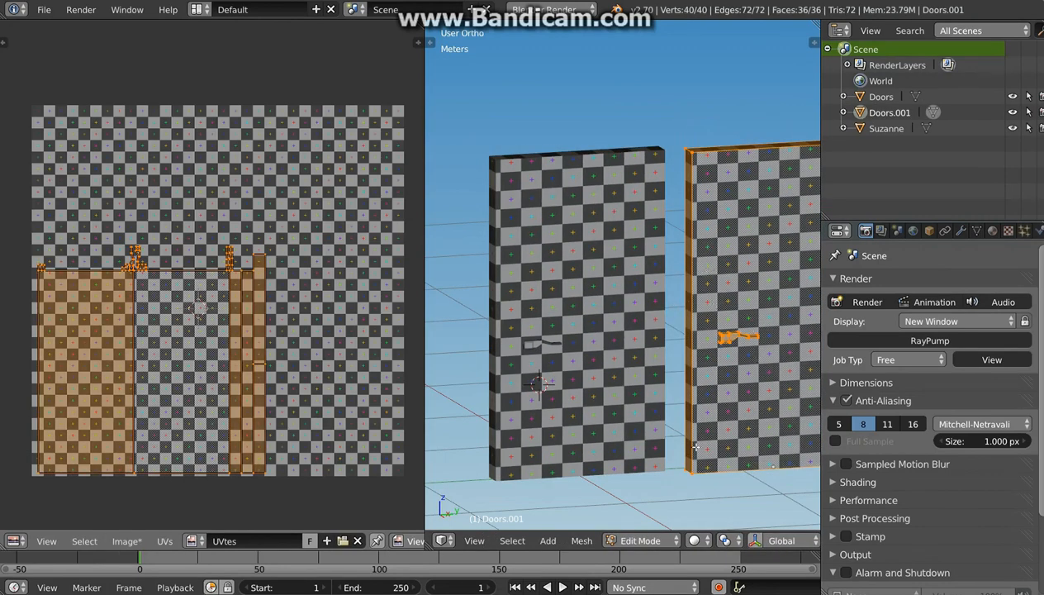
pyautogui.press('g')
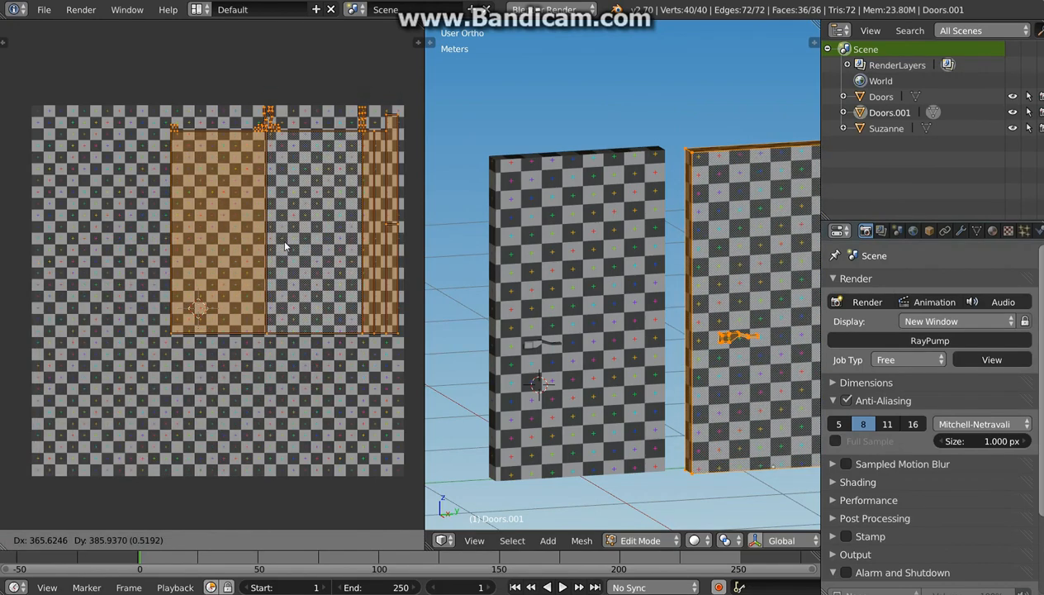
pyautogui.click(263, 211)
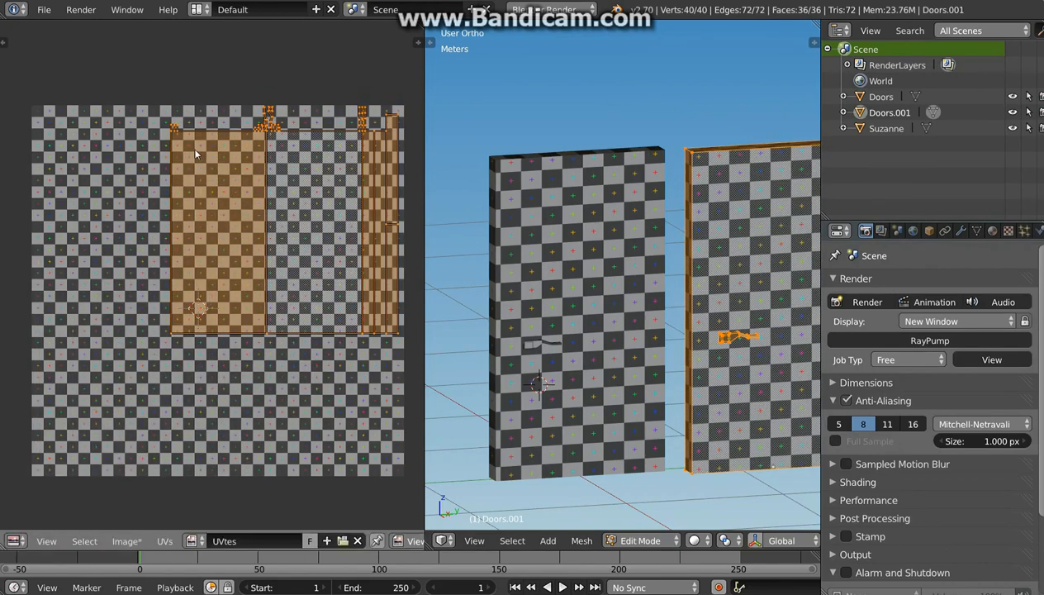
# Select only the copy's leftmost large slab UV island, rotate it nearly 90 degrees and move it to the checker image's upper-left corner.
pyautogui.press('a')
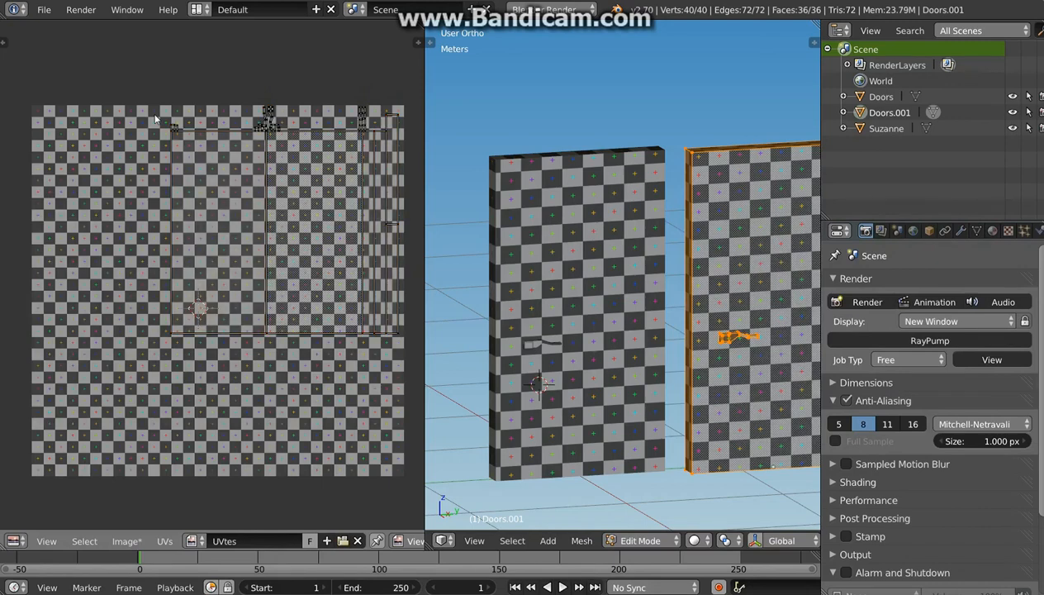
pyautogui.rightClick(174, 129)
pyautogui.hotkey('ctrl', 'l')
pyautogui.press('r')
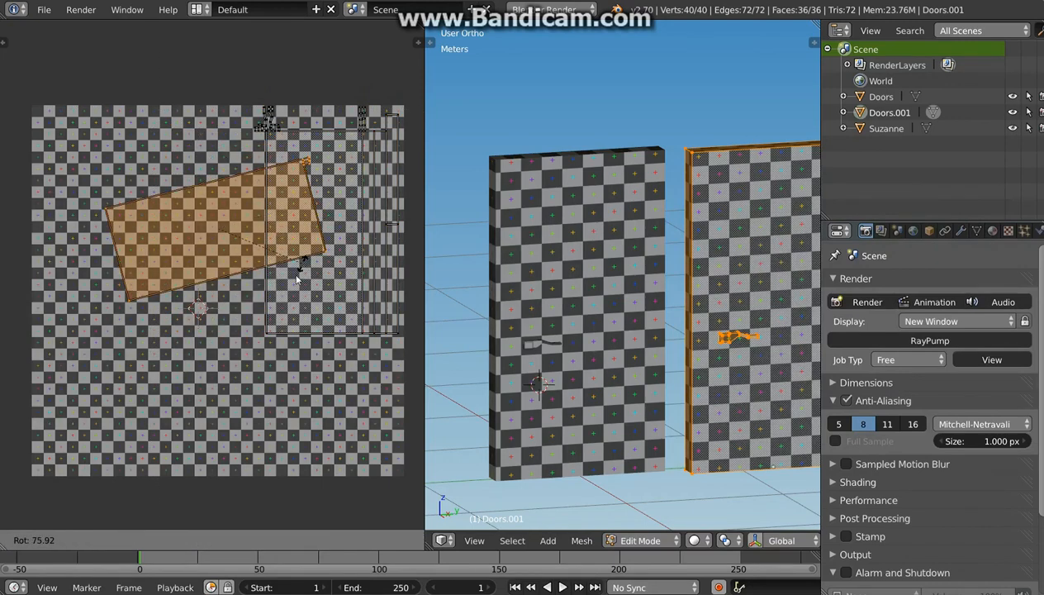
pyautogui.click(291, 285)
pyautogui.press('g')
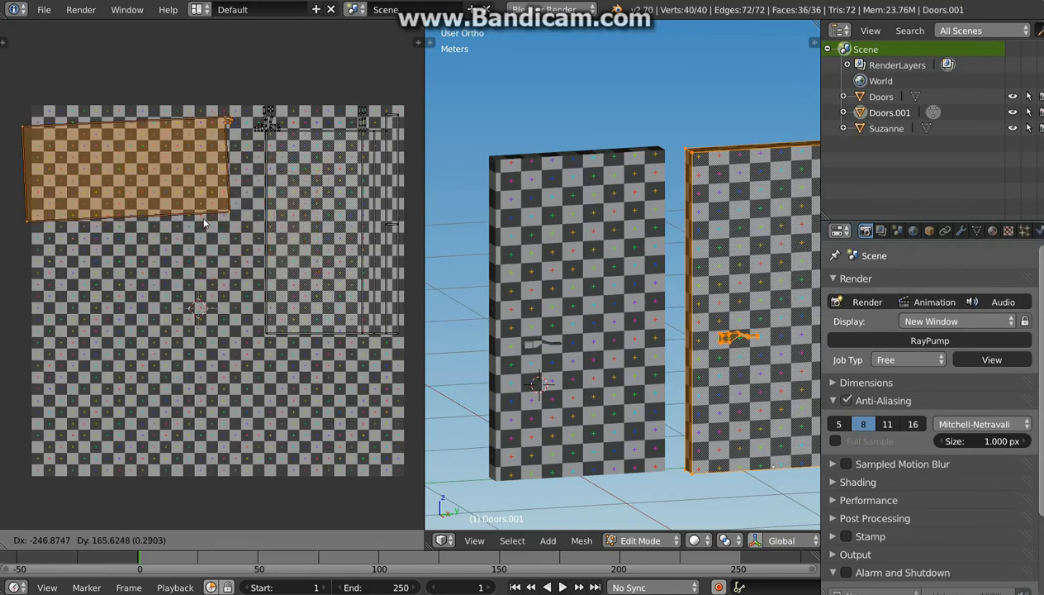
pyautogui.click(270, 215)
# Nudge the rotated slab UV island inside the checker image and fine-tune its rotation until its edges align with the squares.
pyautogui.press('g')
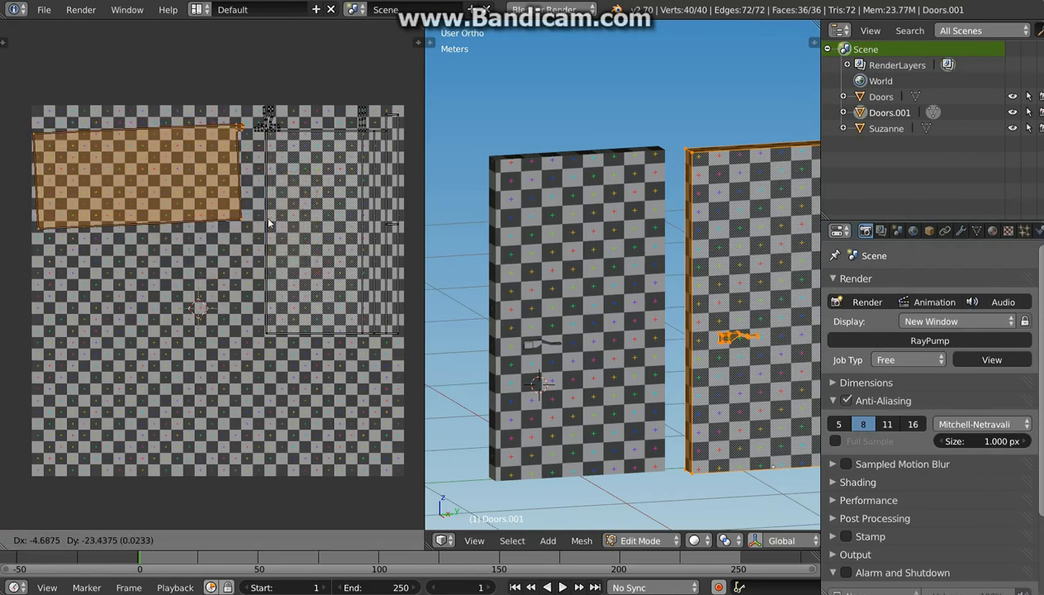
pyautogui.press('r')
pyautogui.click(279, 230)
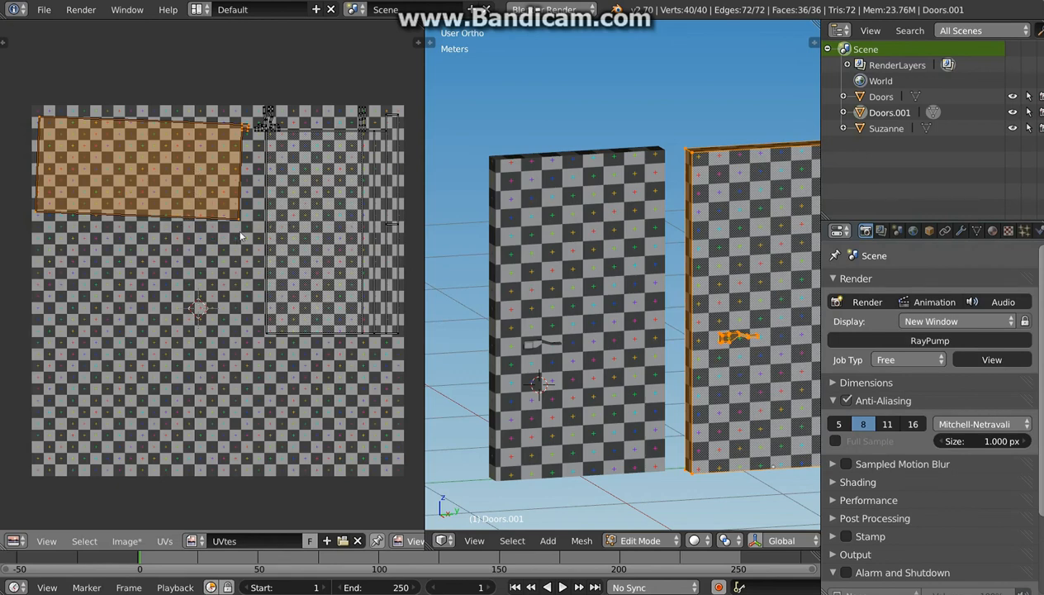
pyautogui.press('r')
pyautogui.click(294, 220)
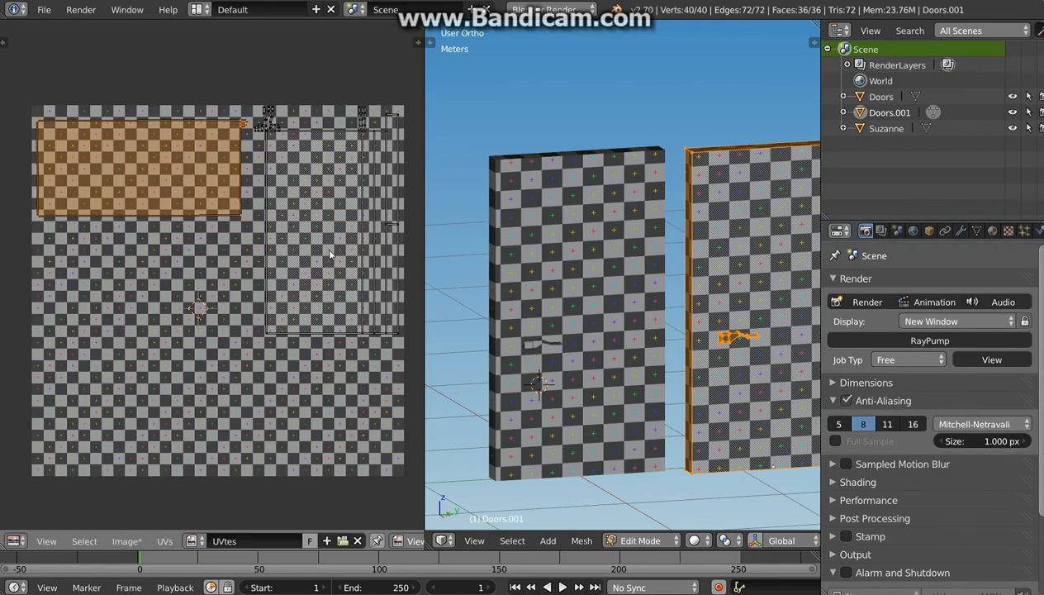
# Compare the checker pattern on the door copy with the original from several angles and distances.
pyautogui.keyDown('shift'); pyautogui.moveTo(694, 409); pyautogui.dragTo(583, 355, button='middle'); pyautogui.keyUp('shift')
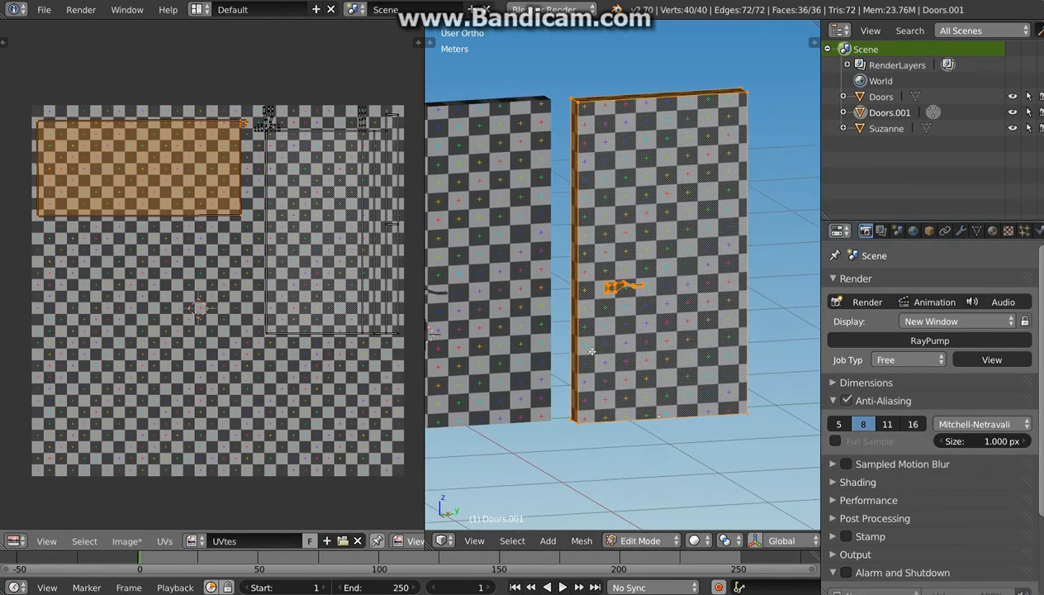
pyautogui.scroll(-2, 625, 331)
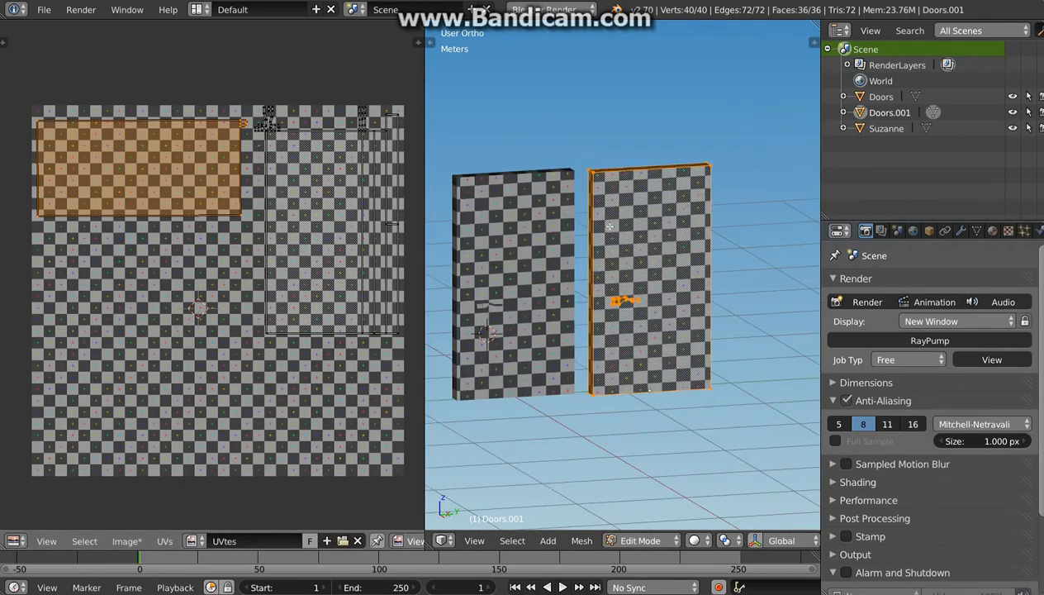
pyautogui.scroll(4, 669, 325)
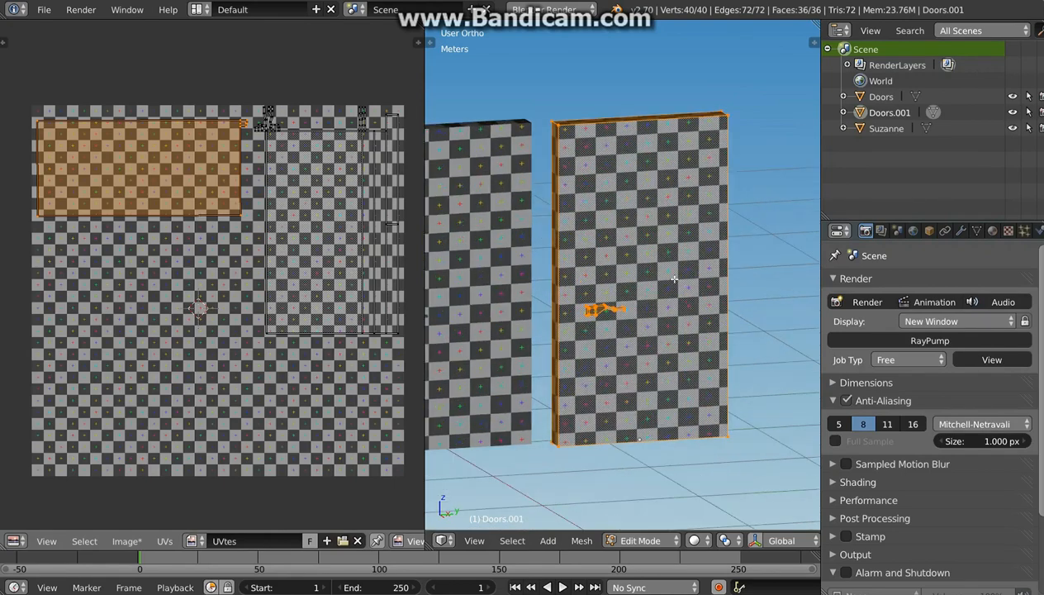
pyautogui.keyDown('shift'); pyautogui.moveTo(647, 391); pyautogui.dragTo(648, 359, button='middle'); pyautogui.keyUp('shift')
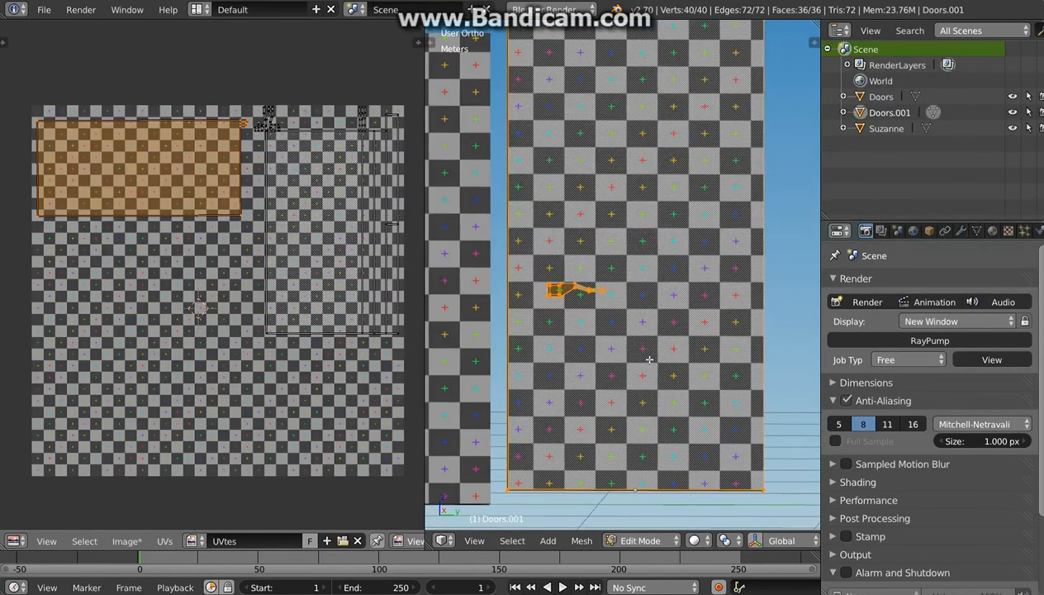
pyautogui.moveTo(609, 297); pyautogui.dragTo(597, 239, button='middle')
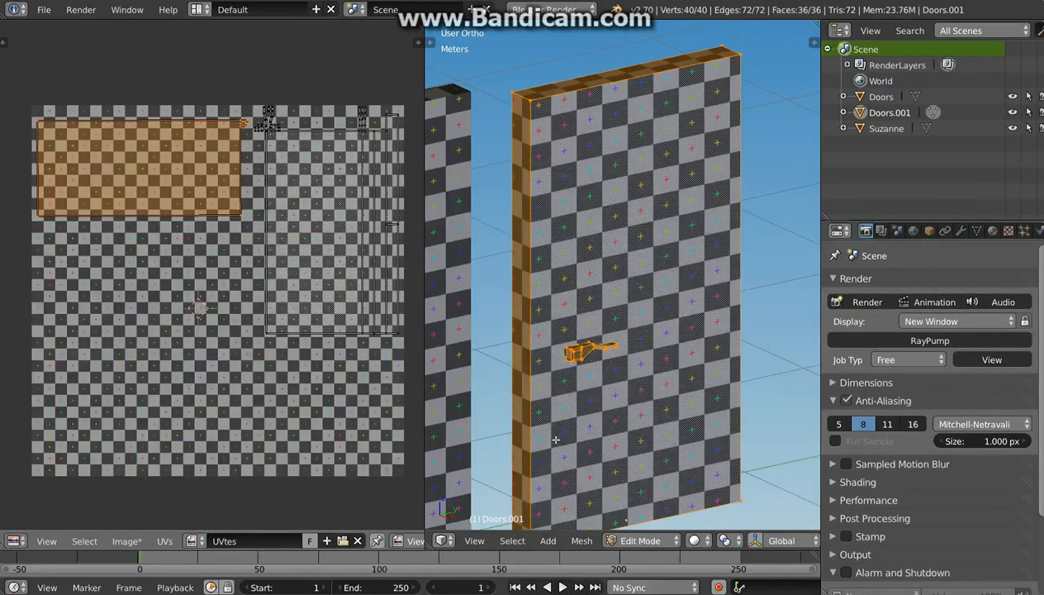
pyautogui.scroll(-2, 555, 440)
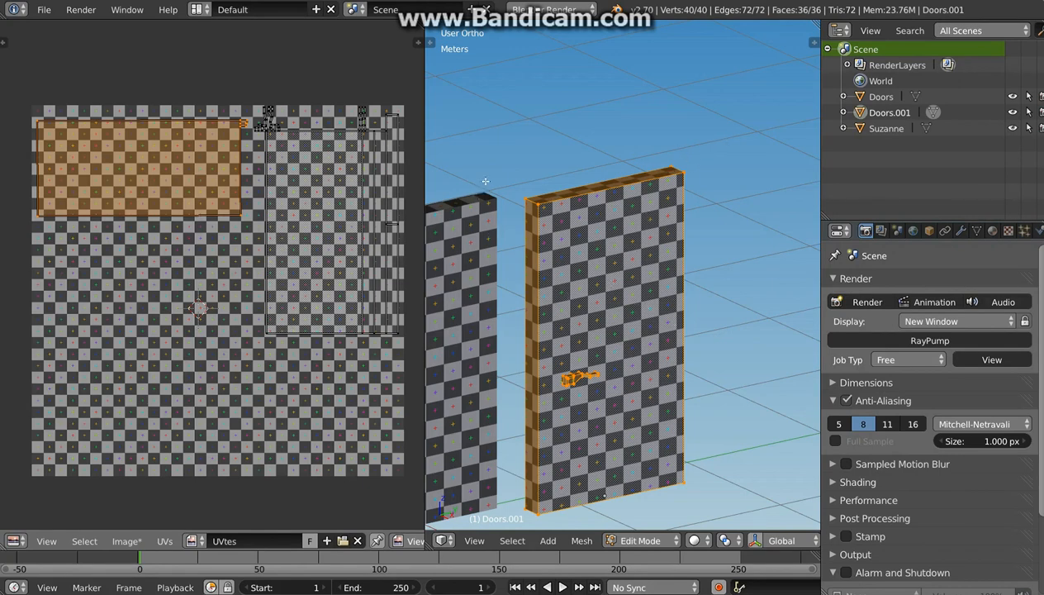
pyautogui.scroll(-2, 593, 309)
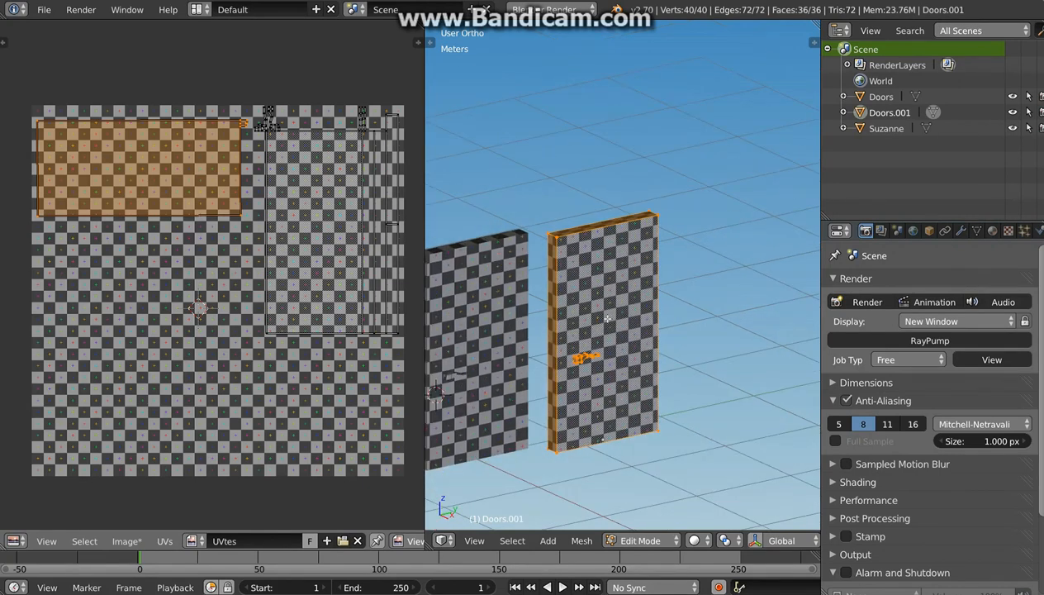
pyautogui.scroll(2, 524, 353)
pyautogui.moveTo(573, 380); pyautogui.dragTo(530, 369, button='middle')
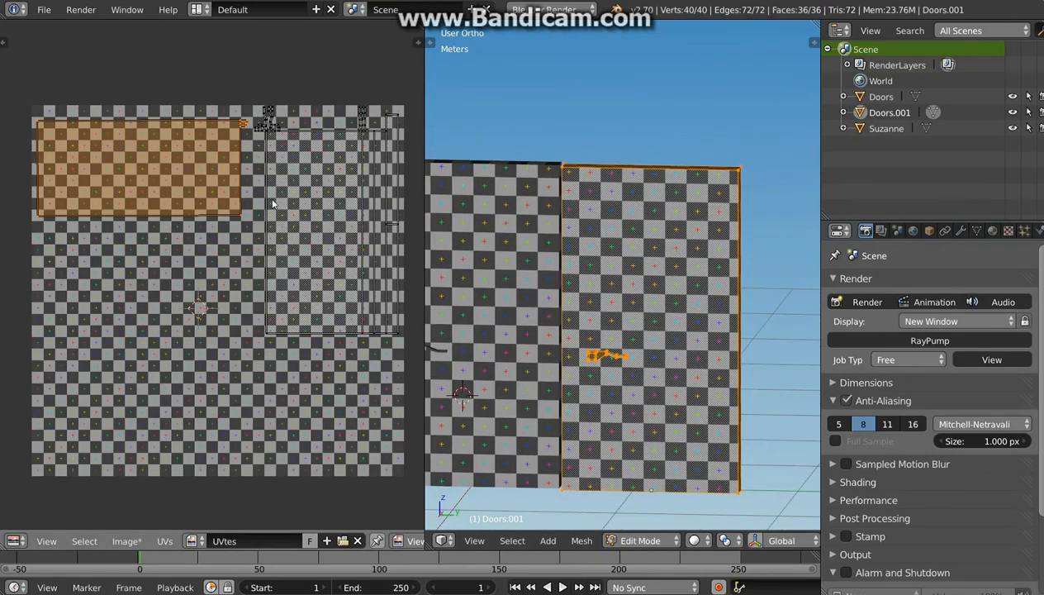
# Select all UV islands of the door copy and scale them up to nearly double their size.
pyautogui.press('a')
pyautogui.press('a')
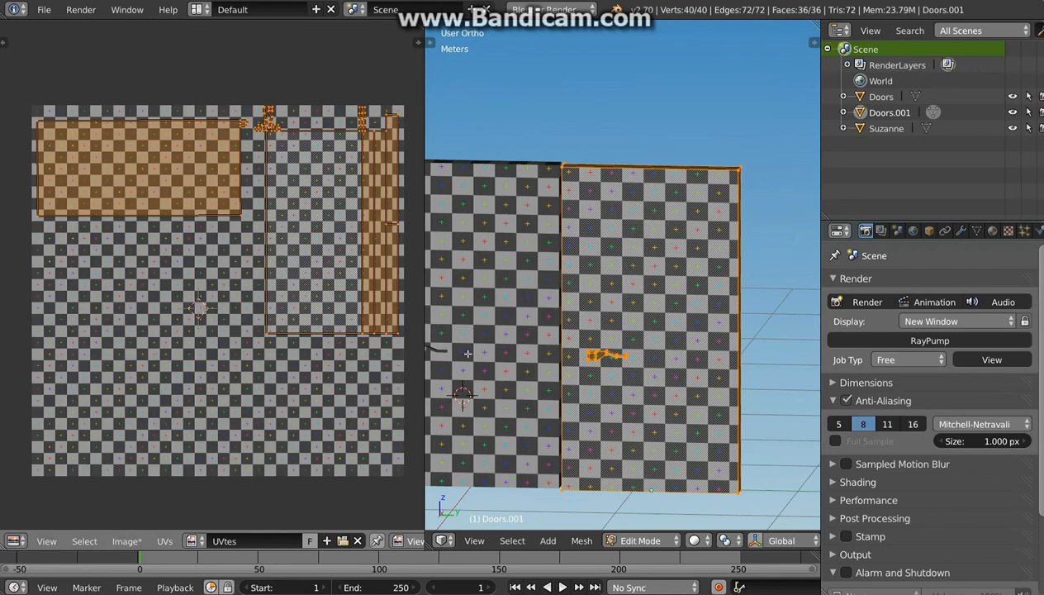
pyautogui.press('s')
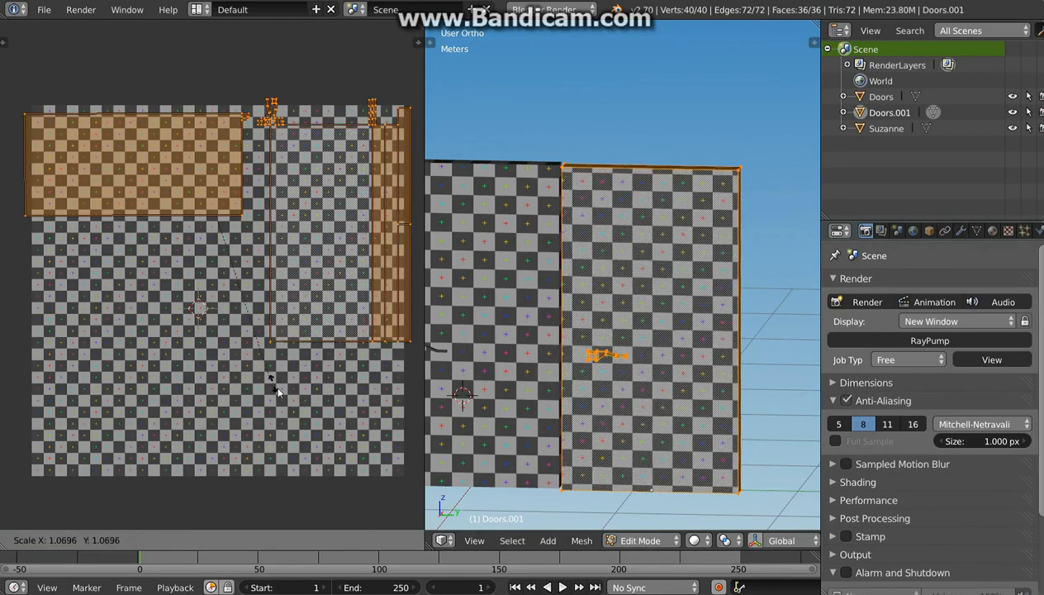
pyautogui.rightClick(273, 364)
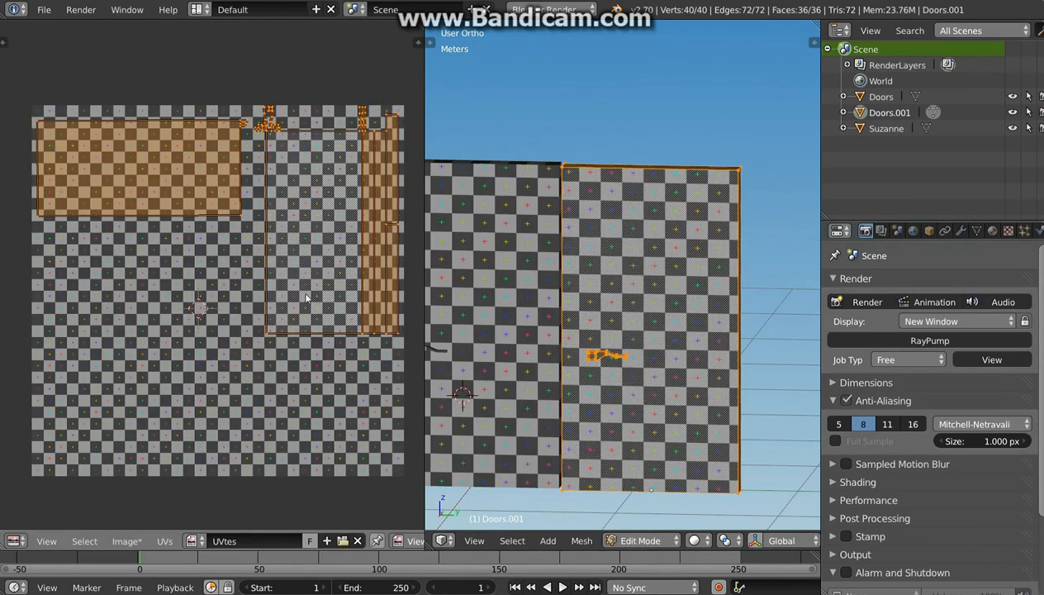
pyautogui.press('s')
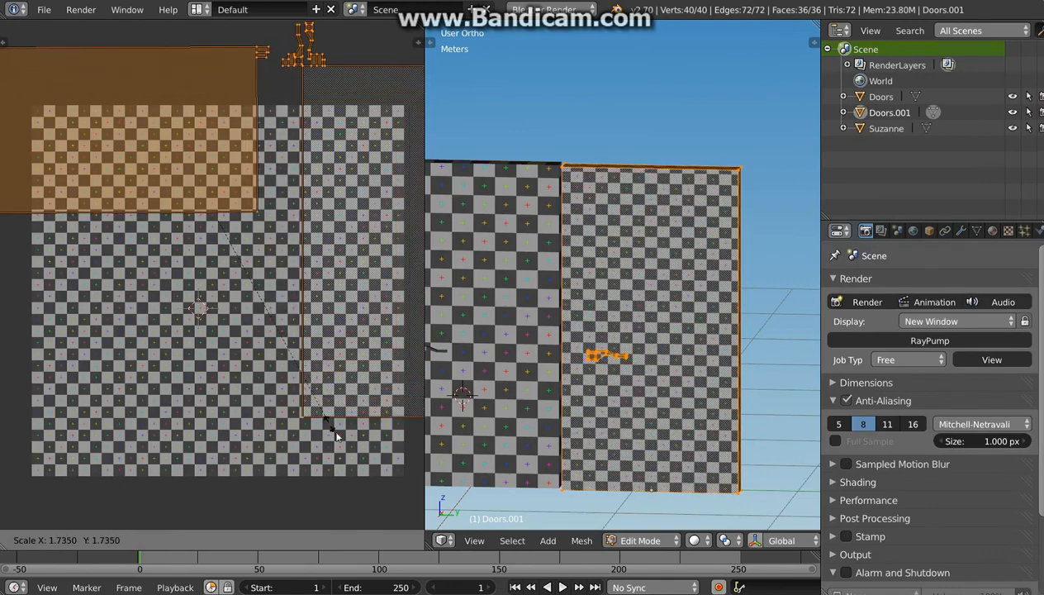
pyautogui.click(339, 413)
# Shift the enlarged UV islands left over the checker image, then return to Object Mode with everything deselected.
pyautogui.press('g')
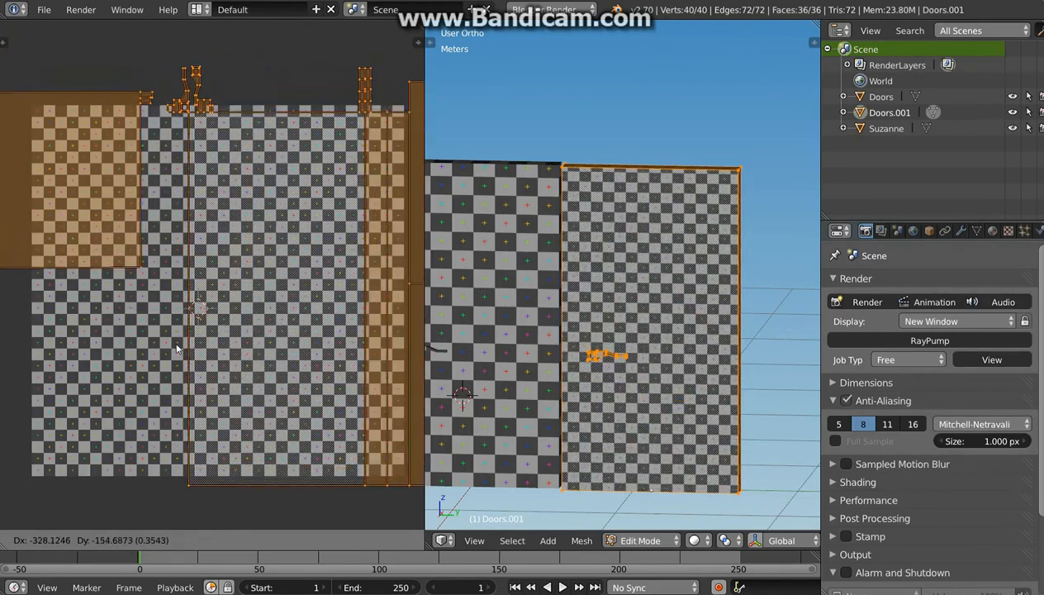
pyautogui.click(213, 329)
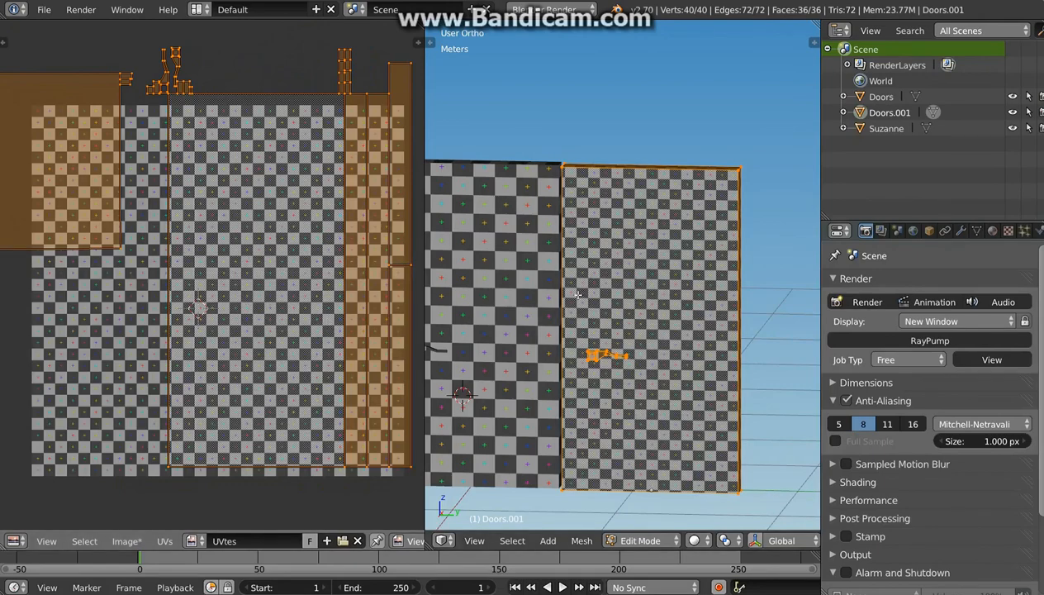
pyautogui.press('Tab')
pyautogui.press('a')
# Examine the checker pattern around the copy's handle up close and select the door copy.
pyautogui.moveTo(552, 322); pyautogui.dragTo(534, 307, button='middle')
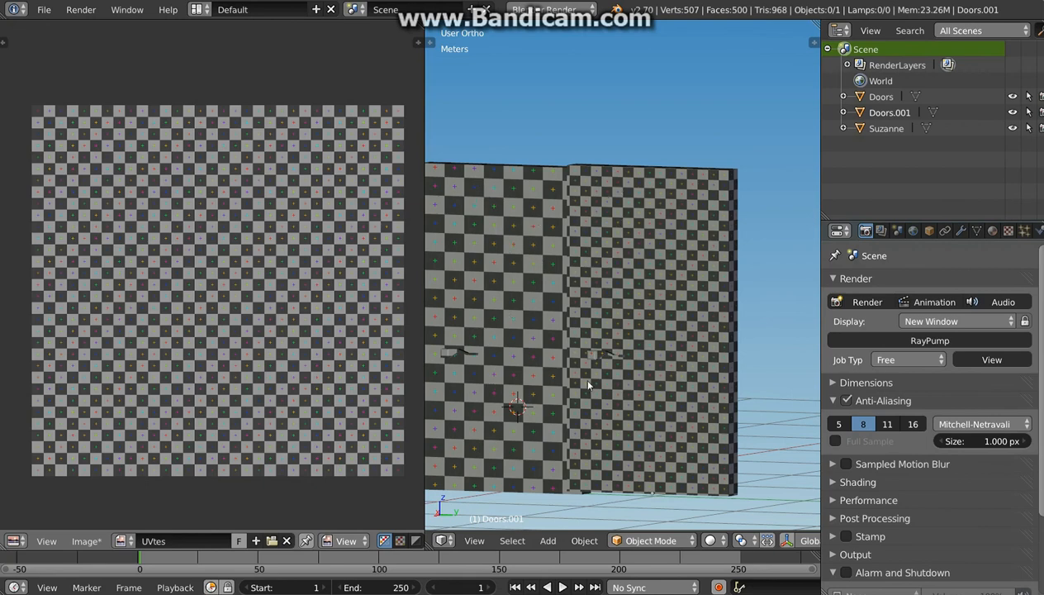
pyautogui.moveTo(527, 339)
pyautogui.mouseDown(button='middle')
pyautogui.moveTo(599, 341)
pyautogui.moveTo(535, 334)
pyautogui.mouseUp(button='middle')
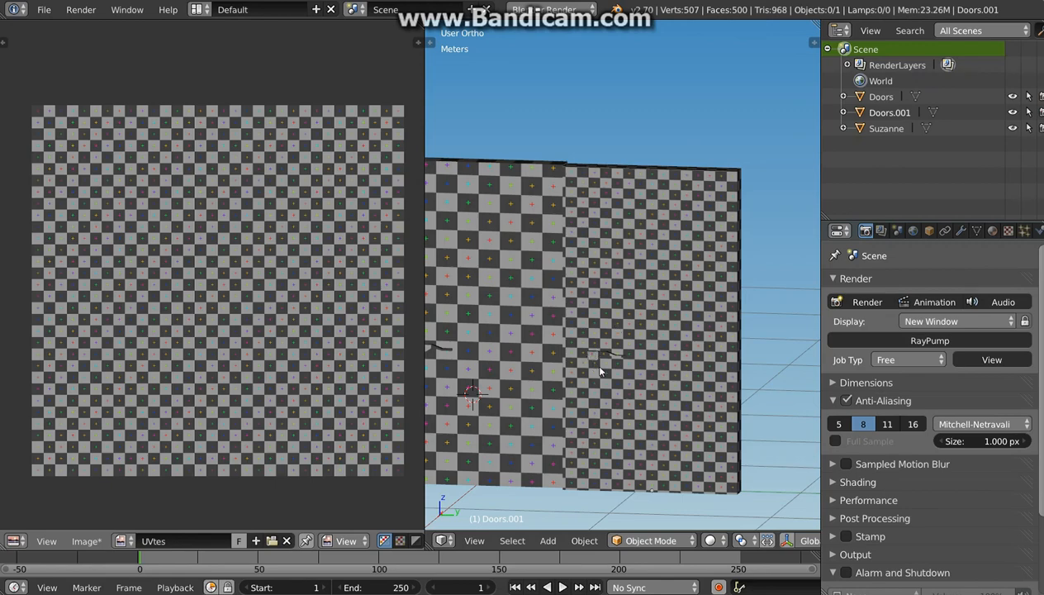
pyautogui.scroll(-3, 600, 372)
pyautogui.scroll(6, 611, 339)
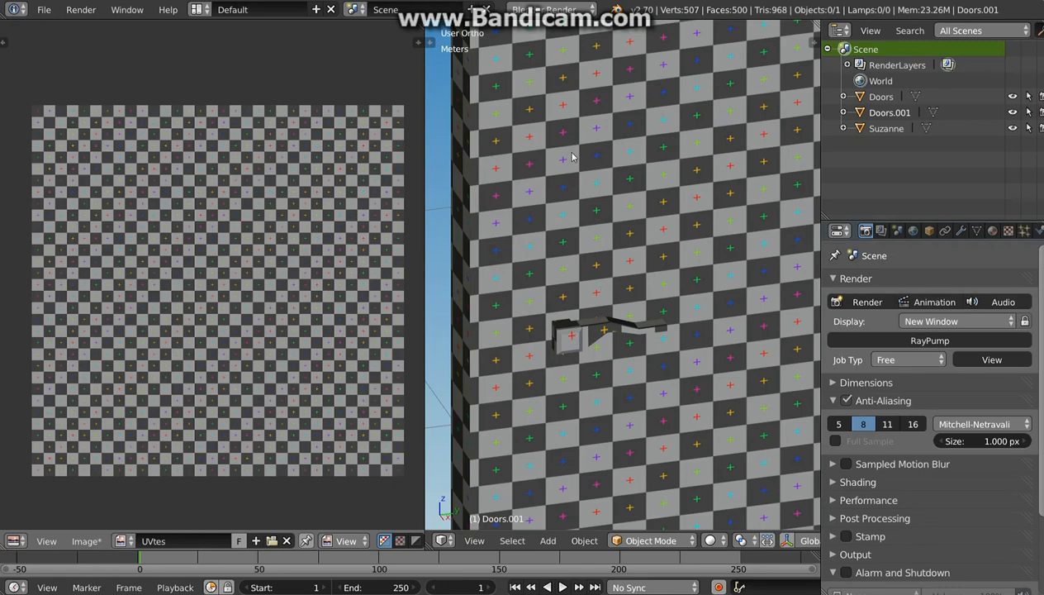
pyautogui.scroll(2, 592, 344)
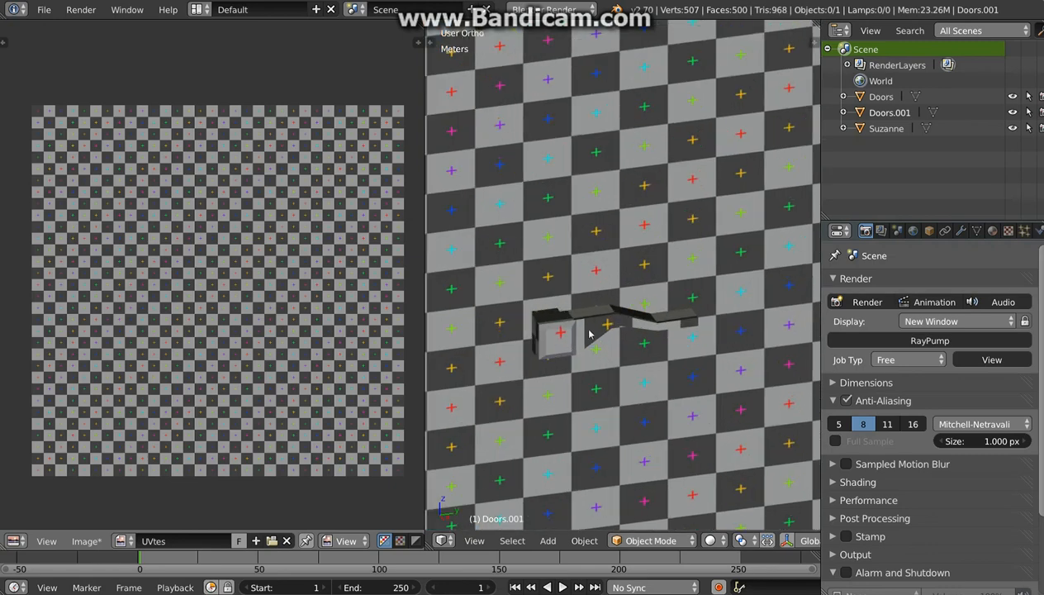
pyautogui.moveTo(588, 330)
pyautogui.mouseDown(button='middle')
pyautogui.moveTo(562, 326)
pyautogui.moveTo(589, 343)
pyautogui.moveTo(580, 334)
pyautogui.mouseUp(button='middle')
pyautogui.rightClick(560, 322)
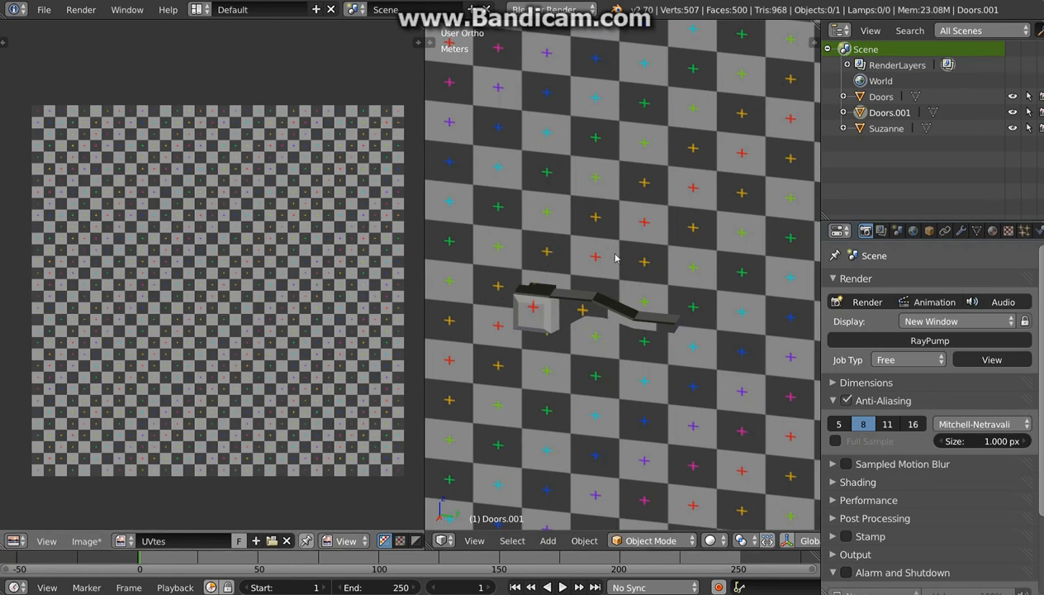
# Compare the checker square sizes of the two doors at their shared edge and around the copy's handle.
pyautogui.scroll(-5, 630, 335)
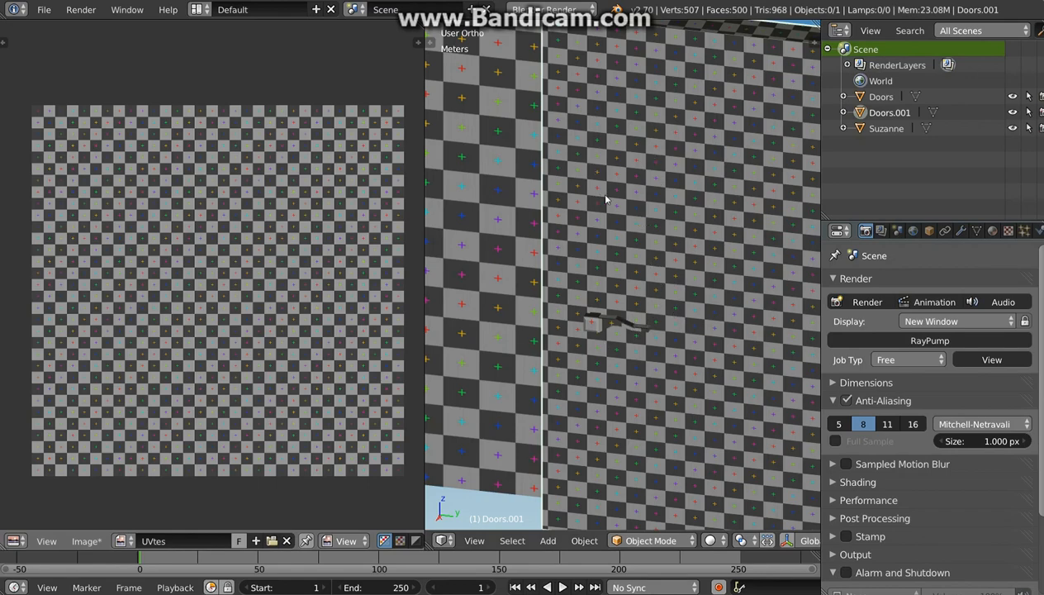
pyautogui.scroll(1, 613, 193)
pyautogui.scroll(-5, 611, 193)
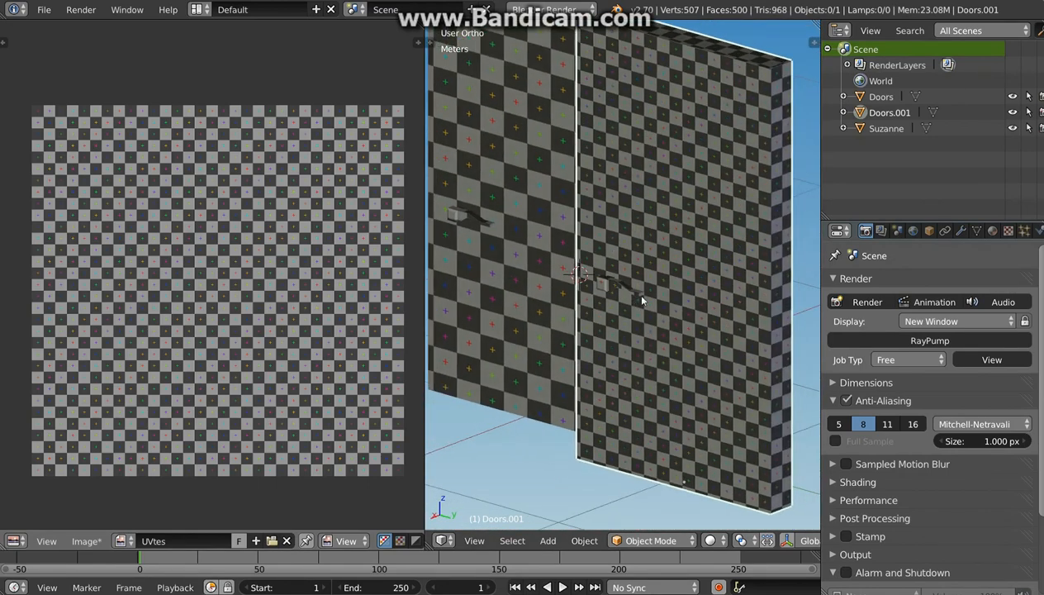
pyautogui.scroll(1, 643, 298)
pyautogui.scroll(3, 697, 261)
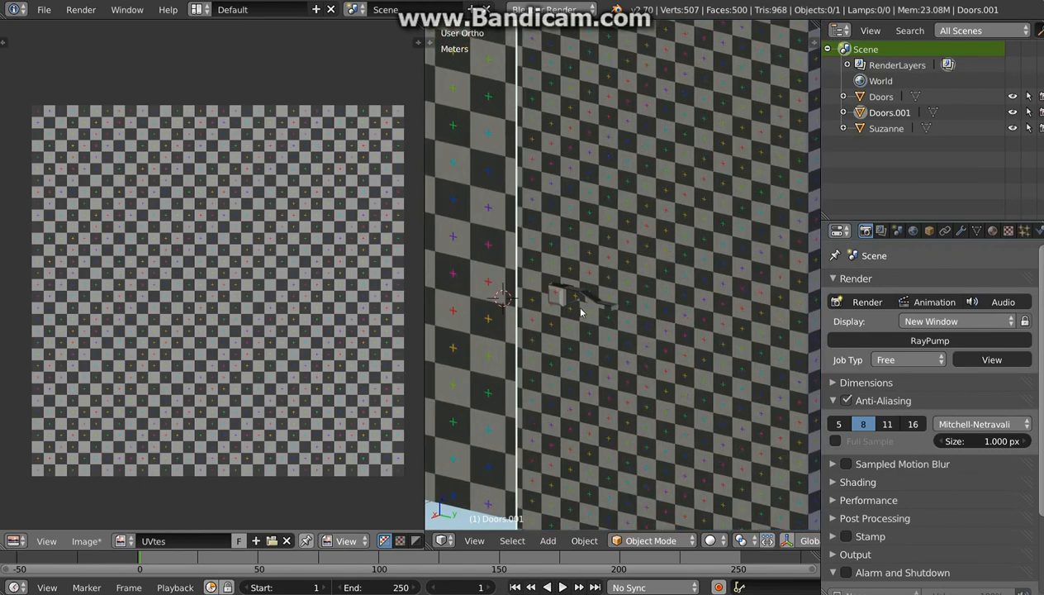
pyautogui.moveTo(573, 305); pyautogui.dragTo(642, 306, button='middle')
pyautogui.scroll(4, 573, 311)
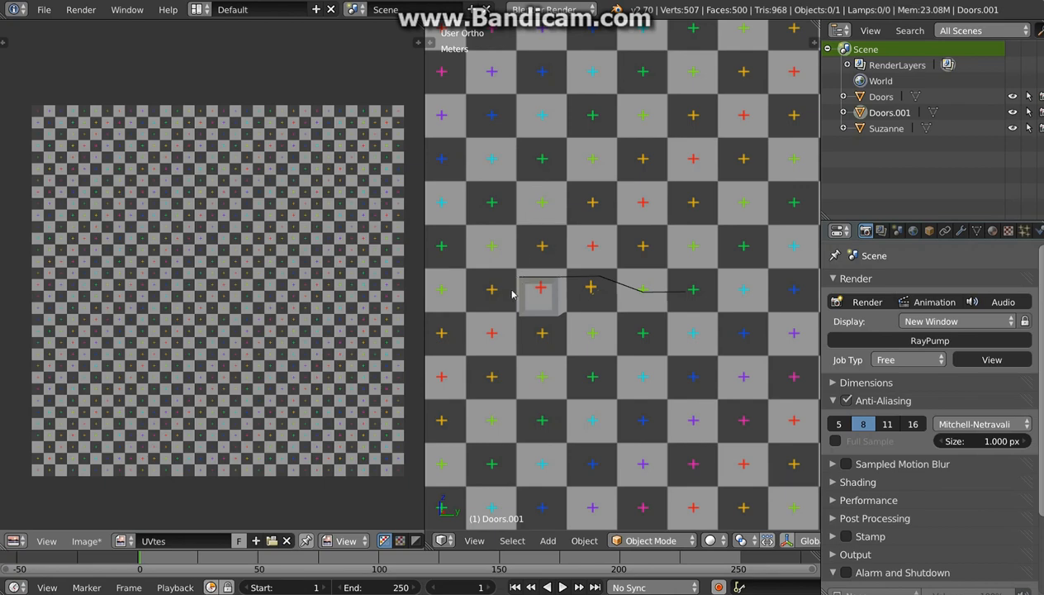
# Inspect both doors side by side from oblique and frontal angles to compare their texture detail.
pyautogui.moveTo(542, 300); pyautogui.dragTo(606, 353, button='middle')
pyautogui.scroll(3, 606, 353)
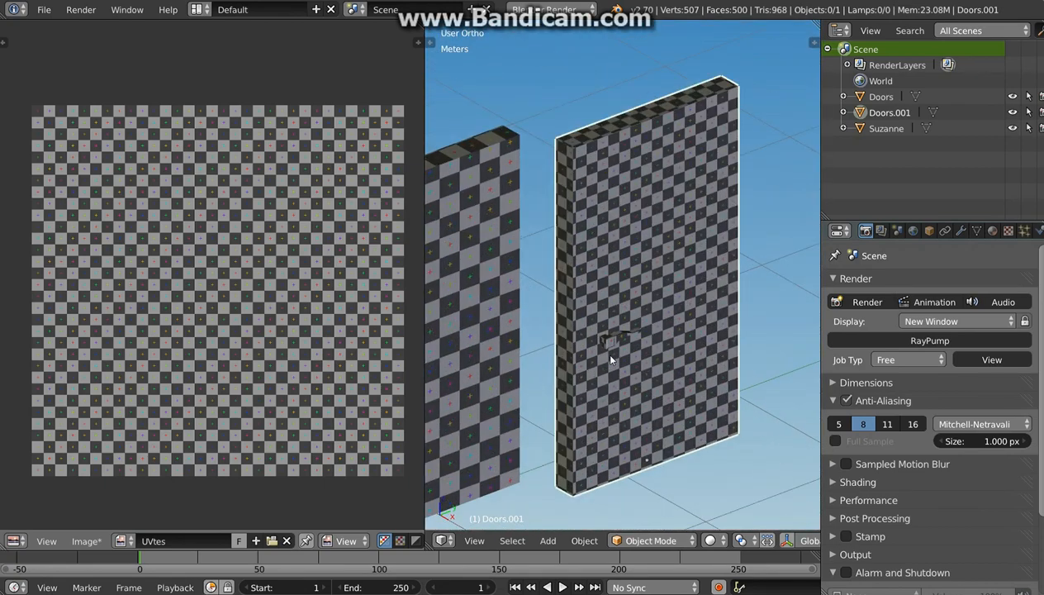
pyautogui.scroll(-3, 625, 329)
pyautogui.scroll(2, 512, 354)
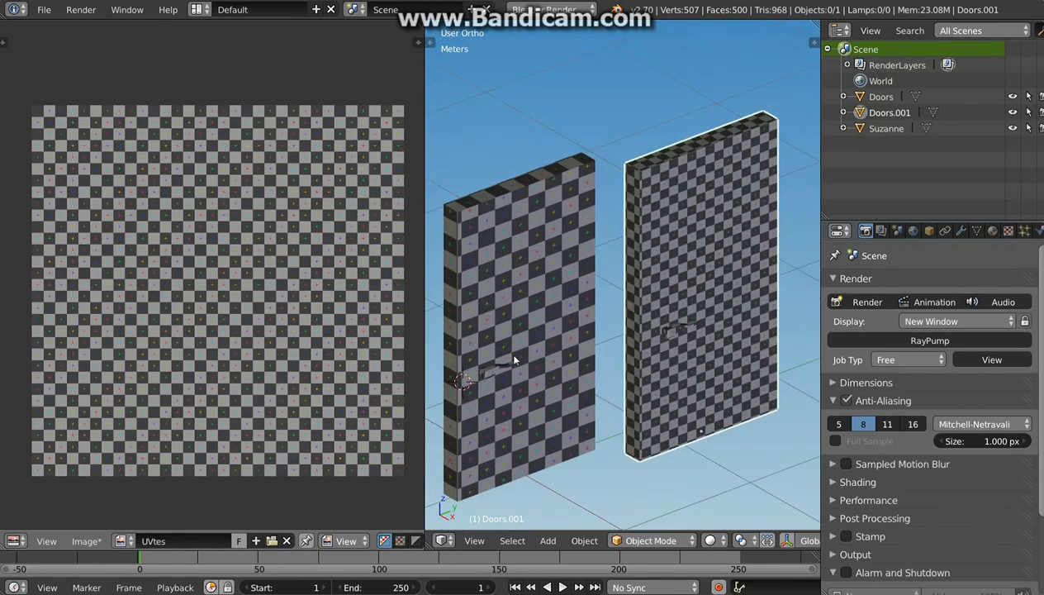
pyautogui.moveTo(612, 350); pyautogui.dragTo(620, 327, button='middle')
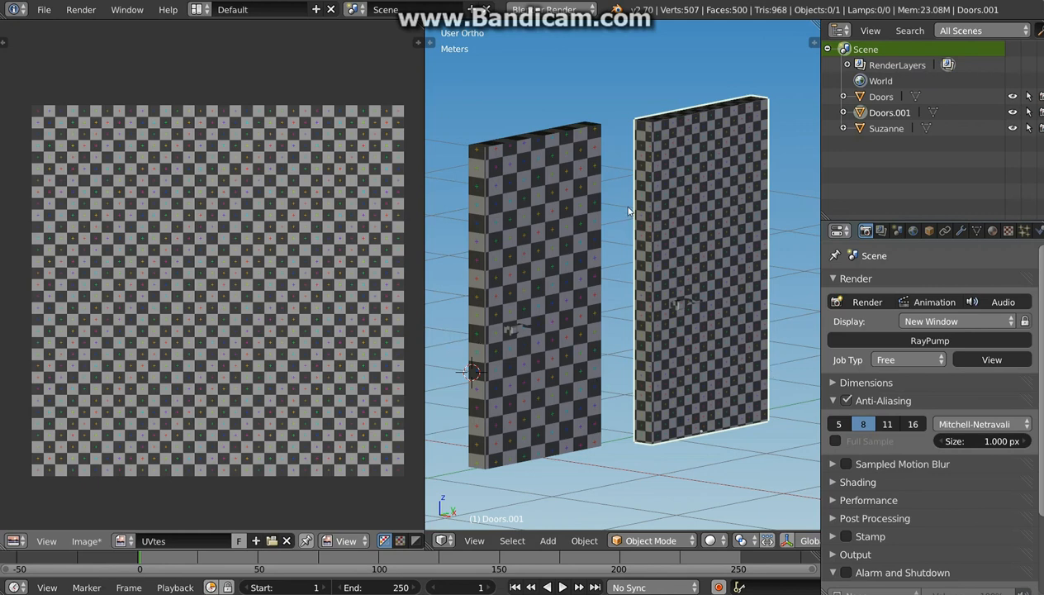
pyautogui.moveTo(603, 318); pyautogui.dragTo(543, 304, button='middle')
pyautogui.scroll(8, 683, 280)
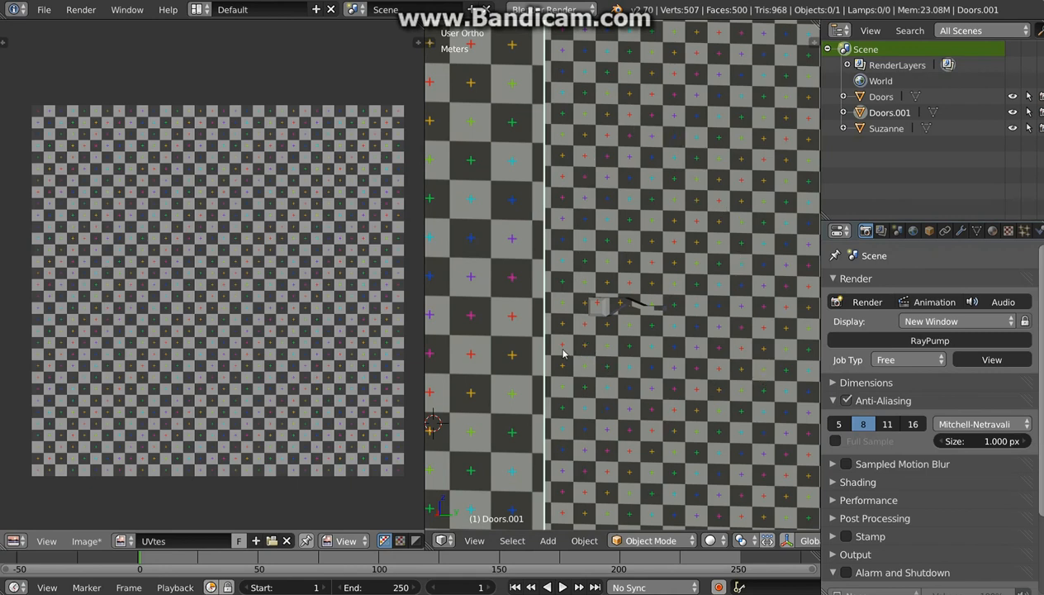
pyautogui.scroll(-5, 565, 354)
pyautogui.moveTo(488, 308); pyautogui.dragTo(572, 322, button='middle')
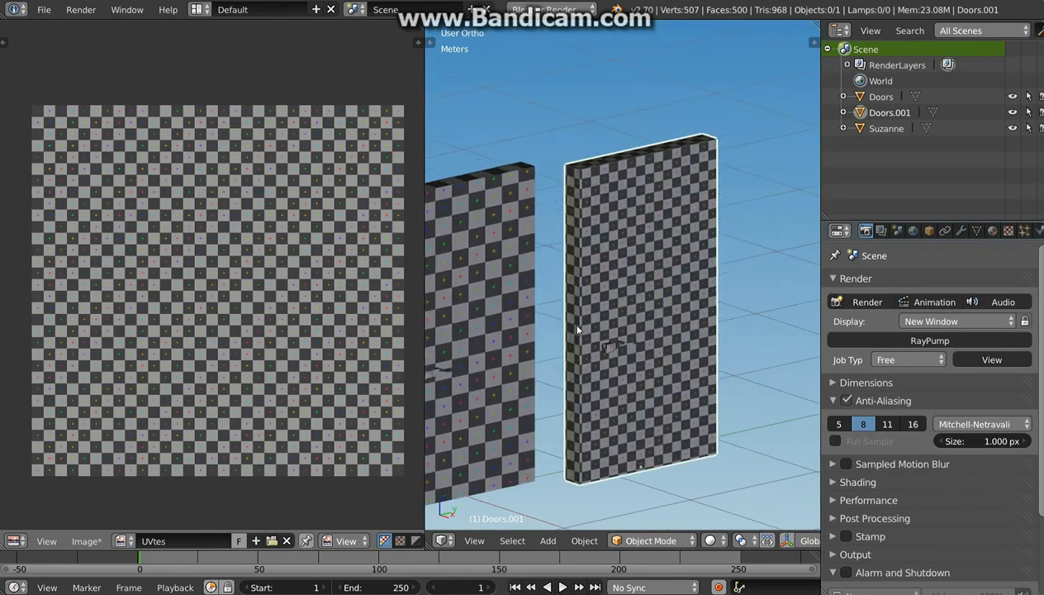
# Select the original door and move it about -2.13 m along the global X axis.
pyautogui.rightClick(488, 334)
pyautogui.keyDown('shift'); pyautogui.moveTo(494, 376); pyautogui.dragTo(670, 392, button='middle'); pyautogui.keyUp('shift')
pyautogui.scroll(-3, 620, 367)
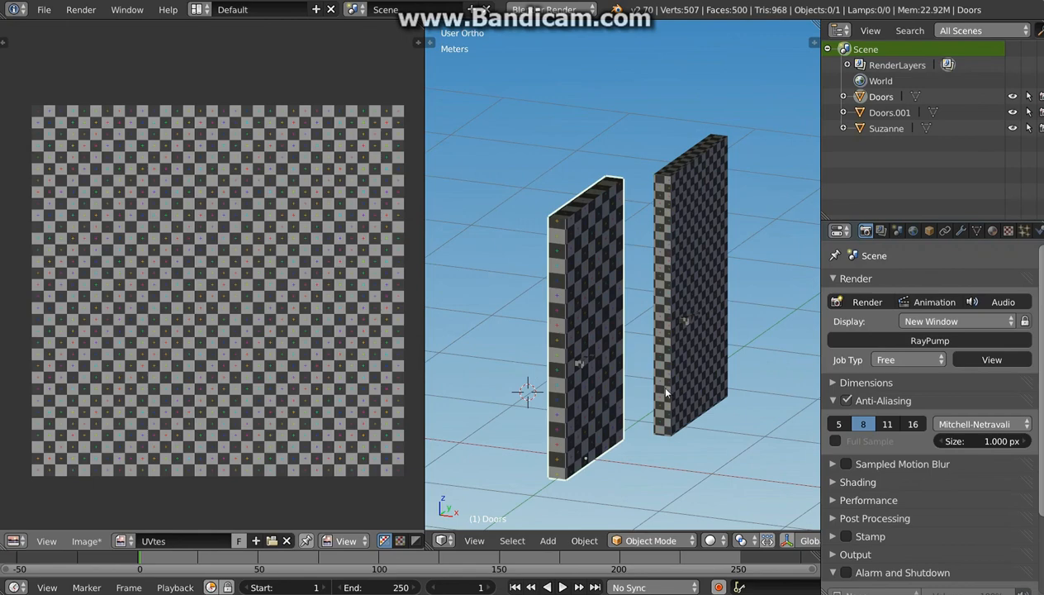
pyautogui.press('g')
pyautogui.press('x')
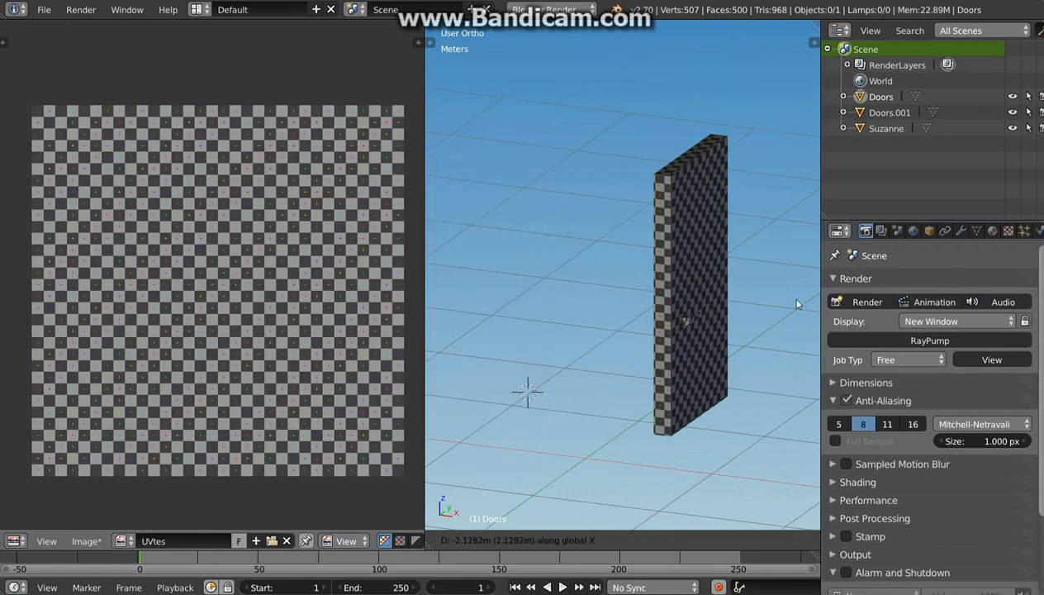
pyautogui.click(797, 304)
# Switch to perspective view and compare the checker patterns with the original door standing behind the copy.
pyautogui.moveTo(677, 366); pyautogui.dragTo(694, 348, button='middle')
pyautogui.press('KP_5')
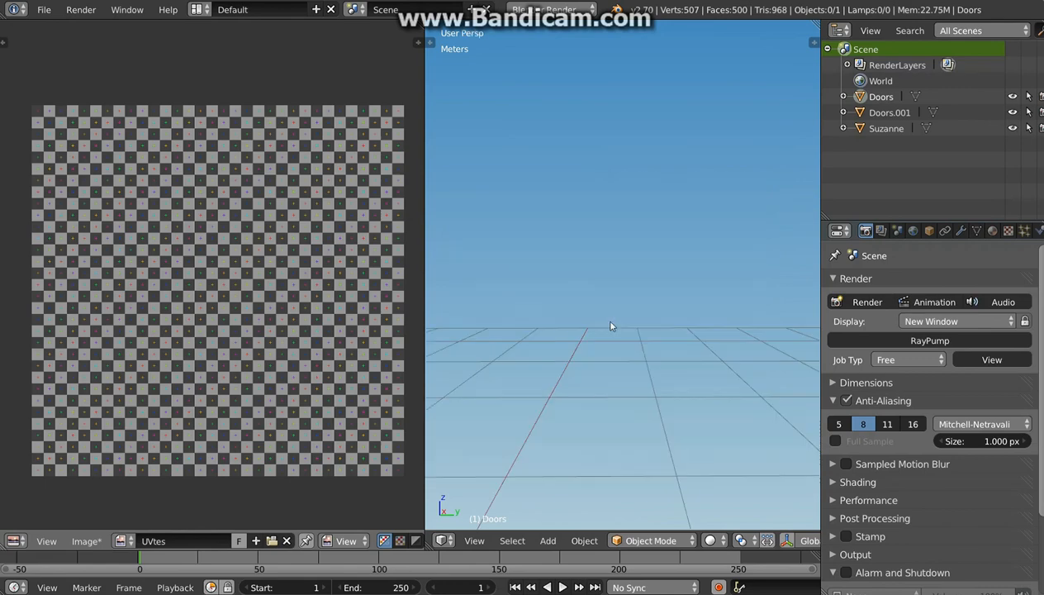
pyautogui.scroll(-10, 613, 328)
pyautogui.moveTo(625, 342)
pyautogui.mouseDown(button='middle')
pyautogui.moveTo(625, 369)
pyautogui.moveTo(615, 359)
pyautogui.mouseUp(button='middle')
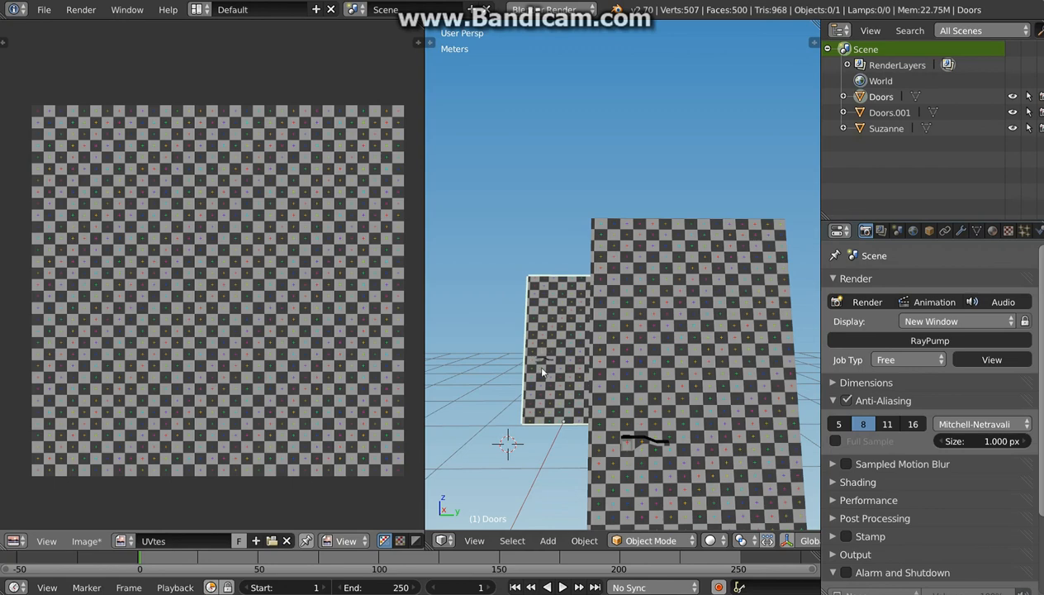
pyautogui.scroll(-3, 566, 371)
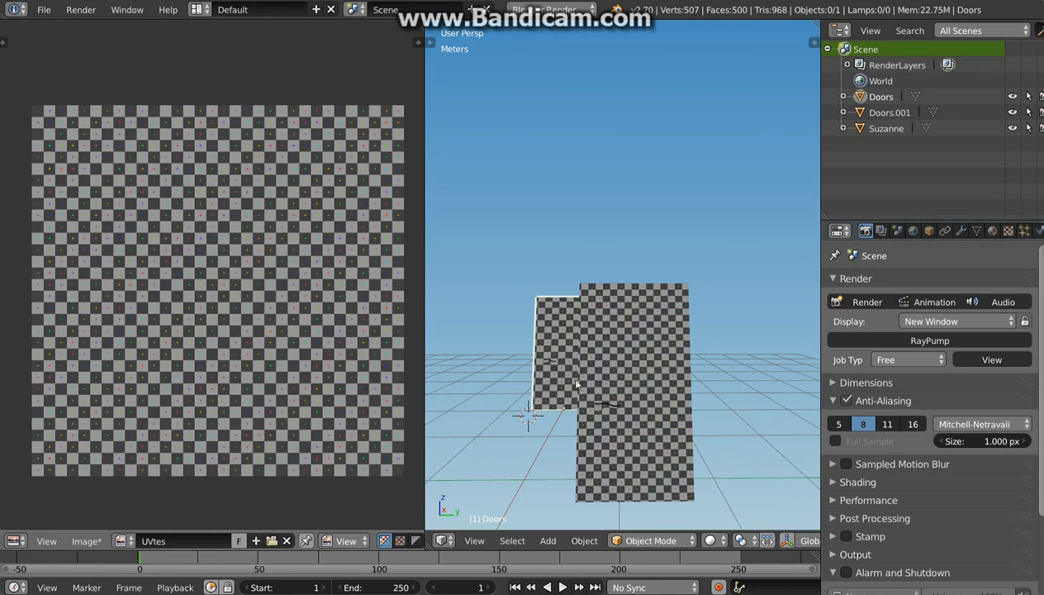
# Examine the original door up close and from afar beside the copy to judge how viewing distance affects checker size.
pyautogui.scroll(5, 577, 385)
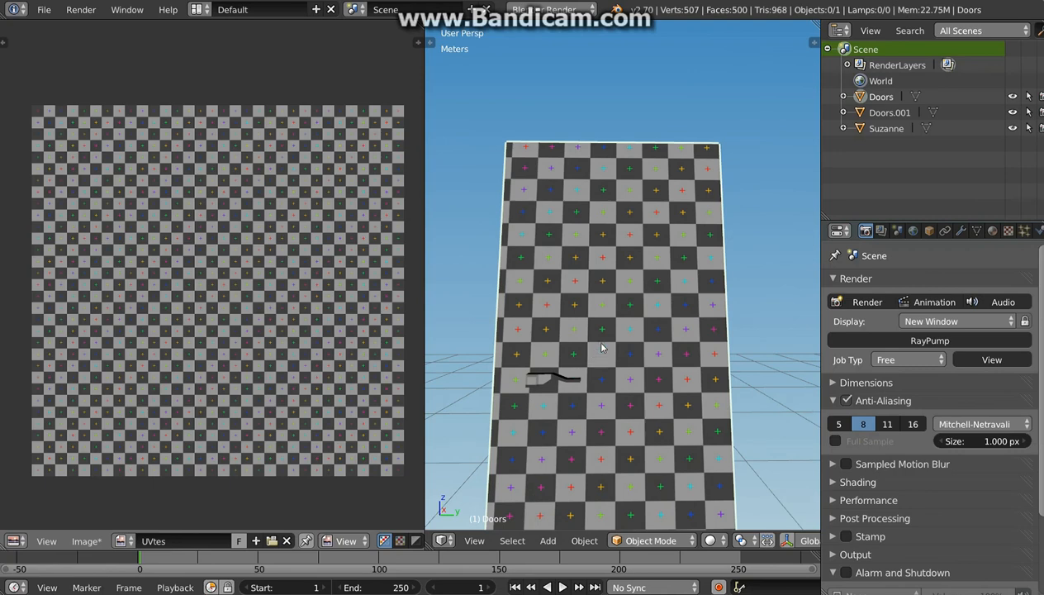
pyautogui.scroll(-2, 597, 347)
pyautogui.scroll(2, 600, 351)
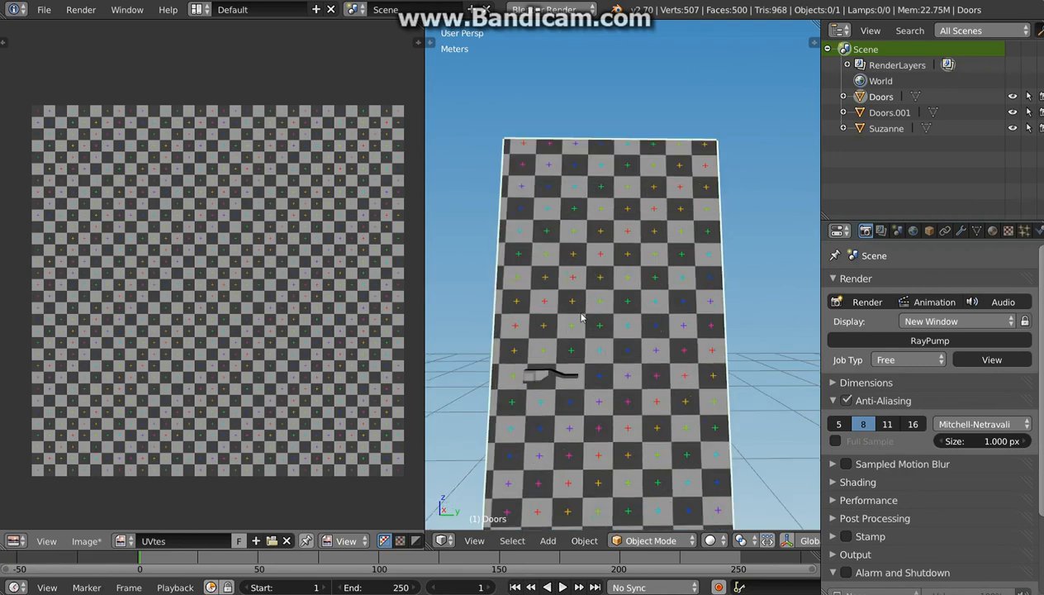
pyautogui.scroll(-2, 629, 369)
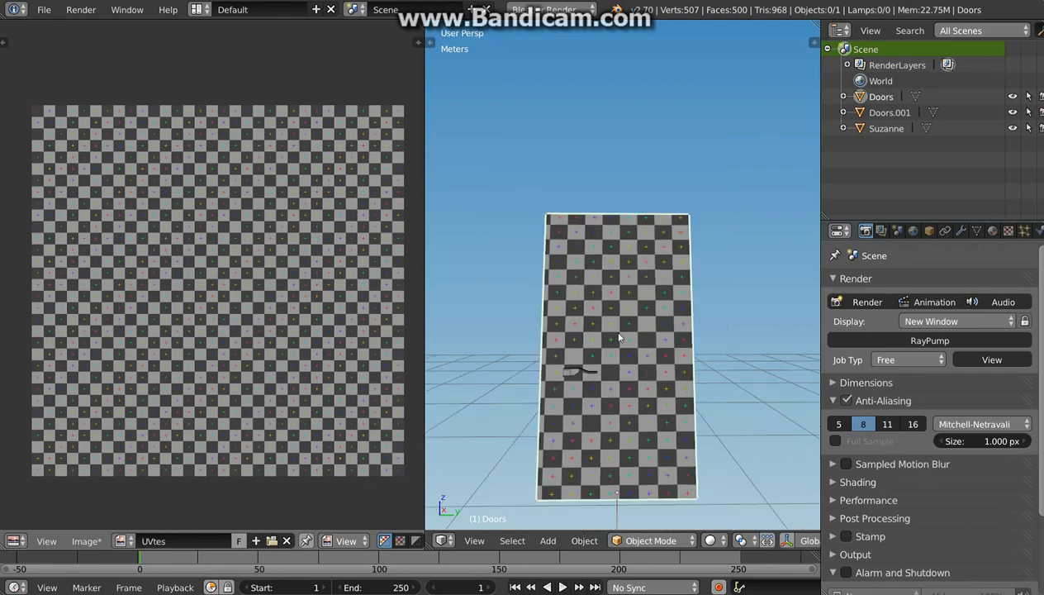
pyautogui.scroll(-3, 613, 350)
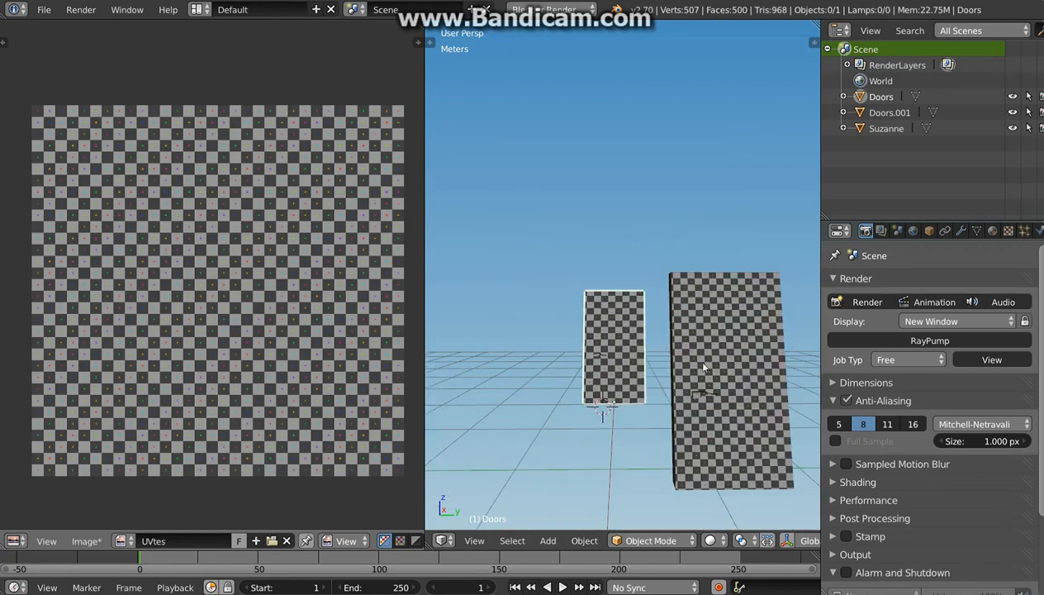
pyautogui.scroll(-1, 702, 359)
pyautogui.scroll(4, 727, 372)
pyautogui.scroll(-3, 694, 377)
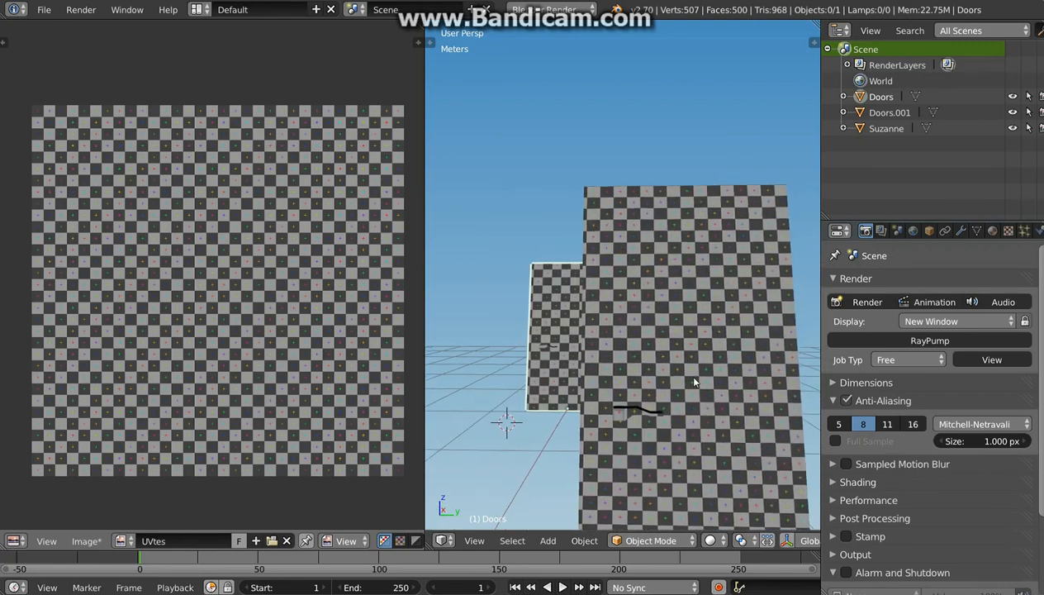
pyautogui.moveTo(642, 370); pyautogui.dragTo(631, 366, button='middle')
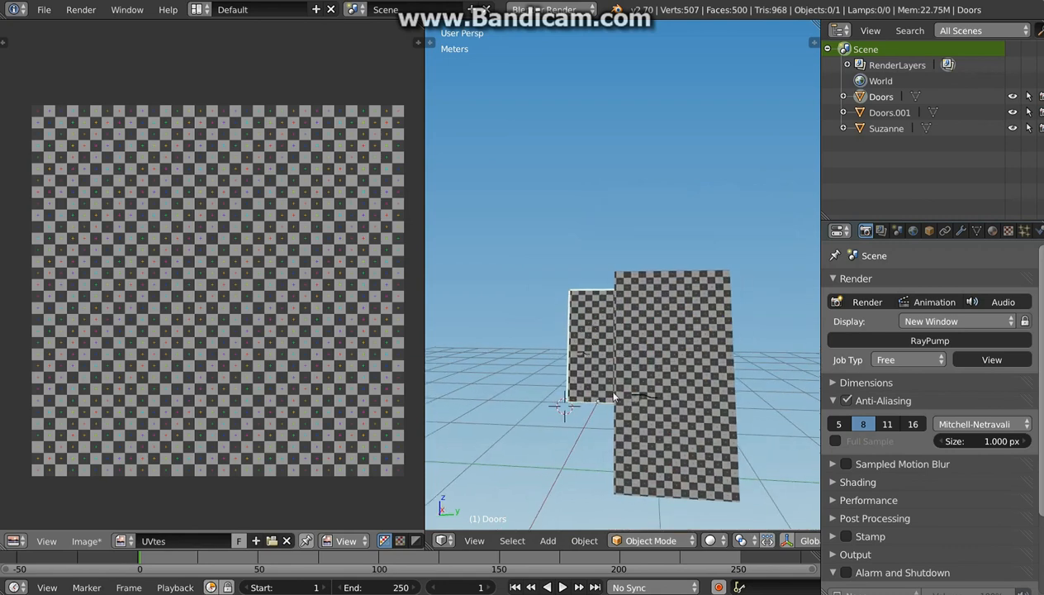
pyautogui.moveTo(584, 368); pyautogui.dragTo(619, 367, button='middle')
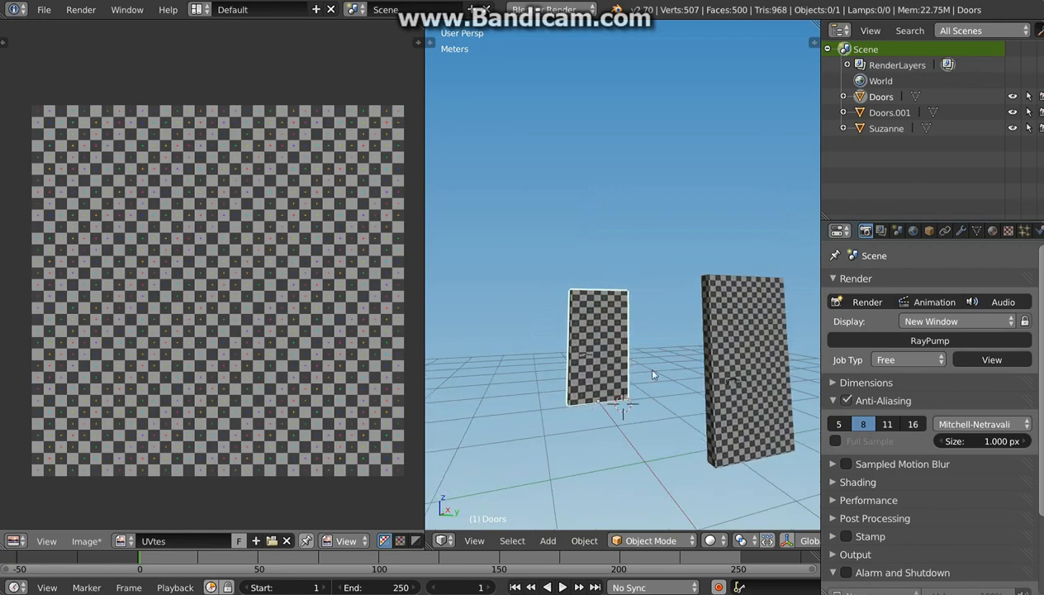
# Return to orthographic view and compare both doors' checker patterns from angled and frontal views.
pyautogui.press('KP_5')
pyautogui.scroll(4, 644, 322)
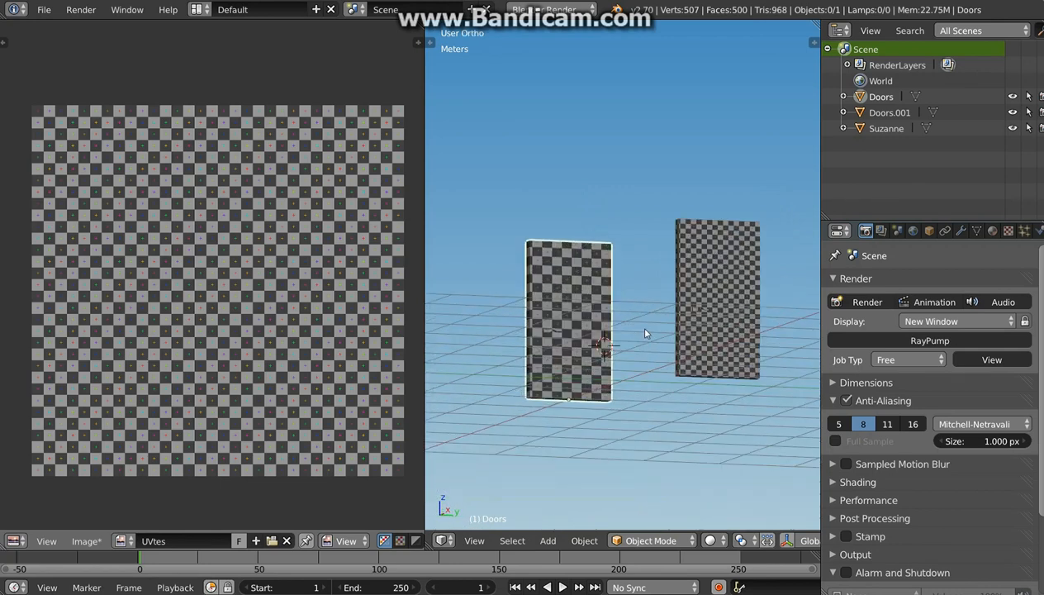
pyautogui.moveTo(636, 323); pyautogui.dragTo(592, 387, button='middle')
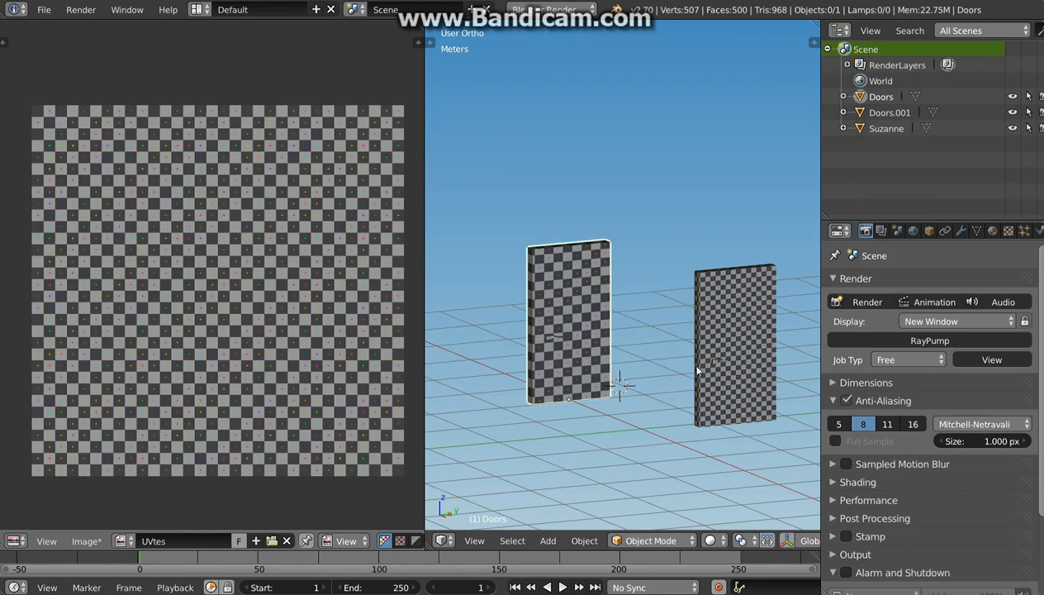
pyautogui.moveTo(696, 345); pyautogui.dragTo(573, 316, button='middle')
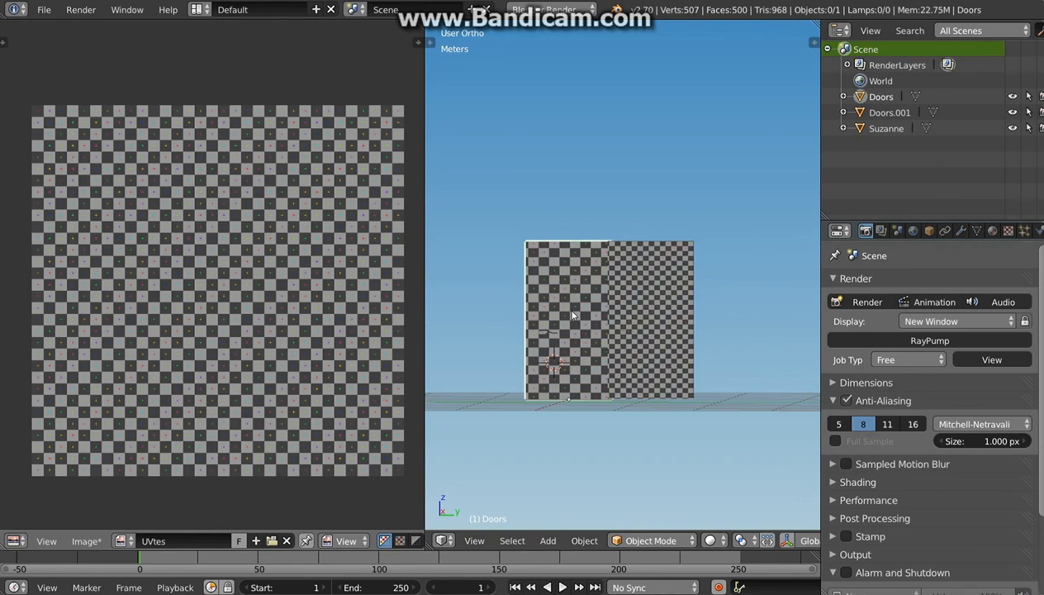
# Compare the checker patterns on both doors from frontal, side and angled views, near and far.
pyautogui.moveTo(566, 330); pyautogui.dragTo(570, 357, button='middle')
pyautogui.scroll(2, 570, 358)
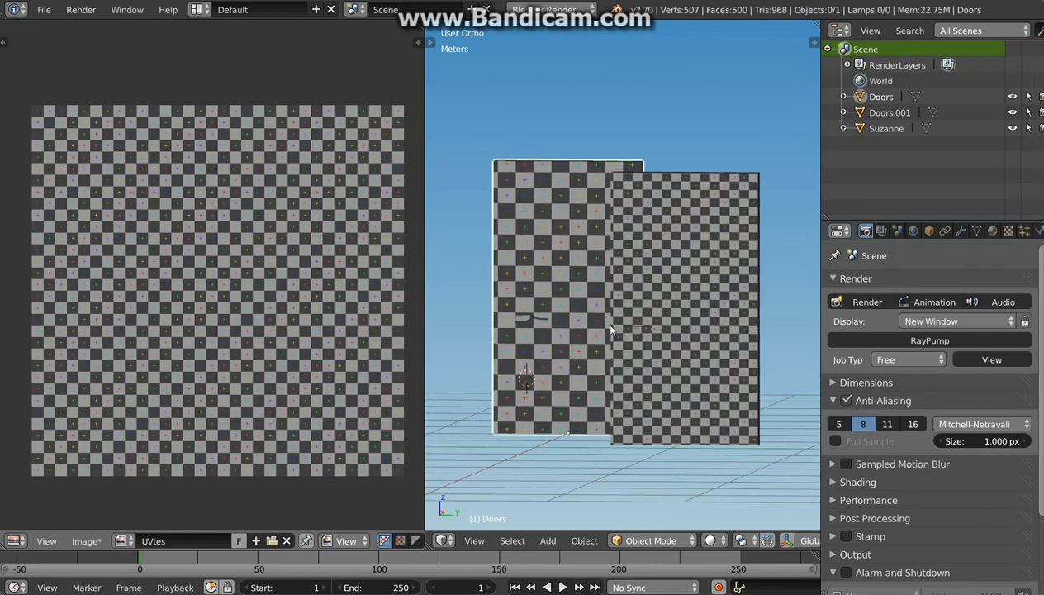
pyautogui.moveTo(552, 390); pyautogui.dragTo(566, 343, button='middle')
pyautogui.scroll(-10, 567, 343)
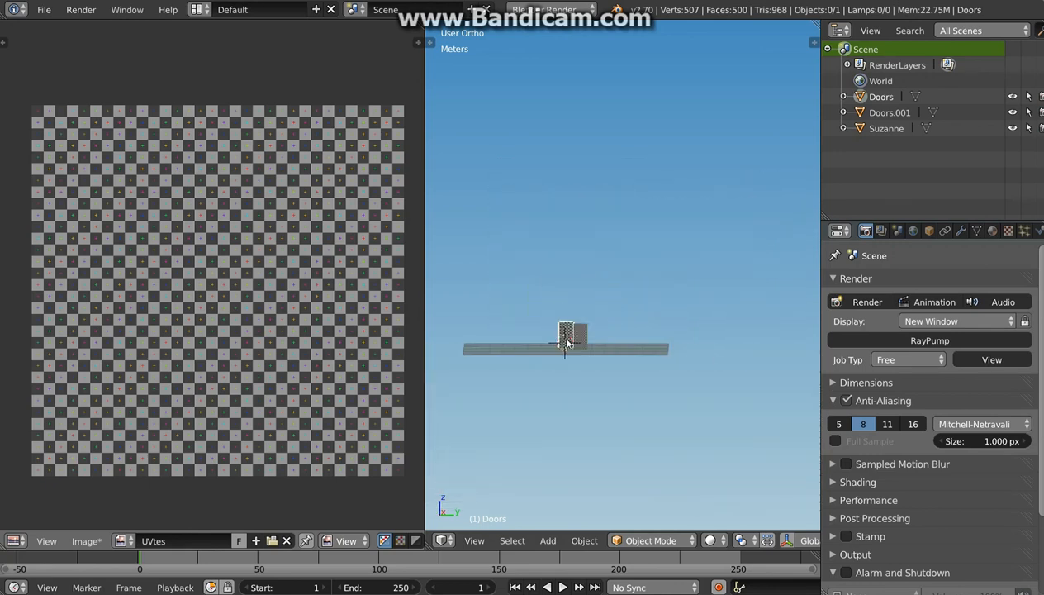
pyautogui.scroll(2, 567, 343)
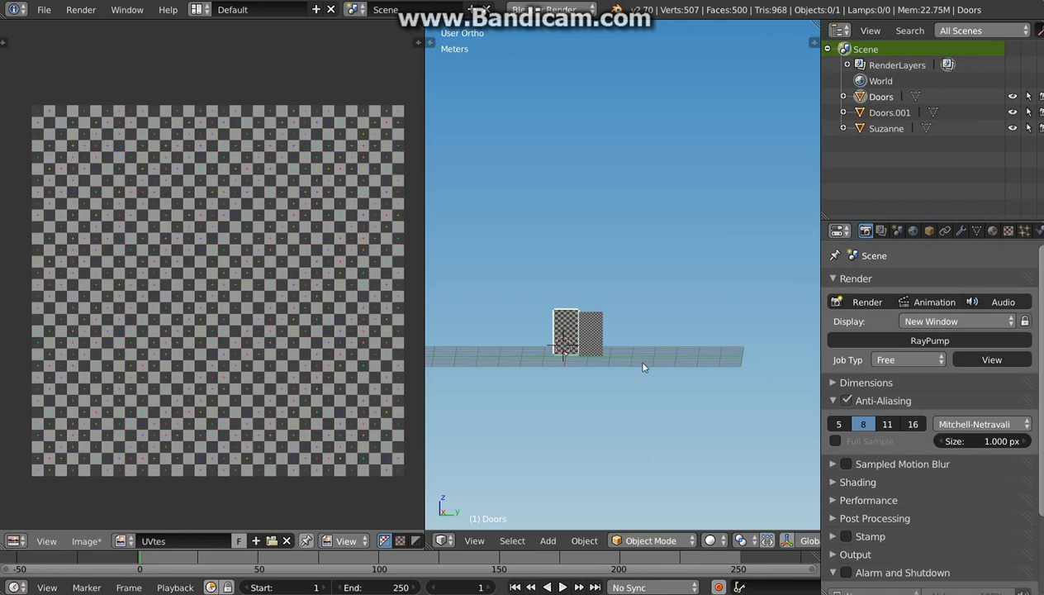
pyautogui.moveTo(561, 341)
pyautogui.mouseDown(button='middle')
pyautogui.moveTo(551, 329)
pyautogui.moveTo(565, 331)
pyautogui.mouseUp(button='middle')
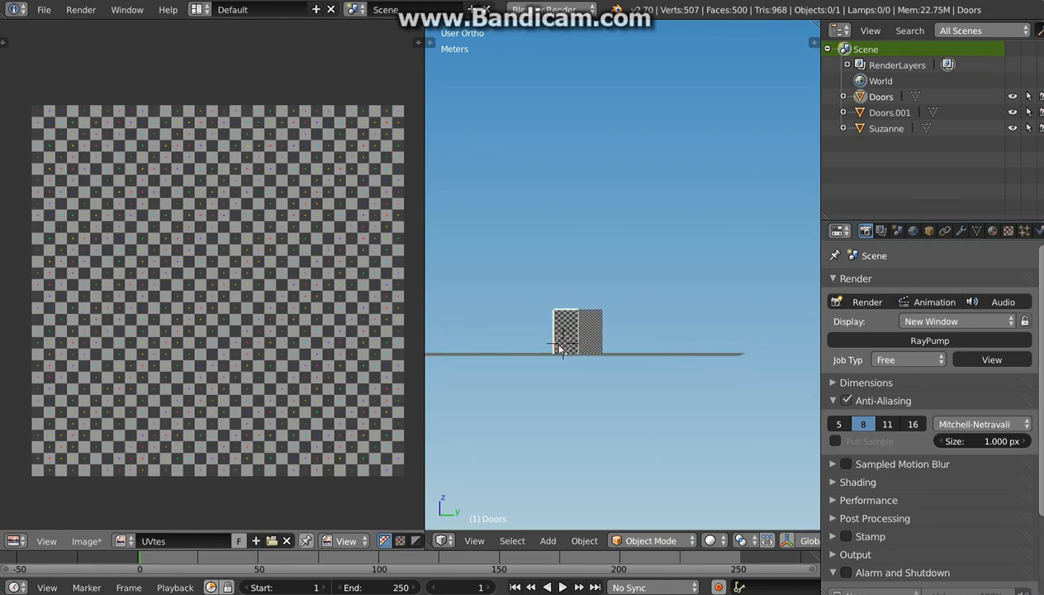
pyautogui.moveTo(566, 328); pyautogui.dragTo(663, 337, button='middle')
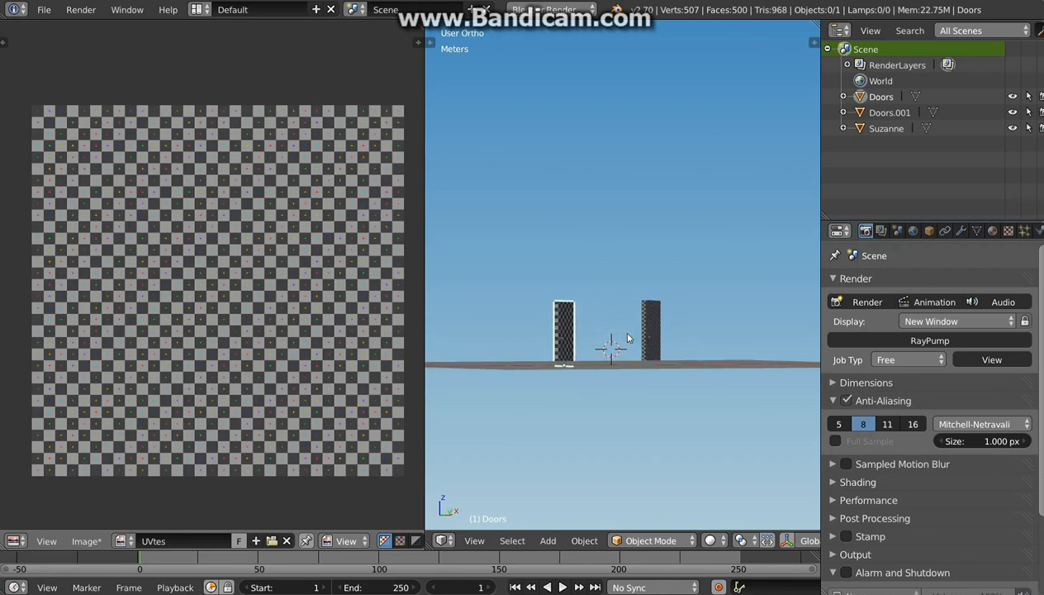
pyautogui.moveTo(556, 346)
pyautogui.mouseDown(button='middle')
pyautogui.moveTo(582, 356)
pyautogui.moveTo(574, 354)
pyautogui.mouseUp(button='middle')
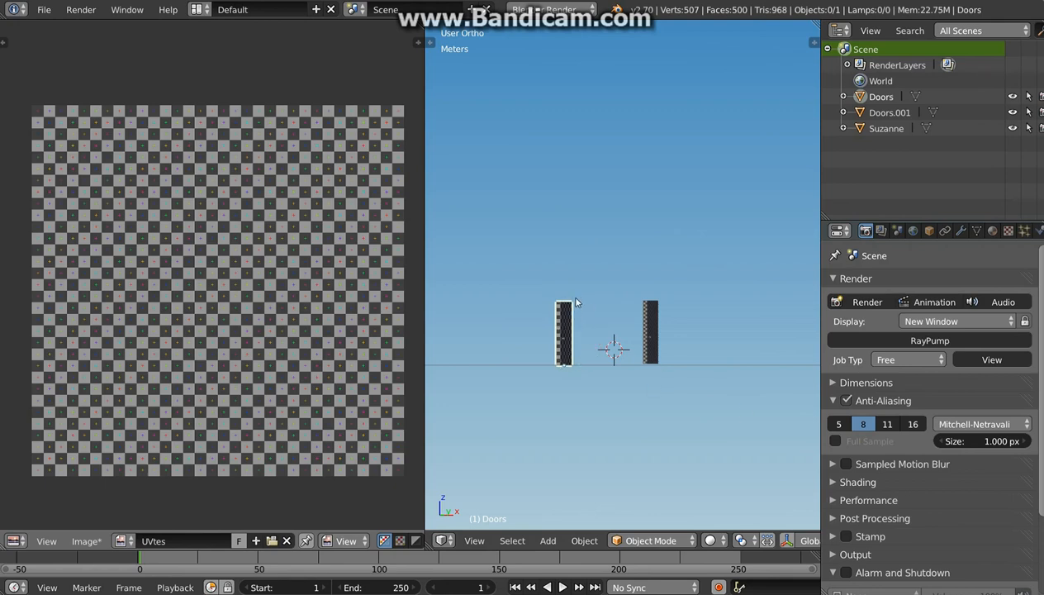
pyautogui.moveTo(585, 352); pyautogui.dragTo(504, 355, button='middle')
pyautogui.scroll(6, 504, 355)
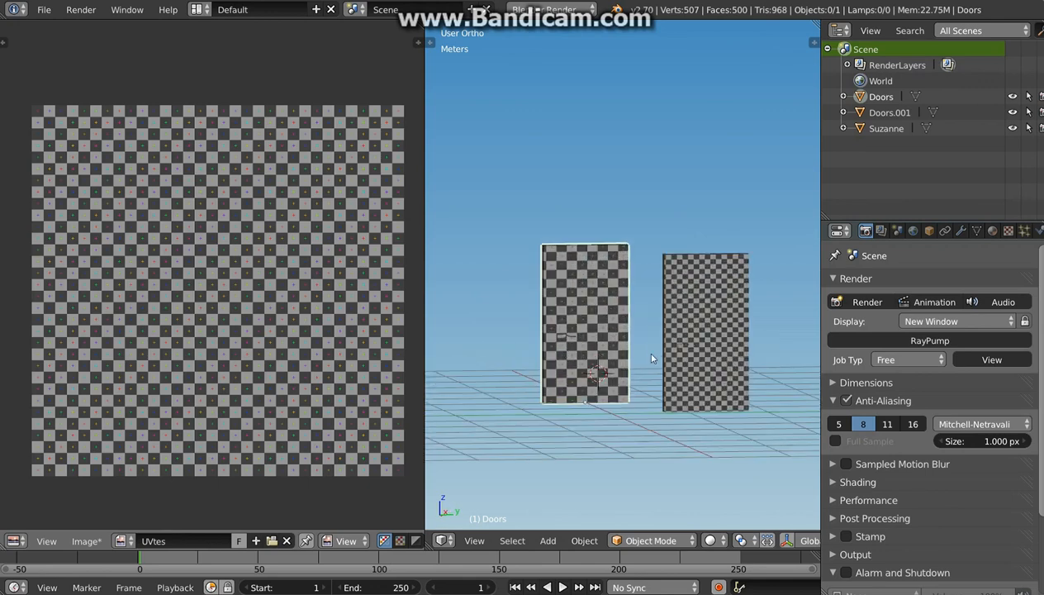
pyautogui.moveTo(668, 385); pyautogui.dragTo(405, 351, button='middle')
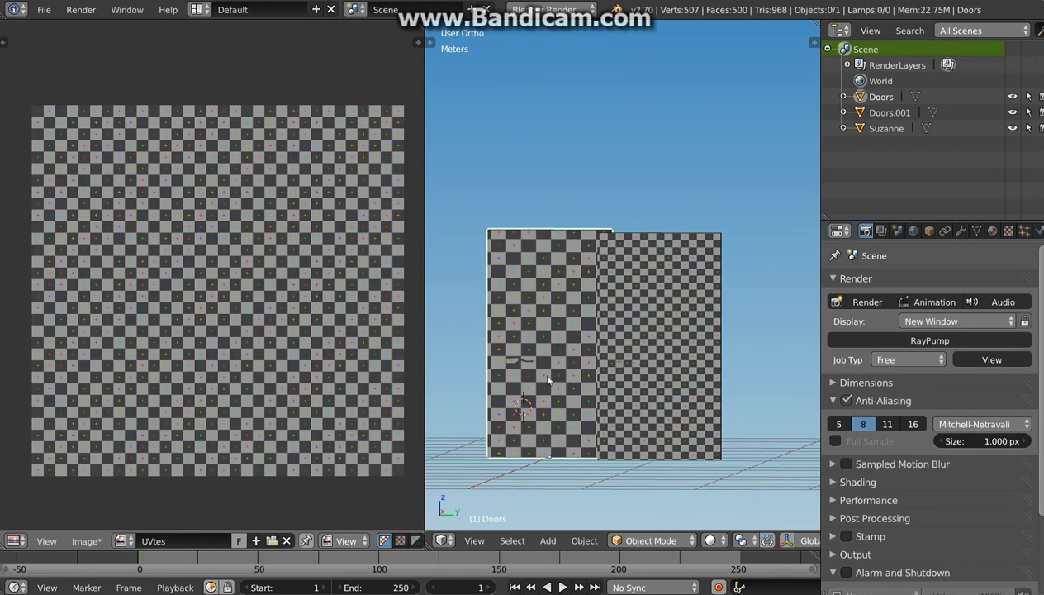
# Examine the original door's checker detail up close and at increasing distances beside the copy.
pyautogui.moveTo(541, 388); pyautogui.dragTo(566, 392, button='middle')
pyautogui.scroll(2, 566, 392)
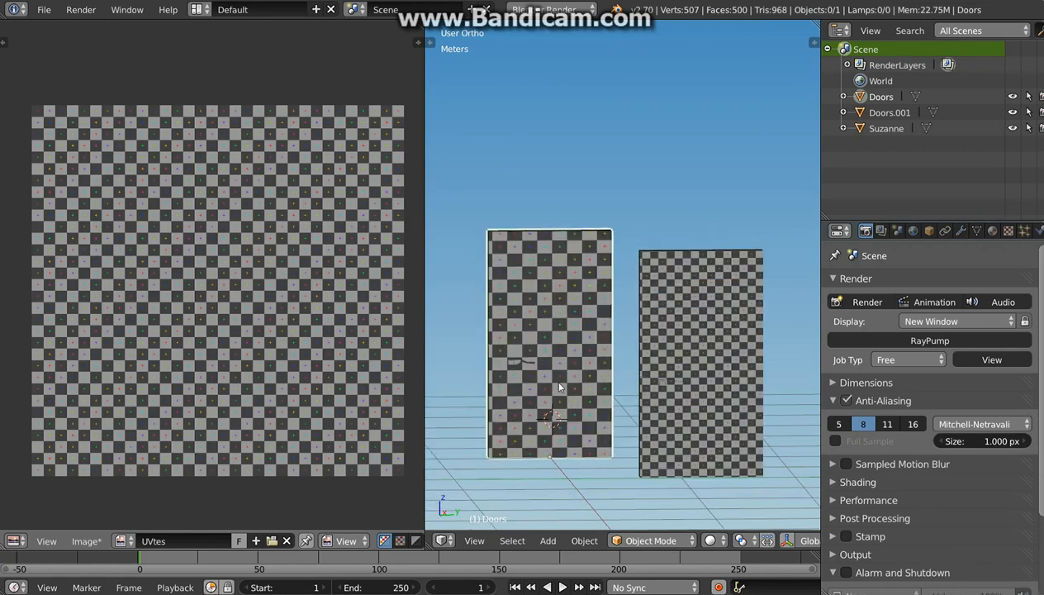
pyautogui.scroll(4, 523, 288)
pyautogui.scroll(-1, 541, 365)
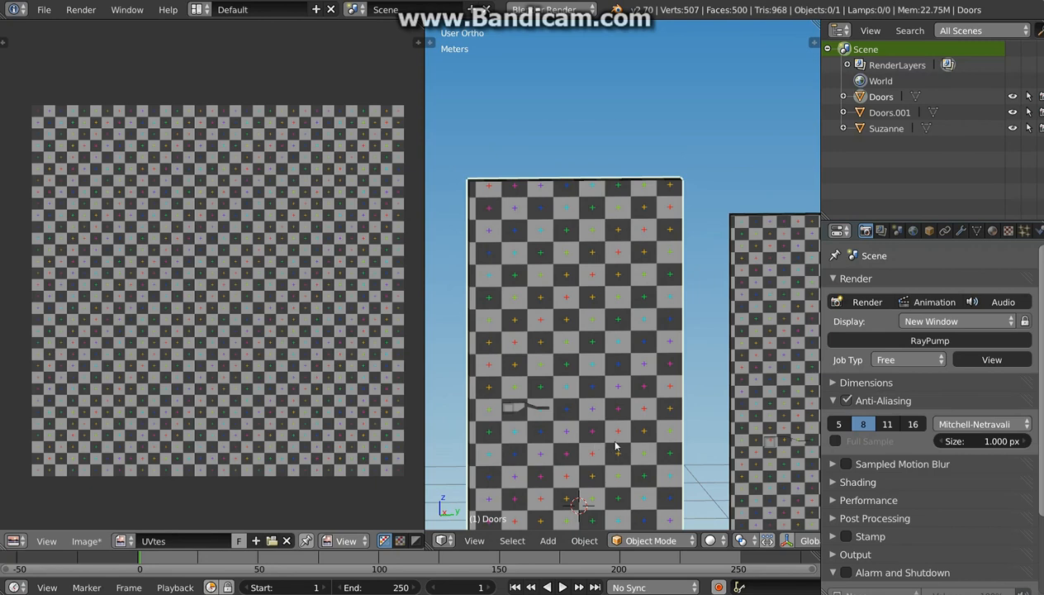
pyautogui.scroll(-1, 607, 386)
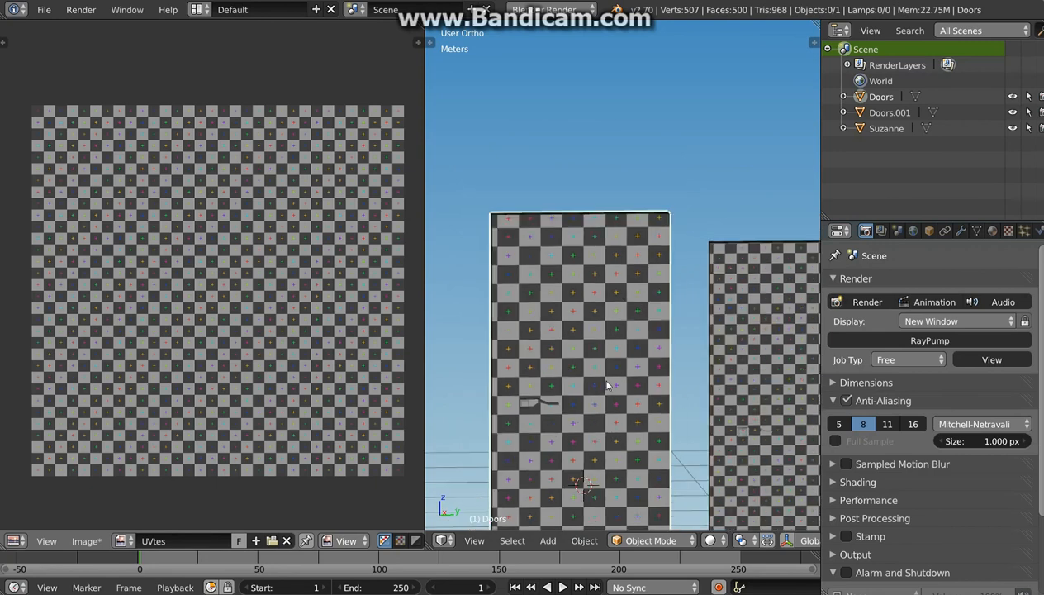
pyautogui.scroll(-3, 607, 386)
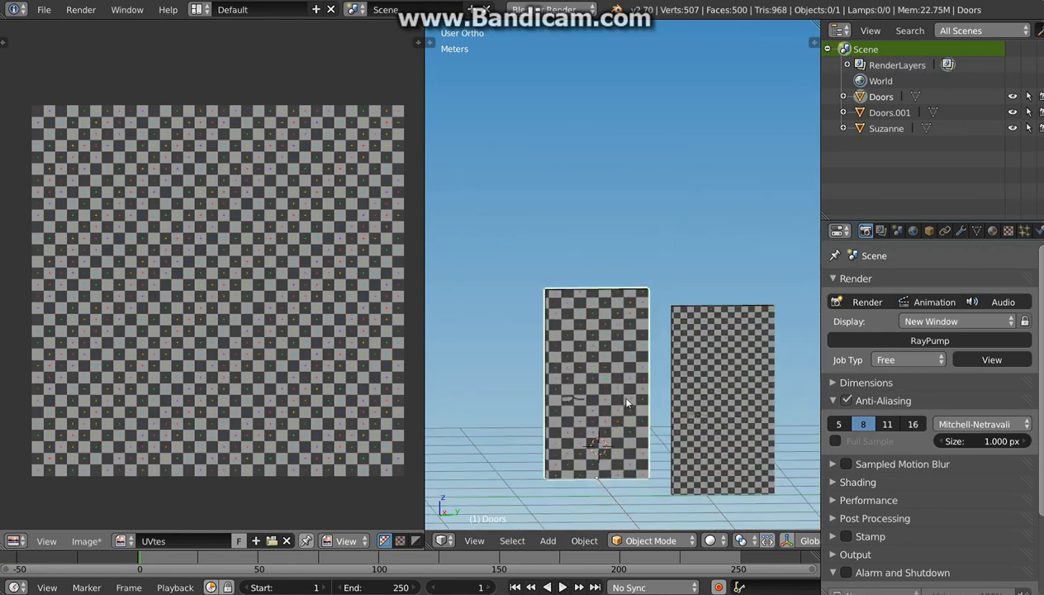
pyautogui.scroll(-1, 637, 412)
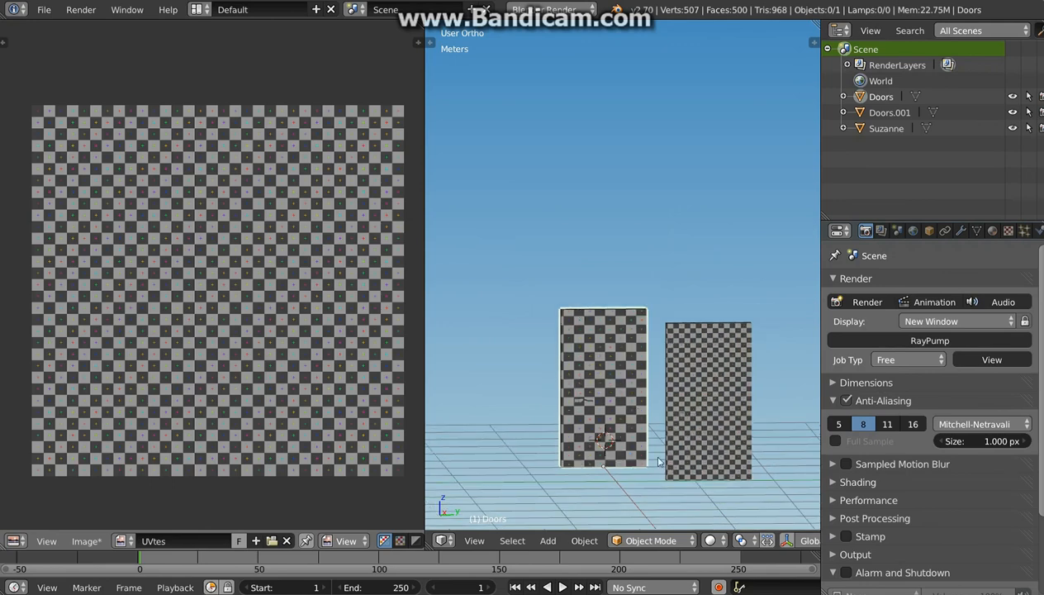
pyautogui.scroll(-1, 659, 457)
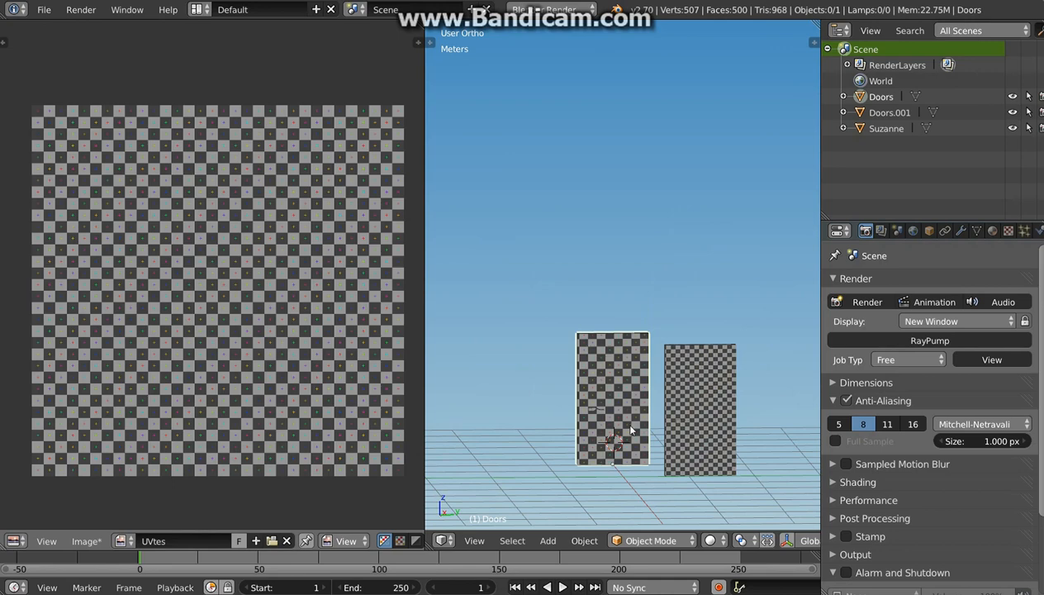
pyautogui.scroll(-2, 631, 427)
pyautogui.scroll(-2, 630, 427)
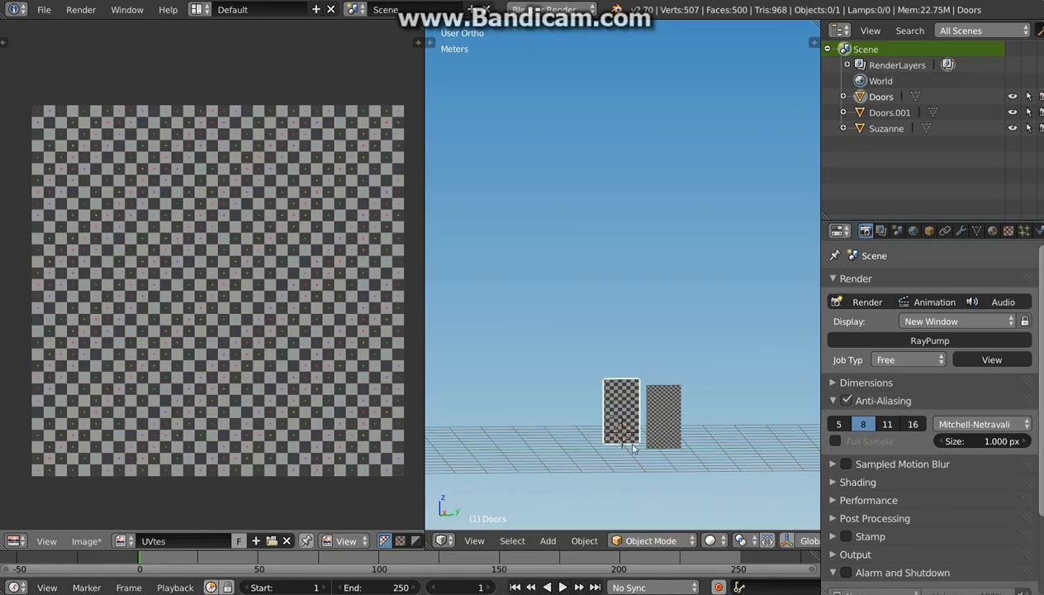
pyautogui.scroll(8, 624, 440)
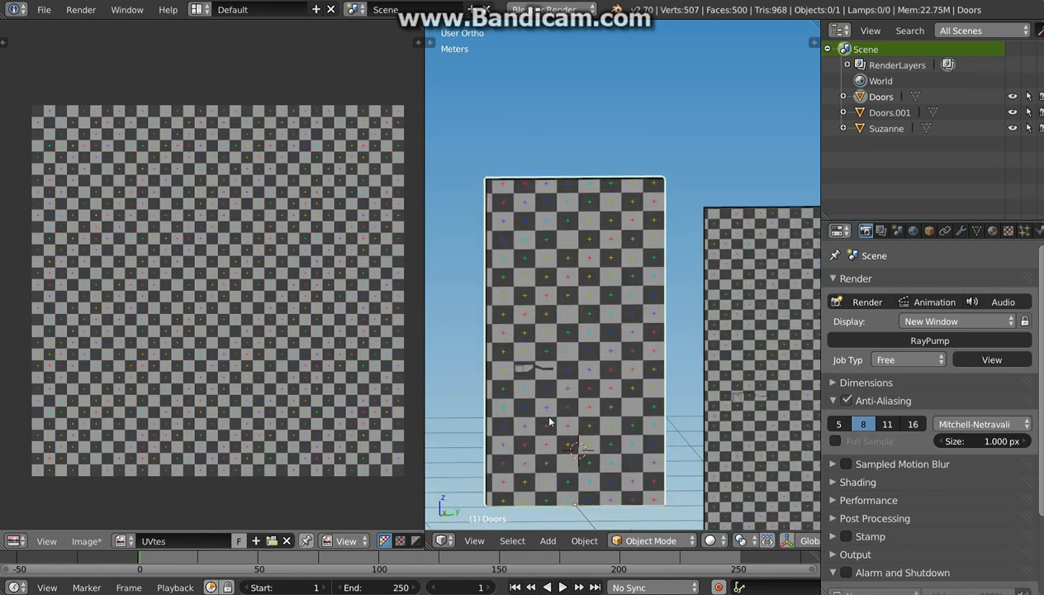
pyautogui.moveTo(545, 417); pyautogui.dragTo(582, 388, button='middle')
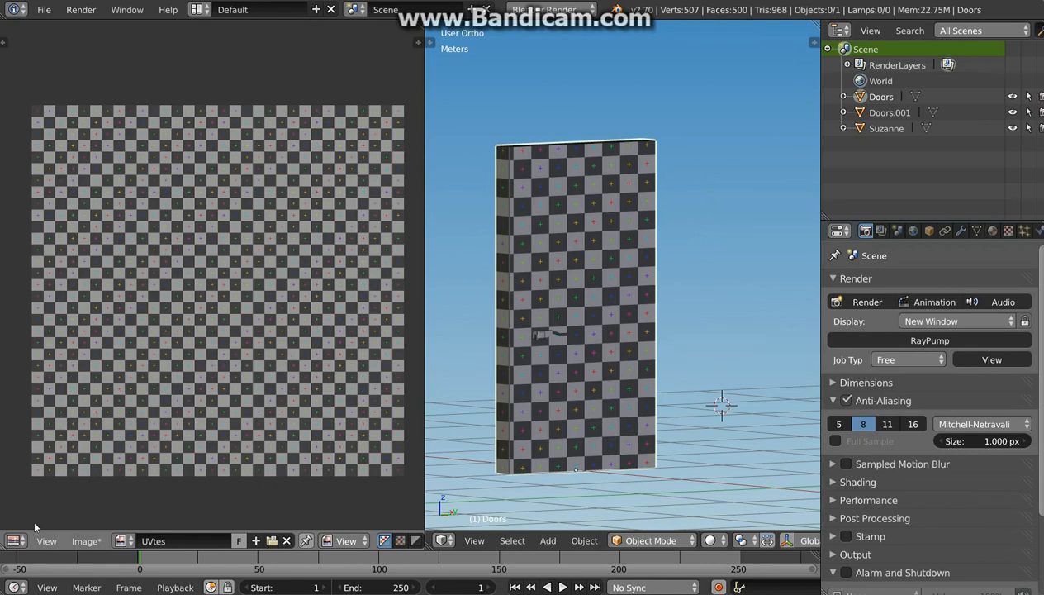
# Change the UV/Image Editor area to a Text Editor and create a new text block.
pyautogui.click(18, 540)
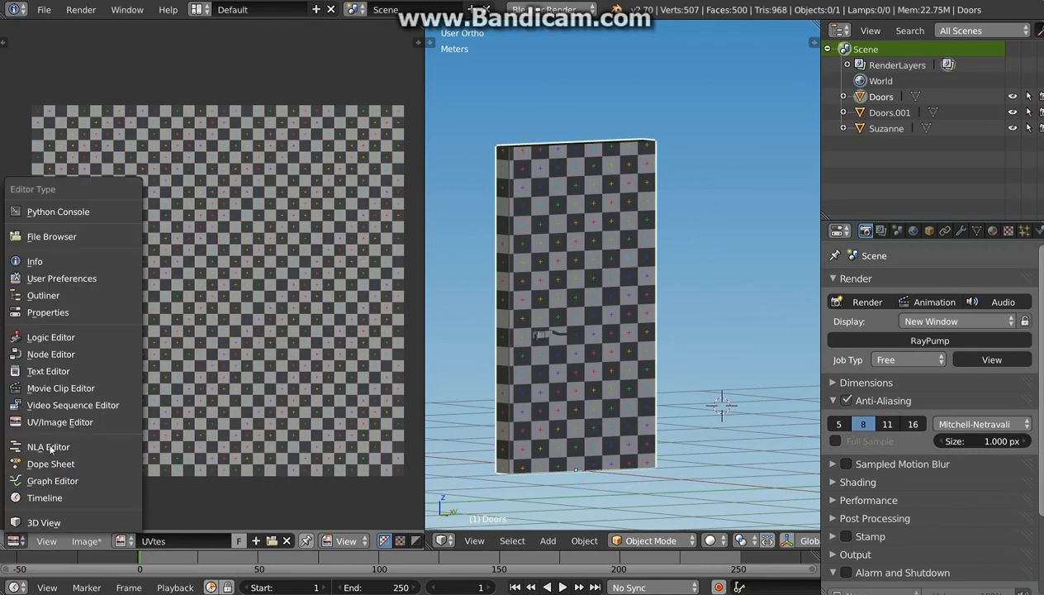
pyautogui.click(51, 368)
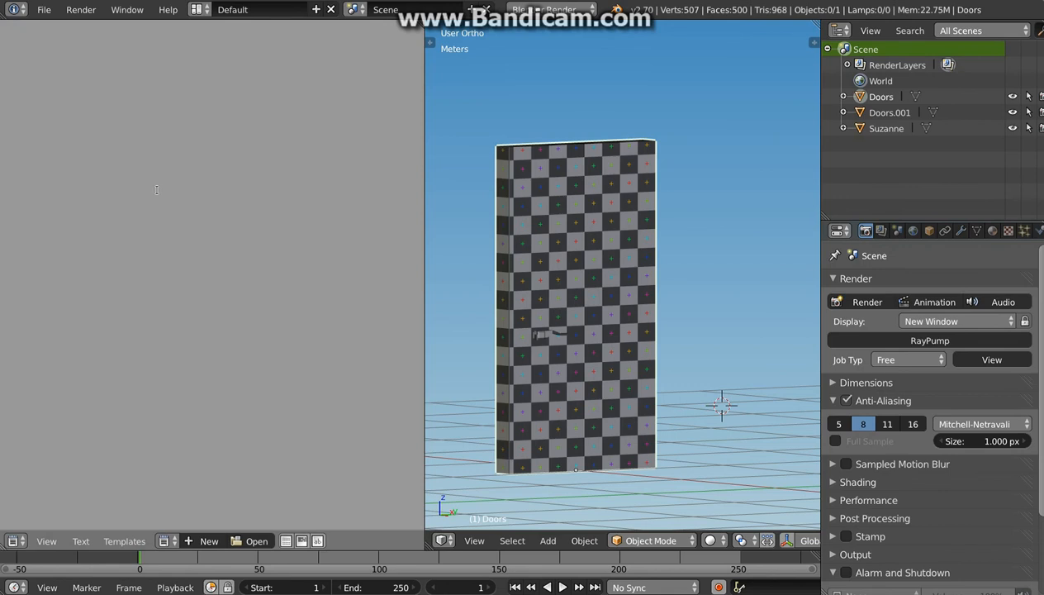
pyautogui.click(205, 541)
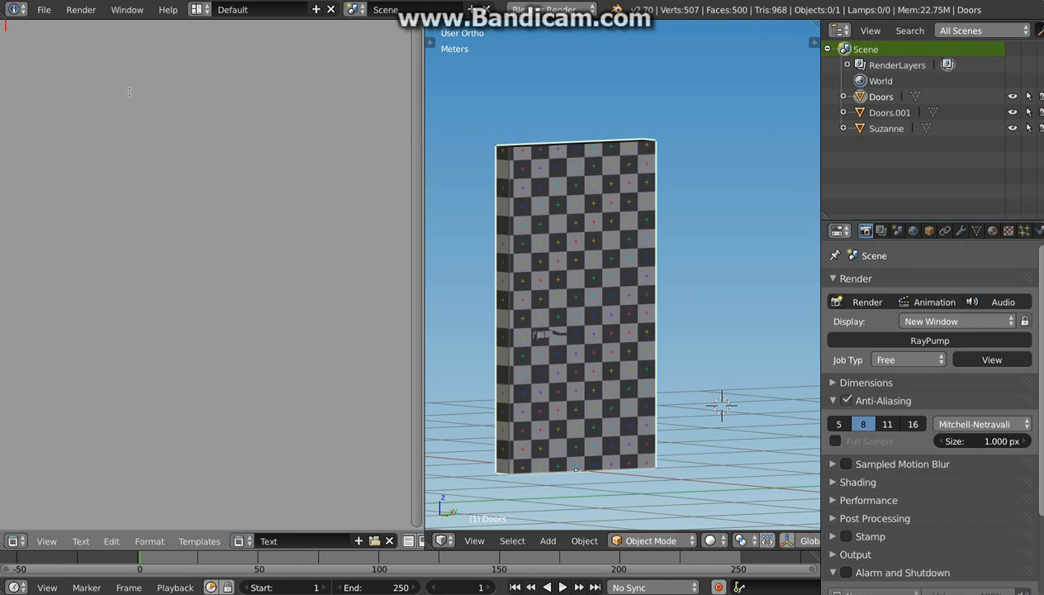
# Write the line bge.render.setMipmap(2) in the new text block.
pyautogui.write('bge')
pyautogui.write('.rende')
pyautogui.write('r.mi')
pyautogui.write('set')
pyautogui.write('Mipmap')
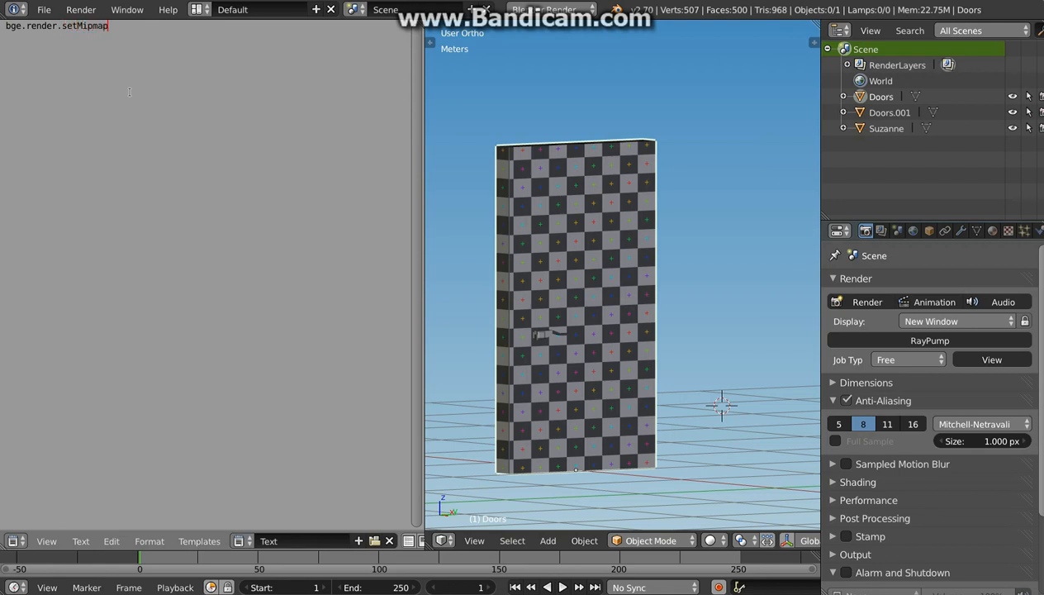
pyautogui.write('(2)')
pyautogui.write('2')
# Examine the original door's checker texture at close, distant and steep viewing angles to illustrate mipmapping.
pyautogui.moveTo(548, 341)
pyautogui.mouseDown(button='middle')
pyautogui.moveTo(509, 357)
pyautogui.moveTo(524, 334)
pyautogui.moveTo(546, 335)
pyautogui.moveTo(558, 351)
pyautogui.mouseUp(button='middle')
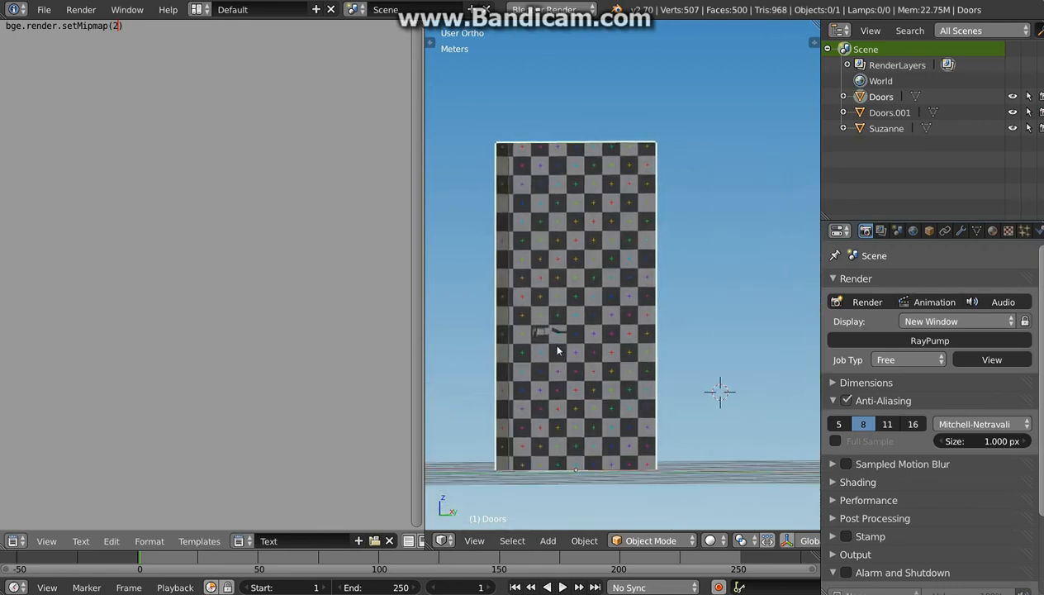
pyautogui.scroll(4, 511, 461)
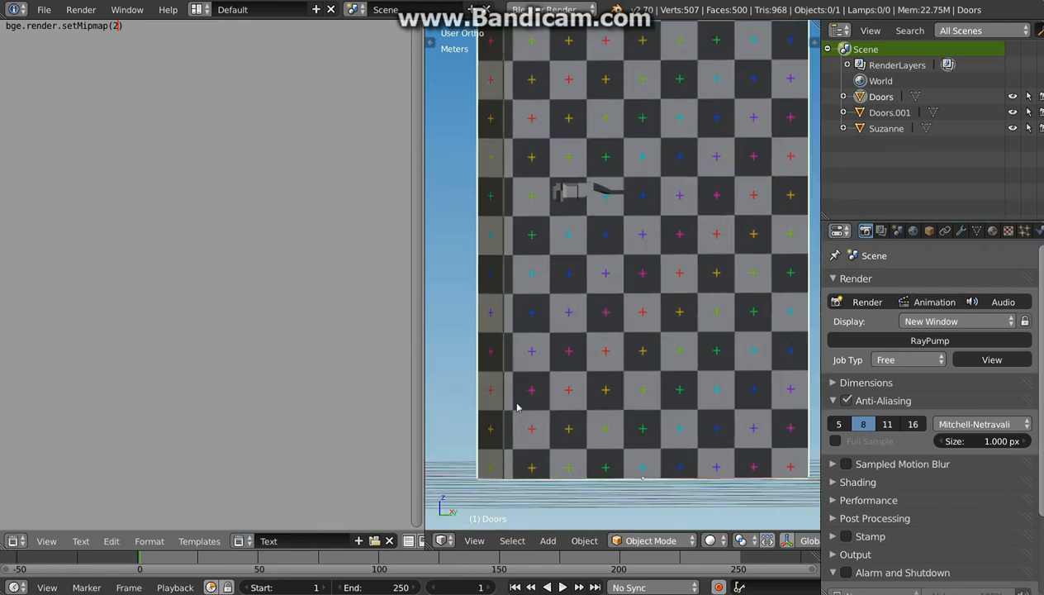
pyautogui.scroll(2, 517, 408)
pyautogui.scroll(-2, 533, 425)
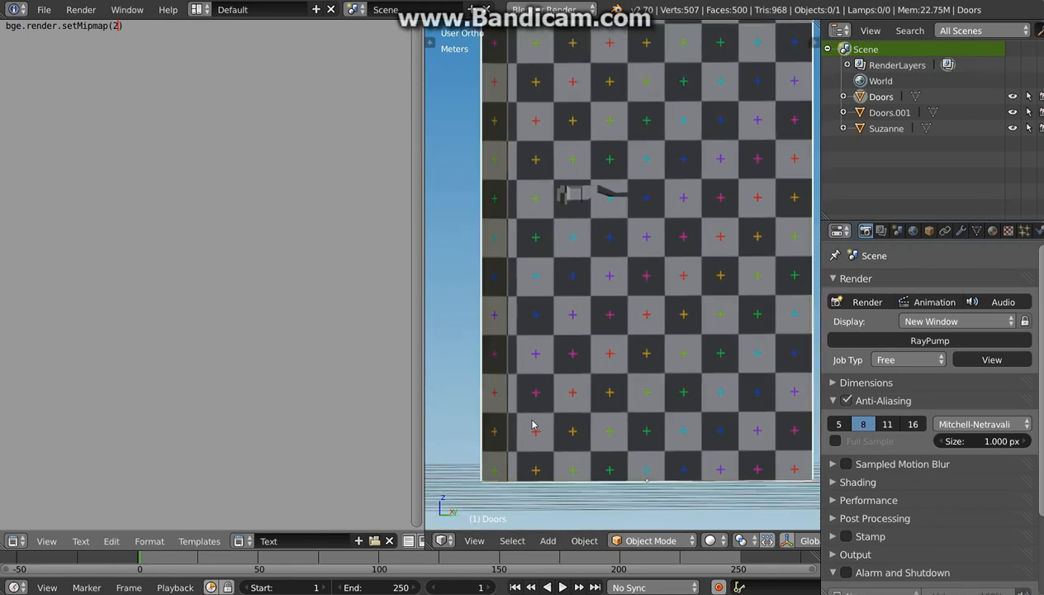
pyautogui.scroll(-3, 534, 422)
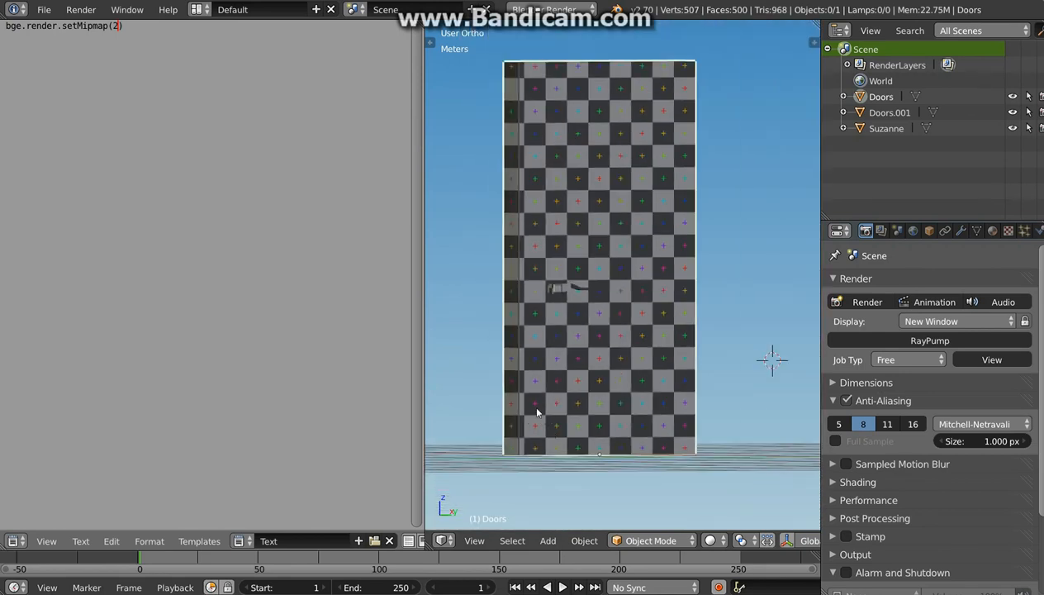
pyautogui.scroll(-2, 543, 386)
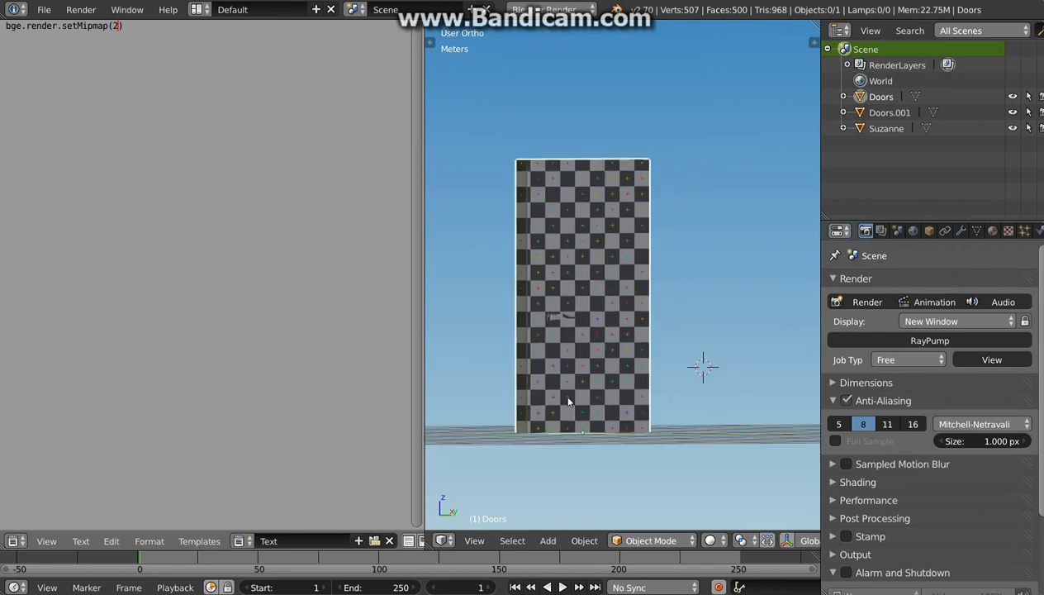
pyautogui.scroll(4, 563, 378)
pyautogui.moveTo(583, 386); pyautogui.dragTo(534, 271, button='middle')
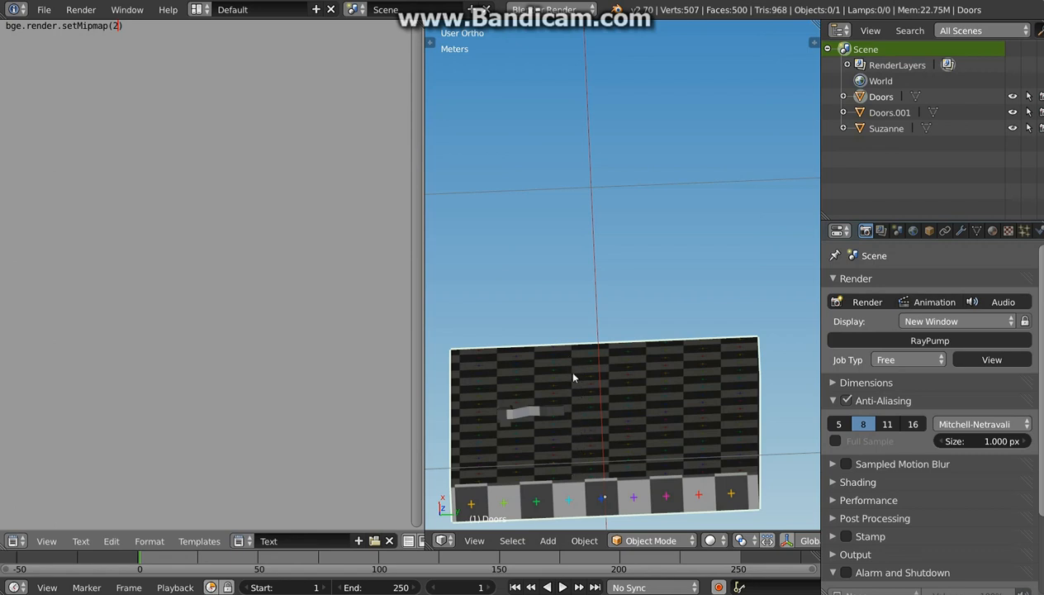
pyautogui.moveTo(570, 427); pyautogui.dragTo(625, 31, button='middle')
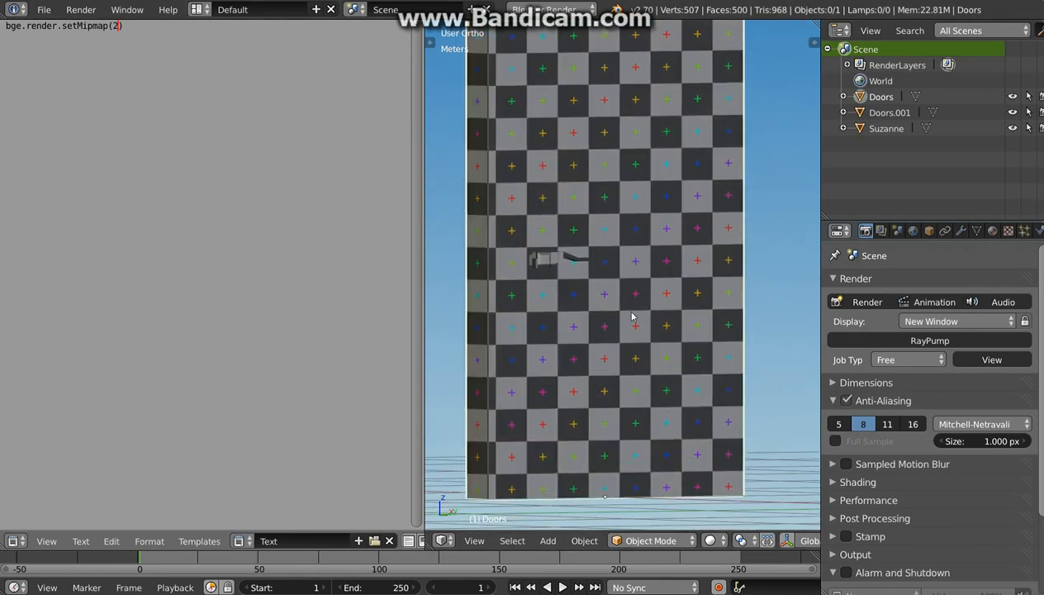
pyautogui.scroll(-4, 632, 409)
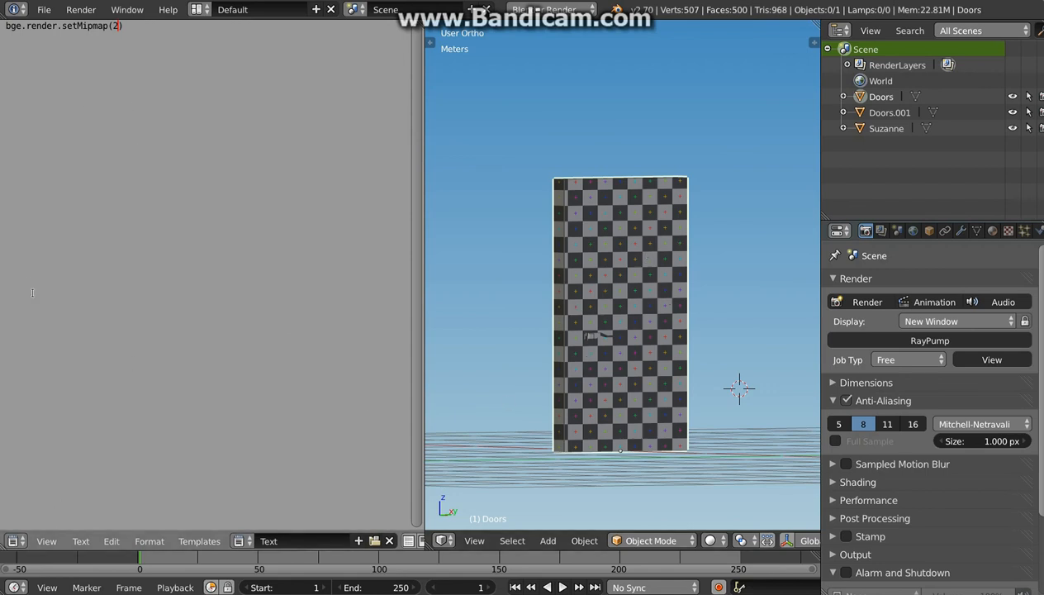
# Restore the UV/Image Editor in place of the Text Editor and enter Edit Mode on the original door to display its UV layout.
pyautogui.click(239, 541)
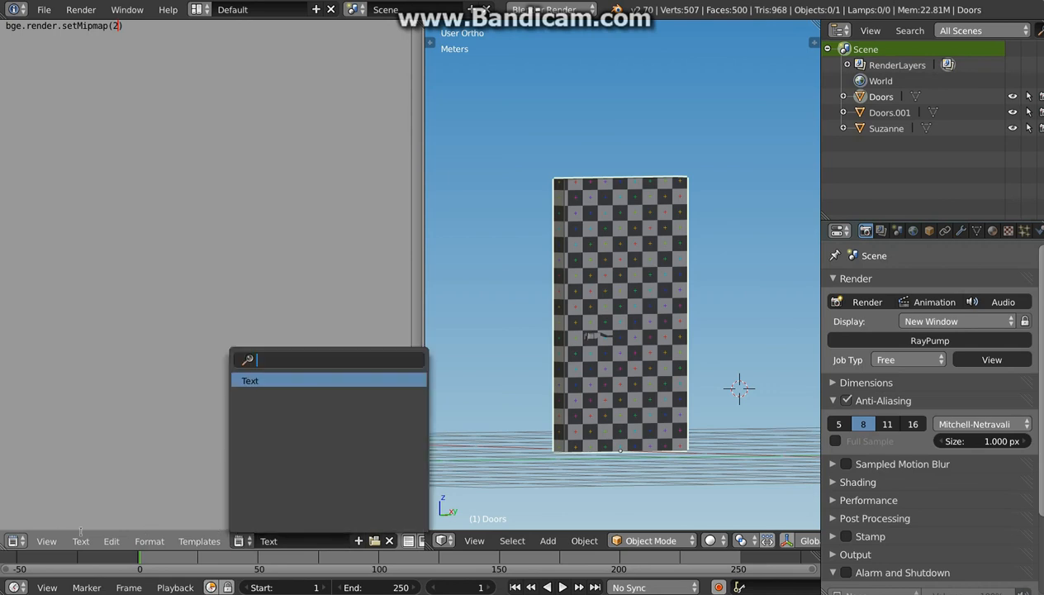
pyautogui.click(13, 541)
pyautogui.click(33, 422)
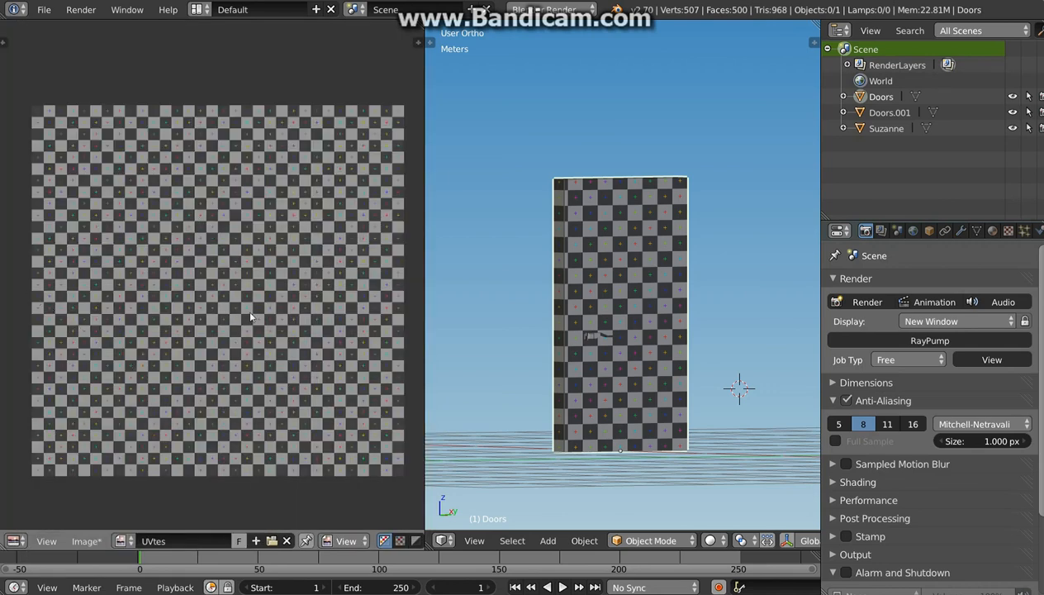
pyautogui.press('Tab')
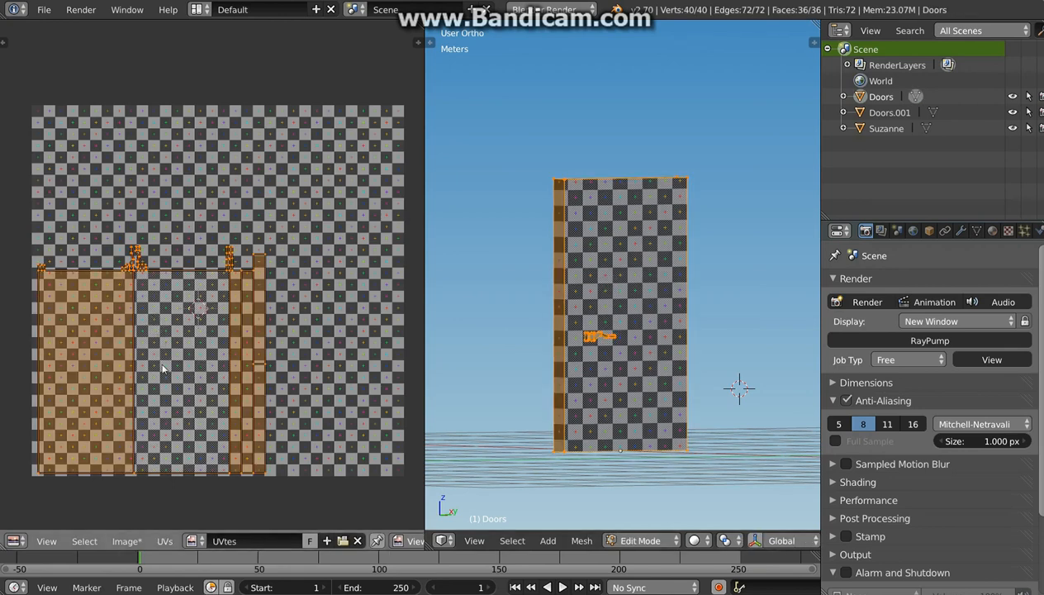
# Deselect all UVs and inspect the spacing between the handle islands and the door panel islands.
pyautogui.scroll(1, 154, 339)
pyautogui.scroll(1, 131, 258)
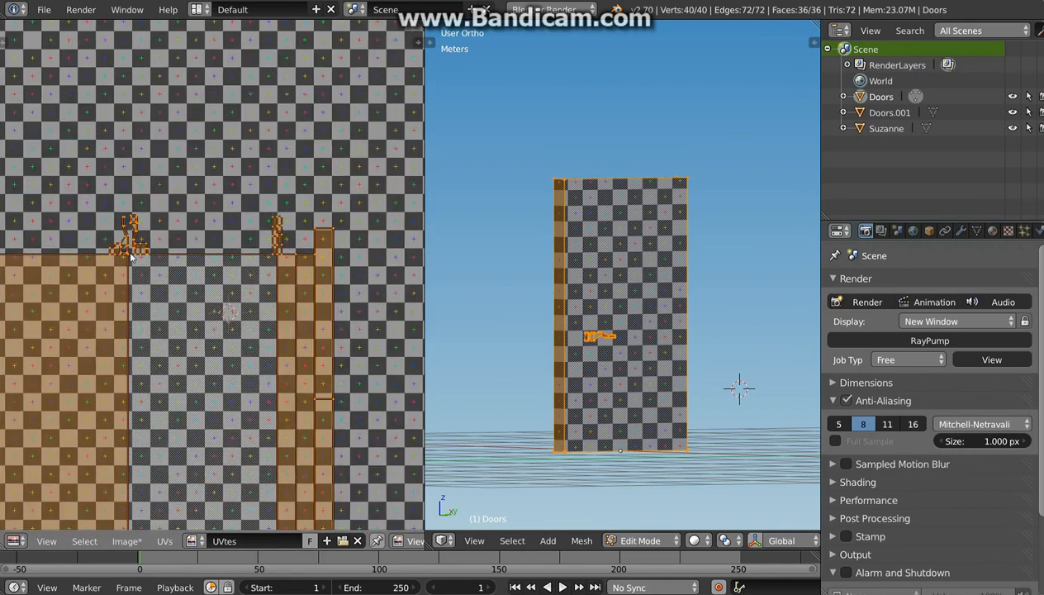
pyautogui.scroll(3, 131, 258)
pyautogui.press('a')
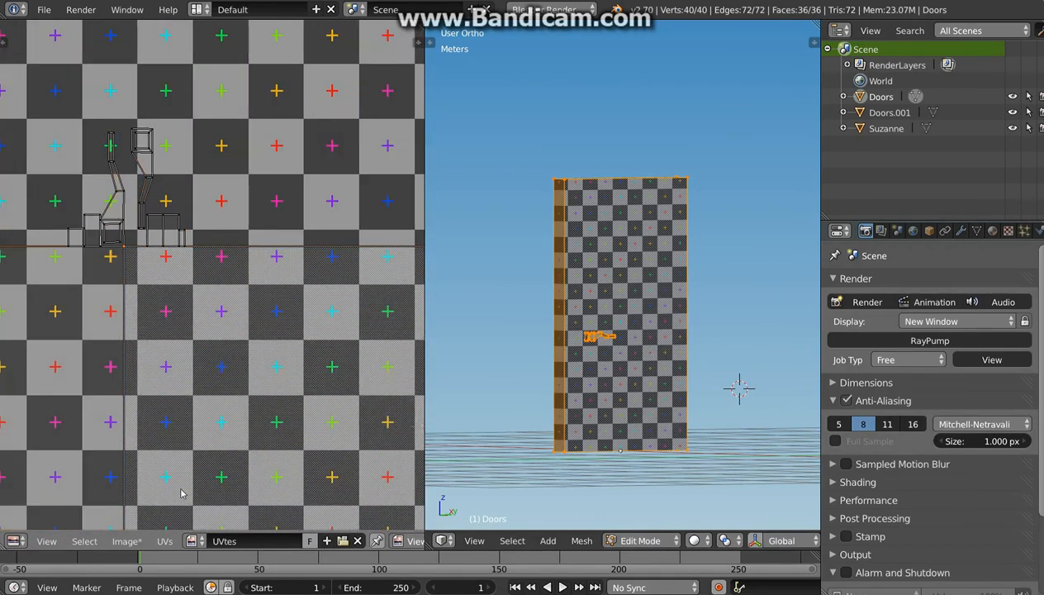
pyautogui.scroll(-2, 105, 424)
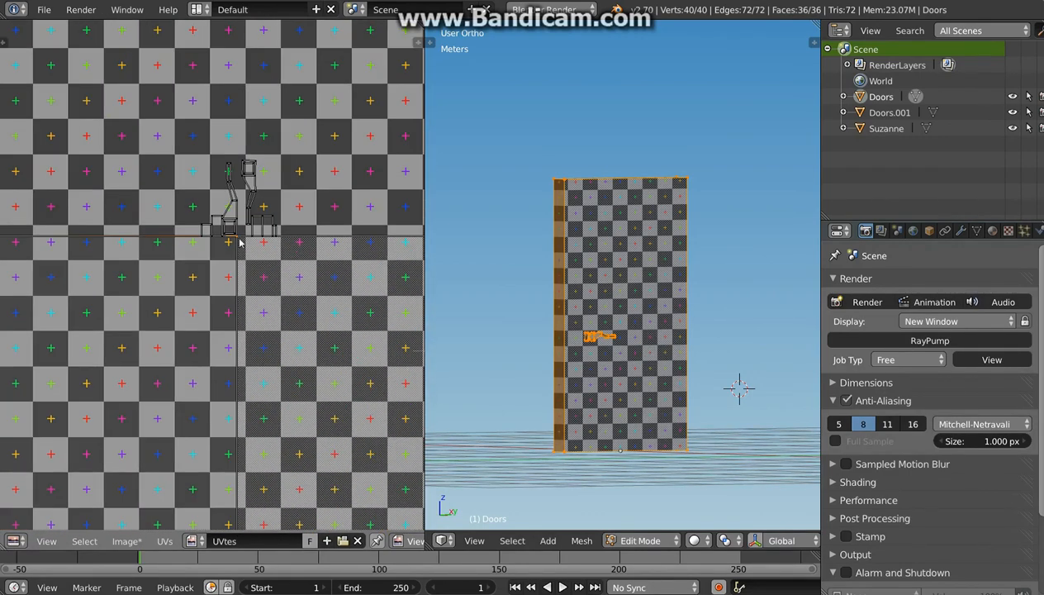
# Try to move the selected door panel UV corner away from the handle islands and inspect where they touch.
pyautogui.press('g')
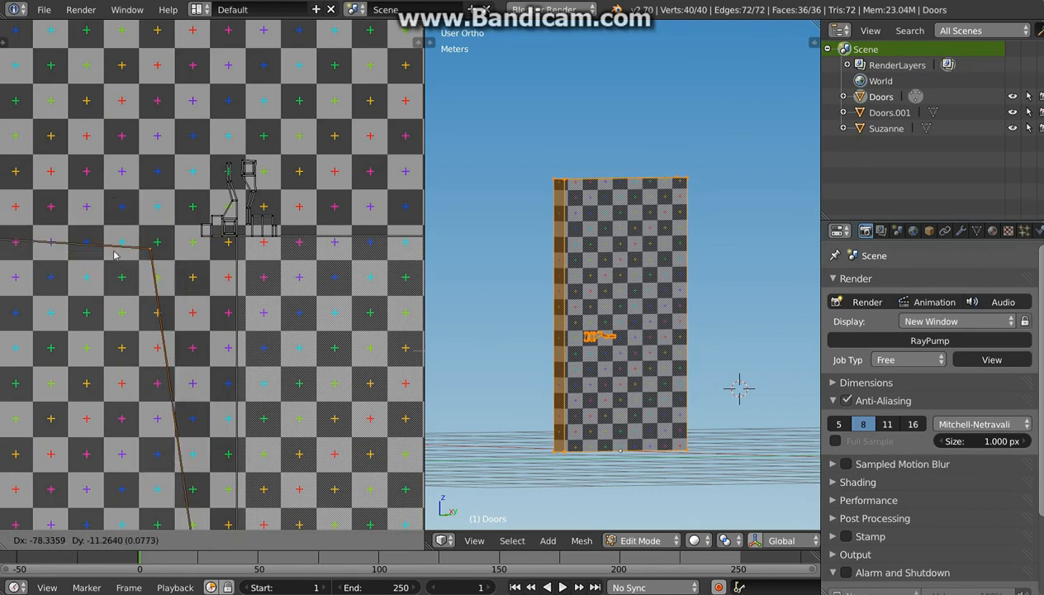
pyautogui.rightClick(172, 282)
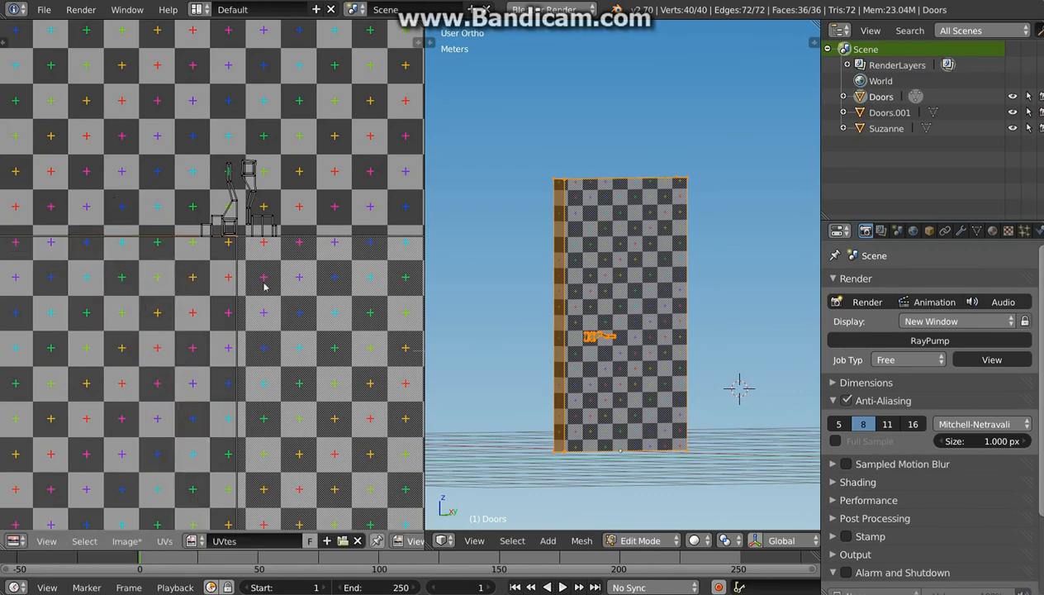
pyautogui.scroll(6, 235, 243)
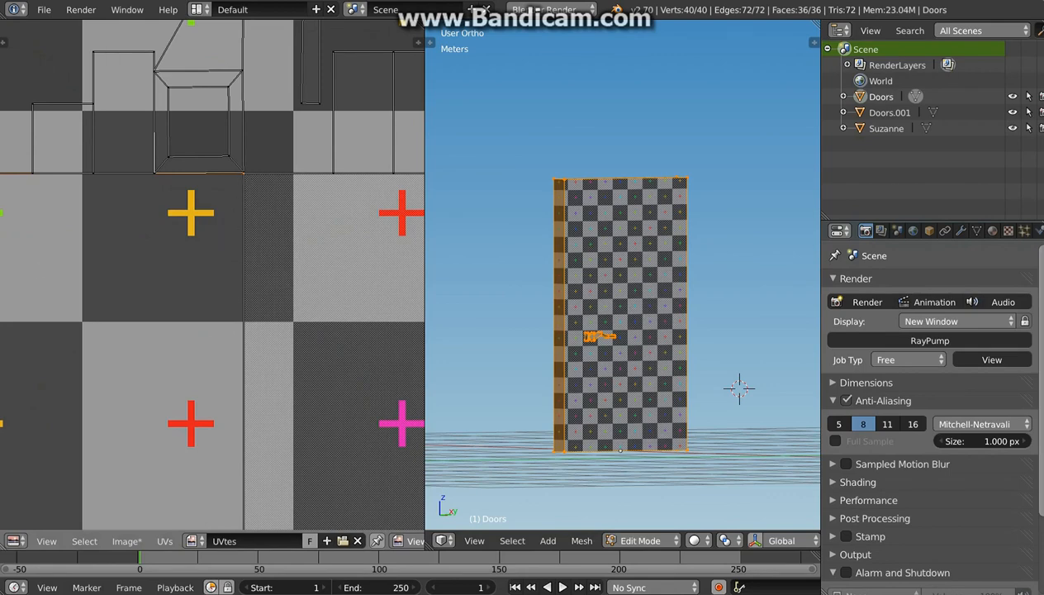
# Switch to GIMP and undo the earlier sketch strokes to clear the canvas.
pyautogui.hotkey('alt', 'Tab')
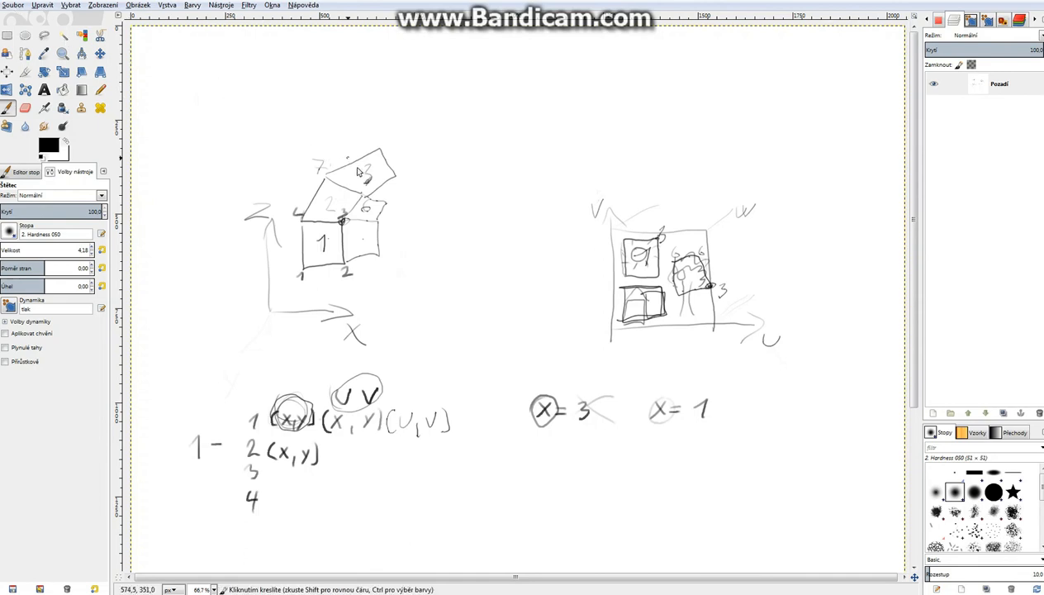
pyautogui.hotkey('ctrl', 'z')
pyautogui.hotkey('ctrl', 'z')
pyautogui.hotkey('ctrl', 'z')
pyautogui.hotkey('ctrl', 'z')
pyautogui.hotkey('ctrl', 'z')
pyautogui.hotkey('ctrl', 'z')
pyautogui.hotkey('ctrl', 'z')
pyautogui.hotkey('ctrl', 'z')
pyautogui.hotkey('ctrl', 'z')
pyautogui.hotkey('ctrl', 'z')
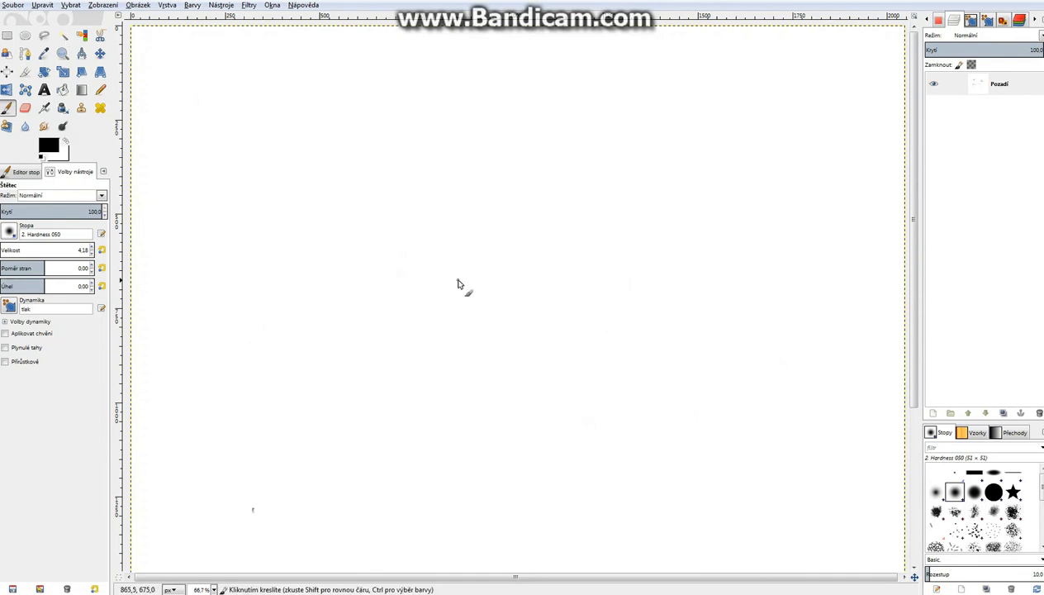
# Select a rectangle of about 824 × 490 px near the middle of the canvas and fill it with black.
pyautogui.click(6, 36)
pyautogui.moveTo(438, 201); pyautogui.dragTo(750, 385)
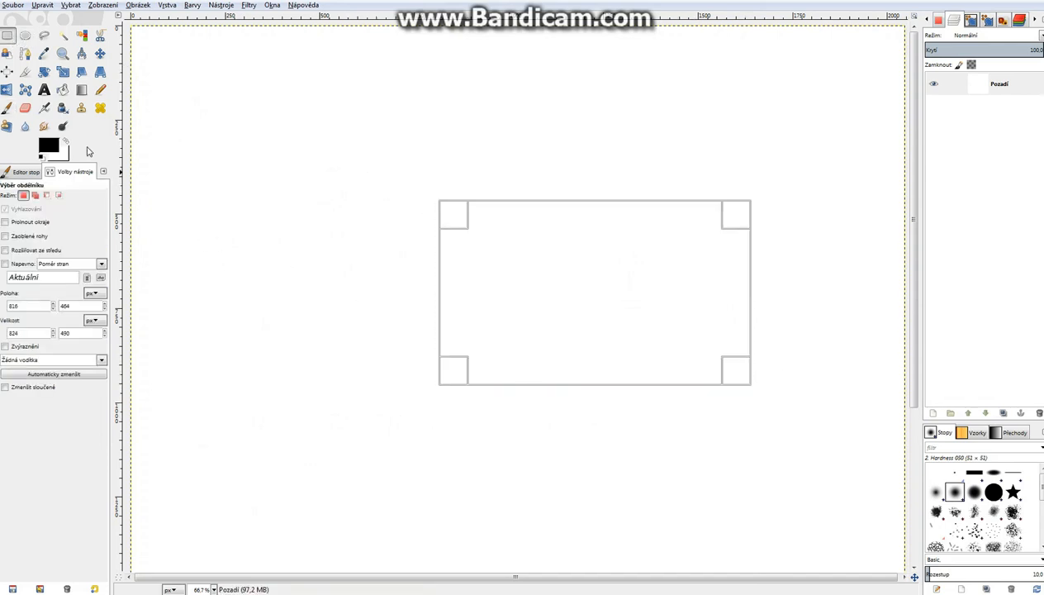
pyautogui.click(66, 93)
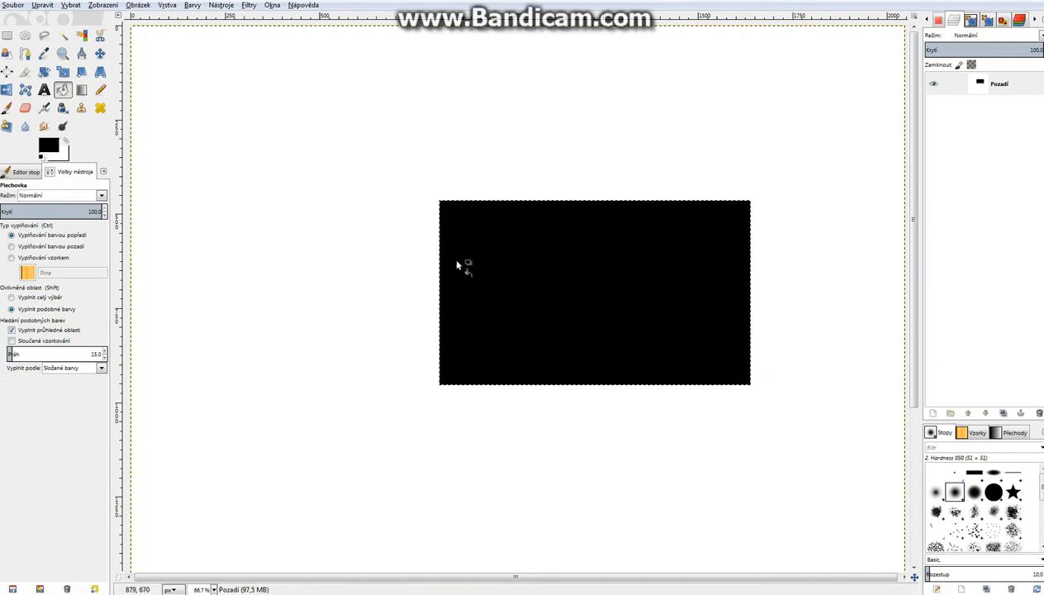
# Select the whole image and apply a Gaussian blur with an increased radius to soften the black rectangle's edges.
pyautogui.click(71, 5)
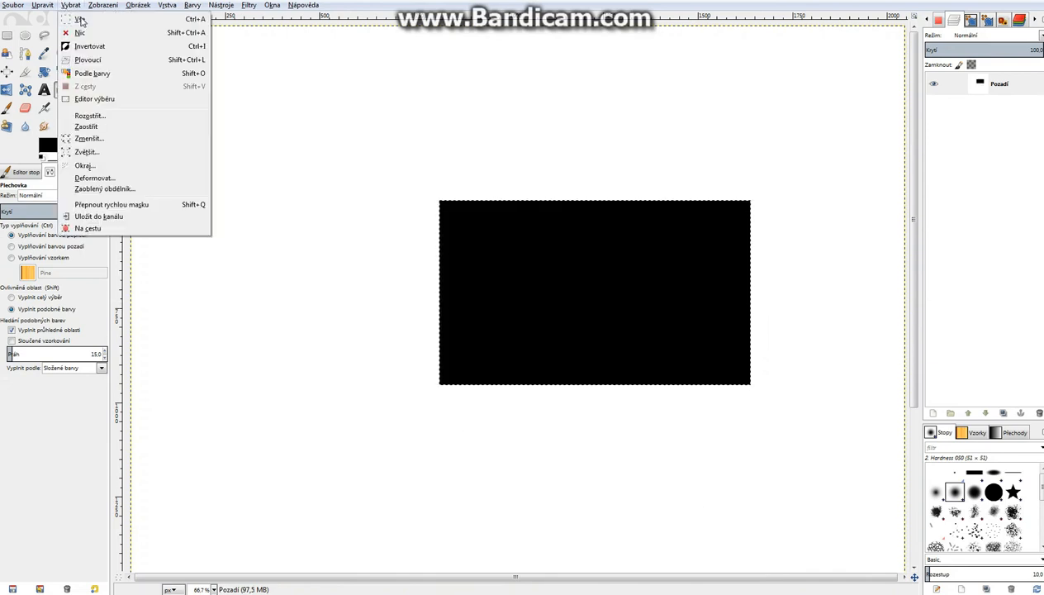
pyautogui.click(99, 23)
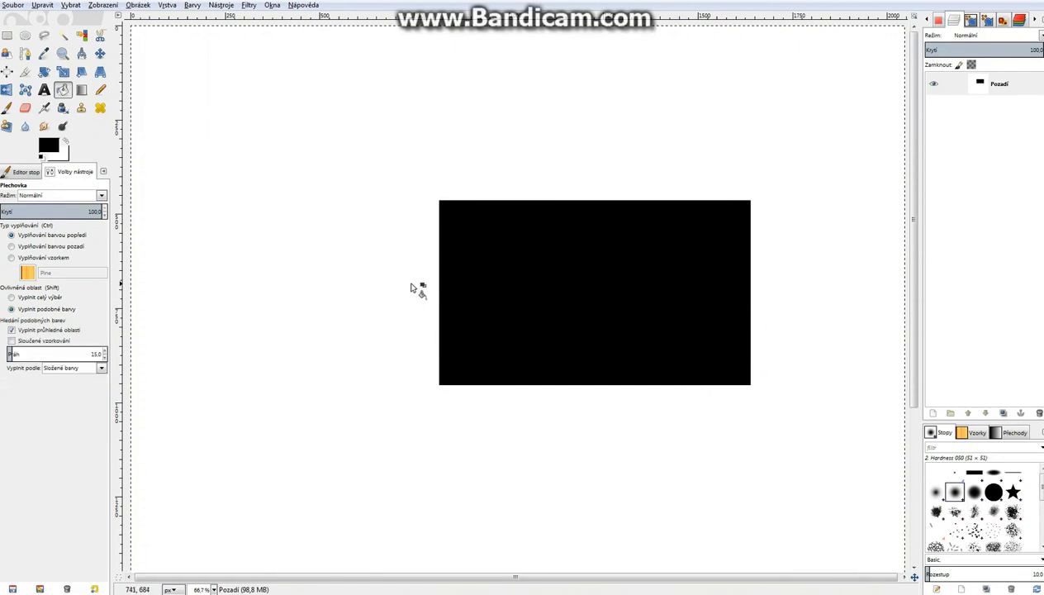
pyautogui.keyDown('ctrl'); pyautogui.scroll(2, 420, 289); pyautogui.keyUp('ctrl')
pyautogui.keyDown('ctrl'); pyautogui.scroll(-1, 429, 284); pyautogui.keyUp('ctrl')
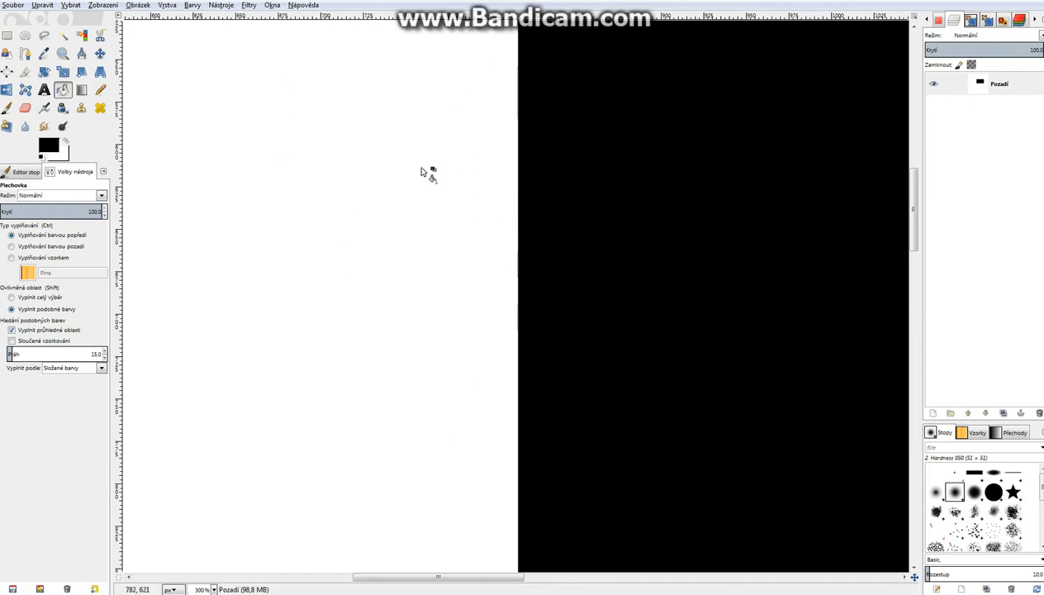
pyautogui.click(248, 6)
pyautogui.moveTo(281, 62)
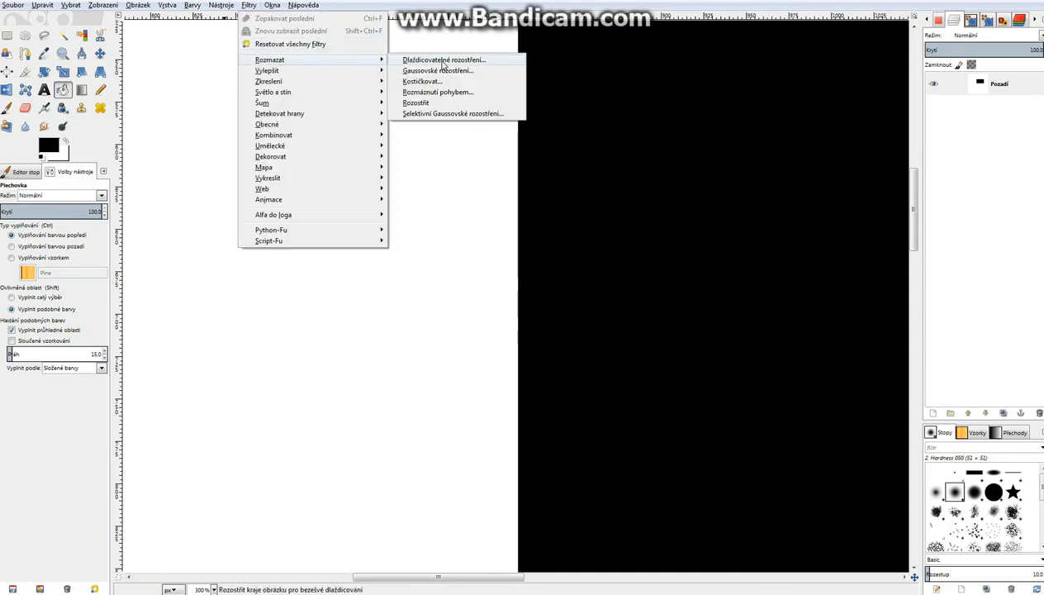
pyautogui.click(438, 71)
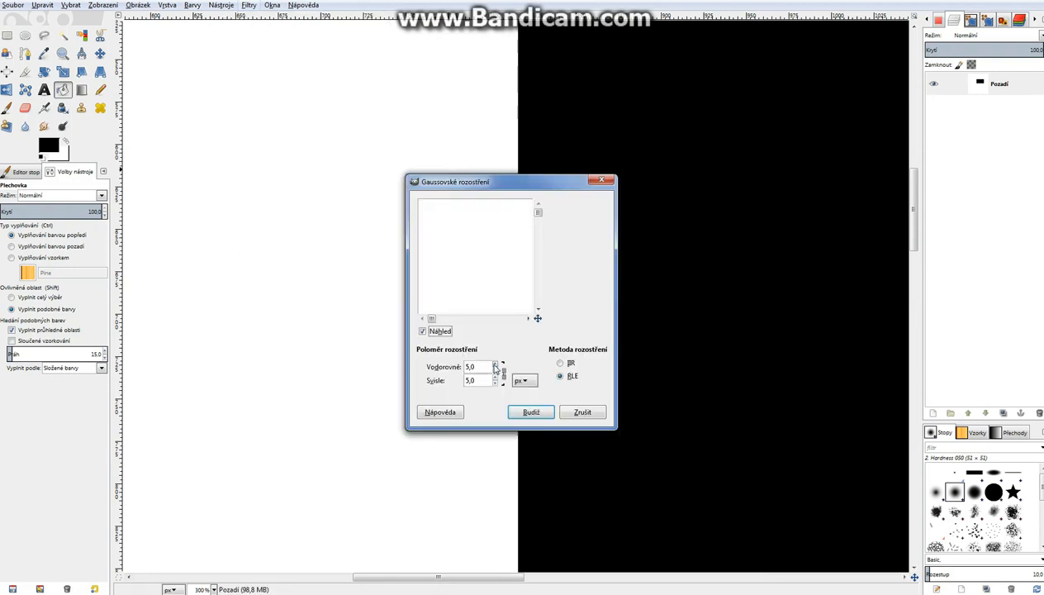
pyautogui.click(494, 364)
pyautogui.click(495, 365)
pyautogui.click(530, 412)
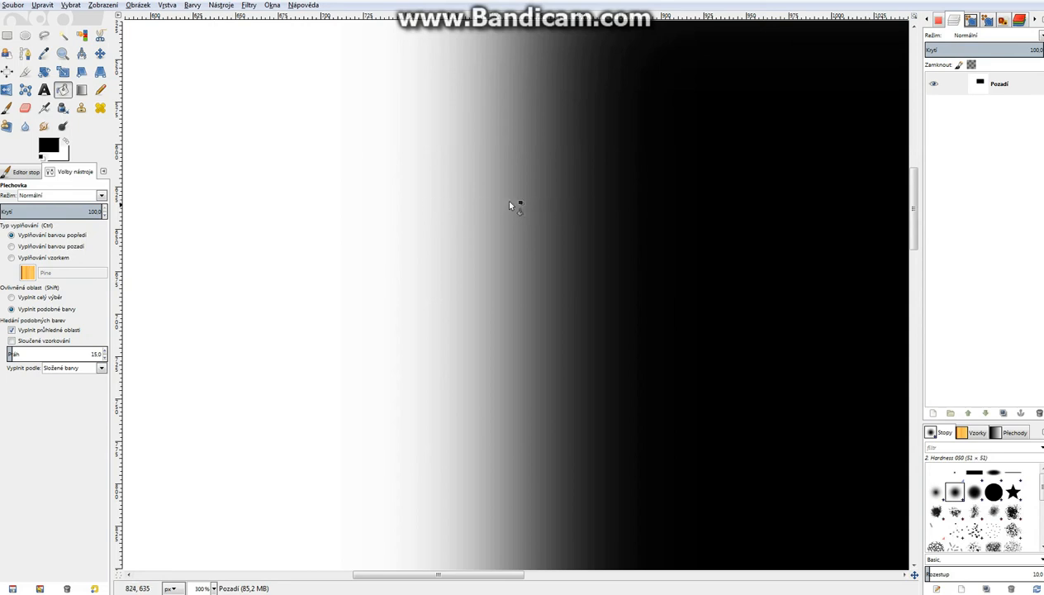
# Draw a vertical line down the middle of the blurred edge with the Pencil at size 2.27.
pyautogui.click(7, 107)
pyautogui.click(101, 90)
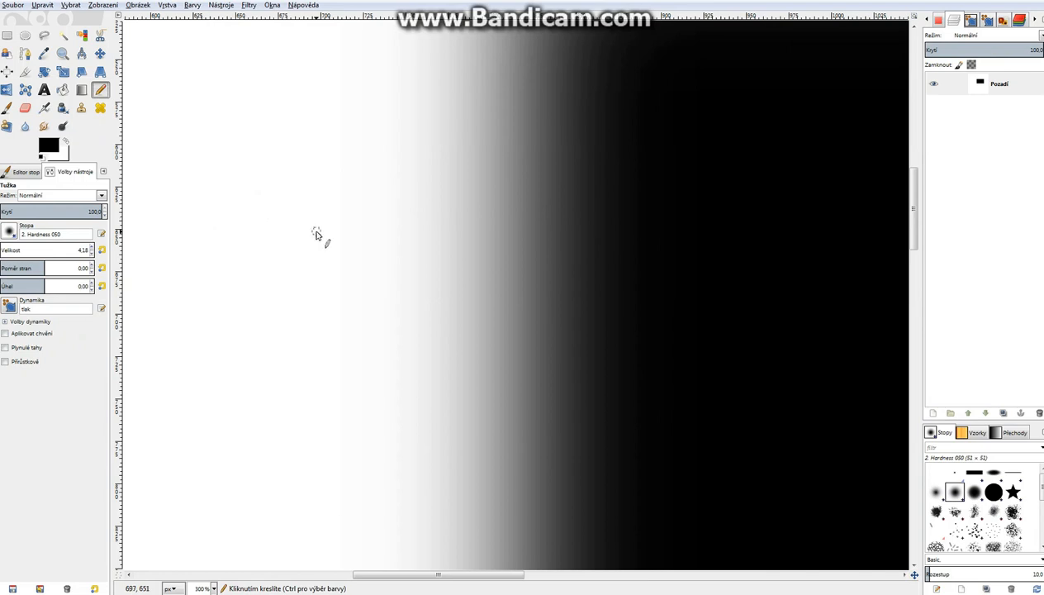
pyautogui.moveTo(25, 253); pyautogui.dragTo(27, 256)
pyautogui.moveTo(504, 26); pyautogui.dragTo(503, 39)
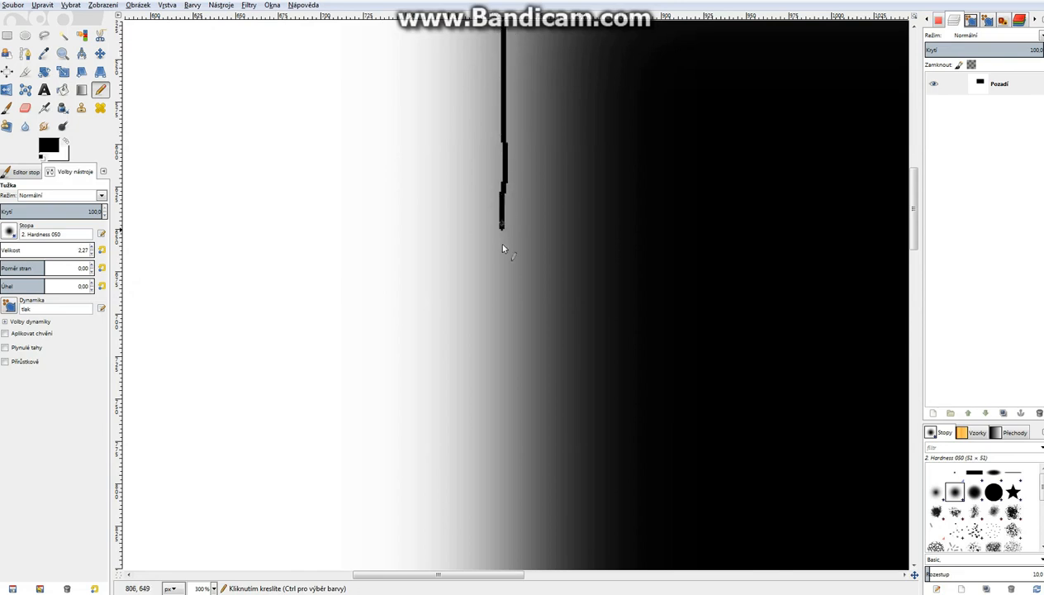
pyautogui.moveTo(497, 395); pyautogui.dragTo(503, 580)
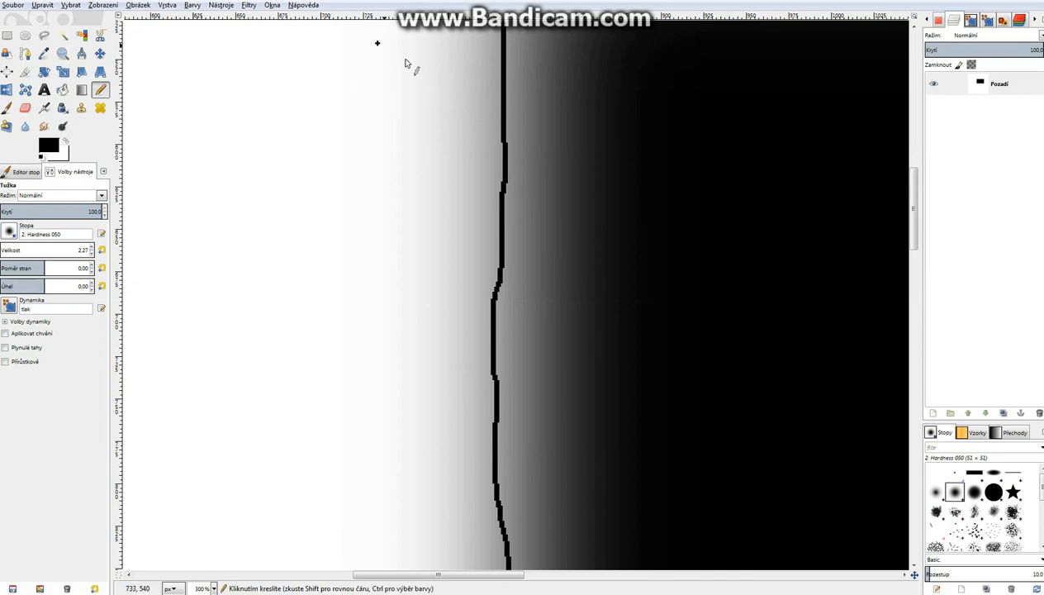
# Draw three diagonal strokes on the white side of the vertical line and three roughly horizontal strokes on the black side.
pyautogui.moveTo(376, 42); pyautogui.dragTo(522, 136)
pyautogui.moveTo(352, 81); pyautogui.dragTo(494, 215)
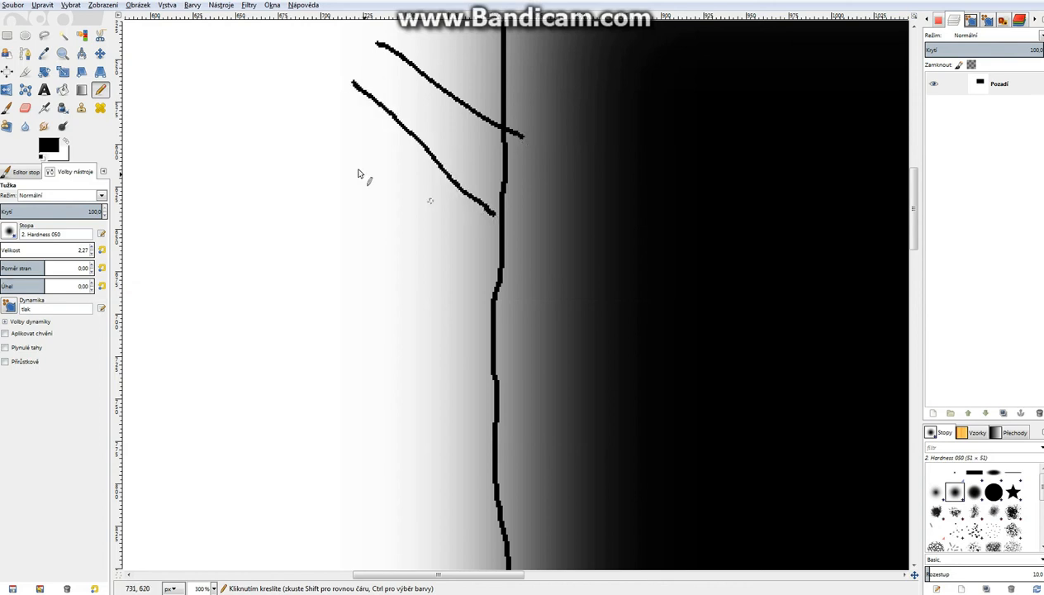
pyautogui.moveTo(343, 165); pyautogui.dragTo(492, 284)
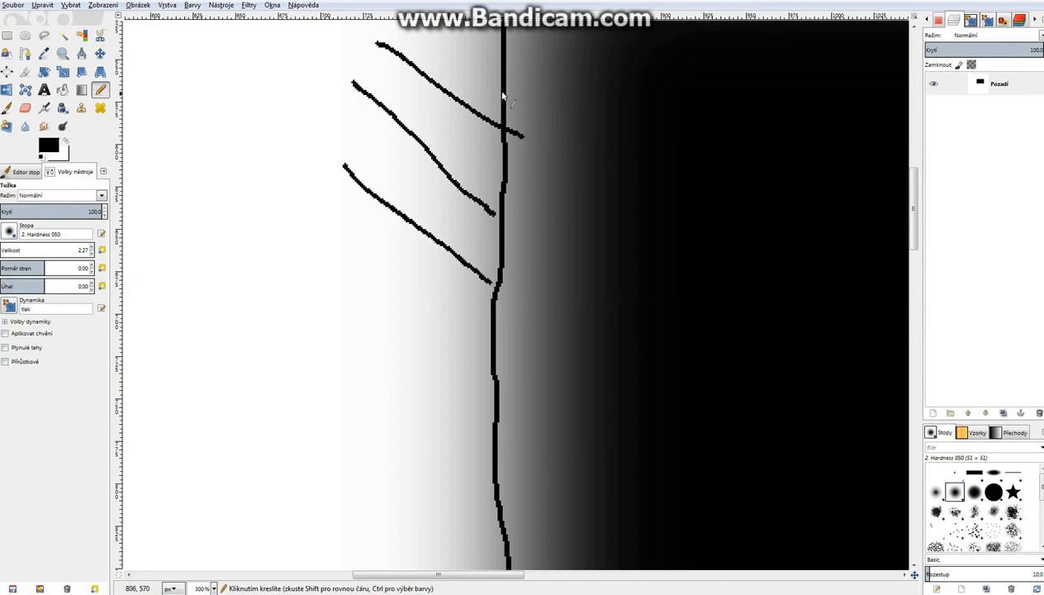
pyautogui.moveTo(503, 93); pyautogui.dragTo(636, 77)
pyautogui.moveTo(502, 143); pyautogui.dragTo(651, 159)
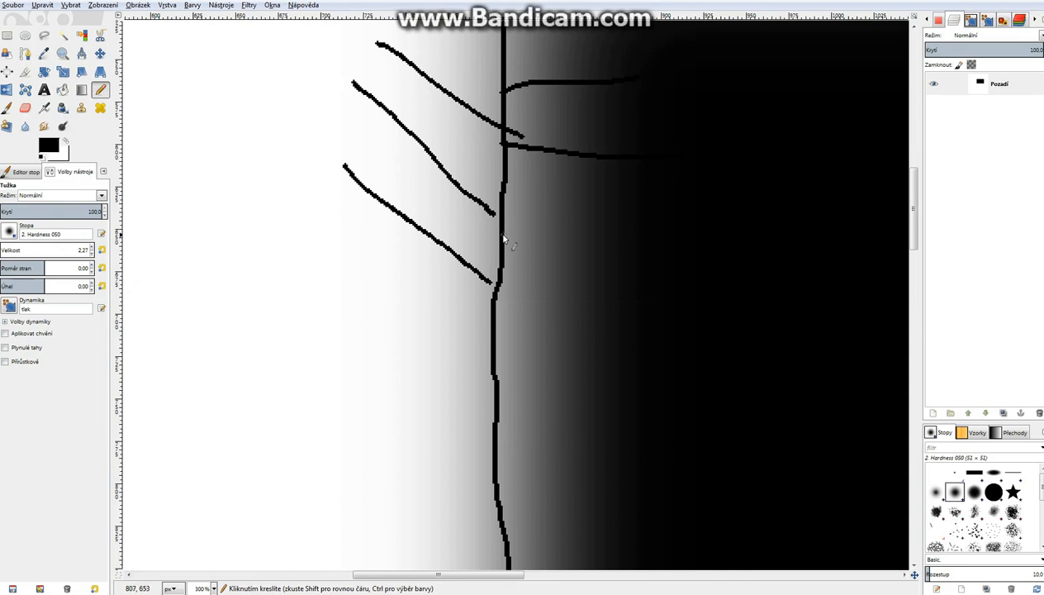
pyautogui.moveTo(501, 236); pyautogui.dragTo(657, 234)
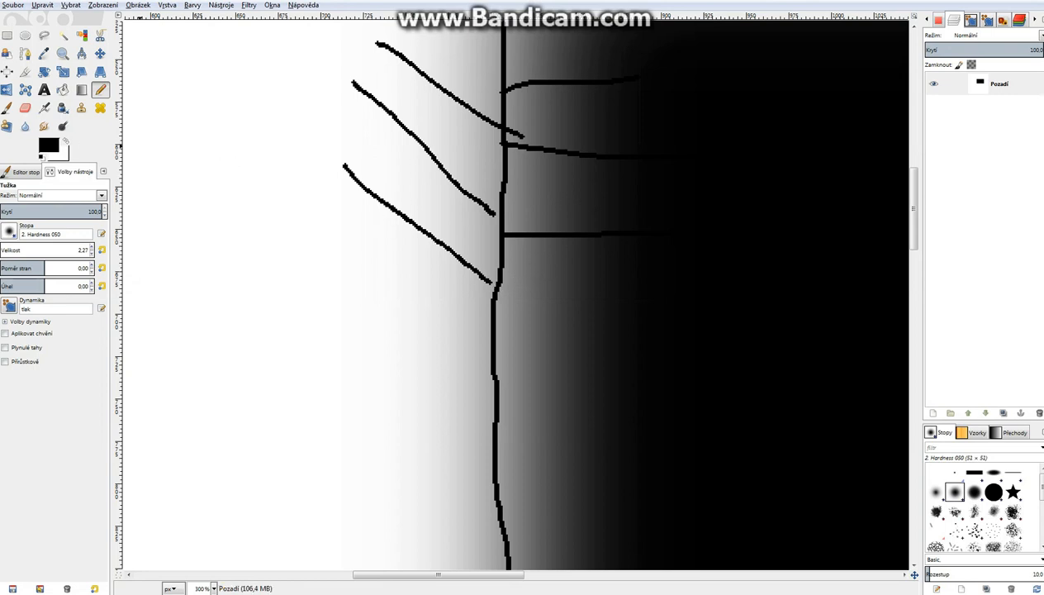
# Switch back to Blender and examine the original door's overall UV layout.
pyautogui.moveTo(2, 251)
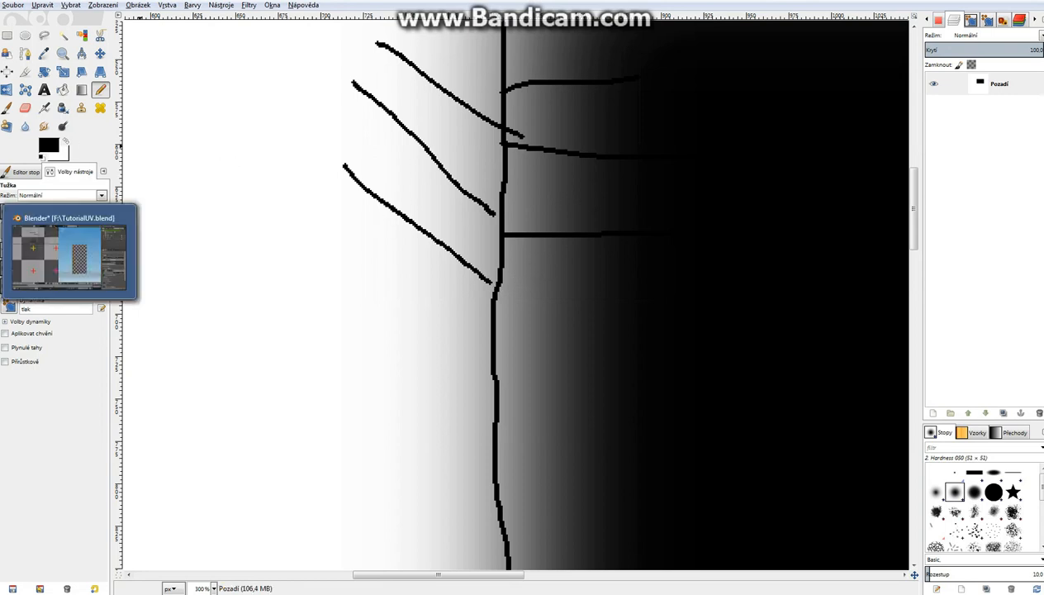
pyautogui.click(69, 252)
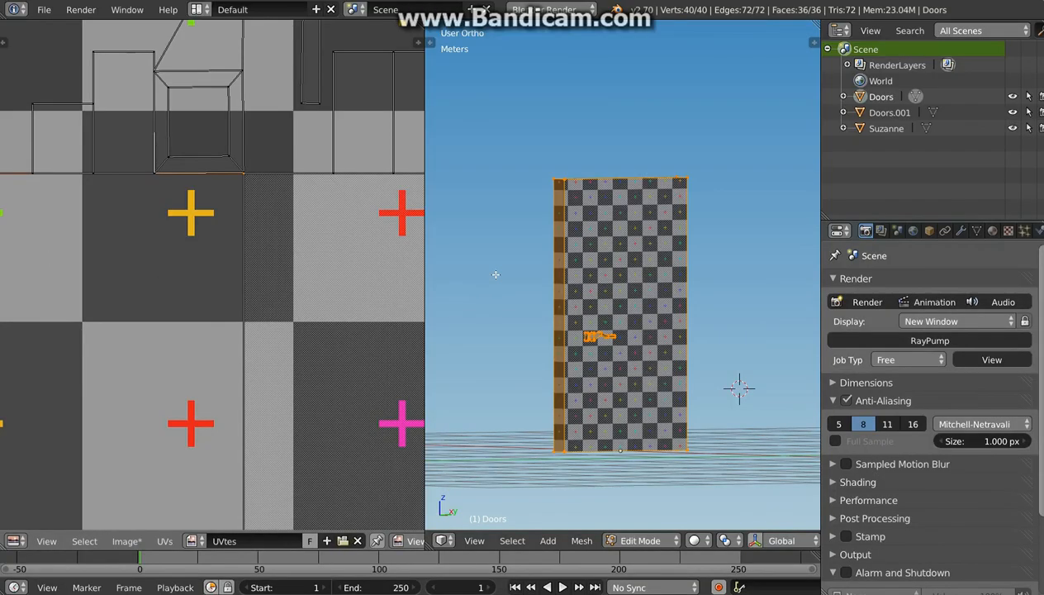
pyautogui.scroll(-5, 254, 264)
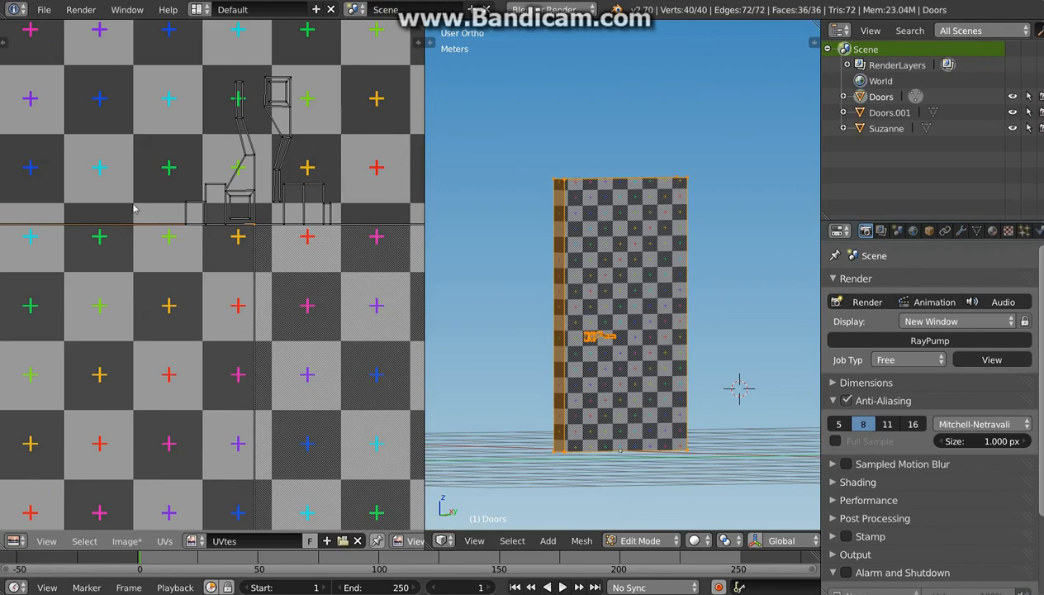
pyautogui.scroll(-1, 241, 234)
pyautogui.scroll(-4, 248, 234)
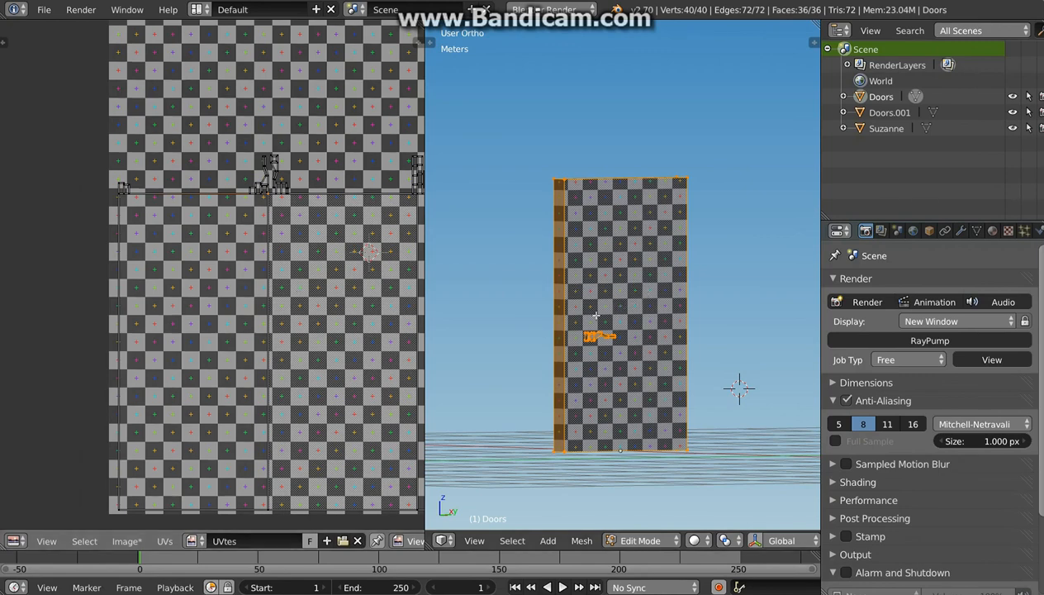
# Unwrap the whole door with Smart UV Project, using an angle limit of 66.00 and an island margin of 0.00.
pyautogui.scroll(1, 596, 315)
pyautogui.press('u')
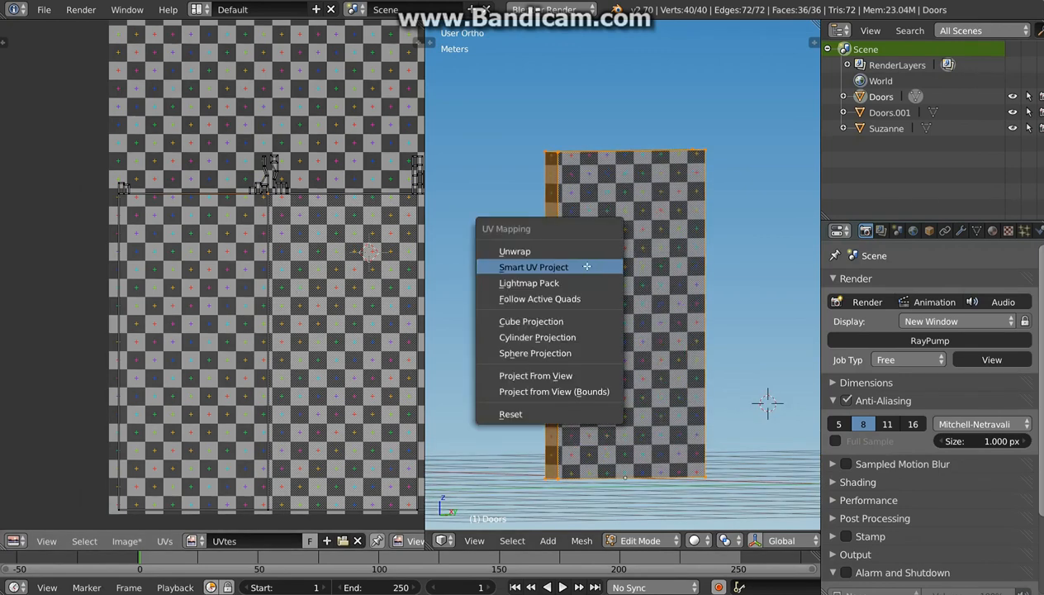
pyautogui.click(548, 250)
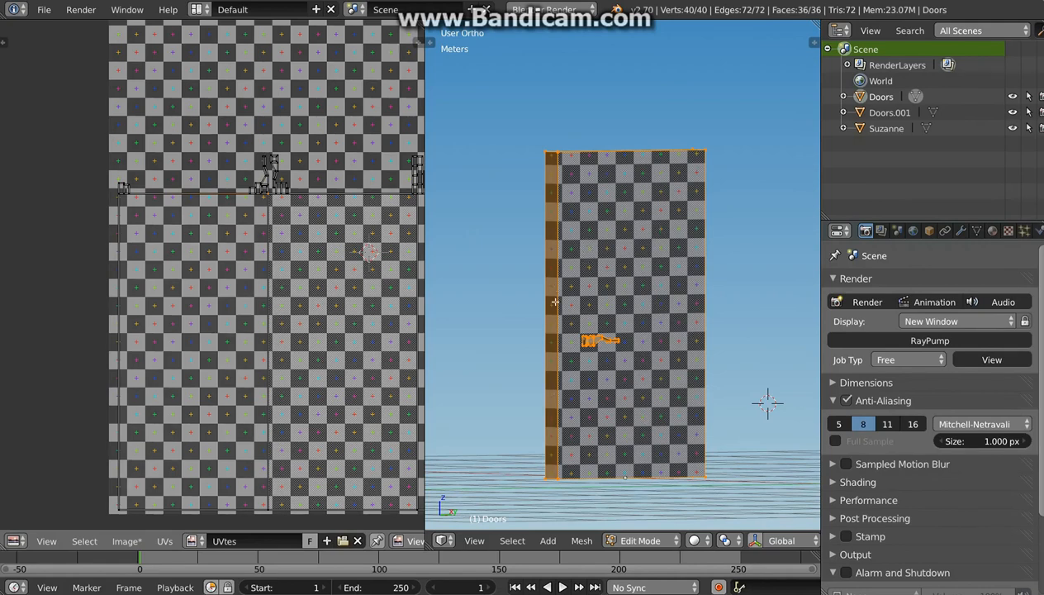
pyautogui.press('u')
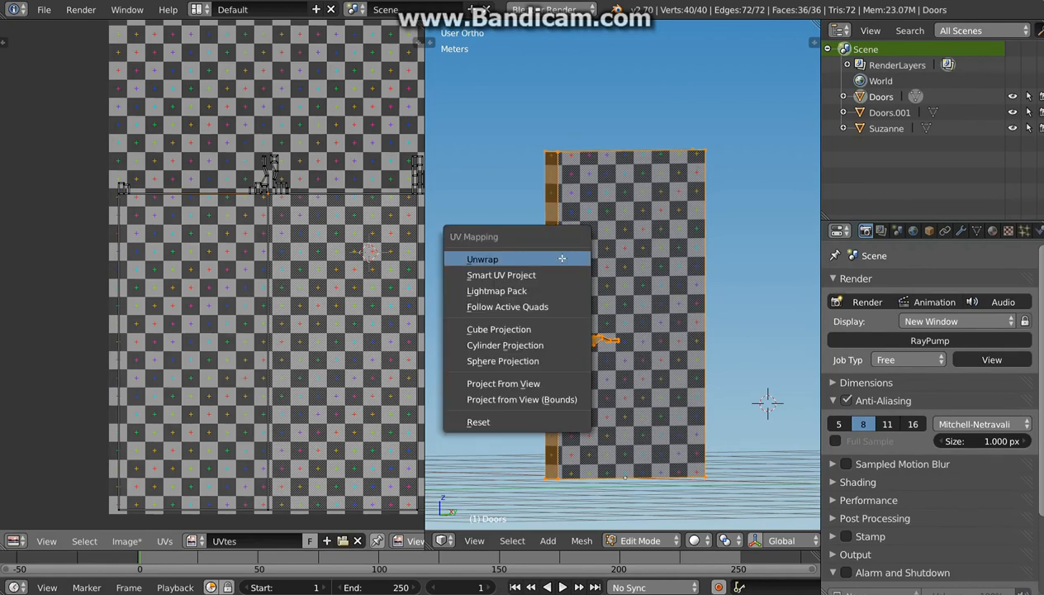
pyautogui.click(523, 275)
pyautogui.click(527, 354)
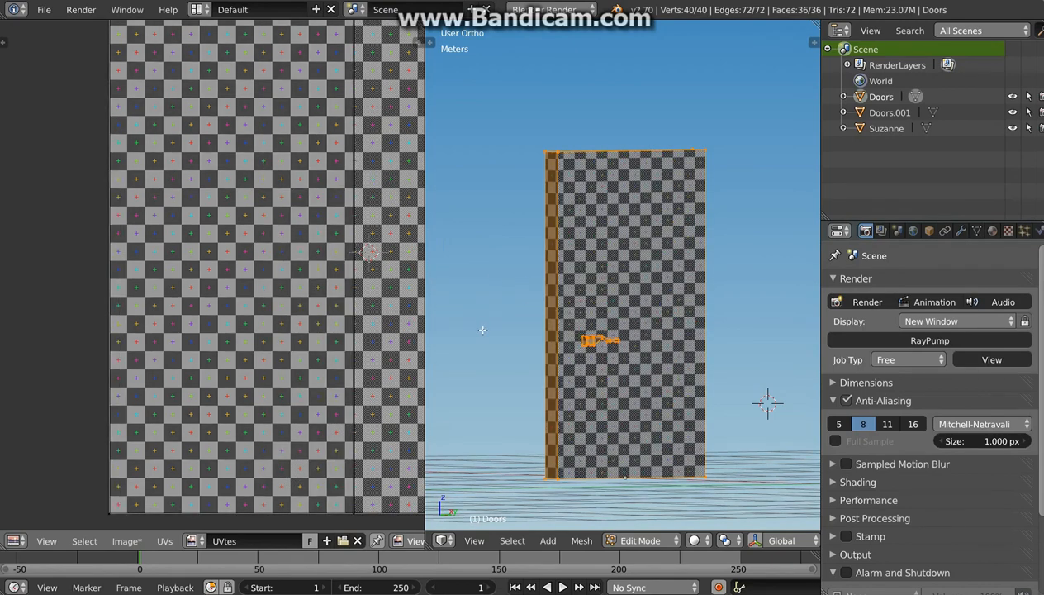
# Try a Smart UV Project island margin of 0.12 and settle on 0.03.
pyautogui.press('t')
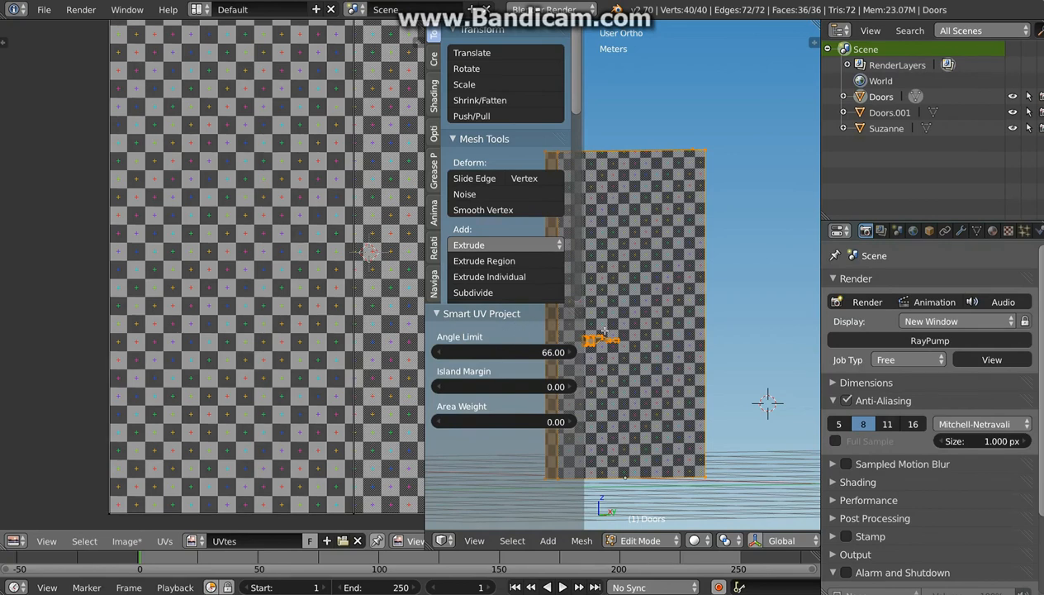
pyautogui.press('F6')
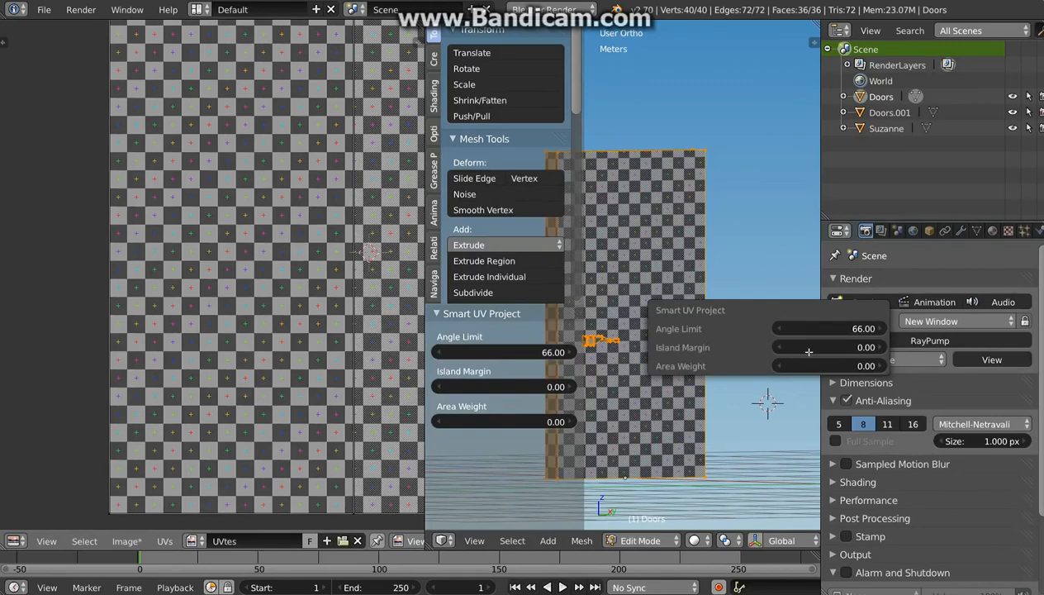
pyautogui.moveTo(877, 347); pyautogui.dragTo(881, 347)
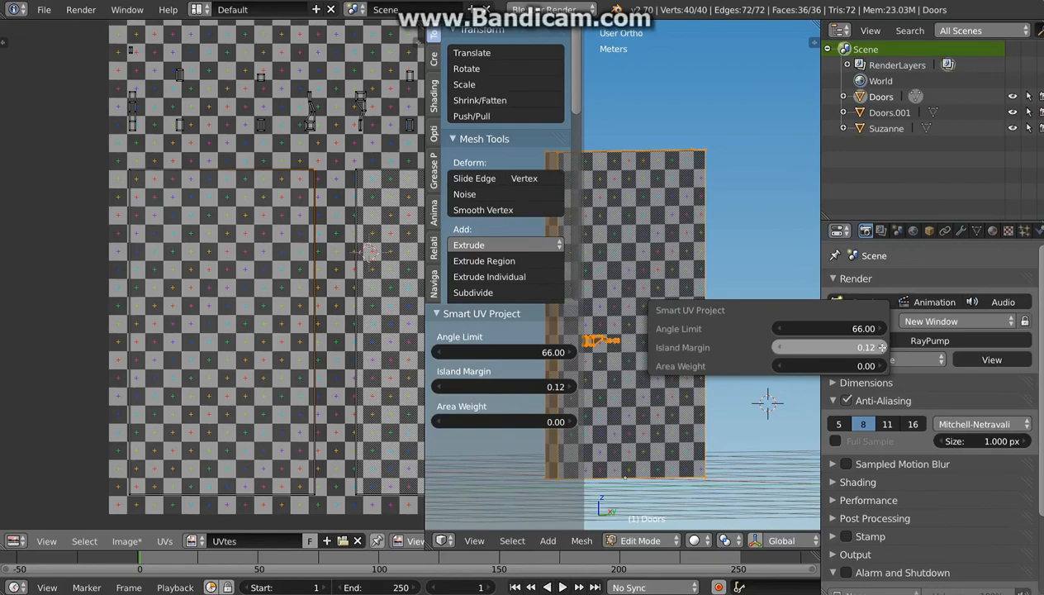
pyautogui.moveTo(881, 347); pyautogui.dragTo(884, 347)
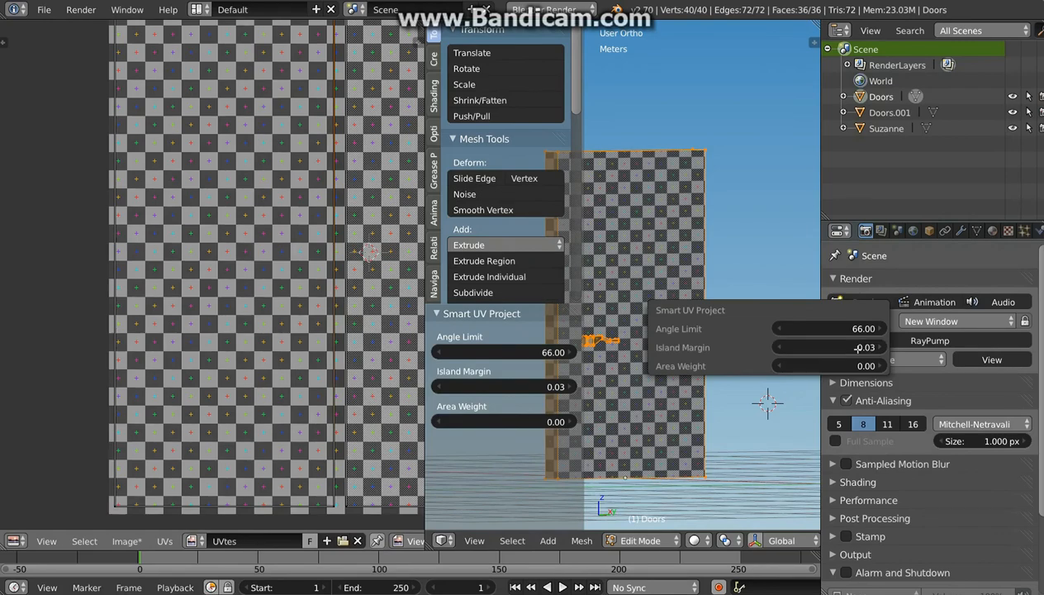
# Inspect the gaps between the door panel islands and the handle islands in the new UV layout.
pyautogui.moveTo(337, 139); pyautogui.dragTo(277, 217, button='middle')
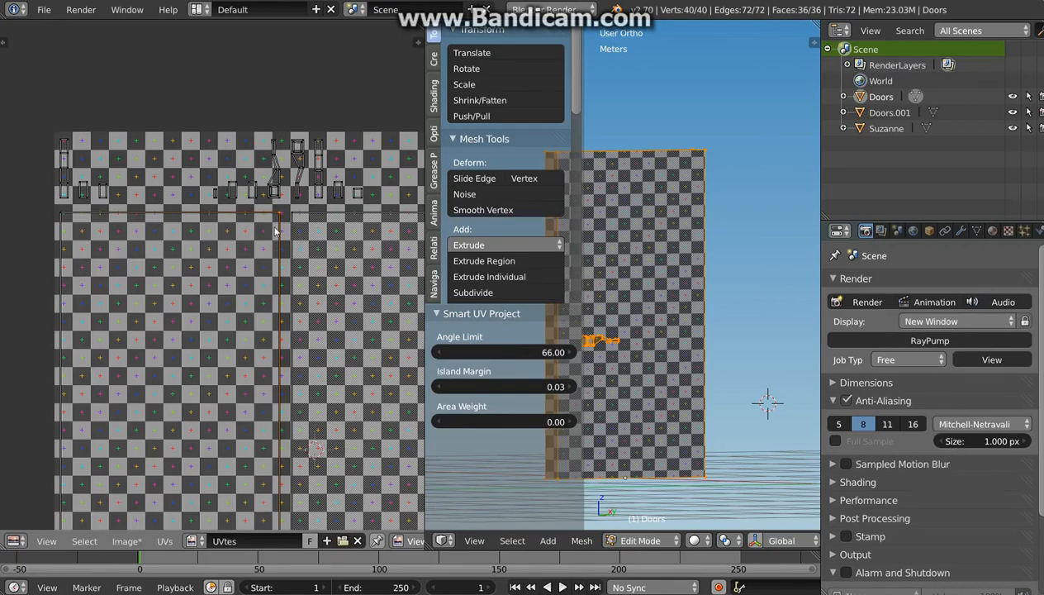
pyautogui.scroll(3, 277, 239)
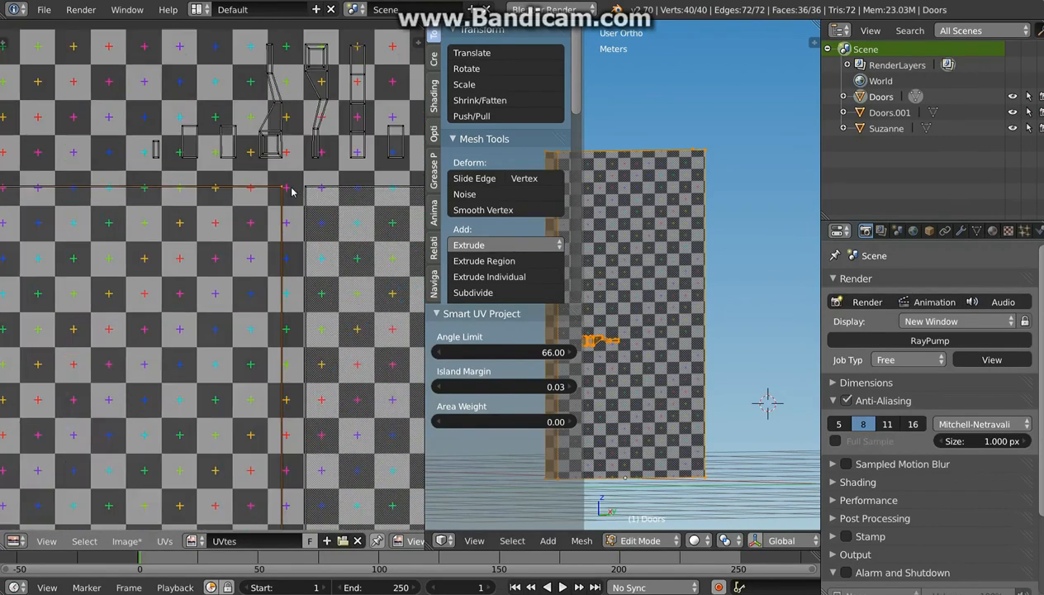
pyautogui.scroll(2, 291, 191)
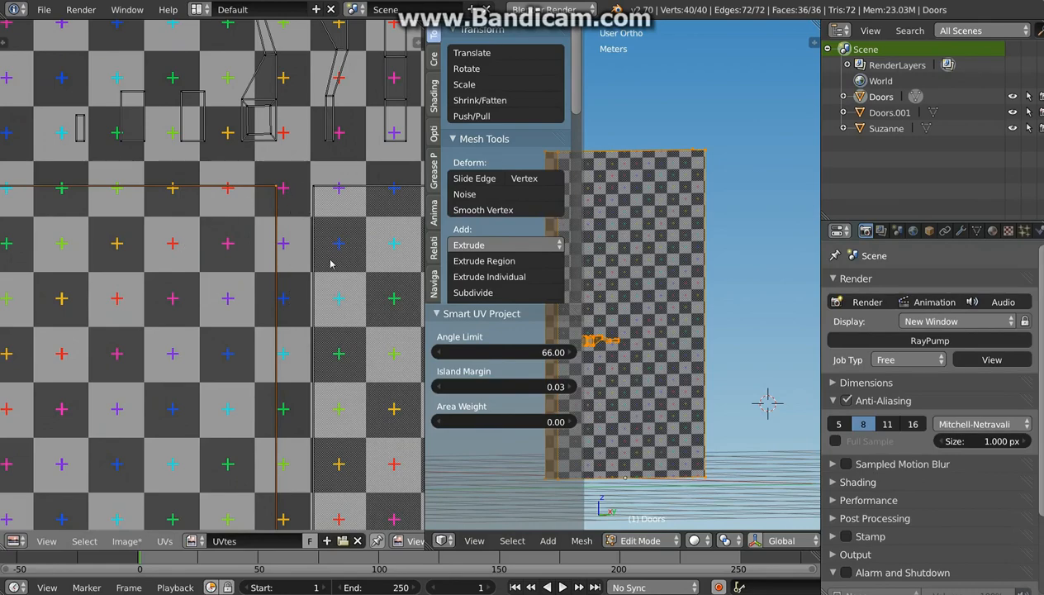
# Examine the spacing along the lower edge of the door panel islands and across the whole UV layout.
pyautogui.scroll(-5, 280, 287)
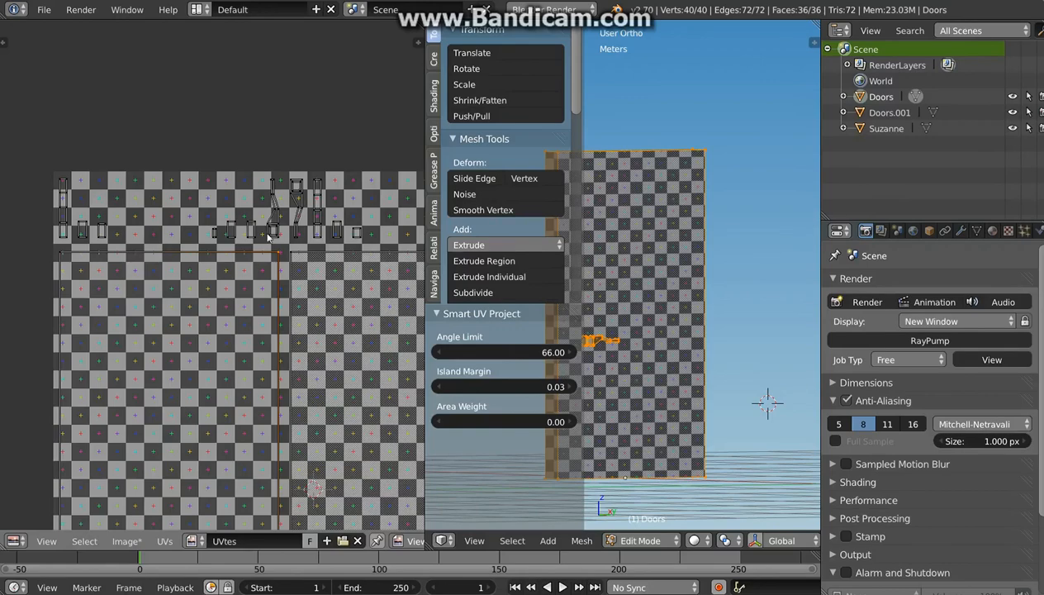
pyautogui.scroll(7, 274, 463)
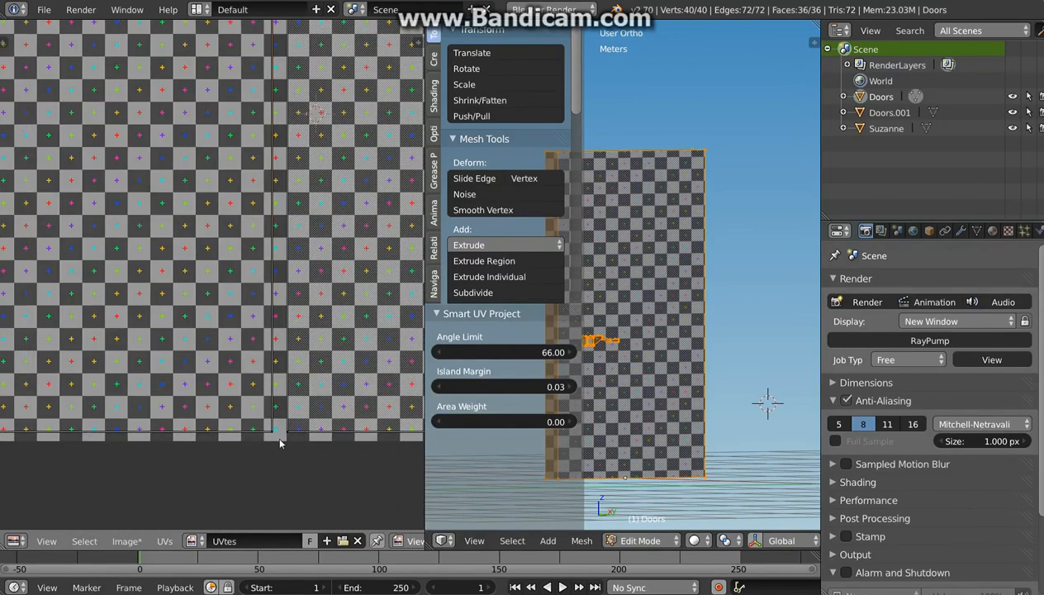
pyautogui.scroll(-2, 282, 440)
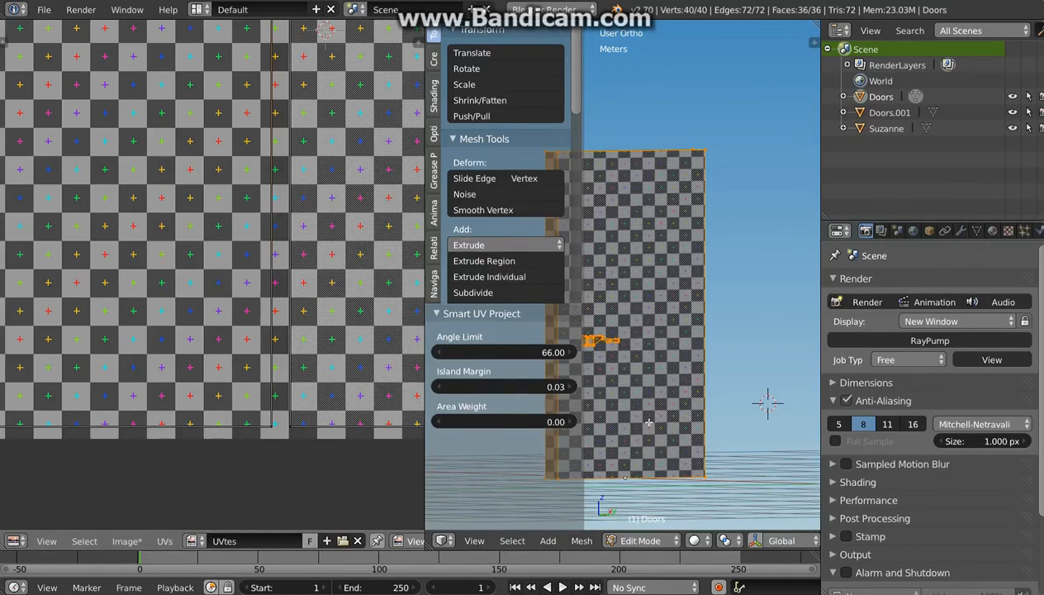
pyautogui.scroll(-5, 407, 360)
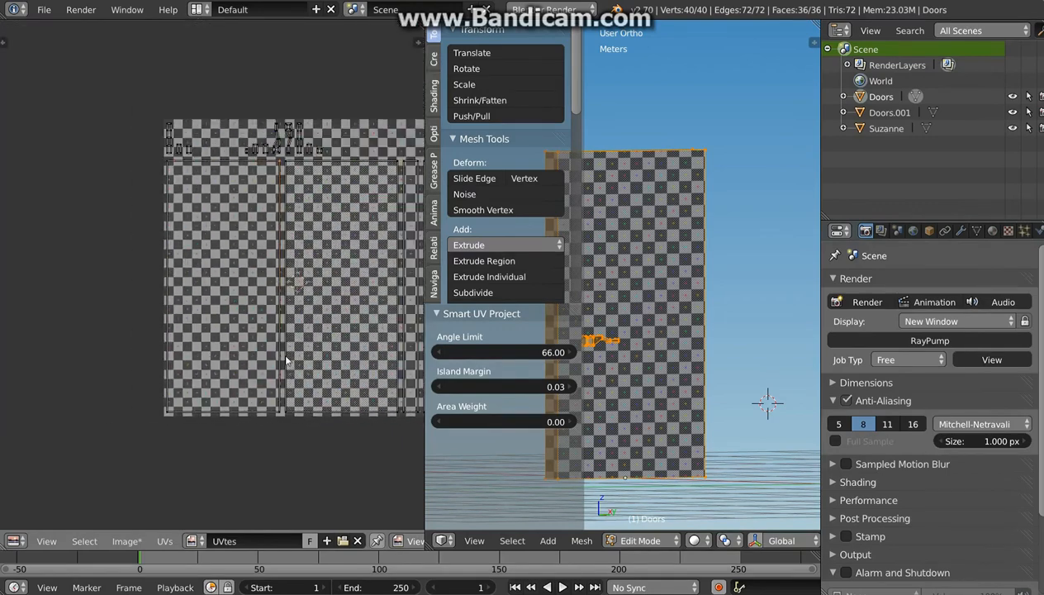
pyautogui.scroll(2, 293, 224)
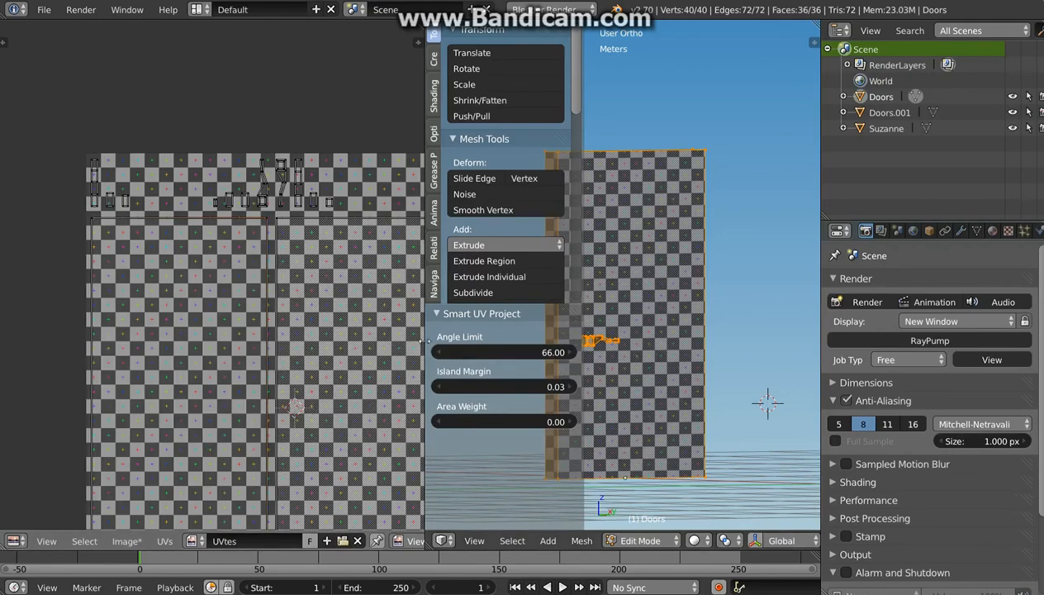
# Widen the UV editor and bring the door's complete UV layout into view.
pyautogui.moveTo(424, 338); pyautogui.dragTo(609, 355)
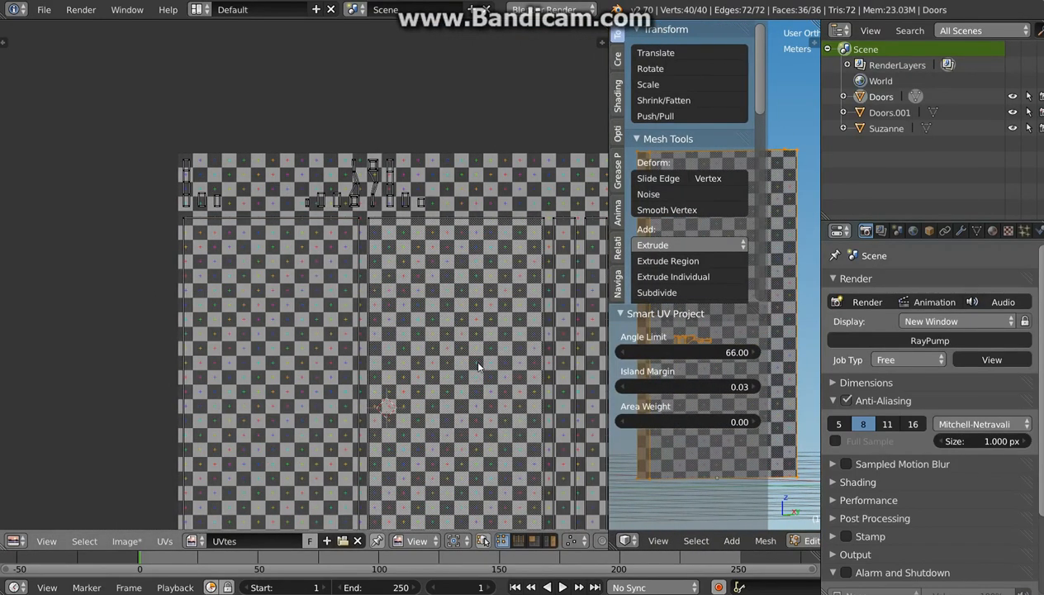
pyautogui.moveTo(463, 365); pyautogui.dragTo(428, 349, button='middle')
pyautogui.scroll(-1, 354, 268)
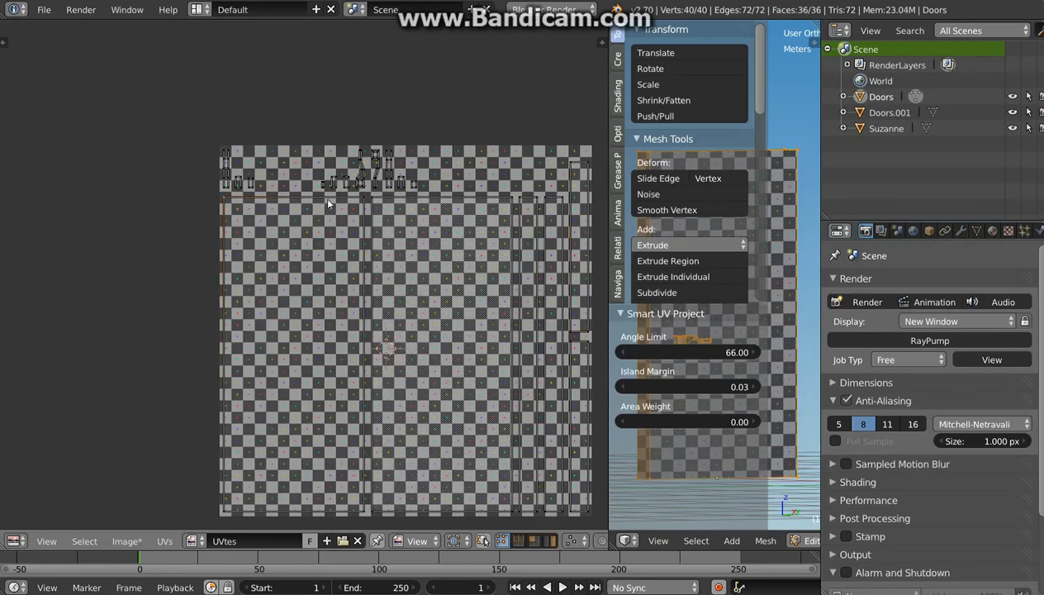
pyautogui.scroll(2, 328, 204)
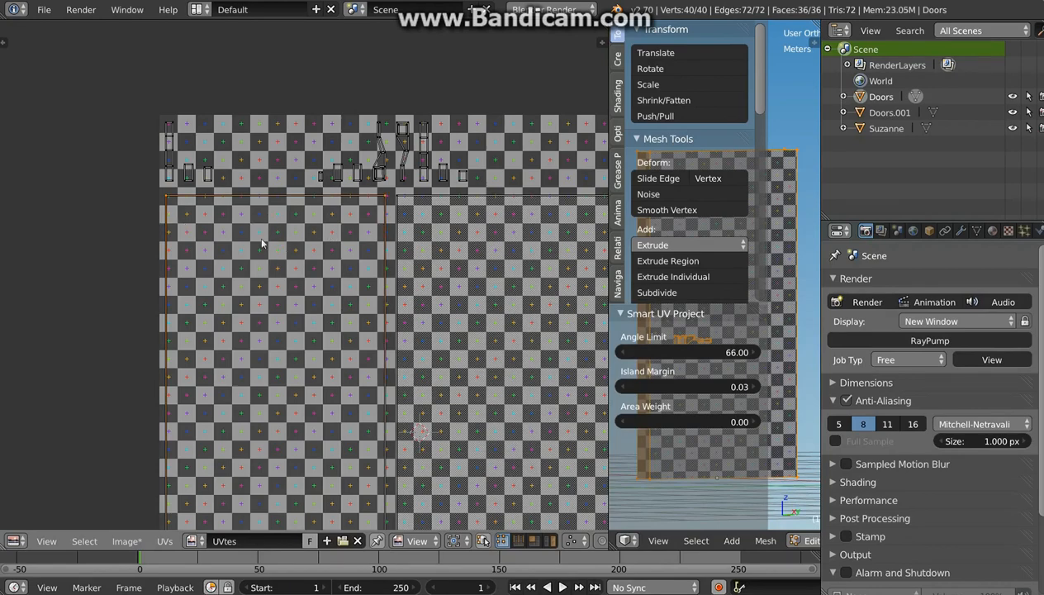
pyautogui.scroll(-2, 338, 298)
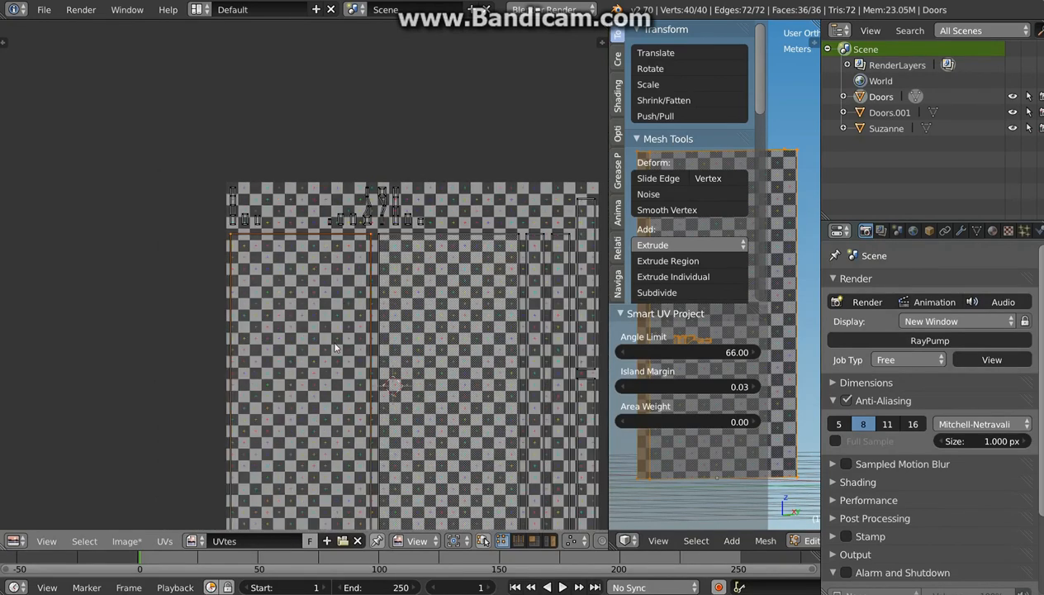
pyautogui.moveTo(356, 339); pyautogui.dragTo(333, 283, button='middle')
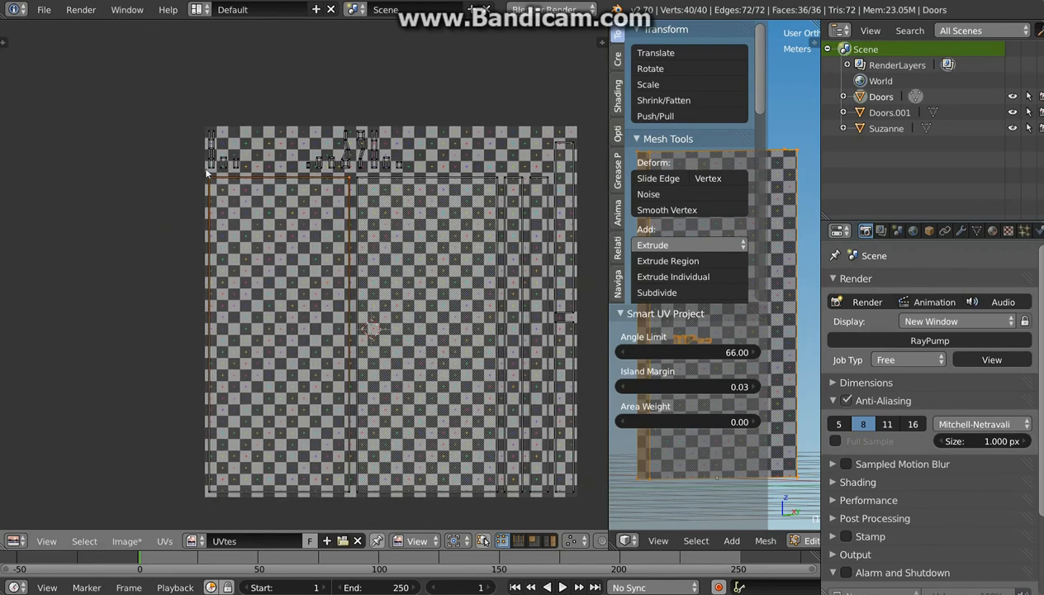
# Pin the selected upper corner vertices of the first large door panel island.
pyautogui.click(164, 541)
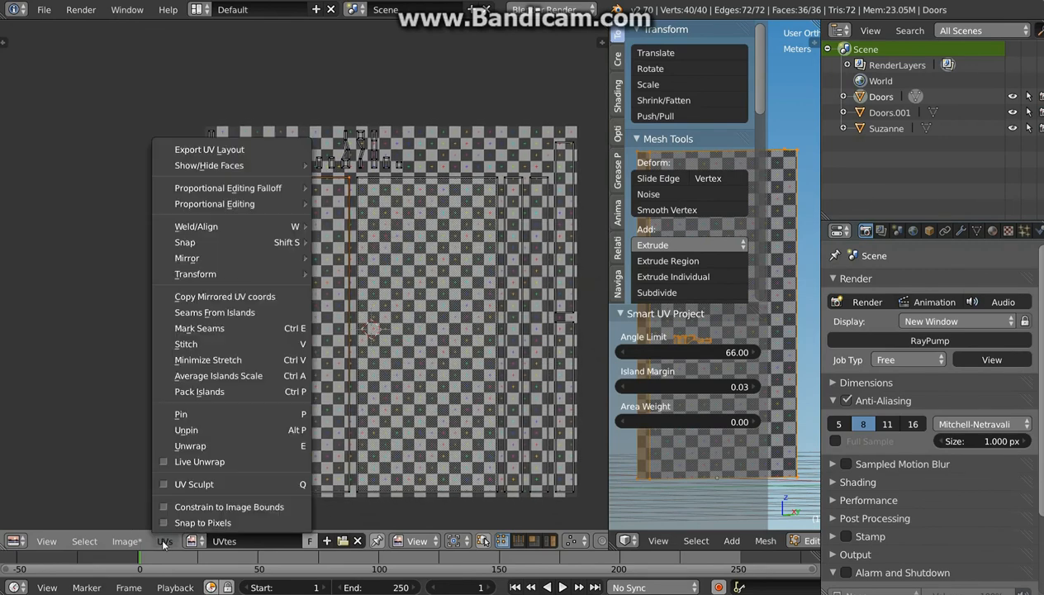
pyautogui.click(200, 413)
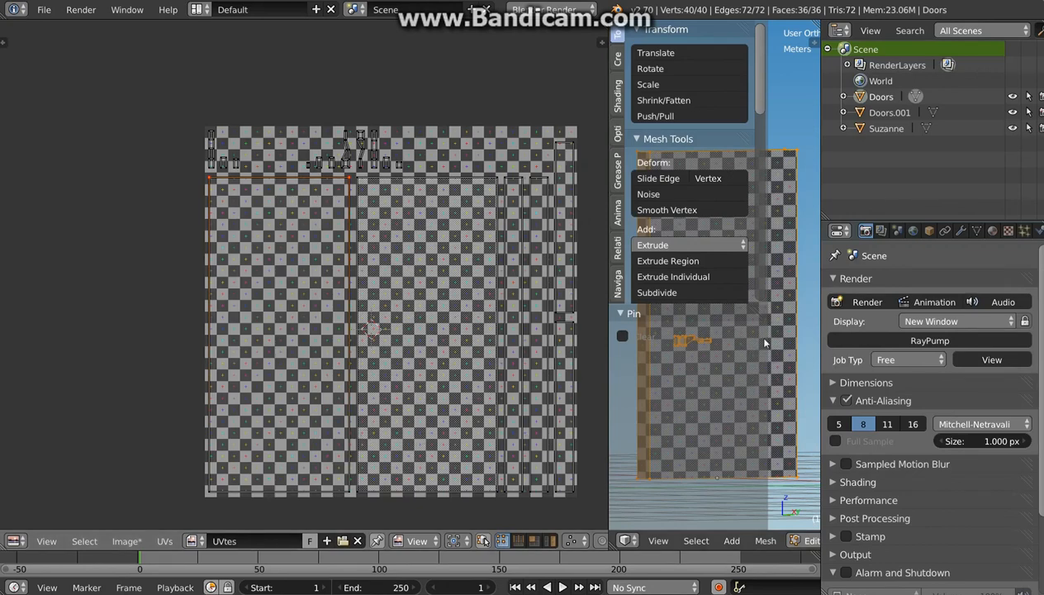
# Look through the 3D view's properties and the UV editor's tool shelf, including its Scopes and Grease Pencil sections, for UV display options.
pyautogui.press('t')
pyautogui.press('n')
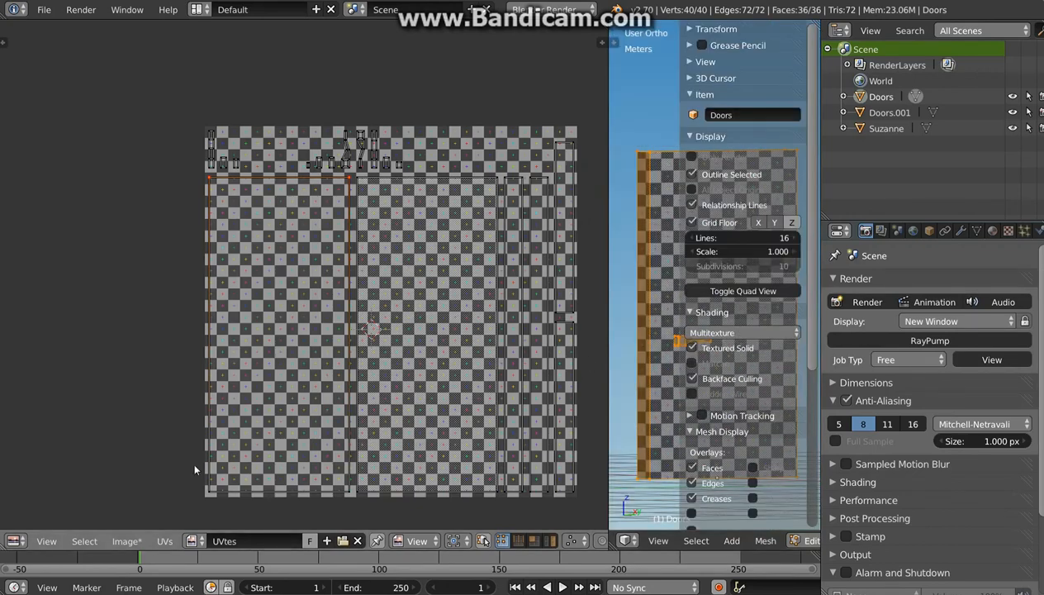
pyautogui.click(47, 541)
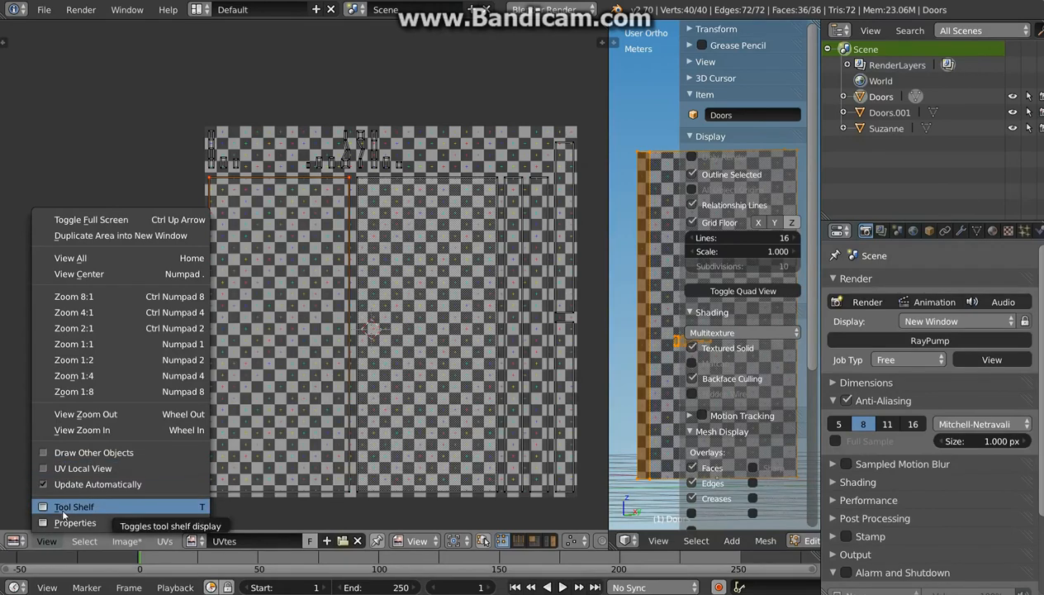
pyautogui.click(62, 507)
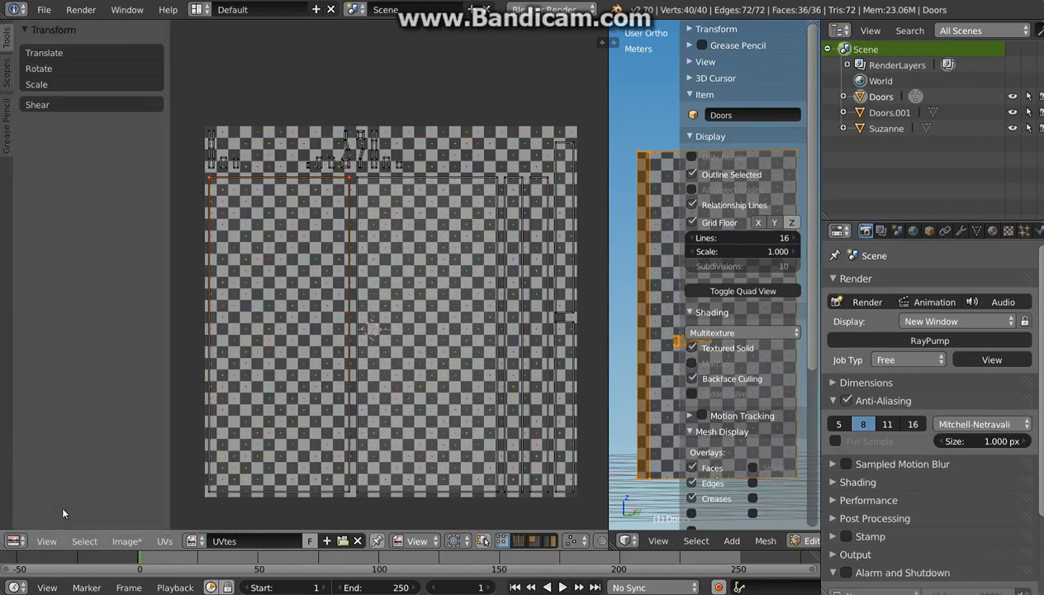
pyautogui.click(7, 79)
pyautogui.scroll(-2, 71, 284)
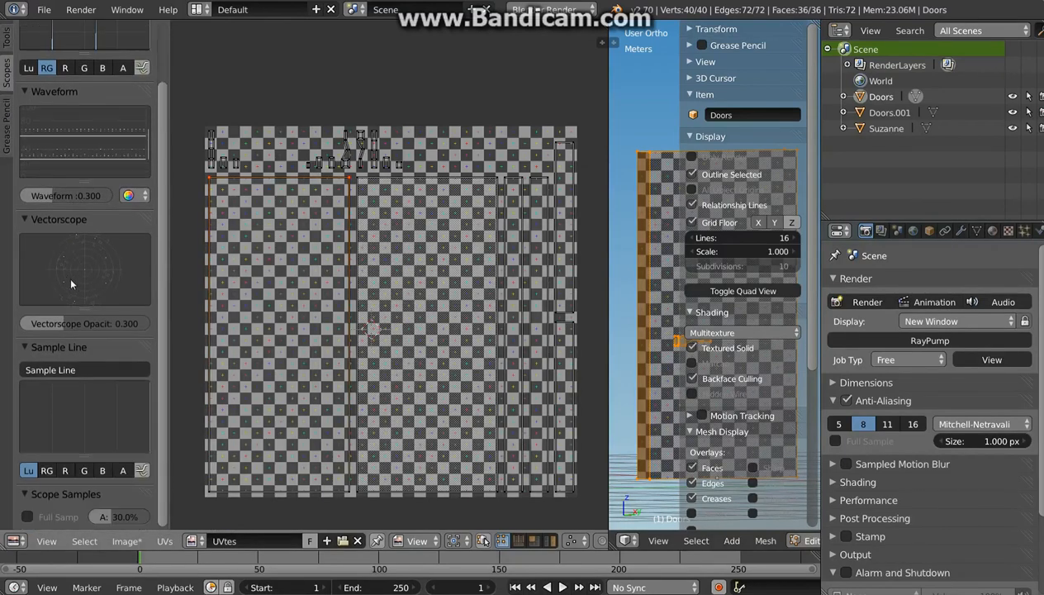
pyautogui.click(12, 152)
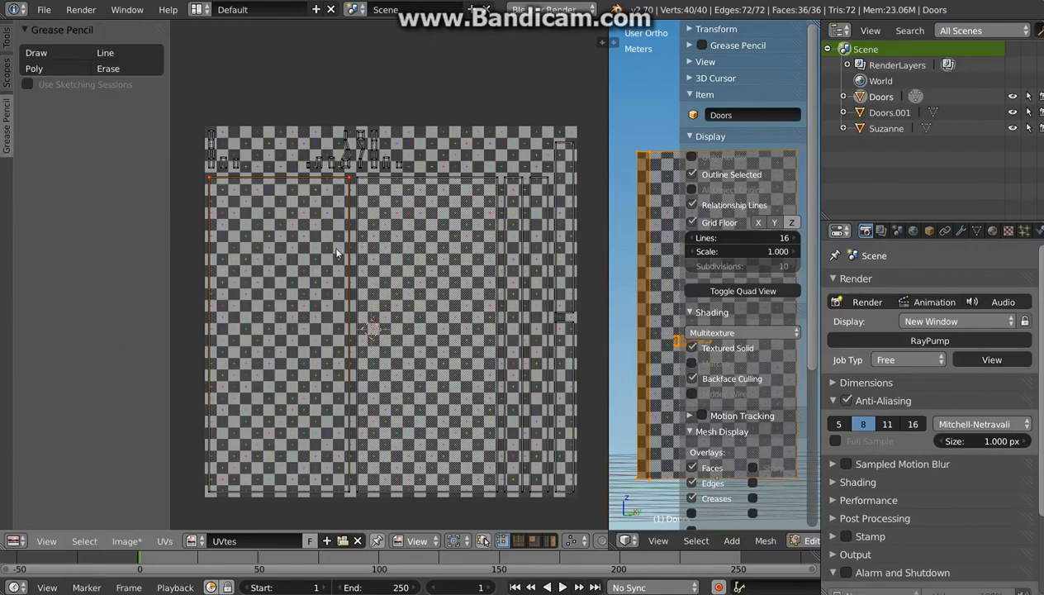
# Show the UV editor's properties and turn on the Stretch display for the UVs, set to Area.
pyautogui.press('n')
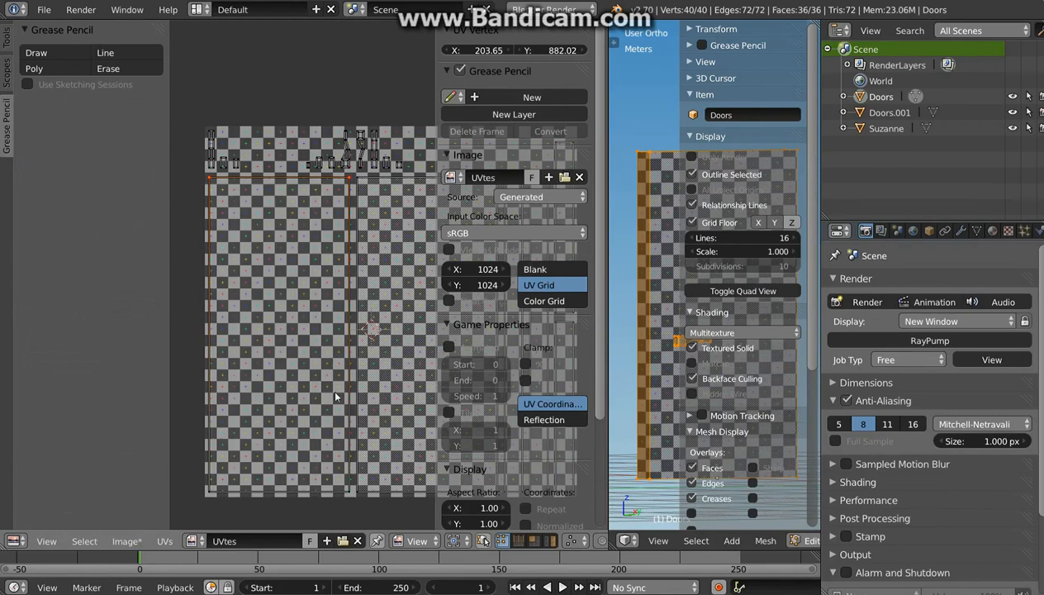
pyautogui.scroll(-5, 526, 448)
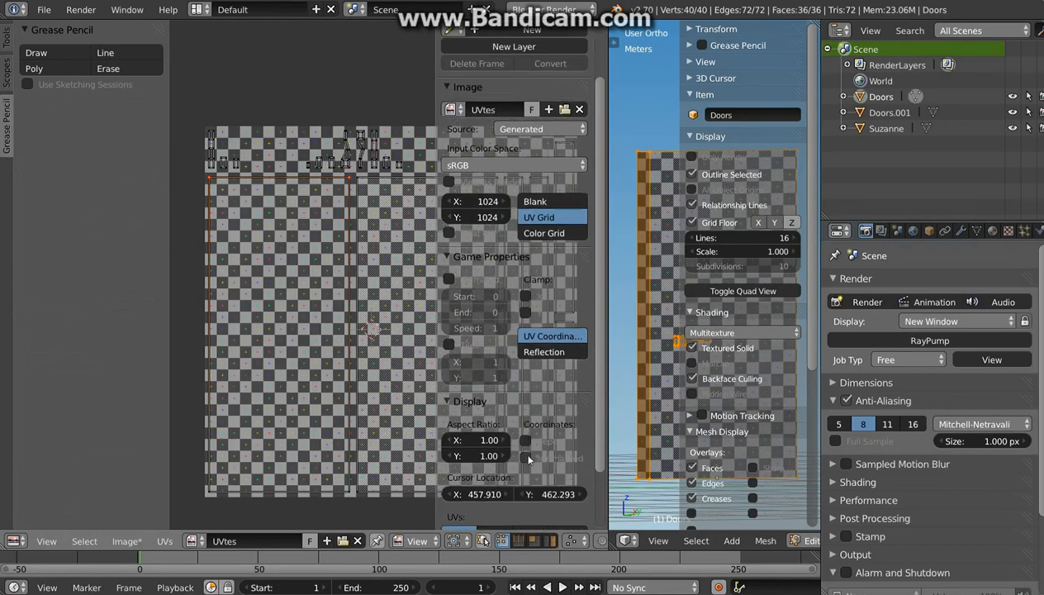
pyautogui.scroll(-1, 527, 465)
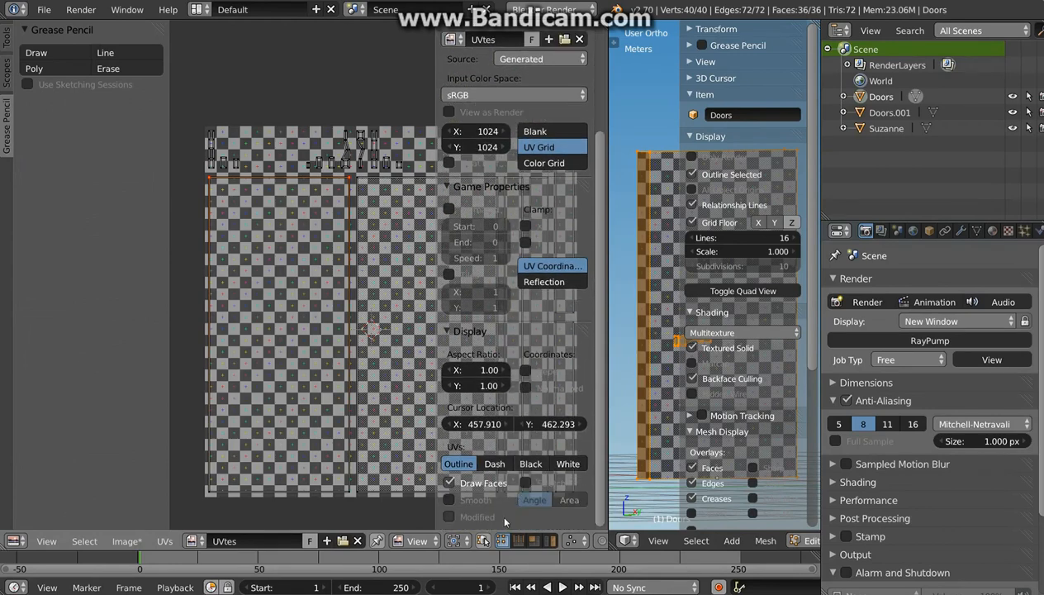
pyautogui.click(525, 483)
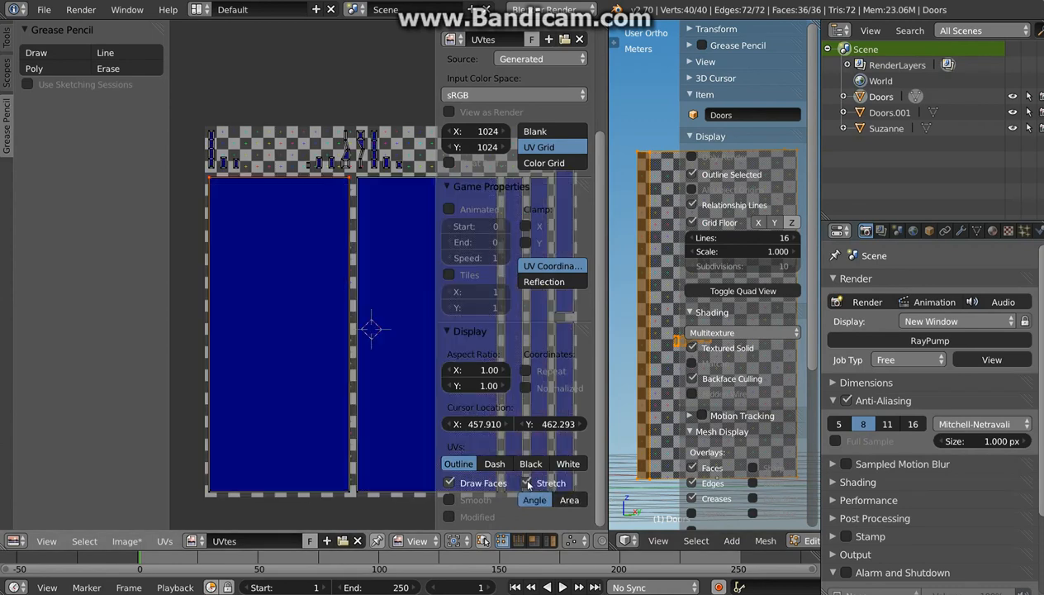
pyautogui.scroll(-1, 358, 372)
pyautogui.moveTo(375, 373); pyautogui.dragTo(300, 355, button='middle')
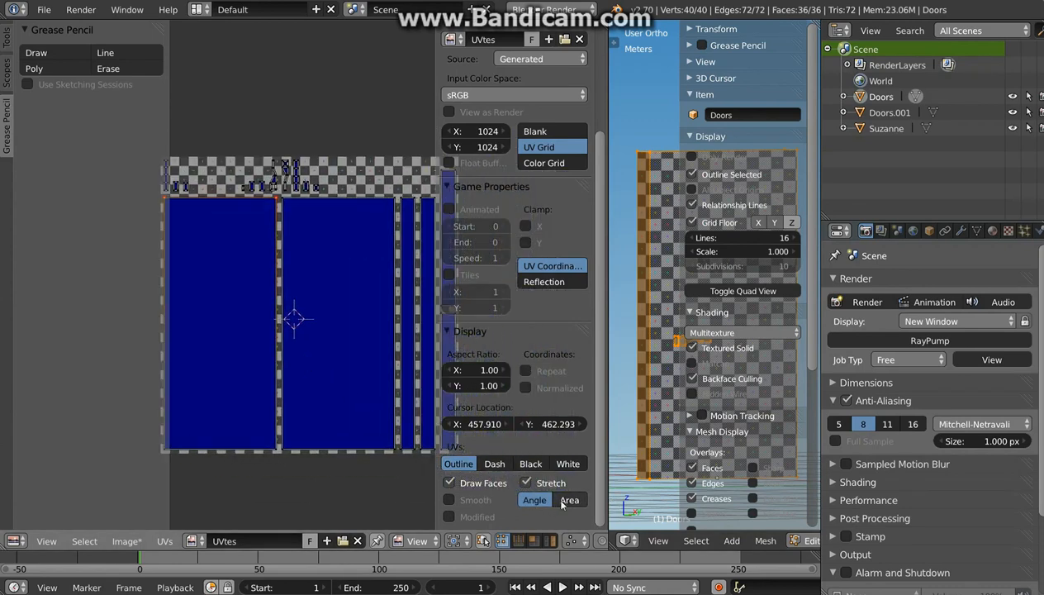
pyautogui.click(566, 500)
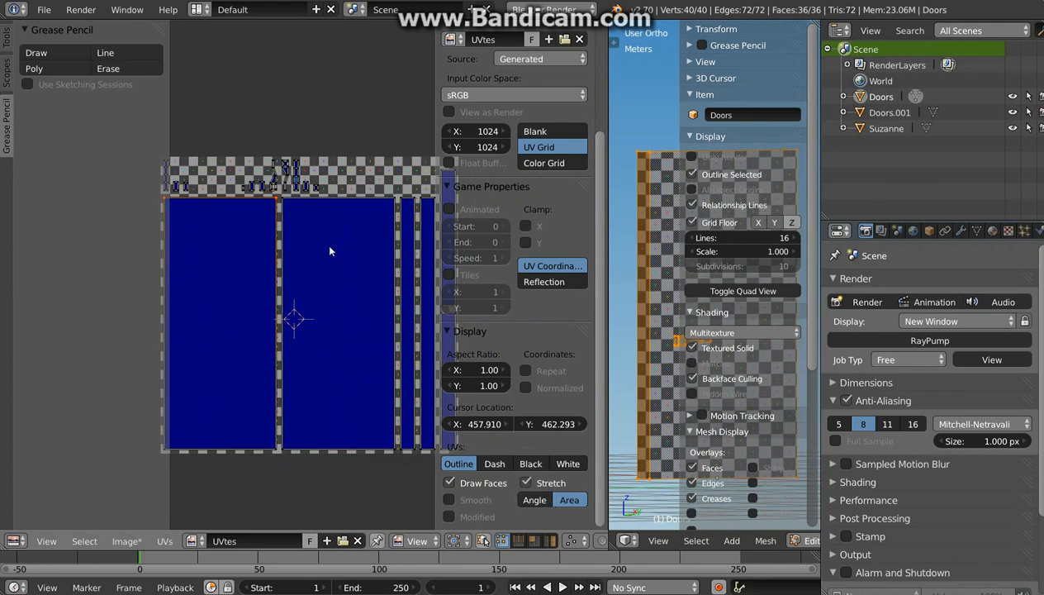
# Enlarge the narrow four-face handle island to several times its size and move it over the second large door panel island.
pyautogui.moveTo(337, 237); pyautogui.dragTo(309, 295, button='middle')
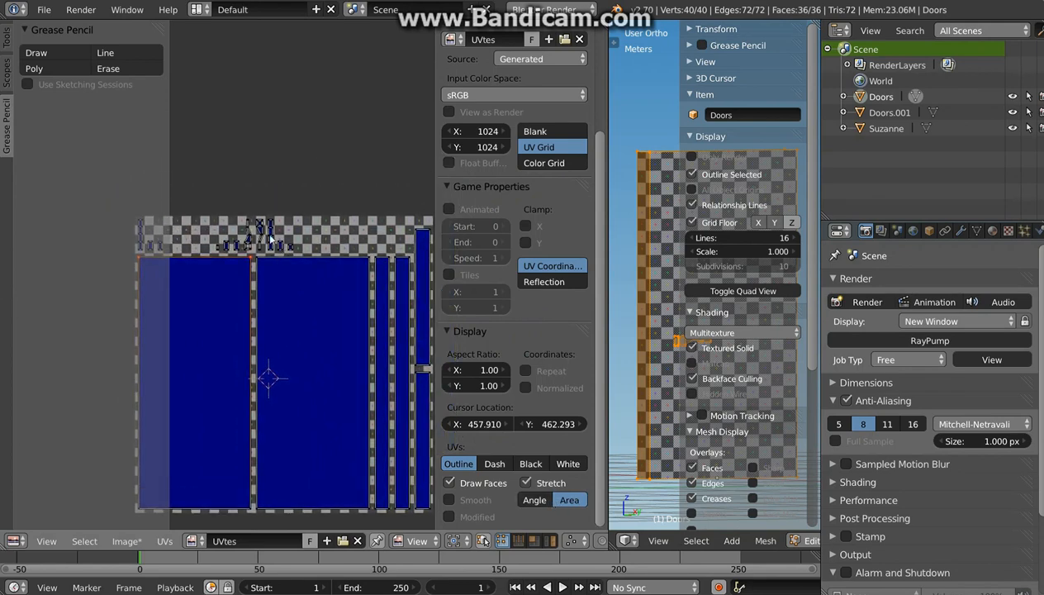
pyautogui.scroll(4, 273, 236)
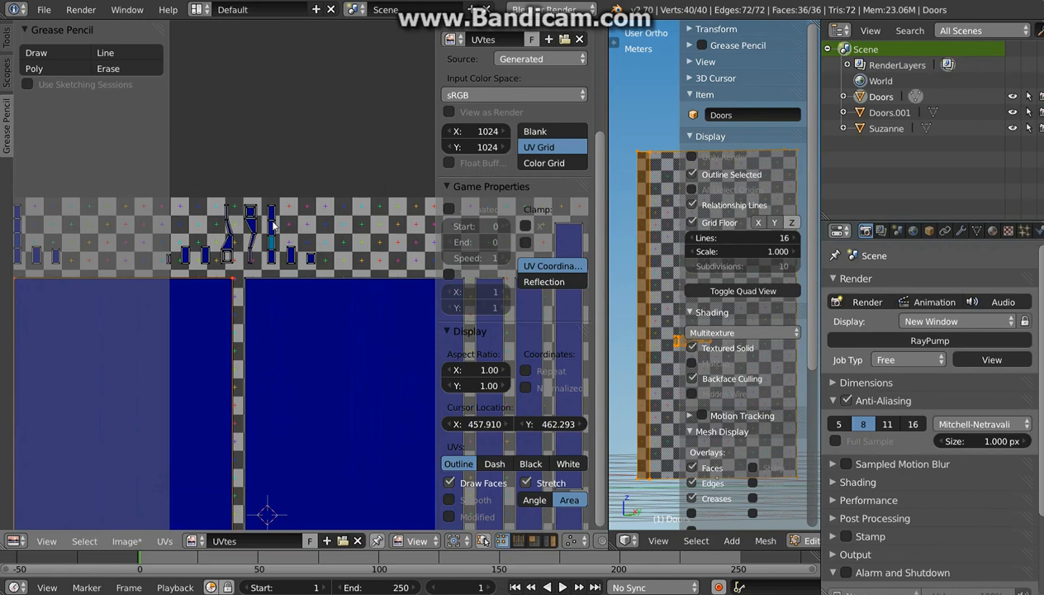
pyautogui.rightClick(273, 225)
pyautogui.press('s')
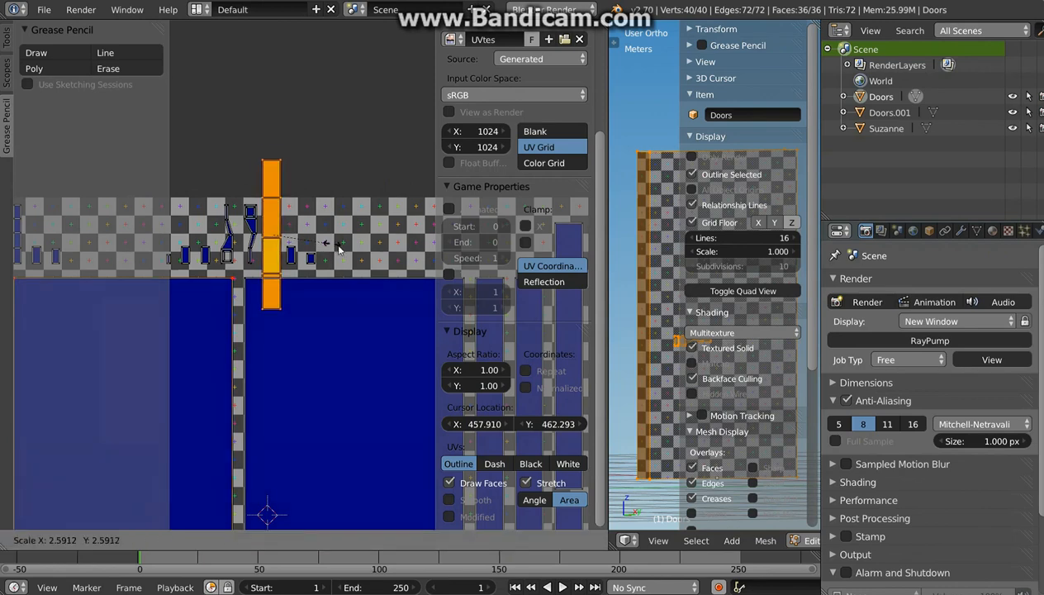
pyautogui.click(386, 247)
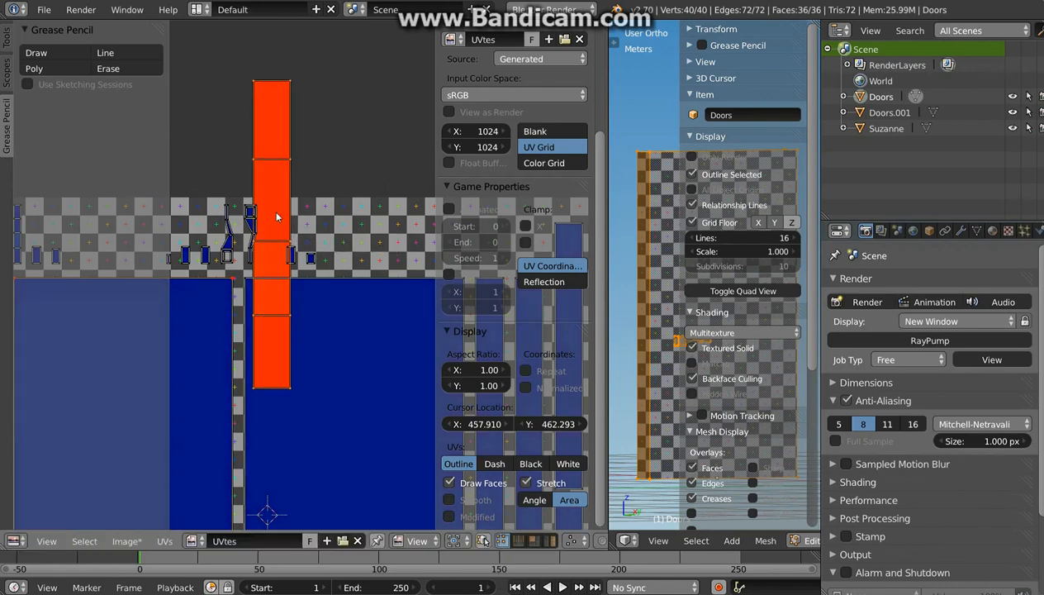
pyautogui.press('g')
pyautogui.click(322, 392)
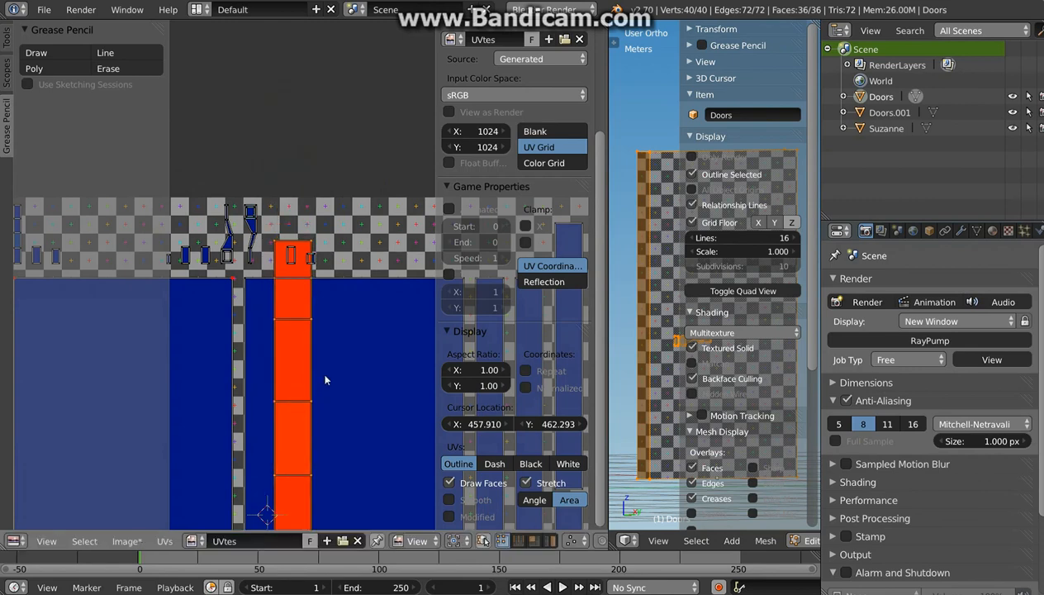
pyautogui.moveTo(326, 378); pyautogui.dragTo(318, 242, button='middle')
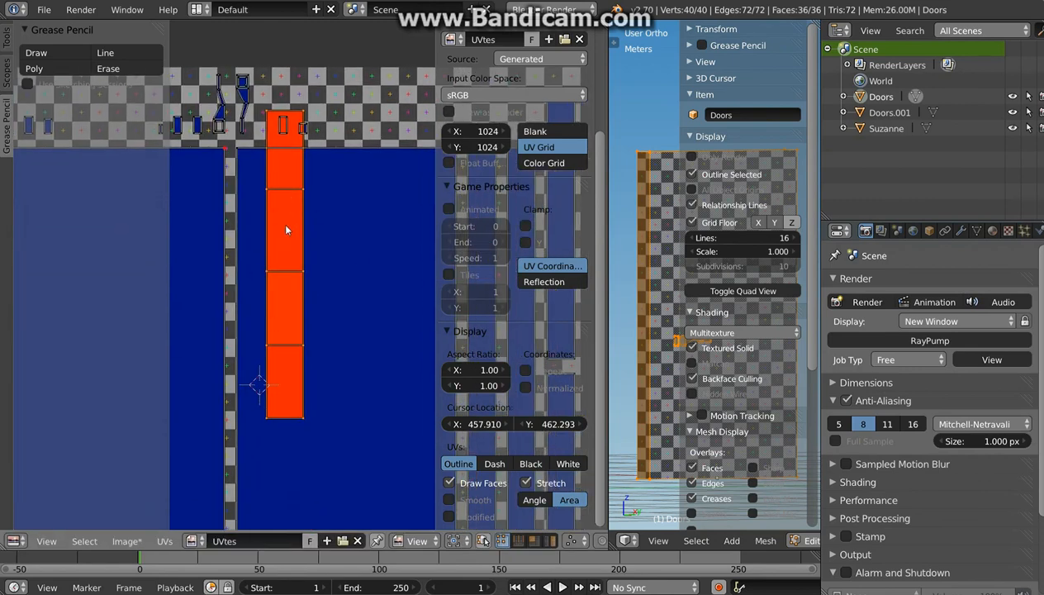
pyautogui.scroll(-3, 342, 258)
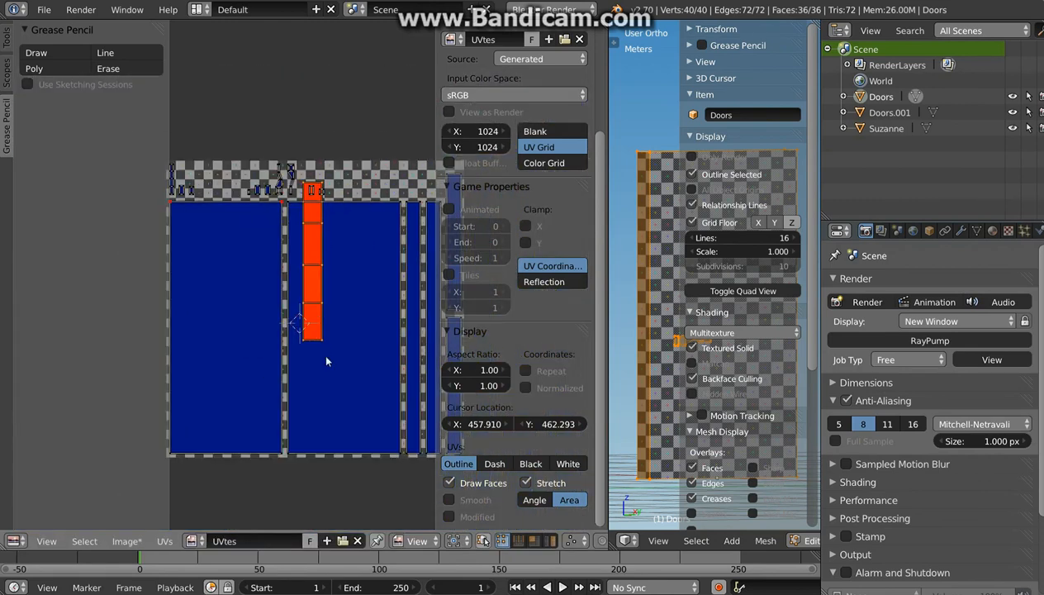
pyautogui.scroll(2, 359, 308)
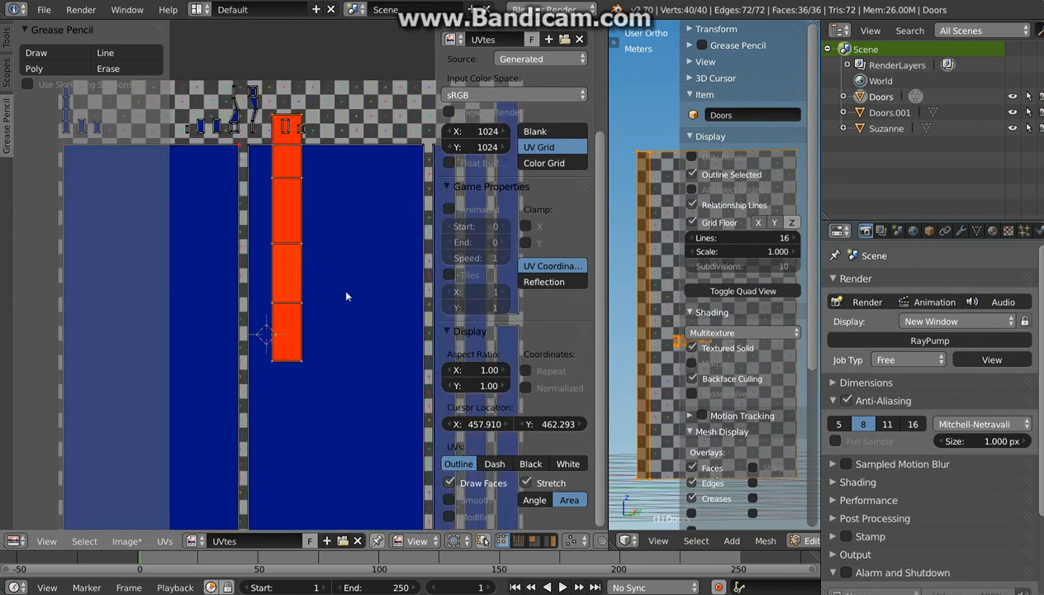
# Hide the UV editor's tool shelf and shrink the moved handle island, with a final reduction of about 0.90, to compare its stretch colour.
pyautogui.press('t')
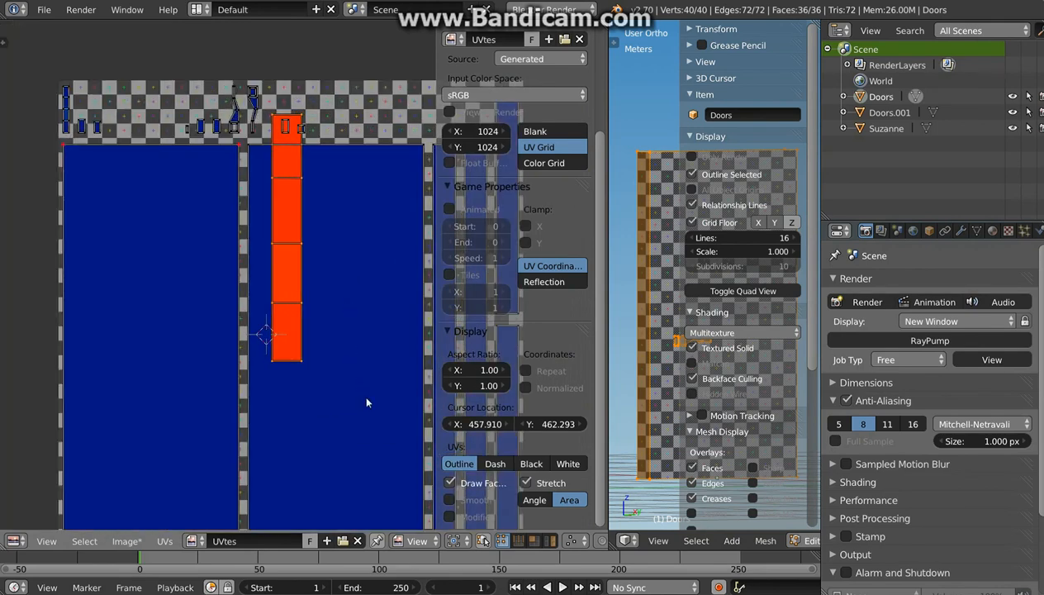
pyautogui.press('s')
pyautogui.click(313, 274)
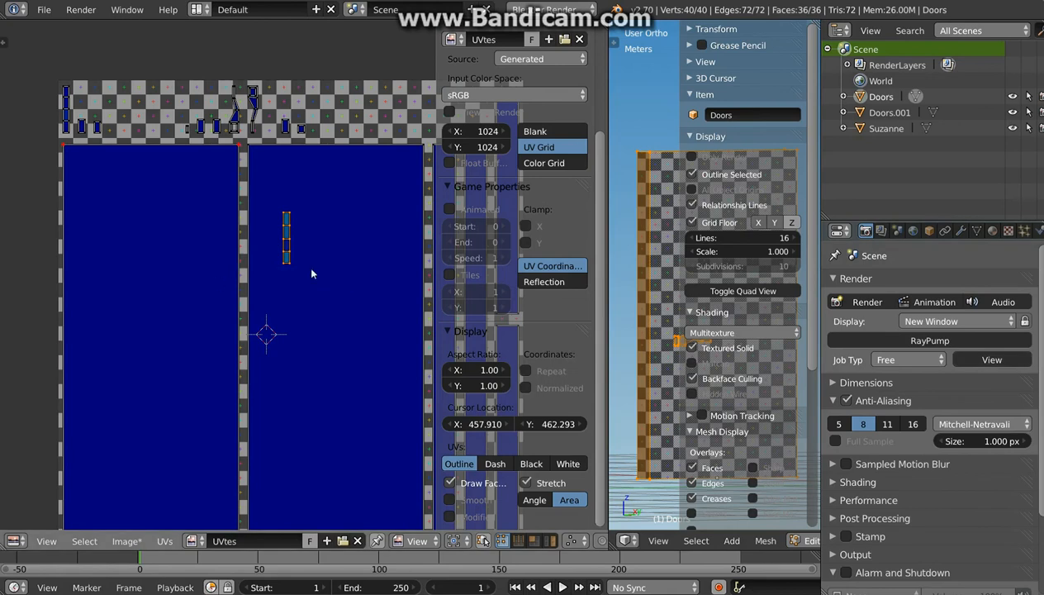
pyautogui.press('a')
pyautogui.press('s')
pyautogui.rightClick(322, 288)
pyautogui.press('a')
pyautogui.press('s')
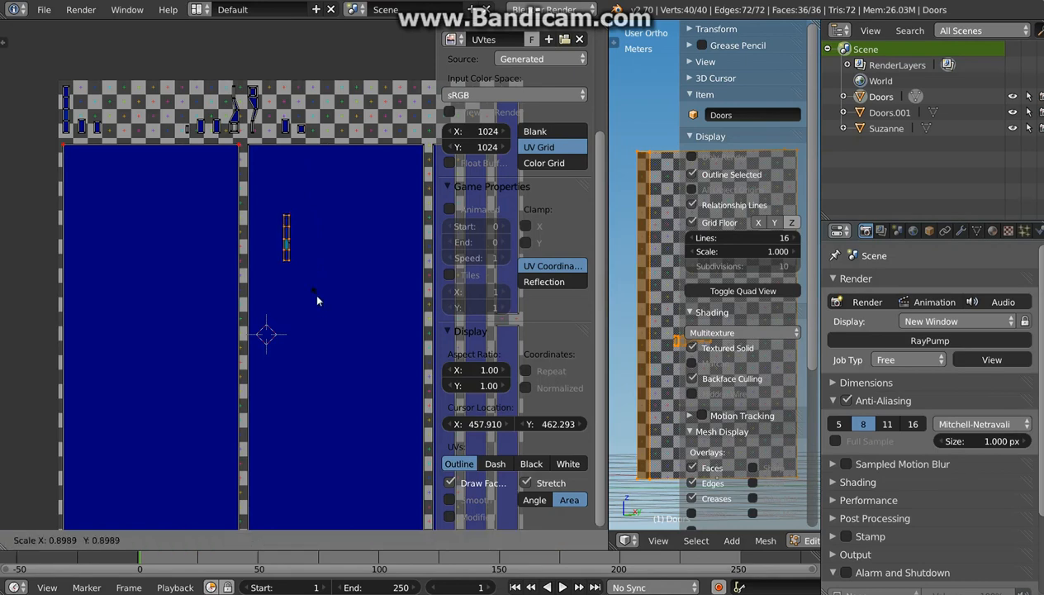
pyautogui.click(317, 299)
pyautogui.scroll(3, 296, 239)
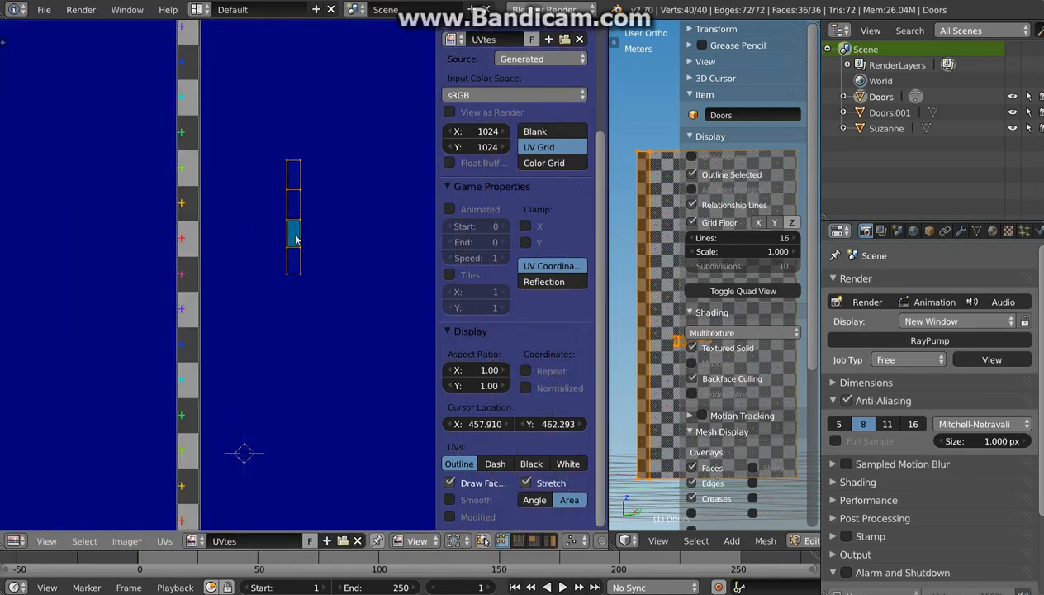
# Lengthen the third face of the enlarged handle island by moving its lower edge down, then shift the bottom face down to meet it.
pyautogui.scroll(2, 296, 239)
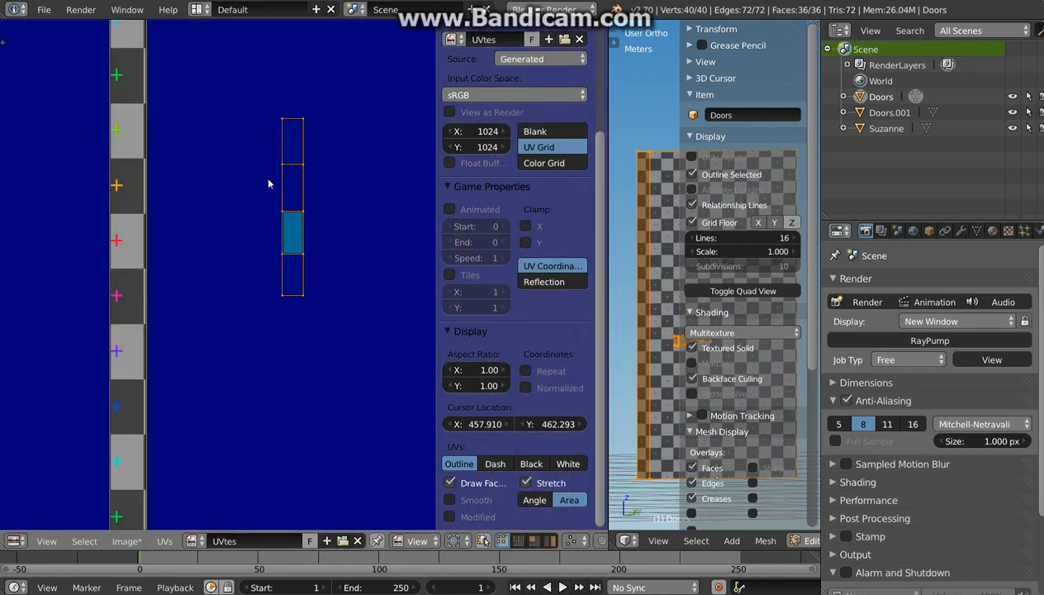
pyautogui.rightClick(299, 261)
pyautogui.press('g')
pyautogui.rightClick(317, 271)
pyautogui.rightClick(302, 253)
pyautogui.keyDown('shift'); pyautogui.rightClick(282, 253); pyautogui.keyUp('shift')
pyautogui.press('g')
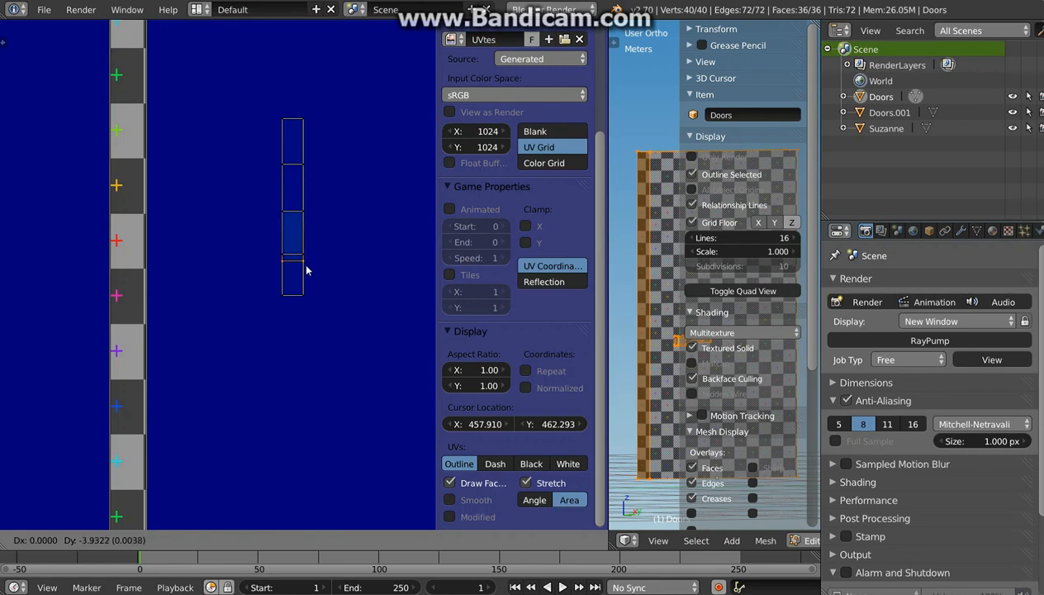
pyautogui.click(306, 270)
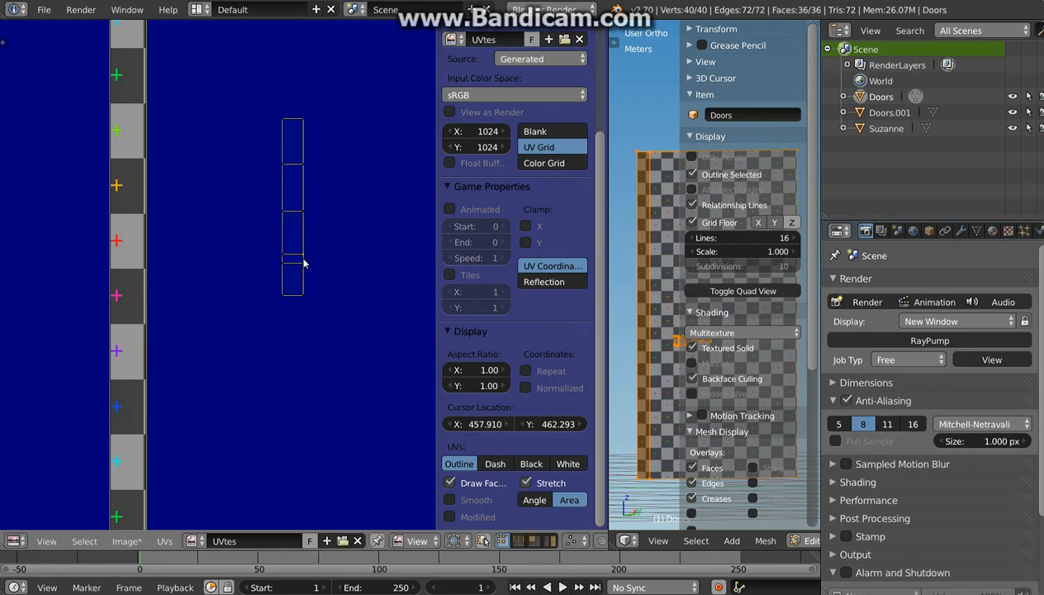
pyautogui.press('g')
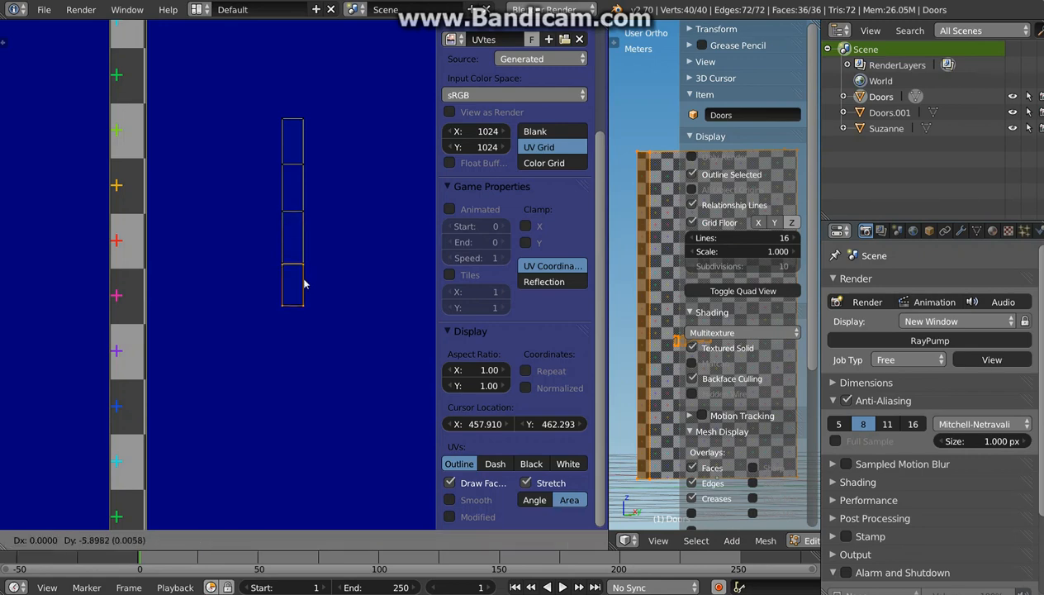
pyautogui.click(303, 283)
# Switch the UV stretch display to Angle and move the first large door panel island's upper-right corner close to its upper-left corner.
pyautogui.scroll(-6, 310, 276)
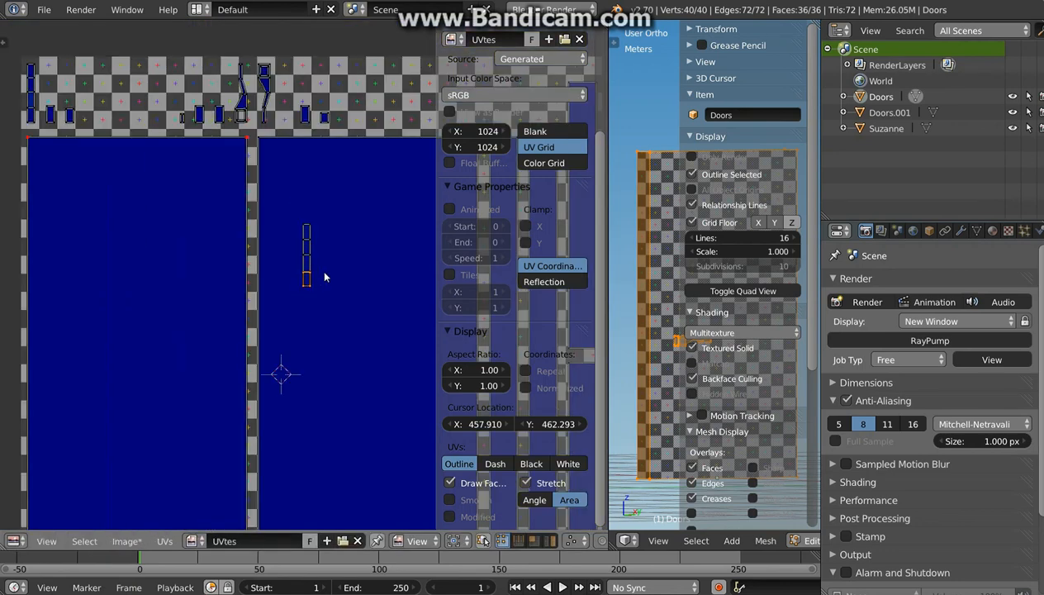
pyautogui.moveTo(325, 221); pyautogui.dragTo(268, 266, button='middle')
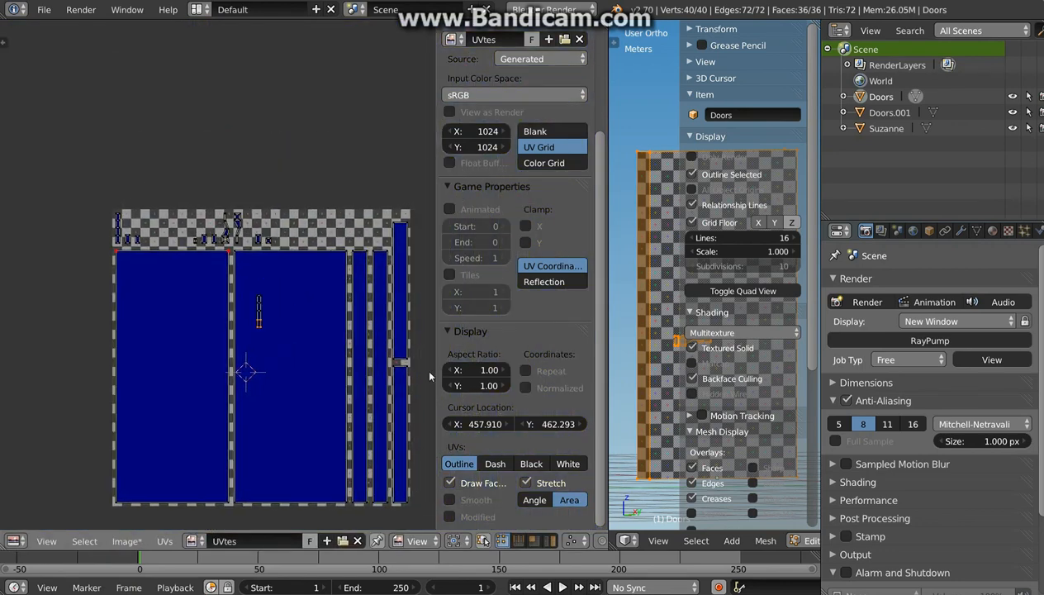
pyautogui.click(536, 500)
pyautogui.scroll(2, 183, 272)
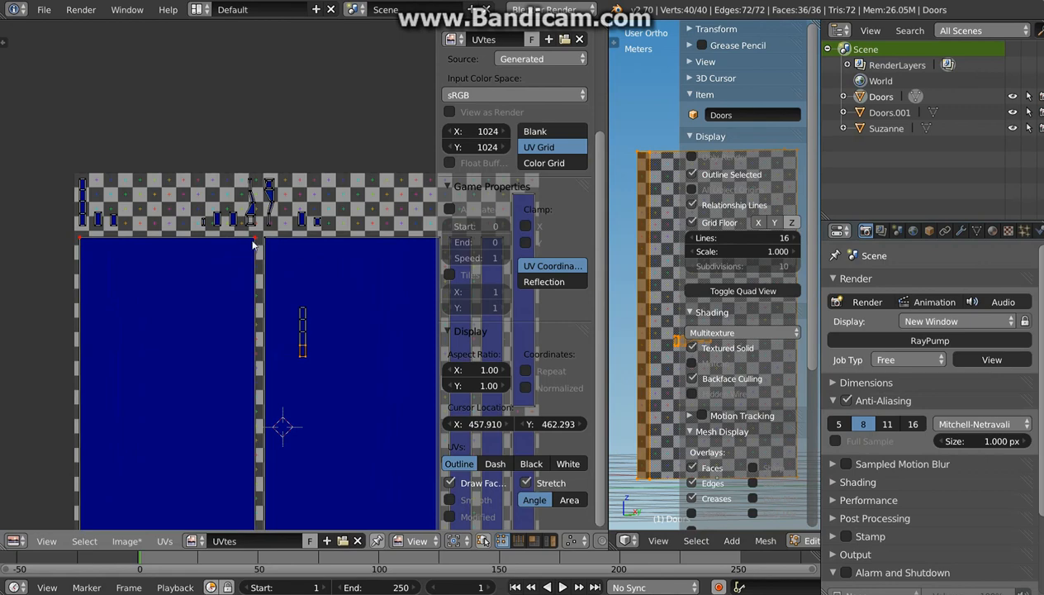
pyautogui.moveTo(233, 272); pyautogui.dragTo(328, 202, button='middle')
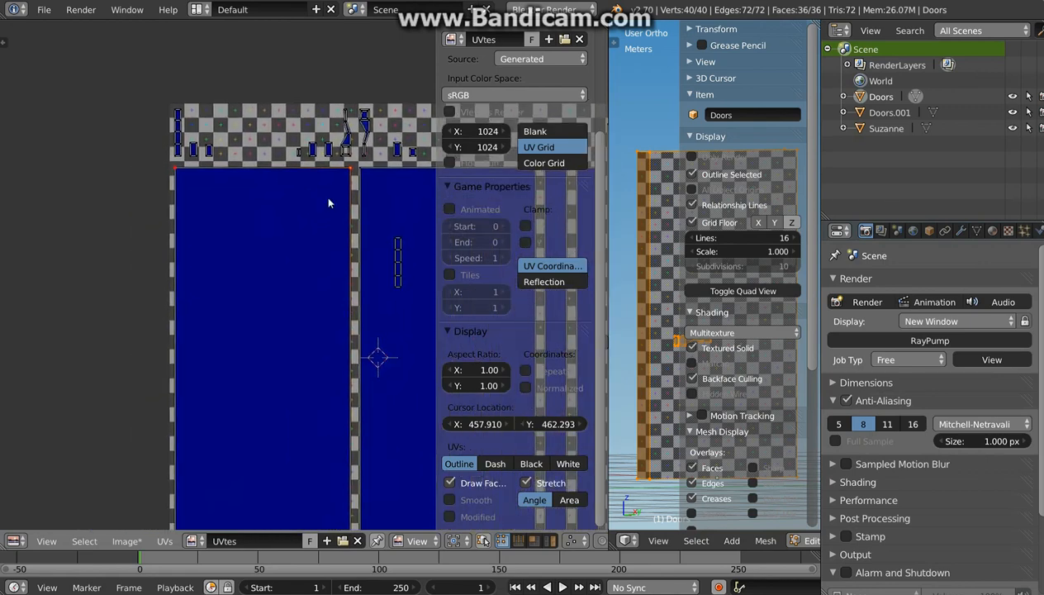
pyautogui.press('g')
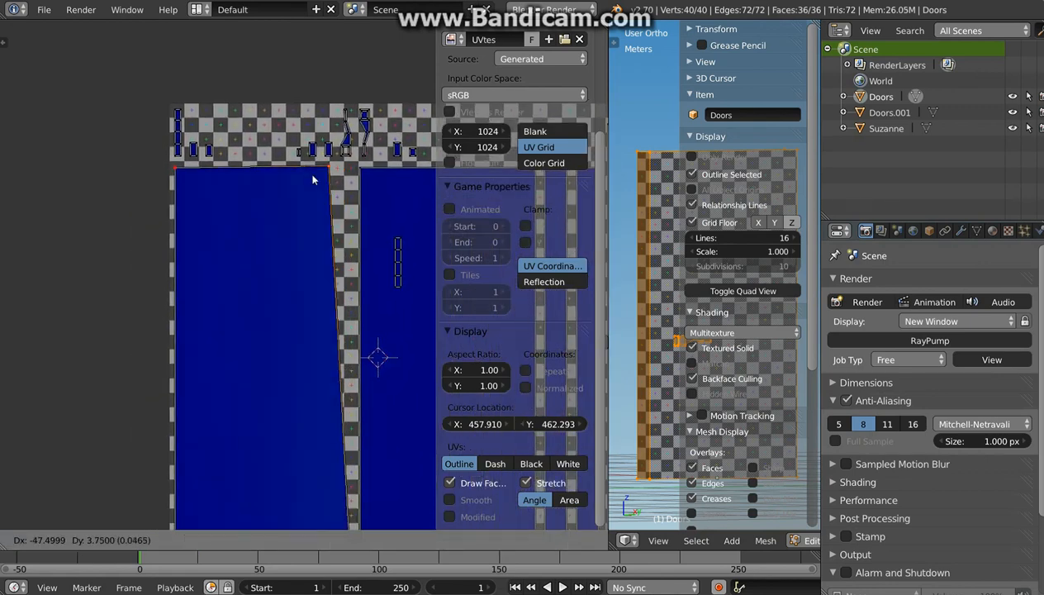
pyautogui.click(202, 176)
pyautogui.moveTo(248, 272); pyautogui.dragTo(275, 176, button='middle')
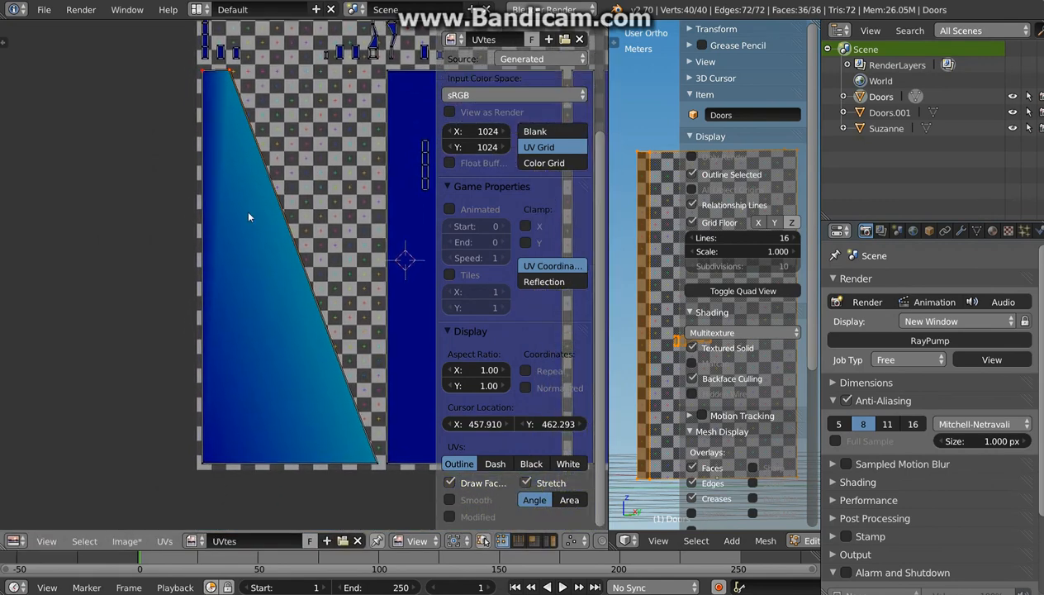
# Move the same island's lower-right corner up to about a third of the way below its upper edge to show the angle distortion.
pyautogui.rightClick(379, 460)
pyautogui.press('g')
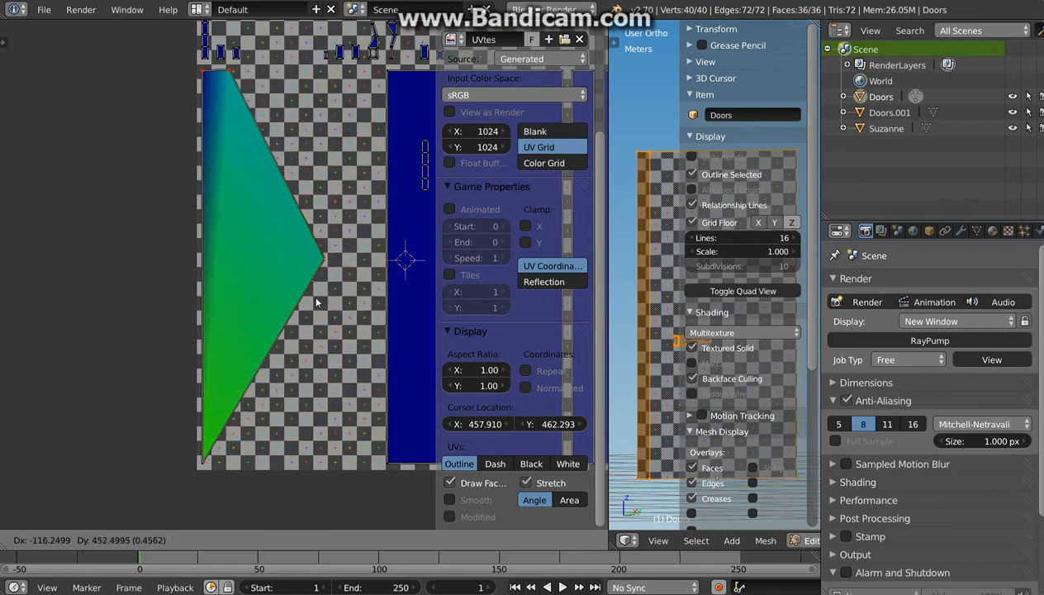
pyautogui.click(354, 186)
pyautogui.moveTo(347, 326); pyautogui.dragTo(103, 412, button='middle')
pyautogui.scroll(-1, 248, 326)
pyautogui.scroll(-2, 248, 322)
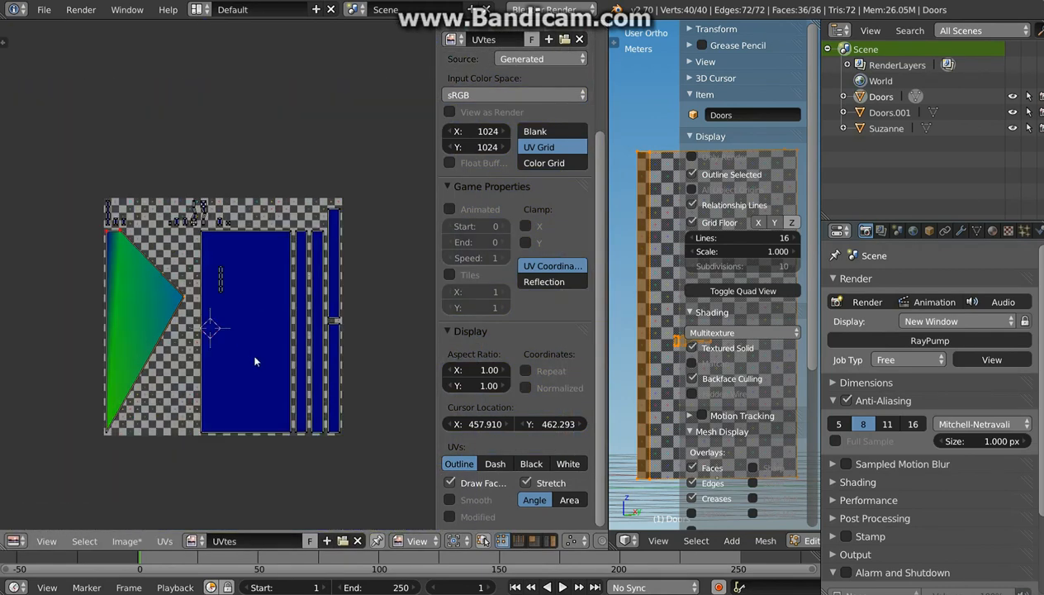
pyautogui.moveTo(223, 334); pyautogui.dragTo(248, 291, button='middle')
pyautogui.scroll(2, 248, 291)
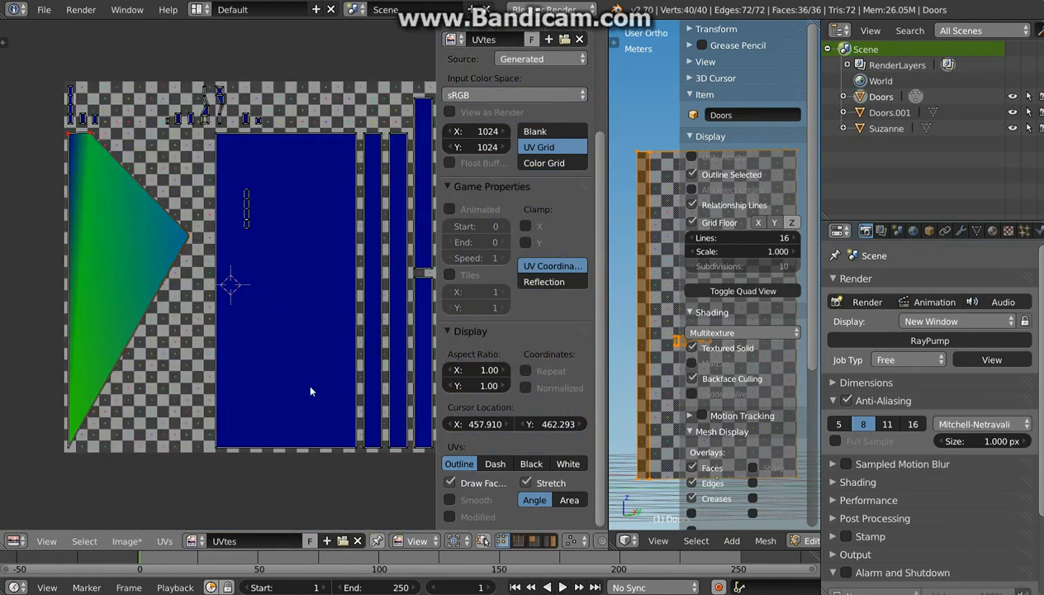
# Hide the UV editor's properties and export the UV layout to the Desktop as TutorialUV.png.
pyautogui.press('t')
pyautogui.press('n')
pyautogui.press('t')
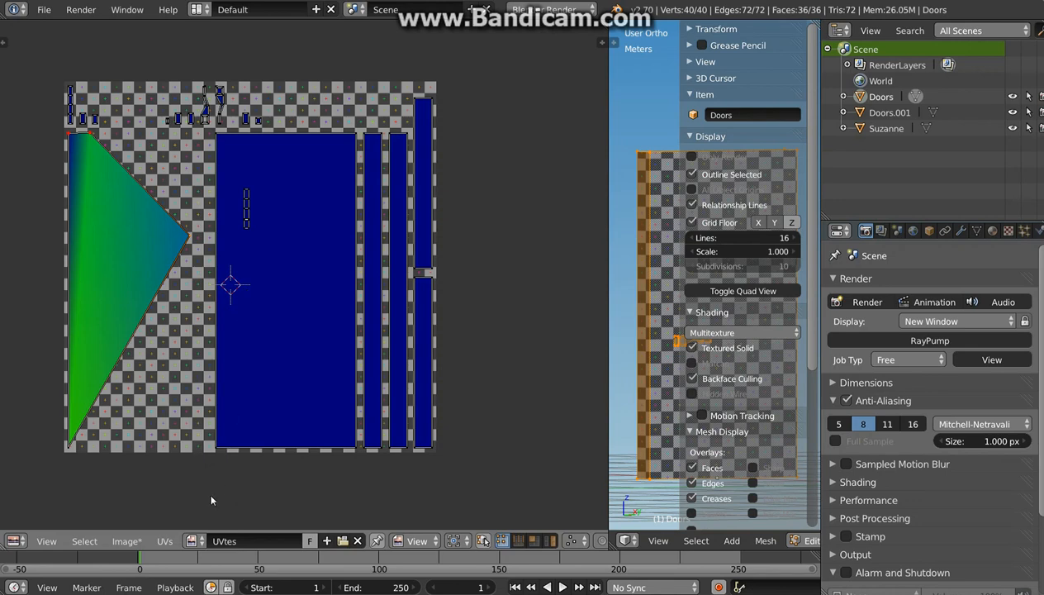
pyautogui.click(164, 541)
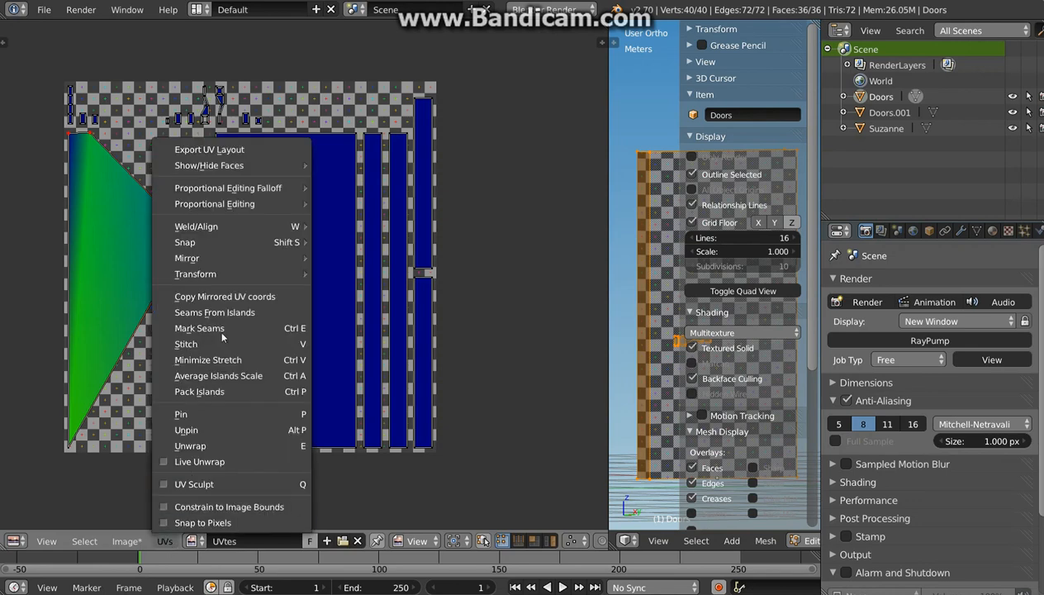
pyautogui.click(234, 152)
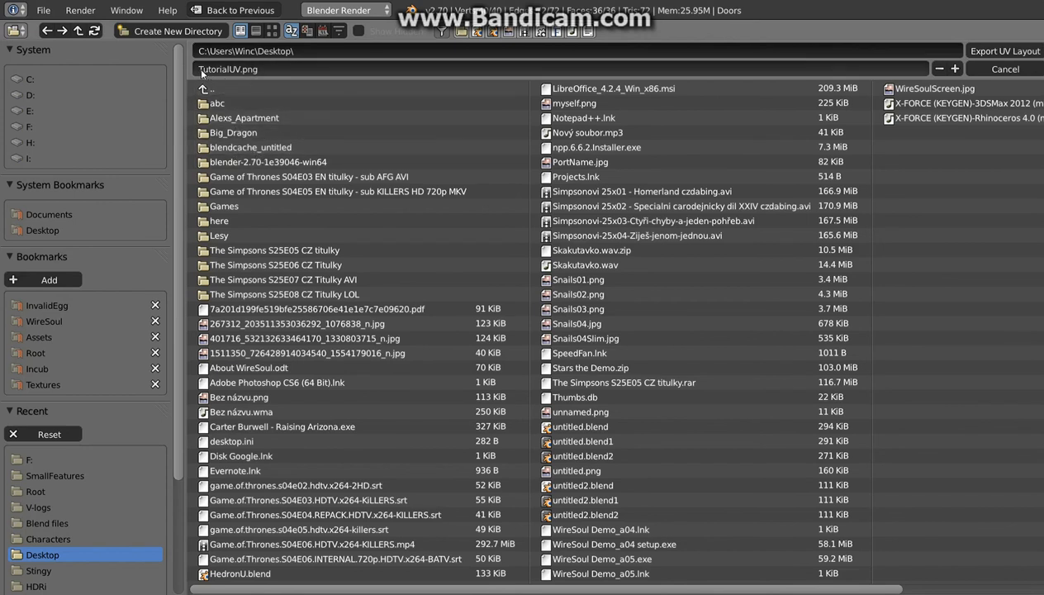
pyautogui.click(987, 51)
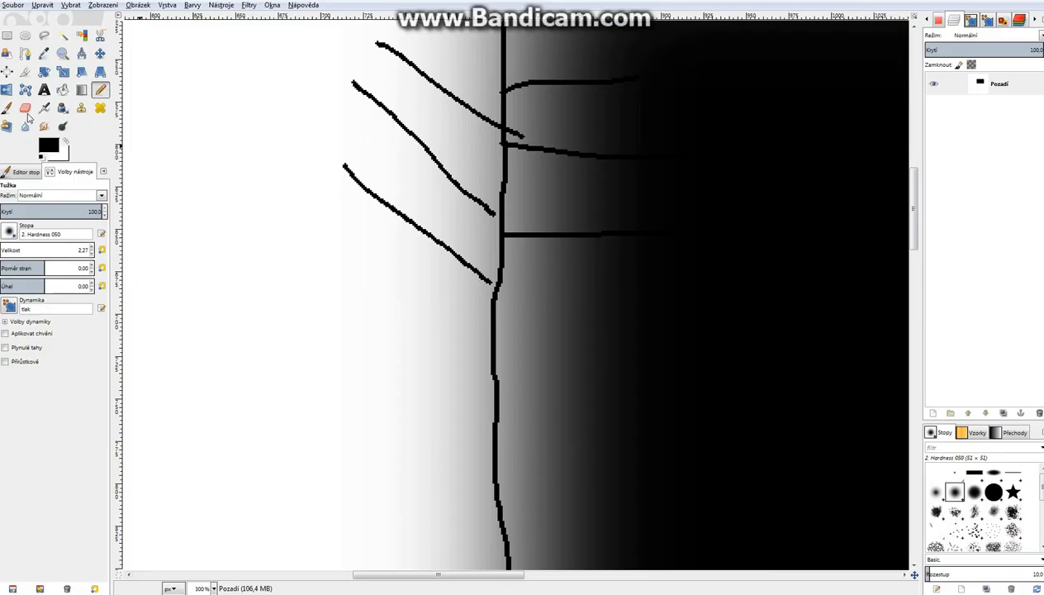
# Switch to the Windows desktop and open the exported TutorialUV.png in the Picasa photo viewer to examine the layout.
pyautogui.click(13, 5)
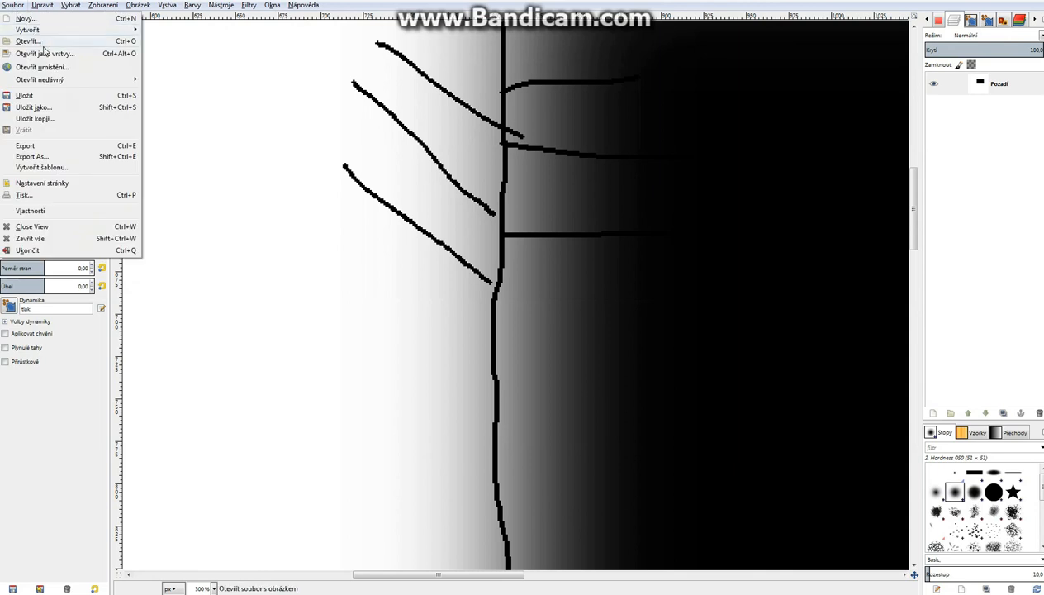
pyautogui.moveTo(303, 5)
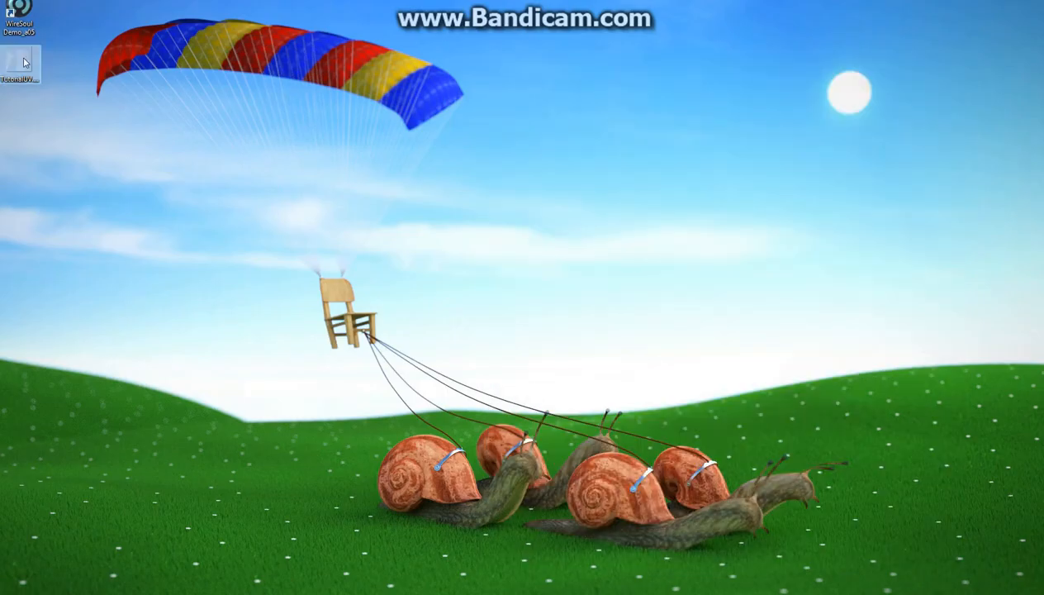
pyautogui.doubleClick(25, 62)
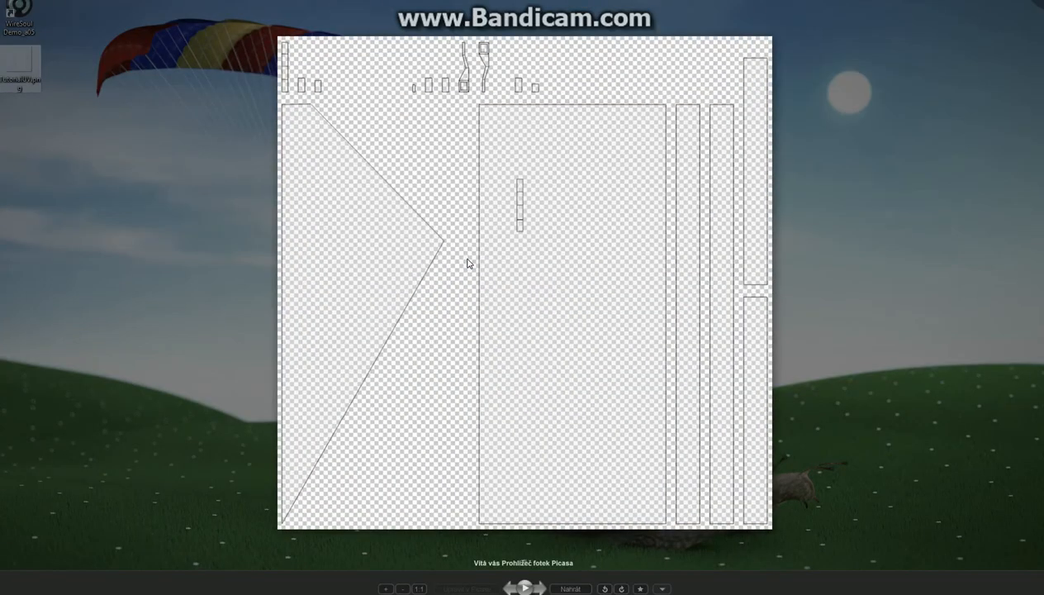